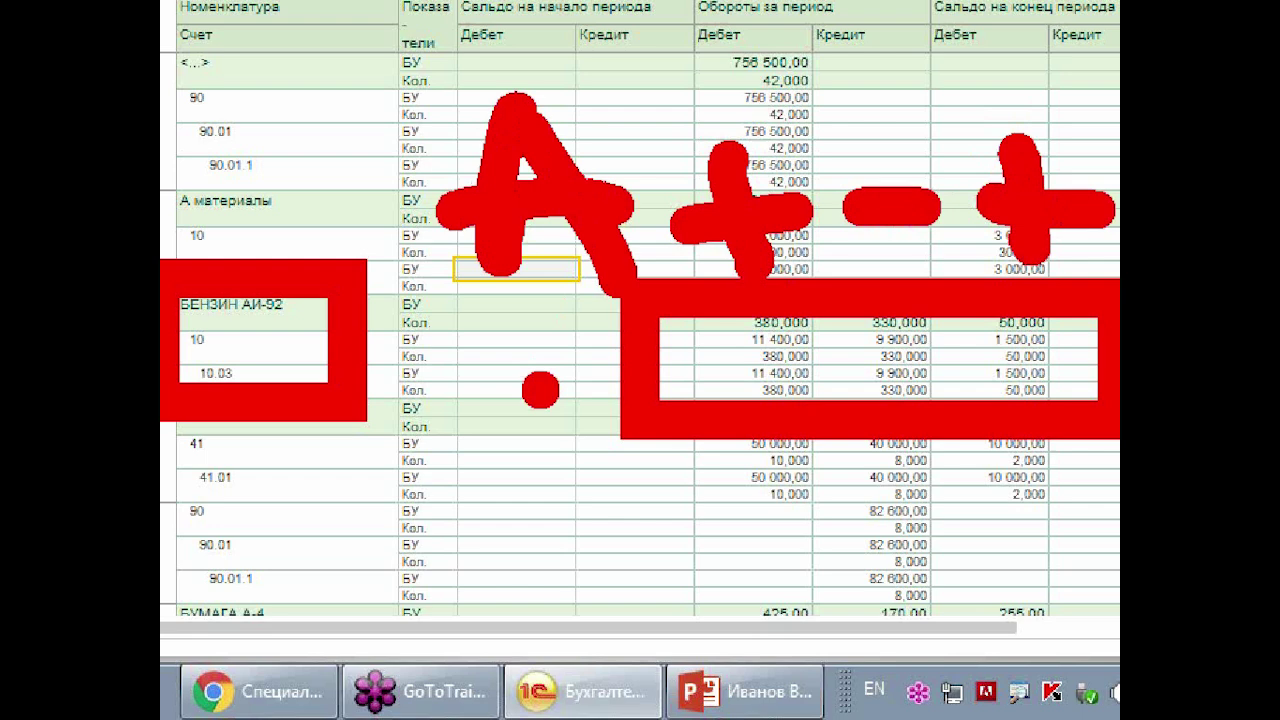
- Open the account 10.03 card from БЕНЗИН АИ-92's debit turnover and review its postings, current balance and period totals
right_click(745, 691)
left_click(955, 473)
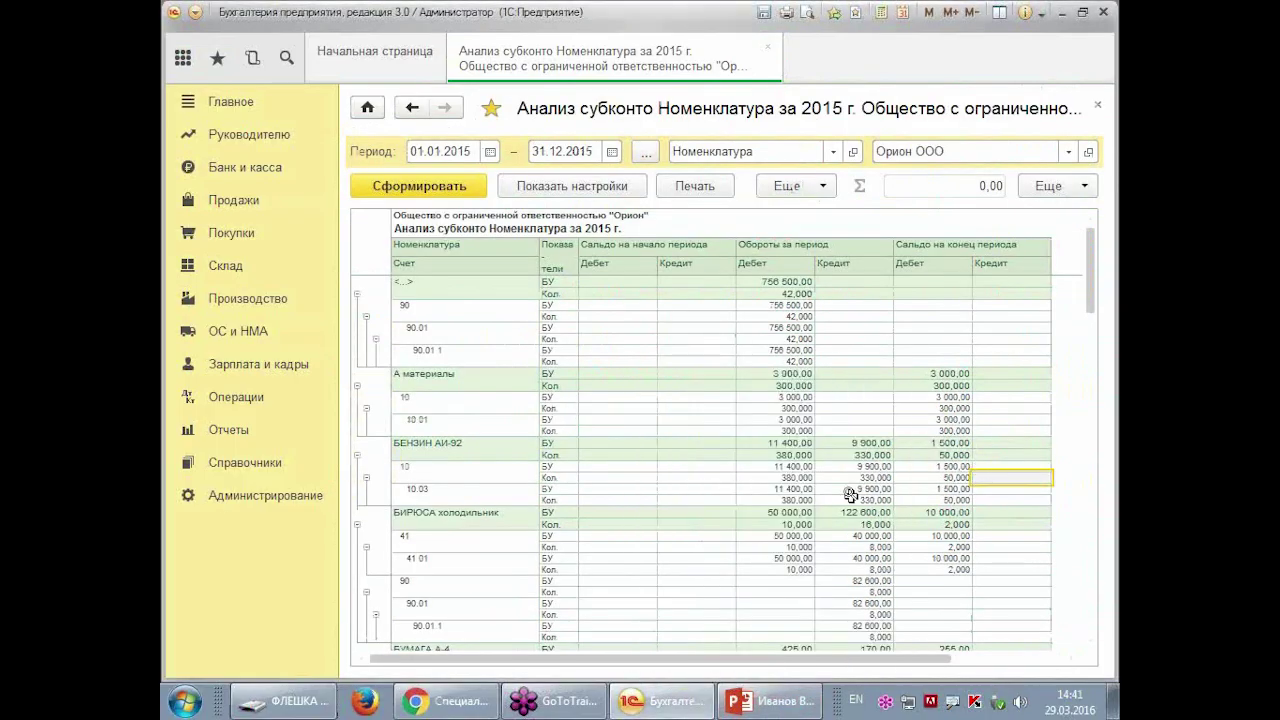
left_click(768, 489)
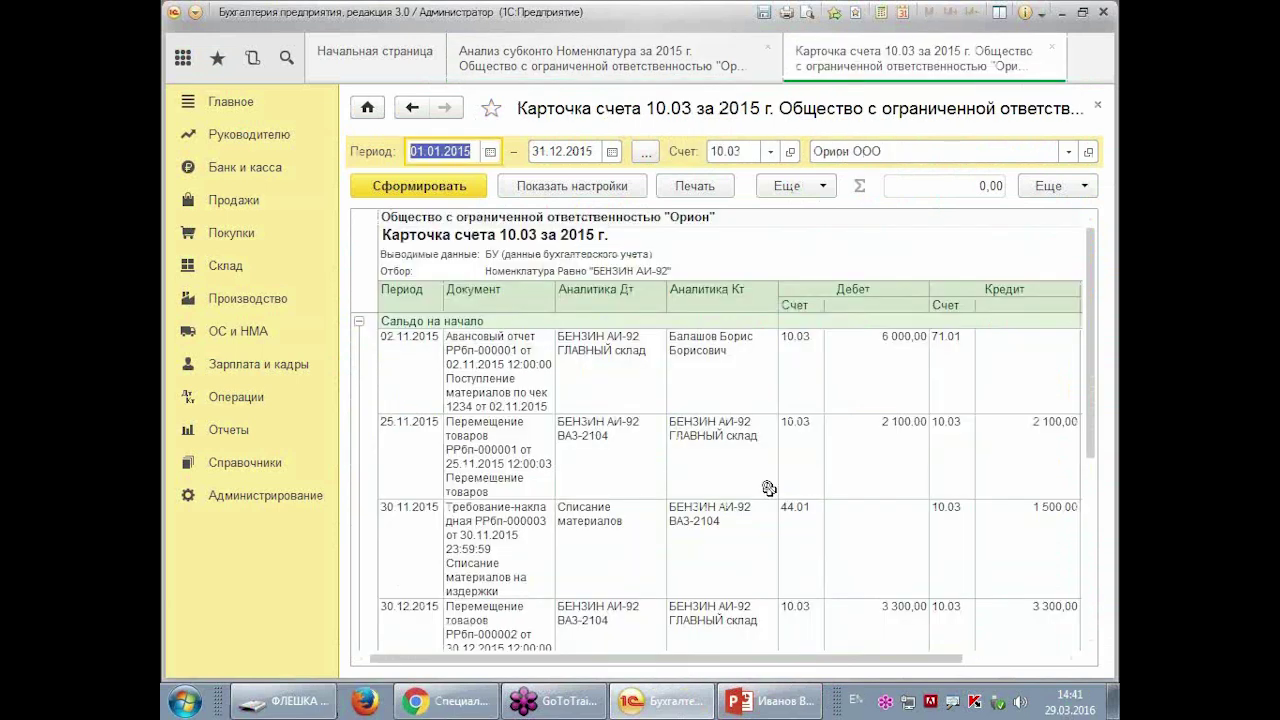
left_click_drag(825, 658, 927, 658)
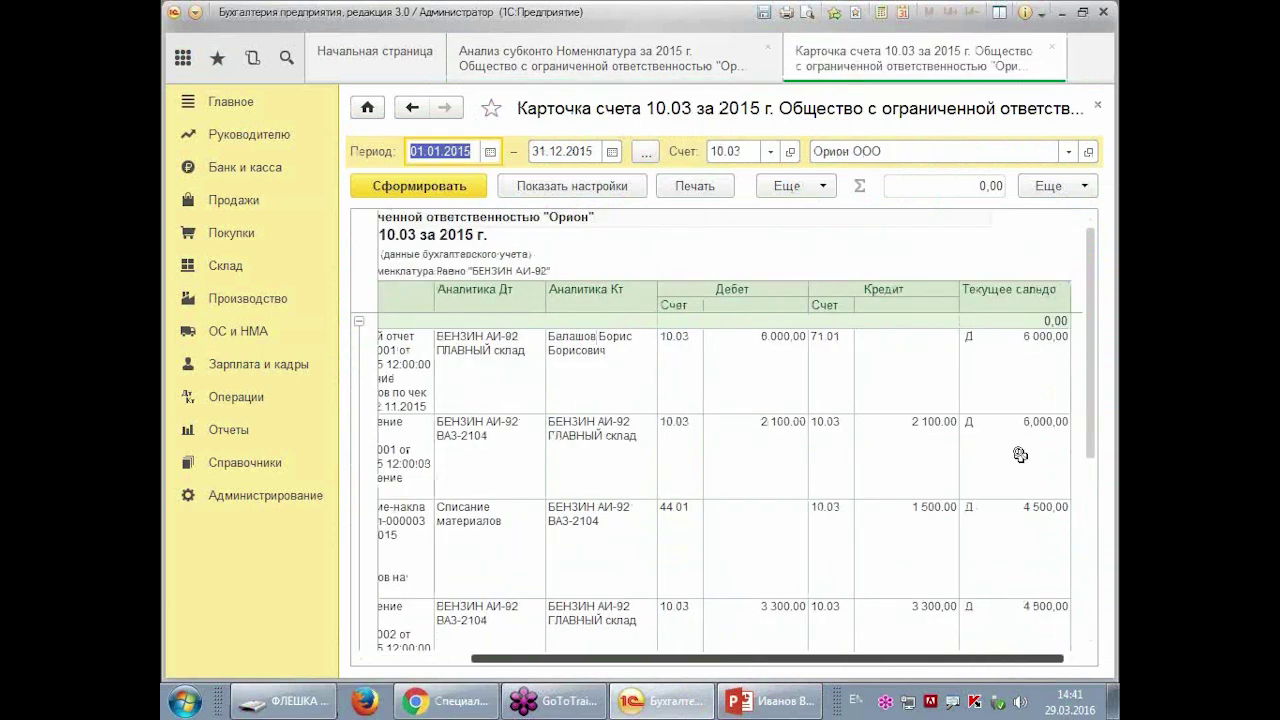
left_click_drag(1087, 376, 1098, 426)
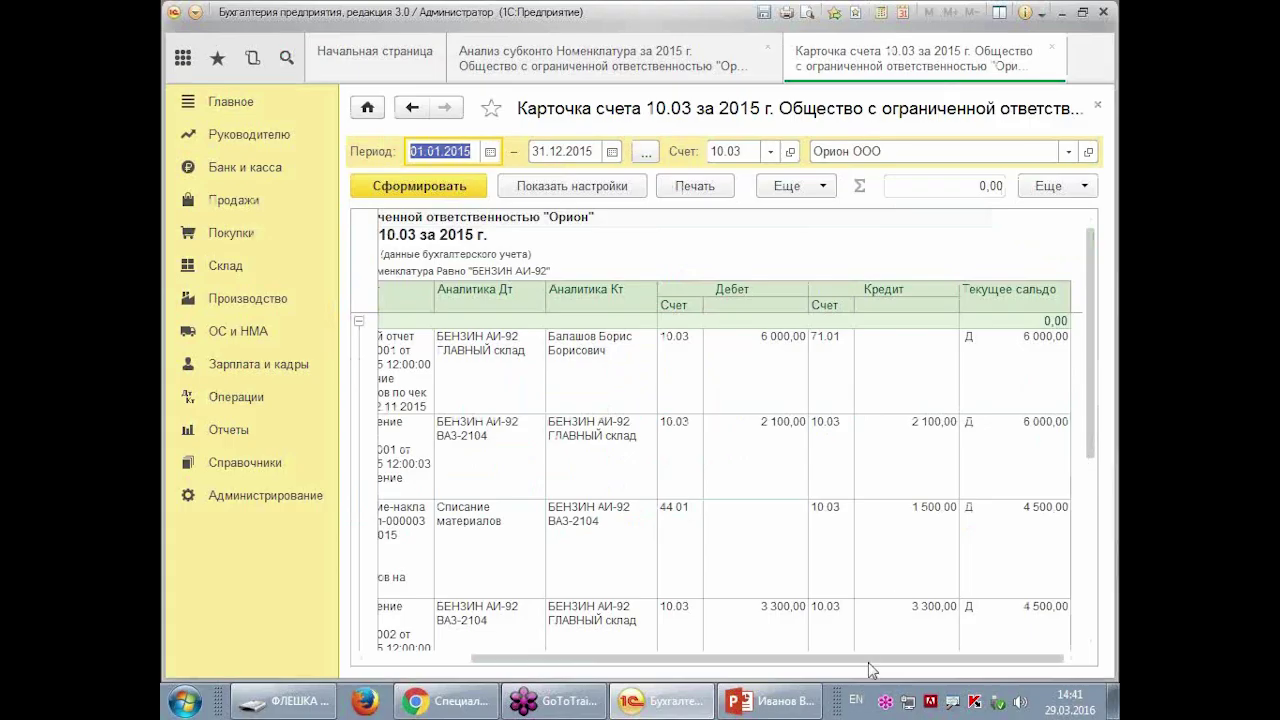
left_click_drag(868, 659, 752, 659)
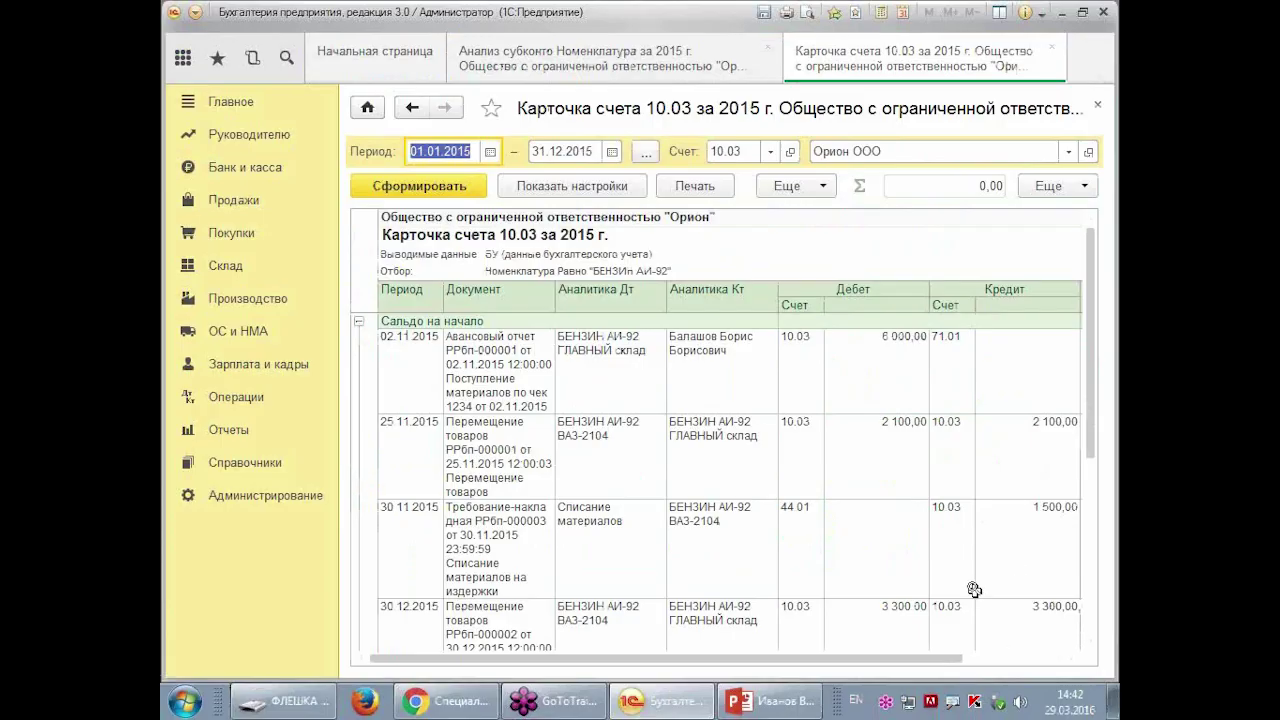
left_click(960, 582)
scroll(958, 582, "down", 3)
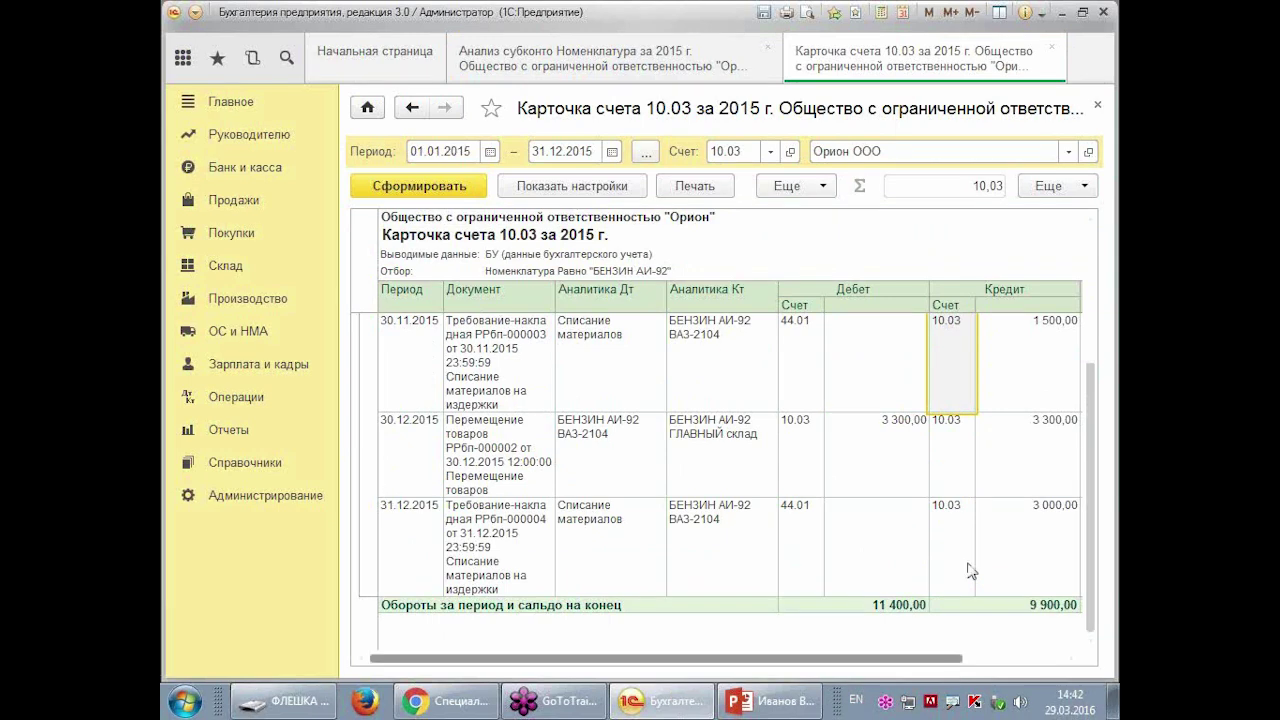
scroll(975, 567, "right", 3)
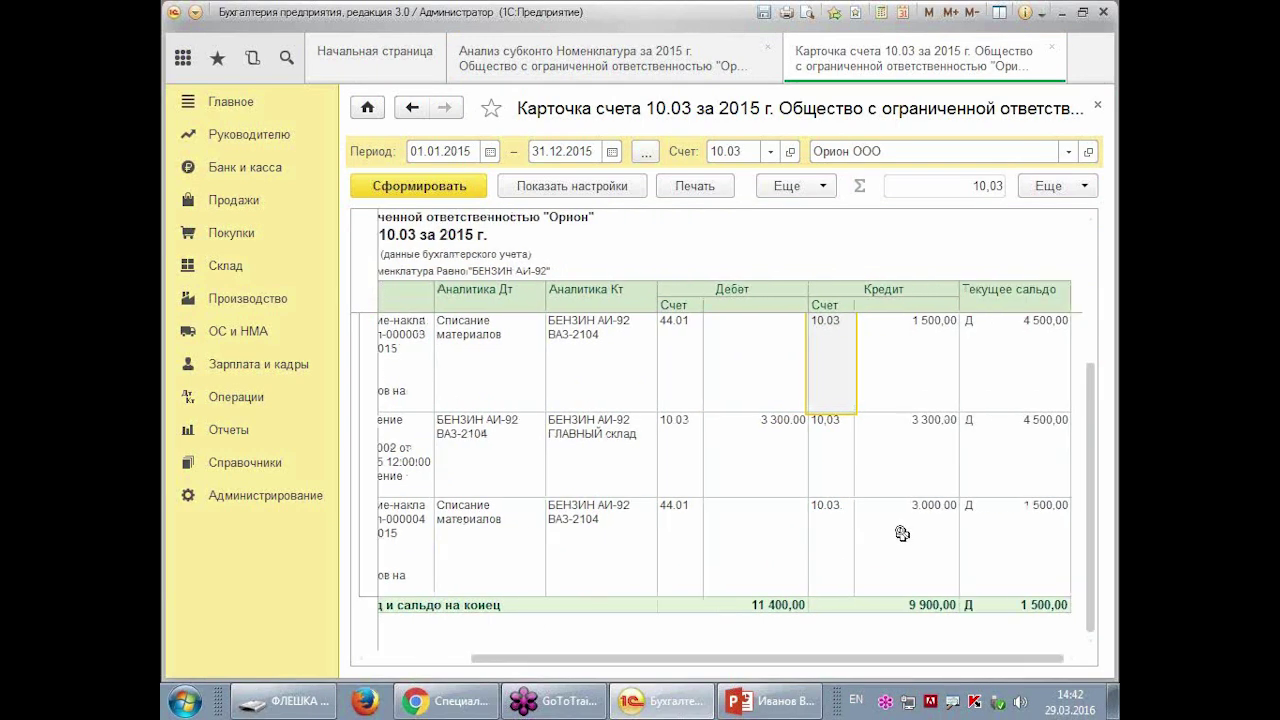
- Close the account card and examine the 41.01 and 90.01.1 turnovers of БИРЮСА холодильник in the item analysis report
left_click(1097, 105)
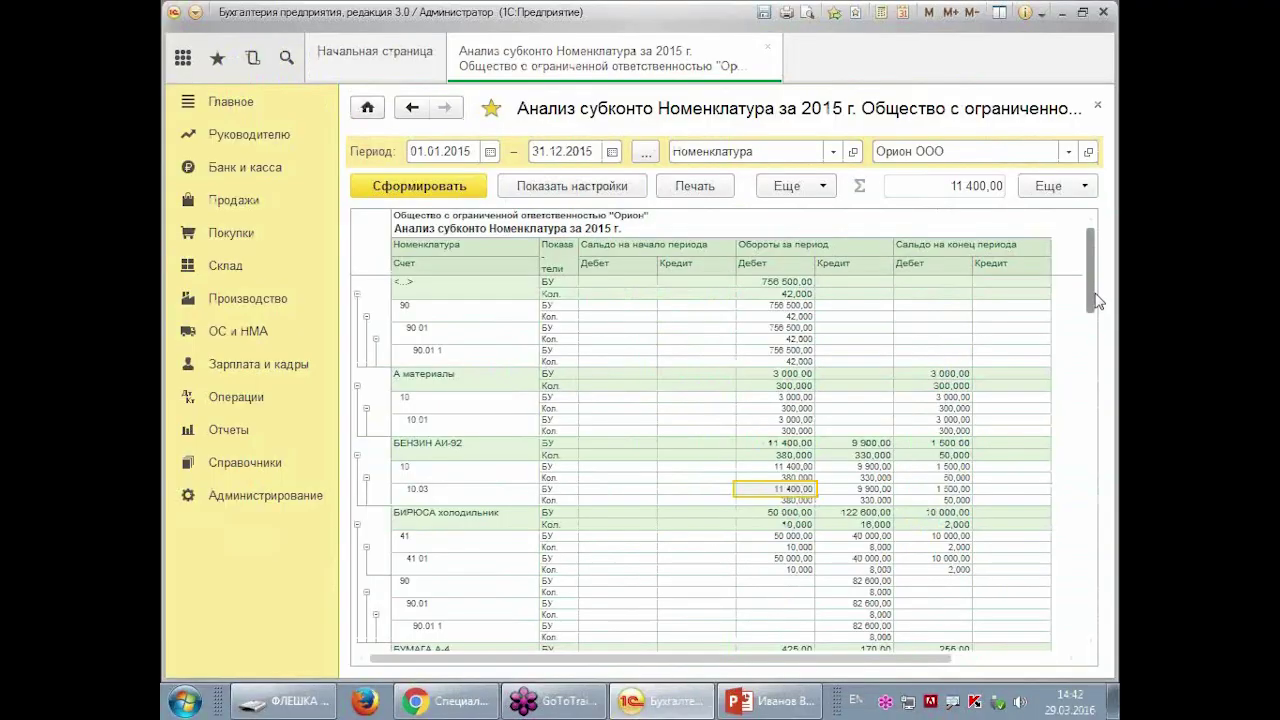
scroll(1097, 327, "down", 3)
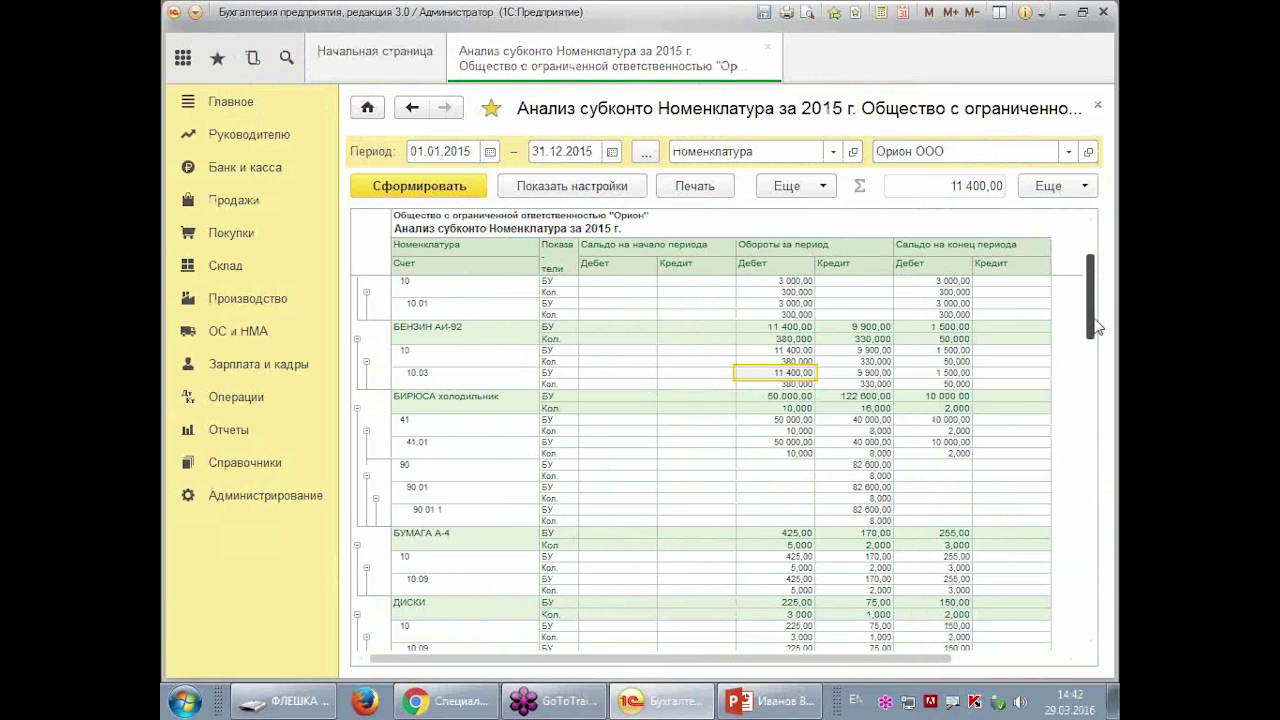
scroll(1097, 330, "down", 2)
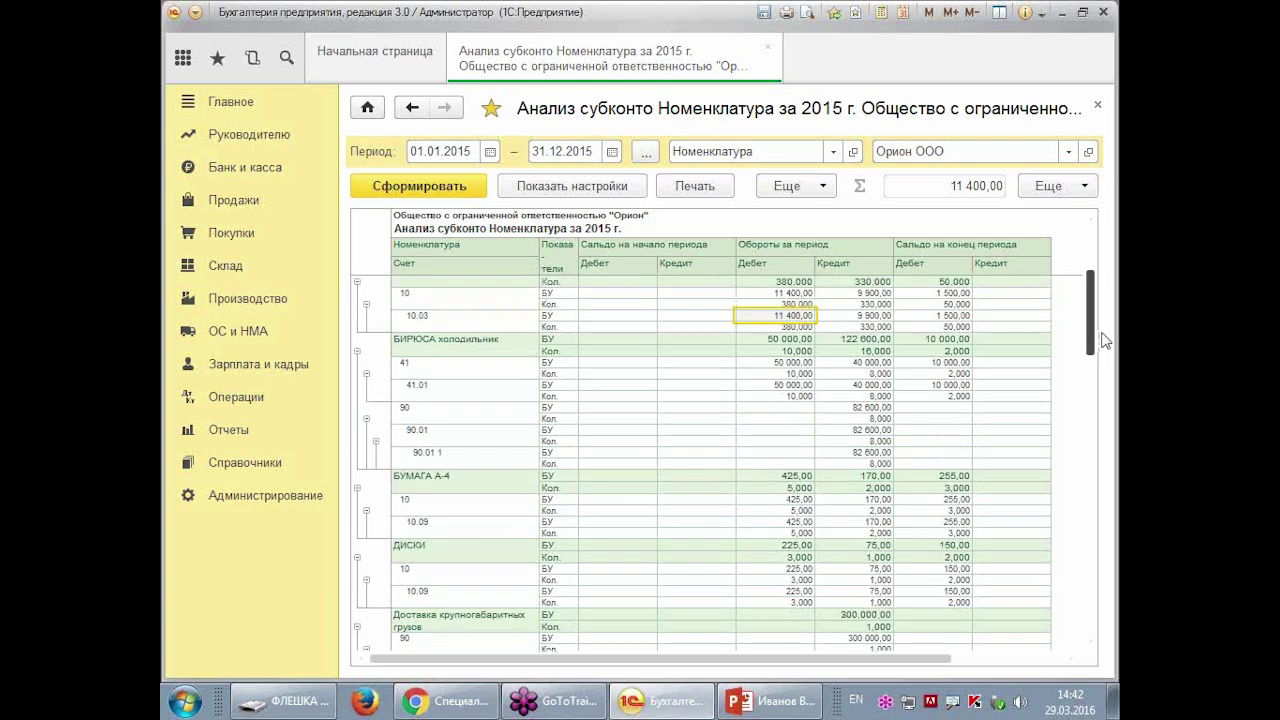
scroll(1103, 342, "down", 2)
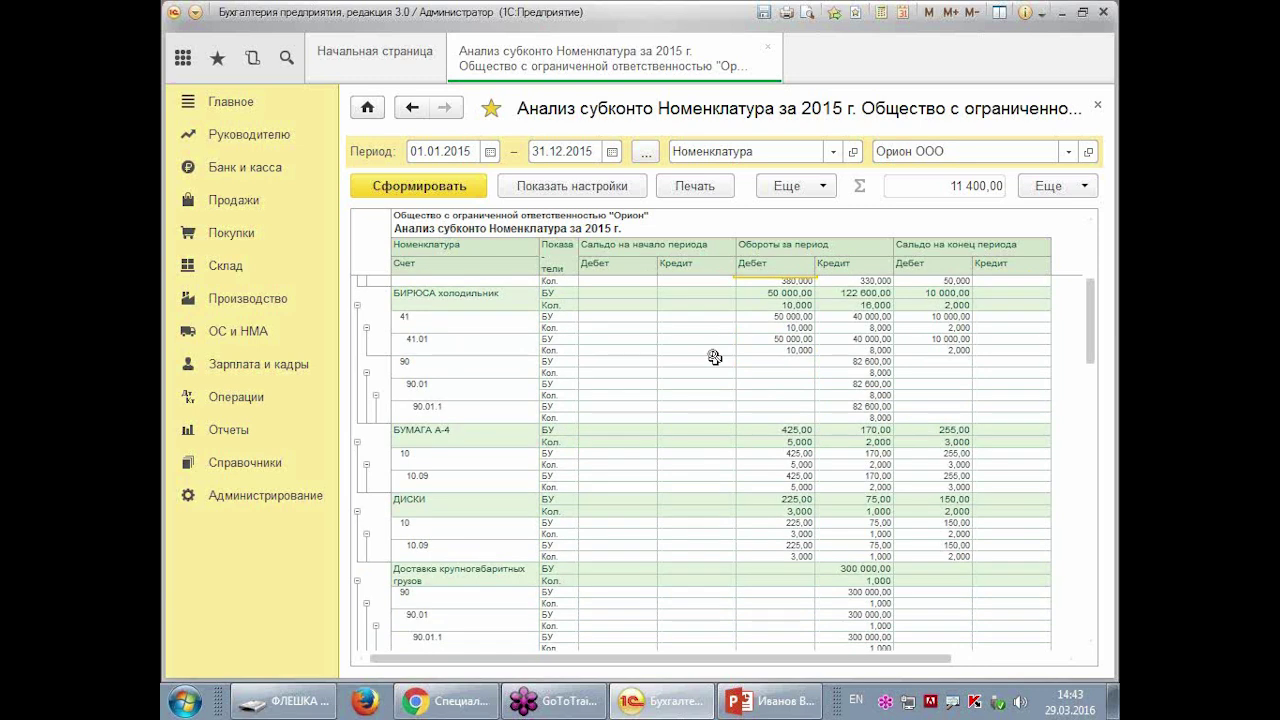
left_click(668, 405)
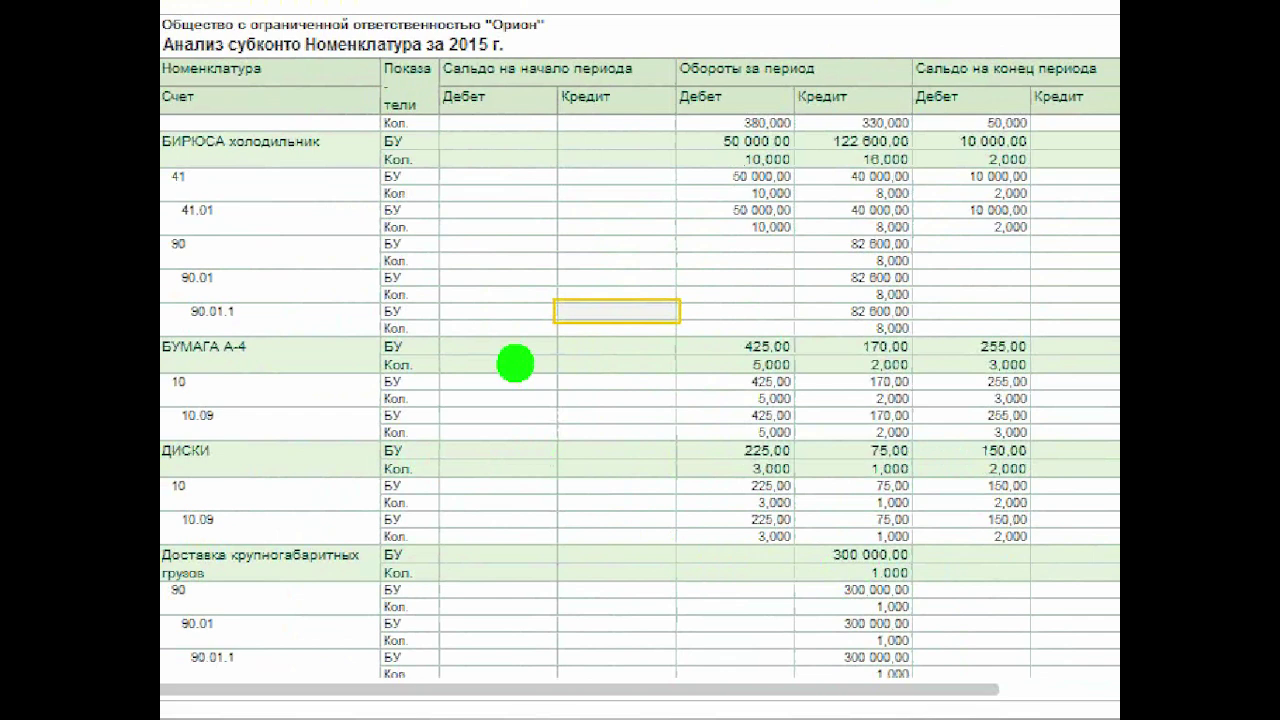
left_click_drag(365, 98, 350, 200)
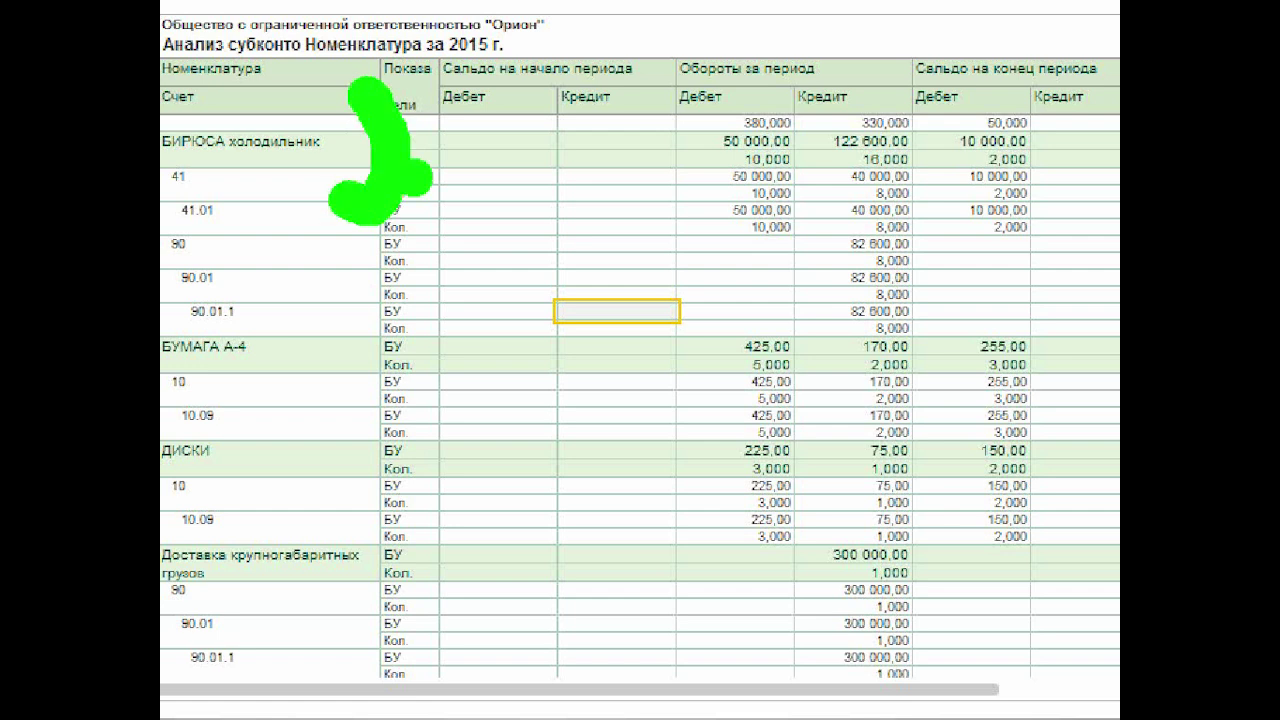
left_click_drag(415, 152, 400, 290)
left_click_drag(560, 275, 435, 390)
left_click_drag(695, 300, 605, 462)
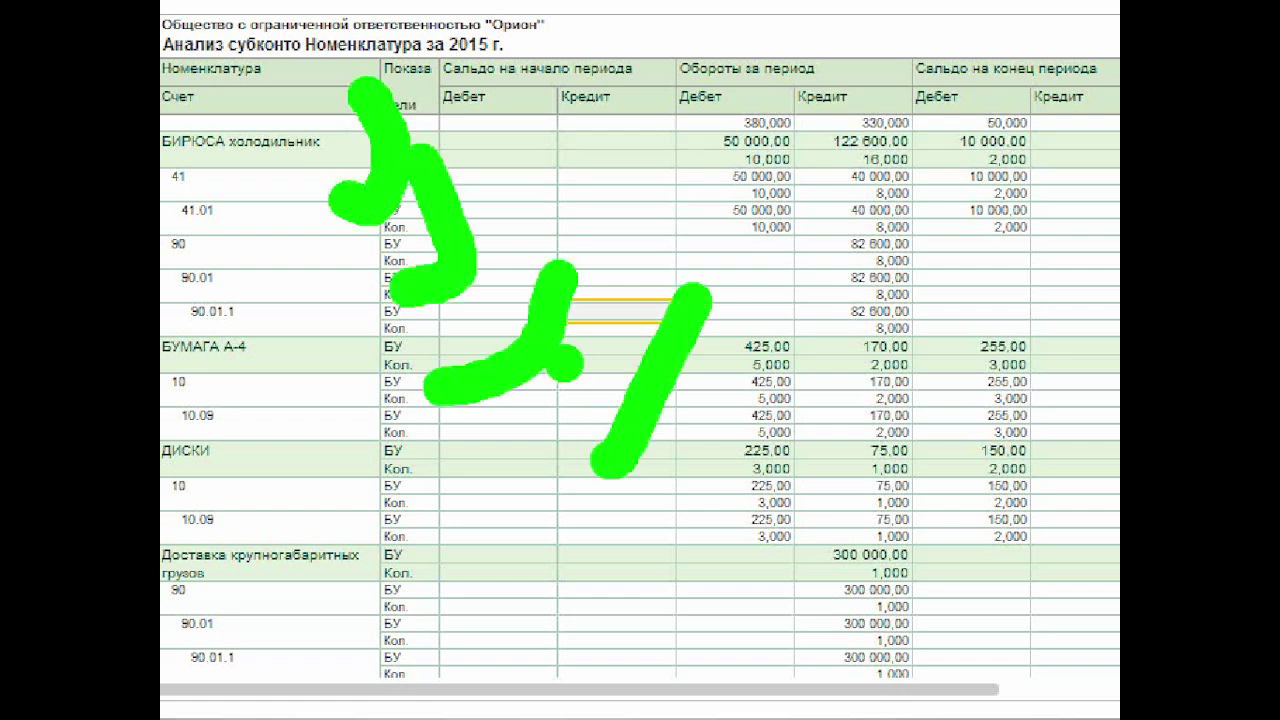
mouse_move(560, 132)
left_mouse_down()
mouse_move(600, 100)
mouse_move(650, 205)
left_mouse_up()
left_click_drag(772, 95, 800, 160)
mouse_move(940, 70)
left_mouse_down()
mouse_move(860, 10)
mouse_move(545, 230)
mouse_move(620, 275)
mouse_move(960, 10)
left_mouse_up()
left_click_drag(600, 200, 690, 202)
left_click_drag(638, 250, 646, 236)
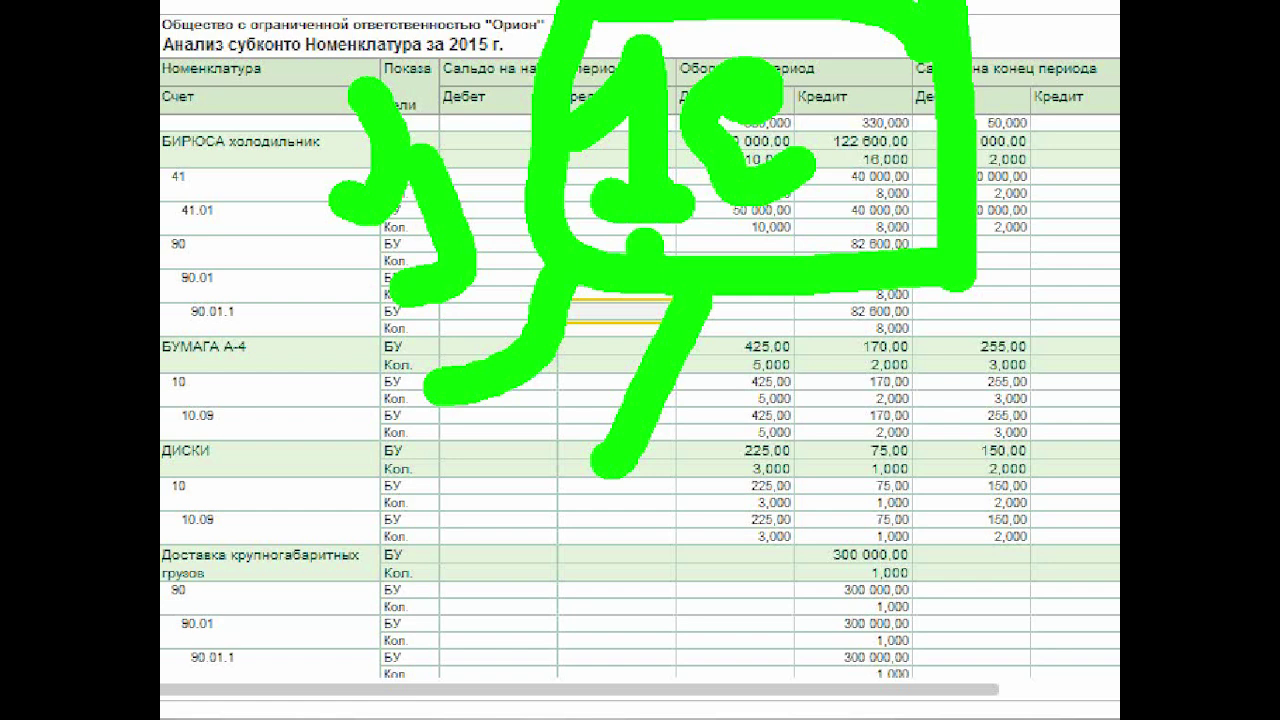
key("Escape")
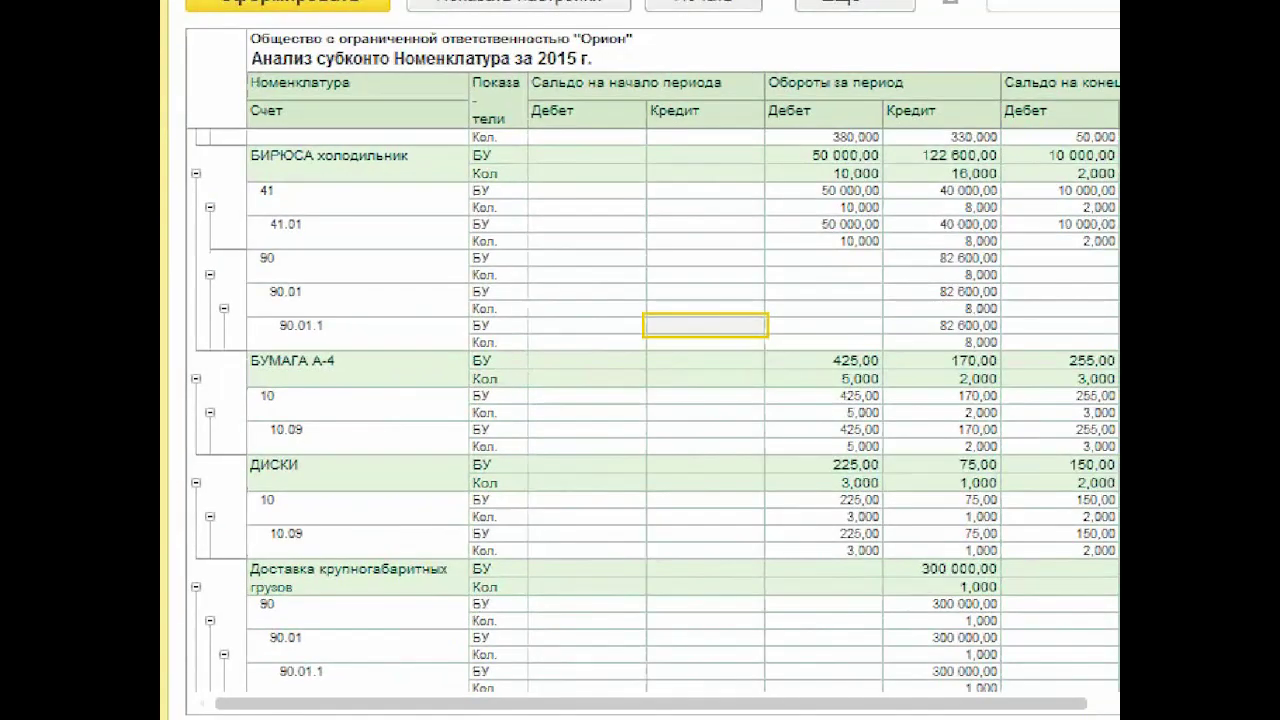
left_click(200, 194)
left_click_drag(191, 114, 469, 364)
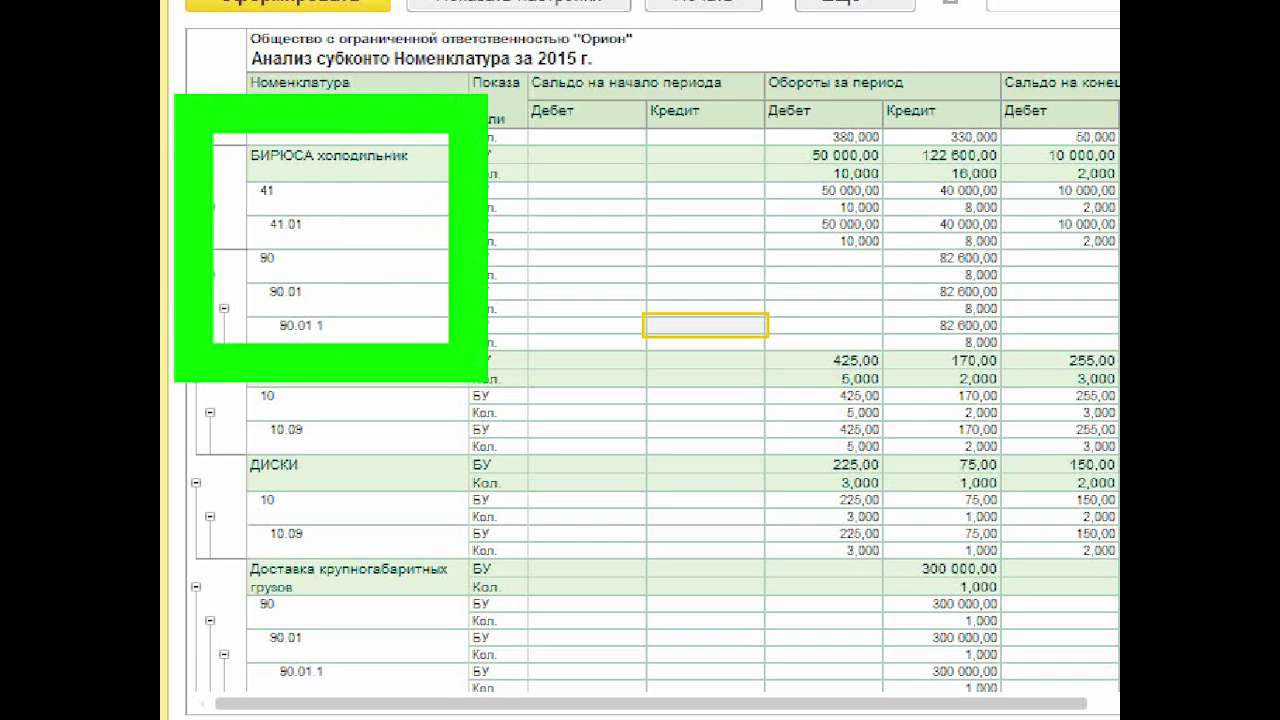
left_click_drag(330, 195, 420, 208)
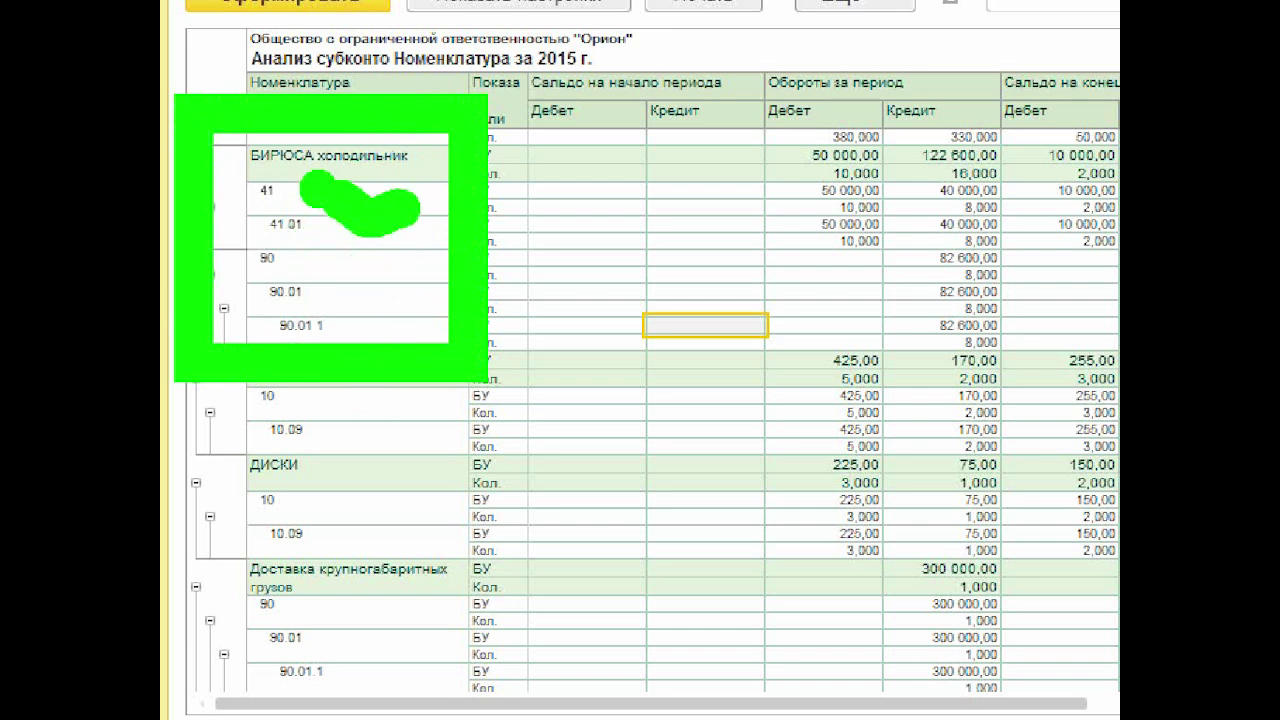
mouse_move(585, 250)
left_mouse_down()
mouse_move(545, 245)
mouse_move(575, 292)
mouse_move(600, 285)
mouse_move(660, 350)
mouse_move(722, 345)
left_mouse_up()
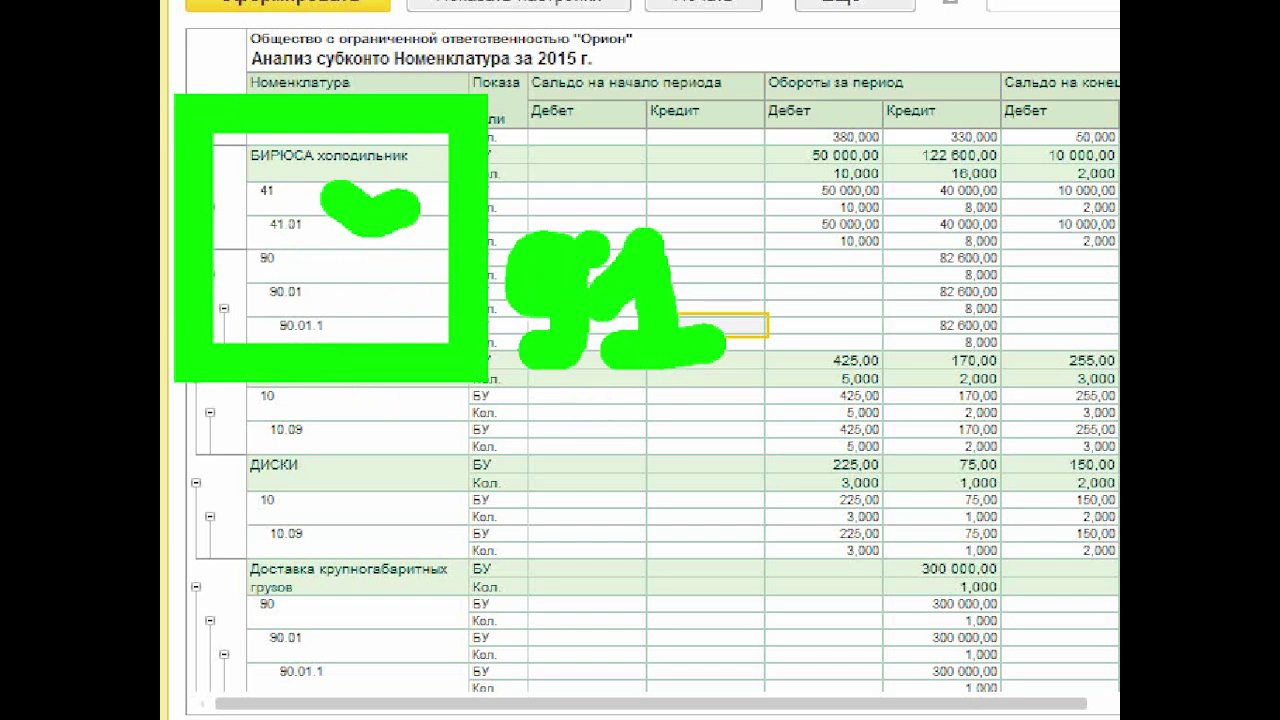
left_click_drag(490, 92, 628, 40)
left_click_drag(578, 68, 588, 160)
left_click_drag(612, 98, 702, 140)
mouse_move(718, 45)
left_mouse_down()
mouse_move(748, 118)
mouse_move(835, 95)
mouse_move(865, 115)
left_mouse_up()
mouse_move(935, 15)
left_mouse_down()
mouse_move(905, 135)
mouse_move(975, 90)
left_mouse_up()
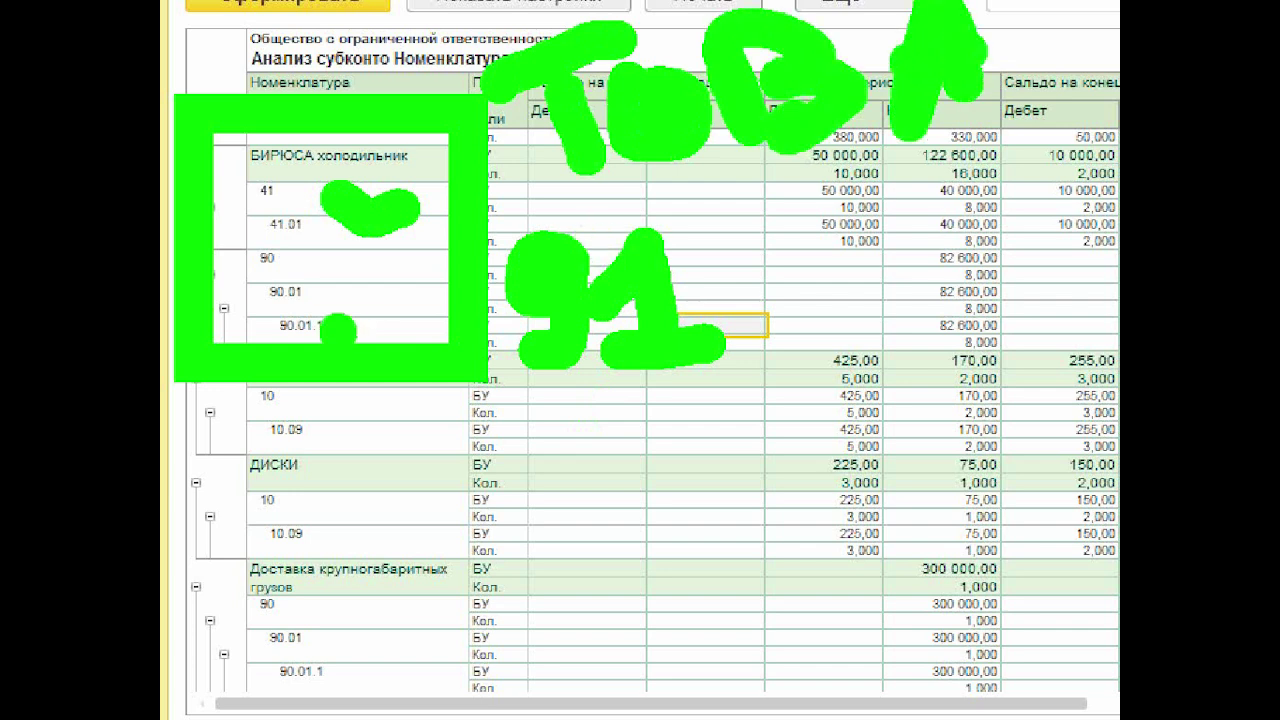
key("r")
mouse_move(194, 228)
left_mouse_down()
mouse_move(350, 325)
mouse_move(363, 372)
left_mouse_up()
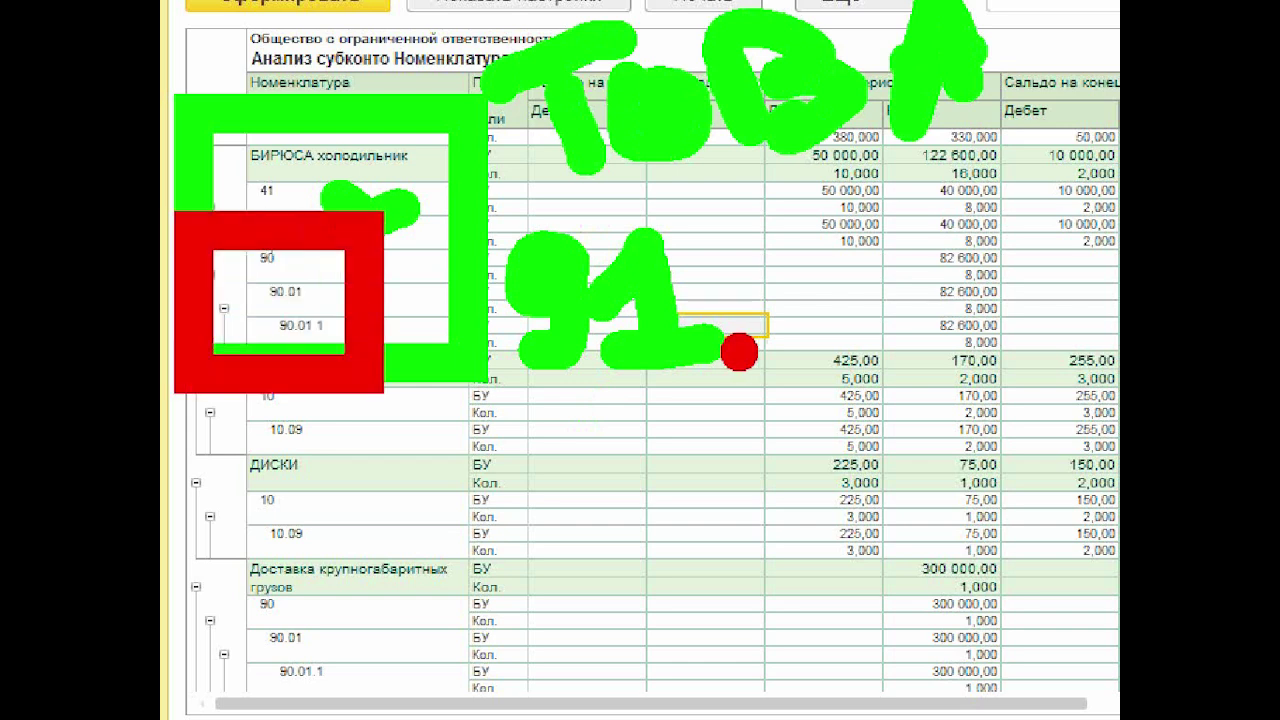
mouse_move(885, 128)
left_mouse_down()
mouse_move(830, 108)
mouse_move(788, 248)
mouse_move(888, 266)
left_mouse_up()
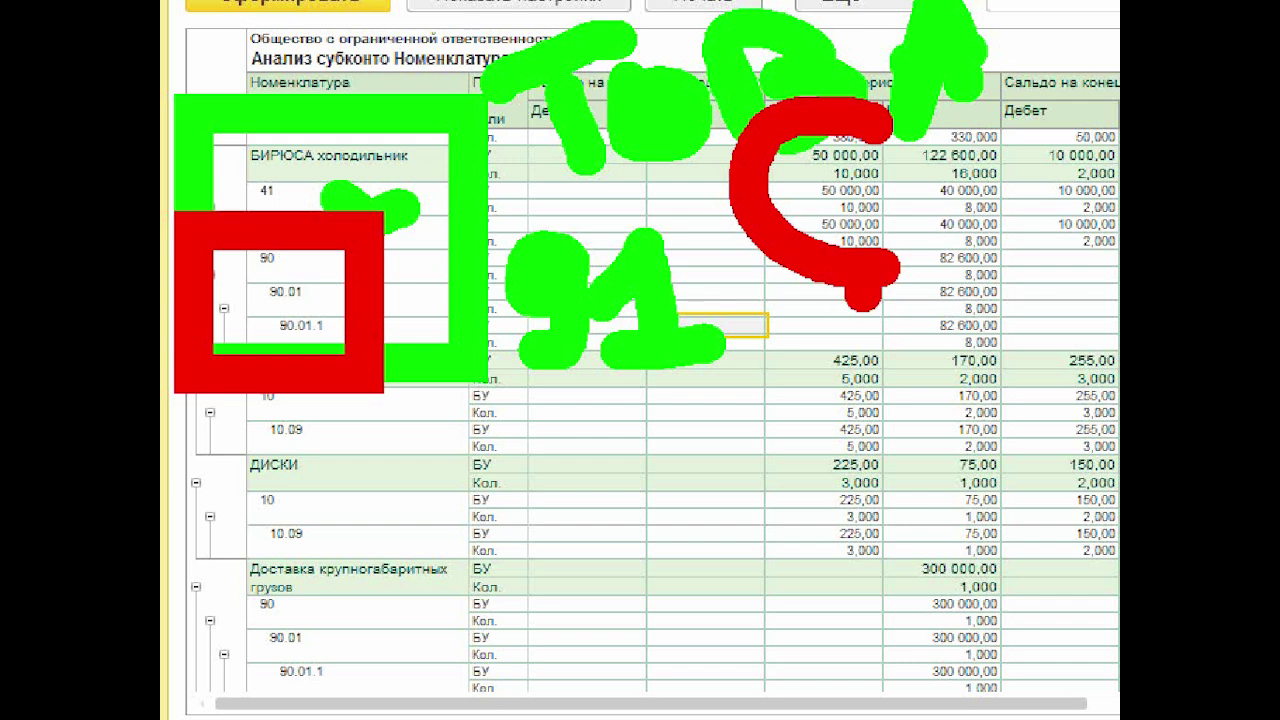
left_click_drag(899, 224, 1026, 362)
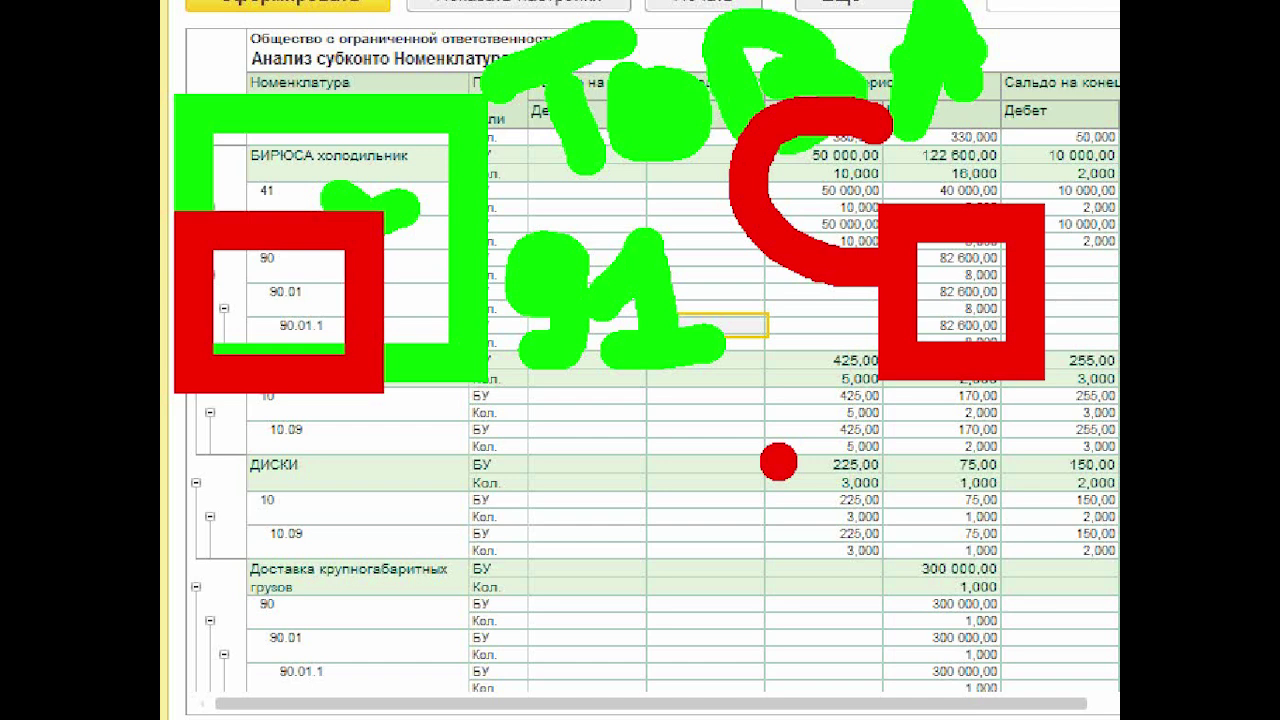
left_click_drag(890, 150, 920, 268)
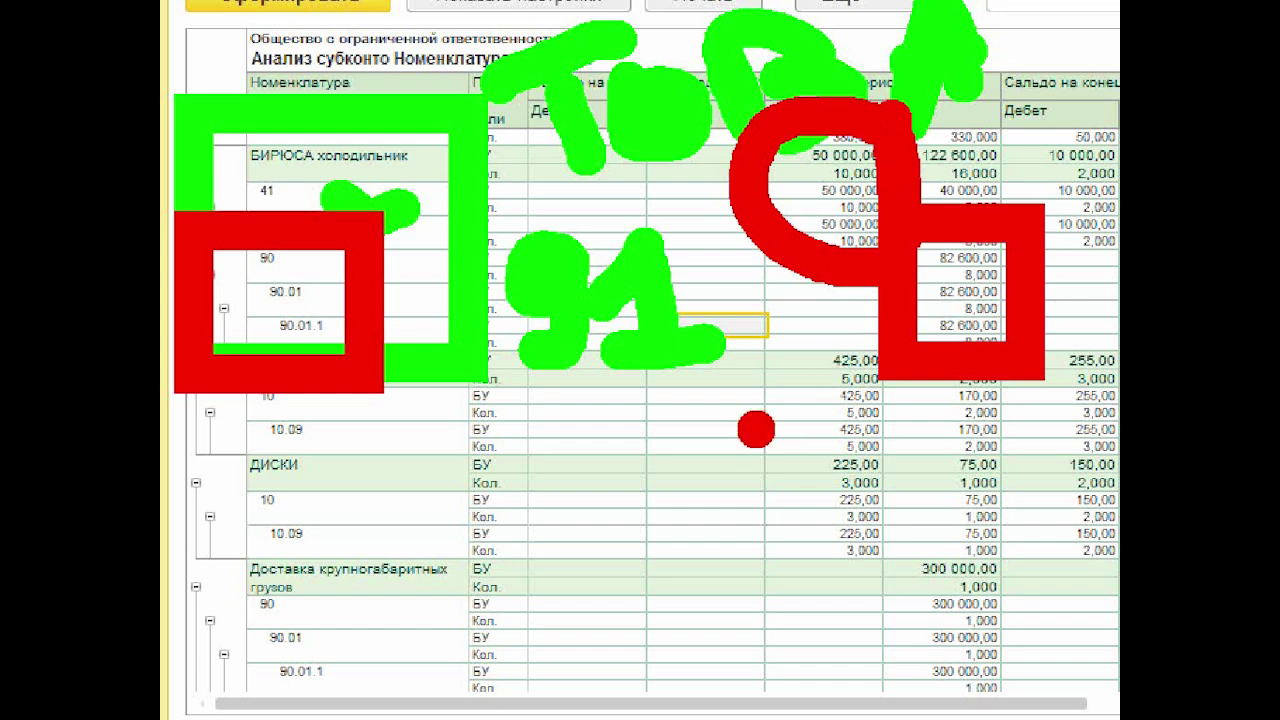
key("Escape")
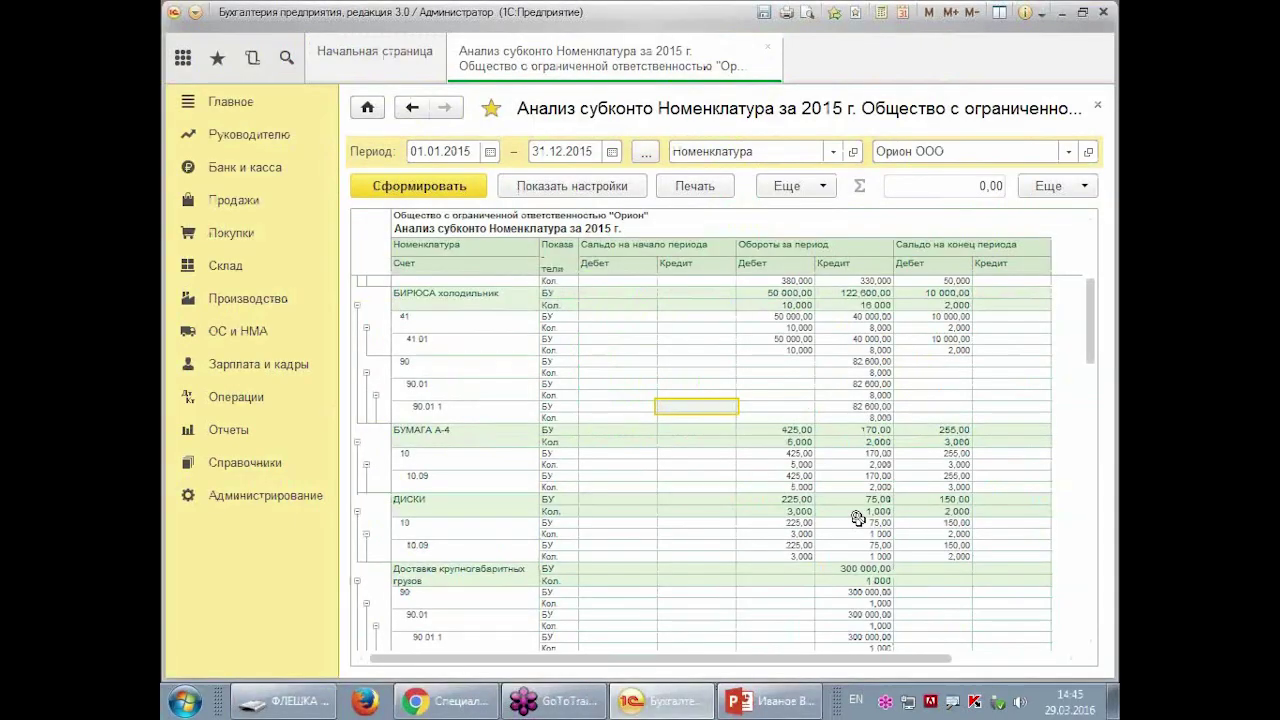
- Review the turnovers and closing balances of the report items from БУМАГА А-4 and ДИСКИ down to МФУ and ПАПКА
scroll(800, 550, "down", 1)
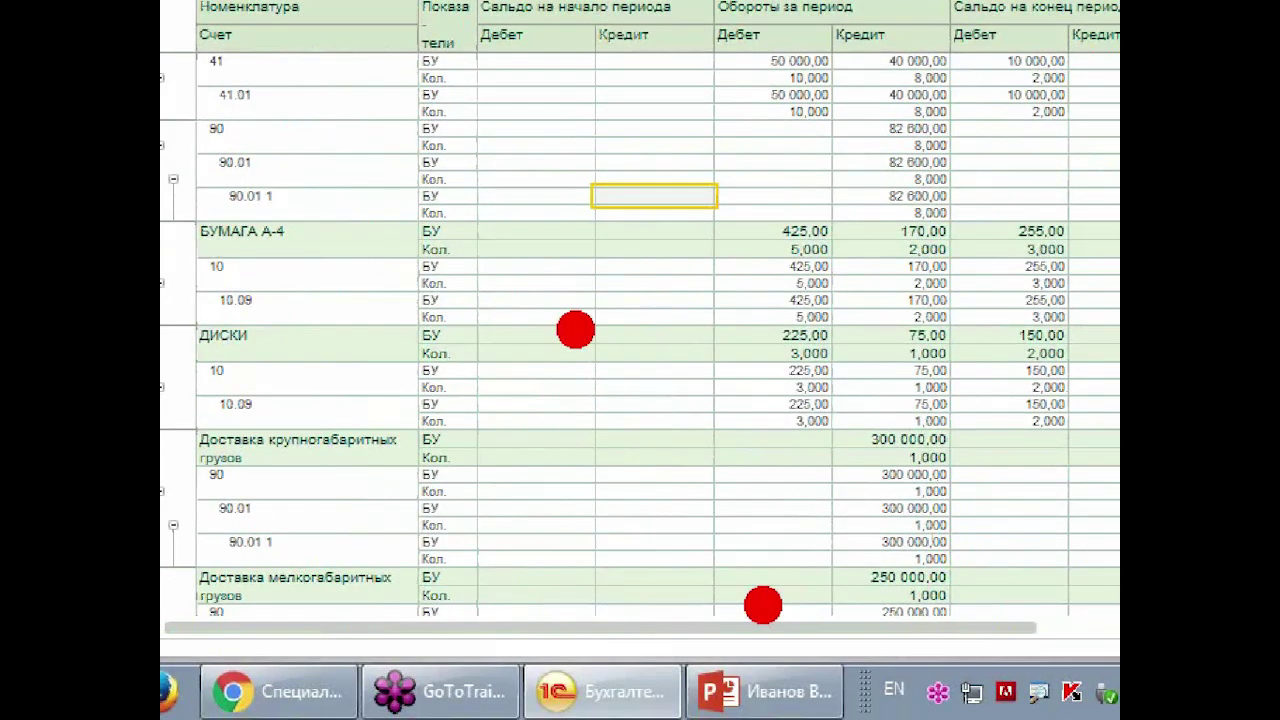
left_click_drag(655, 183, 1095, 500)
left_click_drag(318, 256, 487, 246)
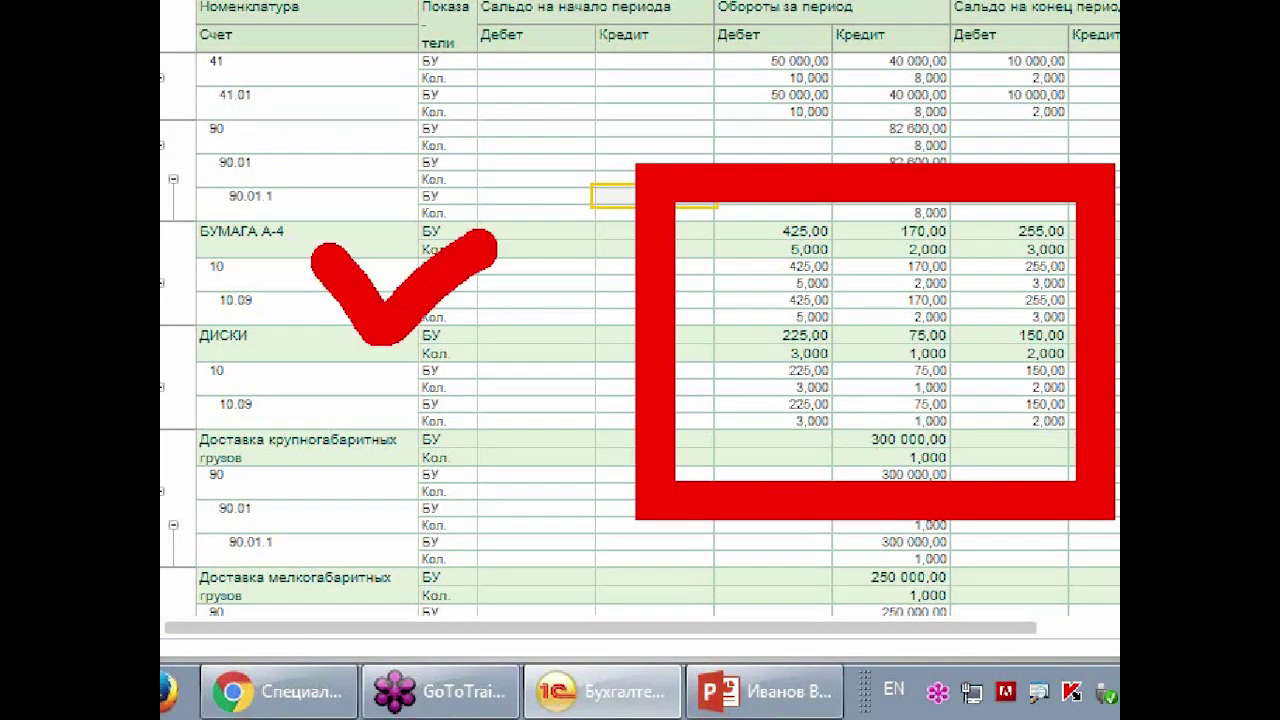
left_click_drag(318, 372, 540, 336)
scroll(790, 620, "down", 4)
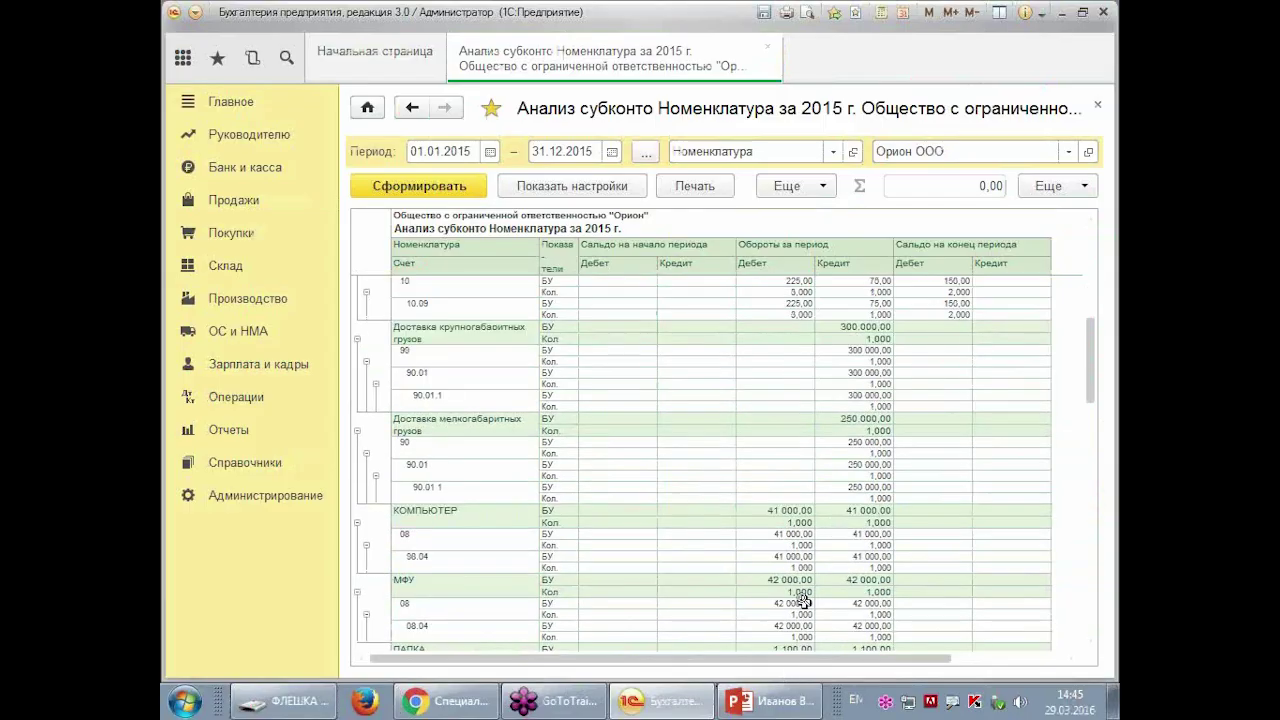
scroll(803, 601, "down", 5)
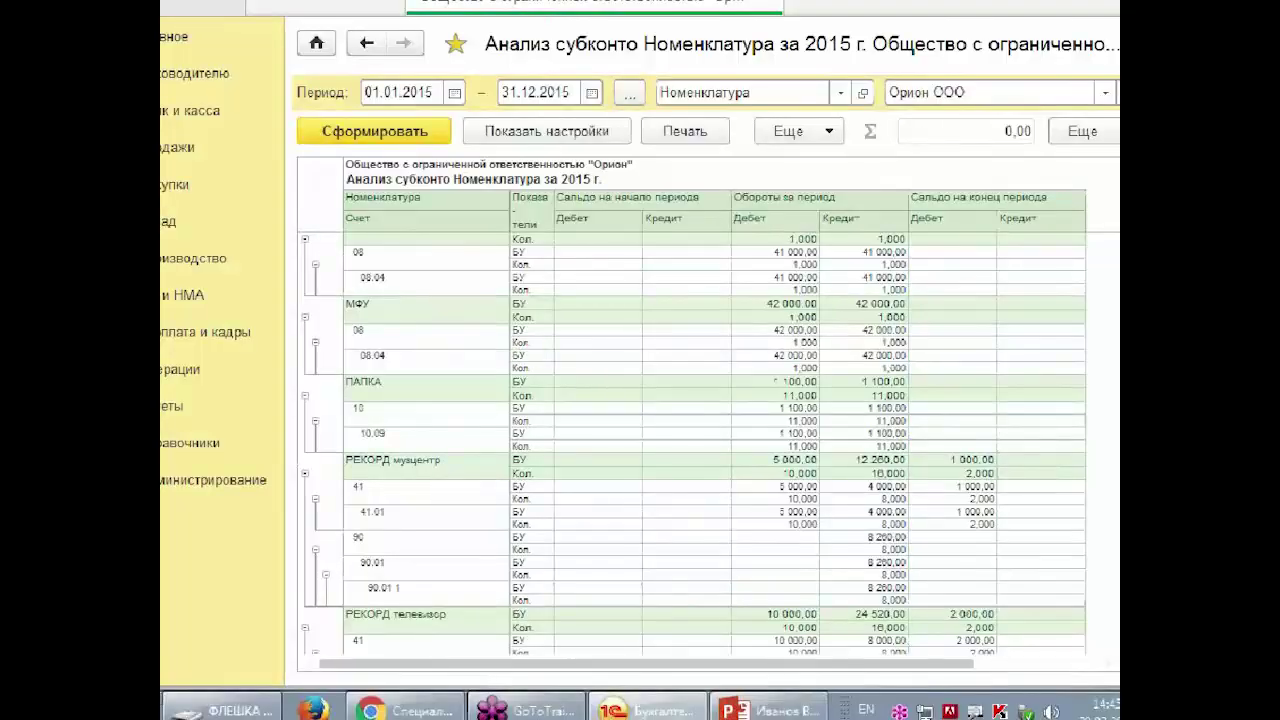
mouse_move(668, 294)
left_mouse_down()
mouse_move(766, 399)
mouse_move(906, 469)
left_mouse_up()
mouse_move(1045, 305)
left_mouse_down()
mouse_move(1065, 420)
mouse_move(1040, 302)
left_mouse_up()
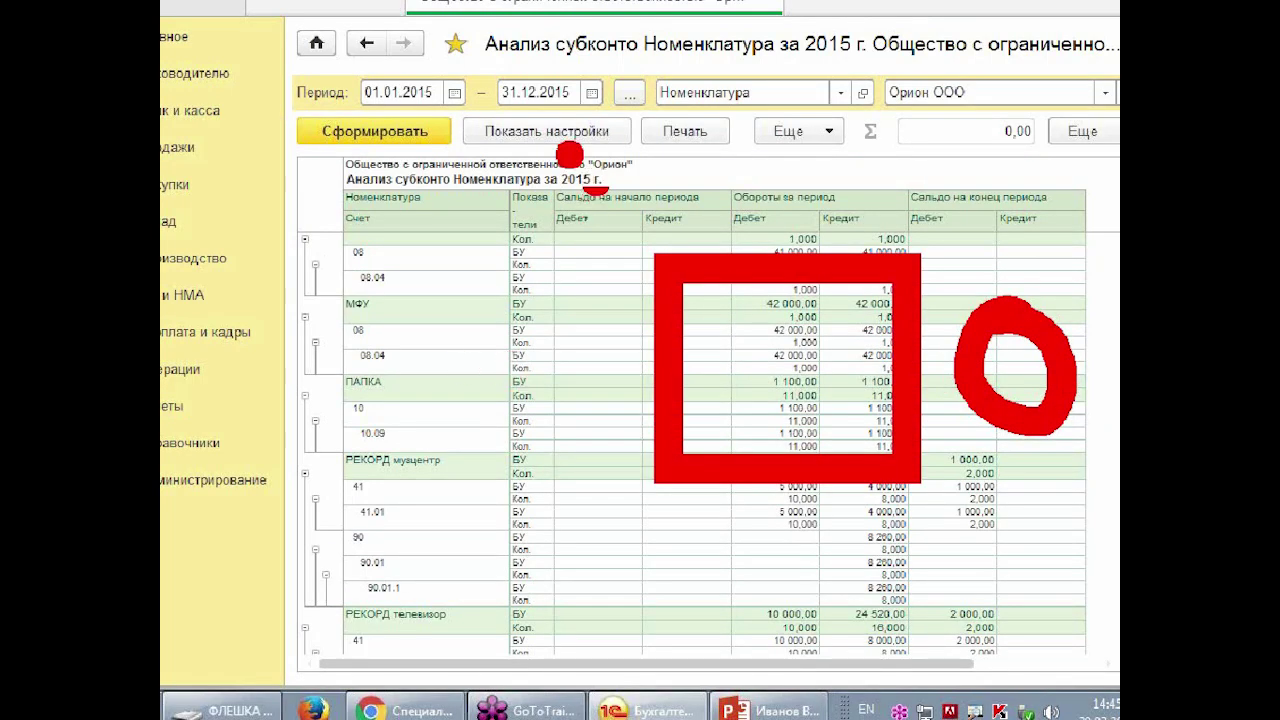
left_click_drag(570, 155, 580, 185)
mouse_move(676, 160)
left_mouse_down()
mouse_move(672, 135)
mouse_move(720, 230)
mouse_move(750, 250)
left_mouse_up()
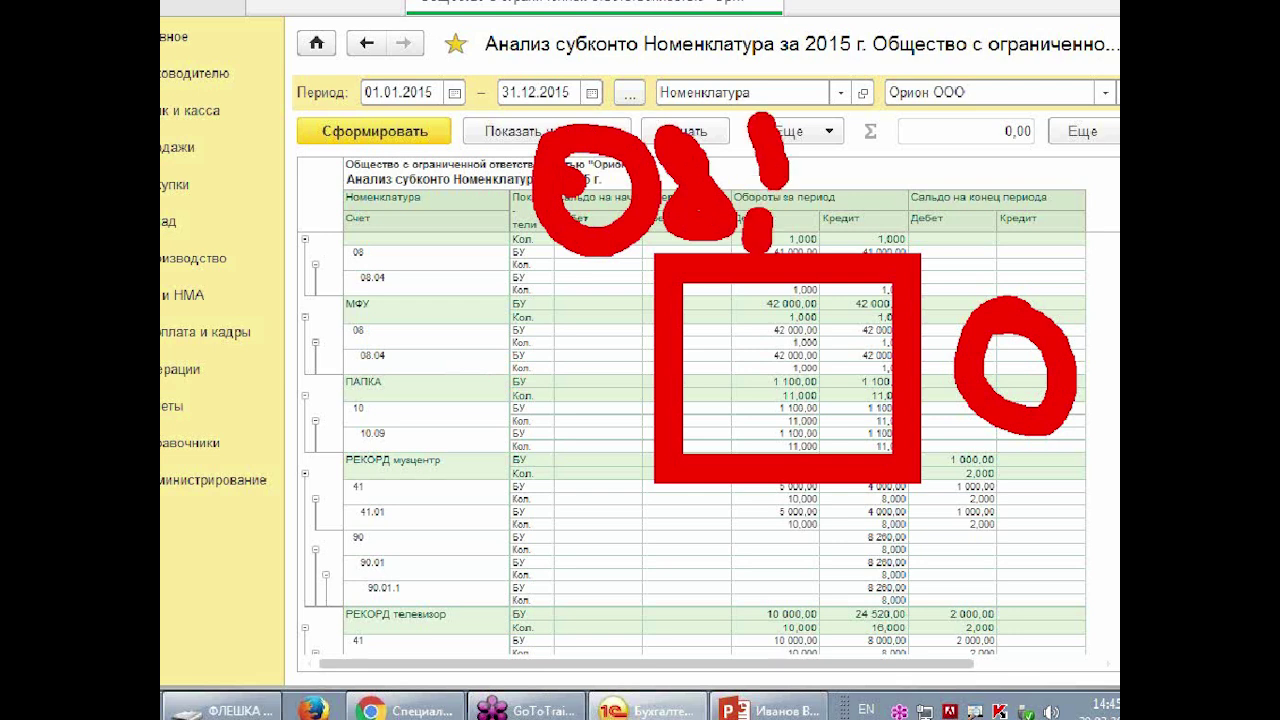
left_click_drag(785, 118, 830, 190)
left_click_drag(825, 150, 812, 235)
left_click_drag(930, 100, 925, 200)
mouse_move(945, 140)
left_mouse_down()
mouse_move(995, 112)
mouse_move(1000, 218)
left_mouse_up()
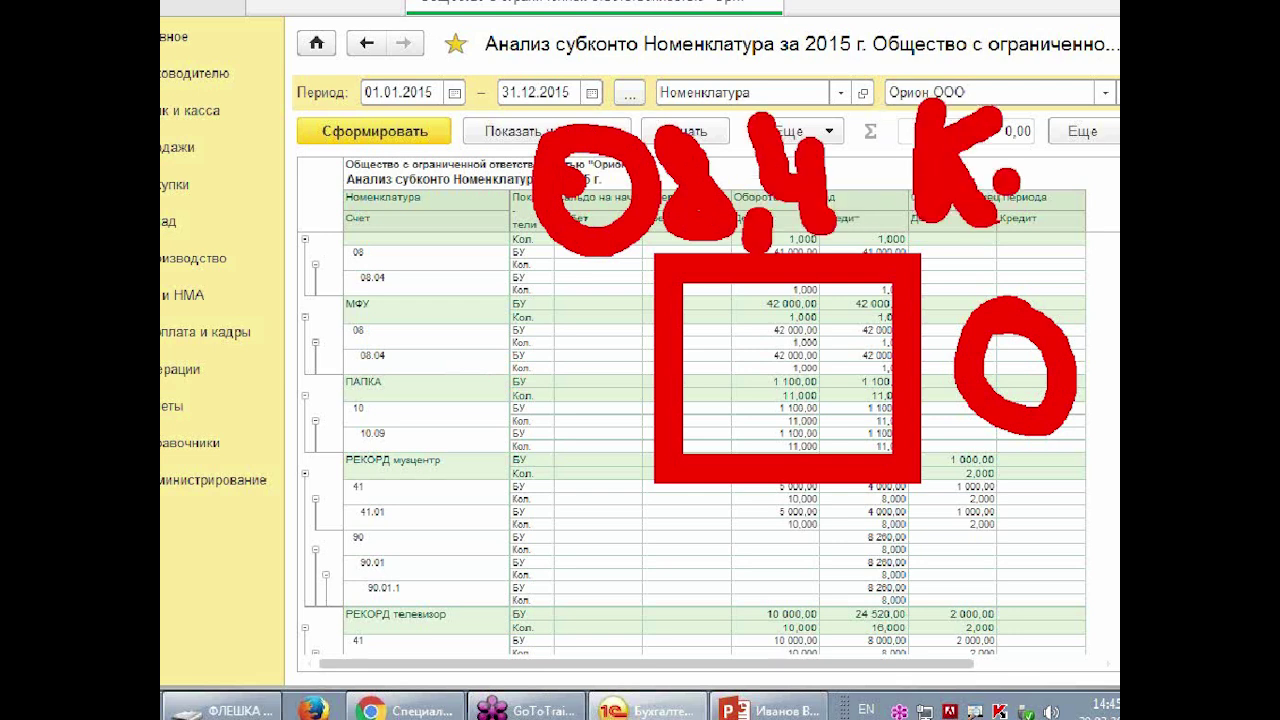
mouse_move(783, 45)
left_mouse_down()
mouse_move(845, 15)
mouse_move(800, 60)
left_mouse_up()
mouse_move(925, 12)
left_mouse_down()
mouse_move(900, 60)
mouse_move(950, 20)
left_mouse_up()
left_click_drag(985, 5, 990, 70)
left_click_drag(1005, 135, 1030, 185)
left_click_drag(1050, 130, 1060, 225)
mouse_move(1090, 95)
left_mouse_down()
mouse_move(1085, 175)
mouse_move(1110, 200)
left_mouse_up()
left_click(635, 348)
key("Escape")
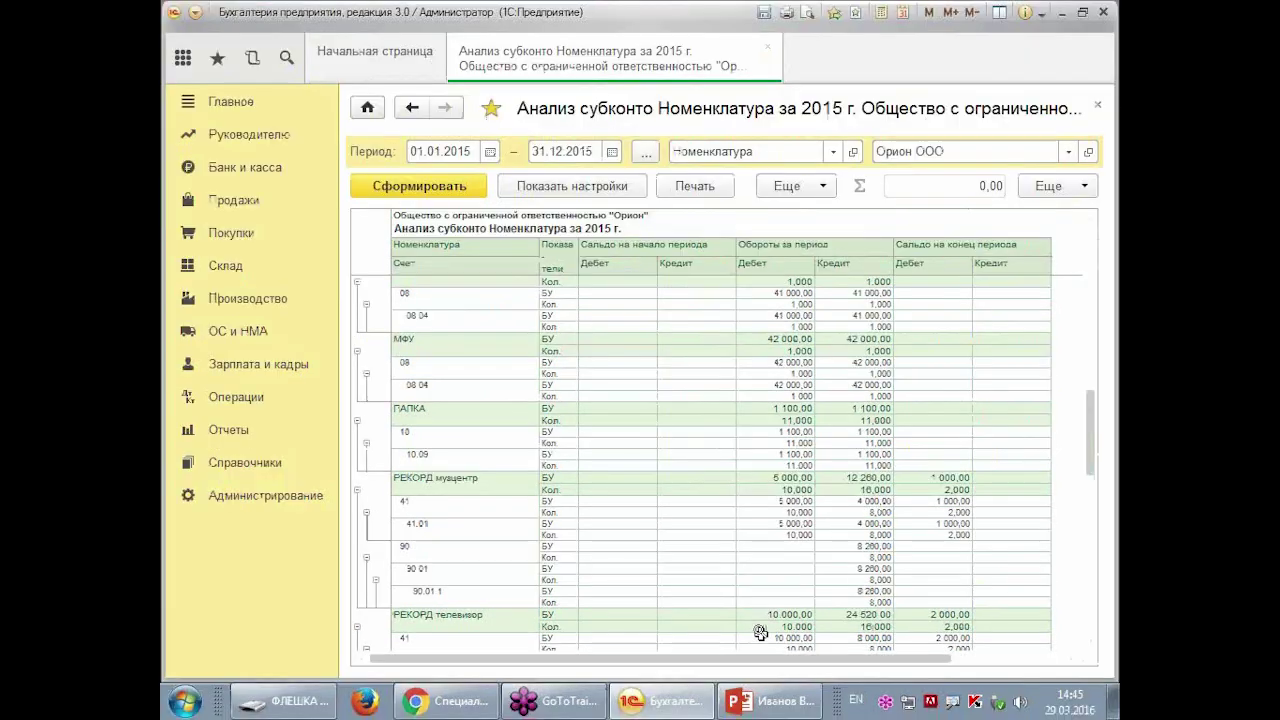
- Open the account 08.04 card from МФУ's debit turnover and examine its postings and current balance
left_click(778, 386)
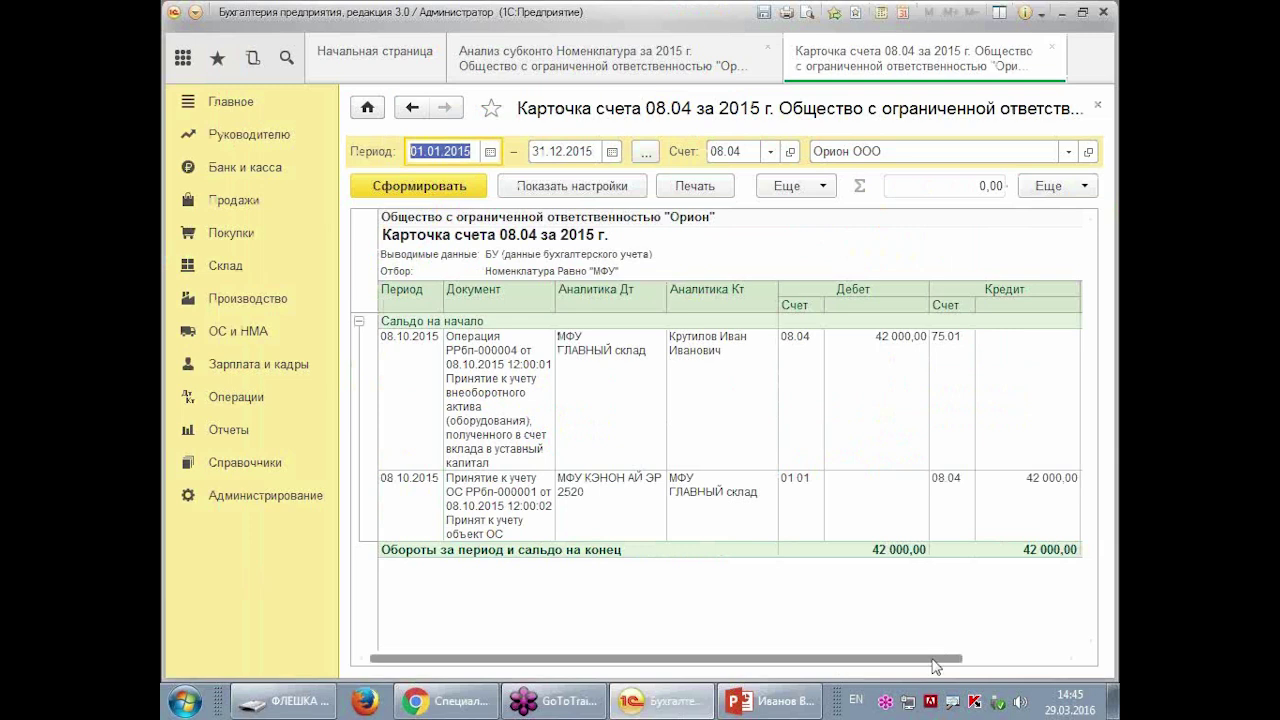
left_click_drag(935, 667, 1060, 667)
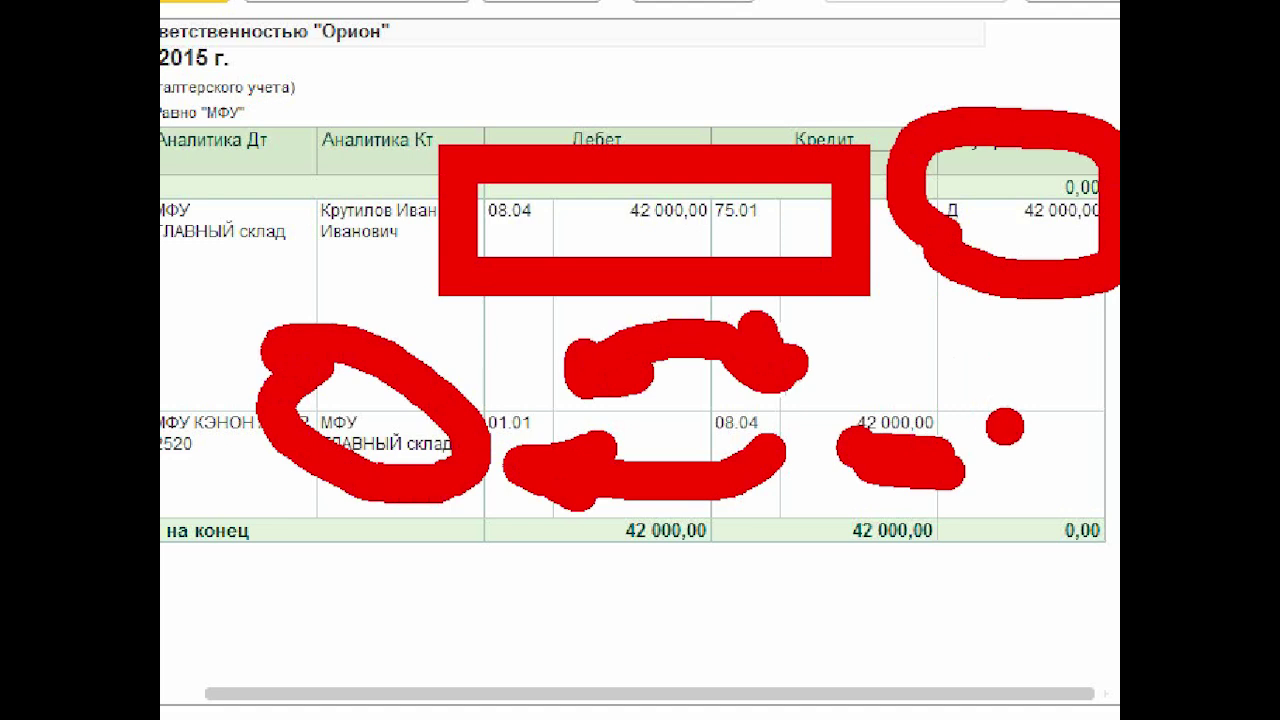
- Examine the МФУ postings between accounts 08.04, 75.01 and 01.01 with their analytics, and close the account card
mouse_move(1005, 432)
left_mouse_down()
mouse_move(1040, 445)
mouse_move(1080, 575)
mouse_move(1070, 413)
left_mouse_up()
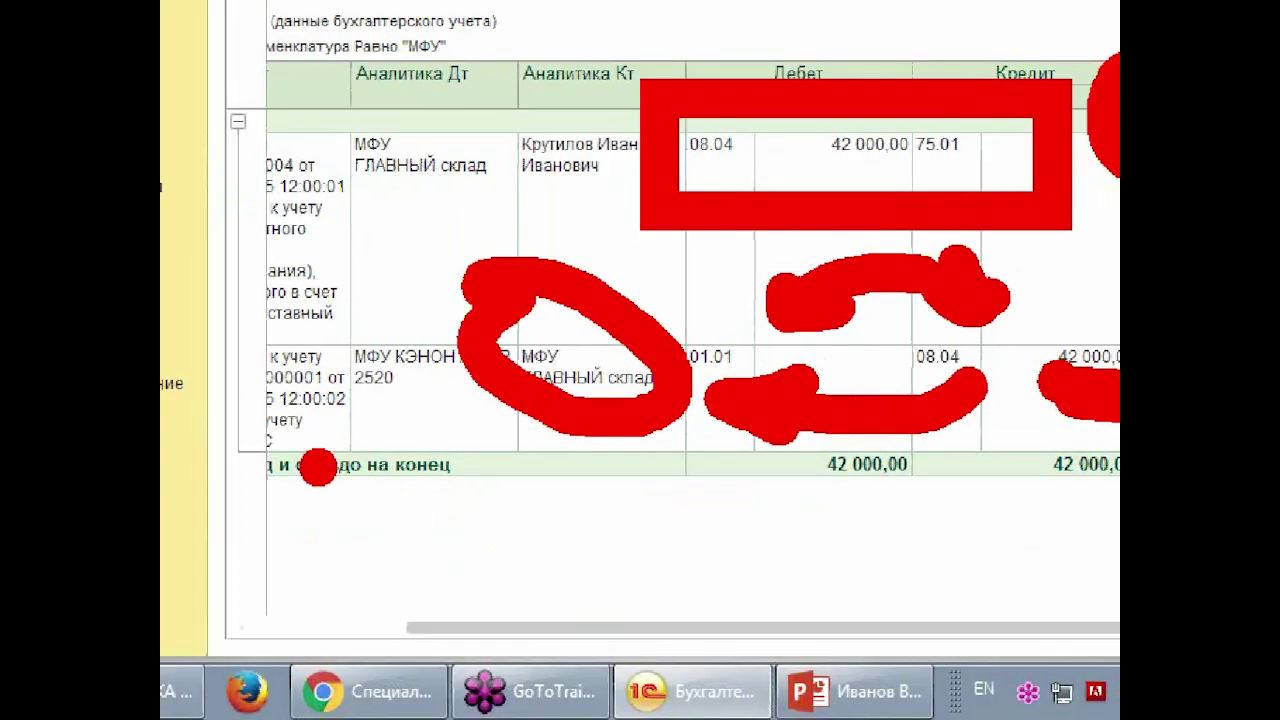
key("Escape")
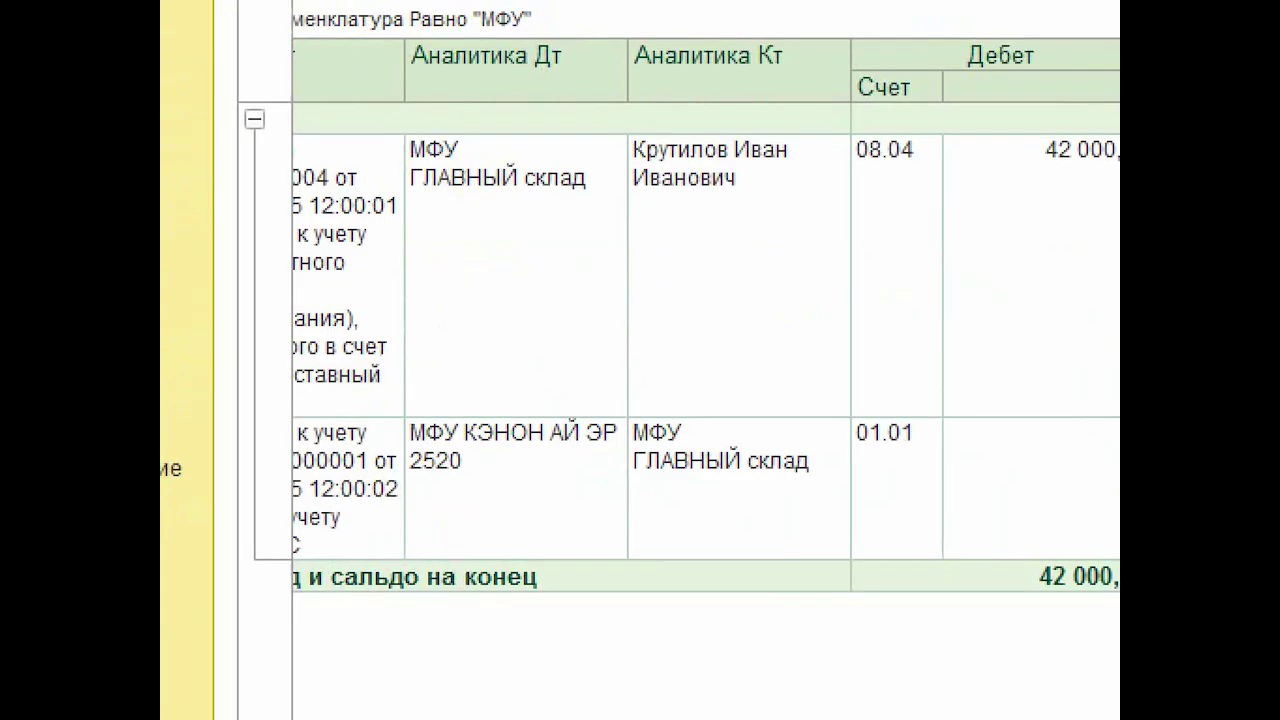
left_click_drag(403, 304, 524, 387)
left_click_drag(666, 384, 806, 528)
mouse_move(742, 502)
left_mouse_down()
mouse_move(715, 675)
mouse_move(485, 552)
mouse_move(455, 600)
mouse_move(555, 565)
left_mouse_up()
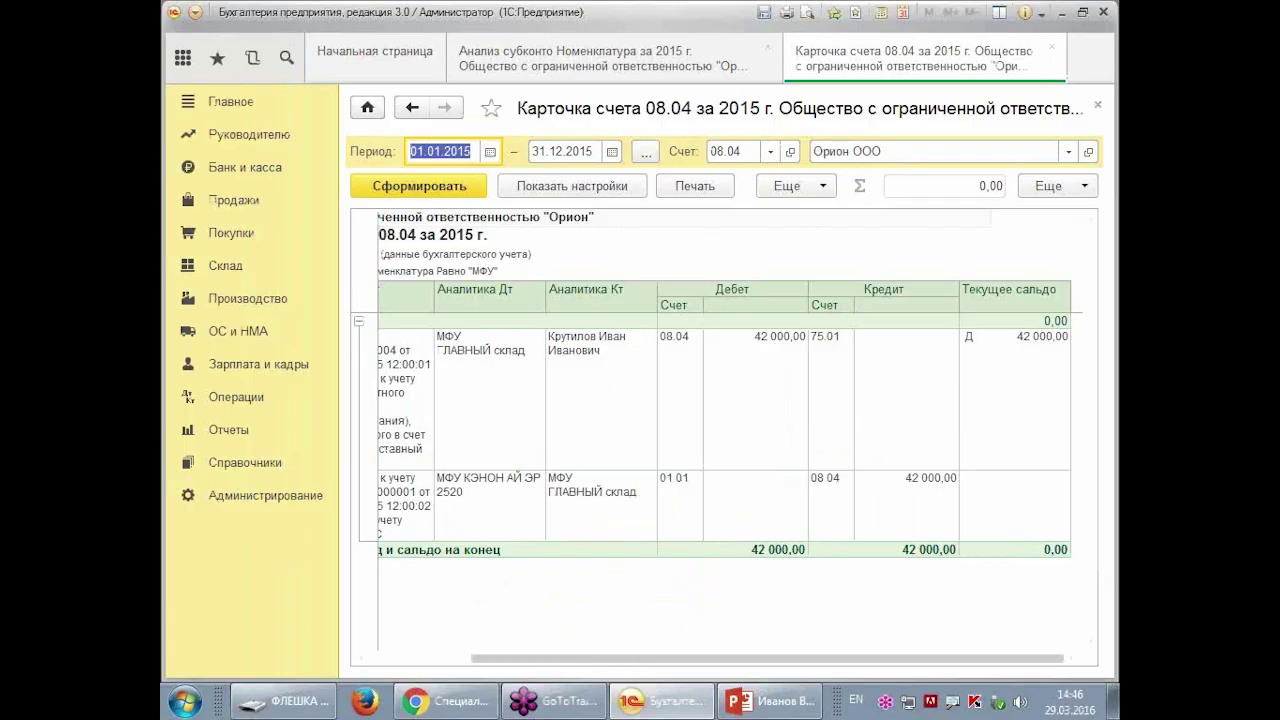
left_click(1097, 104)
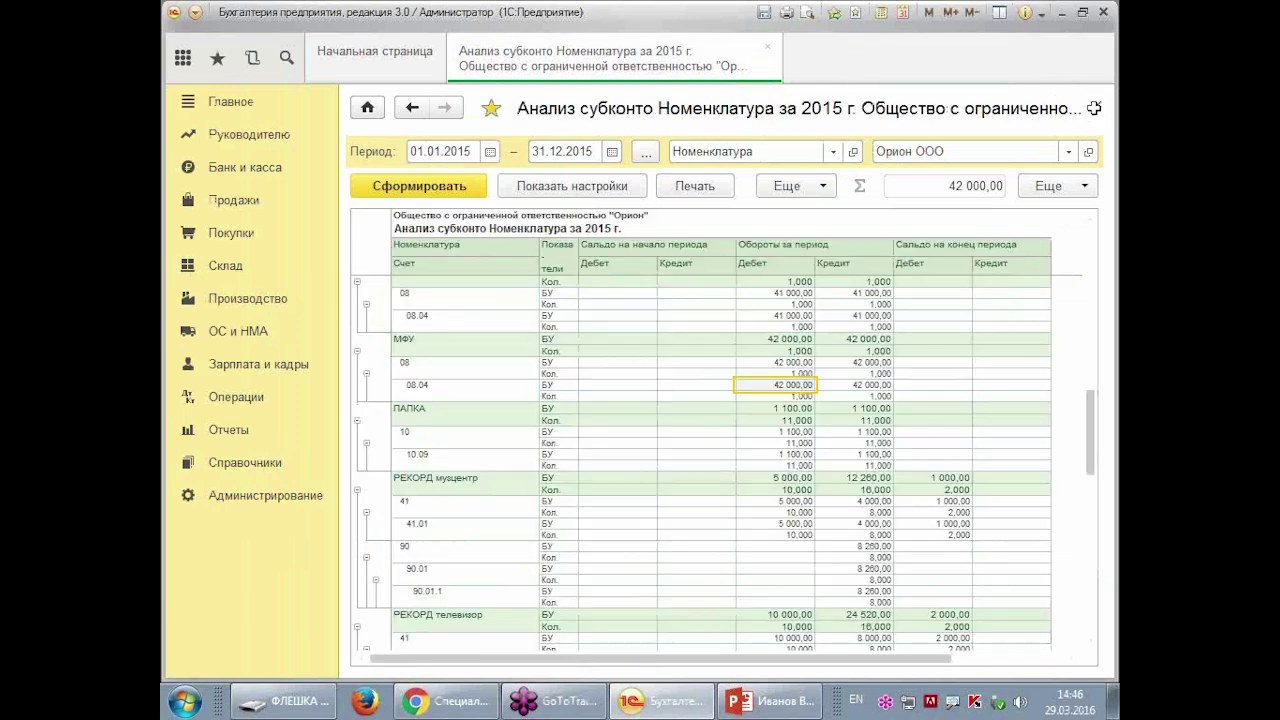
- Change the analysis report's subconto type from Номенклатура to Работники организаций and generate the report for 2015
left_click(767, 149)
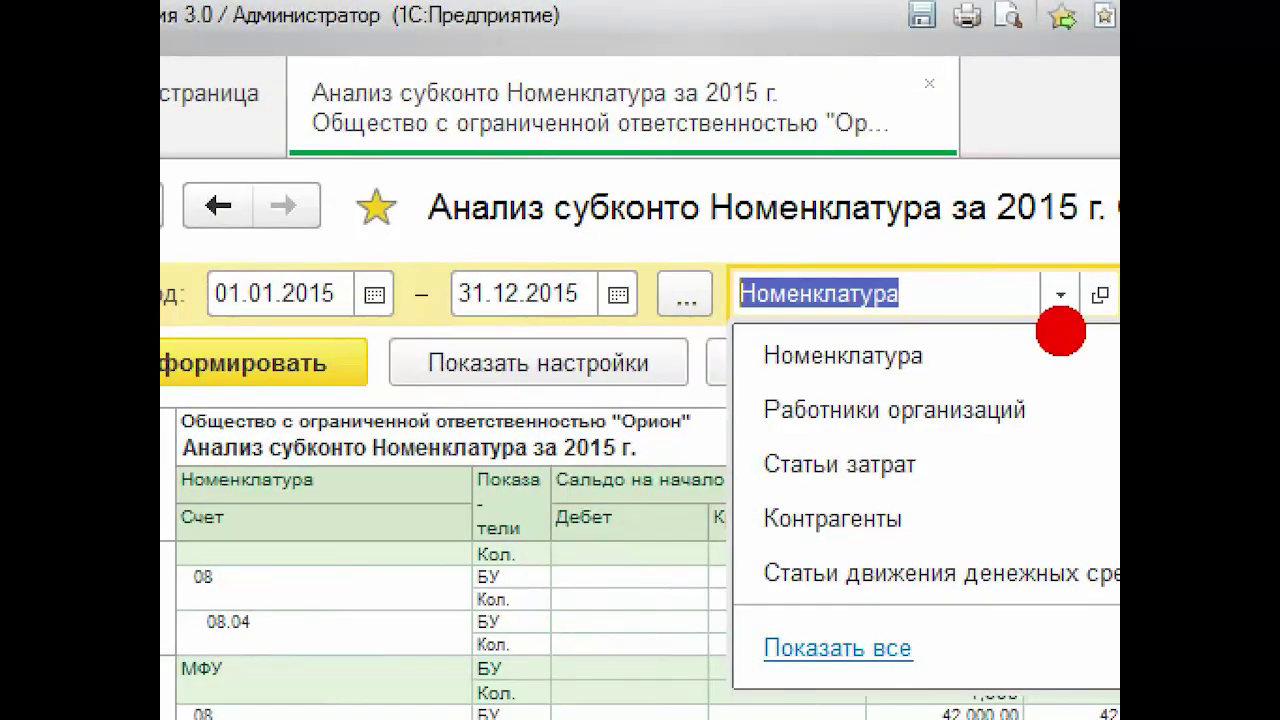
mouse_move(1097, 376)
left_mouse_down()
mouse_move(760, 335)
mouse_move(826, 470)
mouse_move(1090, 425)
left_mouse_up()
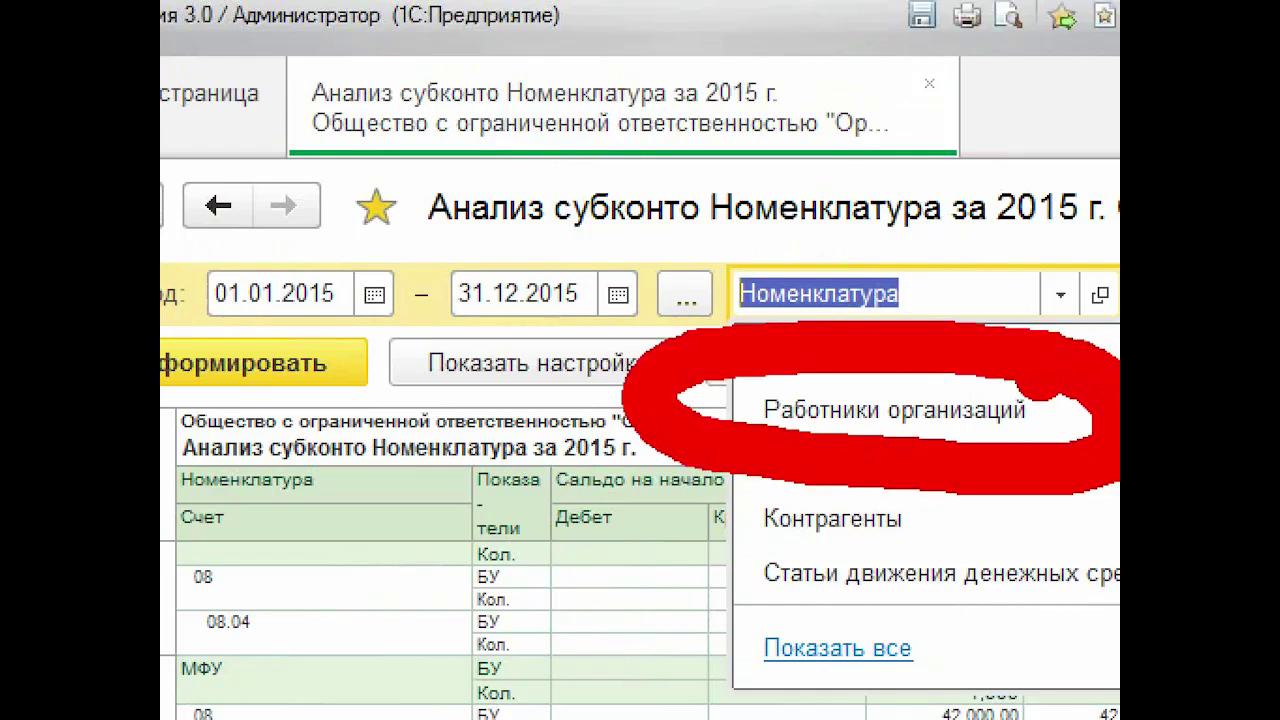
left_click_drag(1010, 5, 955, 190)
left_click_drag(1058, 128, 958, 215)
left_click_drag(665, 15, 790, 222)
left_click_drag(840, 80, 765, 235)
left_click_drag(620, 158, 790, 235)
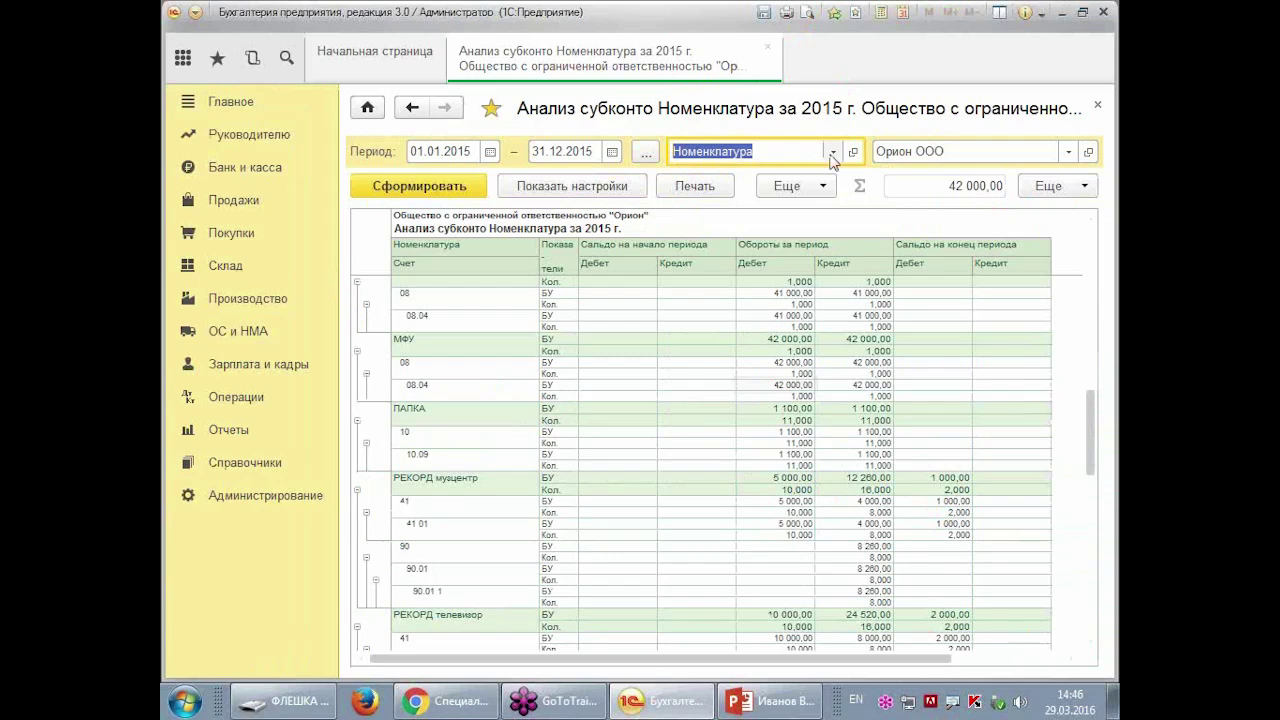
left_click(896, 194)
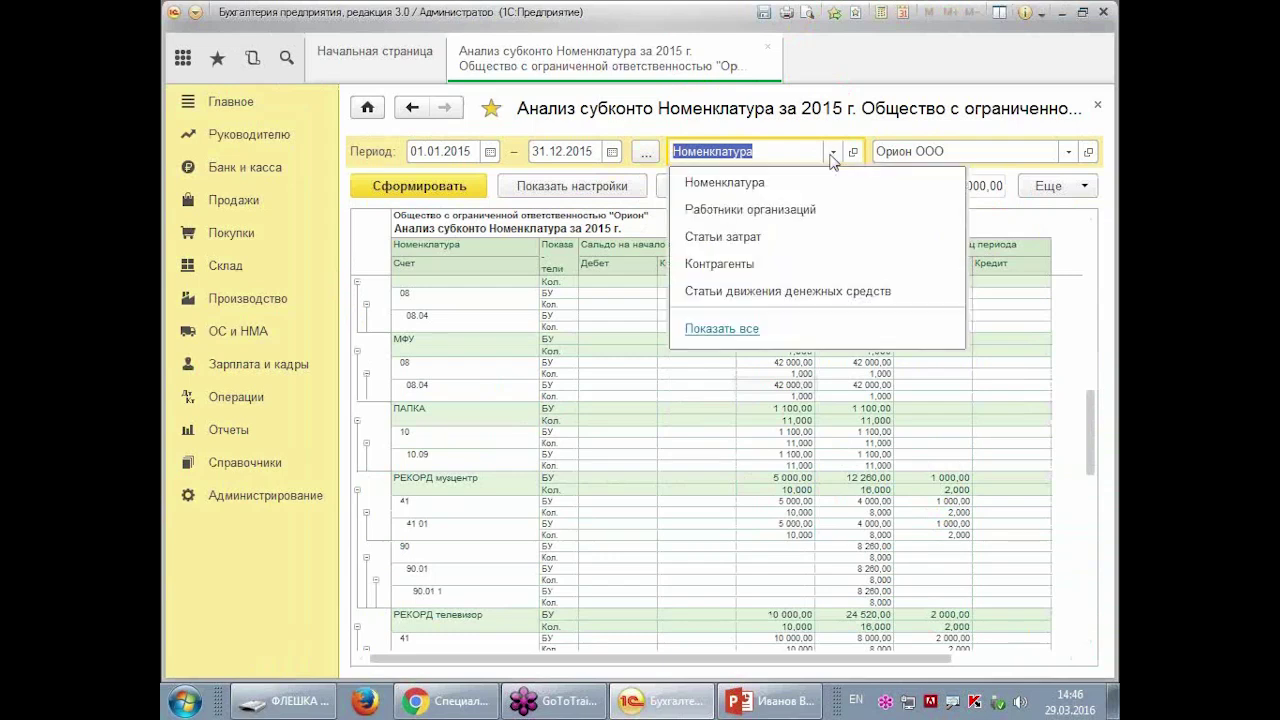
left_click(789, 210)
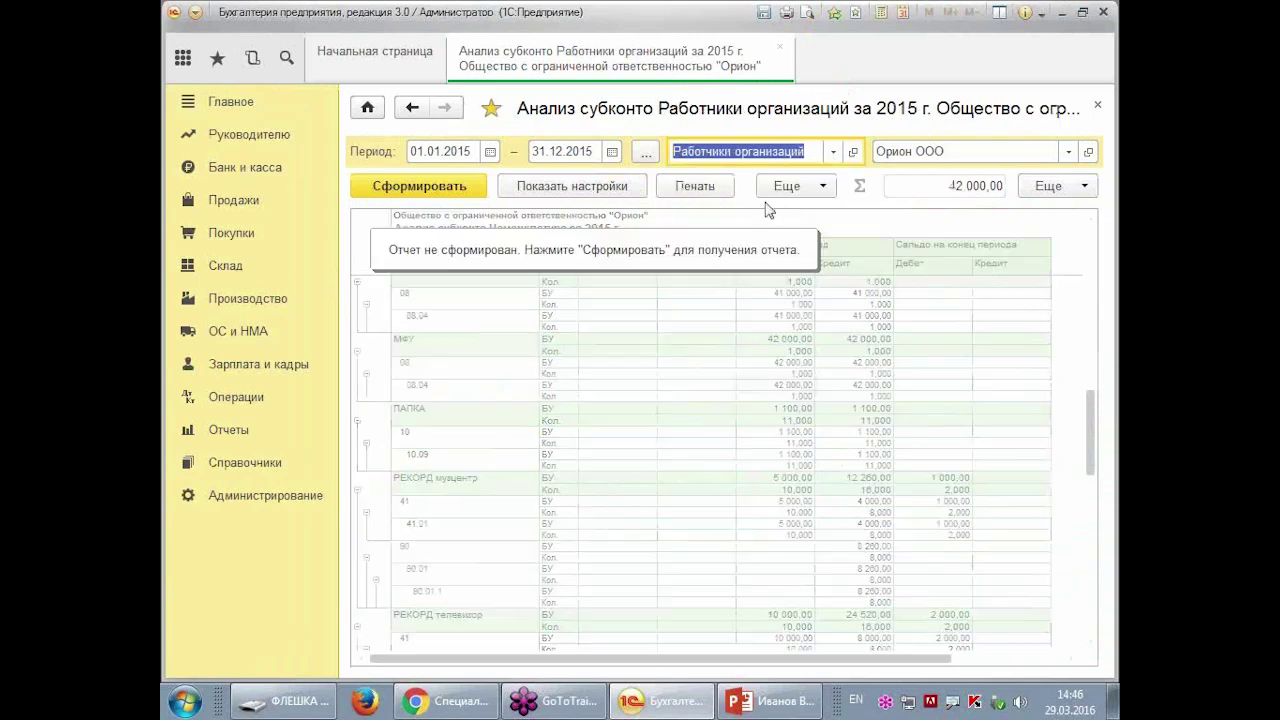
left_click(425, 188)
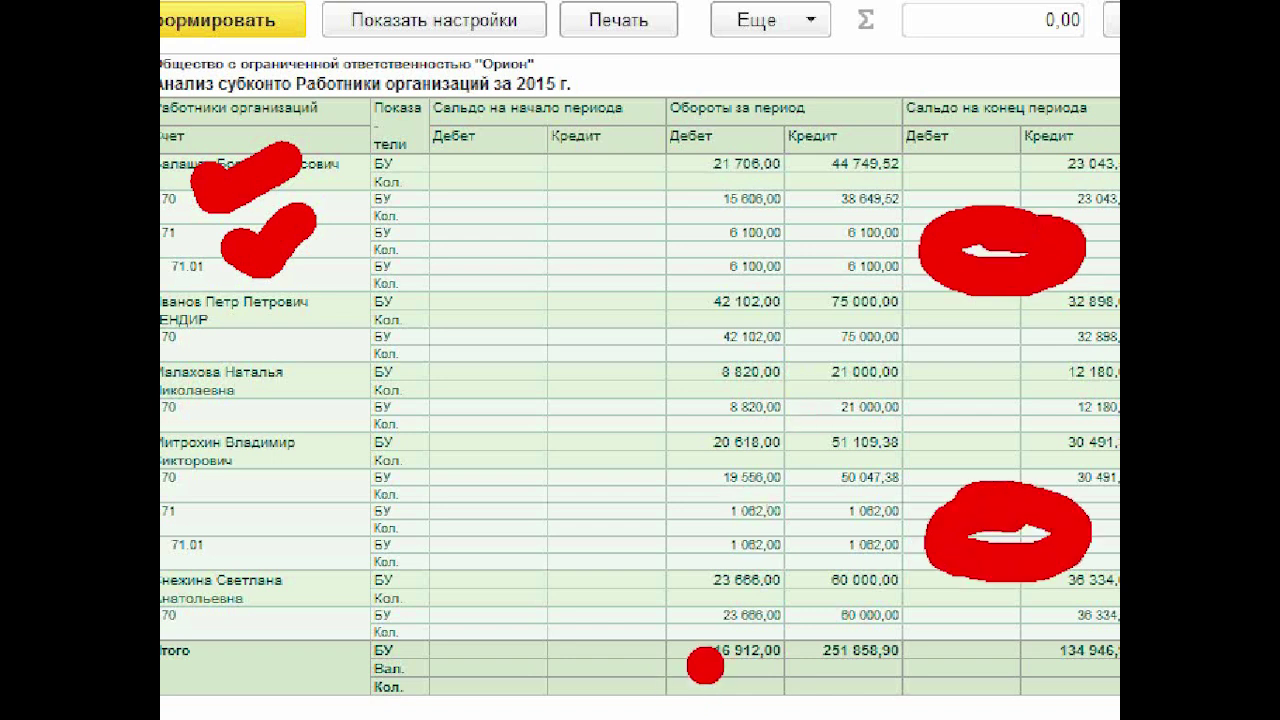
- Review the closing debit and credit balances of the employees on accounts 70 and 71.01
left_click_drag(1006, 137, 1075, 125)
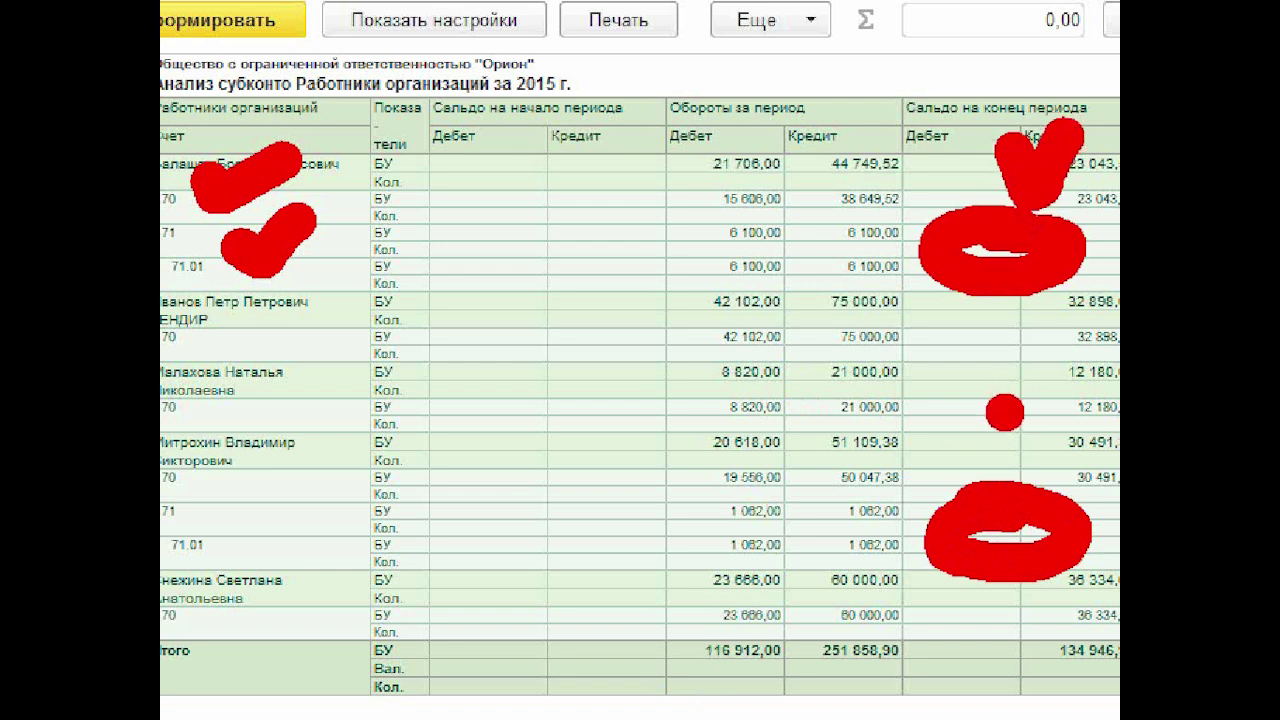
mouse_move(985, 335)
left_mouse_down()
mouse_move(1005, 330)
mouse_move(1012, 352)
left_mouse_up()
left_click_drag(1008, 406, 1040, 412)
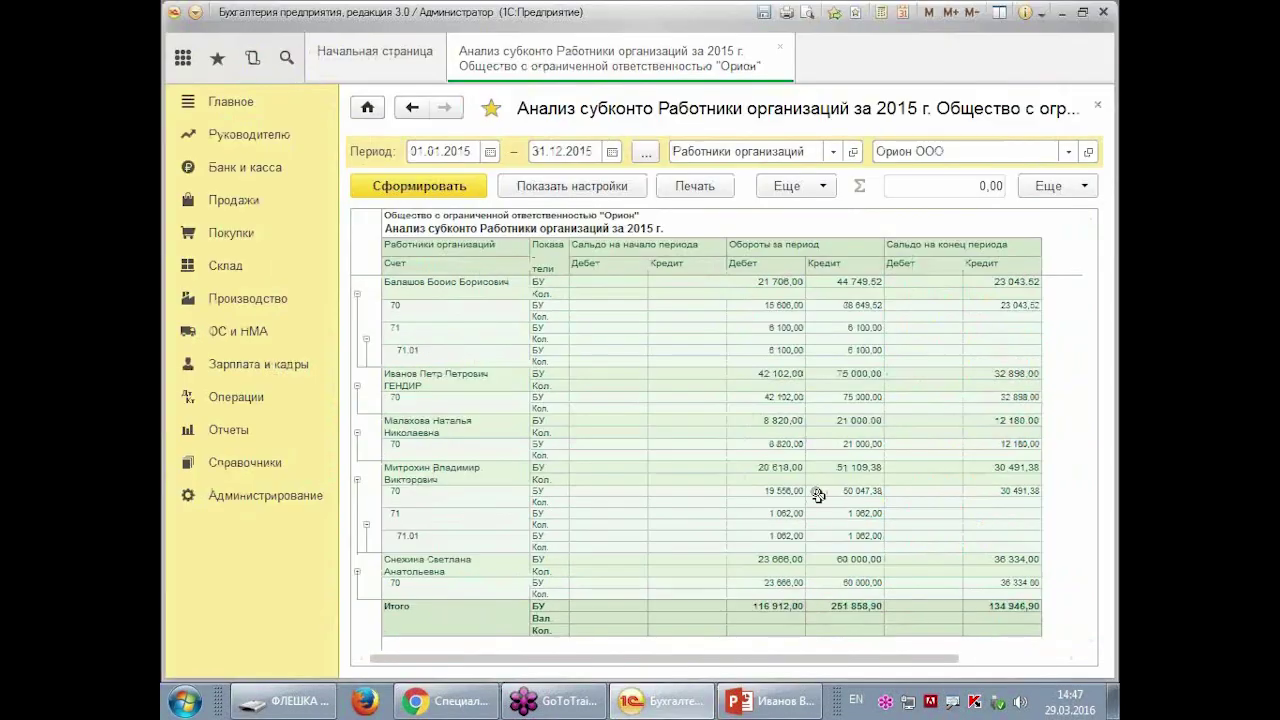
- Open the account 70 card from the first employee's credit turnover and examine the first salary accrual and its running balance
left_click(846, 305)
double_click(846, 305)
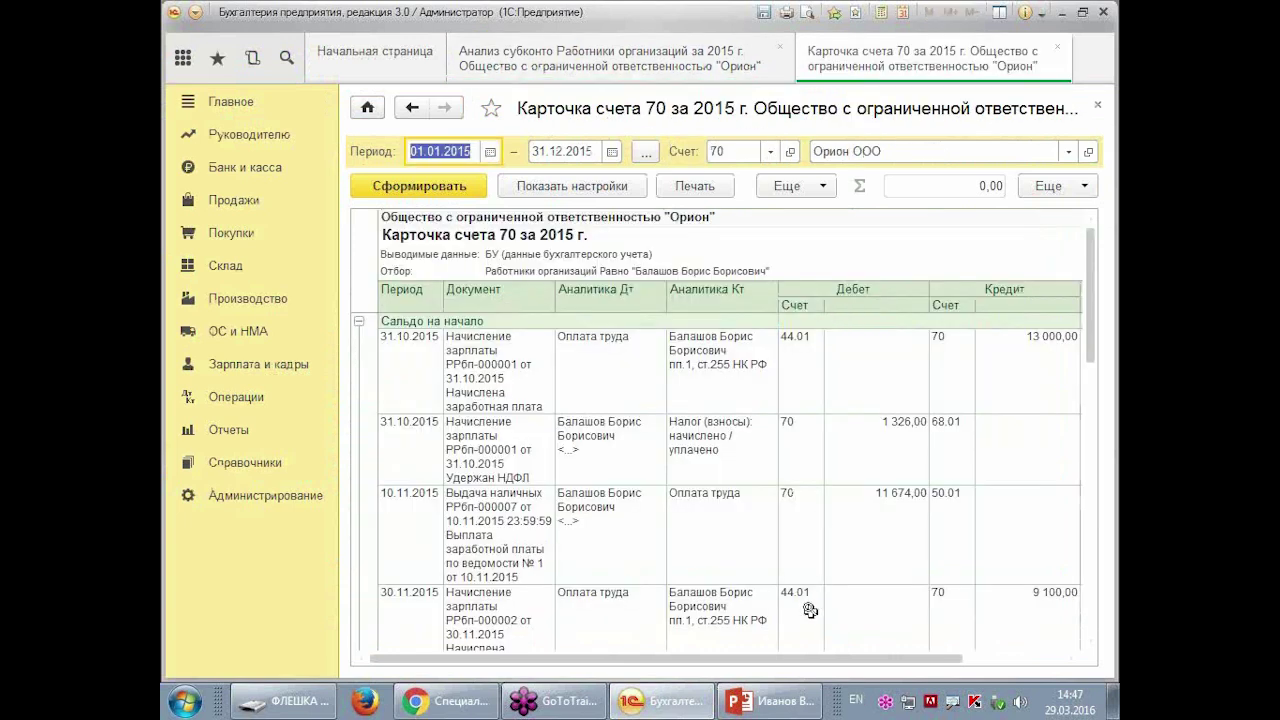
left_click_drag(810, 658, 1000, 662)
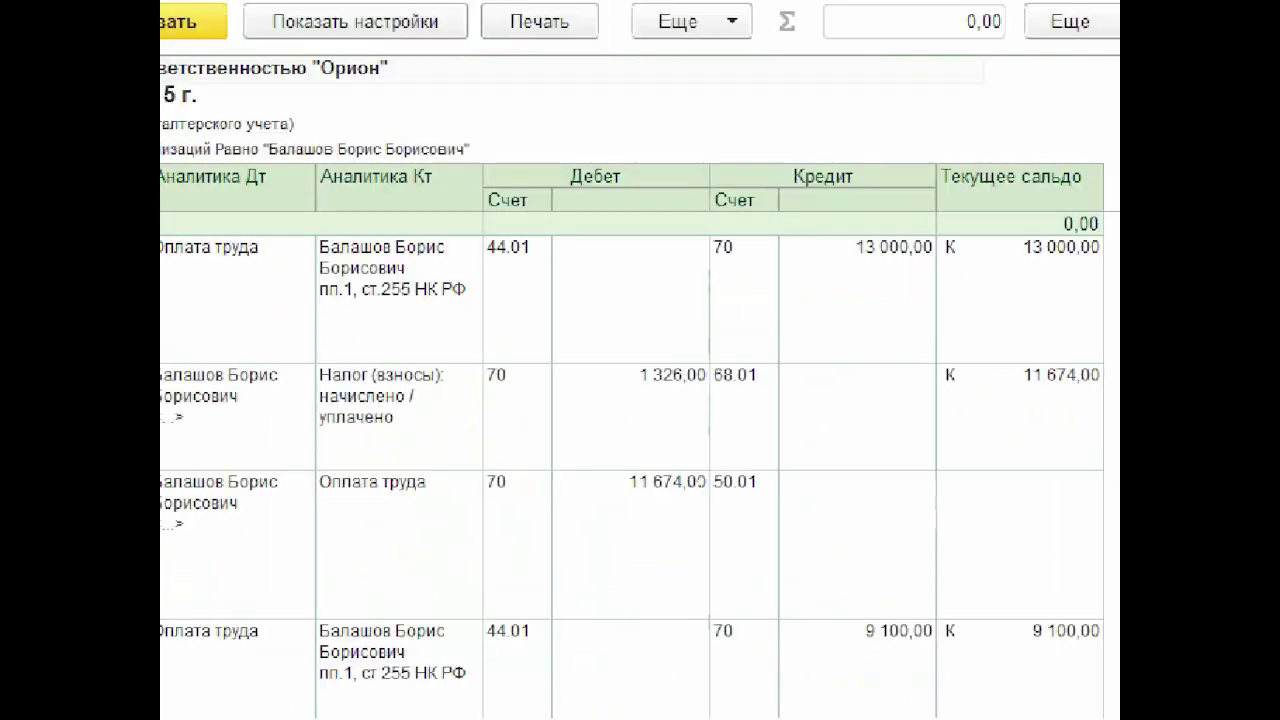
left_click_drag(580, 133, 744, 318)
left_click_drag(780, 290, 1085, 290)
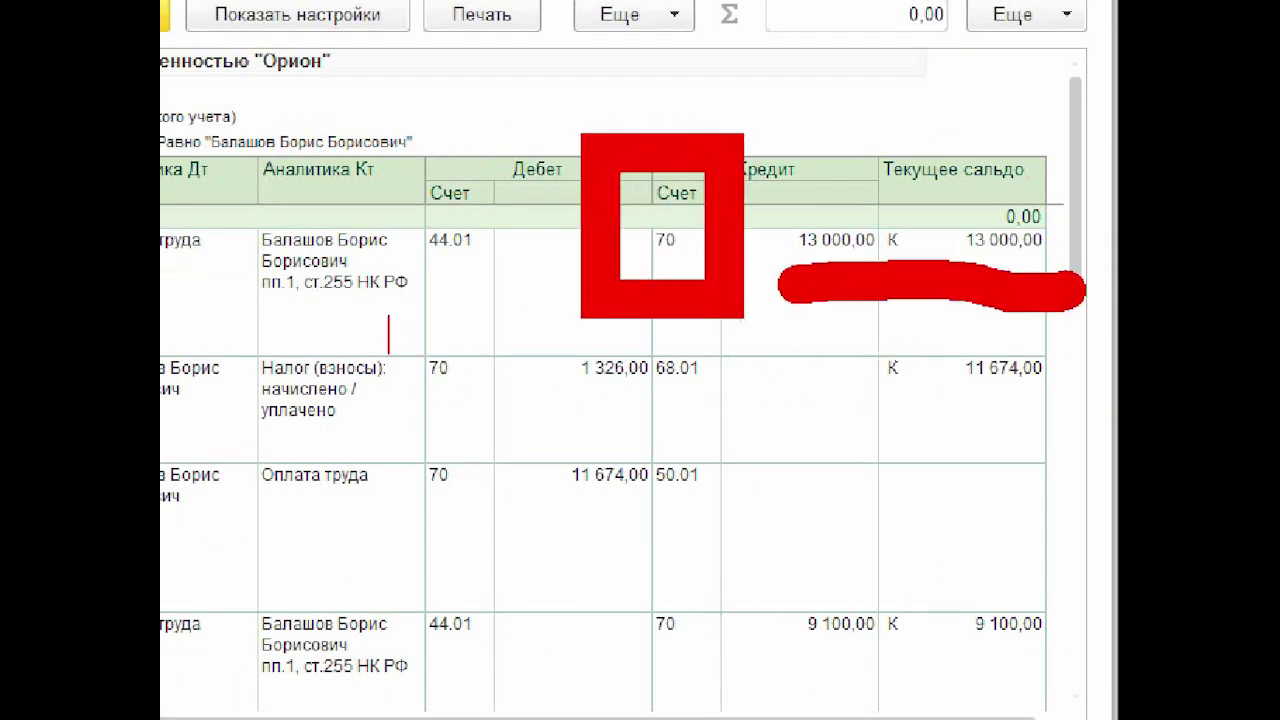
- Examine how the account 70 debit postings against 68.01 and 50.01 affect the employee's current balance
left_click_drag(369, 315, 517, 545)
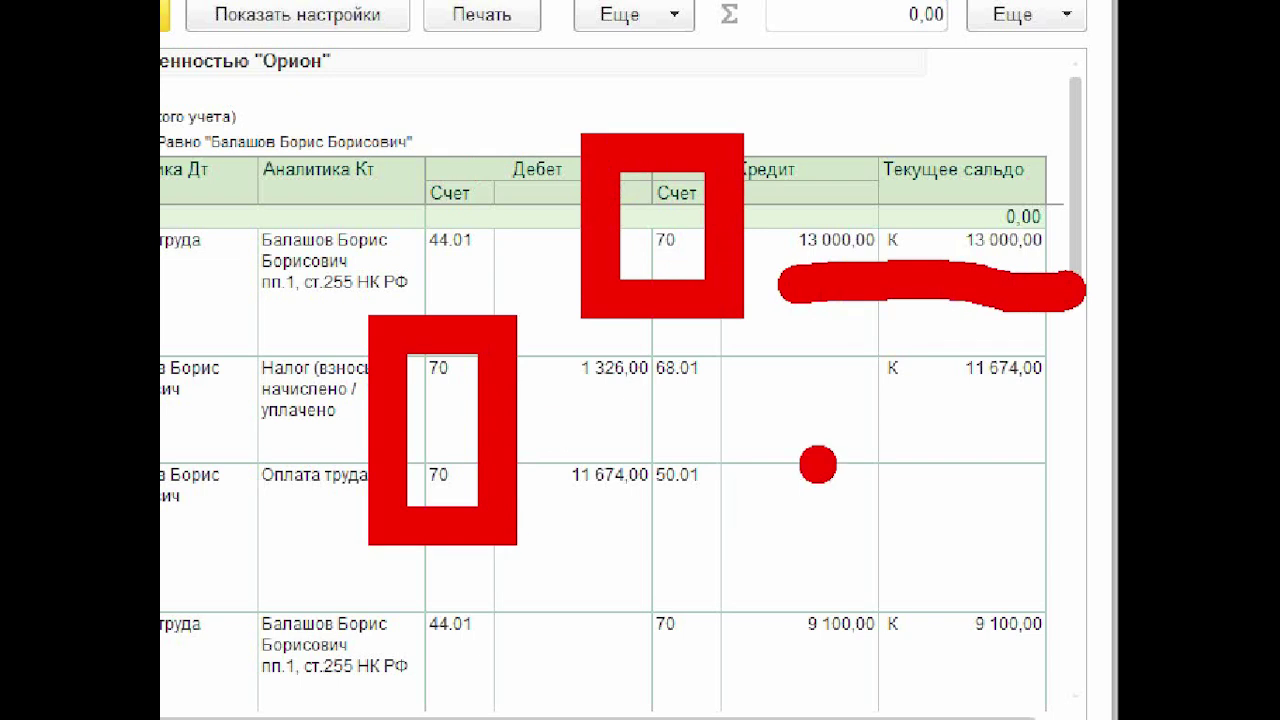
mouse_move(843, 410)
left_mouse_down()
mouse_move(1118, 420)
mouse_move(870, 440)
left_mouse_up()
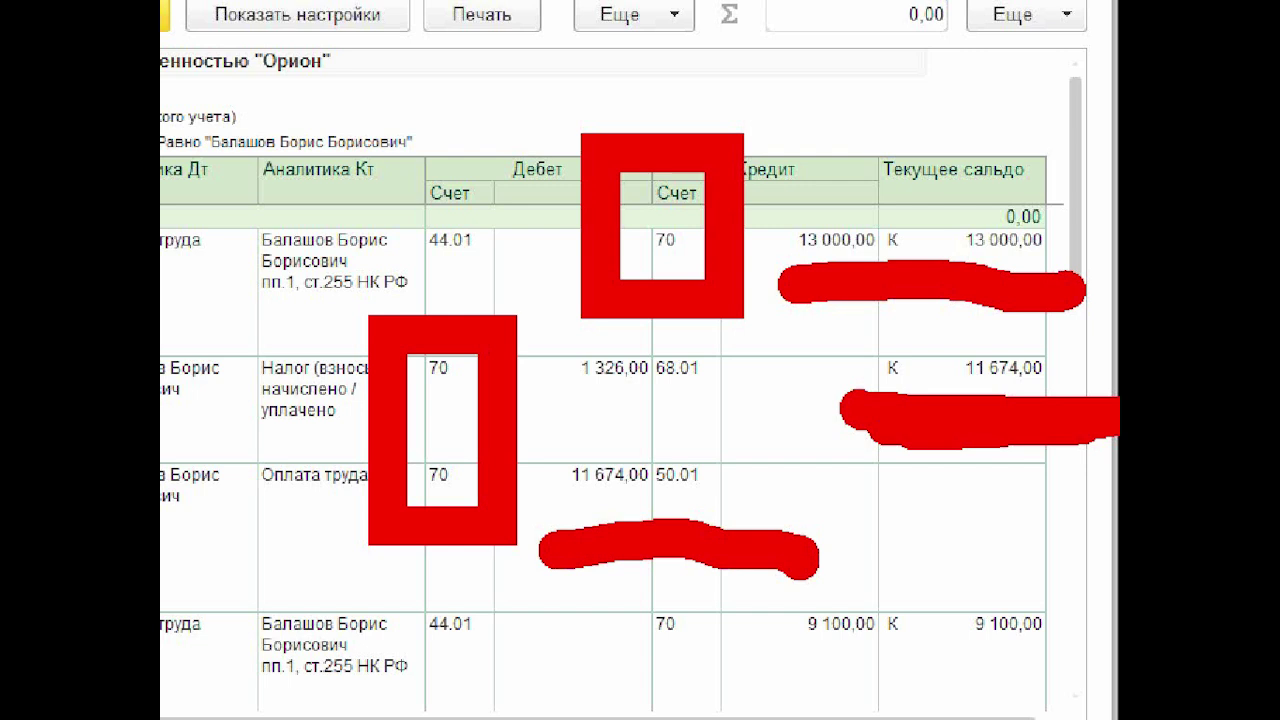
mouse_move(910, 325)
left_mouse_down()
mouse_move(885, 300)
mouse_move(1100, 170)
mouse_move(1025, 268)
left_mouse_up()
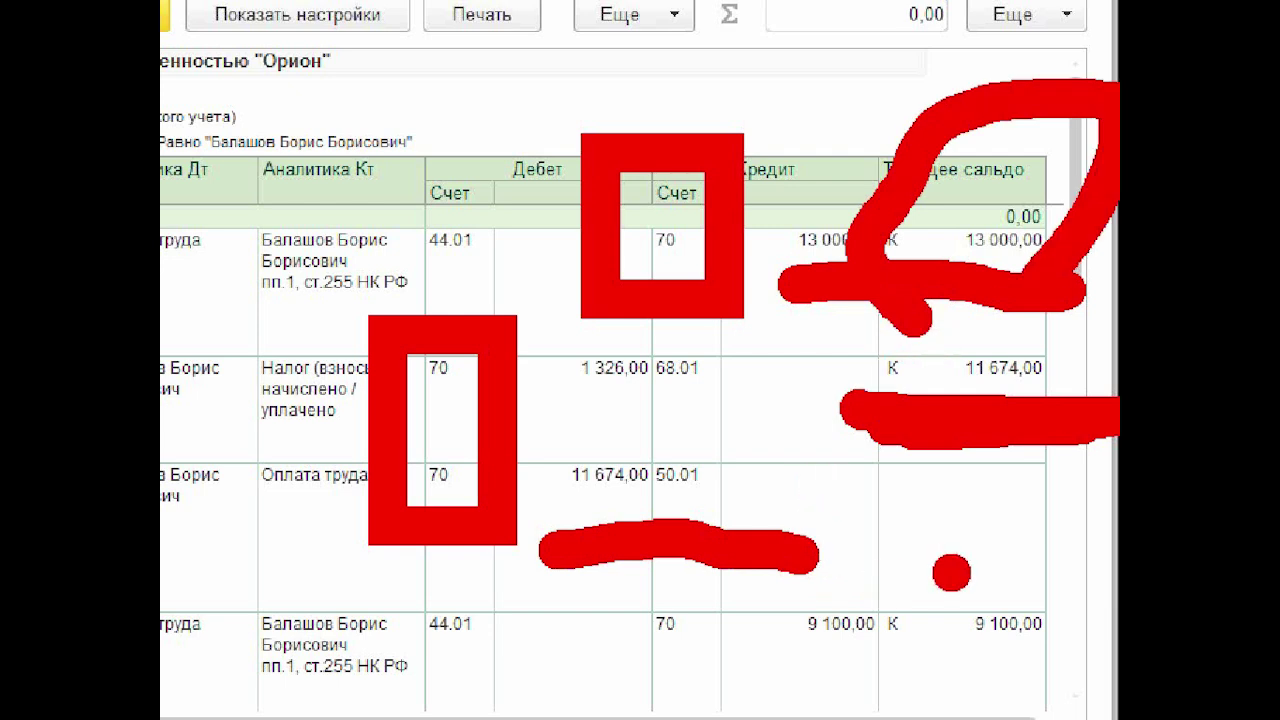
mouse_move(975, 478)
left_mouse_down()
mouse_move(905, 565)
mouse_move(925, 517)
left_mouse_up()
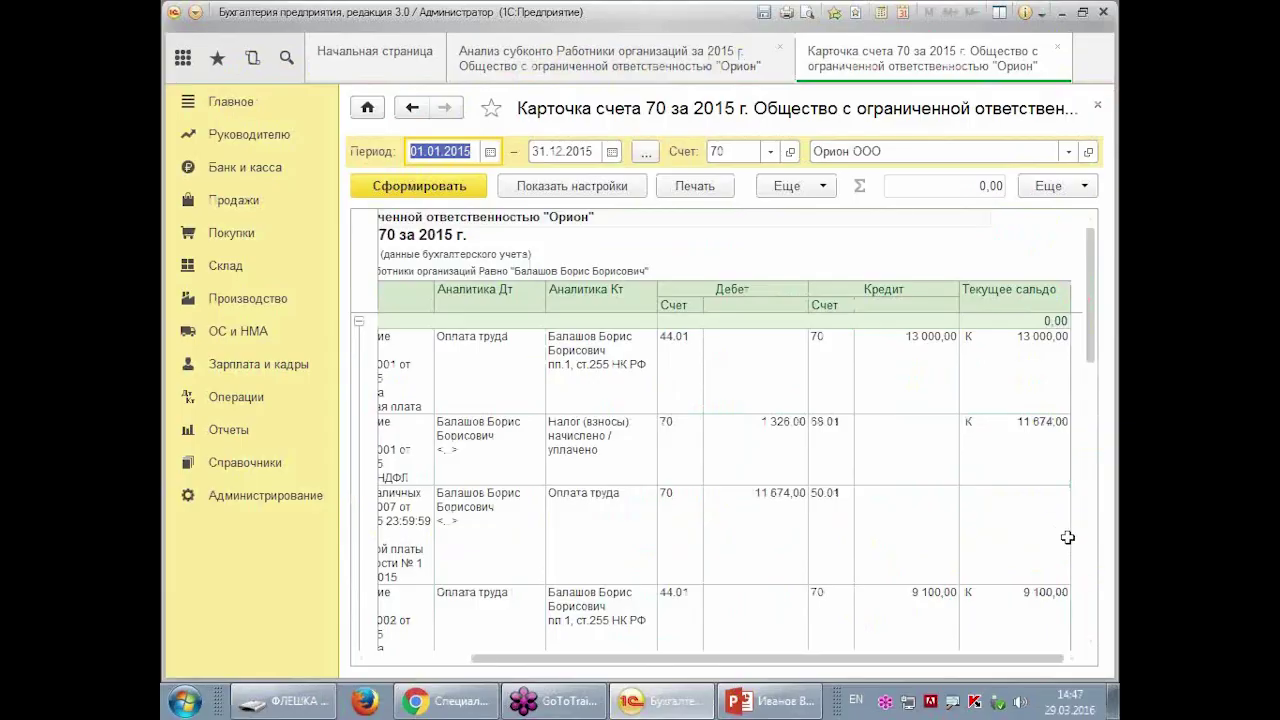
left_click(993, 524)
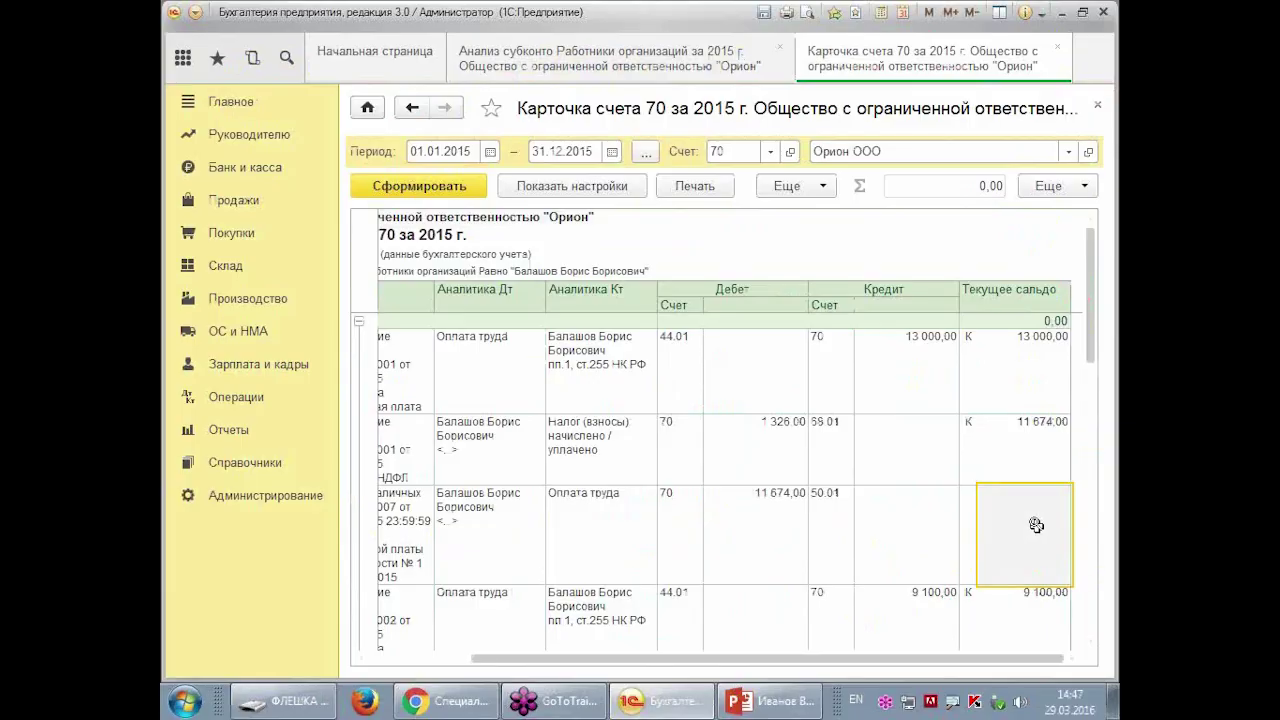
mouse_move(943, 362)
left_mouse_down()
mouse_move(939, 377)
mouse_move(1017, 378)
left_mouse_up()
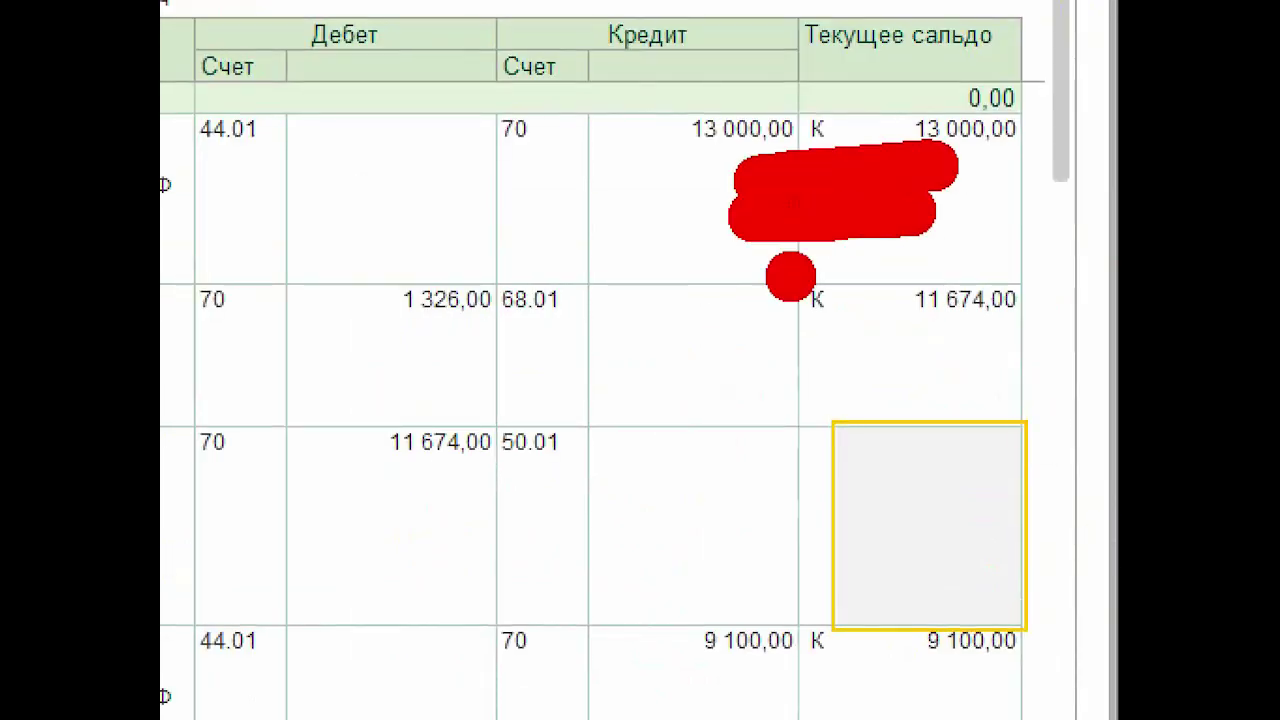
mouse_move(760, 320)
left_mouse_down()
mouse_move(870, 340)
mouse_move(728, 410)
left_mouse_up()
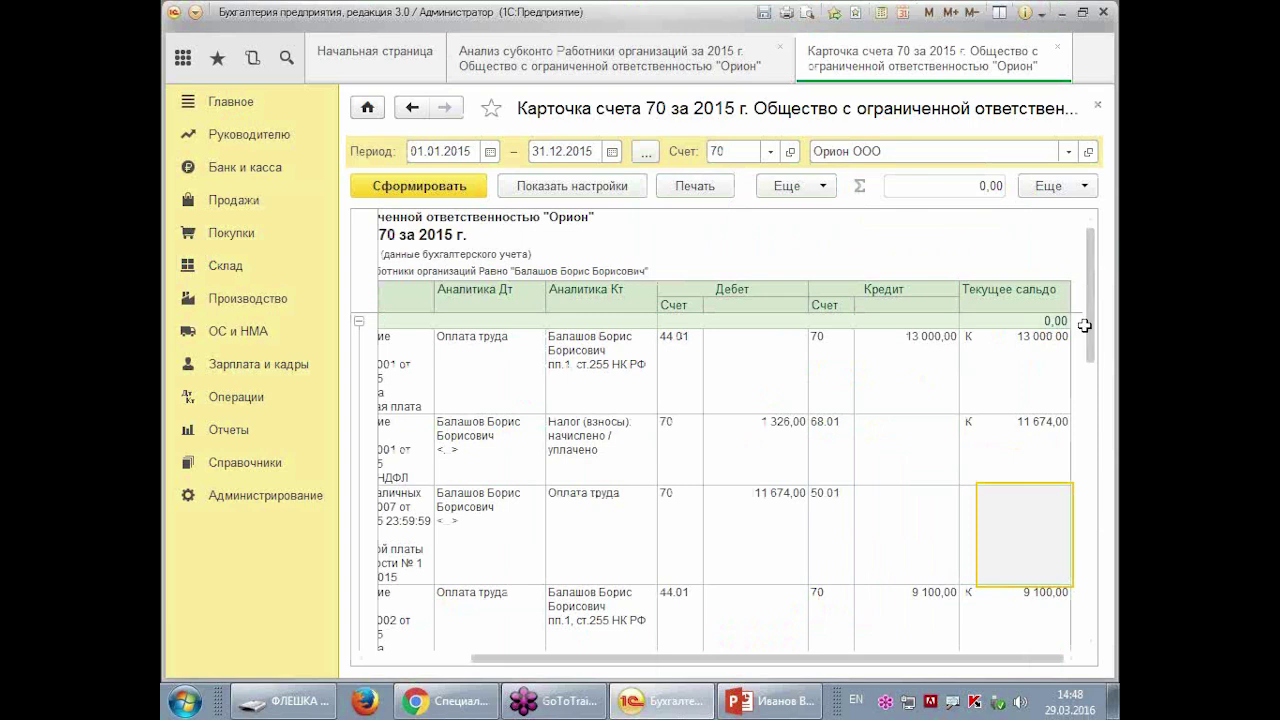
- Review the account 70 card's last tax postings to 68.01 and period totals, and close the card
left_click_drag(1084, 325, 1091, 572)
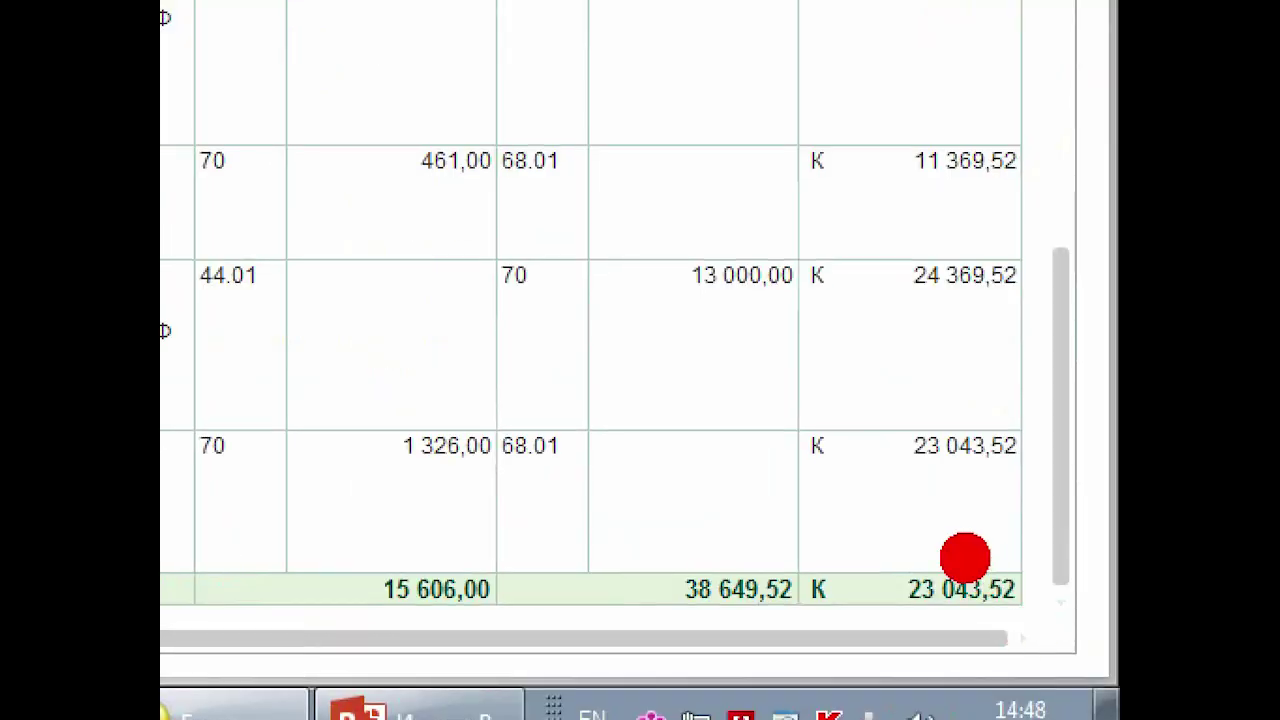
mouse_move(496, 218)
left_mouse_down()
mouse_move(245, 45)
mouse_move(300, 222)
mouse_move(405, 222)
left_mouse_up()
mouse_move(487, 393)
left_mouse_down()
mouse_move(595, 505)
mouse_move(170, 380)
mouse_move(475, 385)
left_mouse_up()
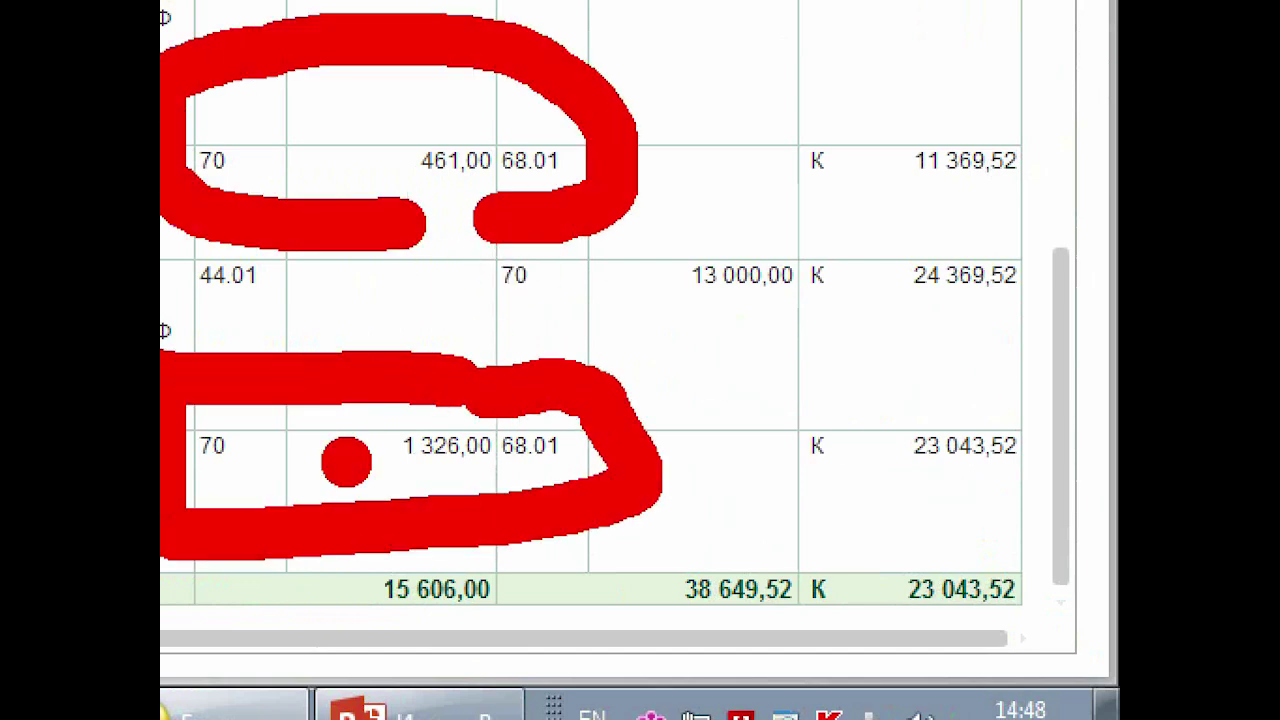
left_click_drag(400, 222, 505, 222)
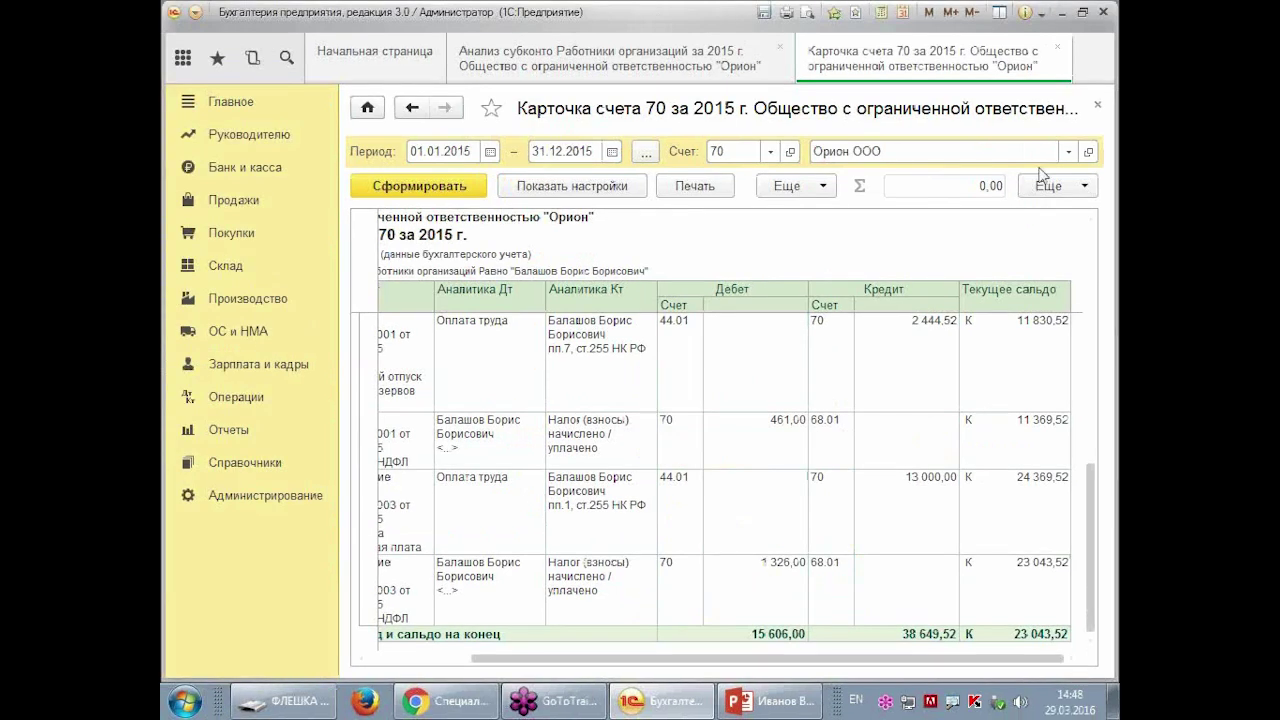
left_click(1097, 105)
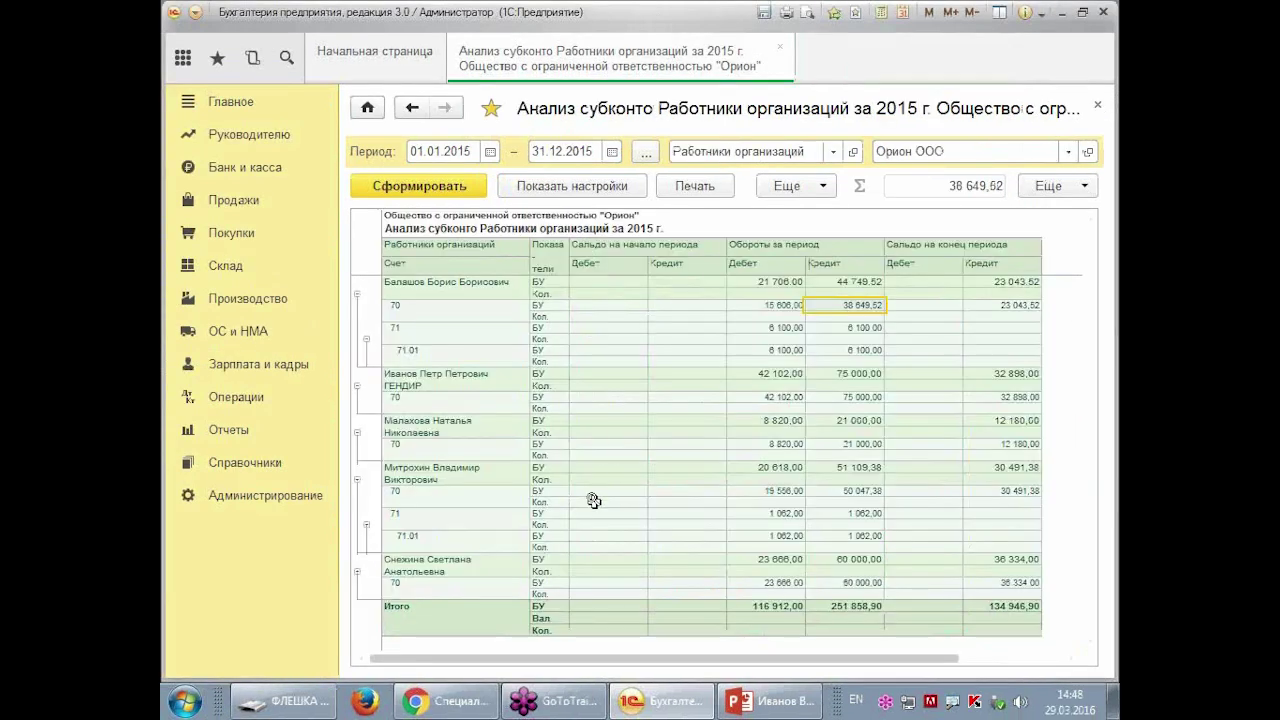
- Open the account 71.01 card from the fourth employee's debit turnover and examine the cash advance posting and its current balance
double_click(781, 537)
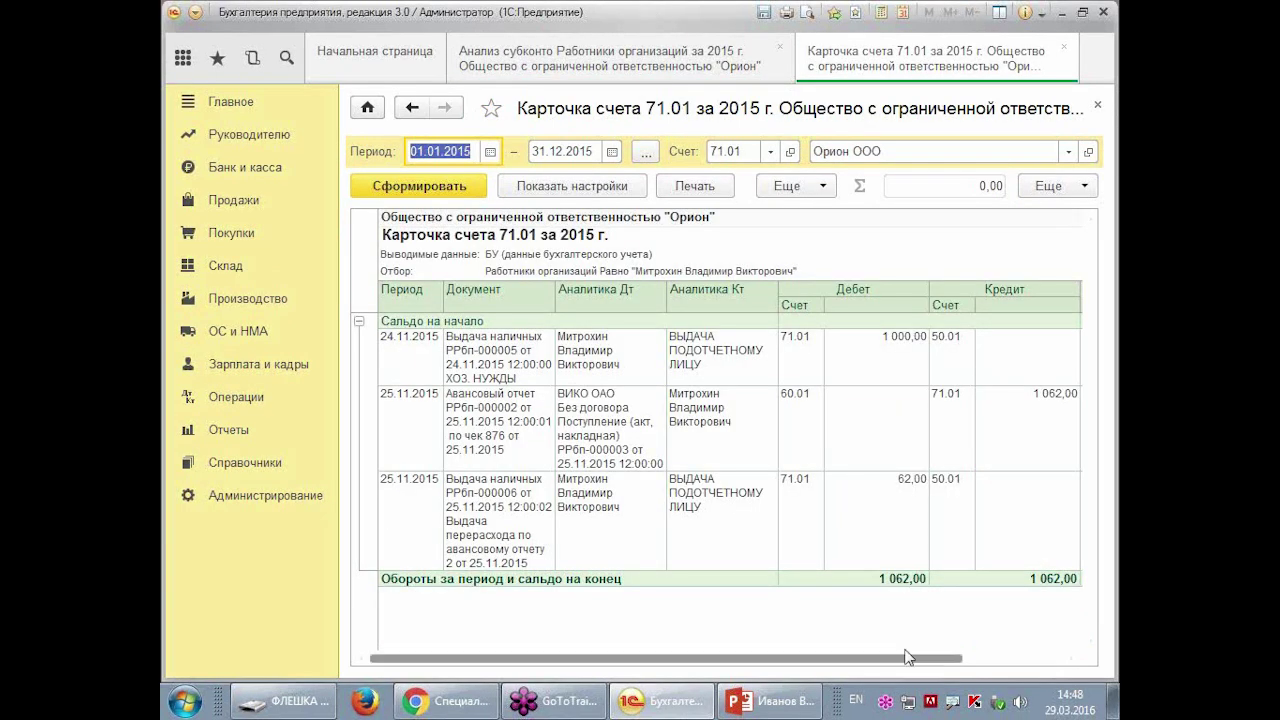
scroll(720, 440, "right", 3)
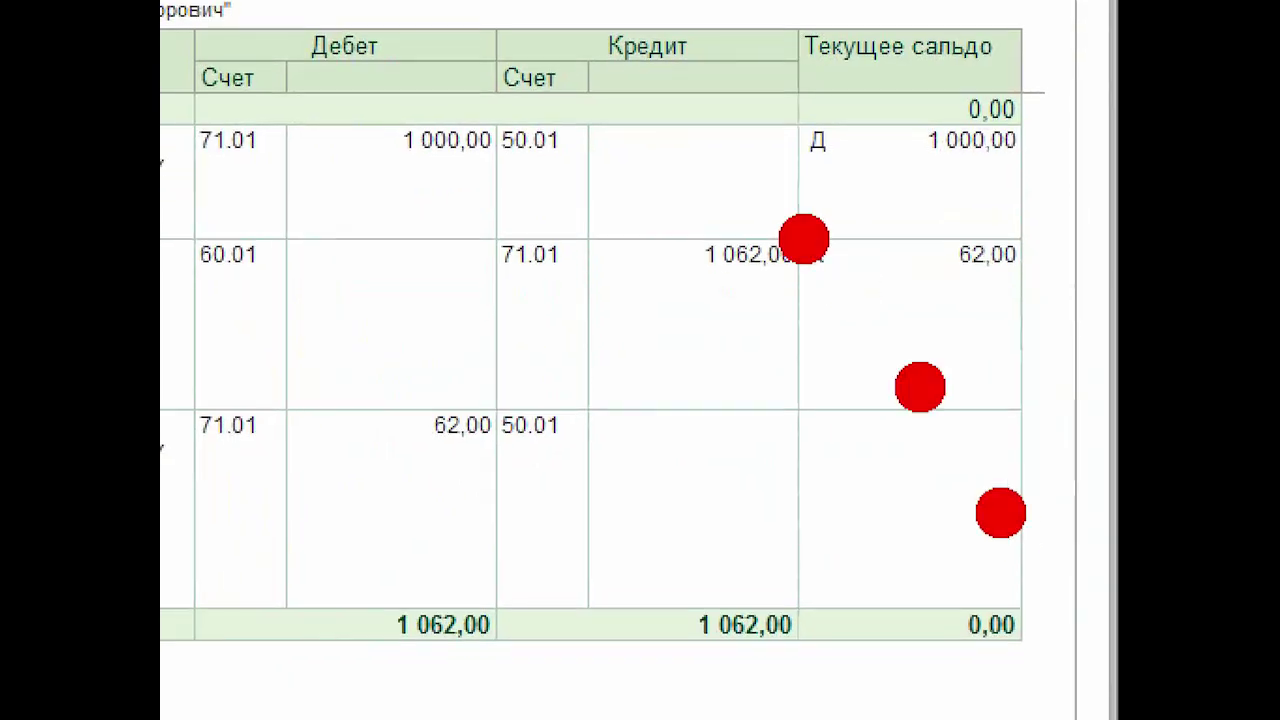
left_click_drag(750, 180, 885, 168)
left_click_drag(785, 300, 885, 290)
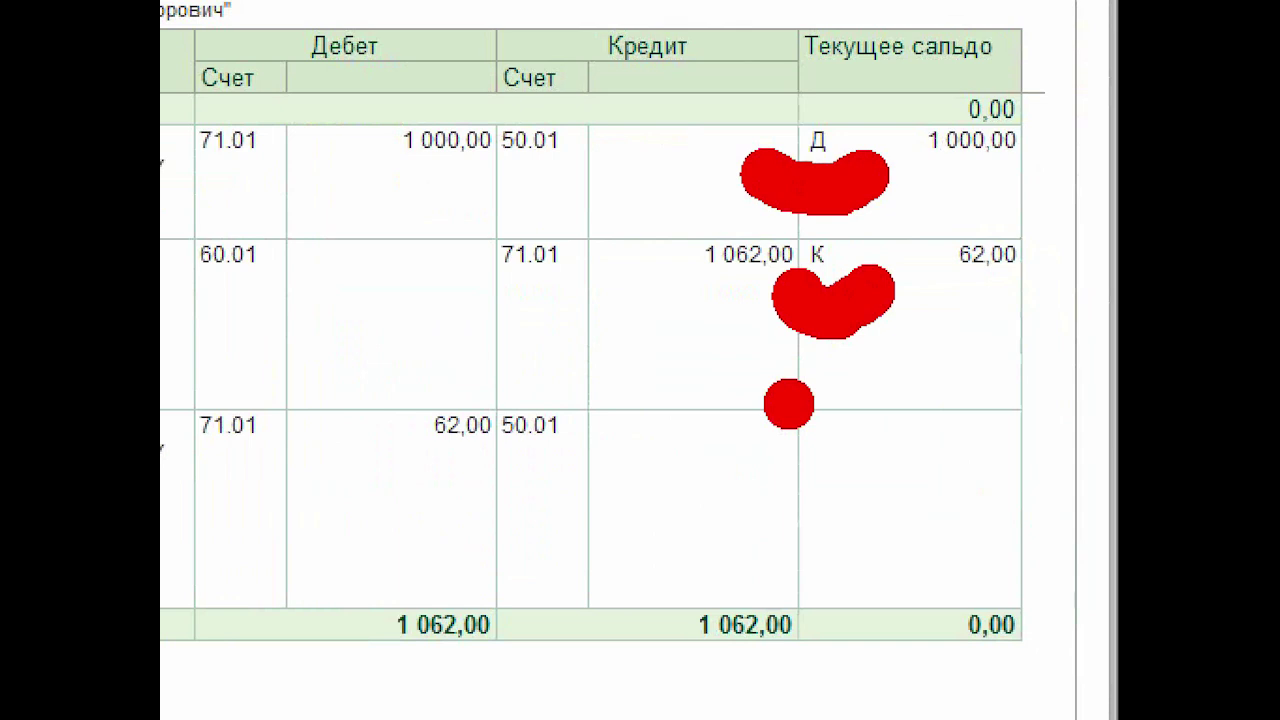
mouse_move(168, 204)
left_mouse_down()
mouse_move(196, 180)
mouse_move(590, 196)
mouse_move(645, 182)
left_mouse_up()
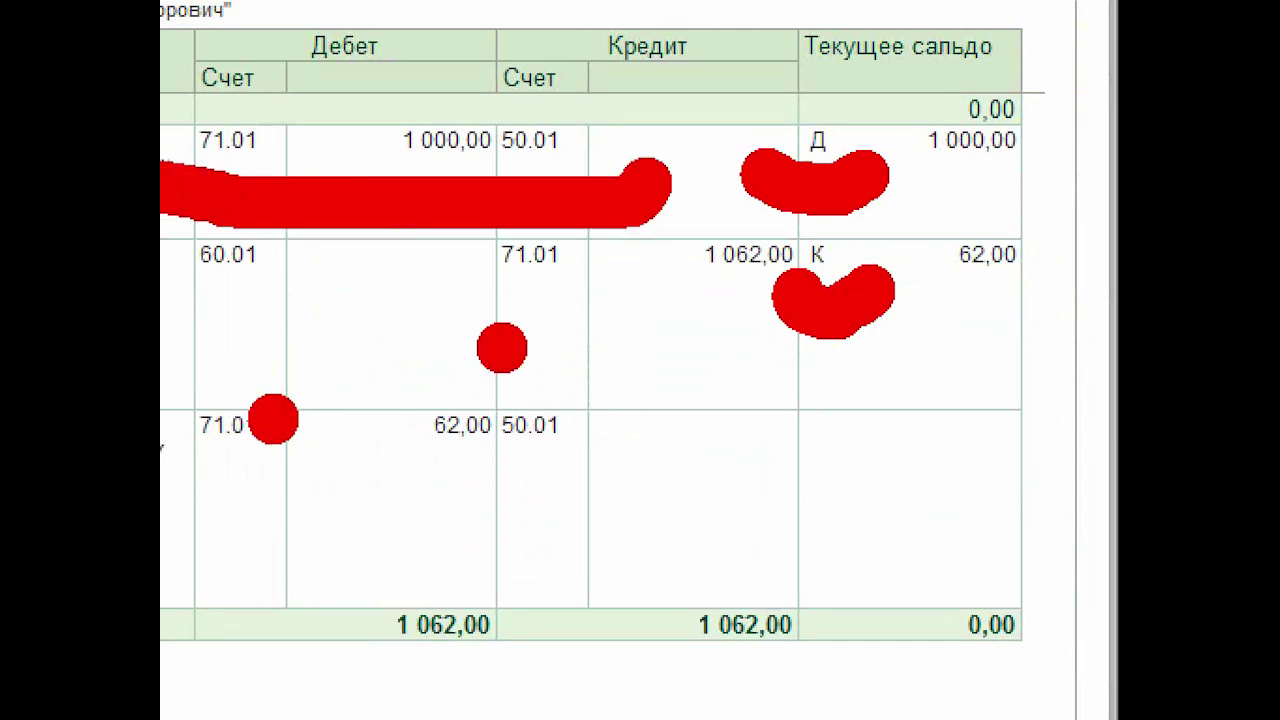
left_click_drag(960, 196, 1112, 178)
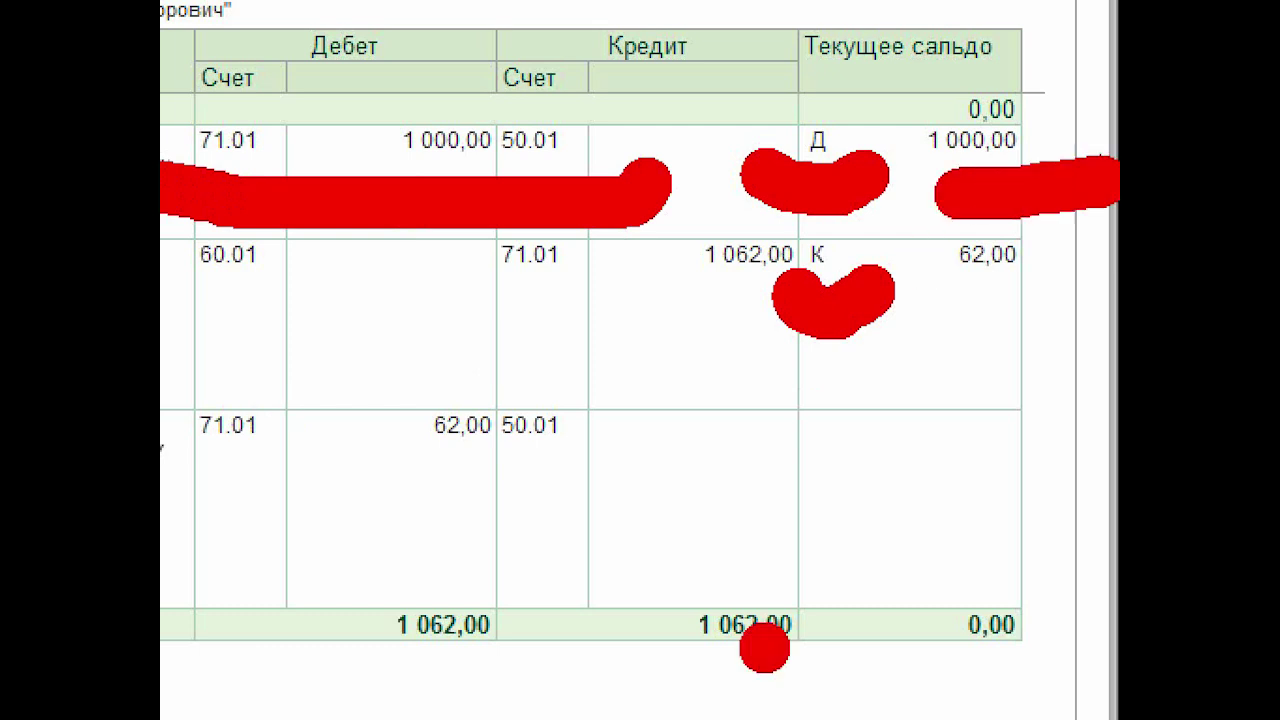
- Compare the 60.01/71.01 advance report posting and its credit balance with the initial 71.01/50.01 cash advance
key("g")
mouse_move(451, 266)
left_mouse_down()
mouse_move(598, 352)
mouse_move(812, 325)
left_mouse_up()
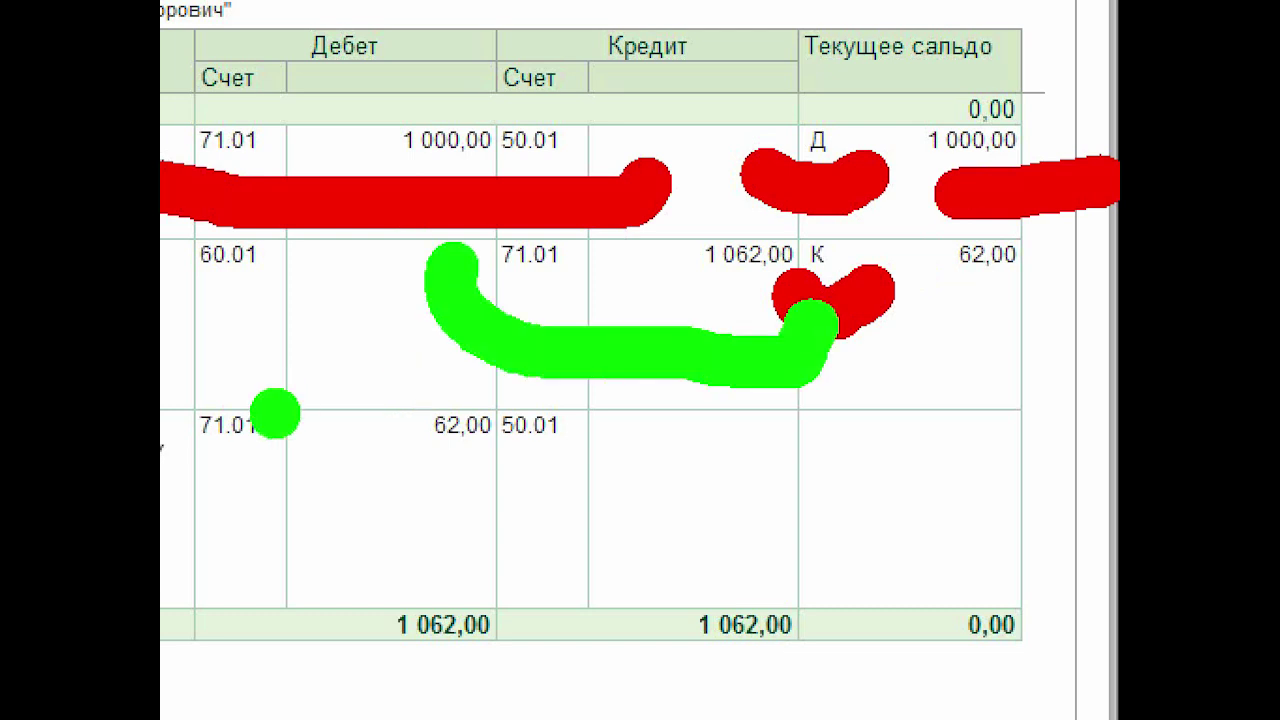
mouse_move(183, 326)
left_mouse_down()
mouse_move(300, 323)
mouse_move(210, 355)
left_mouse_up()
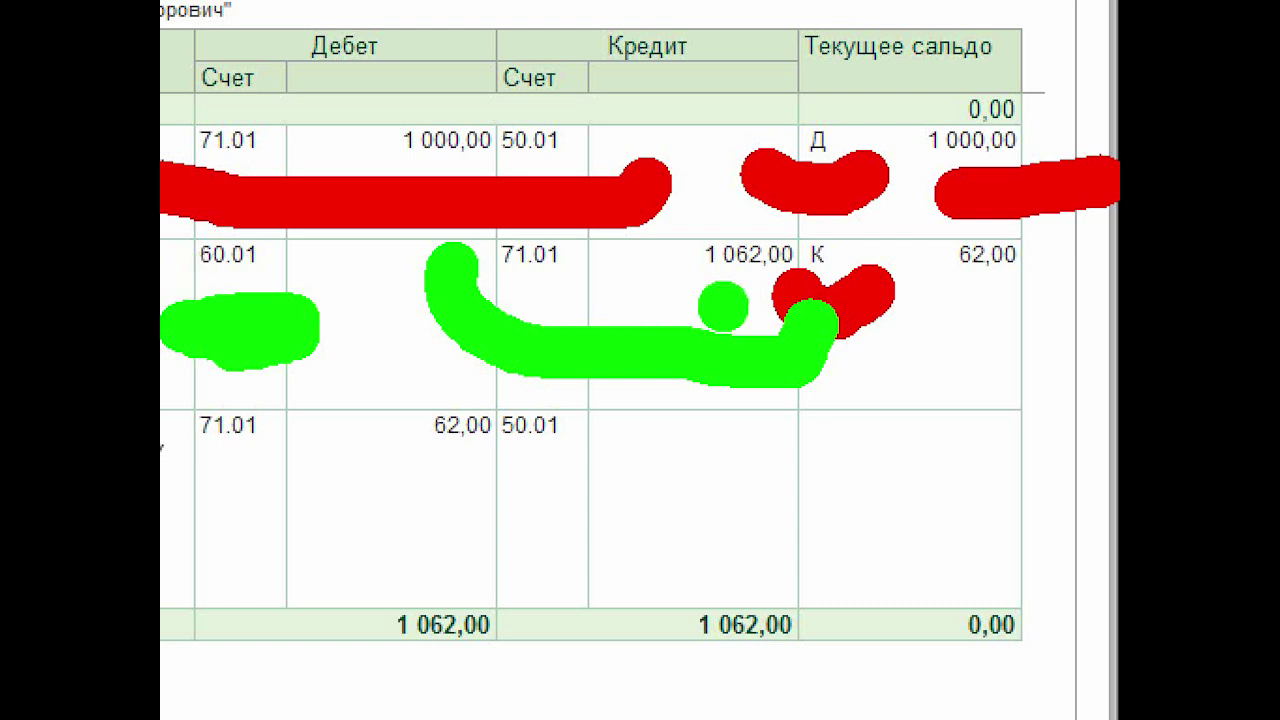
mouse_move(800, 292)
left_mouse_down()
mouse_move(1000, 335)
mouse_move(1045, 265)
left_mouse_up()
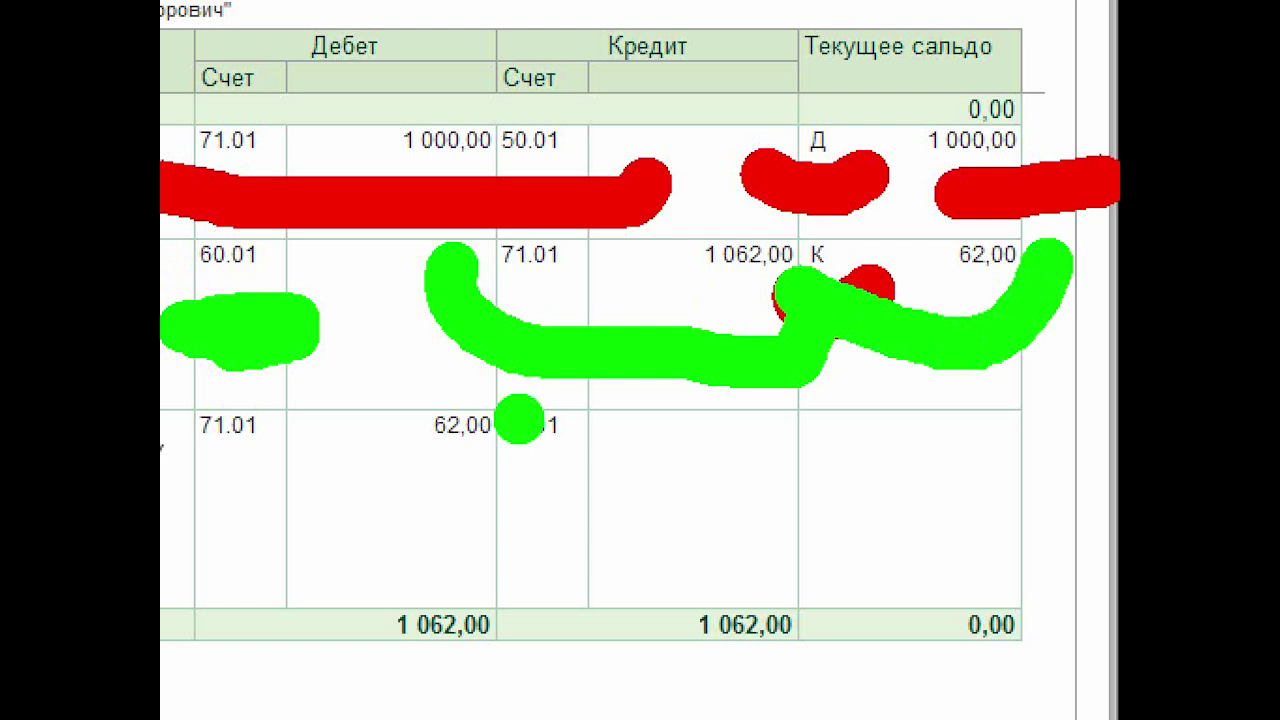
mouse_move(215, 195)
left_mouse_down()
mouse_move(185, 25)
mouse_move(665, 140)
mouse_move(175, 195)
left_mouse_up()
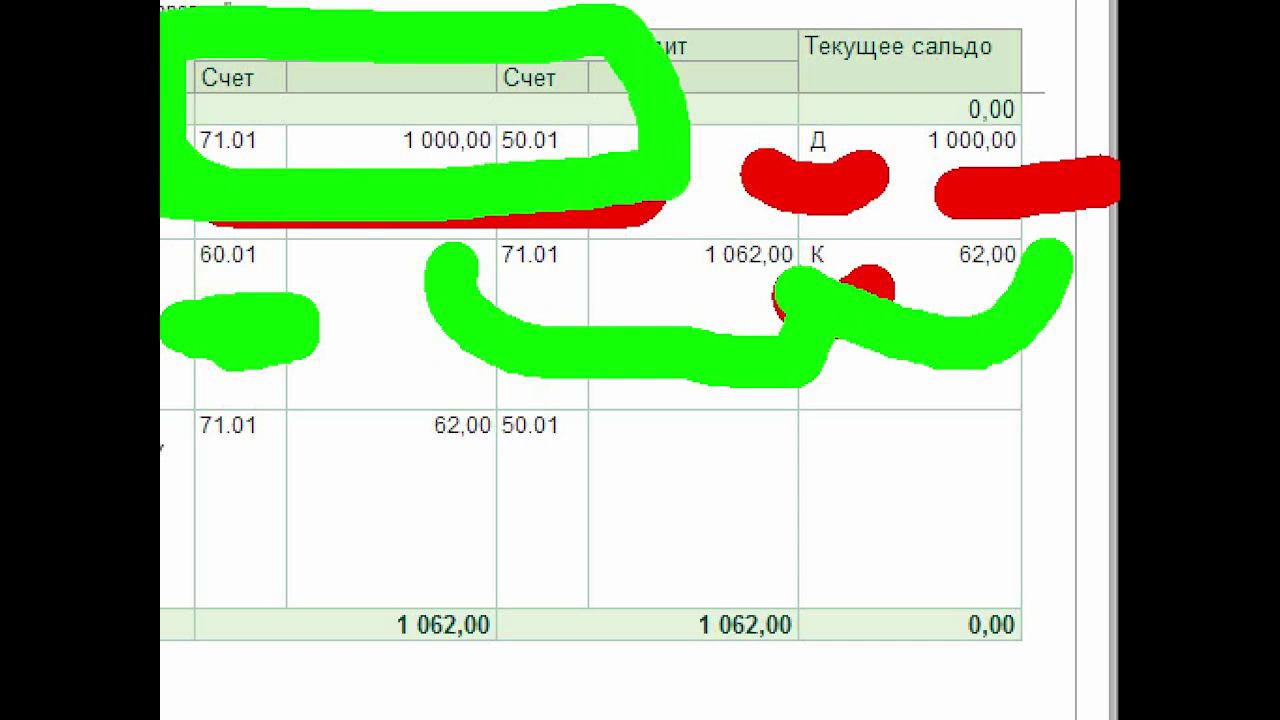
- Compare the account 71.01 credit balance after the advance report with the closing 71.01/50.01 cash payment and period totals, and close the card
left_click(857, 368)
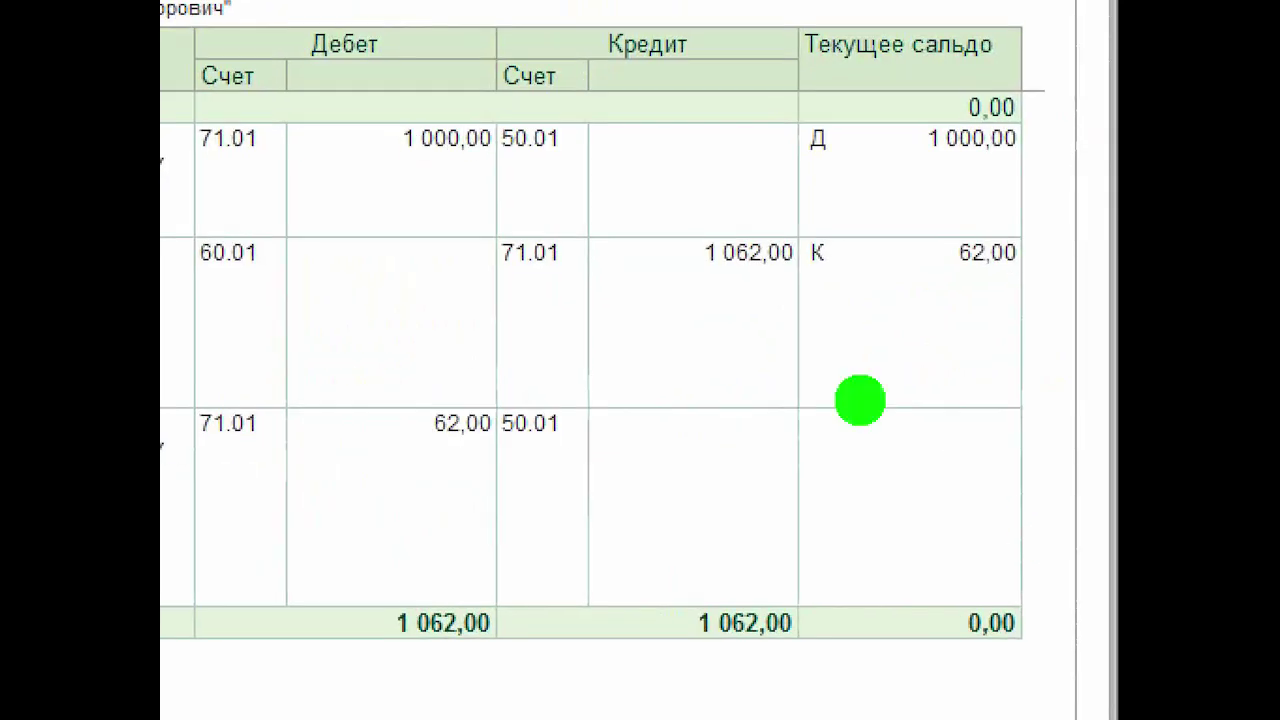
mouse_move(952, 435)
left_mouse_down()
mouse_move(1107, 417)
mouse_move(922, 429)
left_mouse_up()
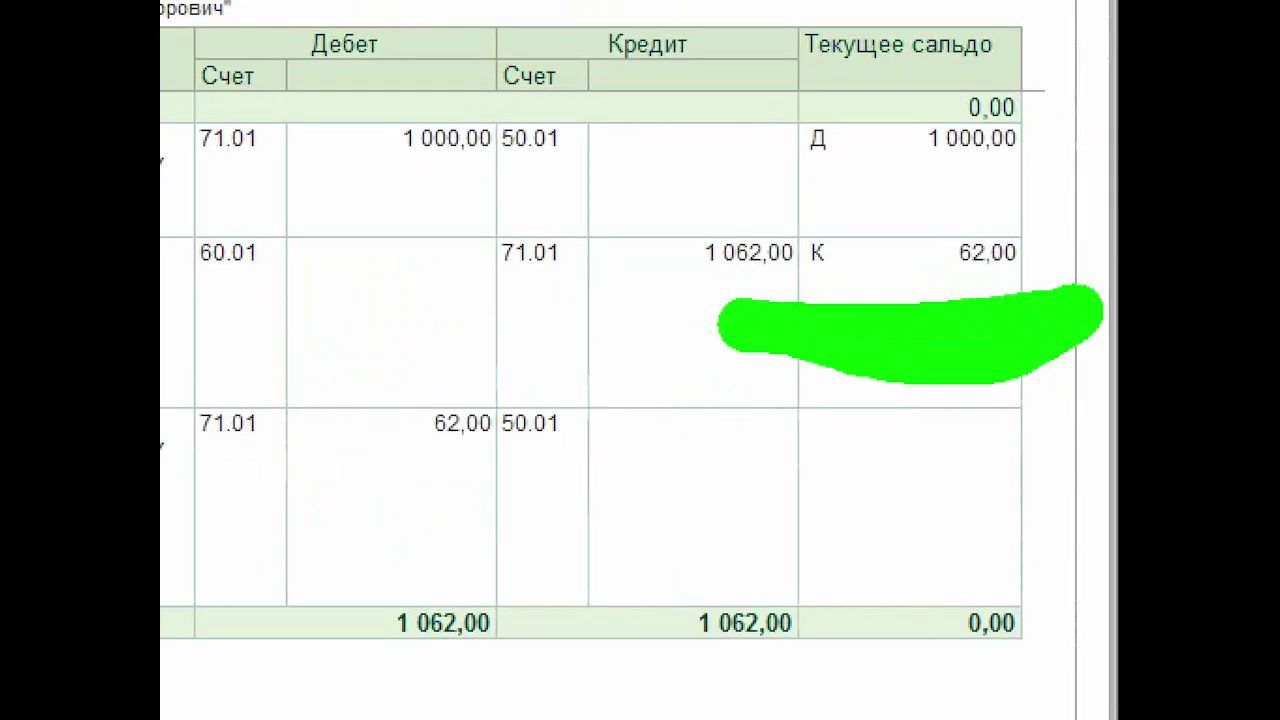
mouse_move(645, 376)
left_mouse_down()
mouse_move(728, 408)
mouse_move(800, 508)
mouse_move(490, 530)
left_mouse_up()
left_click_drag(500, 330, 487, 297)
mouse_move(495, 360)
left_mouse_down()
mouse_move(555, 275)
mouse_move(605, 355)
mouse_move(645, 280)
left_mouse_up()
left_click(578, 492)
mouse_move(490, 530)
left_mouse_down()
mouse_move(180, 490)
mouse_move(295, 500)
left_mouse_up()
left_click_drag(366, 468, 478, 468)
left_click(1083, 598)
mouse_move(1083, 598)
left_mouse_down()
mouse_move(920, 690)
mouse_move(1088, 612)
left_mouse_up()
left_click(885, 705)
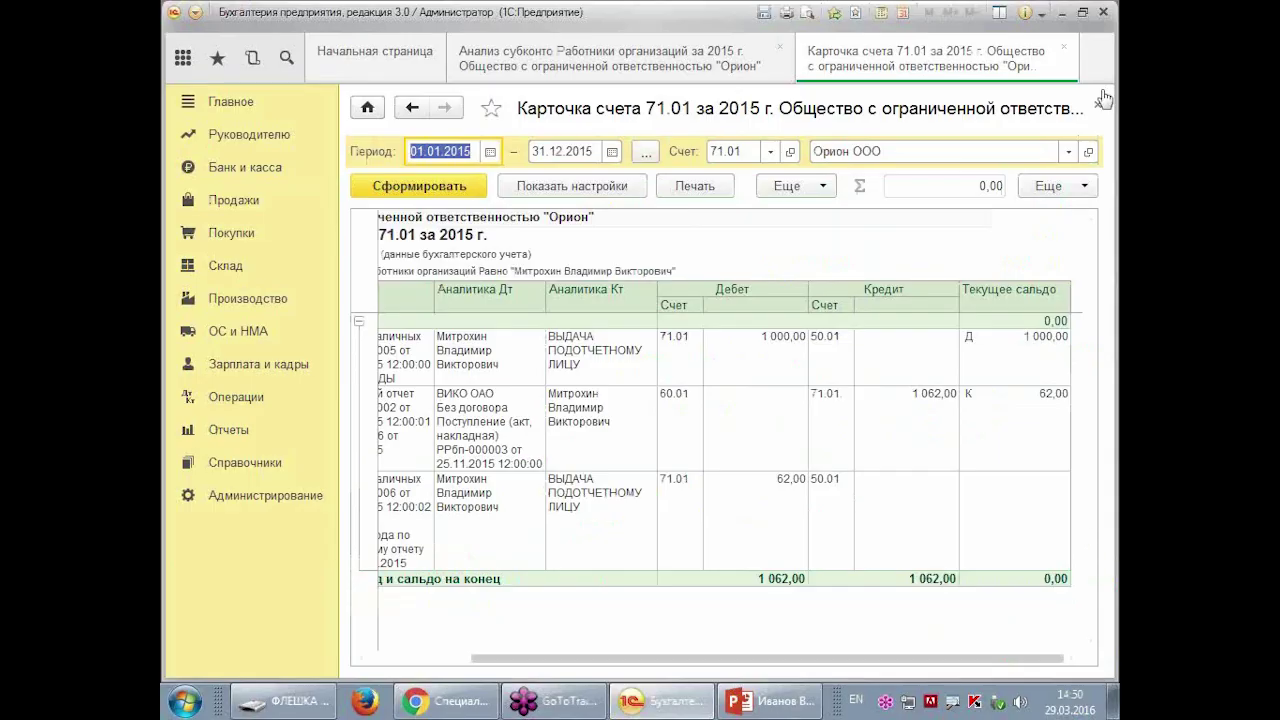
left_click(1100, 108)
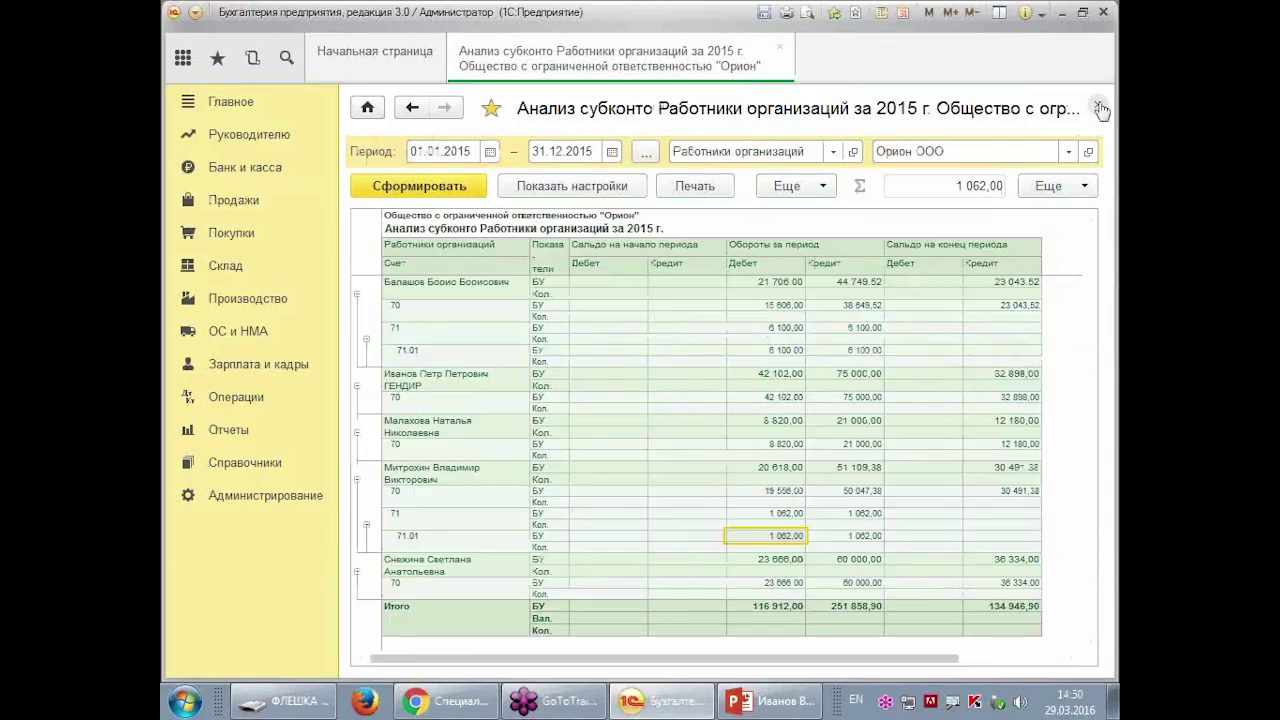
- Generate the 2015 subconto analysis for Орион ООО by Статьи затрат
left_click(780, 152)
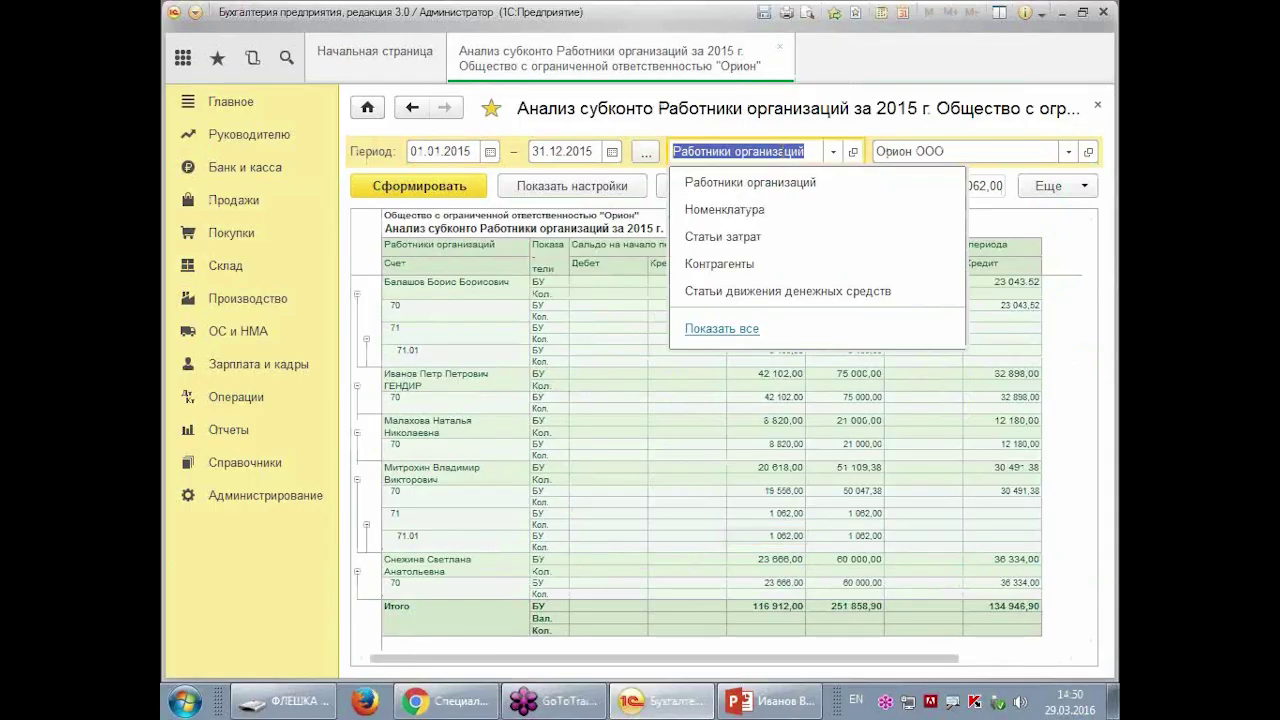
left_click(740, 236)
left_click(440, 187)
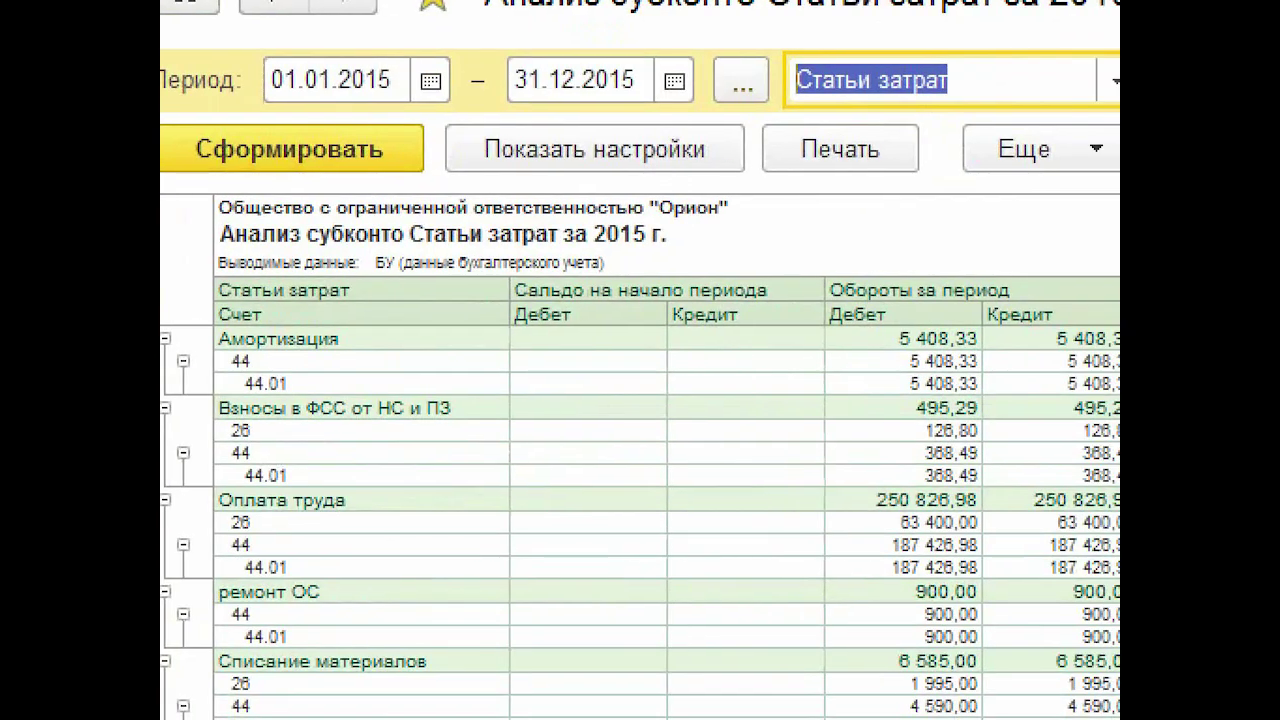
- Examine the cost items in the Статьи затрат analysis, from Амортизация and Оплата труда through ремонт ОС, Списание материалов and Страховые взносы
mouse_move(996, 5)
left_mouse_down()
mouse_move(1030, 0)
mouse_move(692, 23)
mouse_move(1027, 0)
left_mouse_up()
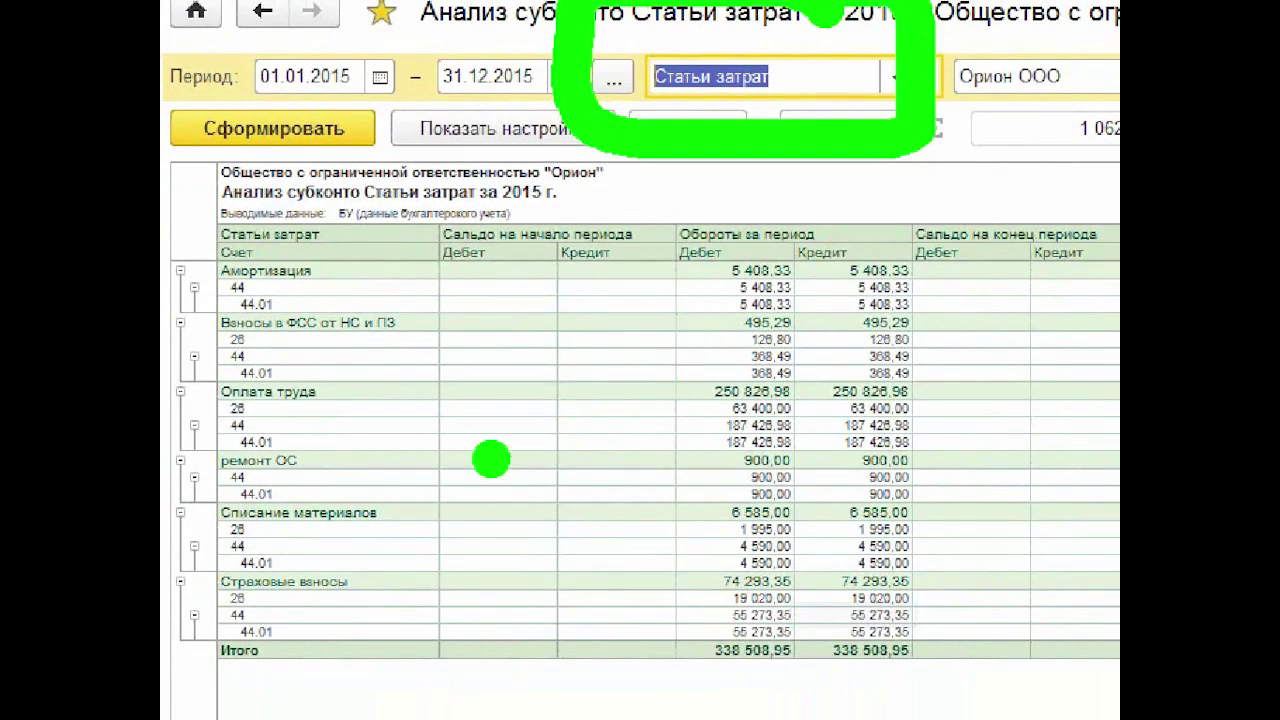
left_click_drag(400, 232, 500, 205)
mouse_move(440, 305)
left_mouse_down()
mouse_move(450, 322)
mouse_move(540, 292)
left_mouse_up()
mouse_move(378, 380)
left_mouse_down()
mouse_move(398, 425)
mouse_move(460, 384)
left_mouse_up()
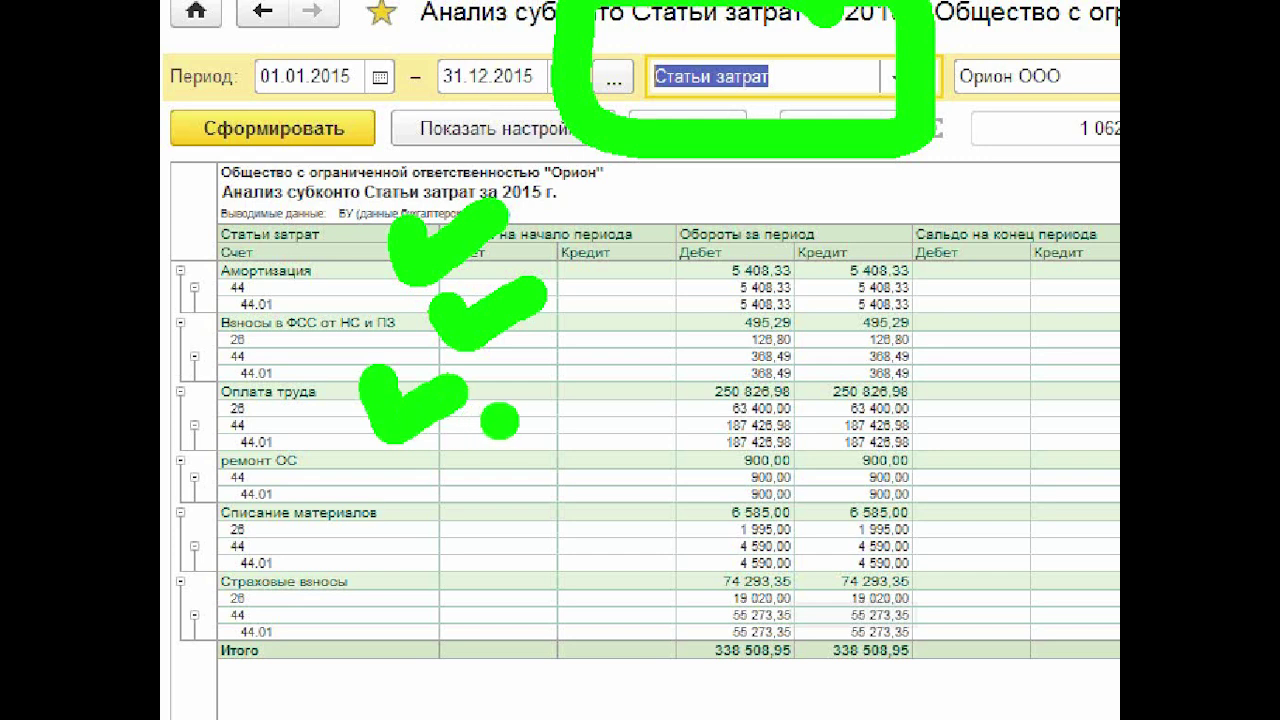
left_click_drag(437, 445, 615, 410)
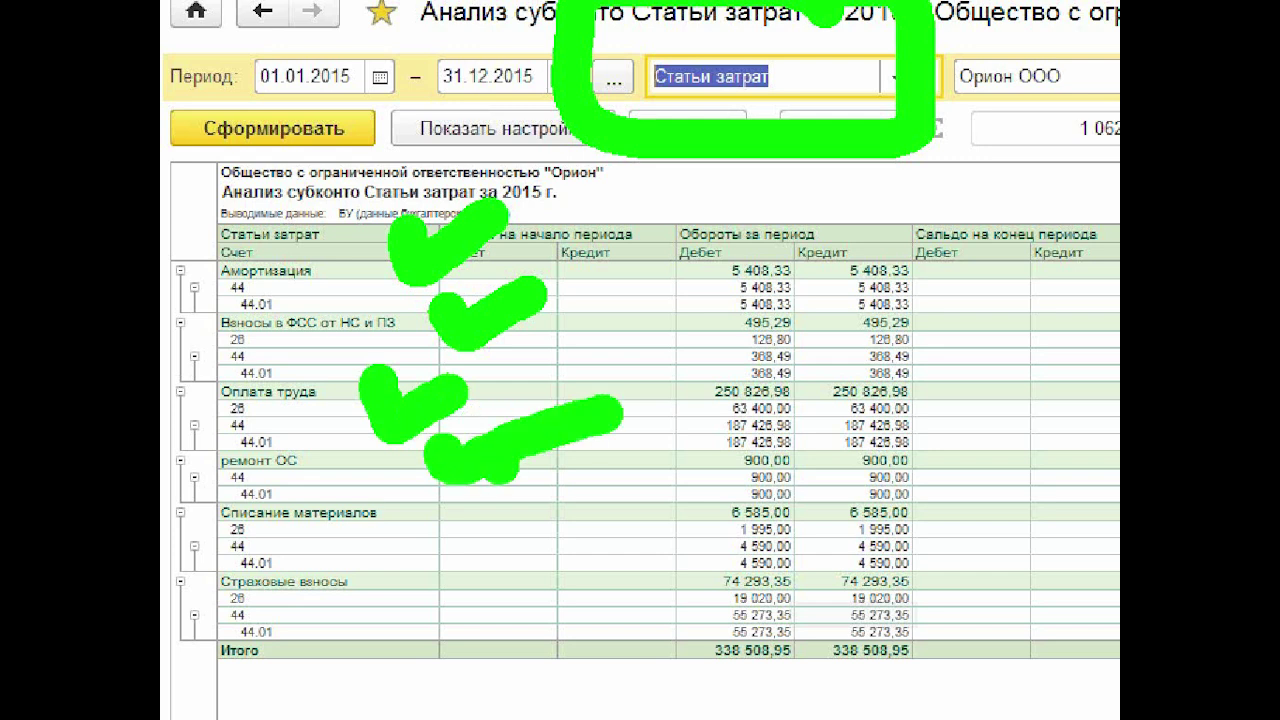
left_click_drag(165, 478, 232, 395)
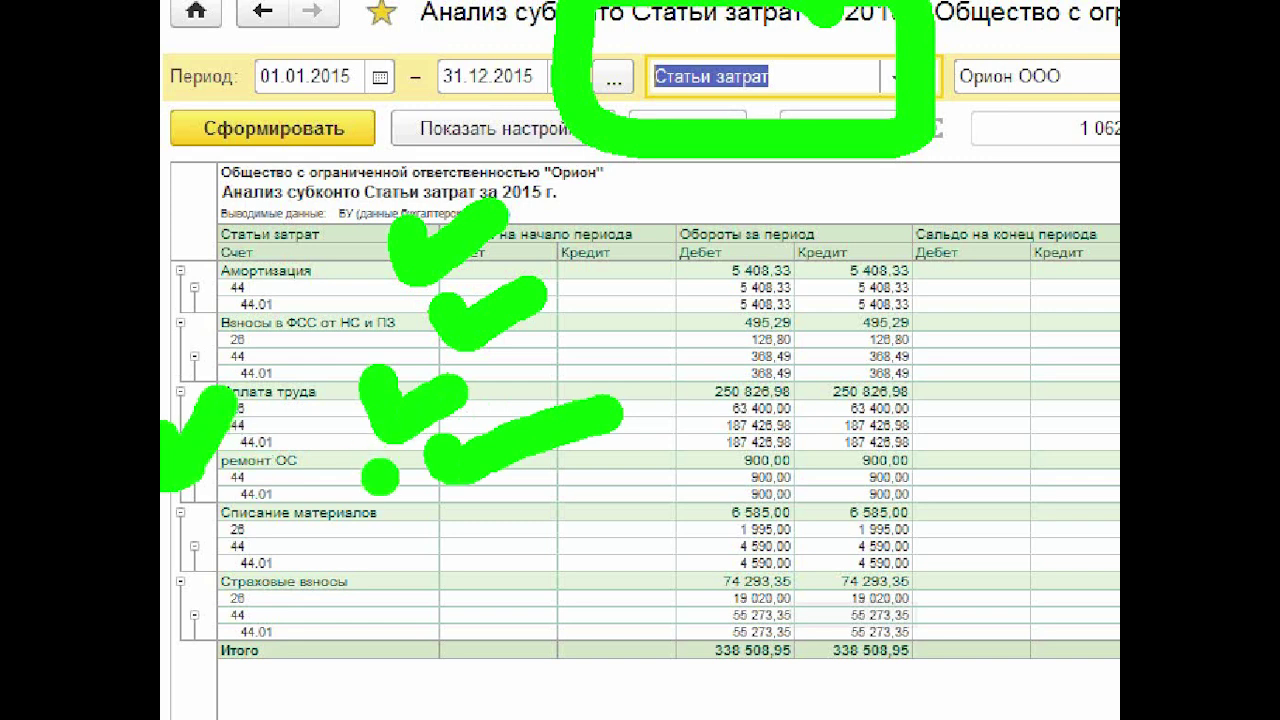
left_click_drag(475, 508, 595, 490)
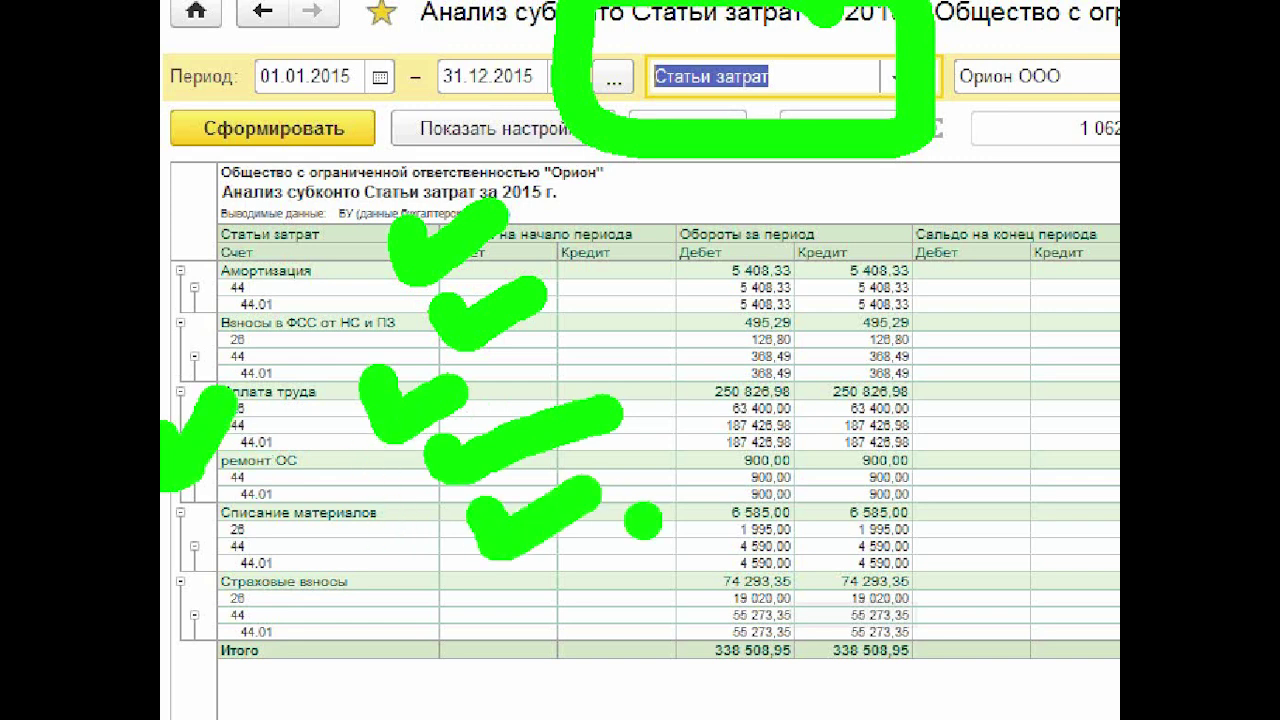
mouse_move(478, 586)
left_mouse_down()
mouse_move(505, 622)
mouse_move(625, 566)
left_mouse_up()
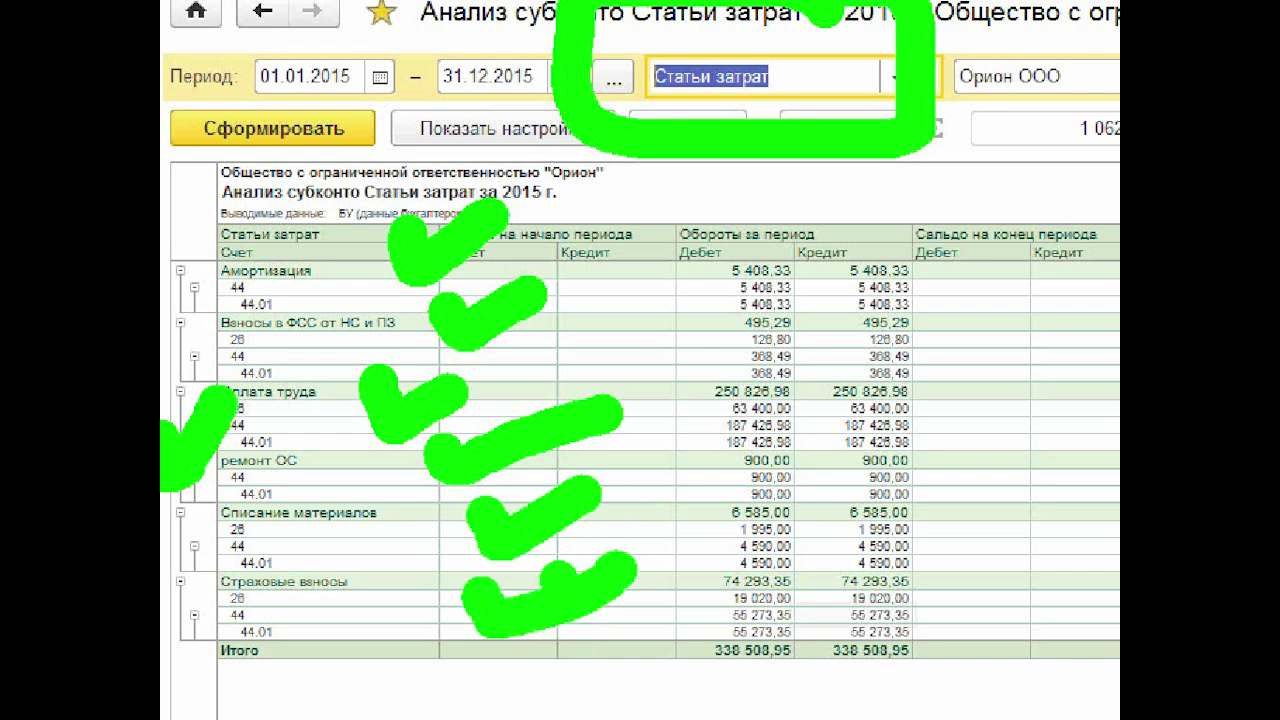
mouse_move(985, 140)
left_mouse_down()
mouse_move(760, 150)
mouse_move(590, 712)
mouse_move(975, 190)
mouse_move(985, 120)
left_mouse_up()
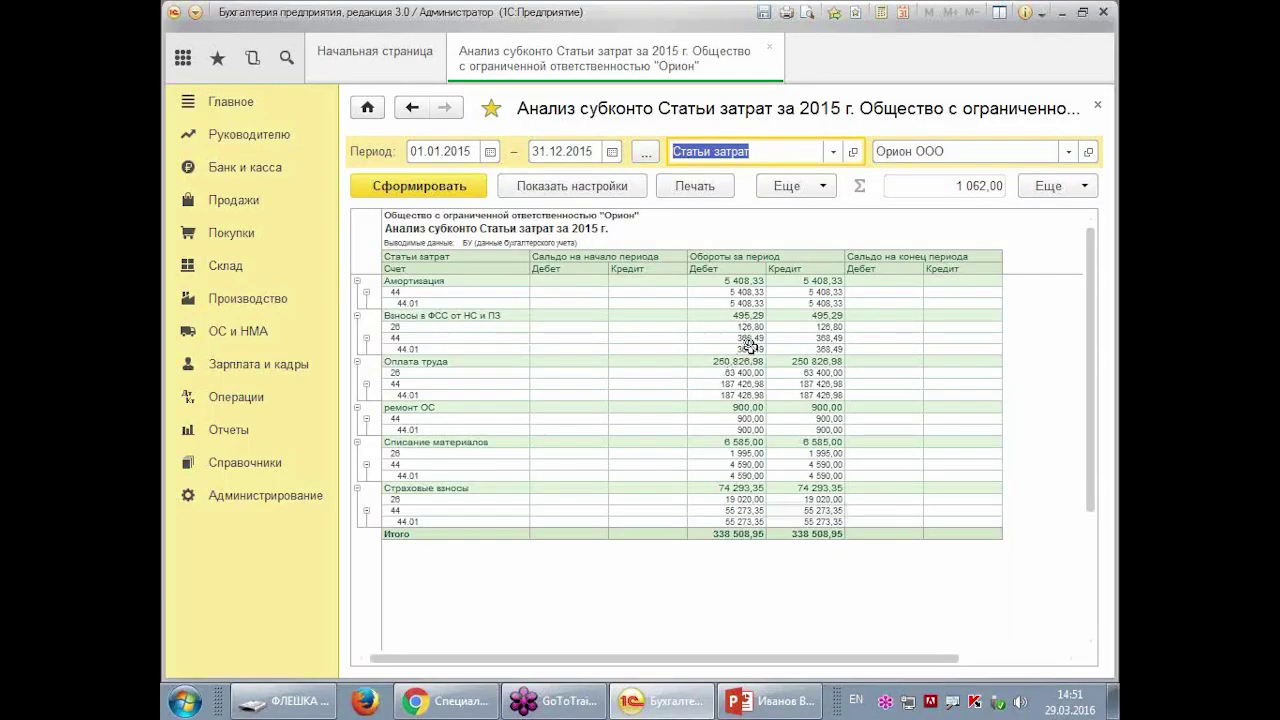
- Open the account 44 card from the ремонт ОС debit turnover and open its service receipt document dated 25.12.2015
left_click(744, 419)
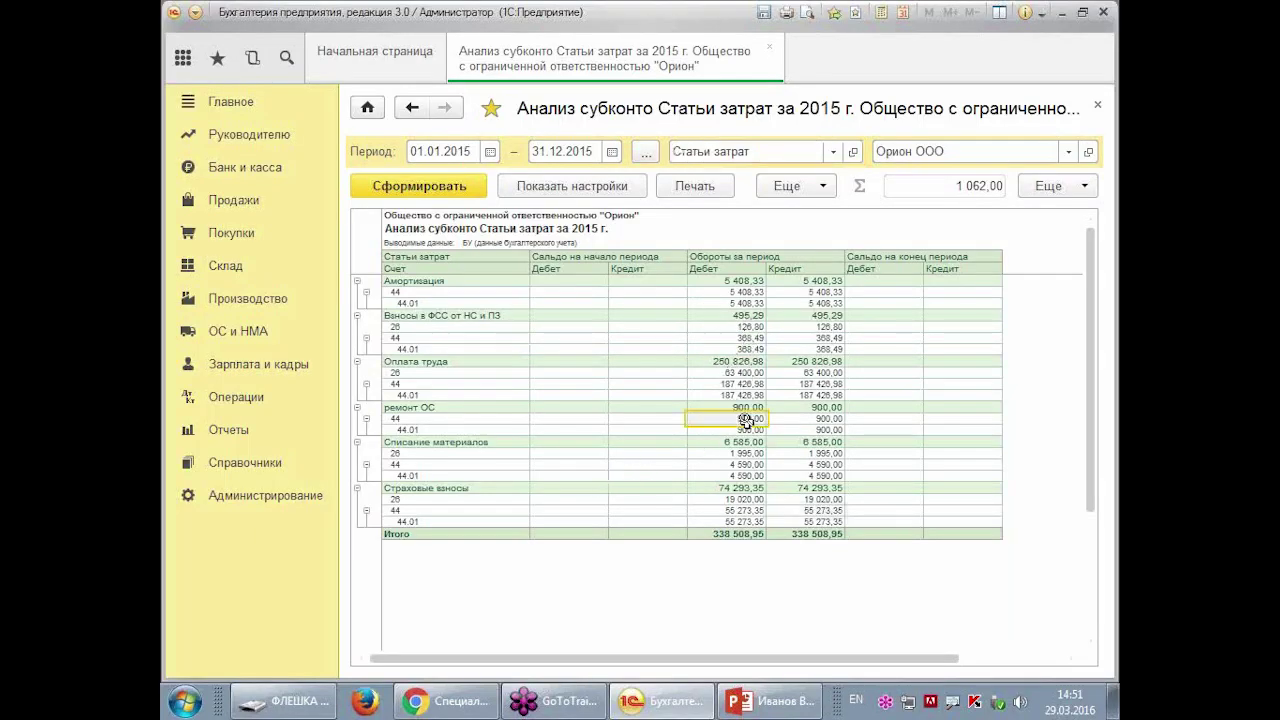
double_click(744, 419)
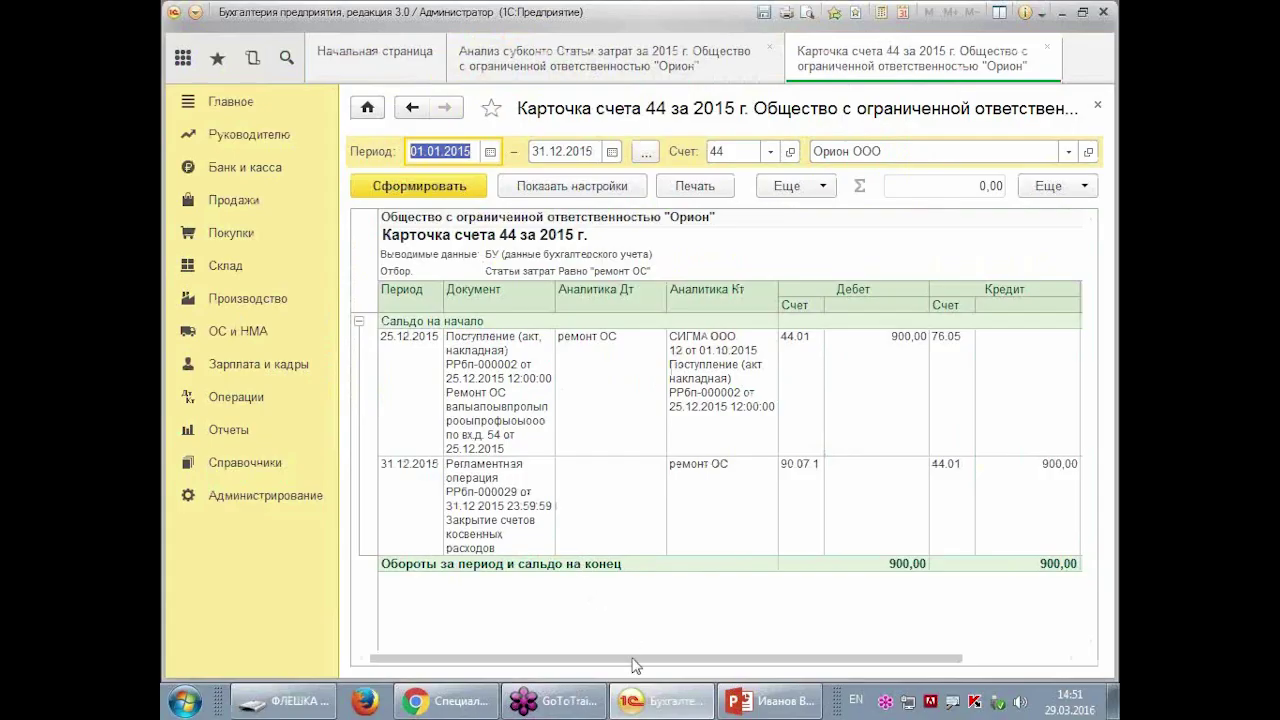
left_click_drag(636, 659, 905, 658)
left_click_drag(828, 652, 640, 660)
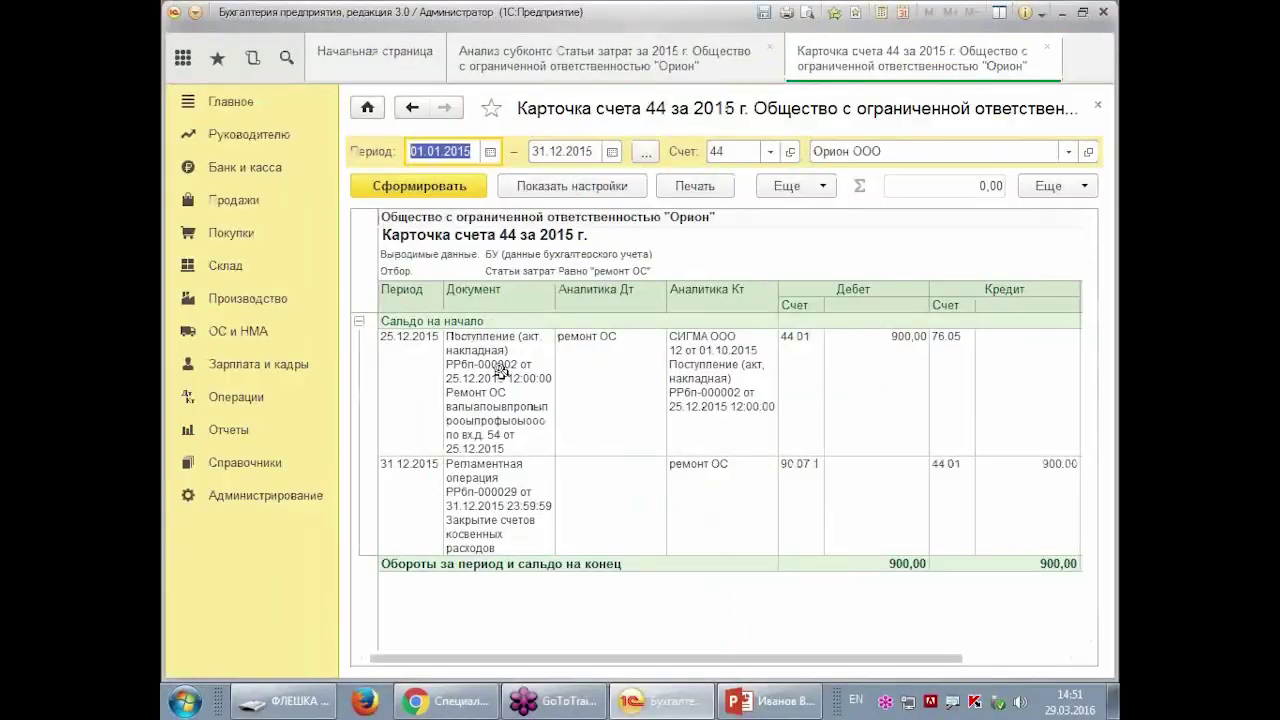
left_click(500, 371)
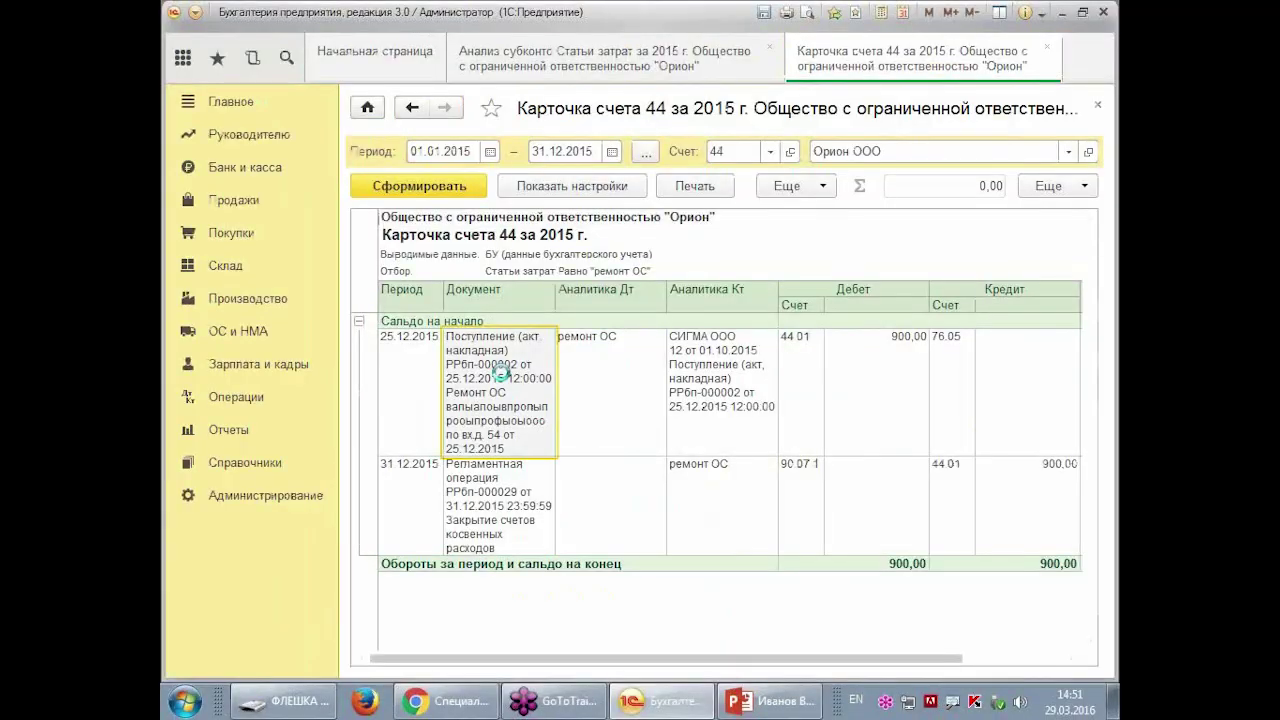
double_click(500, 371)
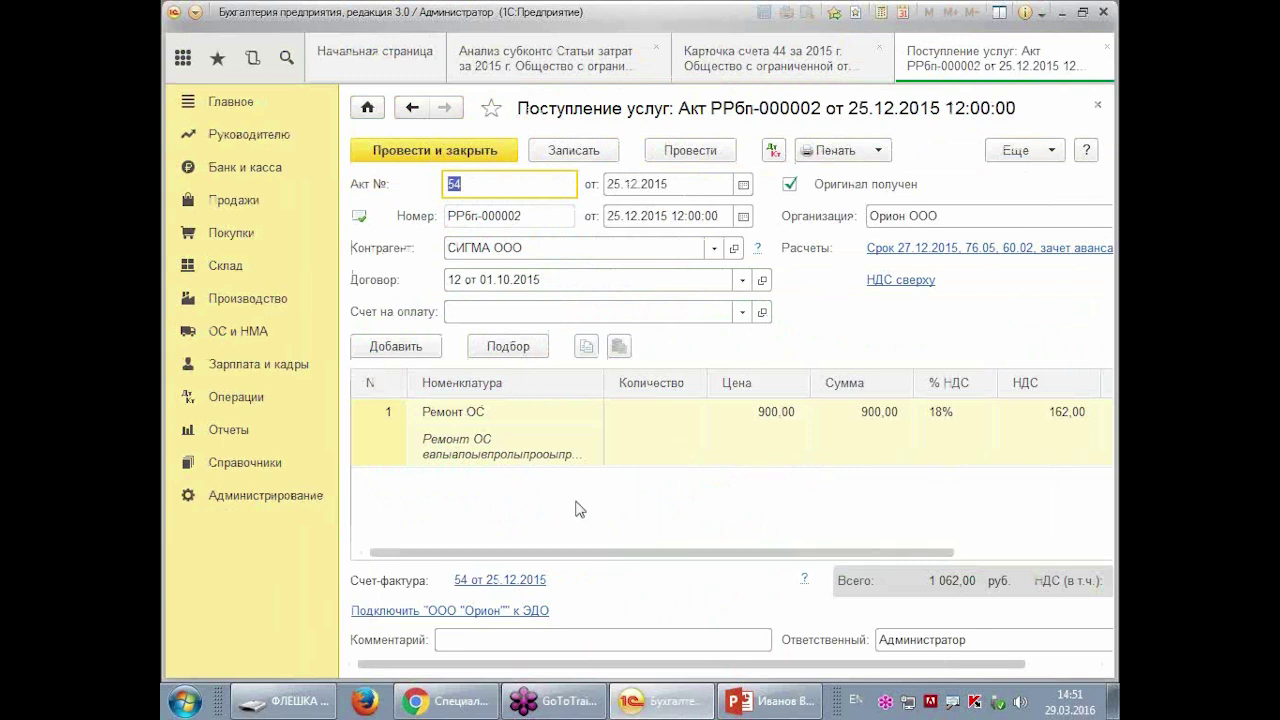
- Replace the description under the Ремонт ОС line of the service receipt with "Ремонт лотка подачи бумаги"
left_click(552, 455)
left_click(538, 464)
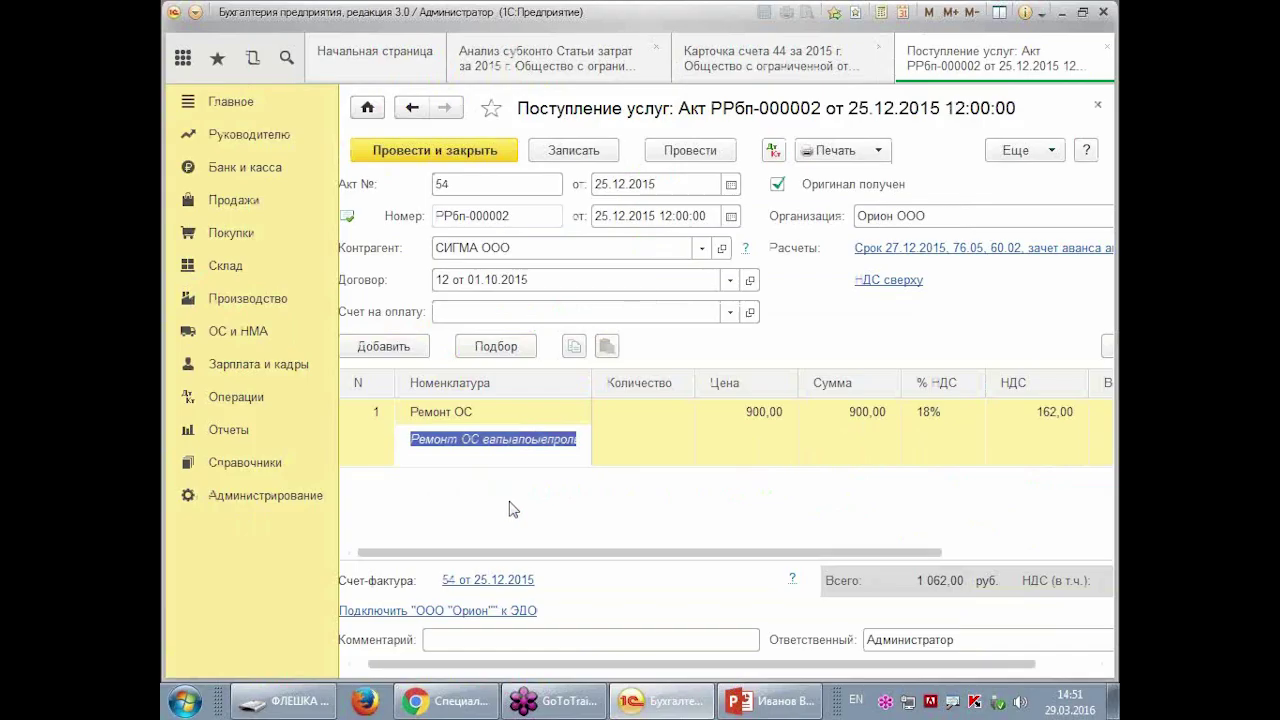
left_click(512, 401)
left_click_drag(458, 378, 506, 397)
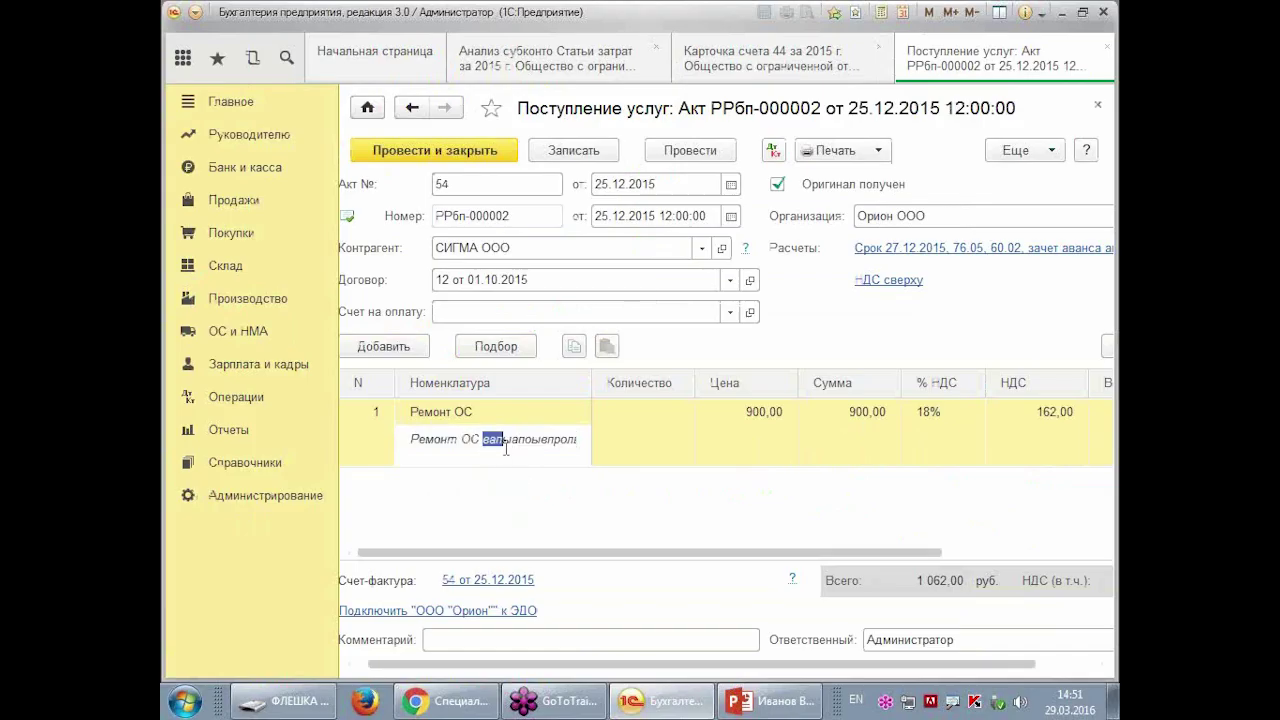
left_click_drag(506, 449, 706, 458)
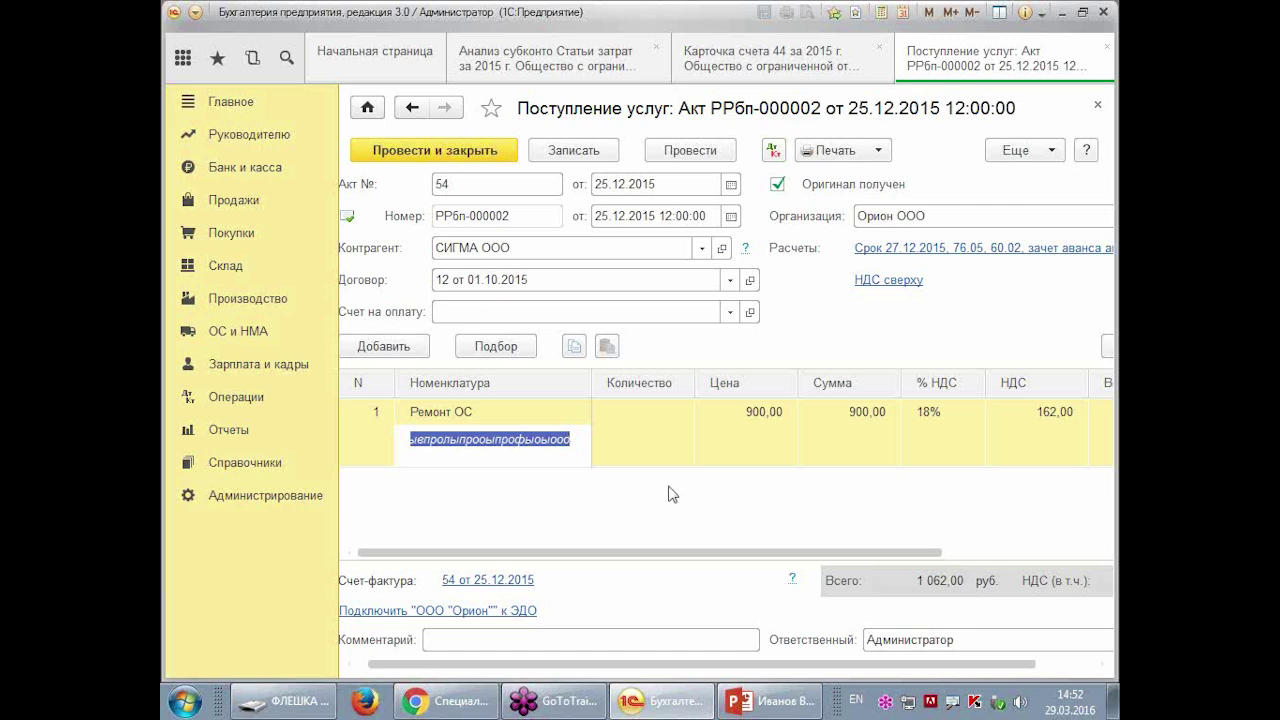
key("BackSpace")
type("Ремонт ОС")
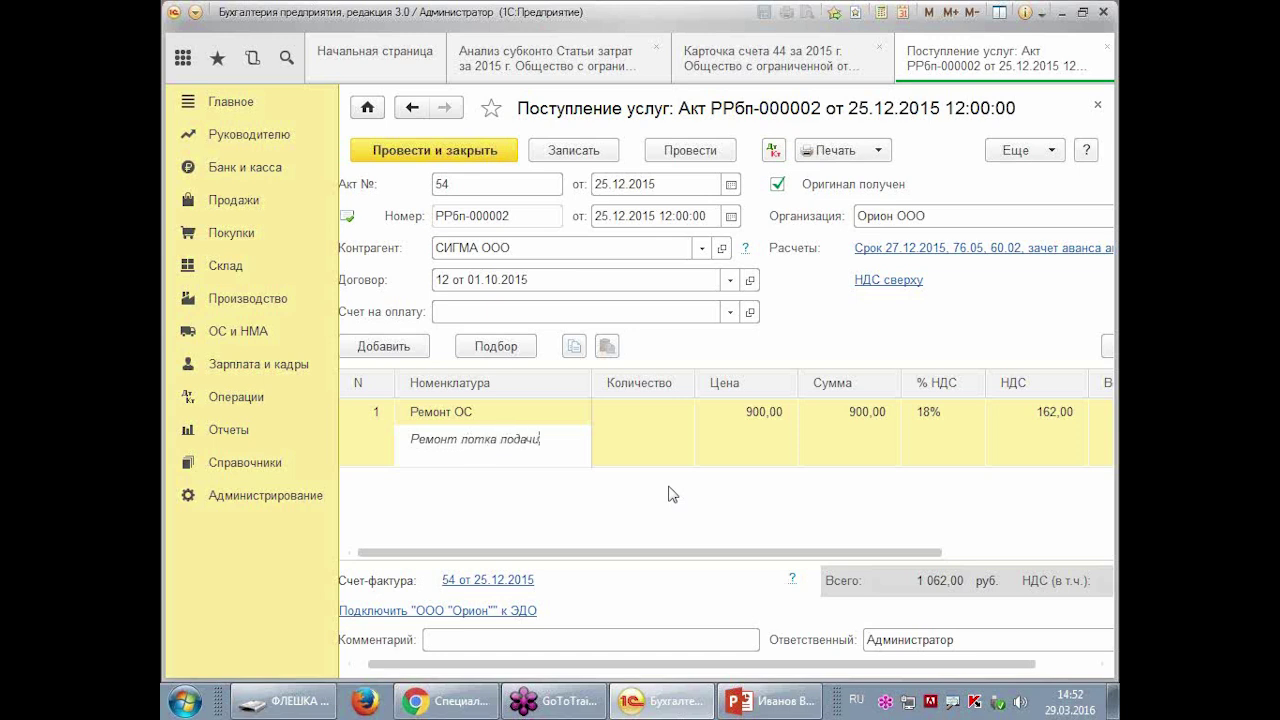
type("гит")
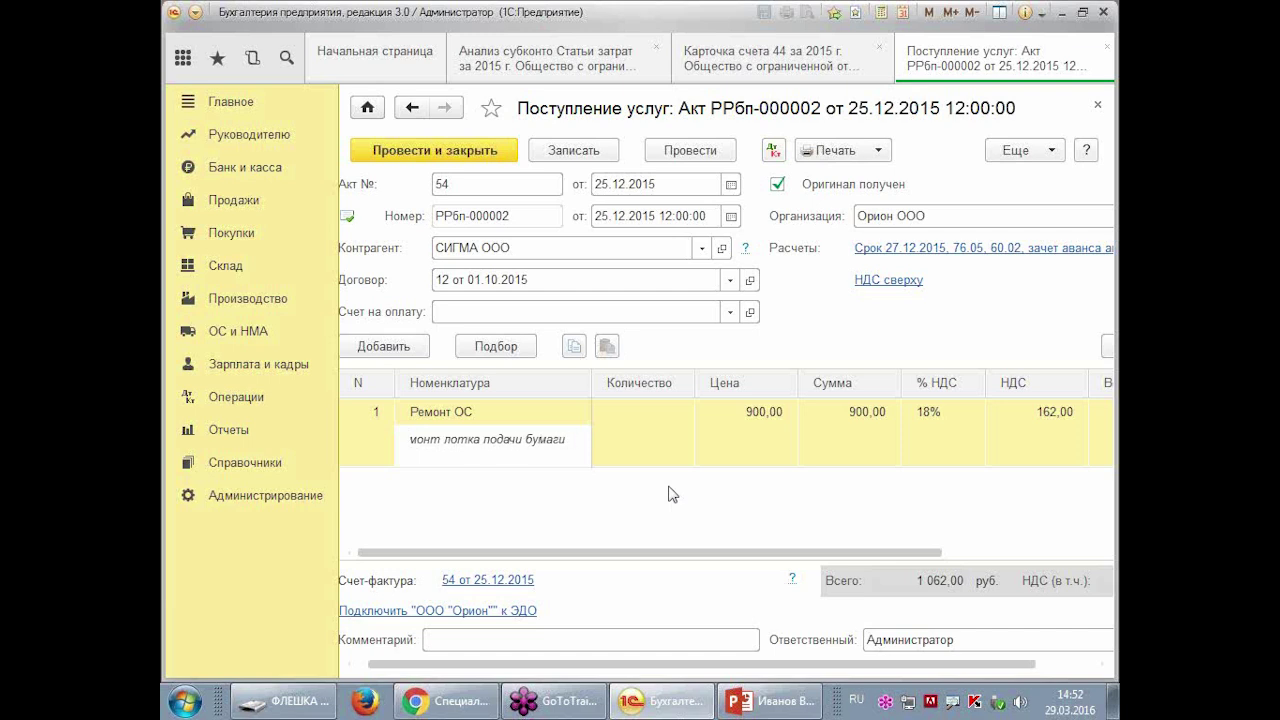
key("Return")
- Examine how the generic item Ремонт ОС is combined with the detailed description in the service receipt's line
mouse_move(608, 414)
left_mouse_down()
mouse_move(540, 337)
mouse_move(426, 534)
left_mouse_up()
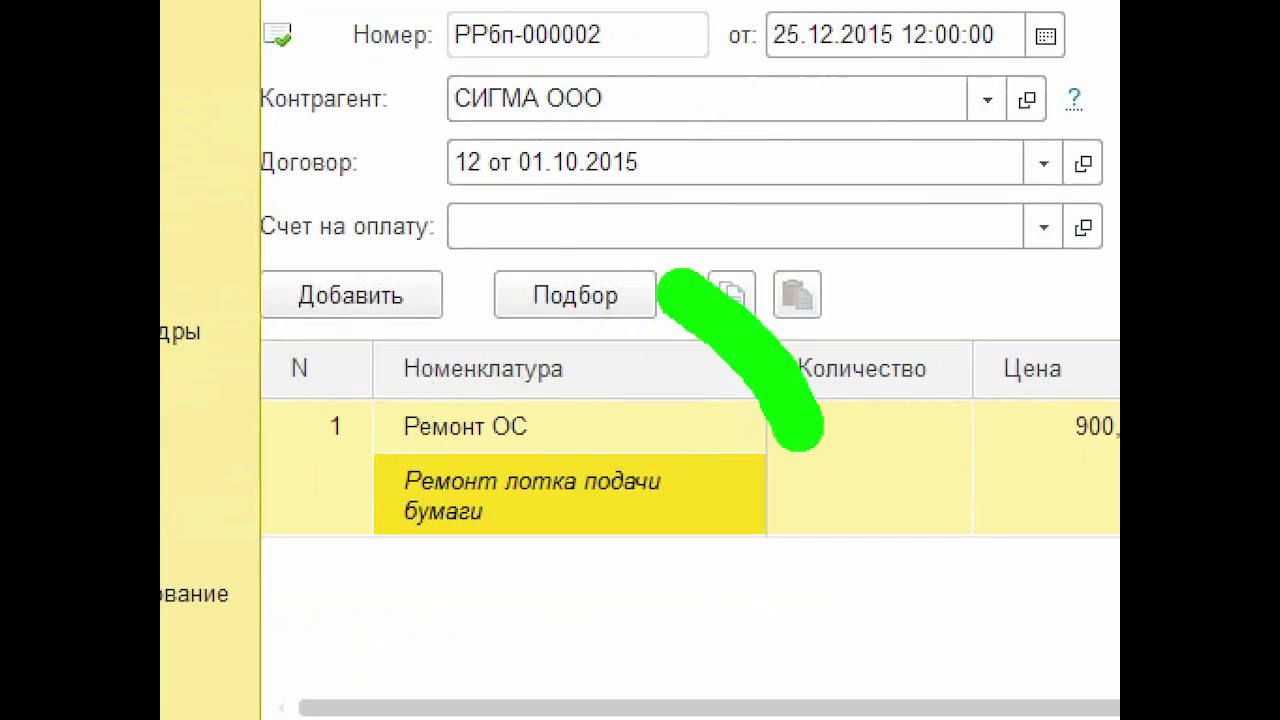
left_click_drag(430, 670, 790, 345)
left_click_drag(920, 15, 650, 160)
left_click_drag(700, 40, 790, 155)
left_click_drag(1040, 75, 850, 320)
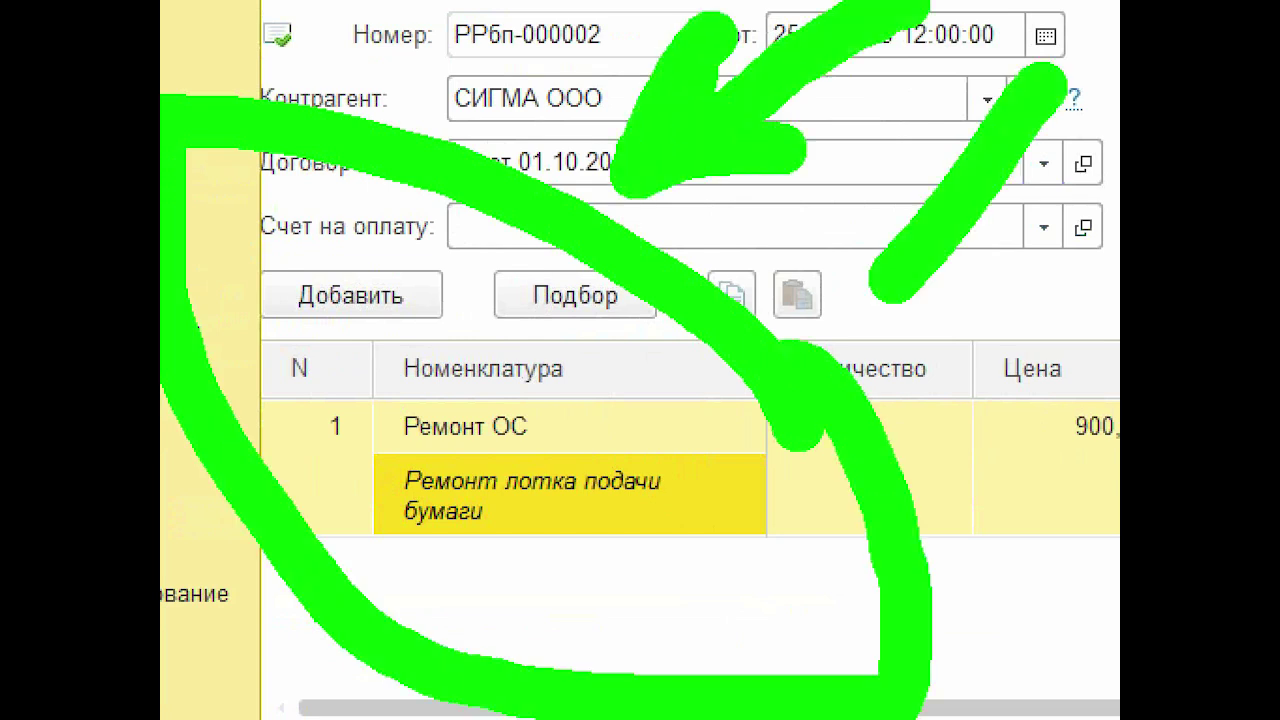
left_click_drag(865, 130, 1040, 240)
left_click_drag(1110, 190, 1090, 290)
left_click_drag(1030, 325, 1008, 495)
left_click_drag(1008, 495, 1118, 385)
left_click(1040, 562)
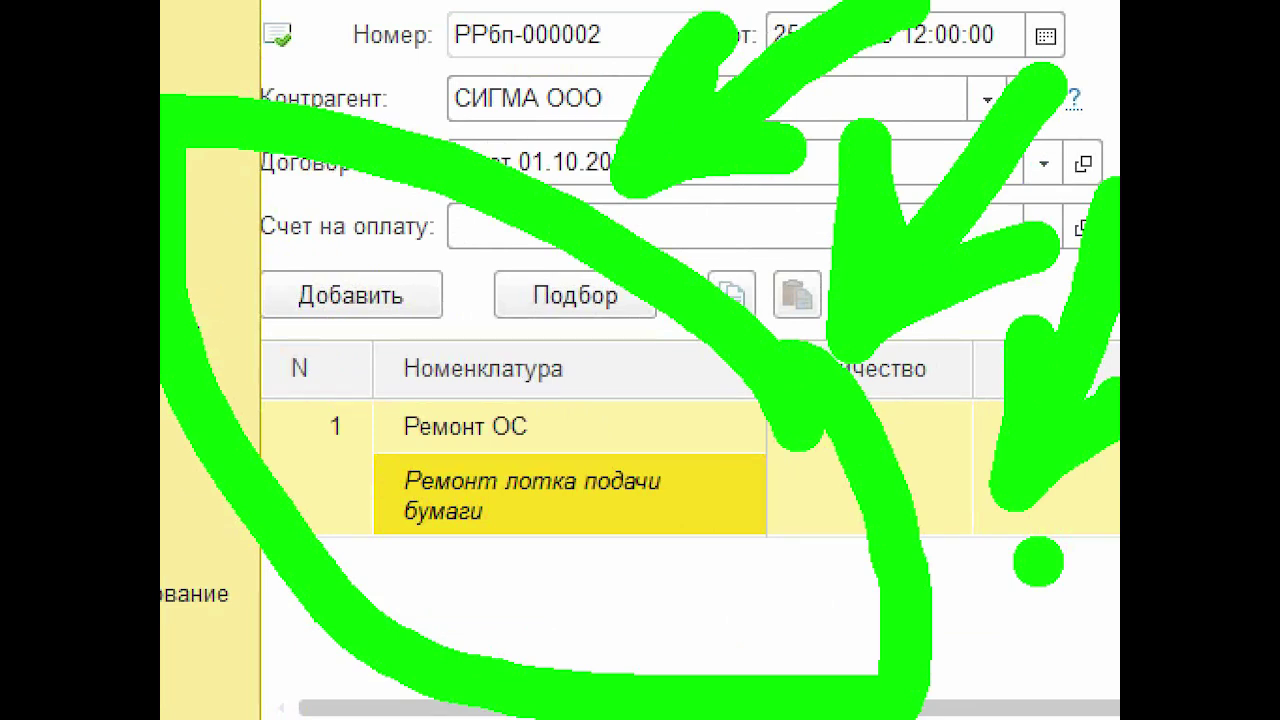
key("ctrl+z")
mouse_move(545, 542)
left_mouse_down()
mouse_move(790, 570)
mouse_move(740, 615)
left_mouse_up()
key("ctrl+z")
left_click(705, 620)
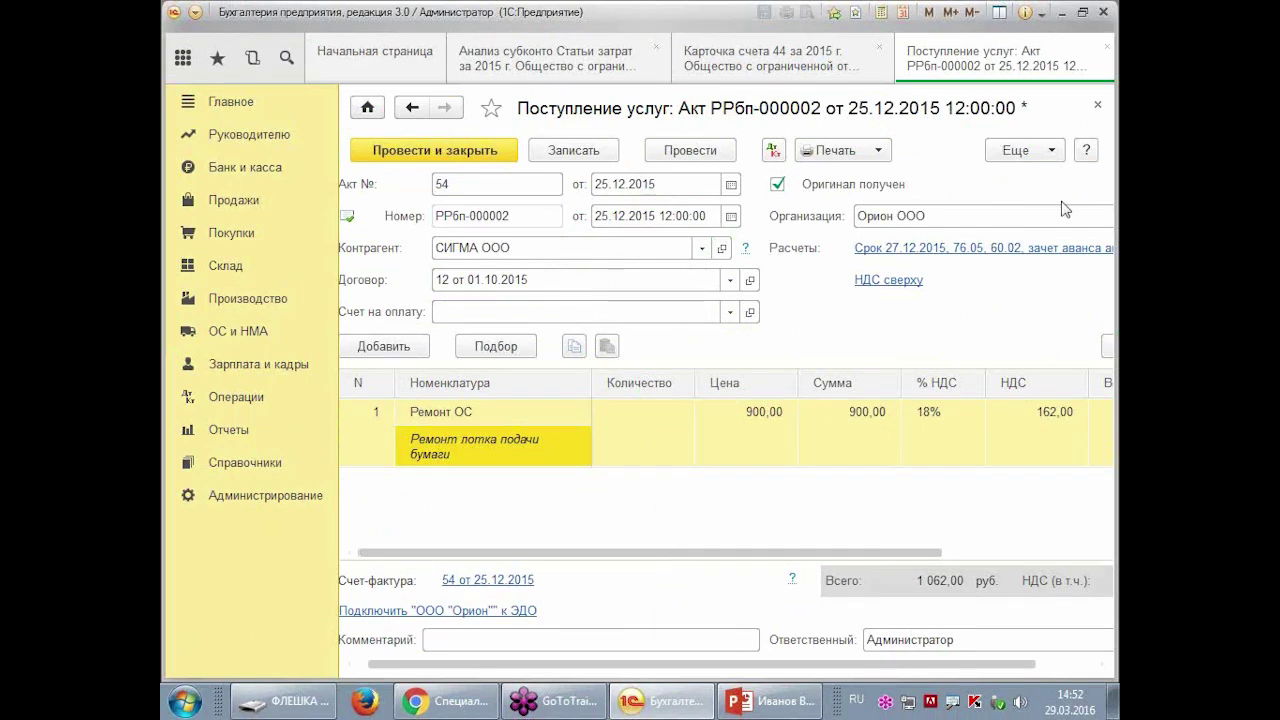
- Check the total and accounting accounts of the Ремонт ОС line, and close the service receipt without saving the changes
left_click_drag(818, 553, 1038, 553)
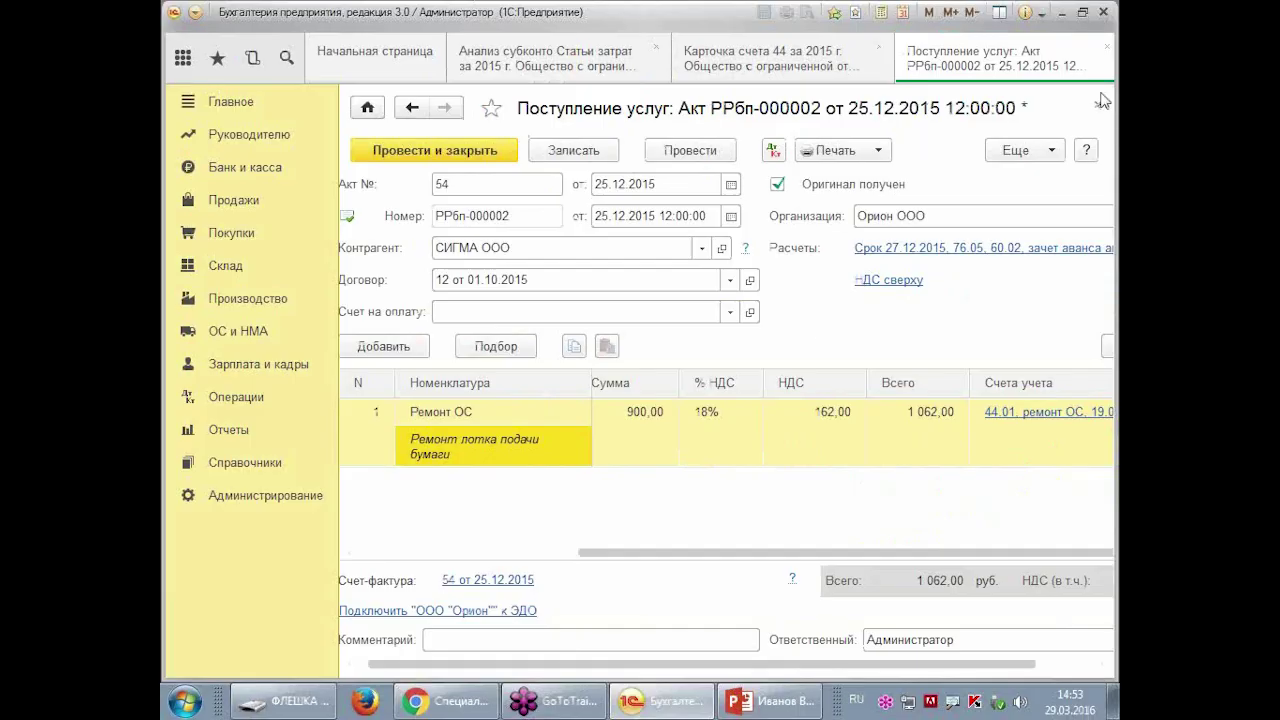
left_click(1102, 101)
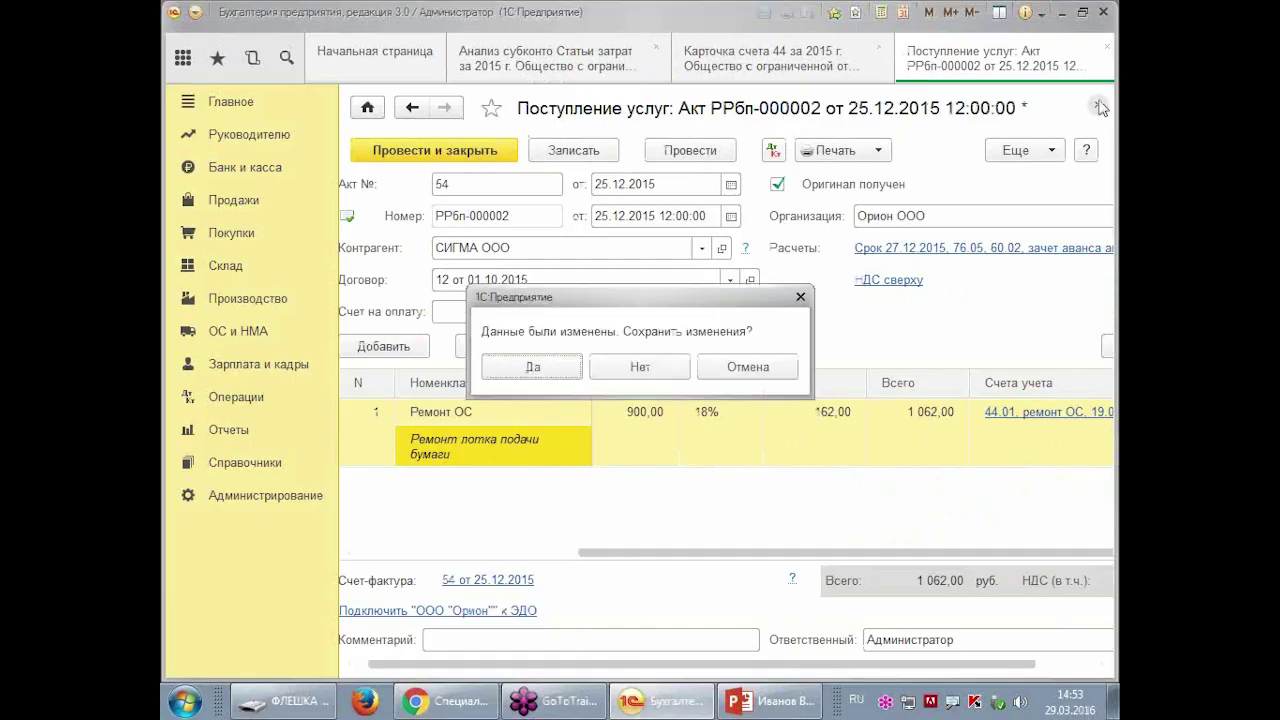
left_click(660, 370)
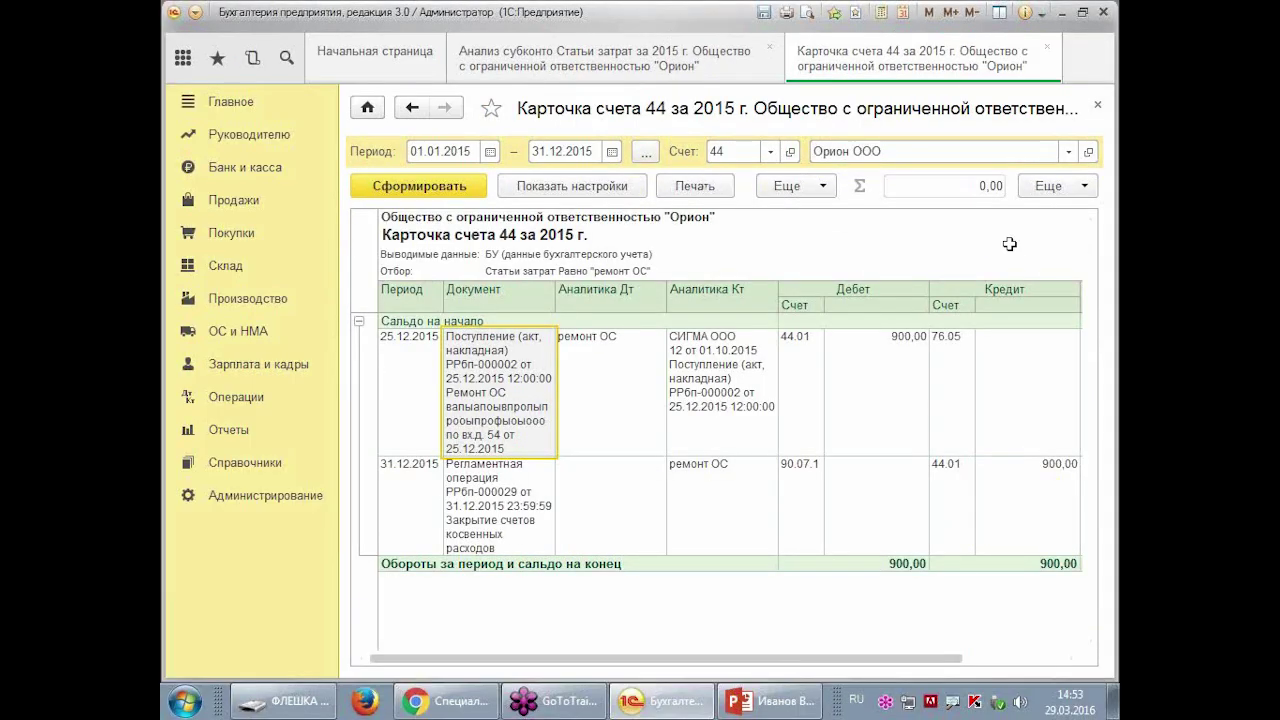
- Review the current balance column of the account 44 card for ремонт ОС and close the card
left_click_drag(874, 657, 1036, 655)
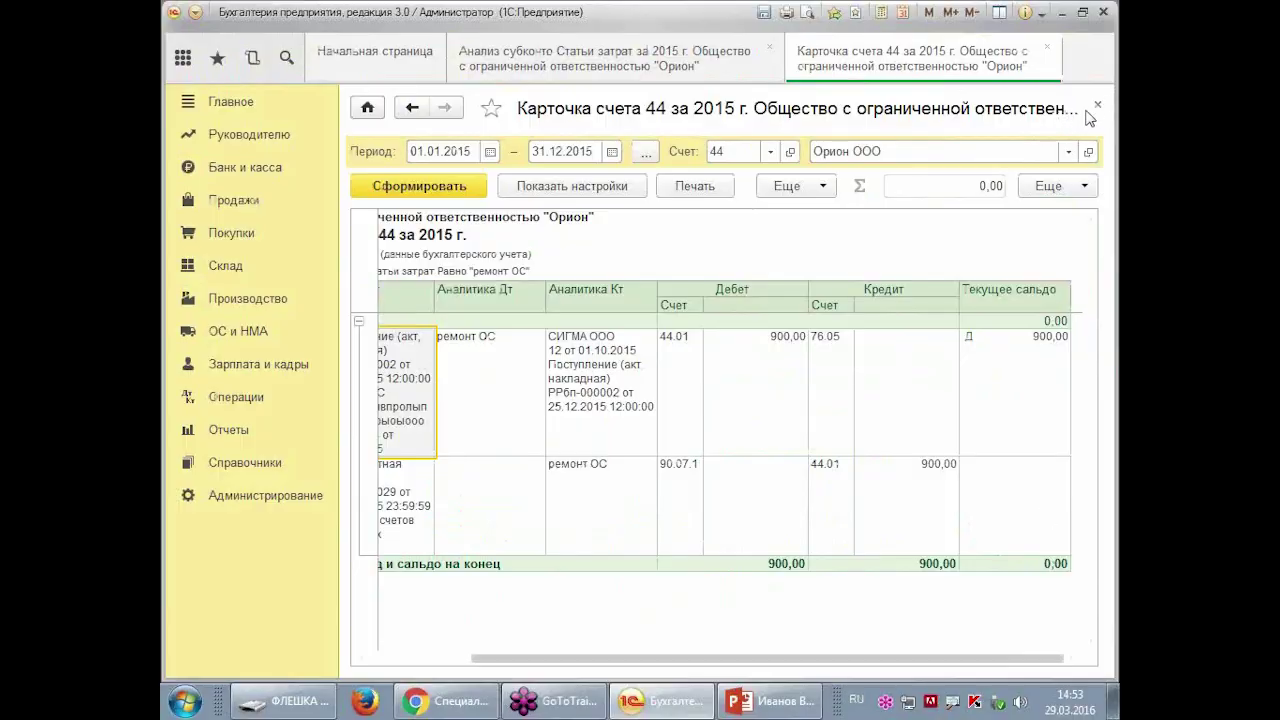
left_click(1097, 104)
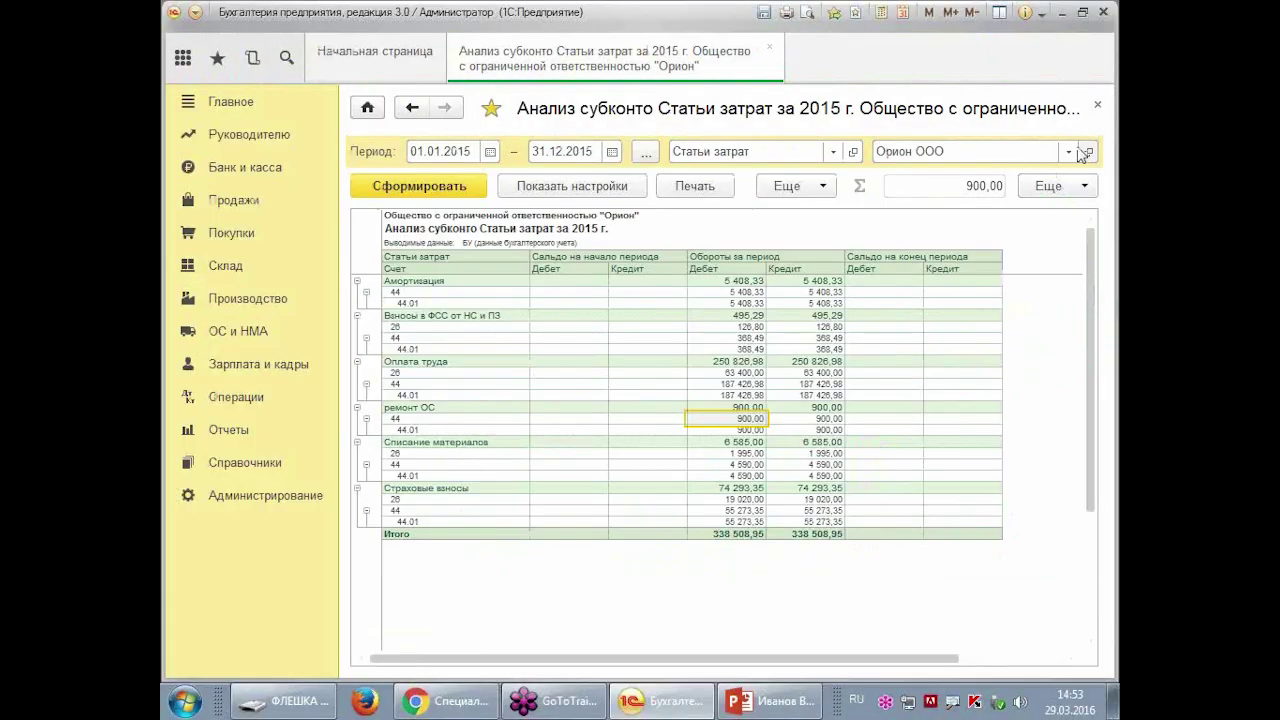
- Generate the 2015 subconto analysis for Орион ООО by Статьи движения денежных средств
left_click(790, 151)
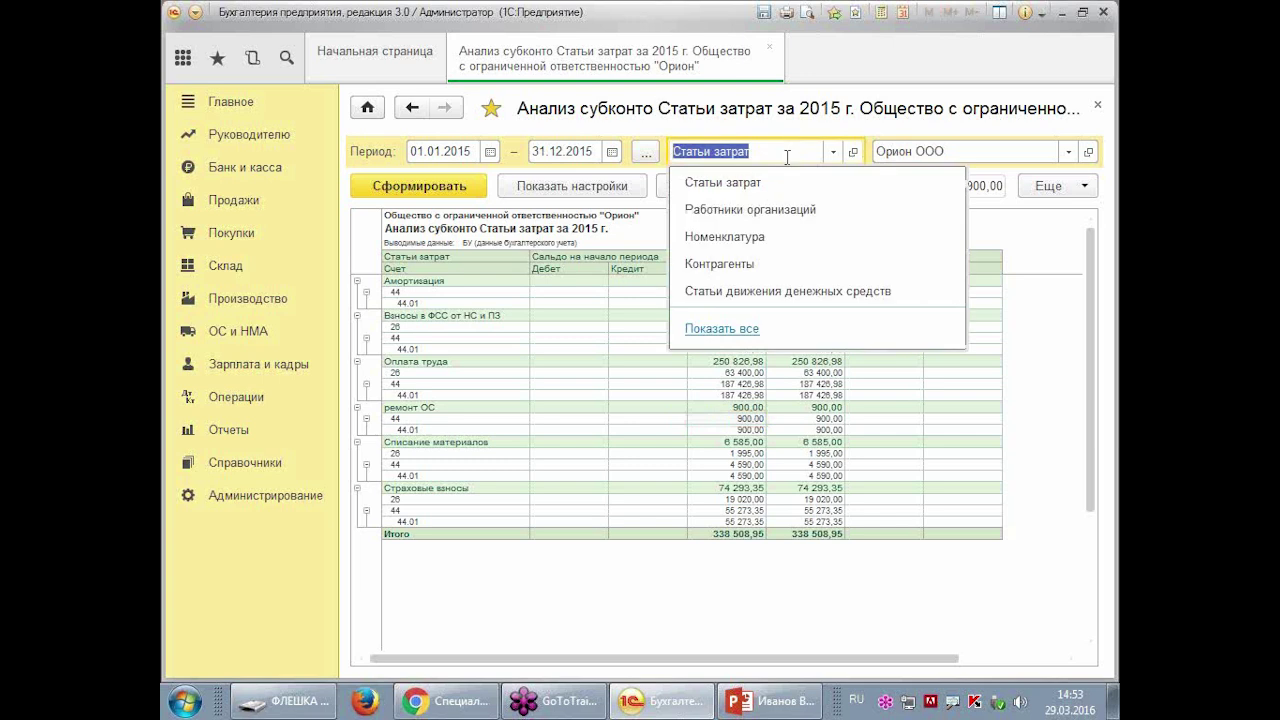
left_click(779, 298)
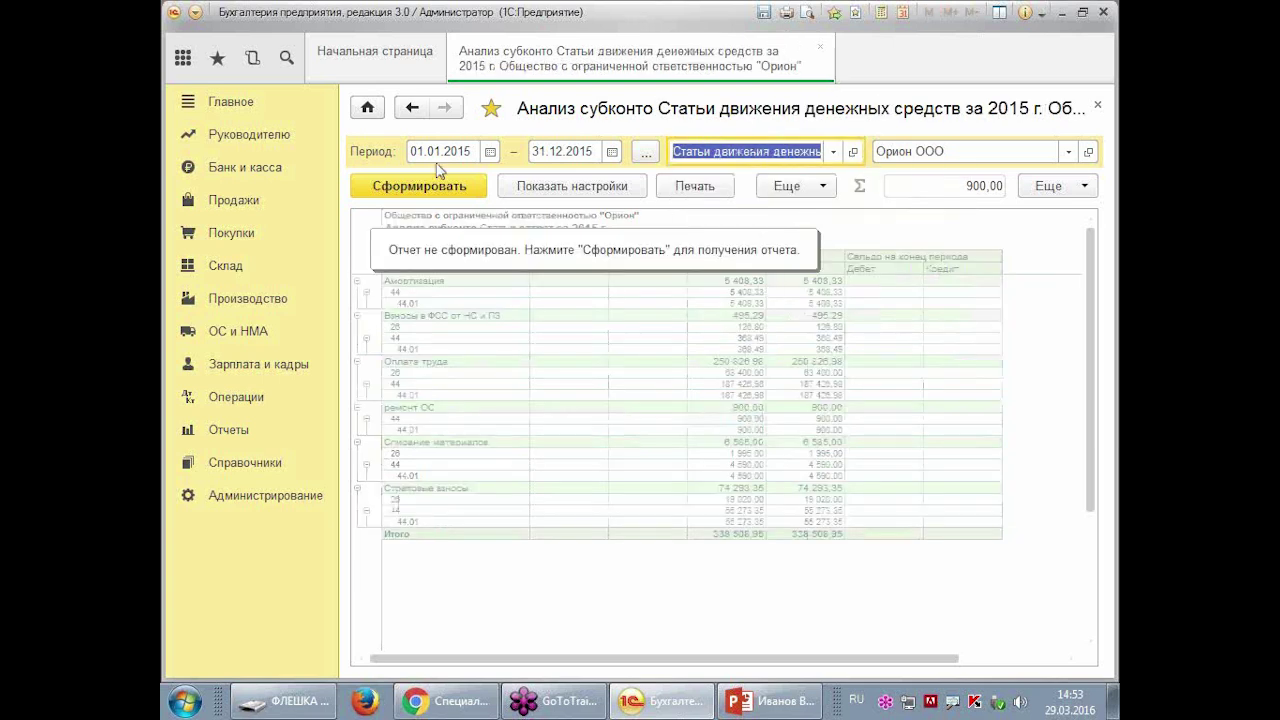
left_click(428, 186)
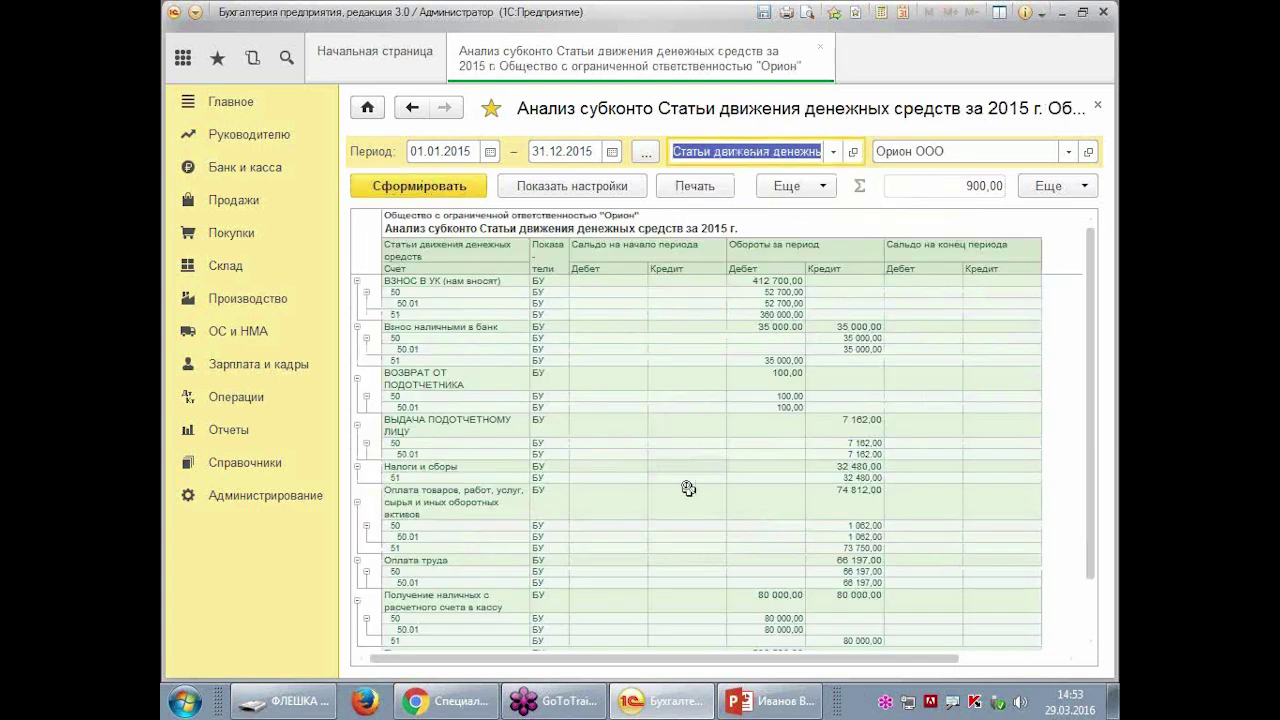
- Examine the subconto type Статьи движения денежных средств selected for the 2015 report and the layout of its turnover columns
left_click(694, 493)
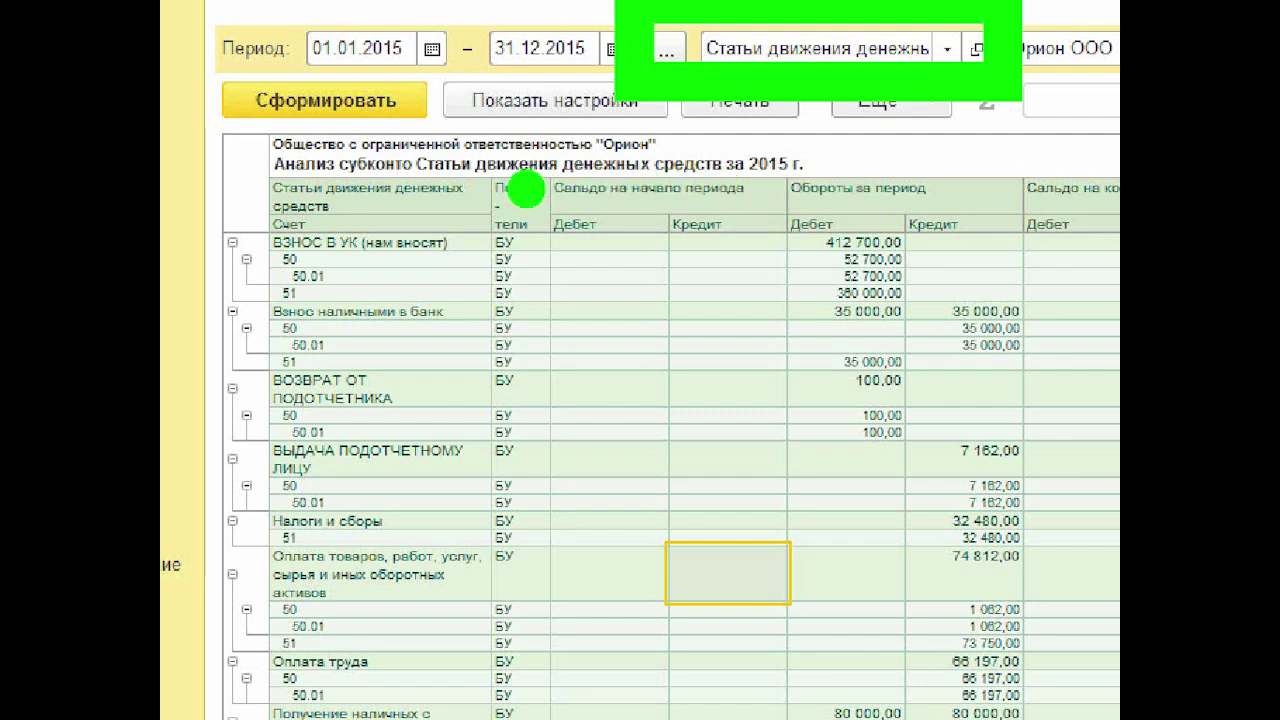
mouse_move(445, 75)
left_mouse_down()
mouse_move(365, 200)
mouse_move(490, 195)
left_mouse_up()
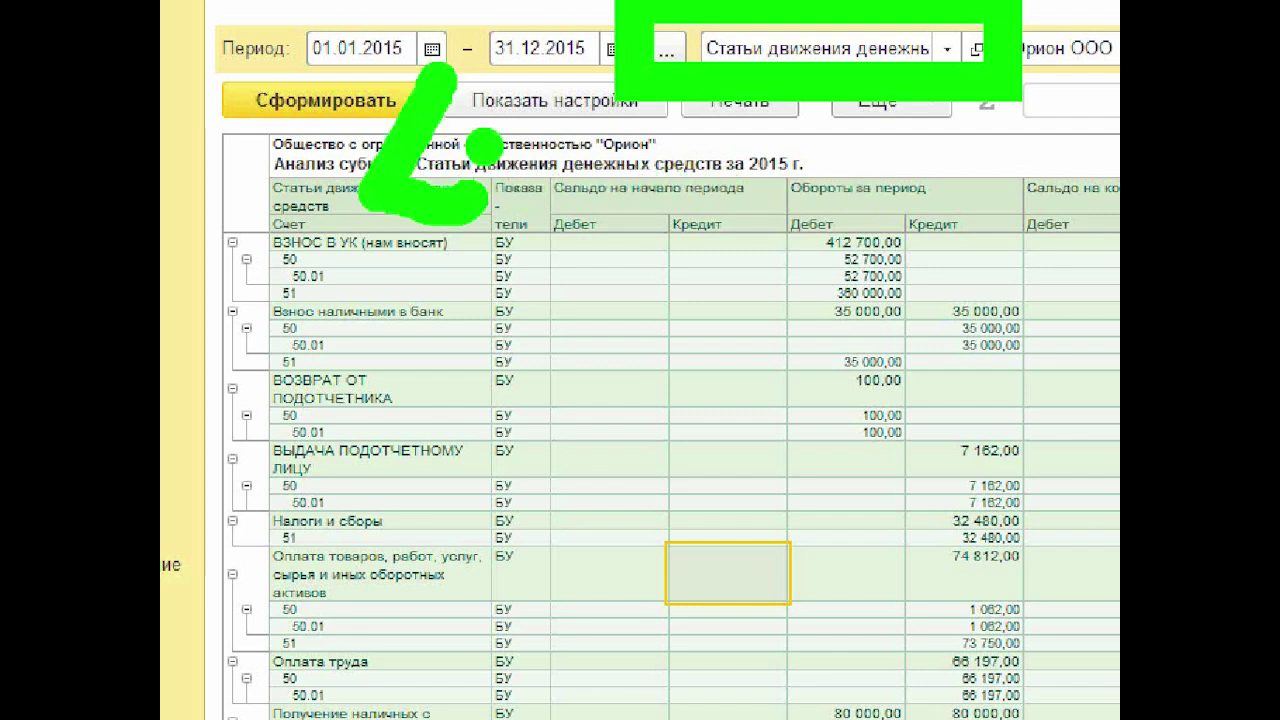
left_click_drag(470, 135, 430, 300)
mouse_move(575, 165)
left_mouse_down()
mouse_move(630, 242)
mouse_move(600, 150)
left_mouse_up()
mouse_move(750, 180)
left_mouse_down()
mouse_move(785, 255)
mouse_move(760, 140)
left_mouse_up()
mouse_move(905, 120)
left_mouse_down()
mouse_move(875, 250)
mouse_move(860, 140)
mouse_move(825, 160)
mouse_move(830, 172)
left_mouse_up()
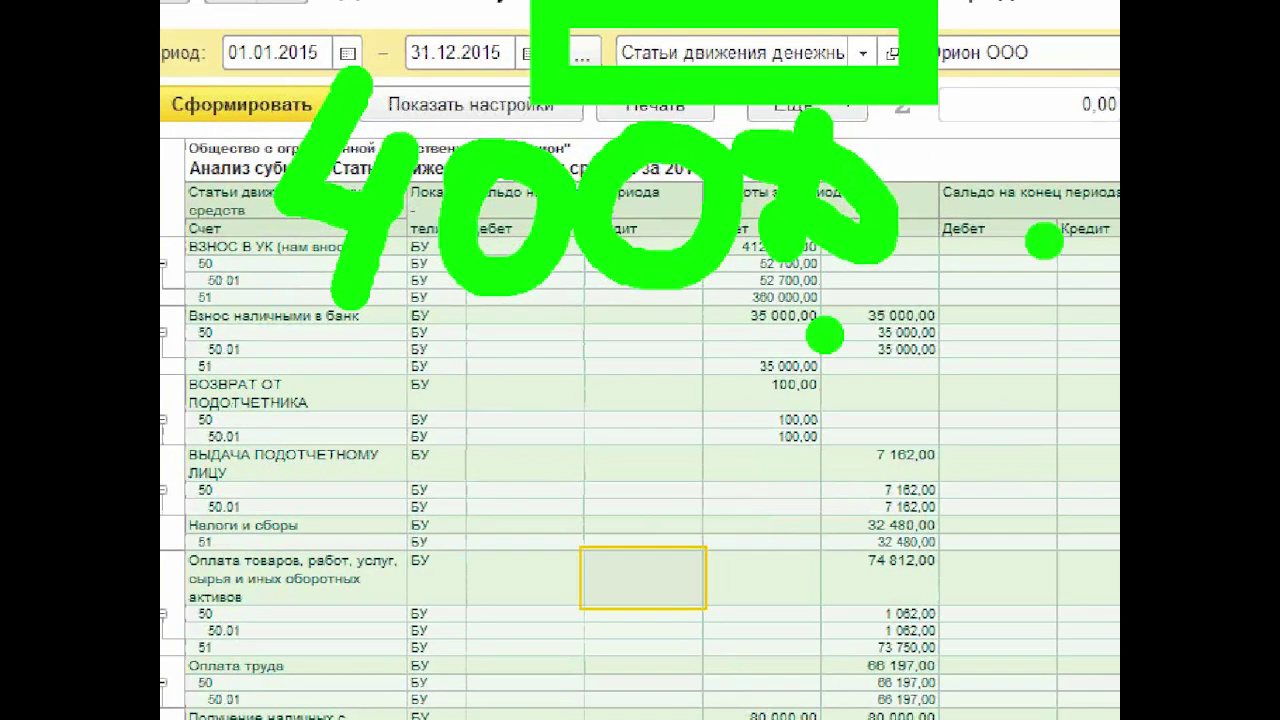
left_click_drag(1040, 125, 1005, 235)
left_click_drag(870, 120, 1010, 230)
mouse_move(1060, 115)
left_mouse_down()
mouse_move(1100, 225)
mouse_move(870, 335)
mouse_move(255, 298)
left_mouse_up()
- Examine the list of cash flow items and the debit turnovers of ВЗНОС В УК (нам вносят) on accounts 50 and 51
left_click(312, 516)
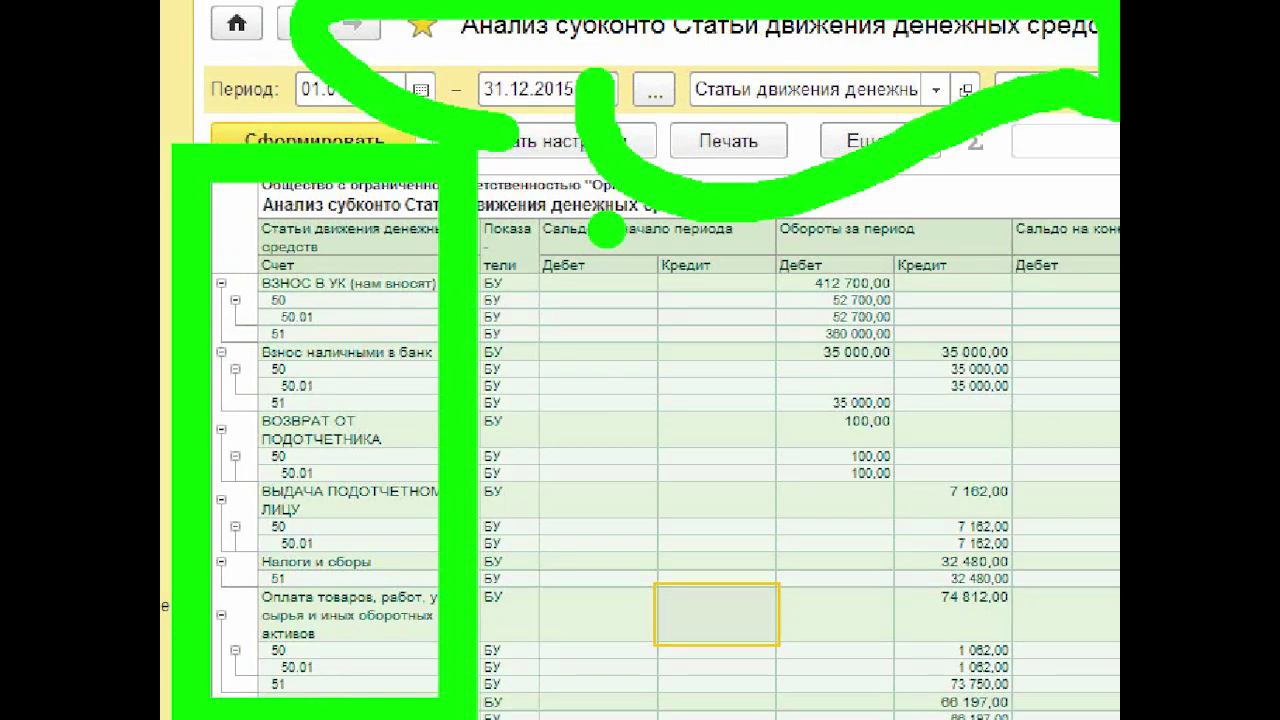
key("r")
left_click_drag(209, 234, 493, 326)
left_click_drag(543, 286, 638, 262)
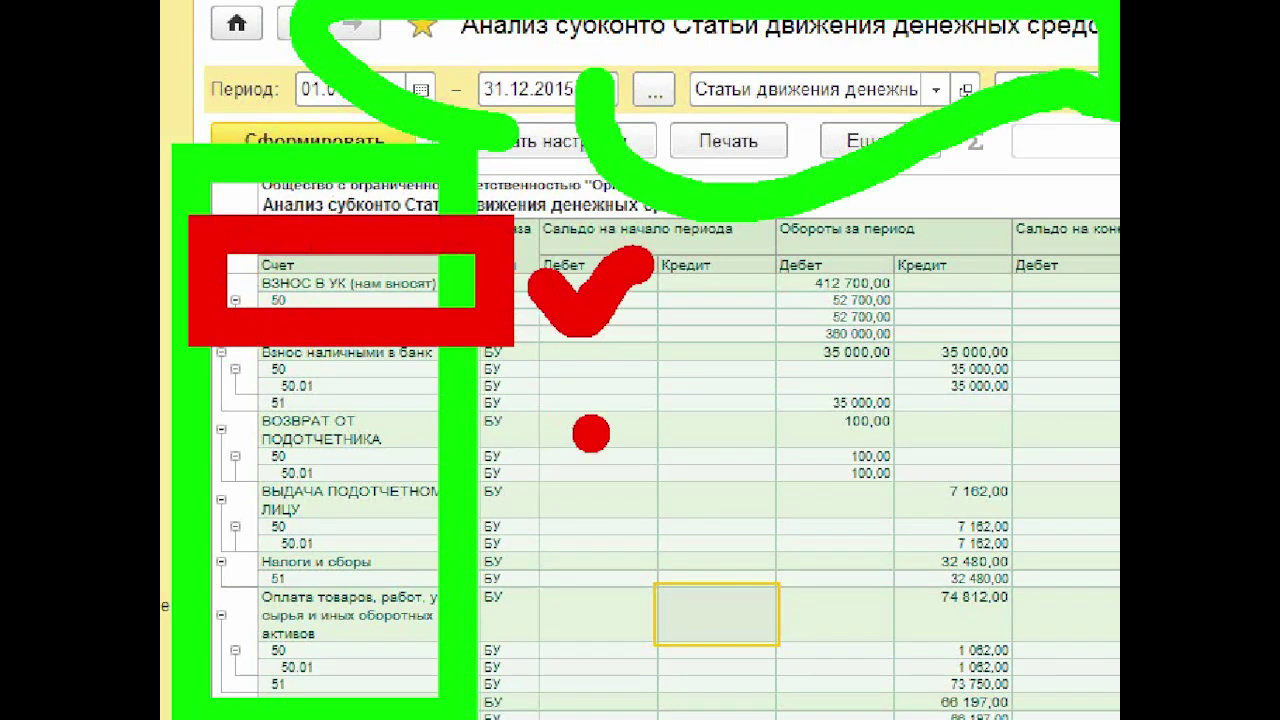
mouse_move(903, 232)
left_mouse_down()
mouse_move(963, 284)
mouse_move(905, 232)
left_mouse_up()
left_click_drag(800, 35, 765, 140)
mouse_move(800, 40)
left_mouse_down()
mouse_move(850, 15)
mouse_move(862, 25)
left_mouse_up()
left_click_drag(873, 80, 950, 185)
mouse_move(965, 60)
left_mouse_down()
mouse_move(985, 165)
mouse_move(1088, 150)
left_mouse_up()
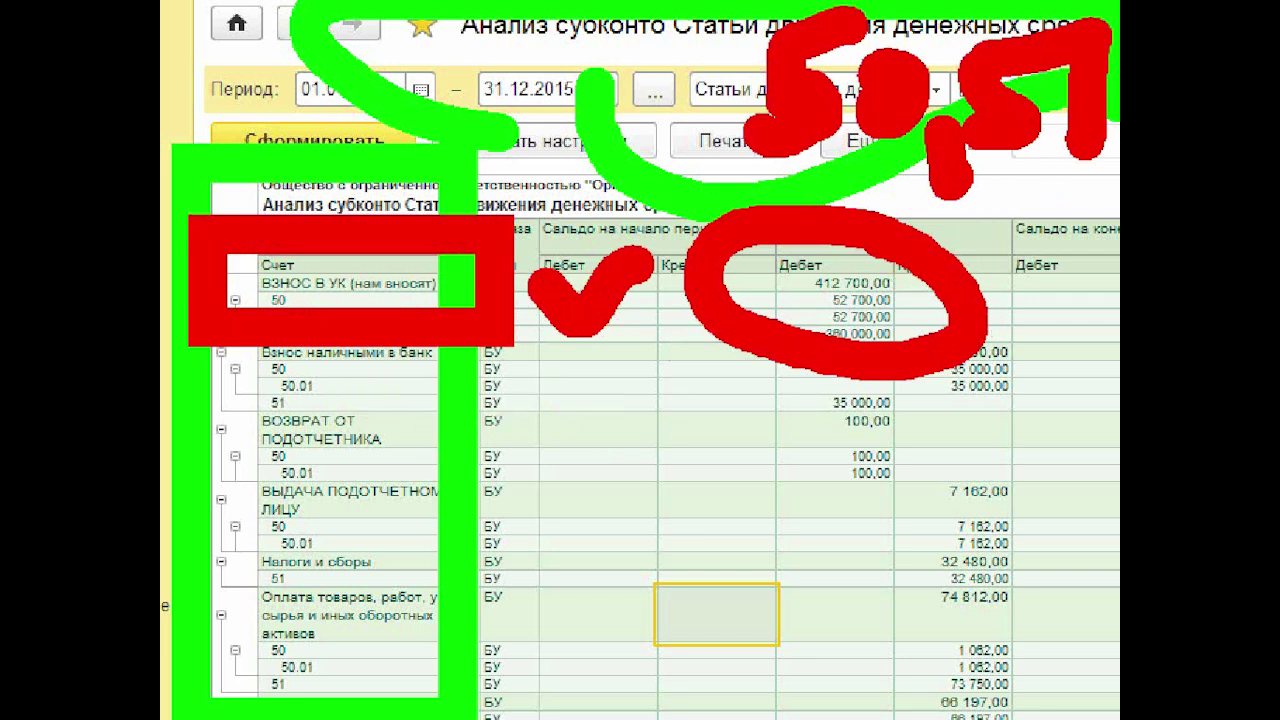
key("Escape")
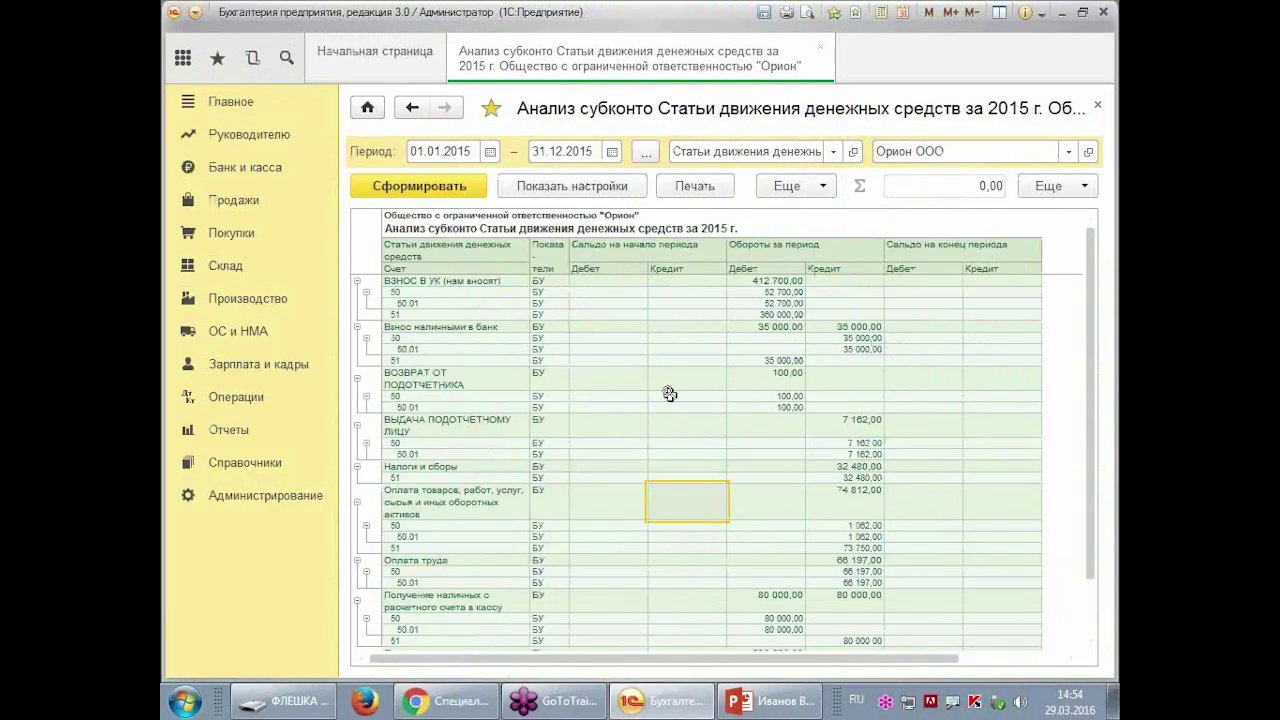
- Examine the credit turnover of the item Взнос наличными в банк on account 50
key("ctrl+1")
scroll(747, 391, "down", 2)
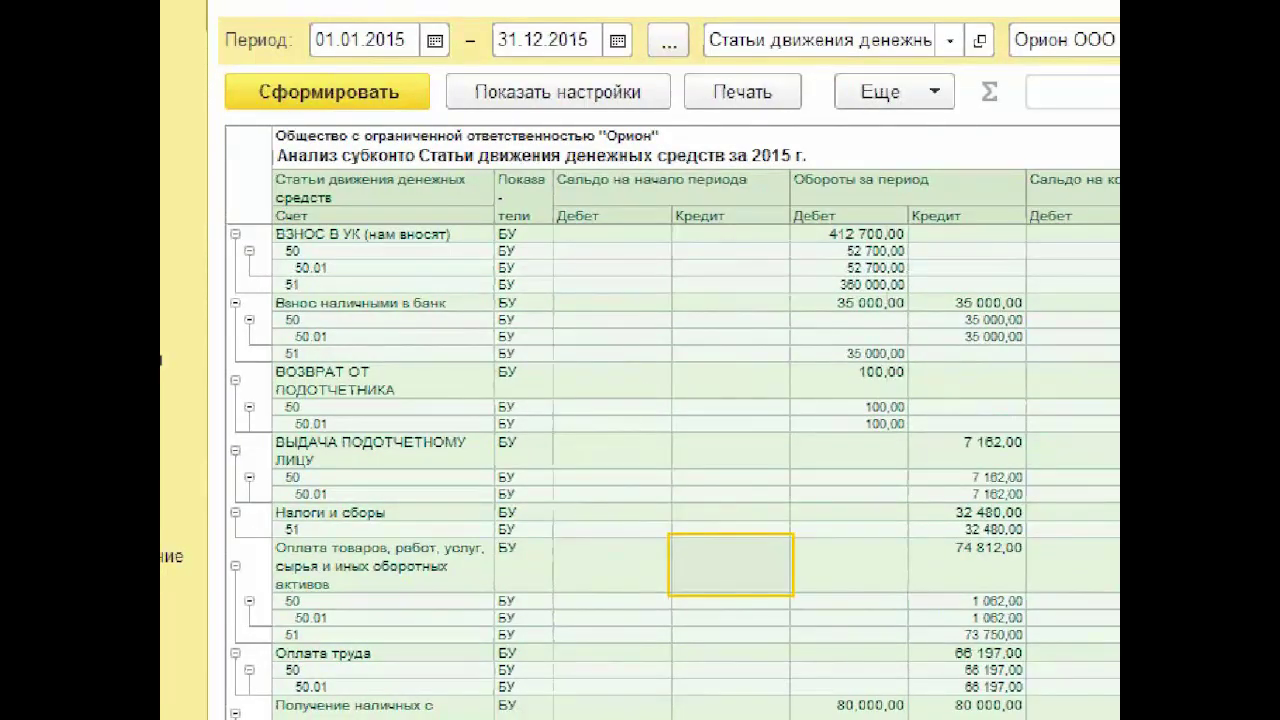
left_click_drag(917, 273, 1075, 376)
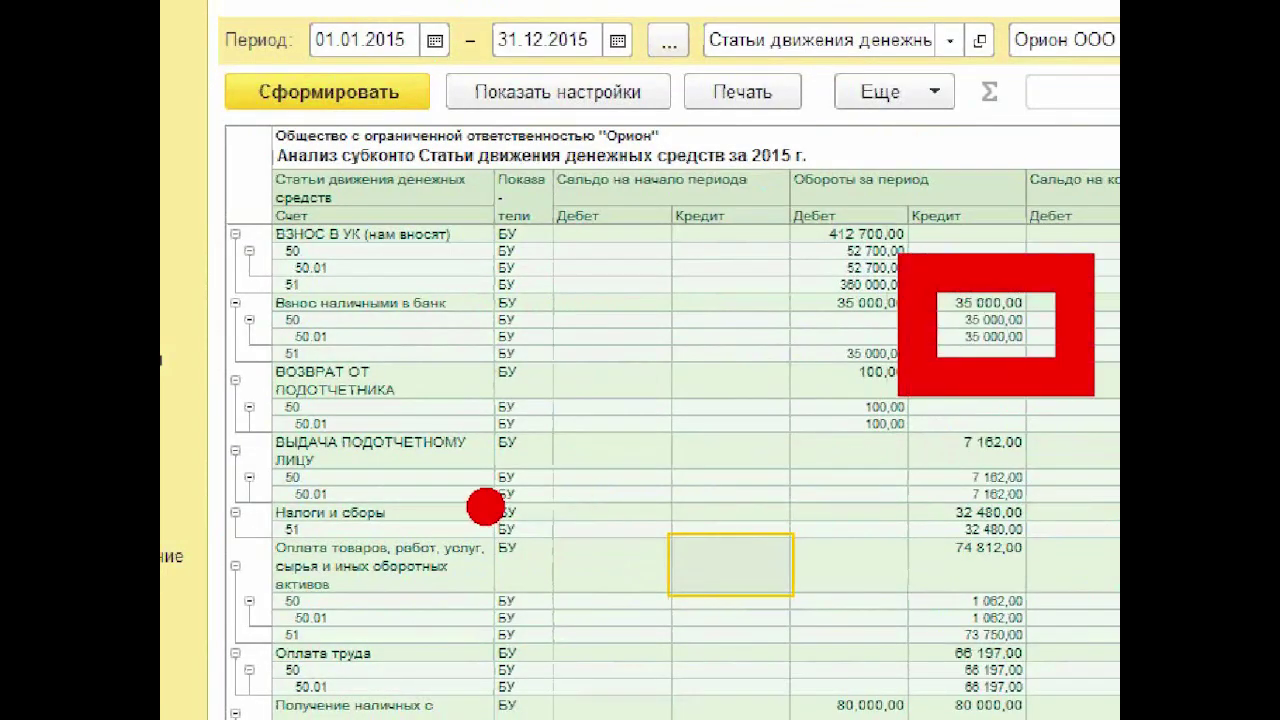
scroll(514, 480, "up", 2)
key("Escape")
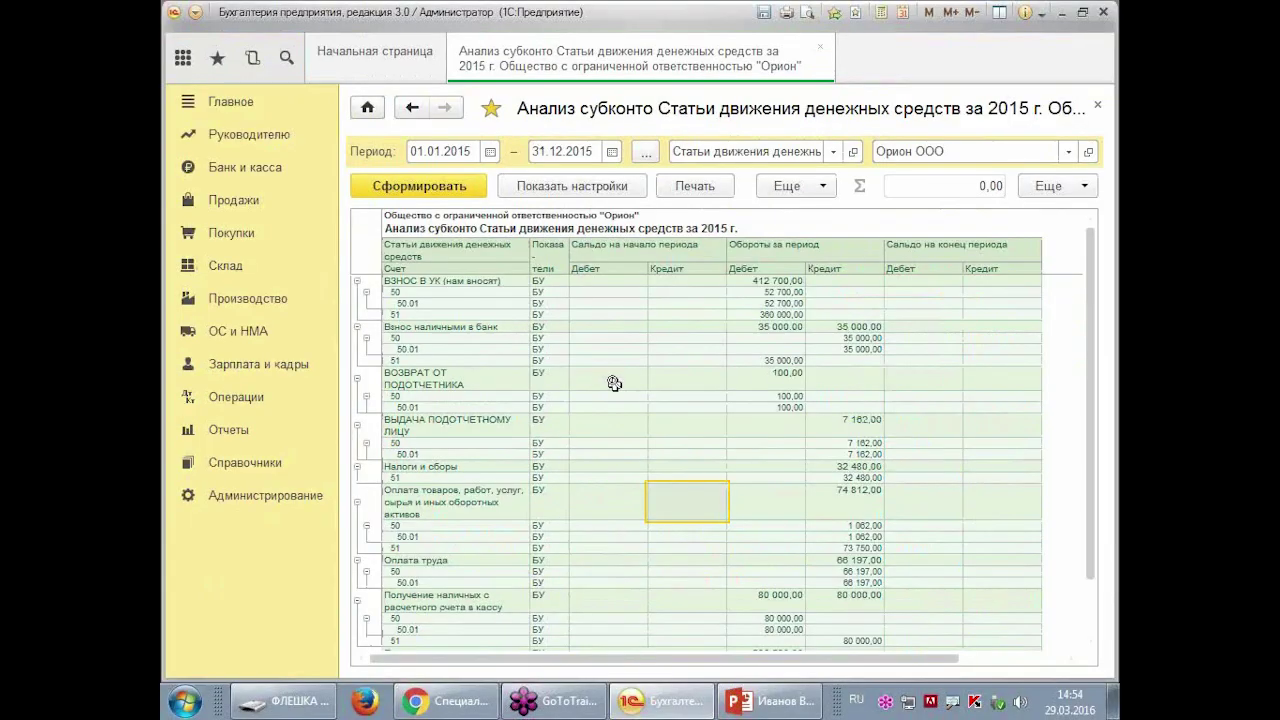
- Examine the item ВОЗВРАТ ОТ ПОДОТЧЕТНИКА and its debit turnover on account 50
key("ctrl+1")
left_click(891, 351)
mouse_move(778, 298)
left_mouse_down()
mouse_move(904, 366)
mouse_move(1095, 416)
left_mouse_up()
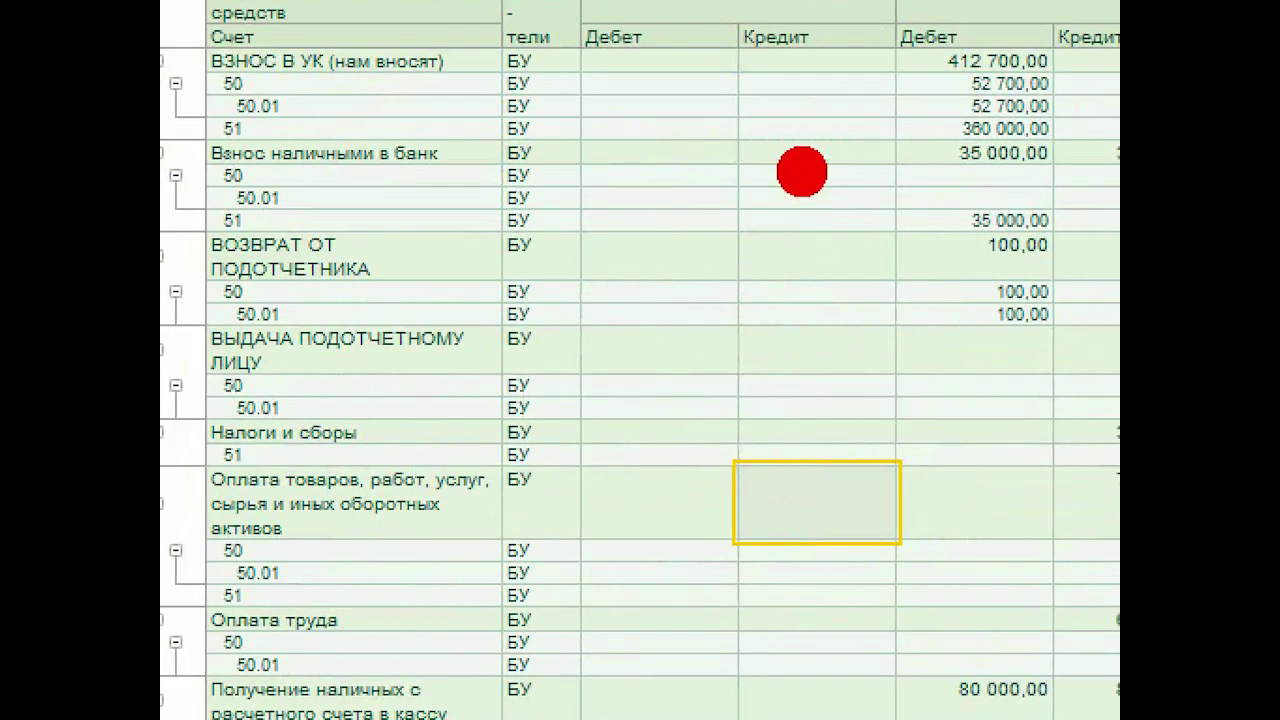
left_click_drag(686, 283, 781, 359)
left_click_drag(900, 262, 1034, 408)
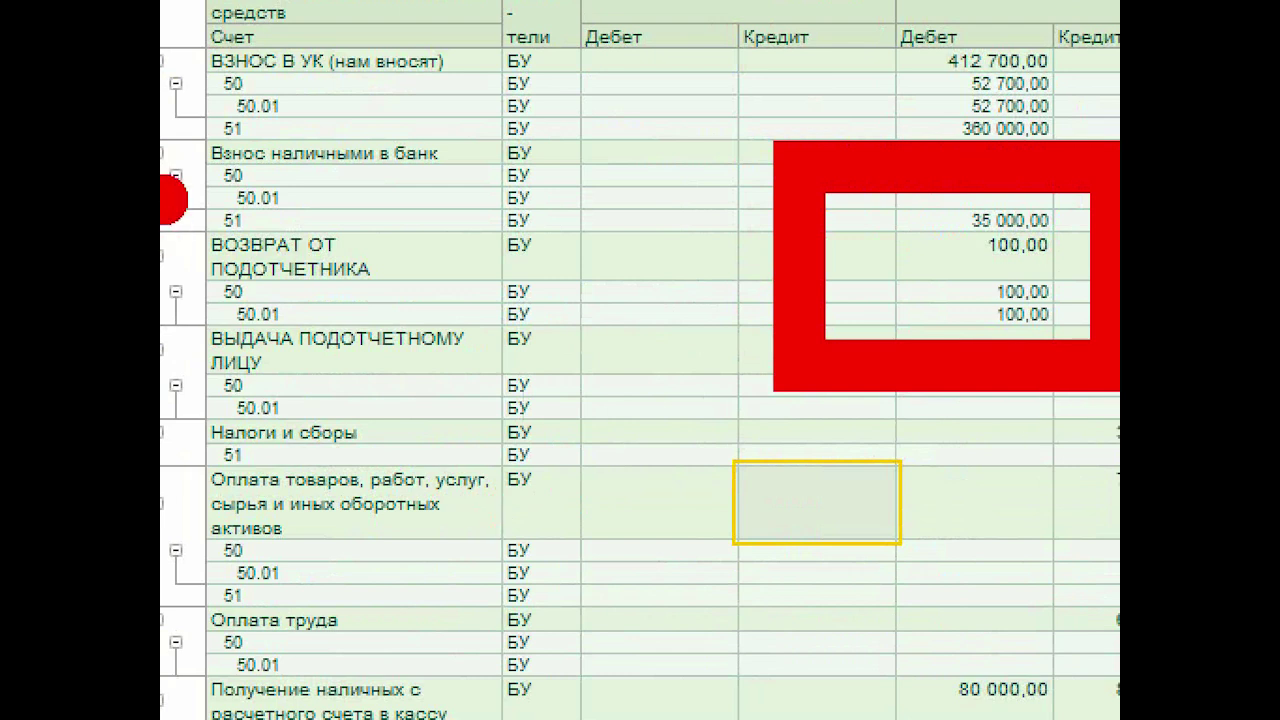
left_click_drag(171, 194, 505, 390)
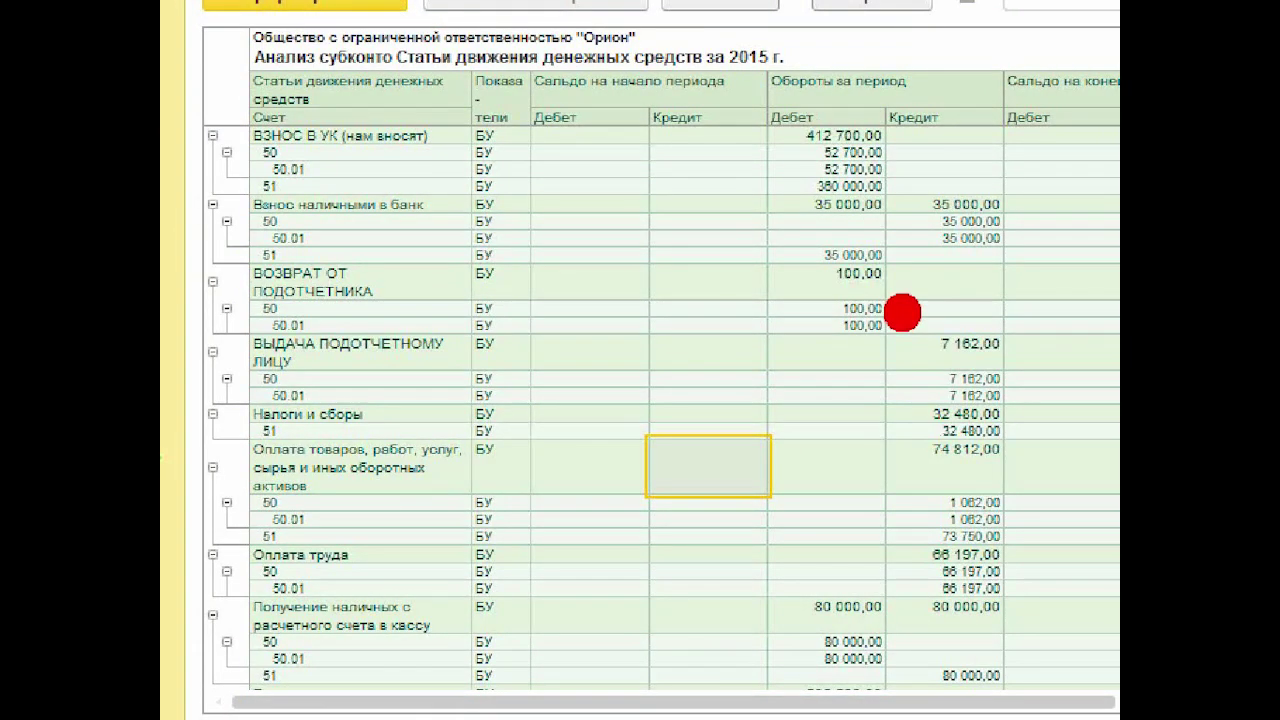
- Examine the credit turnovers of the items ВЫДАЧА ПОДОТЧЕТНОМУ ЛИЦУ and Налоги и сборы
left_click_drag(902, 312, 1055, 418)
mouse_move(977, 229)
left_mouse_down()
mouse_move(1050, 240)
mouse_move(1115, 228)
left_mouse_up()
mouse_move(815, 100)
left_mouse_down()
mouse_move(940, 52)
mouse_move(830, 140)
left_mouse_up()
left_click(619, 456)
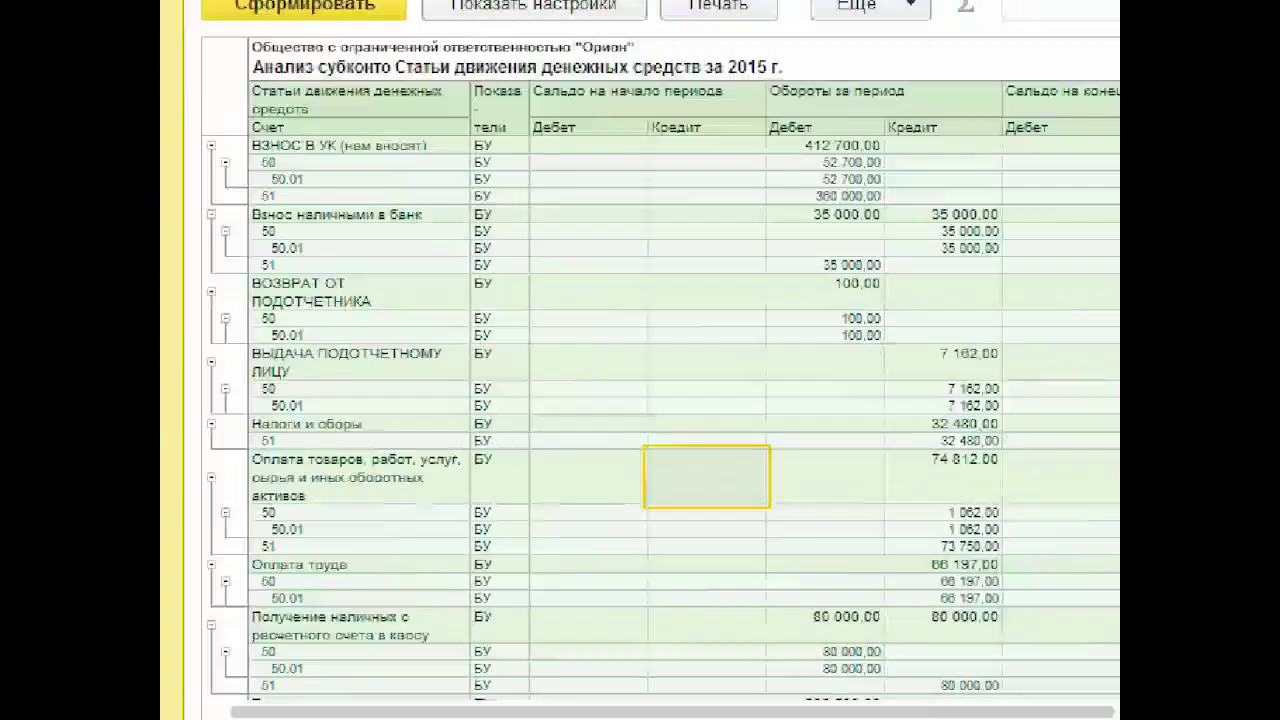
mouse_move(171, 371)
left_mouse_down()
mouse_move(243, 404)
mouse_move(1096, 483)
mouse_move(1061, 469)
left_mouse_up()
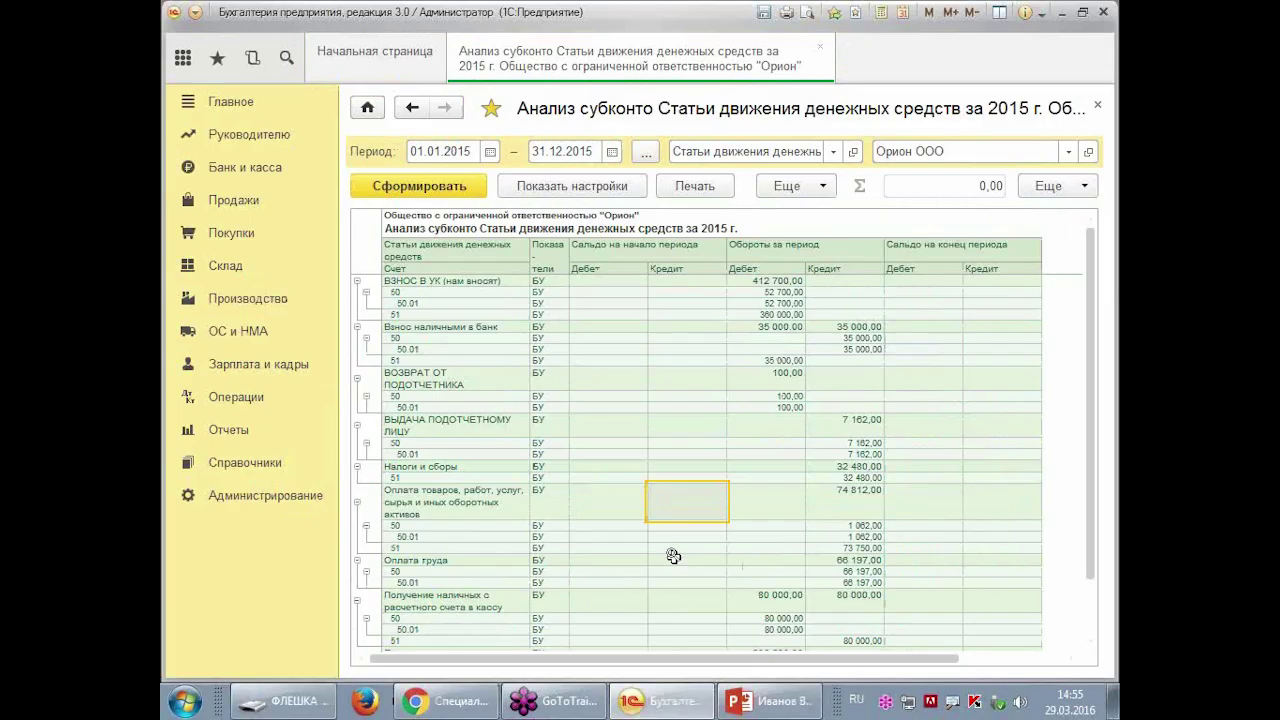
- Review the remaining cash flow items down to the Итого row of the report
left_click(820, 518)
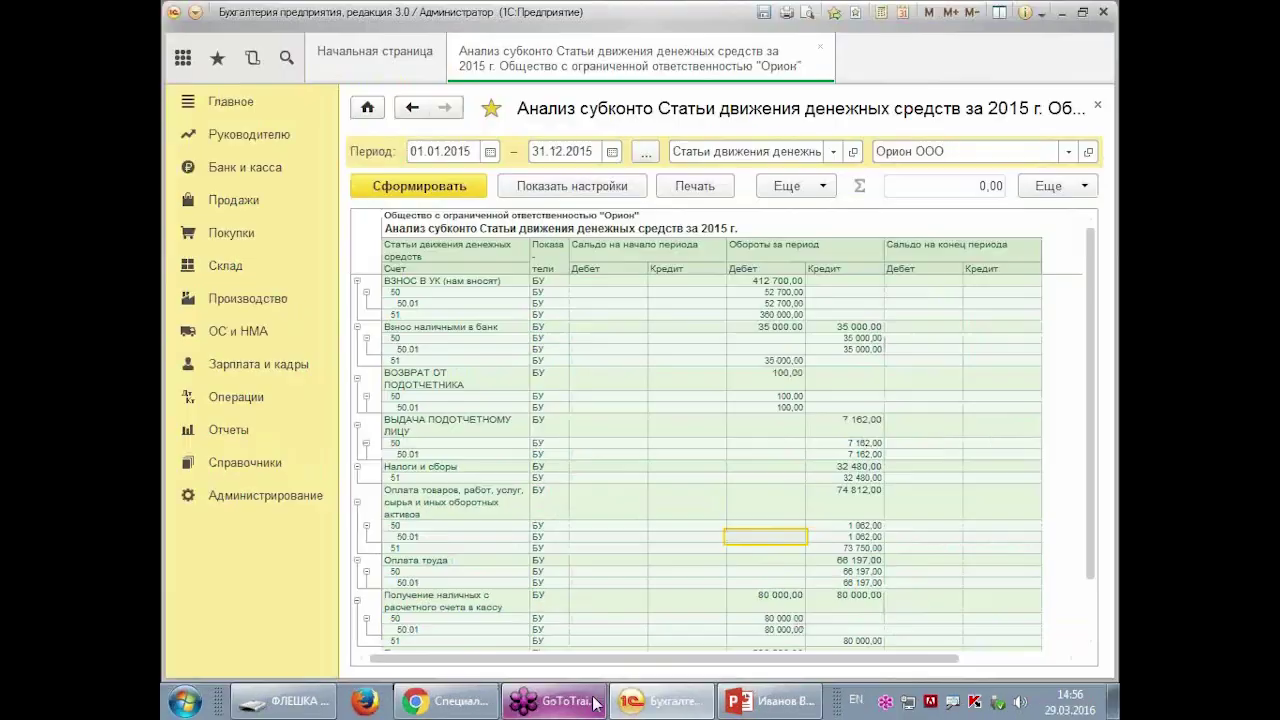
scroll(656, 598, "down", 5)
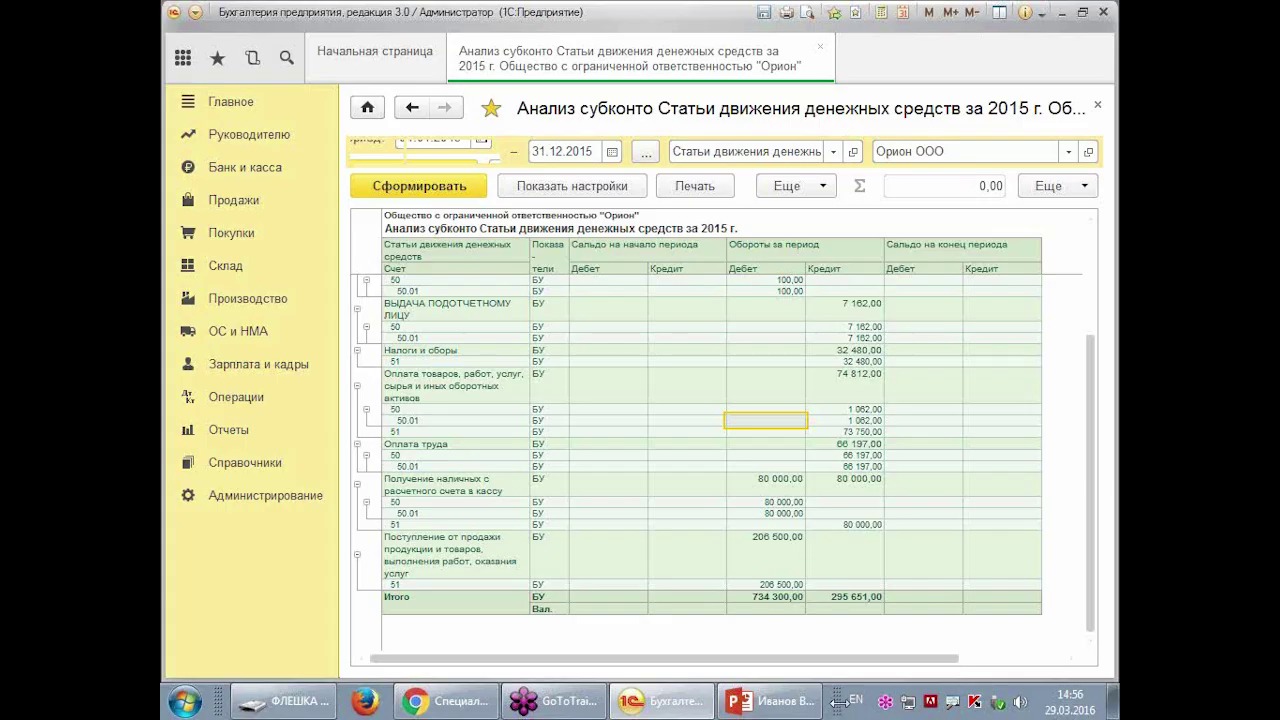
left_click(845, 566)
- Clear the cash flow item in the 10.10.2015 cash receipt behind the account 50 turnover of ВЗНОС В УК (нам вносят), and open its accounting entries
scroll(850, 560, "up", 3)
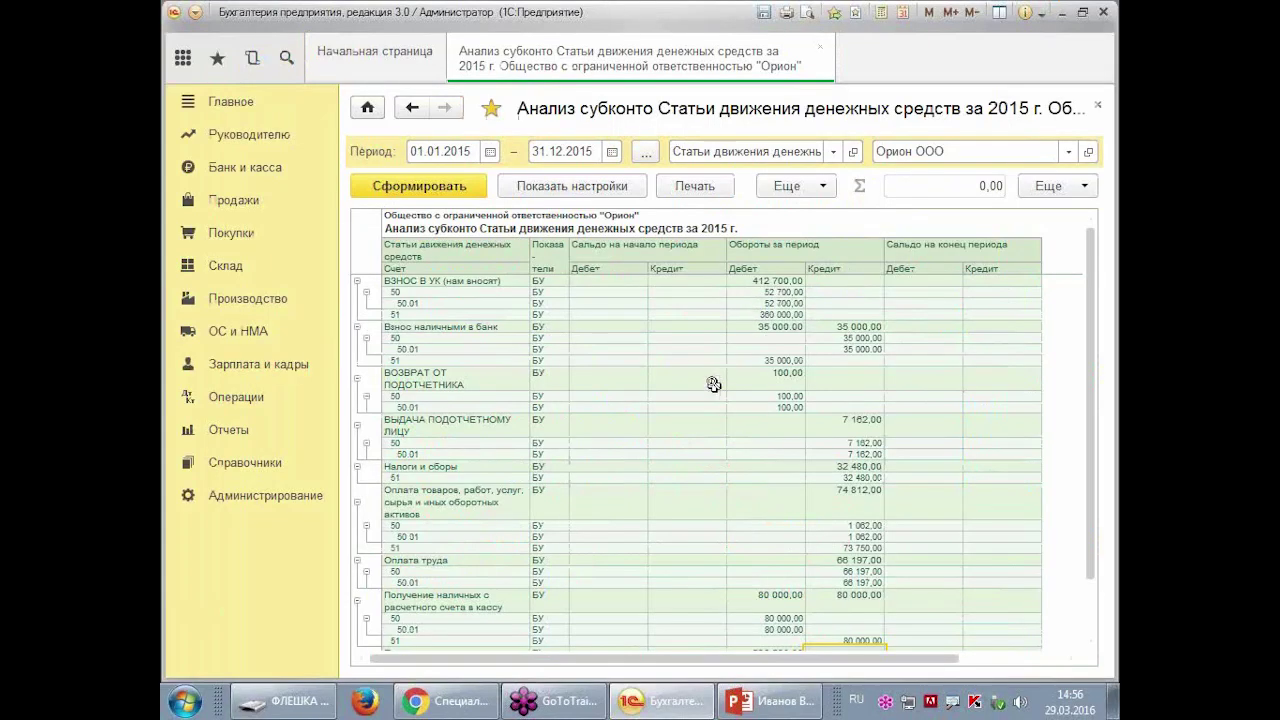
left_click(762, 291)
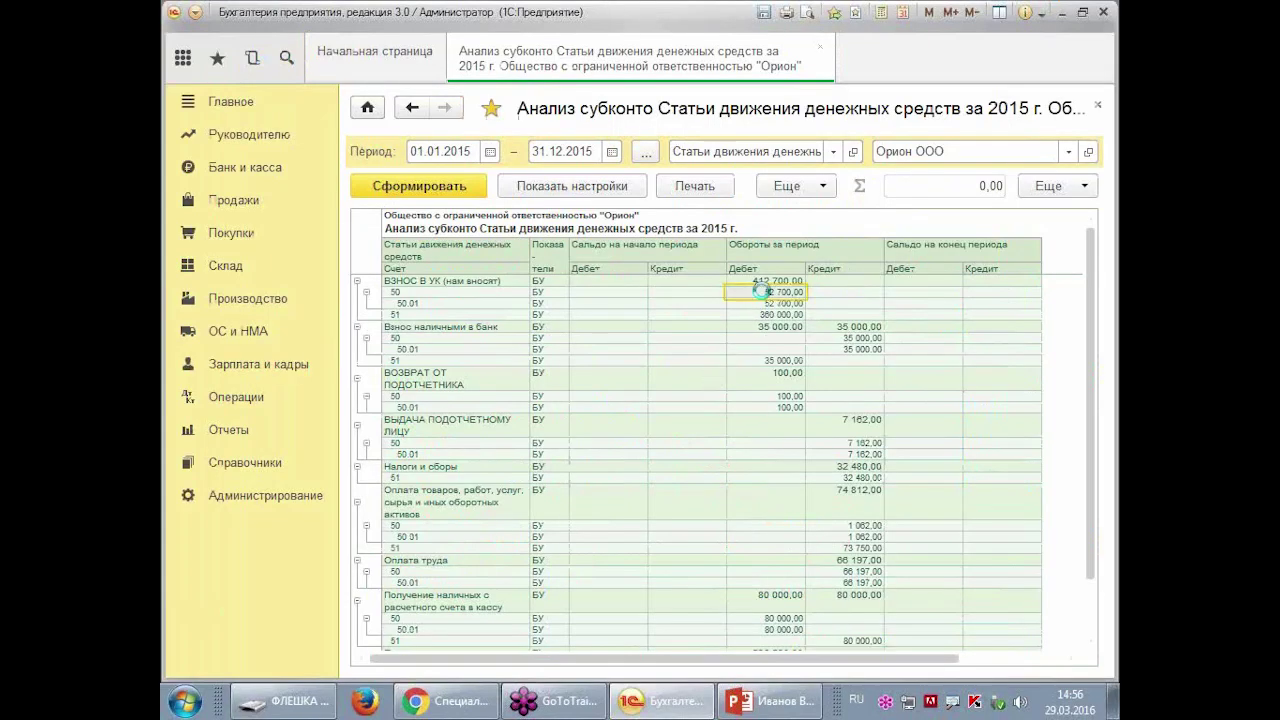
double_click(762, 291)
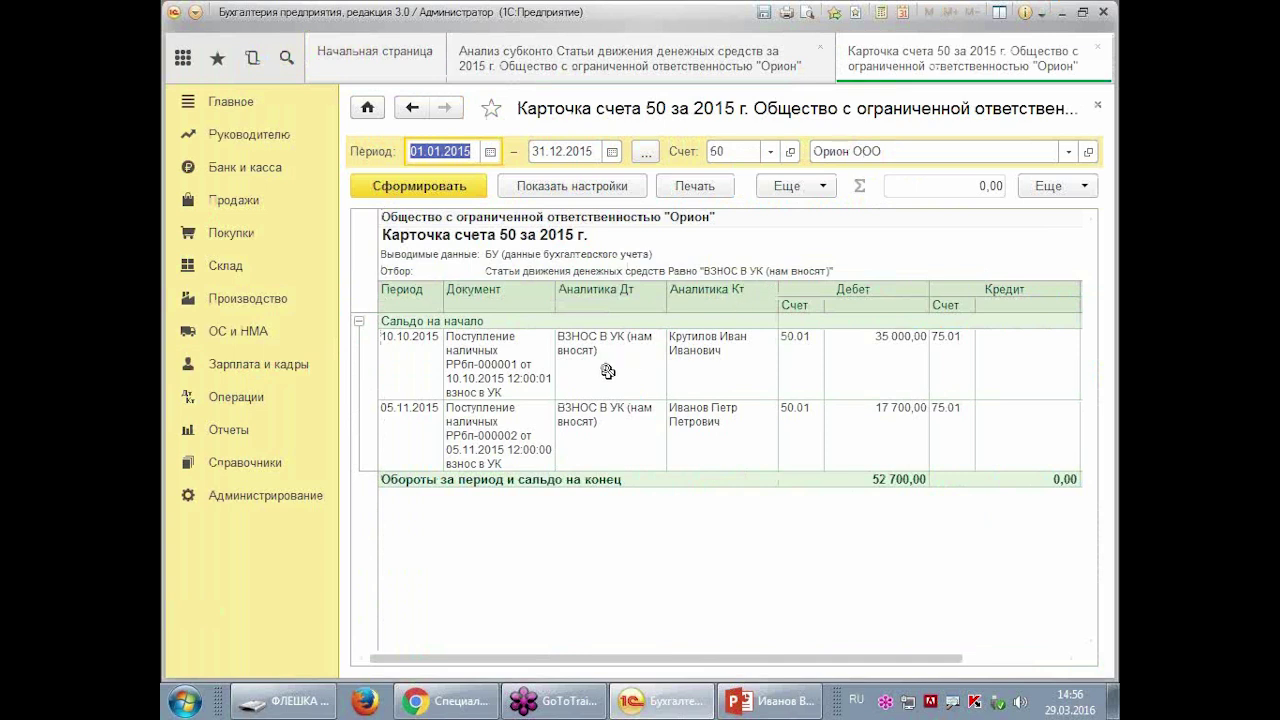
left_click(608, 370)
left_click(631, 403)
key("BackSpace")
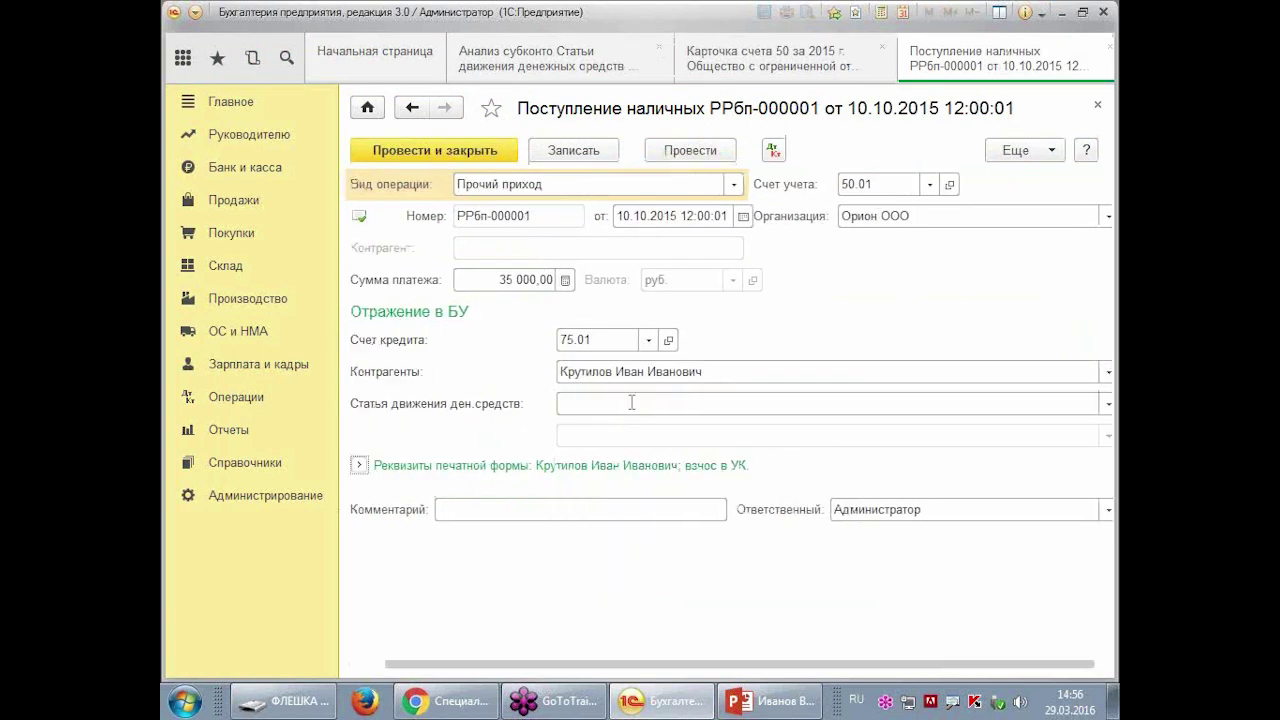
left_click(773, 151)
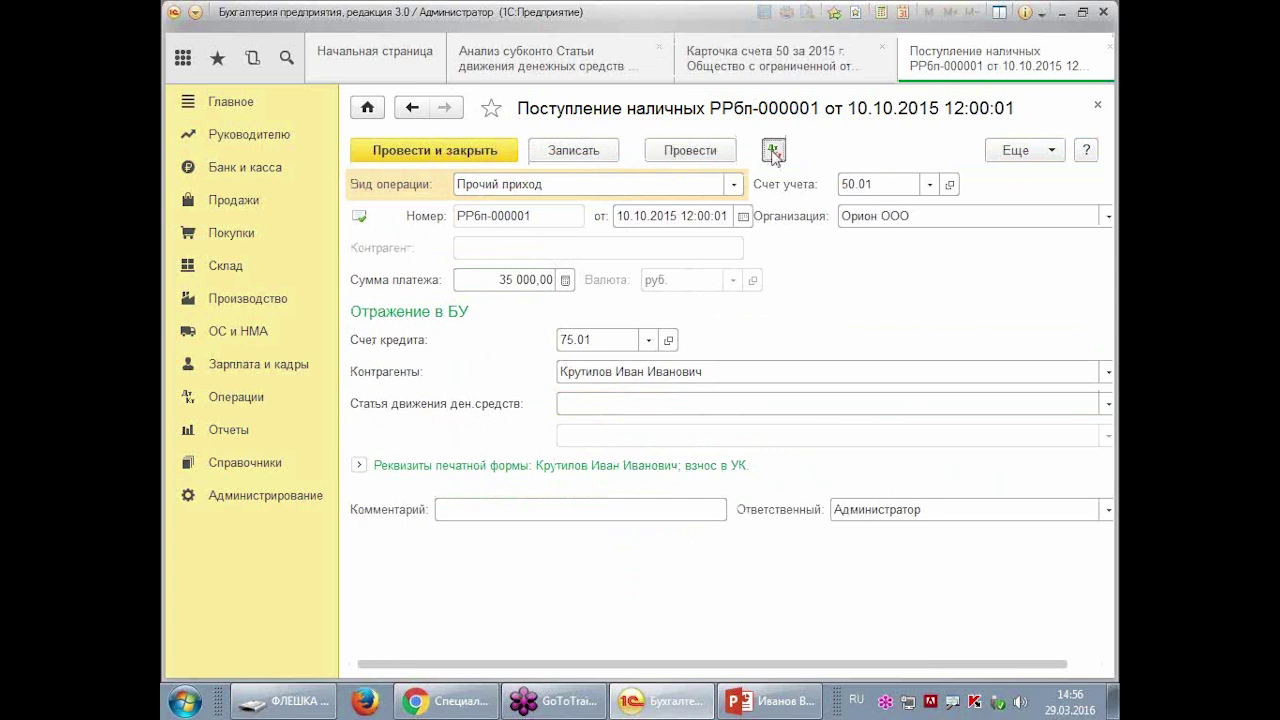
left_click(772, 150)
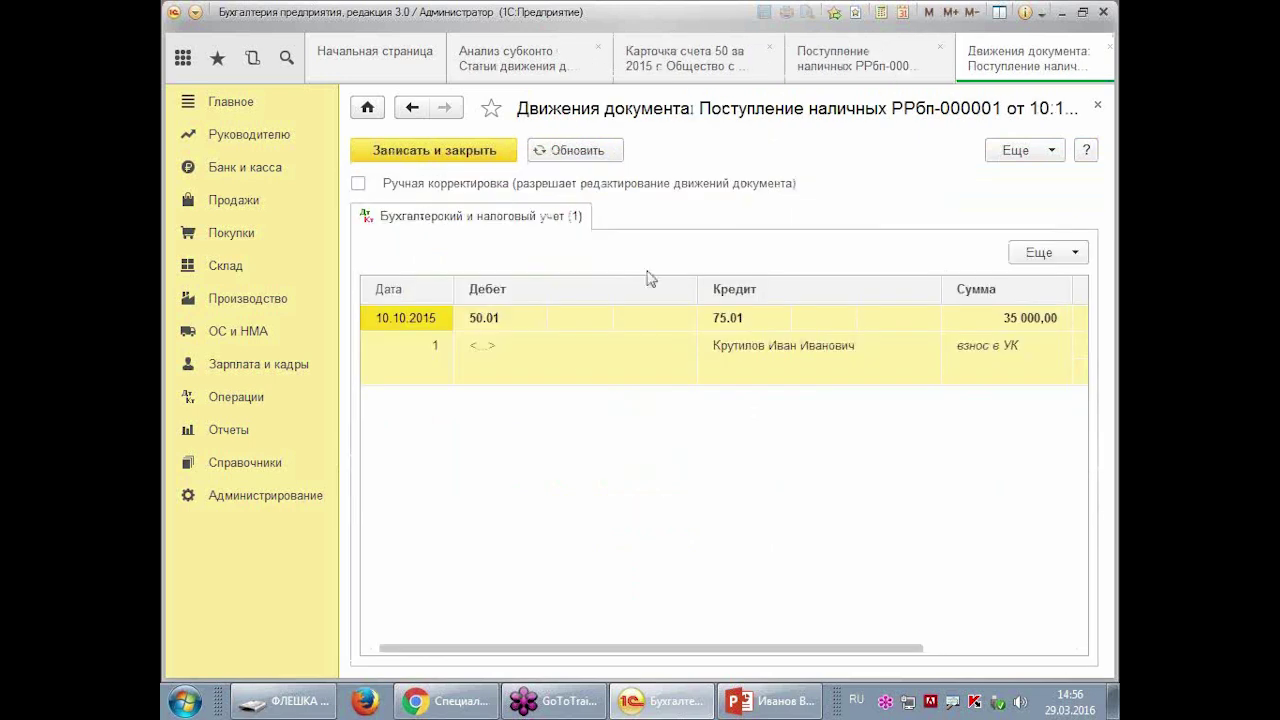
- Examine the debit analytics of account 50.01 in the cash receipt's accounting entry
mouse_move(410, 350)
left_mouse_down()
mouse_move(502, 418)
mouse_move(607, 385)
left_mouse_up()
left_click_drag(602, 300, 637, 243)
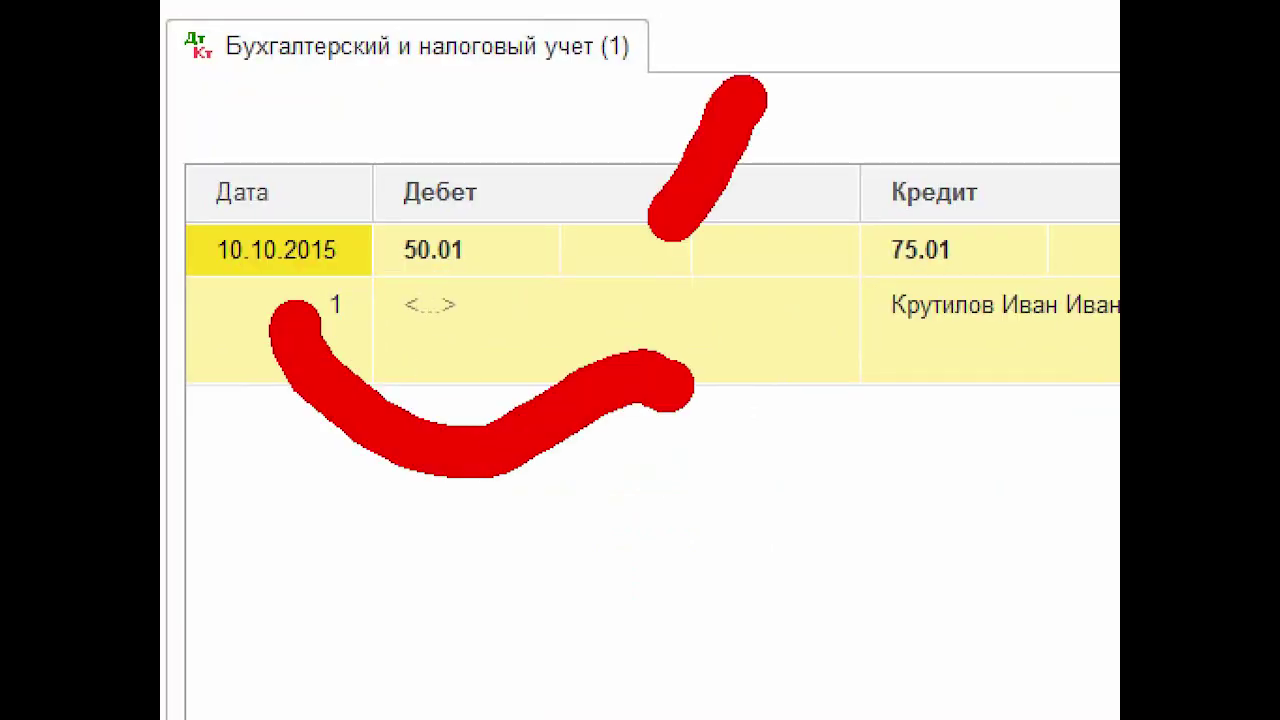
left_click_drag(558, 148, 590, 280)
mouse_move(686, 640)
left_mouse_down()
mouse_move(612, 470)
mouse_move(740, 540)
left_mouse_up()
key("Escape")
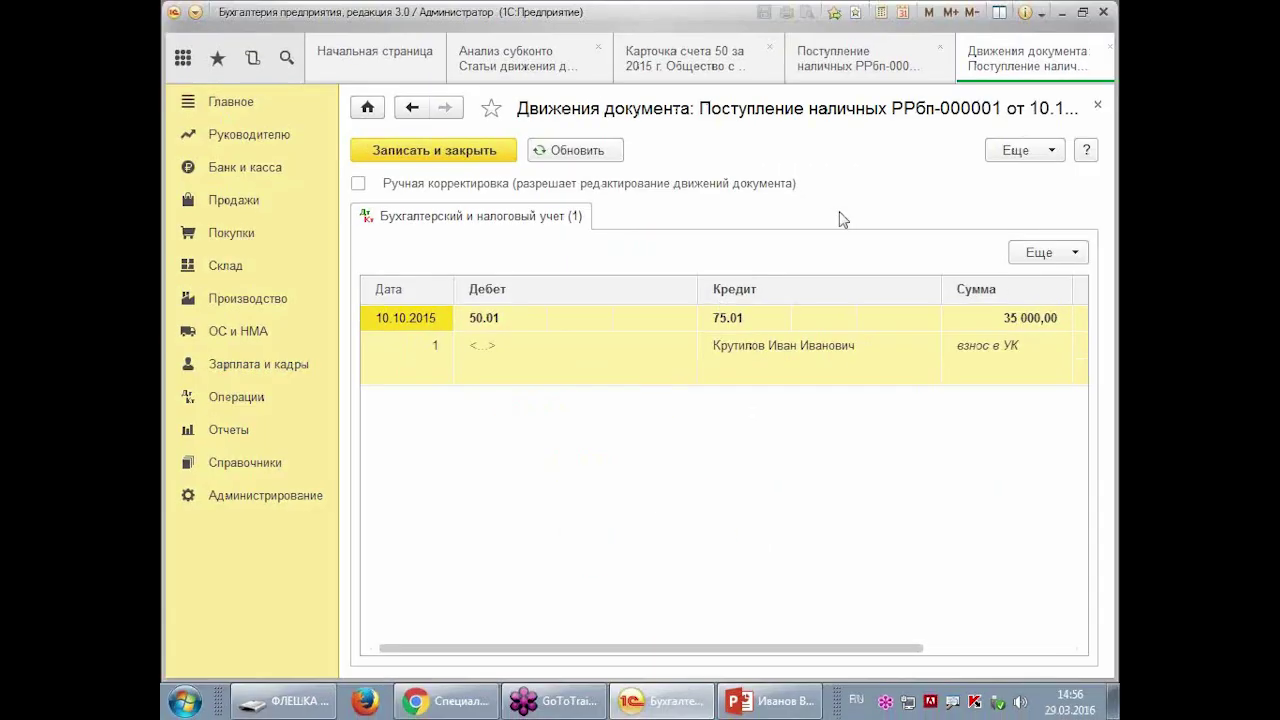
- Return to the subconto analysis by cash flow items and regenerate it
left_click(688, 68)
left_click(500, 58)
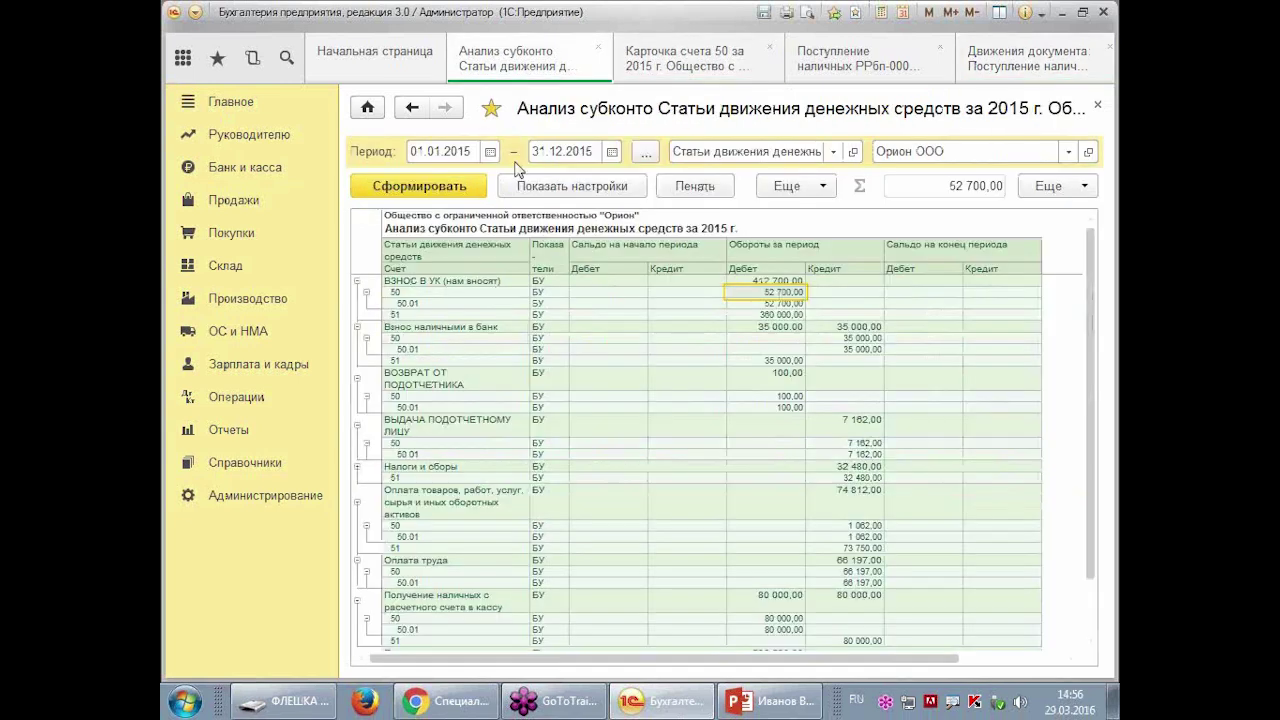
left_click(459, 179)
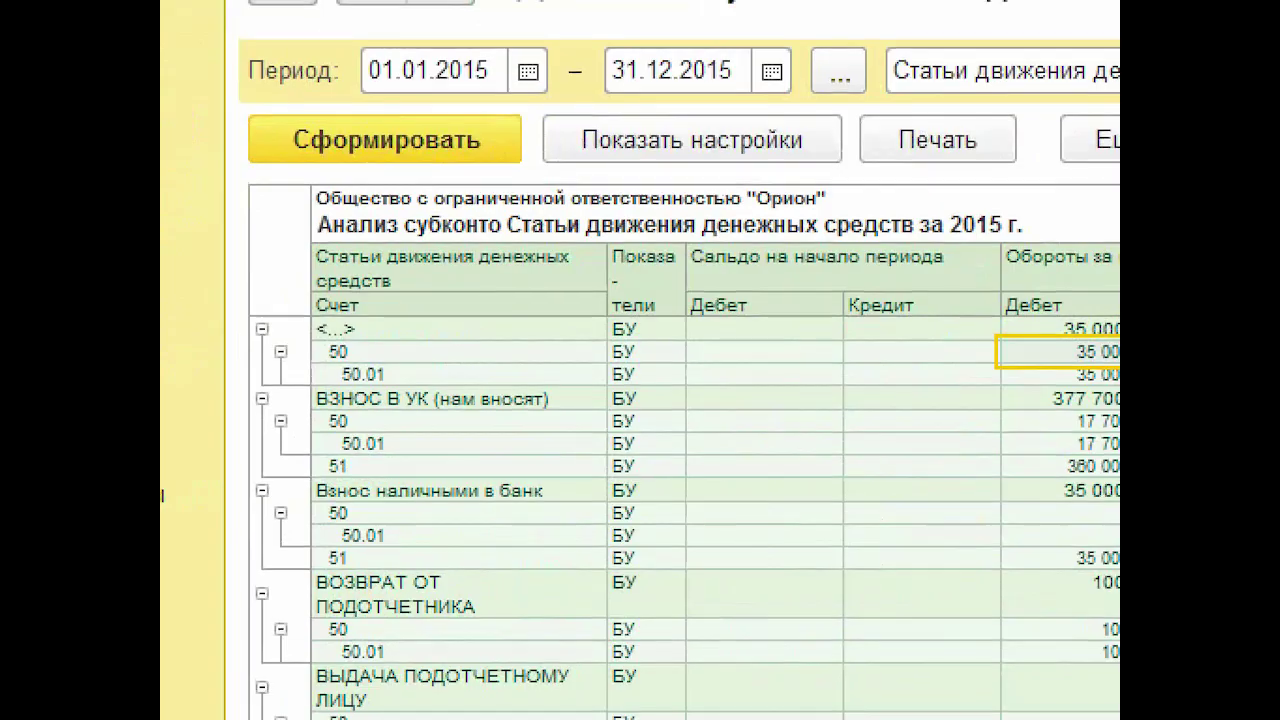
- Examine the <...> row for movements without a cash flow item and compare it with ВЗНОС В УК (нам вносят)
mouse_move(202, 212)
left_mouse_down()
mouse_move(357, 386)
mouse_move(668, 486)
left_mouse_up()
left_click_drag(462, 40, 655, 2)
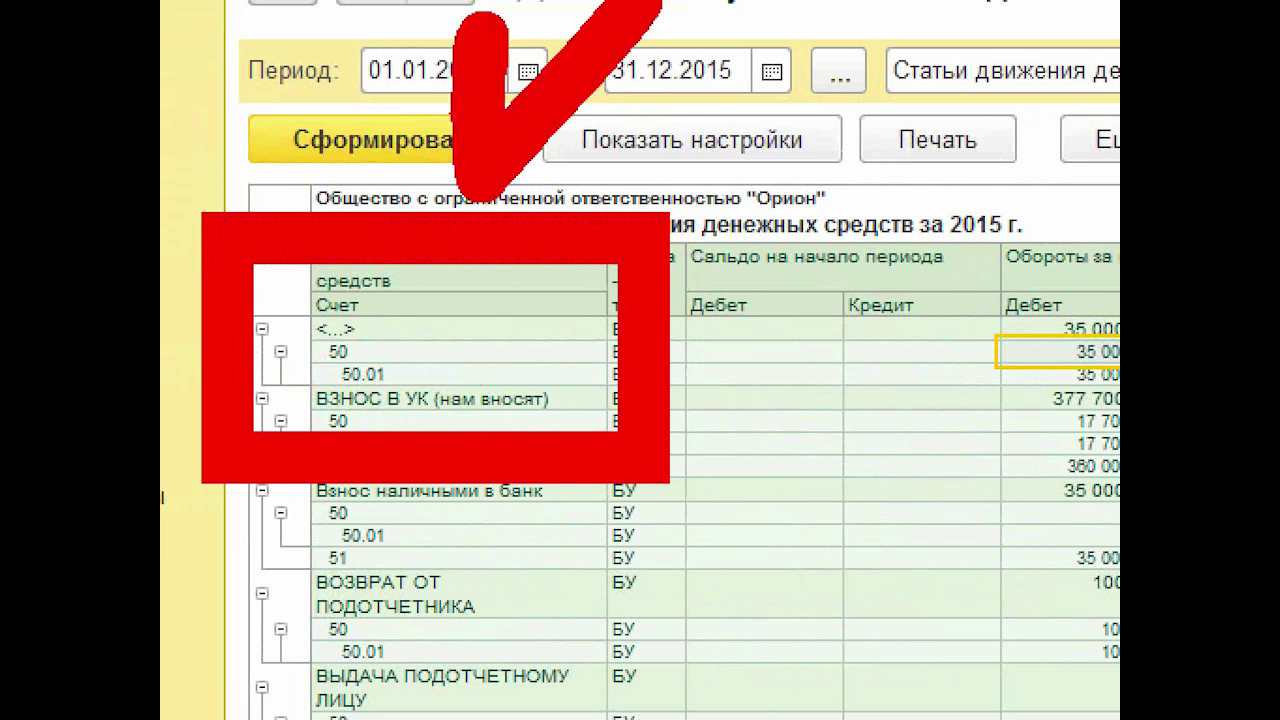
left_click_drag(465, 190, 668, 198)
left_click_drag(1100, 60, 785, 315)
left_click_drag(800, 200, 860, 345)
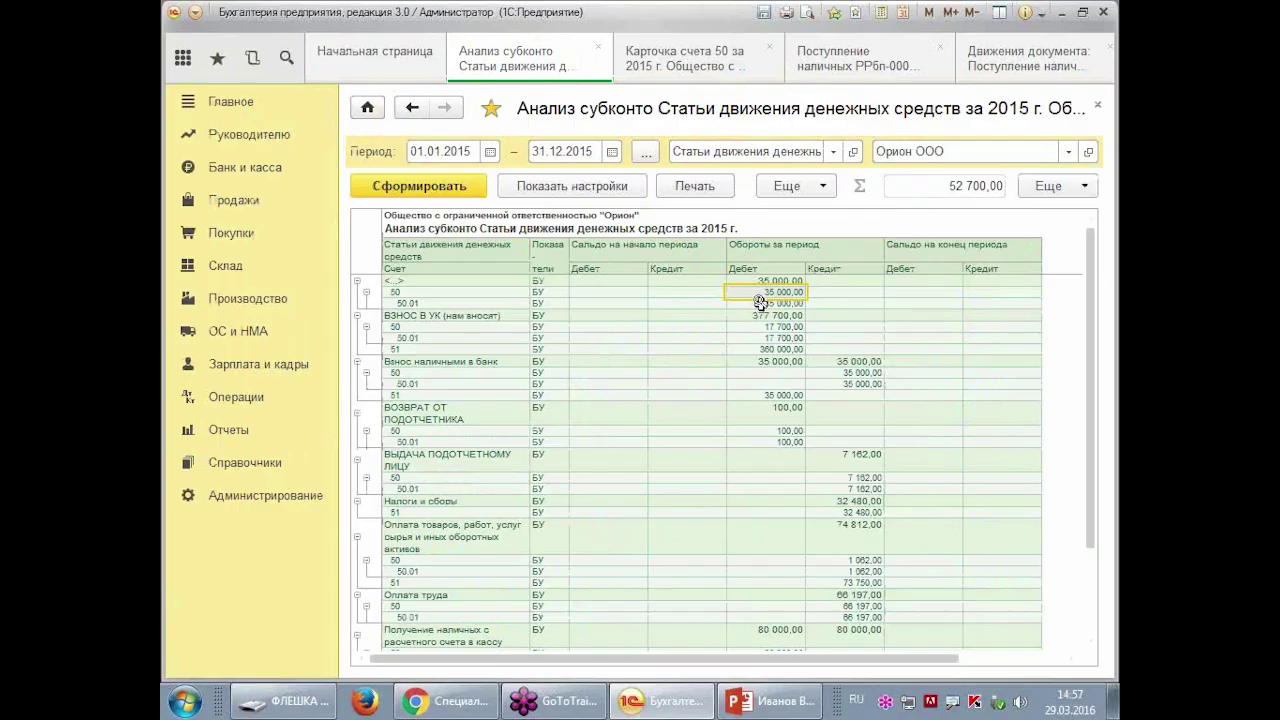
- Set the cash flow item to ВЗНОС В УК (нам вносят) in the cash receipt behind the <...> row, post it, and regenerate the subconto analysis
double_click(758, 303)
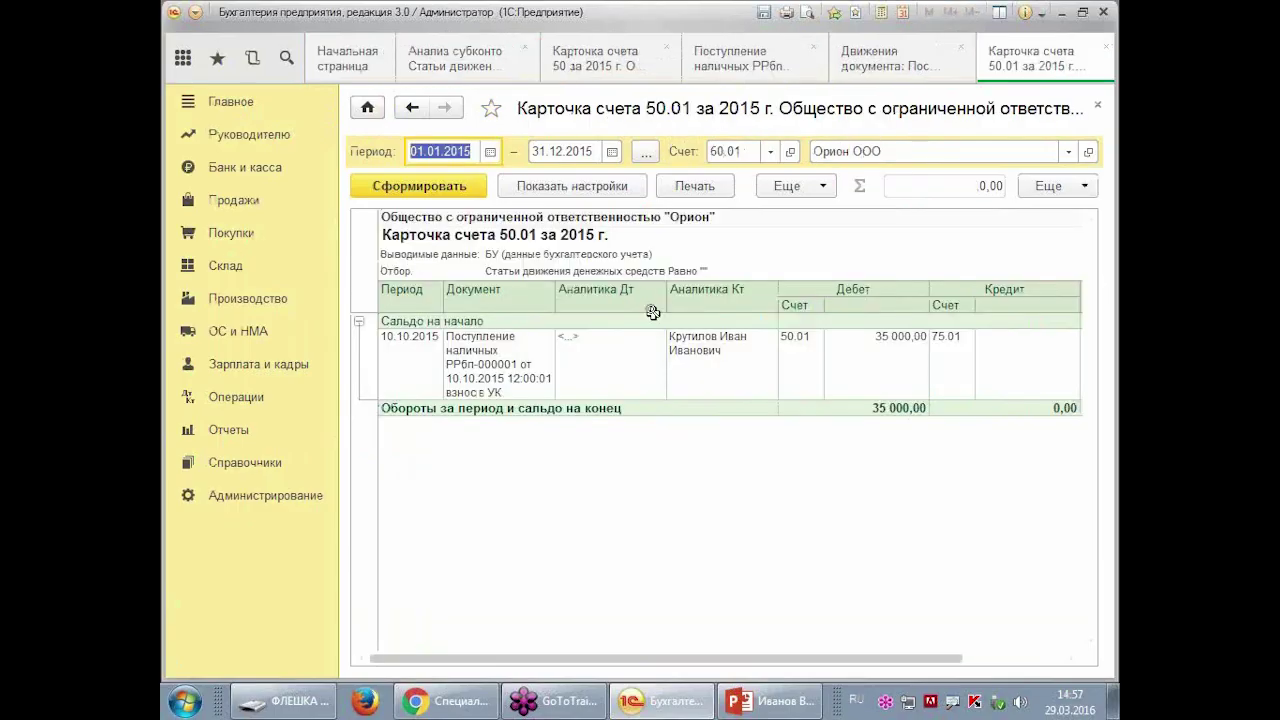
double_click(598, 354)
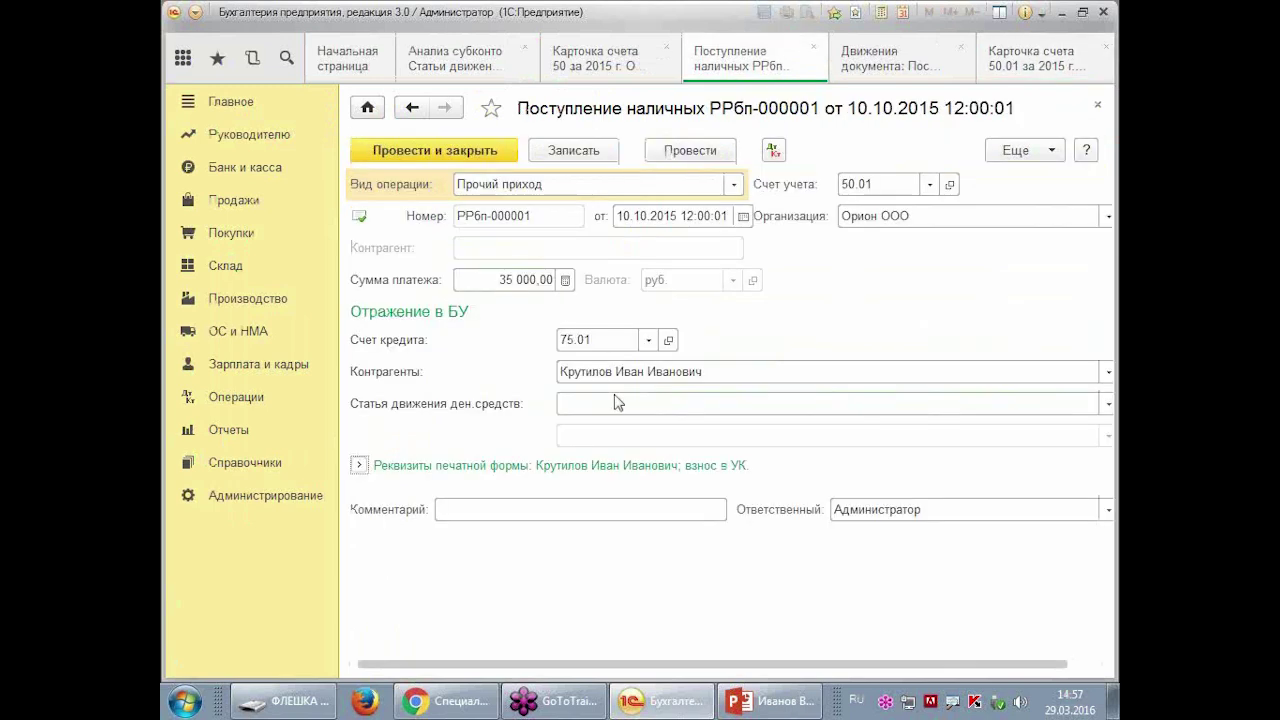
left_click(614, 402)
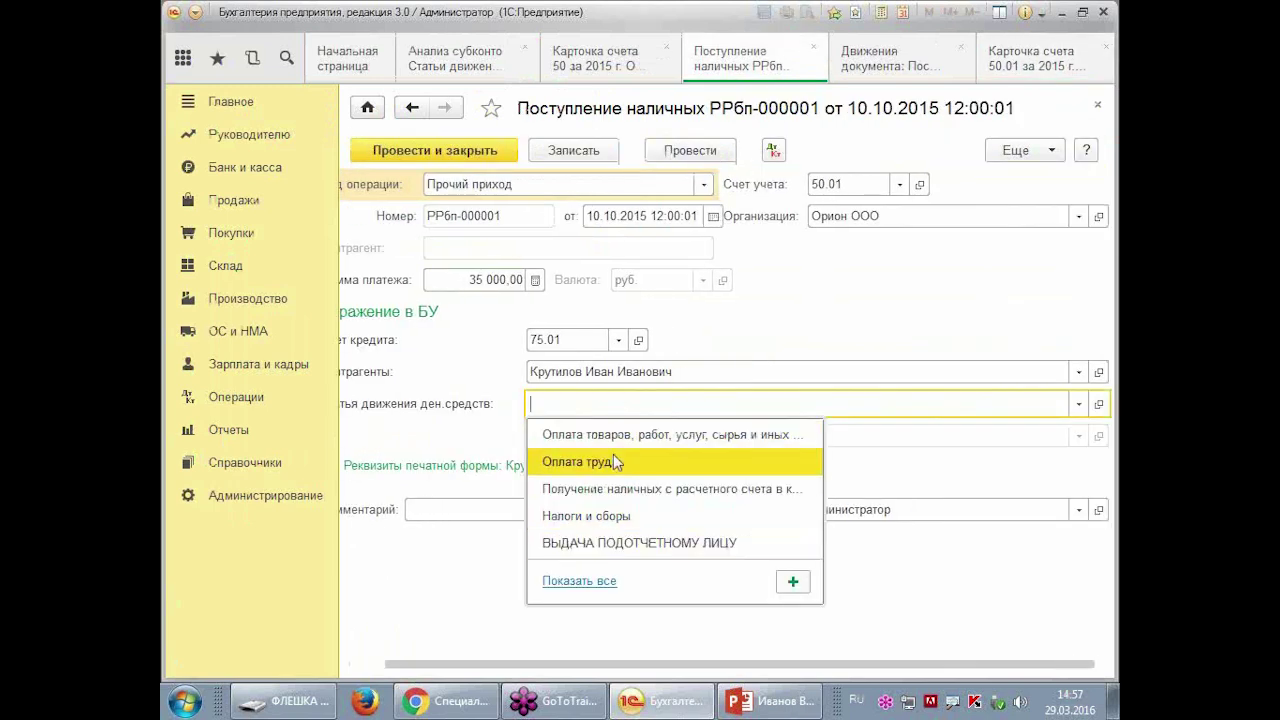
type("в")
left_click(600, 436)
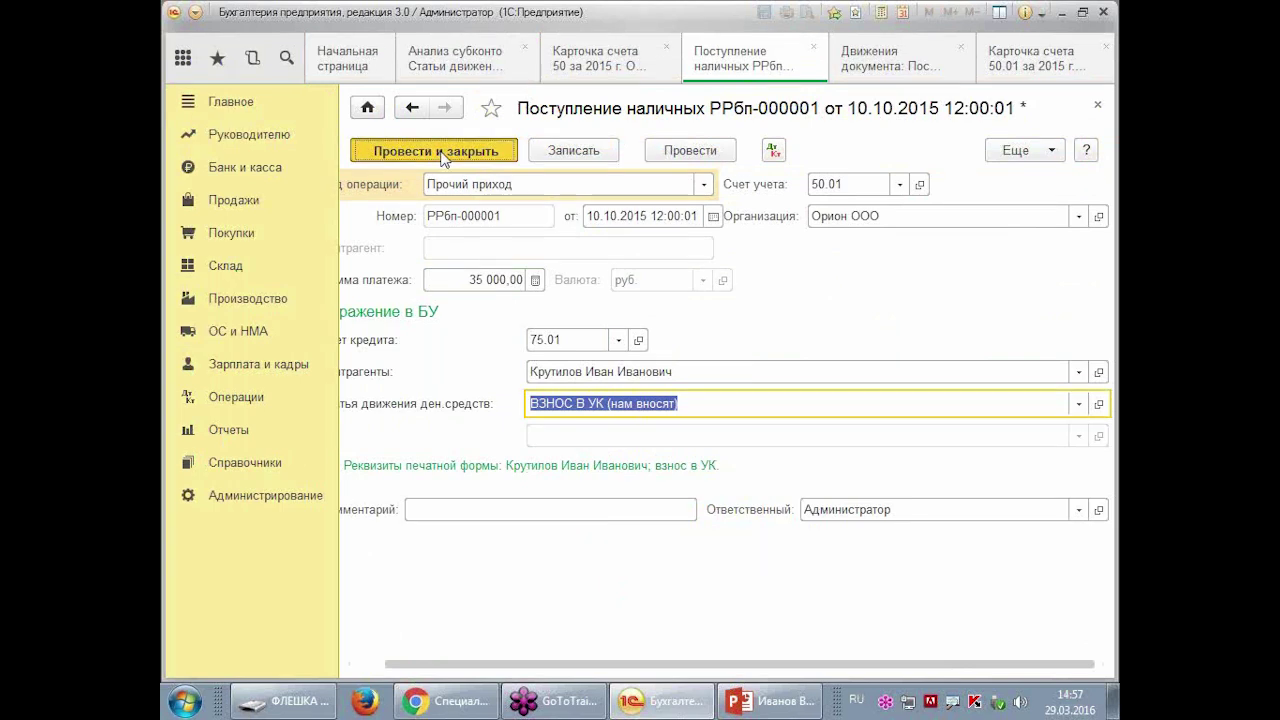
left_click(435, 151)
left_click(555, 65)
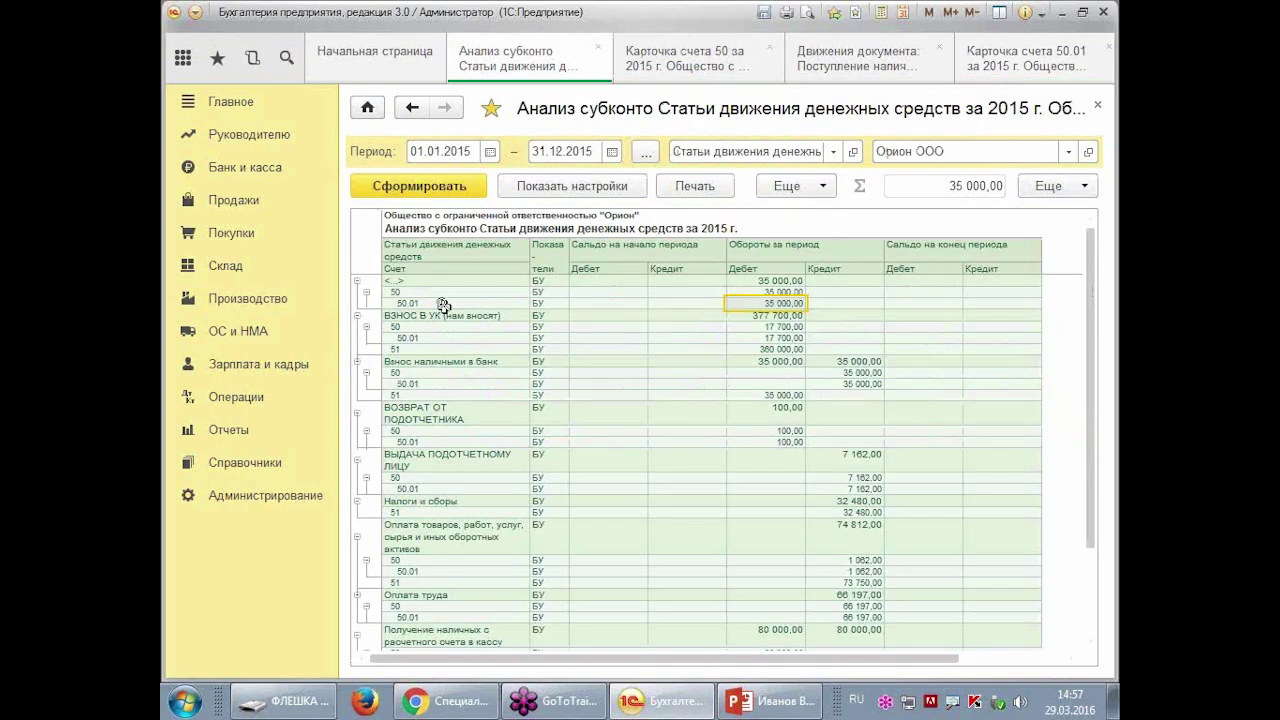
left_click(408, 186)
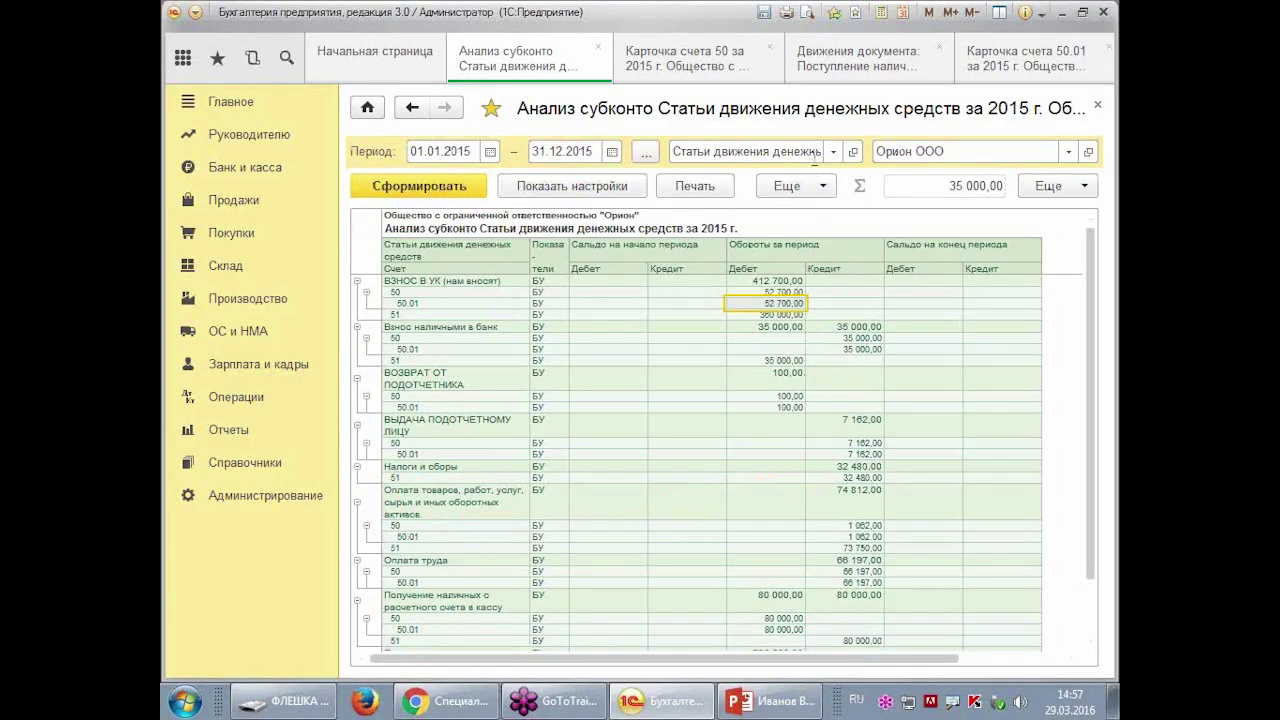
- Change the subconto type to Контрагенты and generate the subconto analysis for 2015
left_click(833, 152)
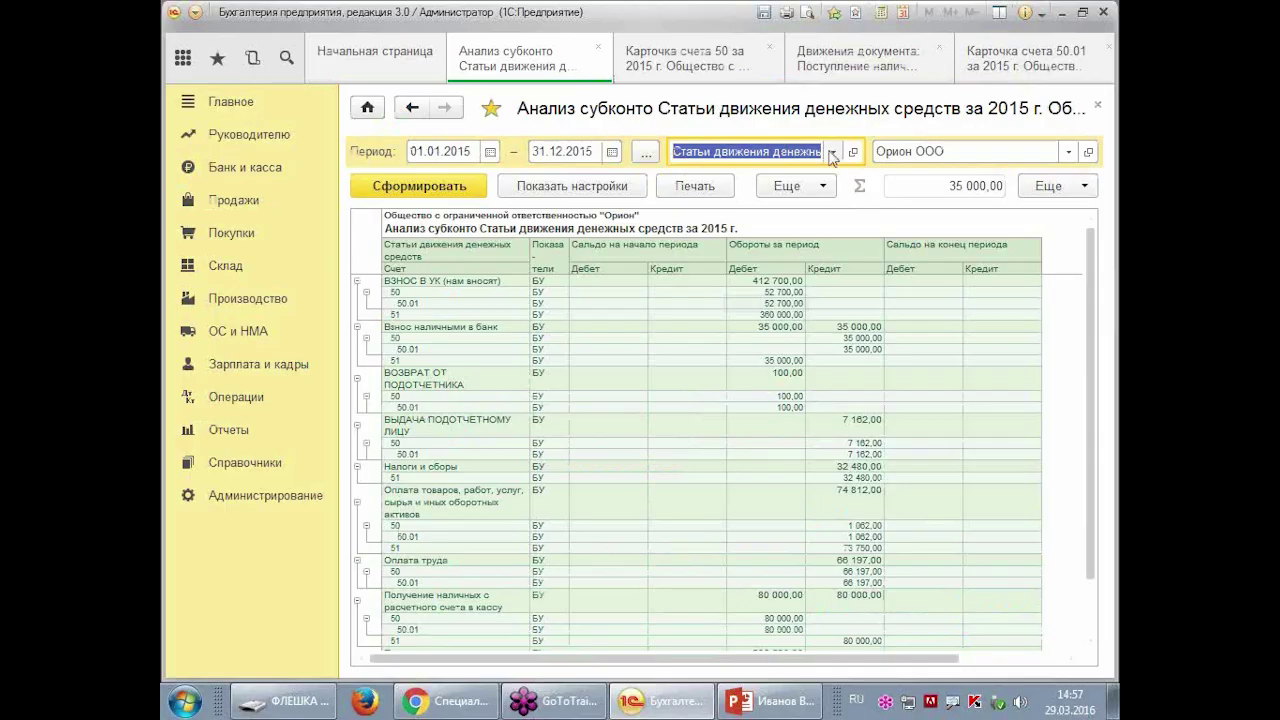
left_click(831, 152)
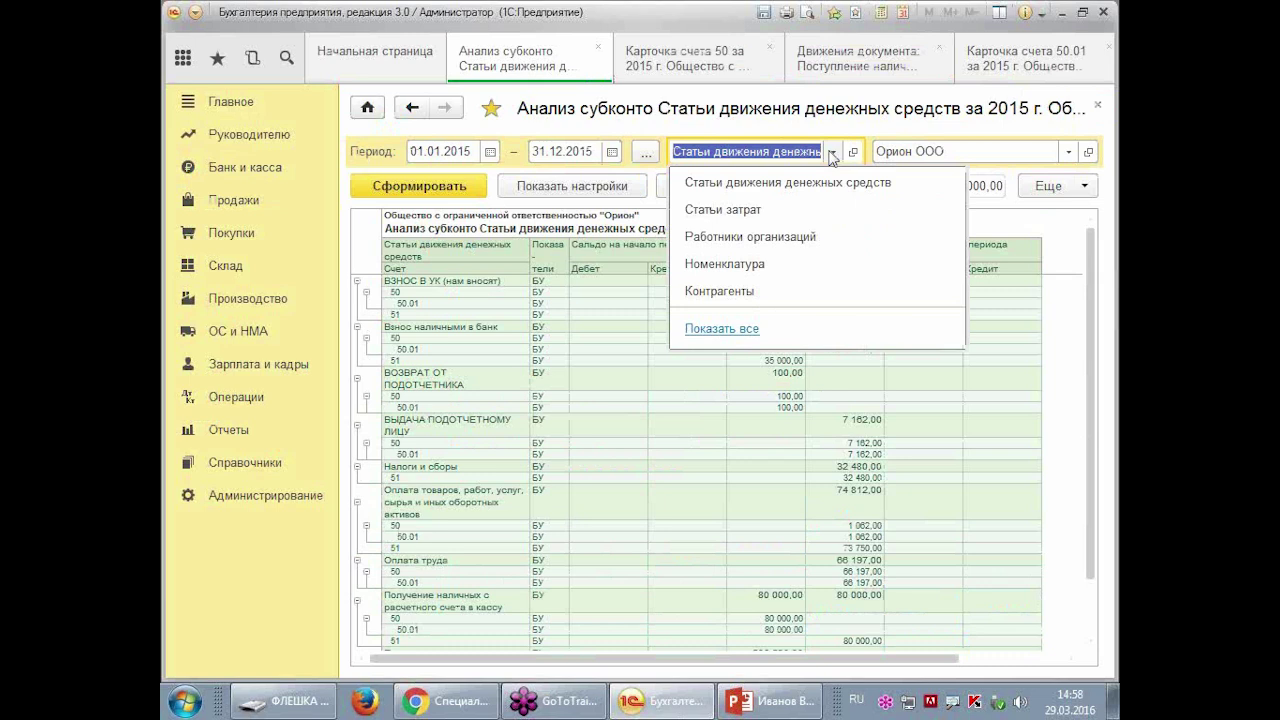
left_click(777, 291)
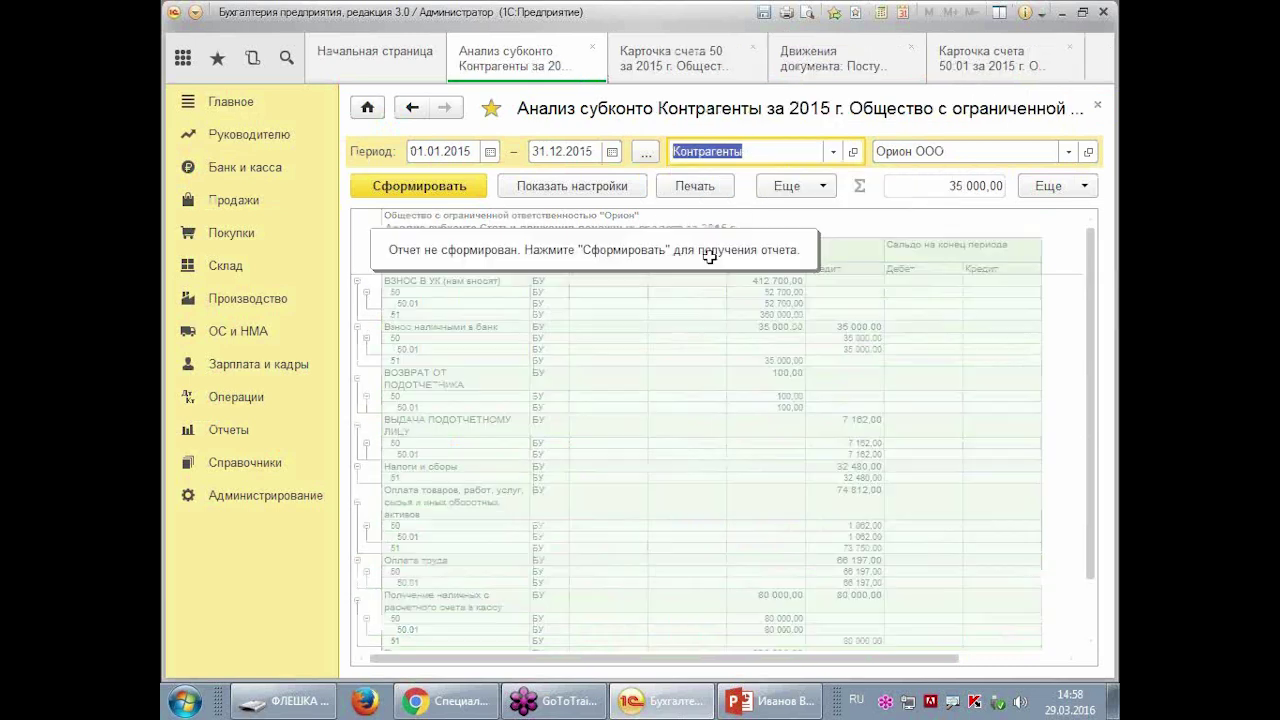
left_click(457, 190)
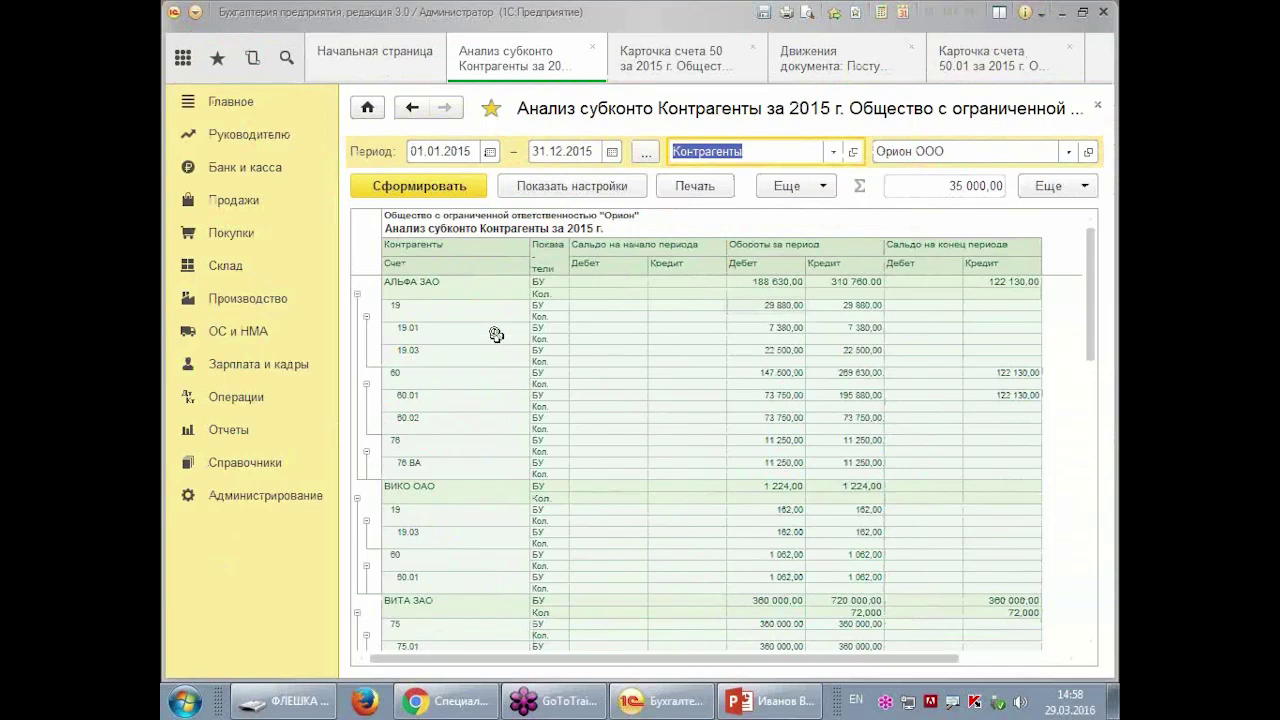
- View the counterparty card of АЛЬФА ЗАО from the report and close it
left_click(470, 284)
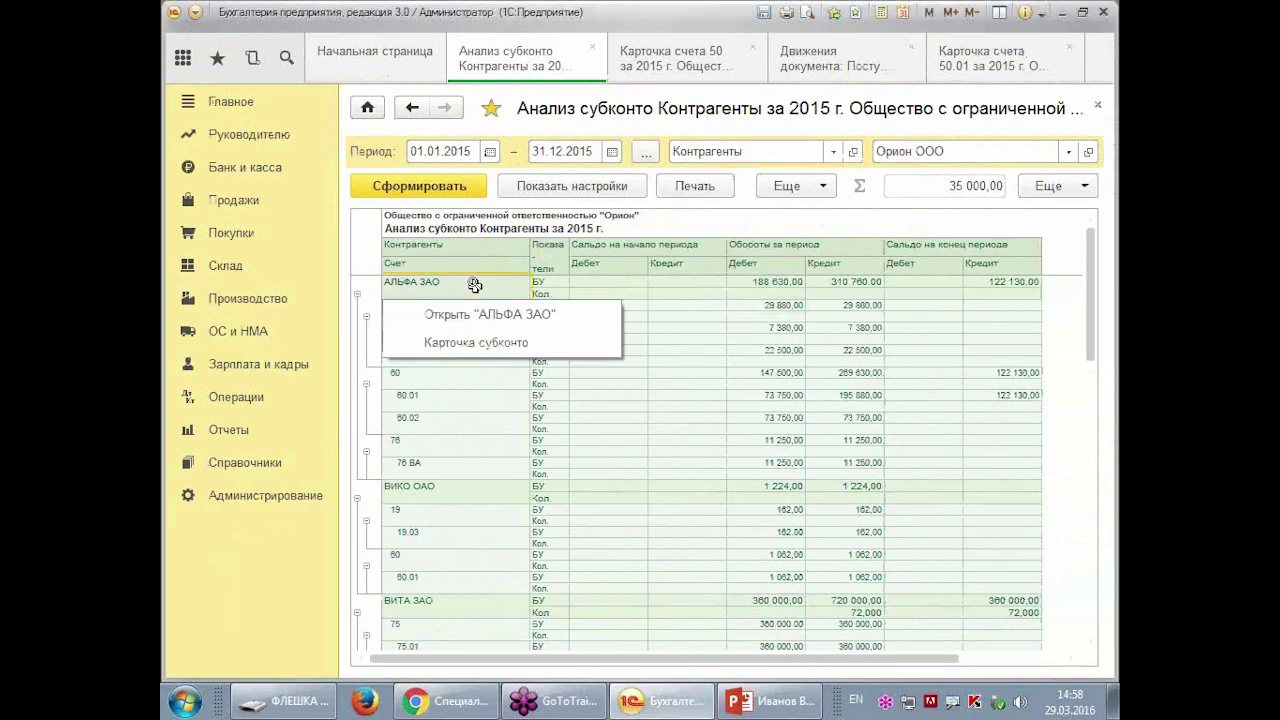
left_click(467, 315)
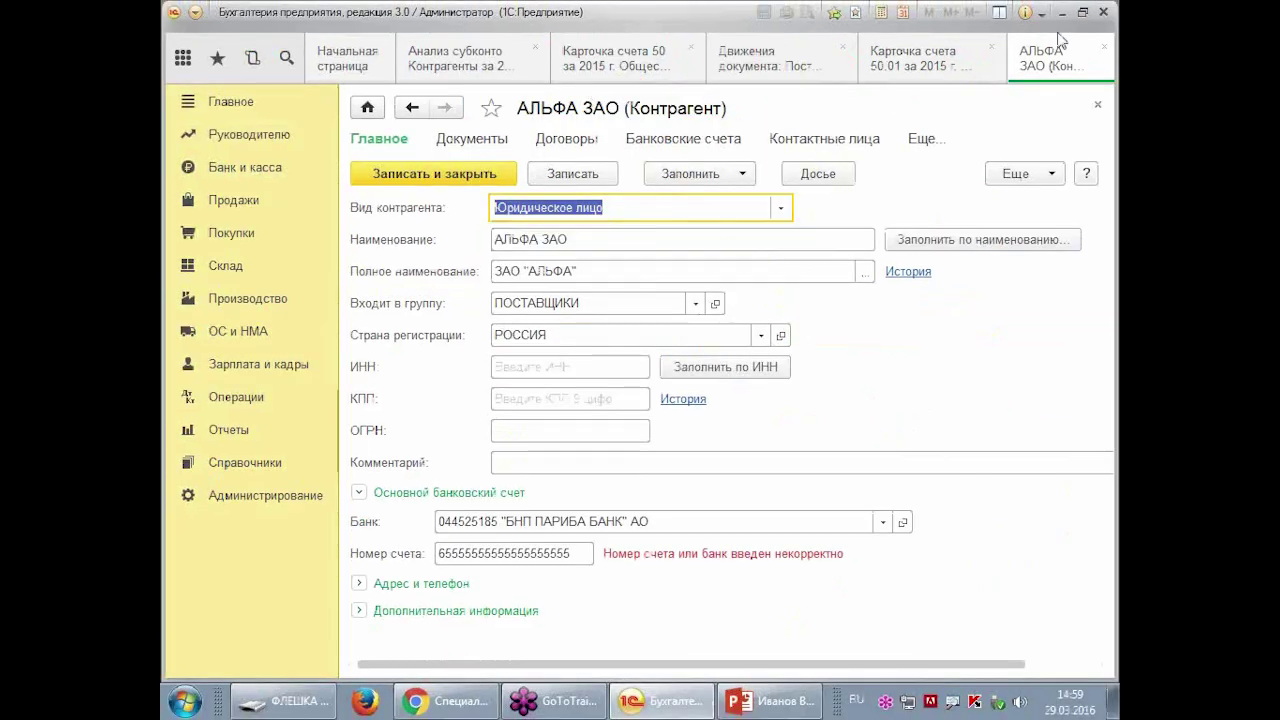
left_click(1097, 106)
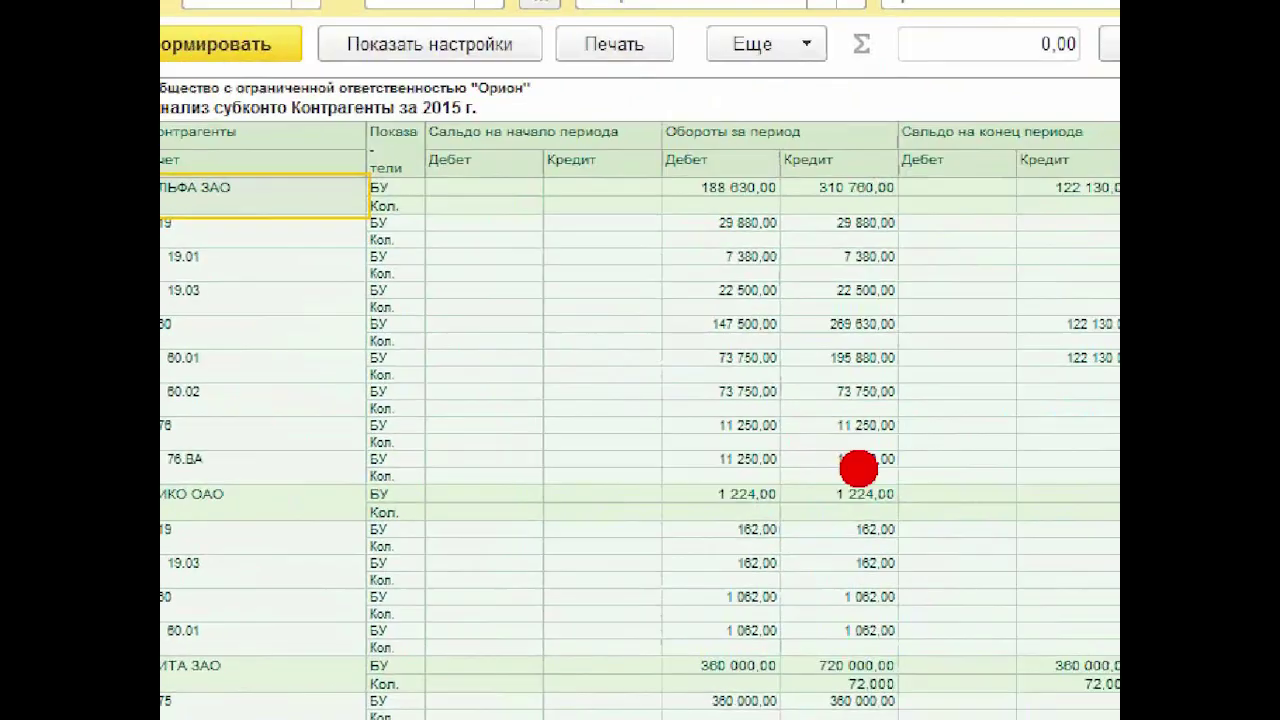
- Examine the accounts, debit and credit turnovers and closing balances of АЛЬФА ЗАО in the counterparty analysis
left_click_drag(106, 216, 188, 467)
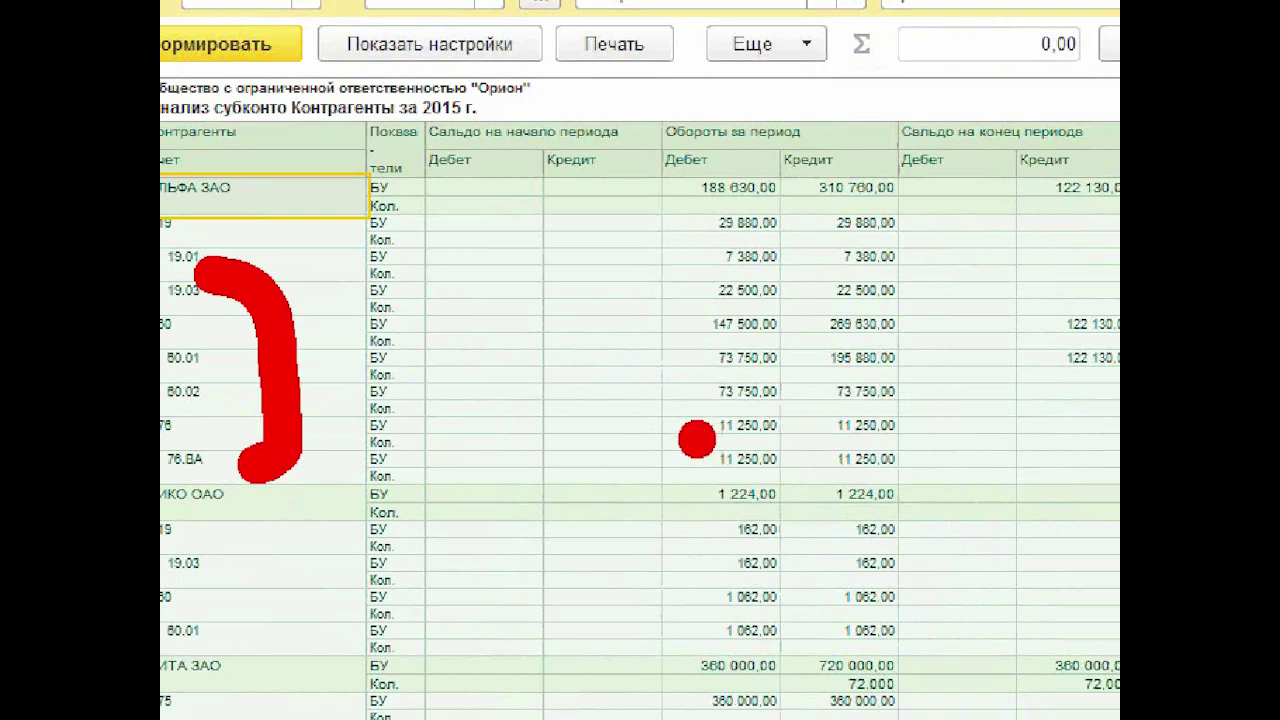
left_click_drag(528, 345, 632, 327)
left_click_drag(960, 328, 1018, 352)
mouse_move(898, 240)
left_mouse_down()
mouse_move(1025, 392)
mouse_move(1118, 434)
left_mouse_up()
left_click(1064, 571)
mouse_move(986, 636)
left_mouse_down()
mouse_move(986, 705)
mouse_move(1070, 570)
left_mouse_up()
mouse_move(750, 690)
left_mouse_down()
mouse_move(750, 565)
mouse_move(840, 565)
left_mouse_up()
left_click_drag(590, 365, 890, 335)
left_click_drag(745, 425, 880, 370)
left_click_drag(590, 38, 800, 160)
left_click_drag(690, 170, 800, 160)
left_click_drag(915, 20, 975, 165)
left_click_drag(880, 100, 975, 165)
left_click_drag(990, 110, 975, 165)
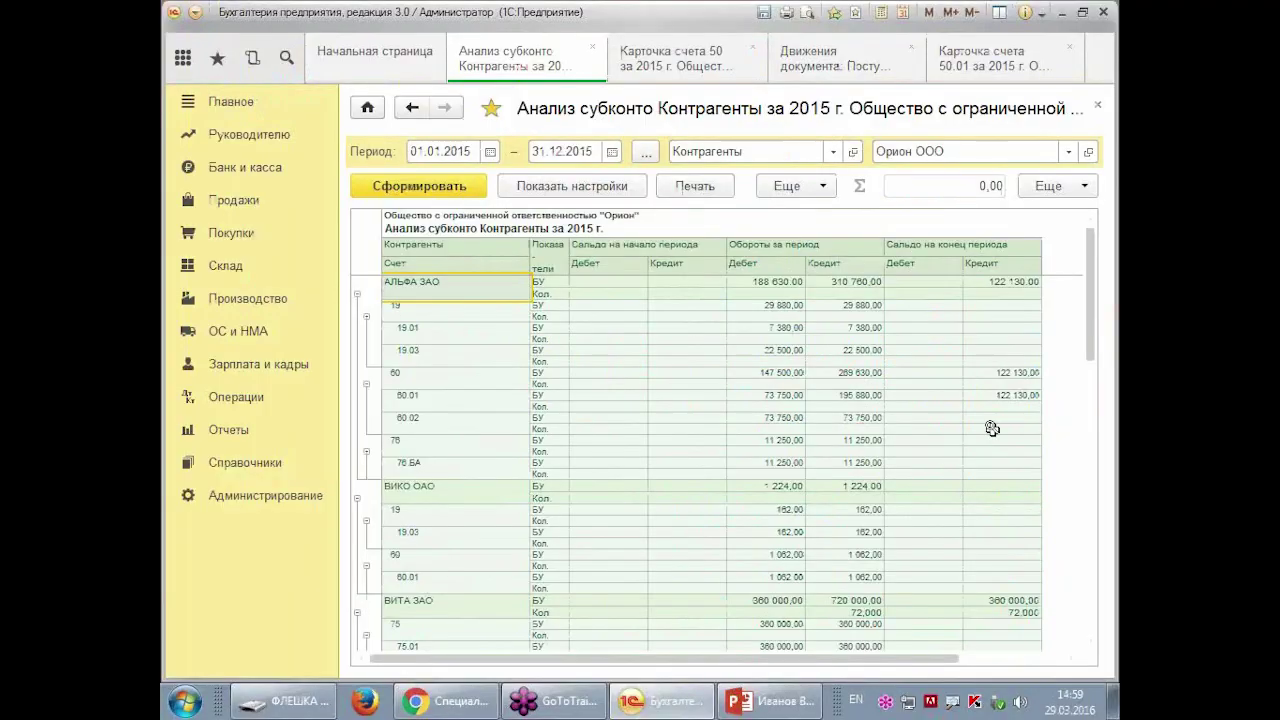
- Review the turnovers and closing balances of the counterparties from ВИКО ОАО and ВИТА ЗАО on to the individual founders
left_click(965, 472)
scroll(949, 528, "down", 3)
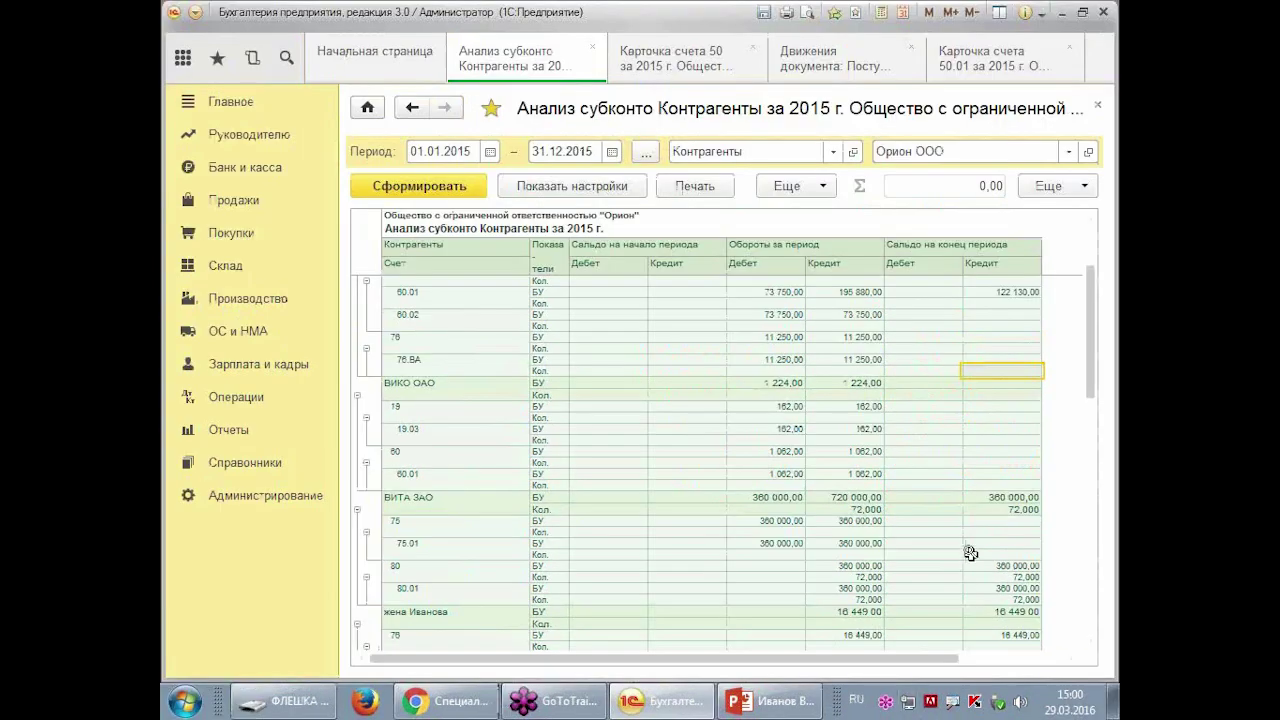
scroll(976, 543, "up", 3)
scroll(975, 549, "down", 3)
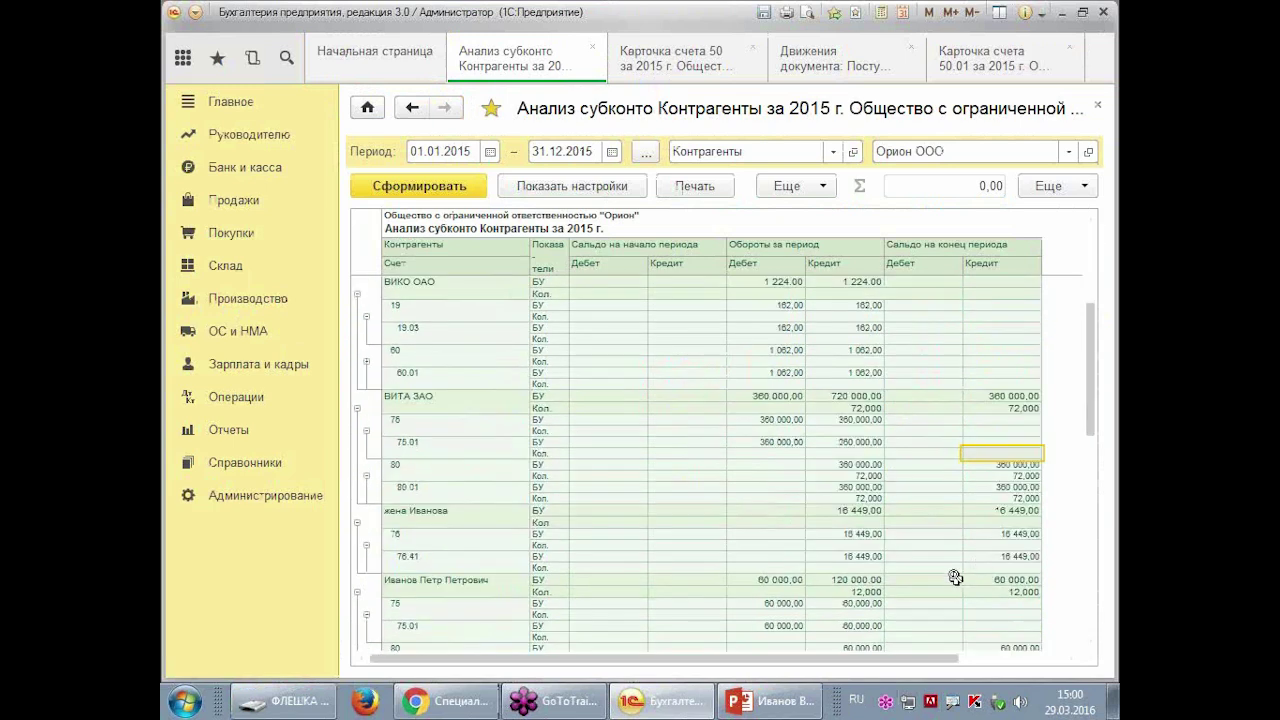
scroll(953, 514, "down", 1)
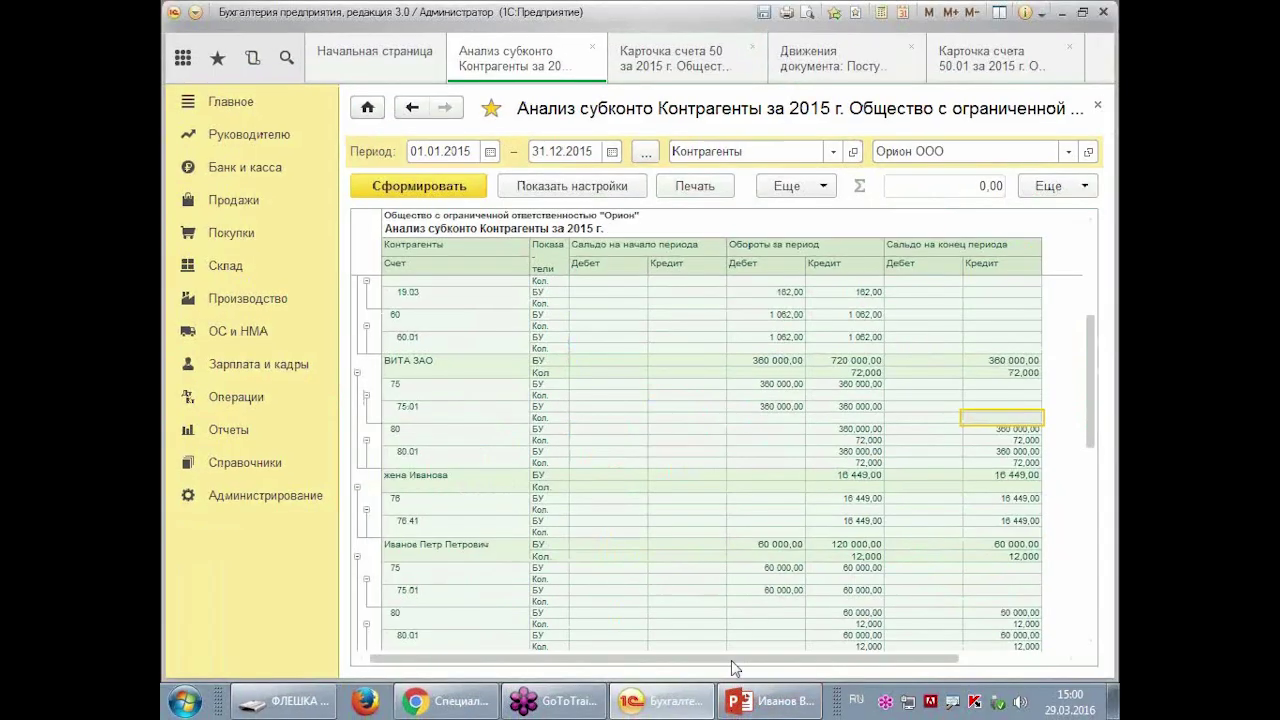
left_click_drag(731, 660, 926, 654)
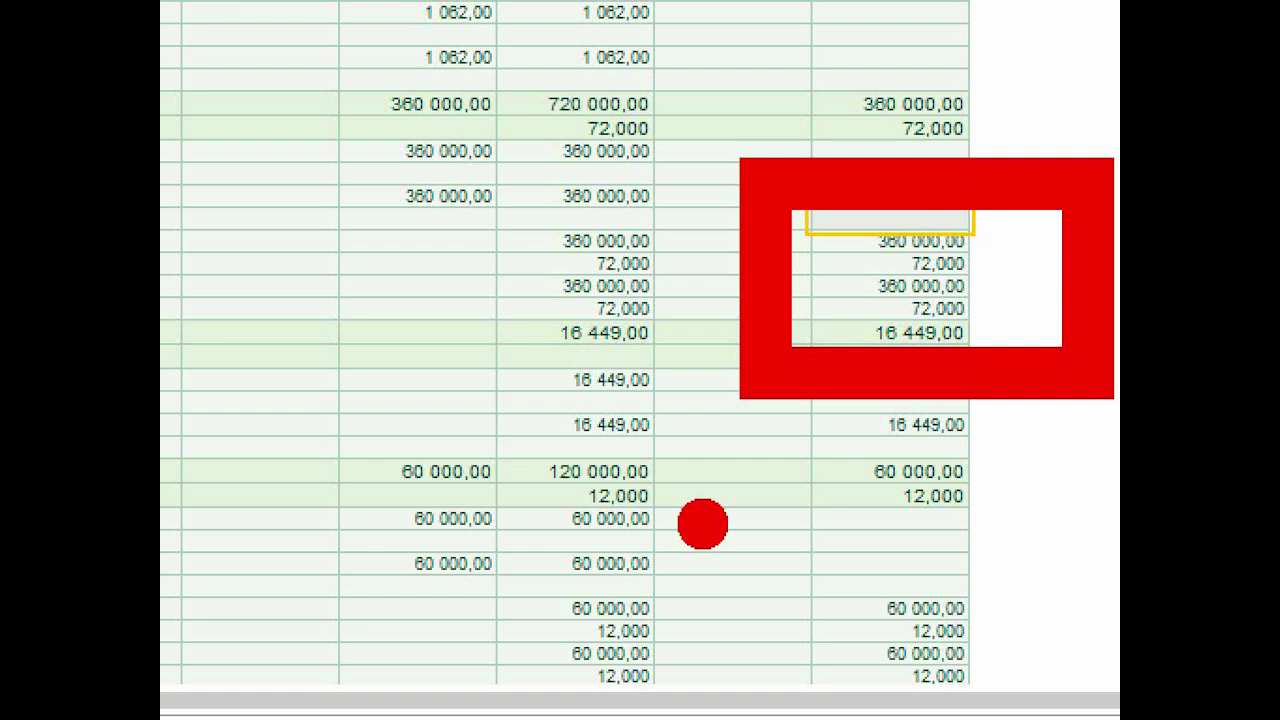
mouse_move(260, 277)
left_mouse_down()
mouse_move(288, 628)
mouse_move(443, 130)
mouse_move(540, 562)
left_mouse_up()
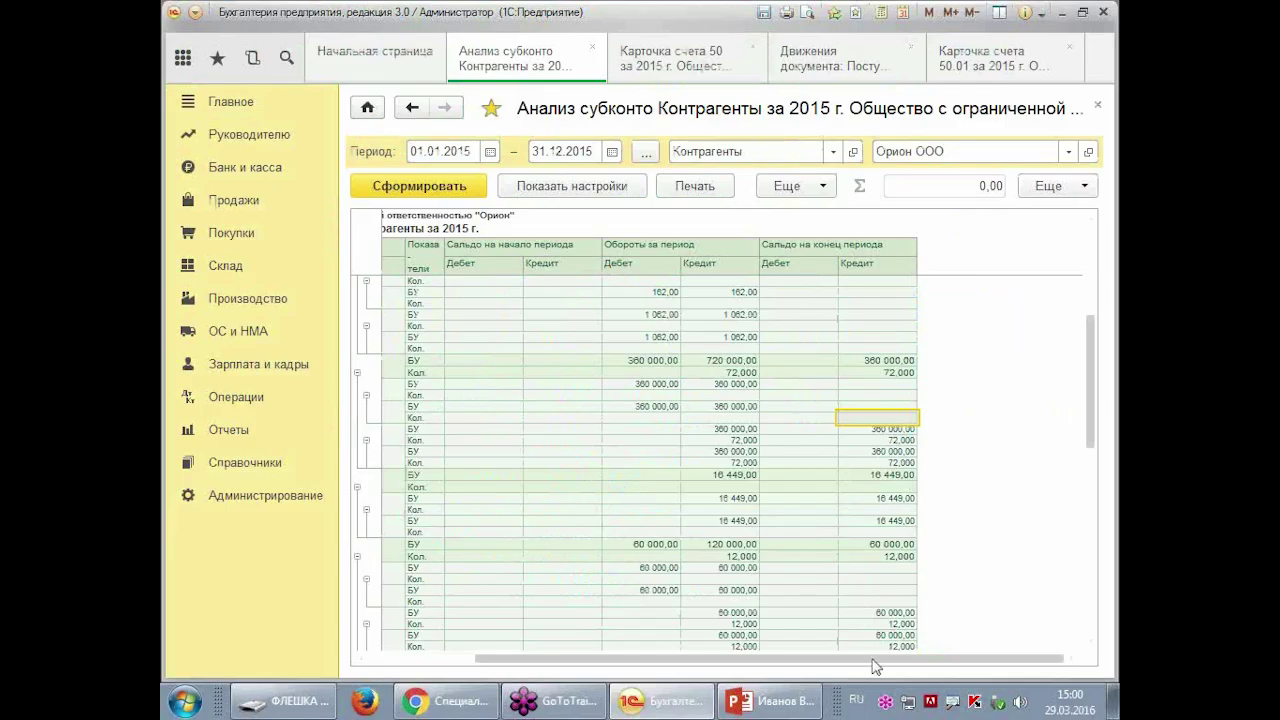
left_click_drag(873, 660, 727, 662)
scroll(797, 523, "down", 2)
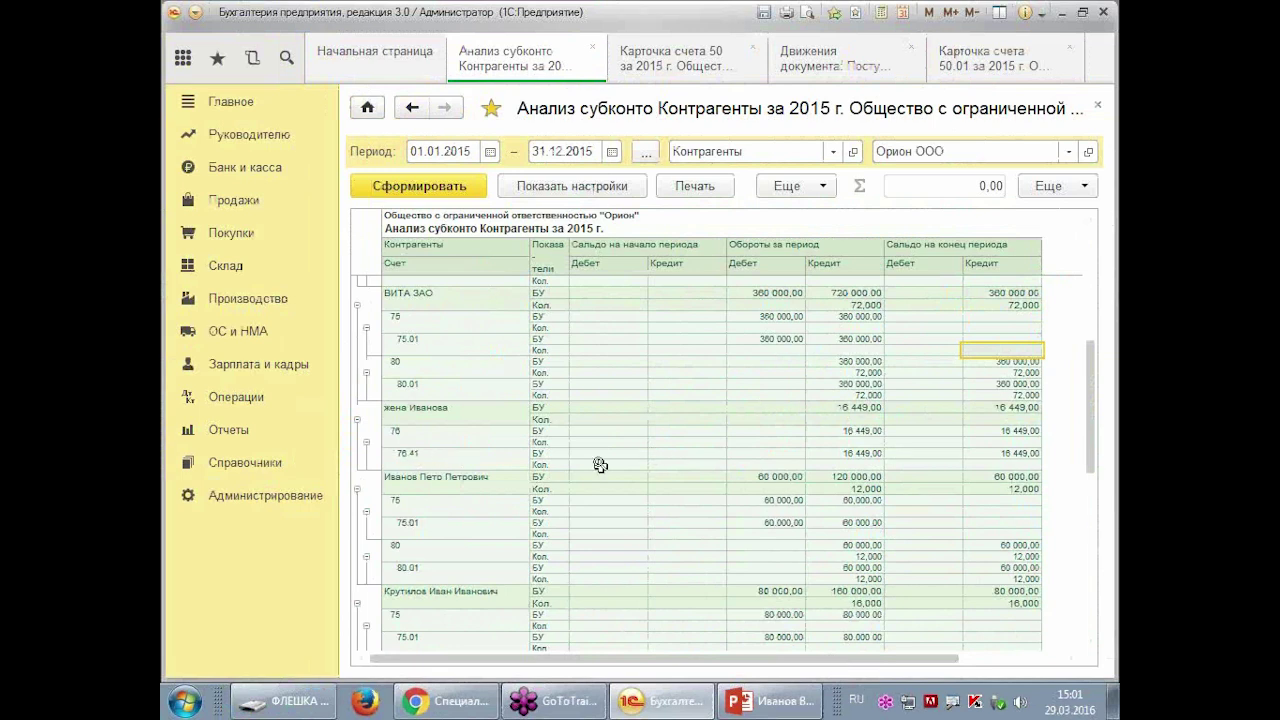
- Open the account 76.41 card behind the counterparty's credit turnover, examine the writ-of-execution deductions and running balance, and close it
double_click(841, 453)
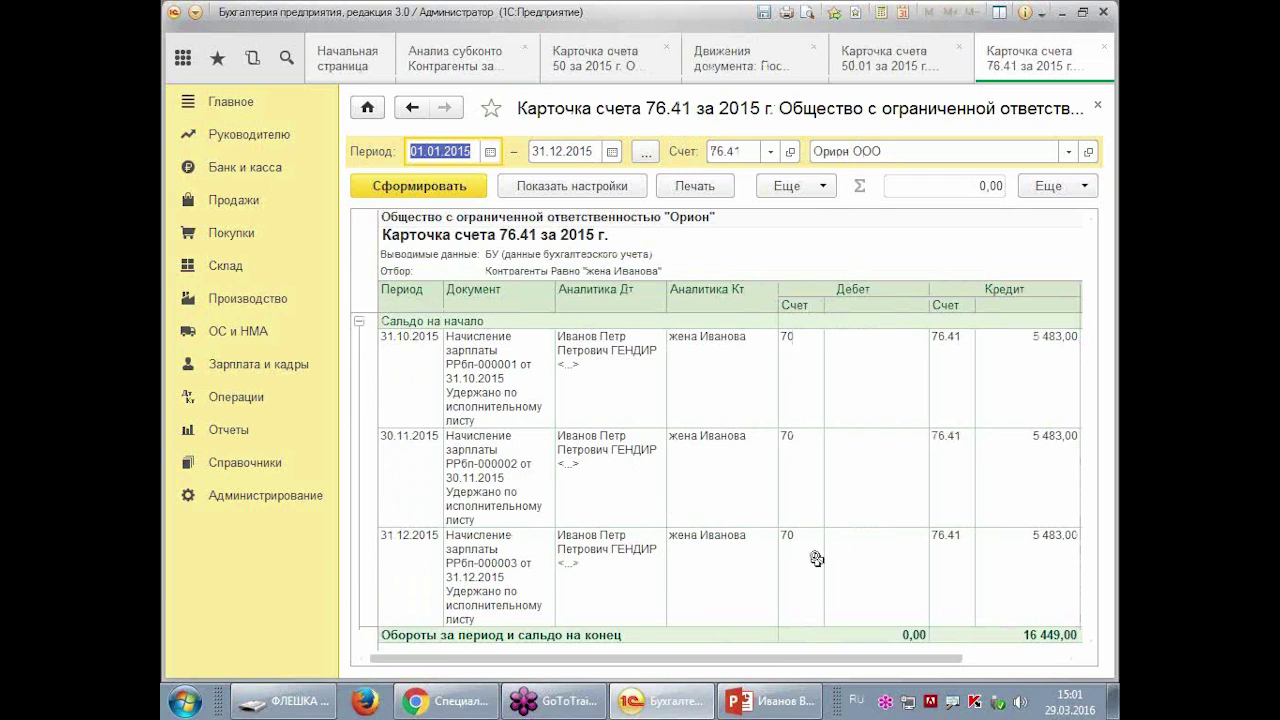
left_click_drag(841, 658, 730, 708)
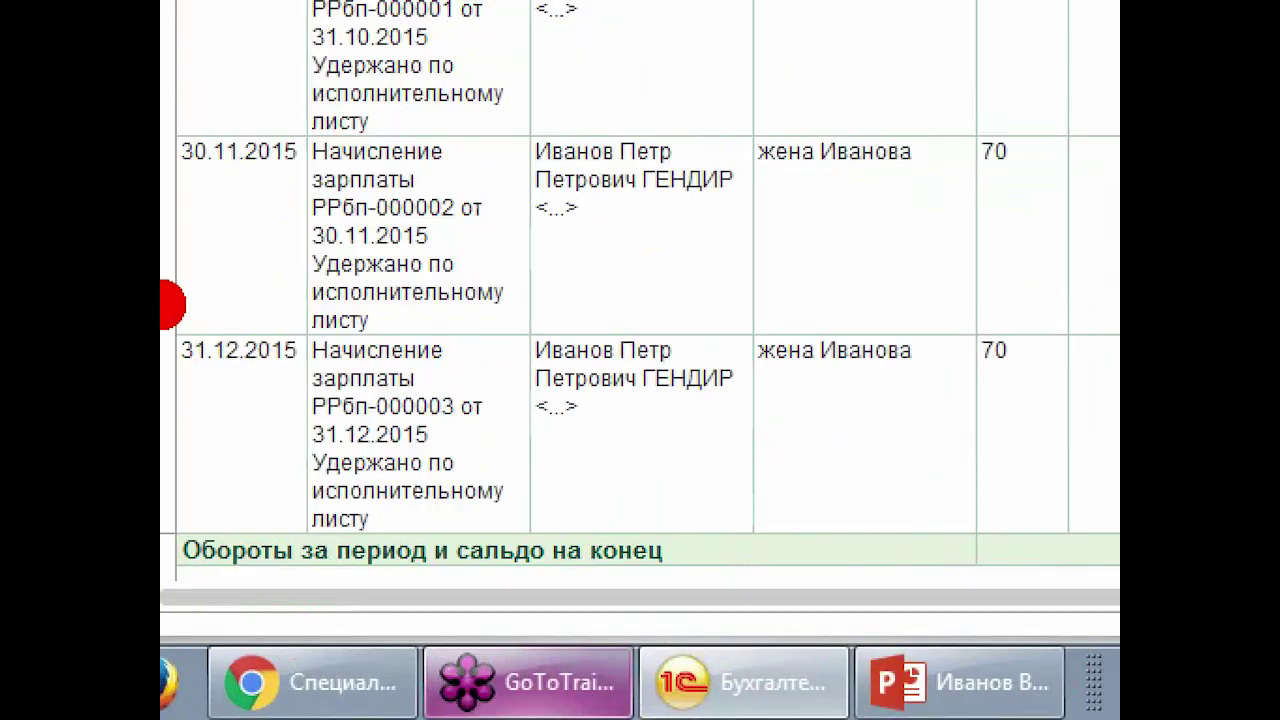
mouse_move(375, 512)
left_mouse_down()
mouse_move(592, 530)
mouse_move(550, 554)
left_mouse_up()
mouse_move(519, 385)
left_mouse_down()
mouse_move(585, 570)
mouse_move(680, 584)
left_mouse_up()
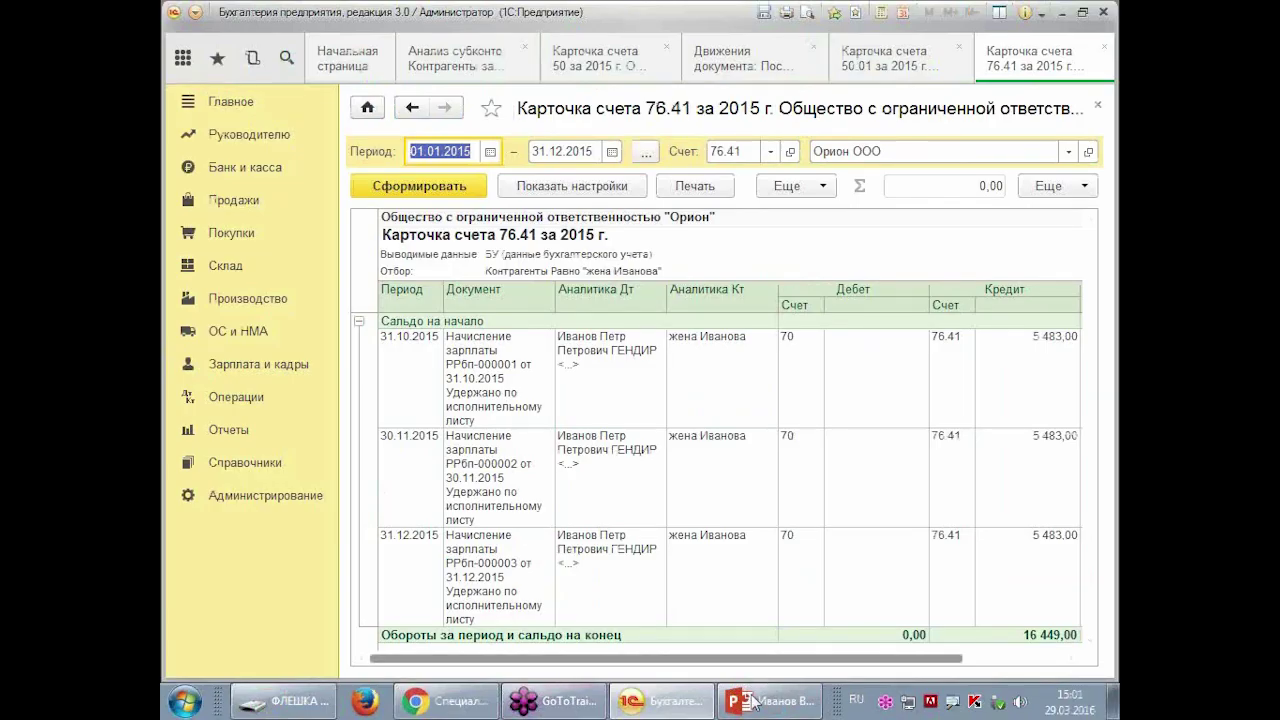
left_click_drag(940, 659, 1040, 660)
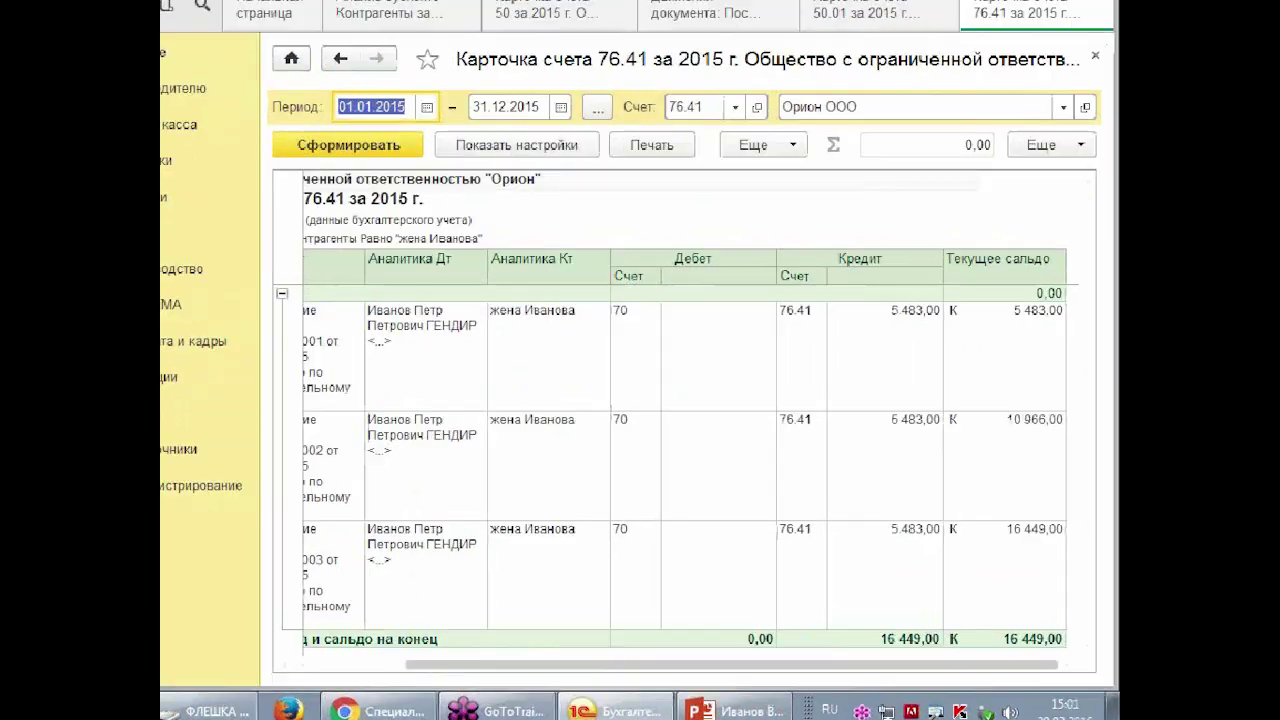
left_click_drag(880, 366, 1097, 370)
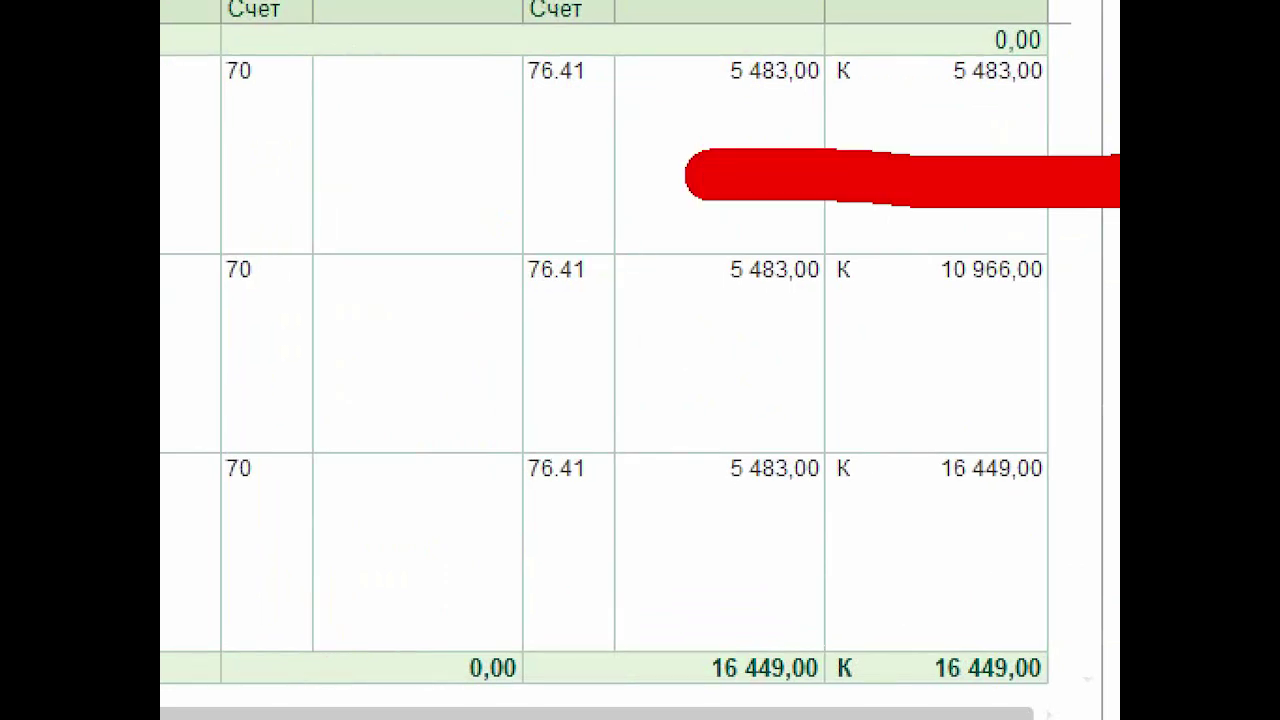
left_click_drag(305, 385, 1030, 390)
left_click_drag(540, 580, 1115, 545)
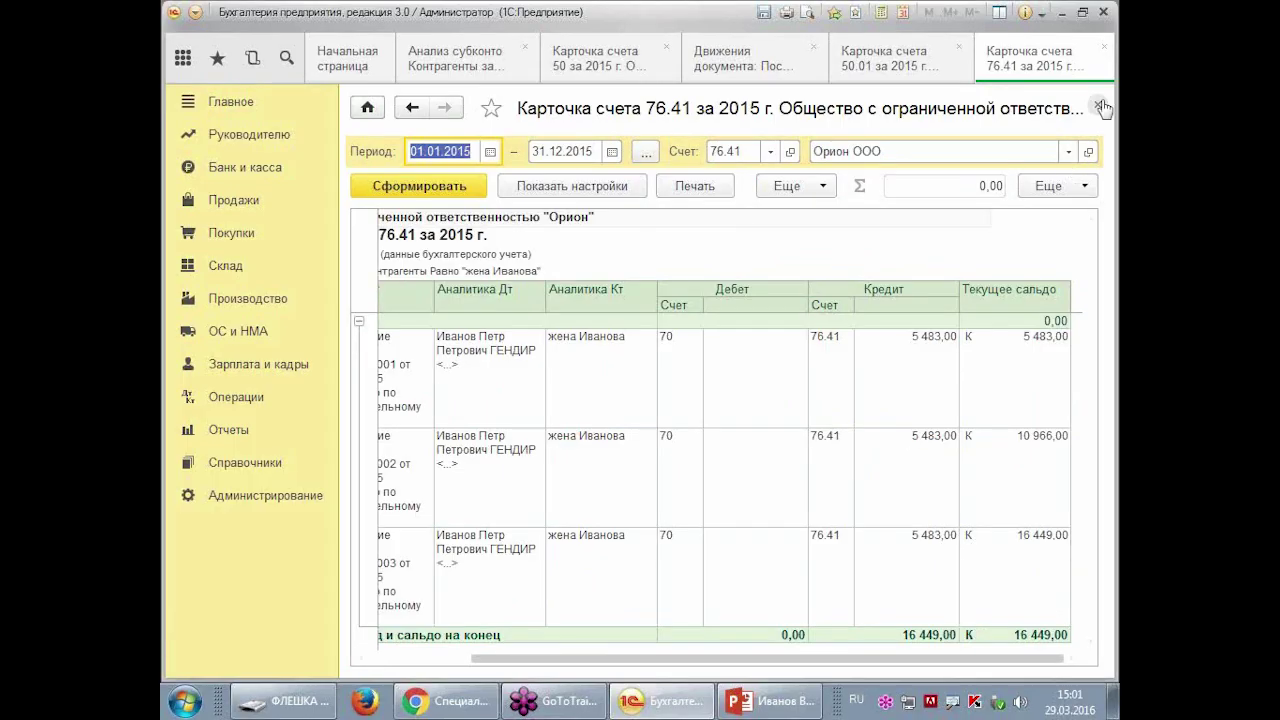
left_click(1099, 100)
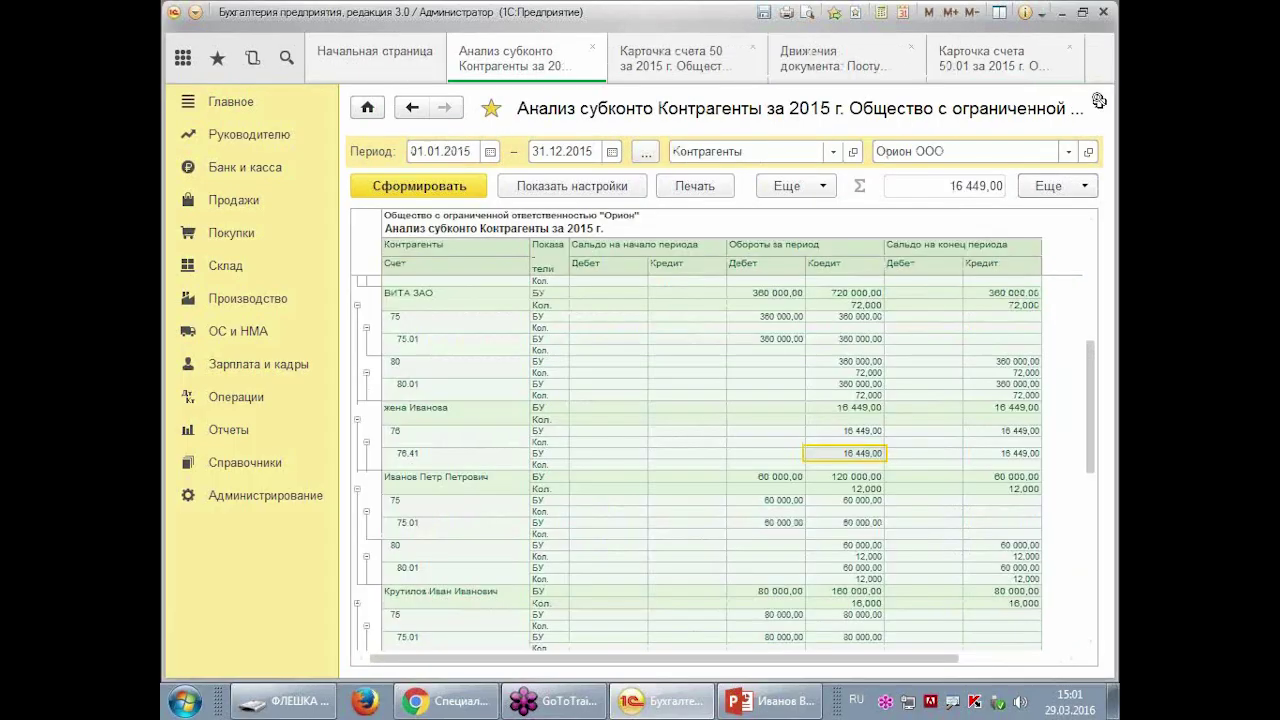
- Examine the remaining counterparties at the end of the report, including the ТЭТТА ЗАО accounts and the Итого row
left_click(680, 465)
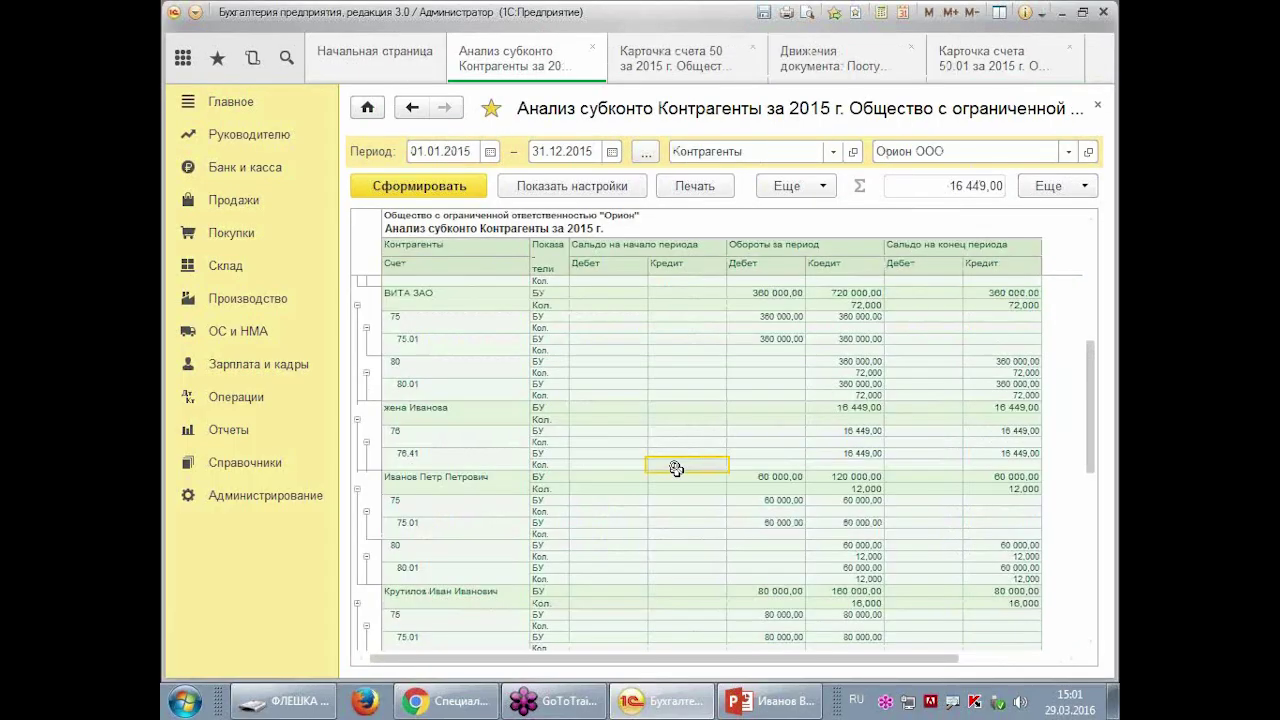
scroll(663, 623, "down", 8)
scroll(626, 622, "down", 5)
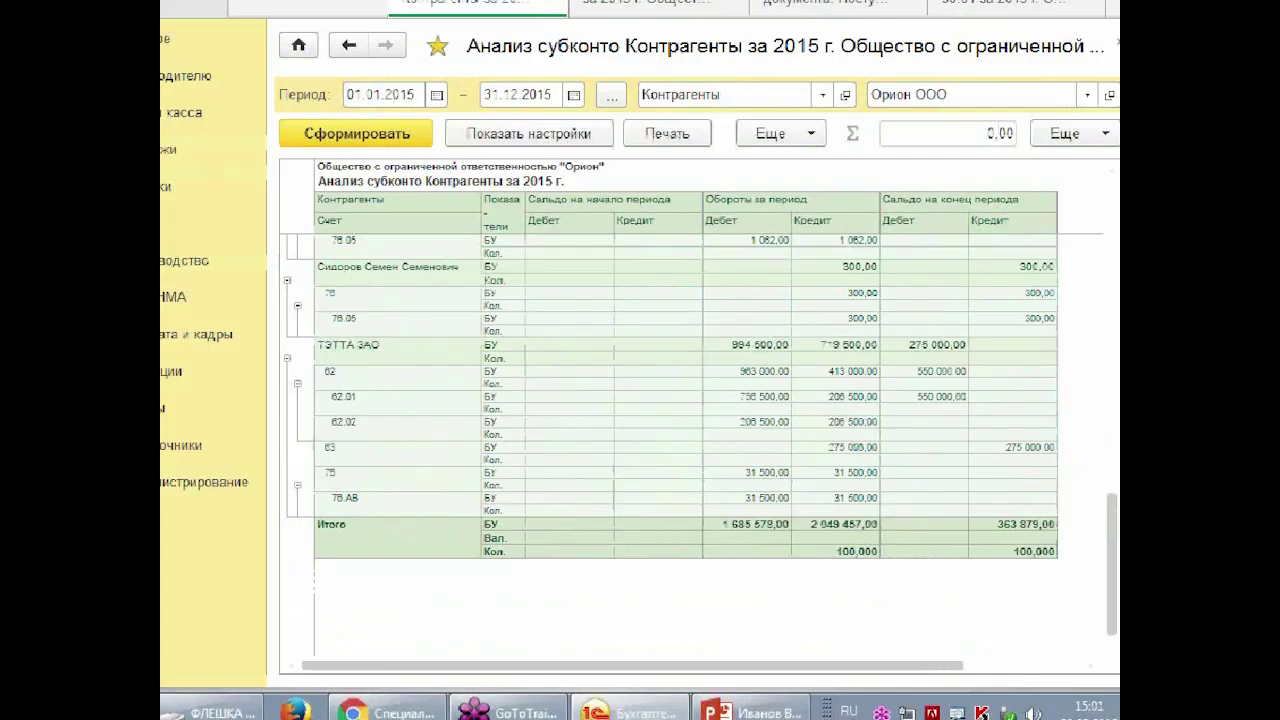
left_click(913, 609)
left_click(423, 386)
left_click(894, 349)
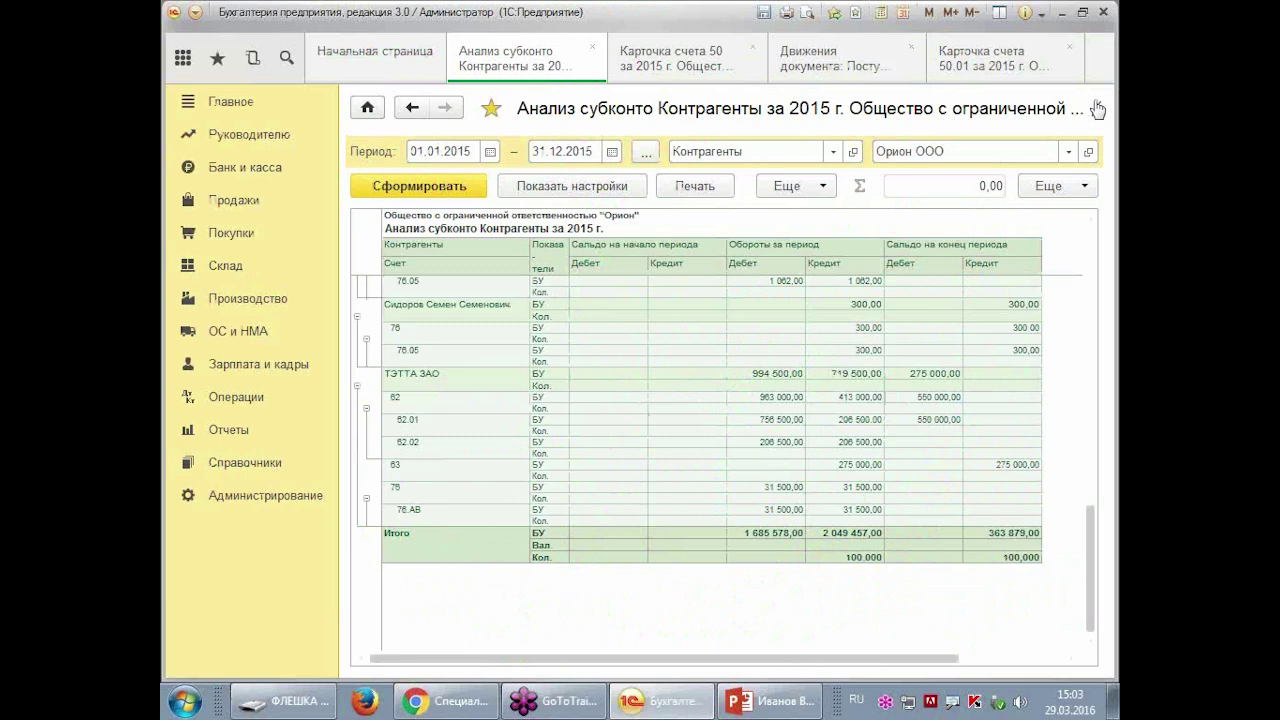
- Close the counterparty subconto analysis, both account cards and the cash receipt's document movements
left_click(1096, 106)
left_click(1097, 107)
left_click(1097, 107)
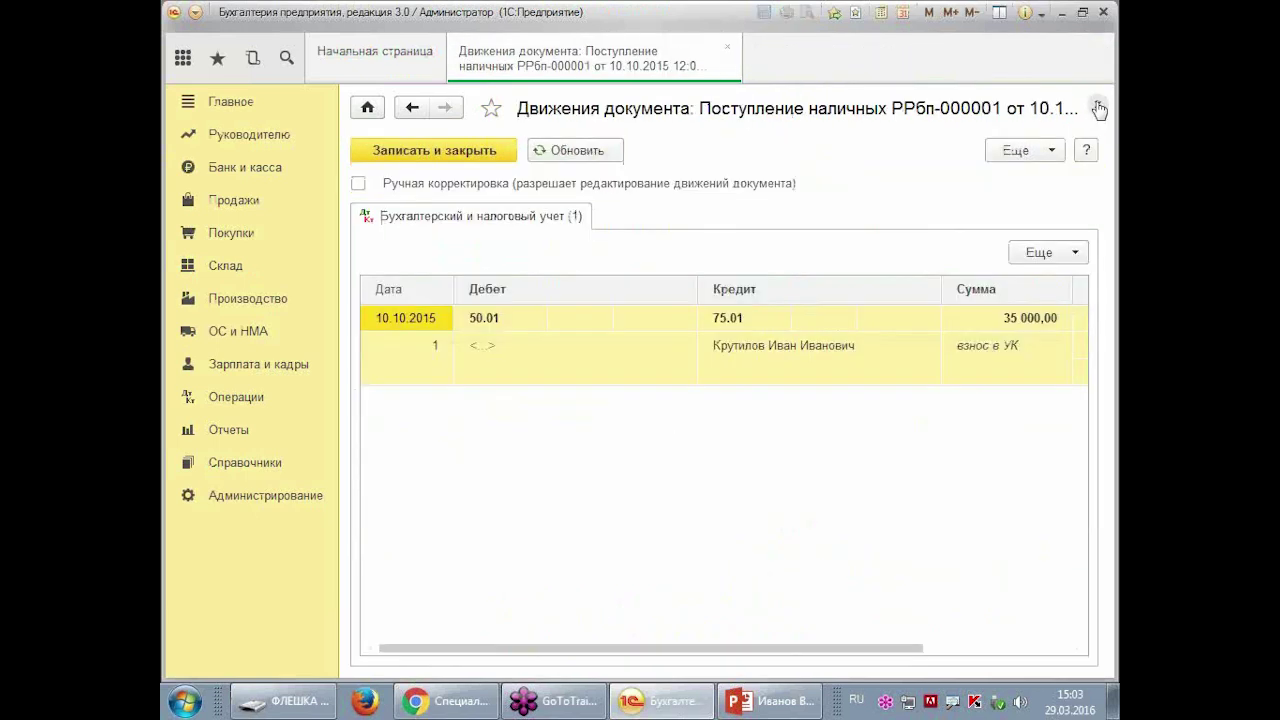
left_click(1100, 106)
- Examine the list of standard reports, noting Обороты между субконто, Шахматная ведомость and Универсальный отчет
left_click(214, 424)
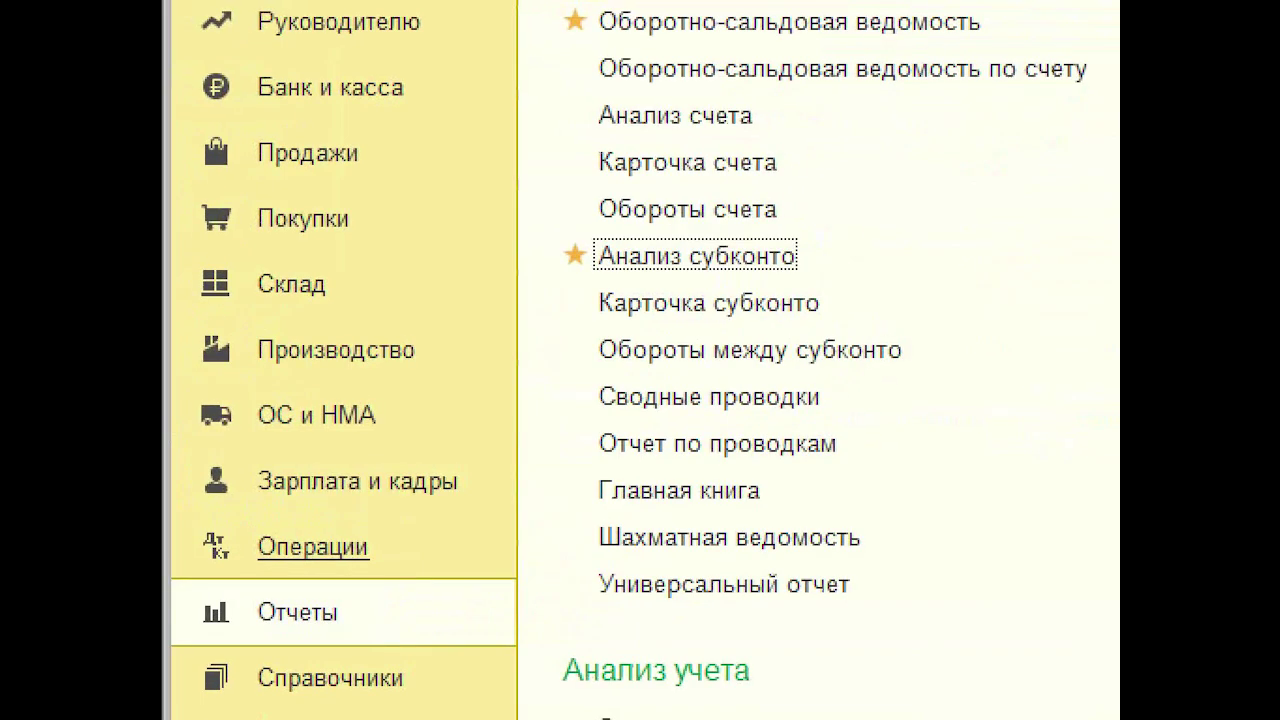
left_click_drag(870, 506, 1022, 497)
left_click_drag(509, 469, 582, 451)
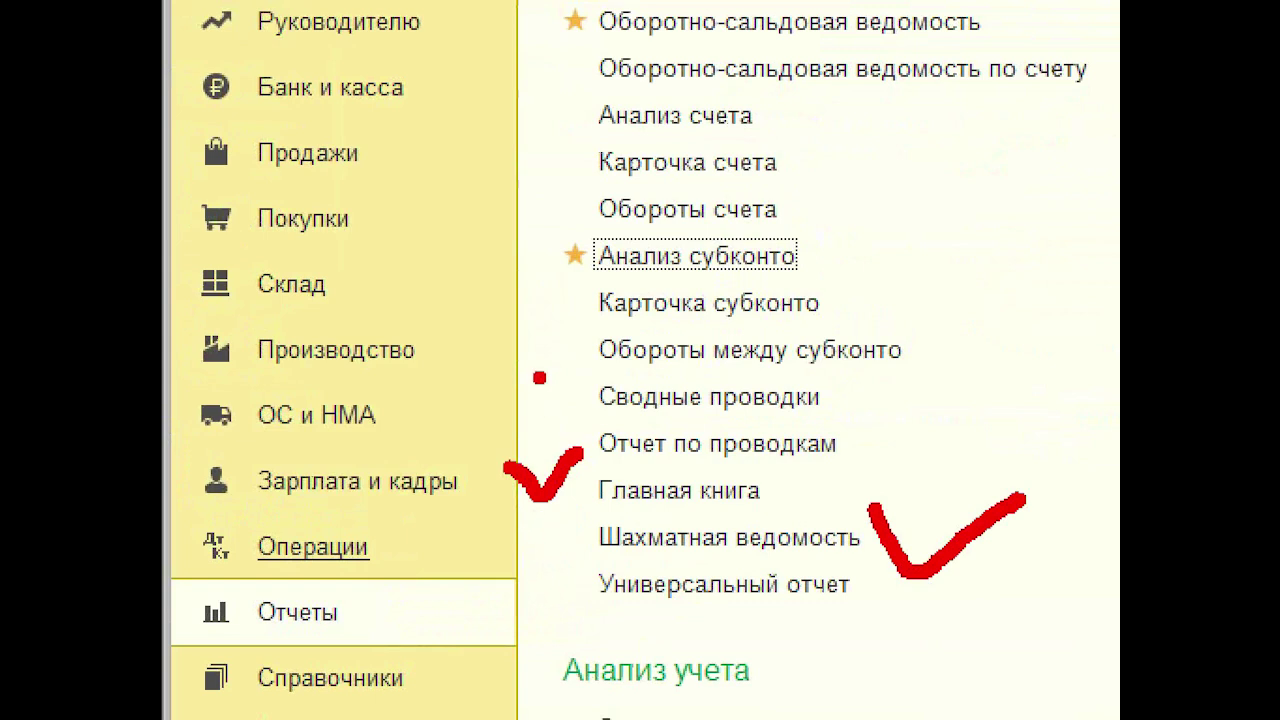
left_click_drag(542, 333, 630, 312)
left_click_drag(542, 554, 955, 645)
left_click_drag(494, 545, 968, 622)
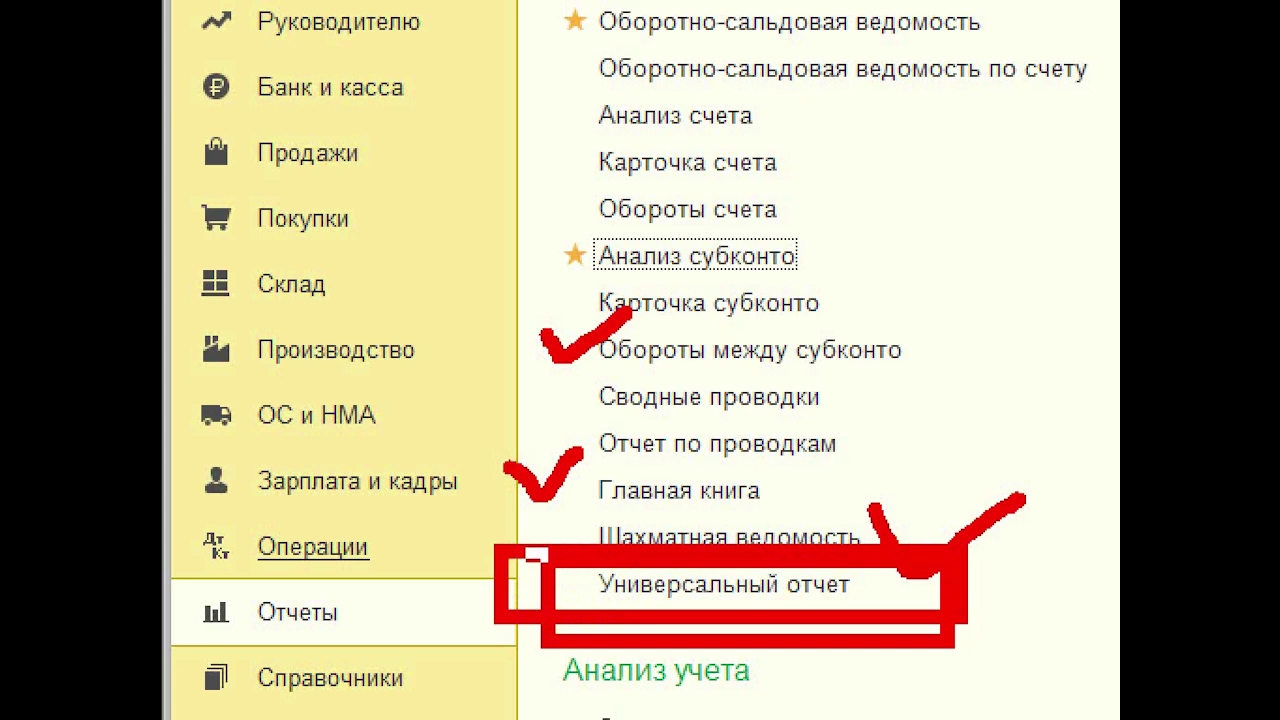
mouse_move(527, 540)
left_mouse_down()
mouse_move(912, 540)
mouse_move(920, 630)
left_mouse_up()
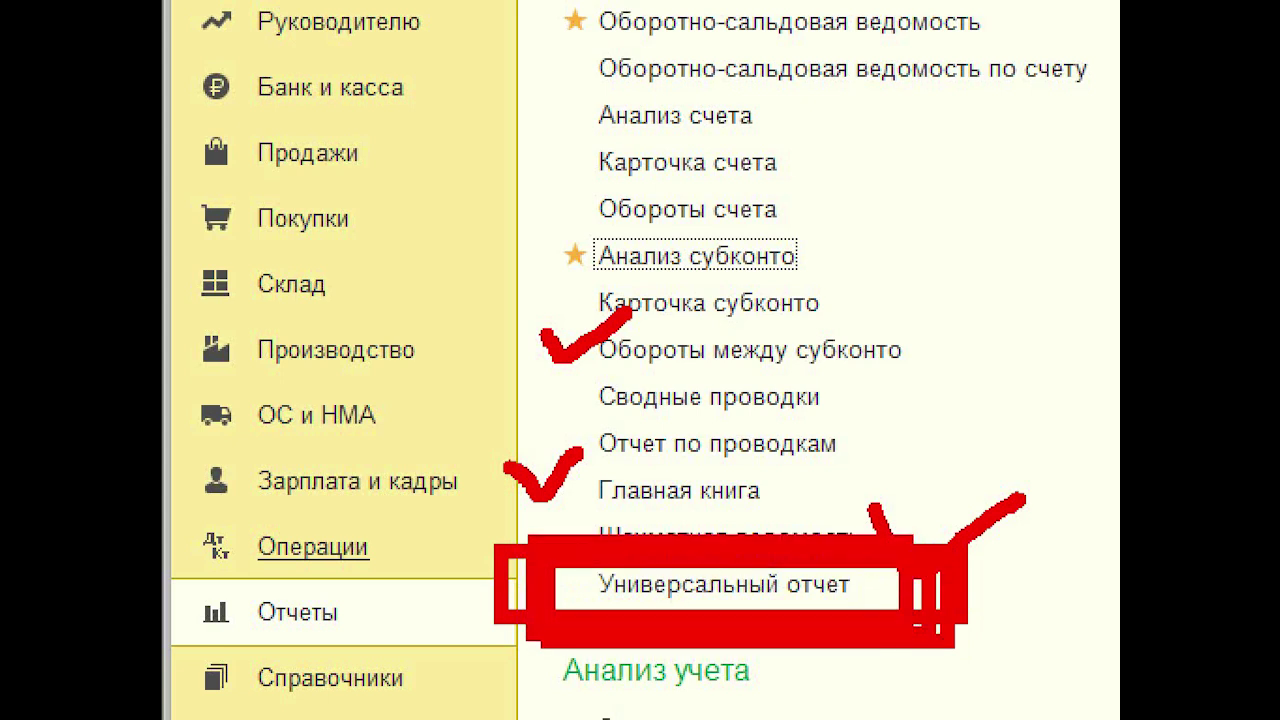
left_click_drag(600, 10, 845, 405)
left_click_drag(675, 490, 785, 10)
mouse_move(620, 115)
left_mouse_down()
mouse_move(765, 400)
mouse_move(855, 520)
left_mouse_up()
left_click_drag(895, 60, 680, 530)
left_click_drag(540, 295, 790, 535)
mouse_move(705, 95)
left_mouse_down()
mouse_move(895, 255)
mouse_move(965, 370)
left_mouse_up()
left_click(955, 385)
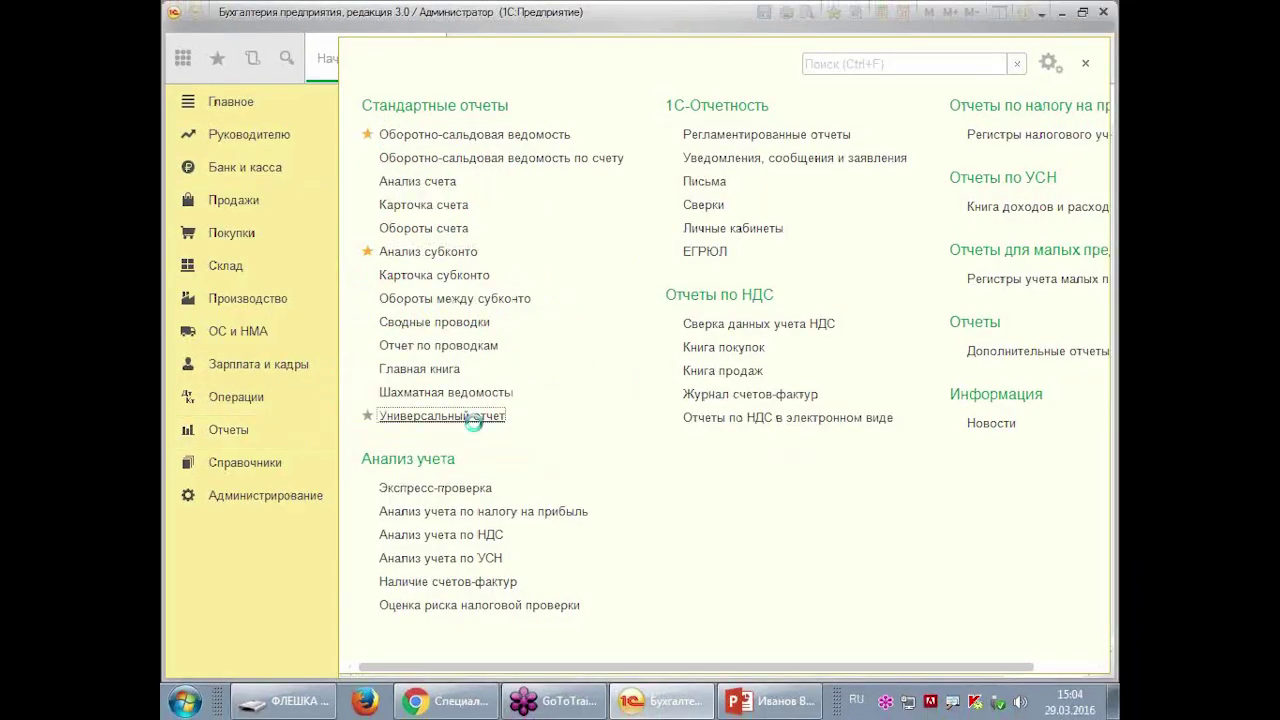
- Open the universal report and set its data source type to Документ
left_click(792, 588)
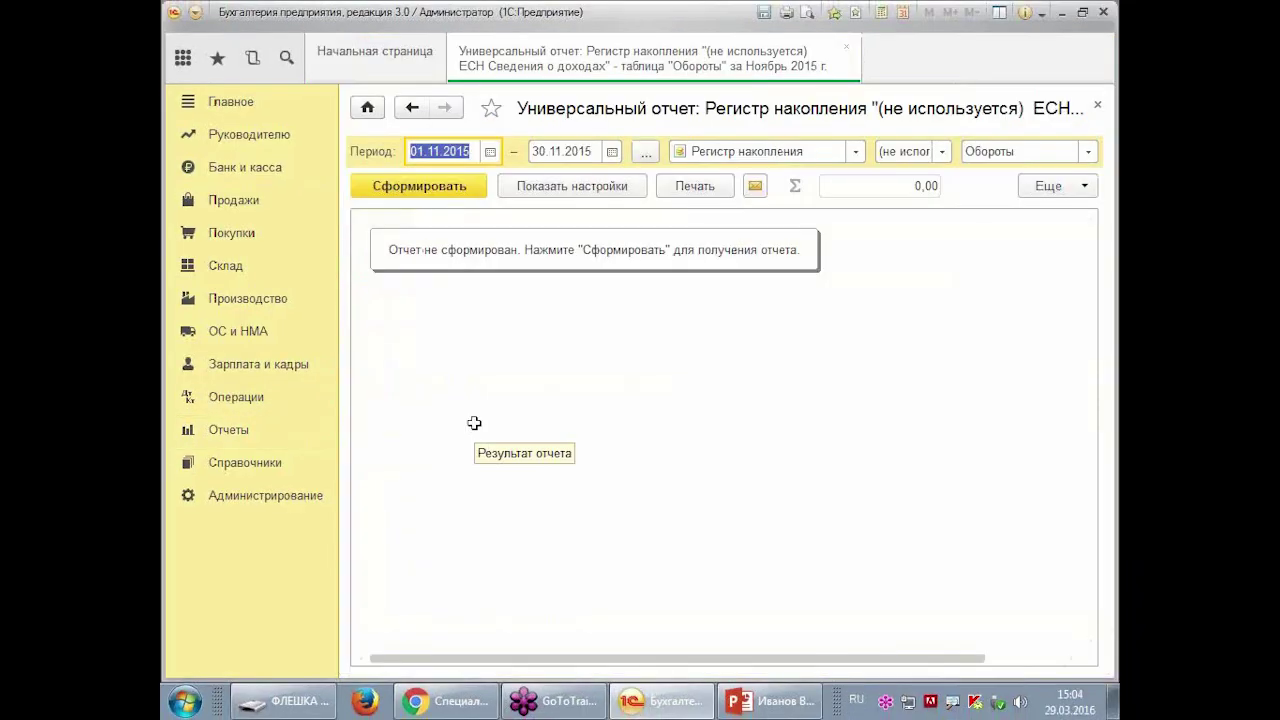
left_click(855, 158)
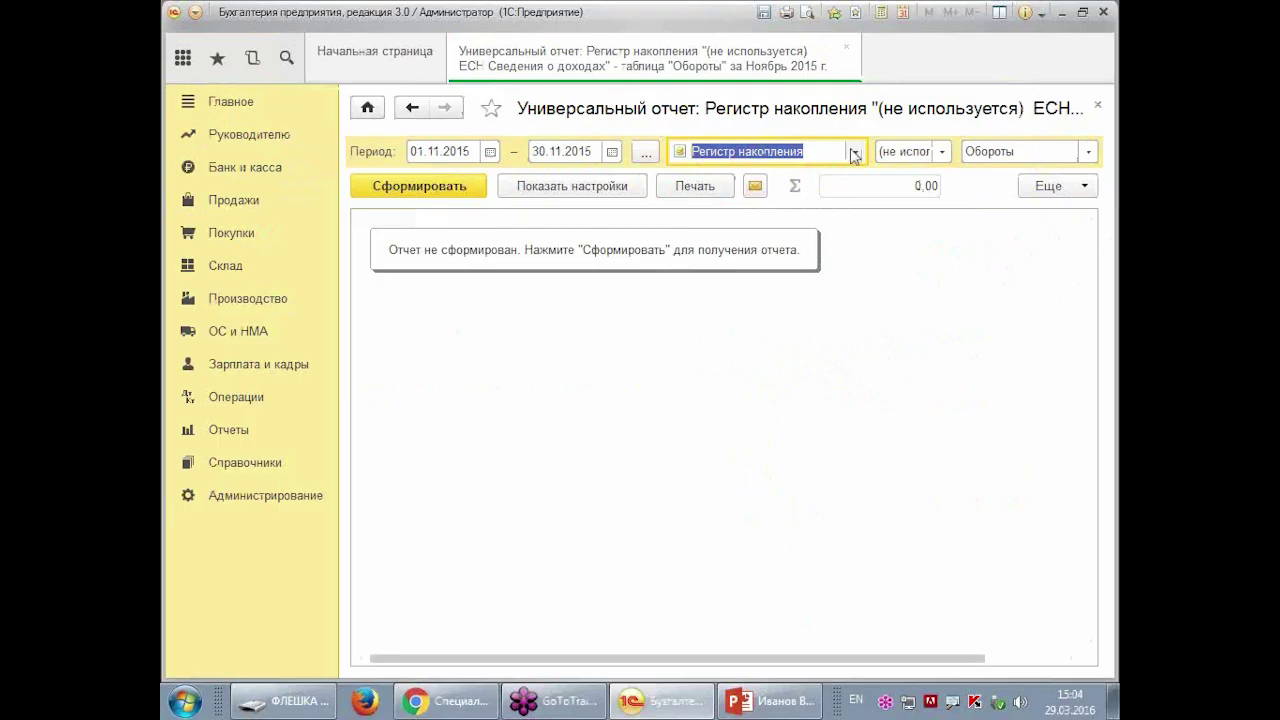
left_click(855, 151)
left_click(791, 182)
- Choose Авансовый отчет as the document for the universal report
left_click(1084, 151)
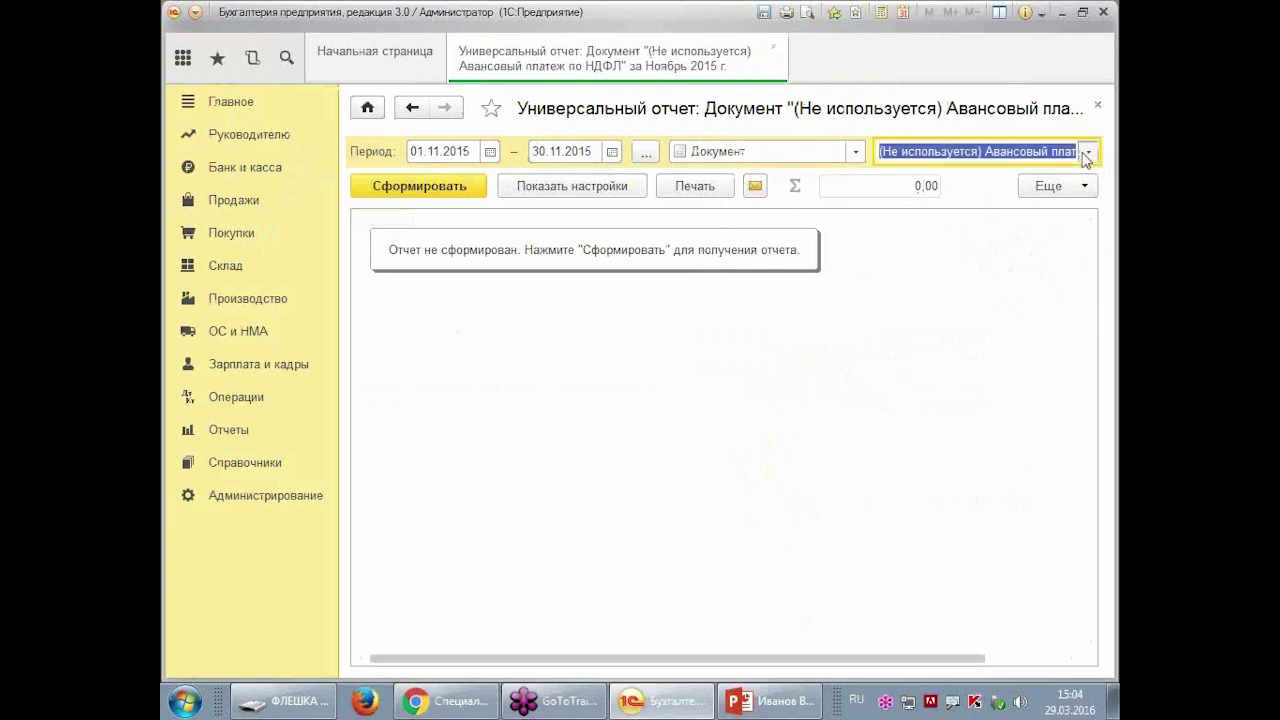
scroll(980, 371, "down", 20)
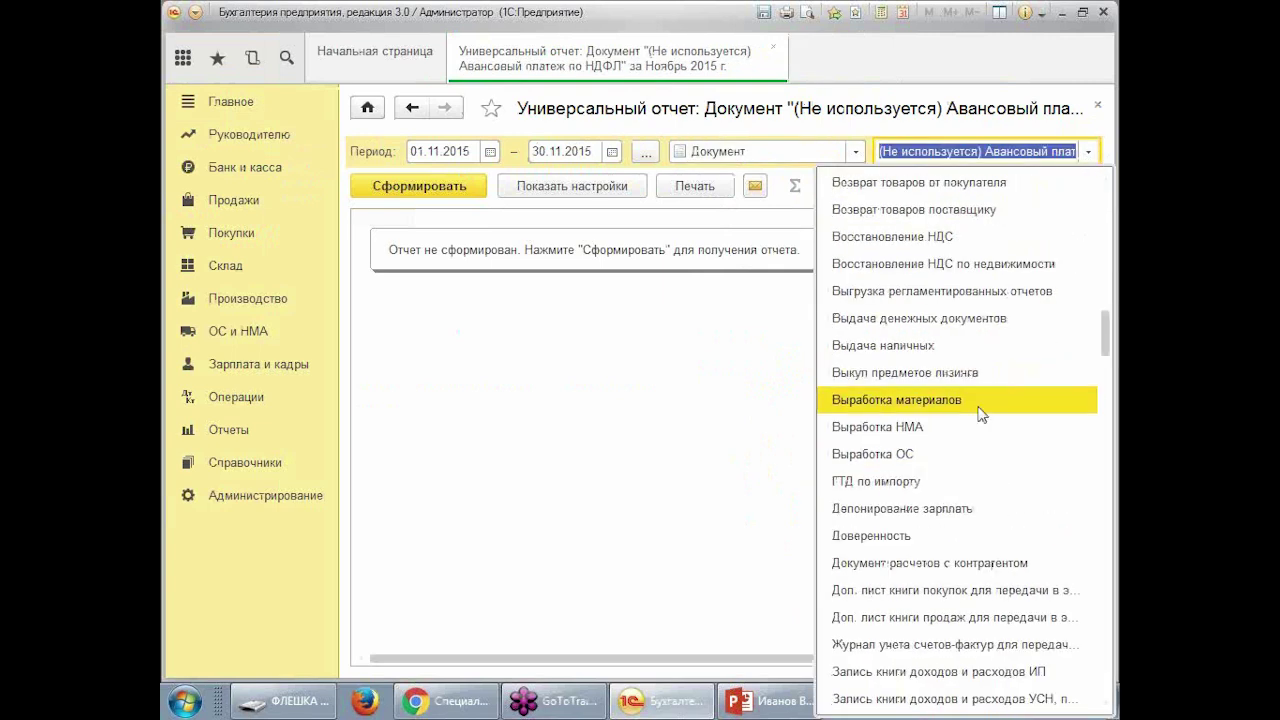
scroll(975, 300, "up", 2)
scroll(972, 480, "up", 4)
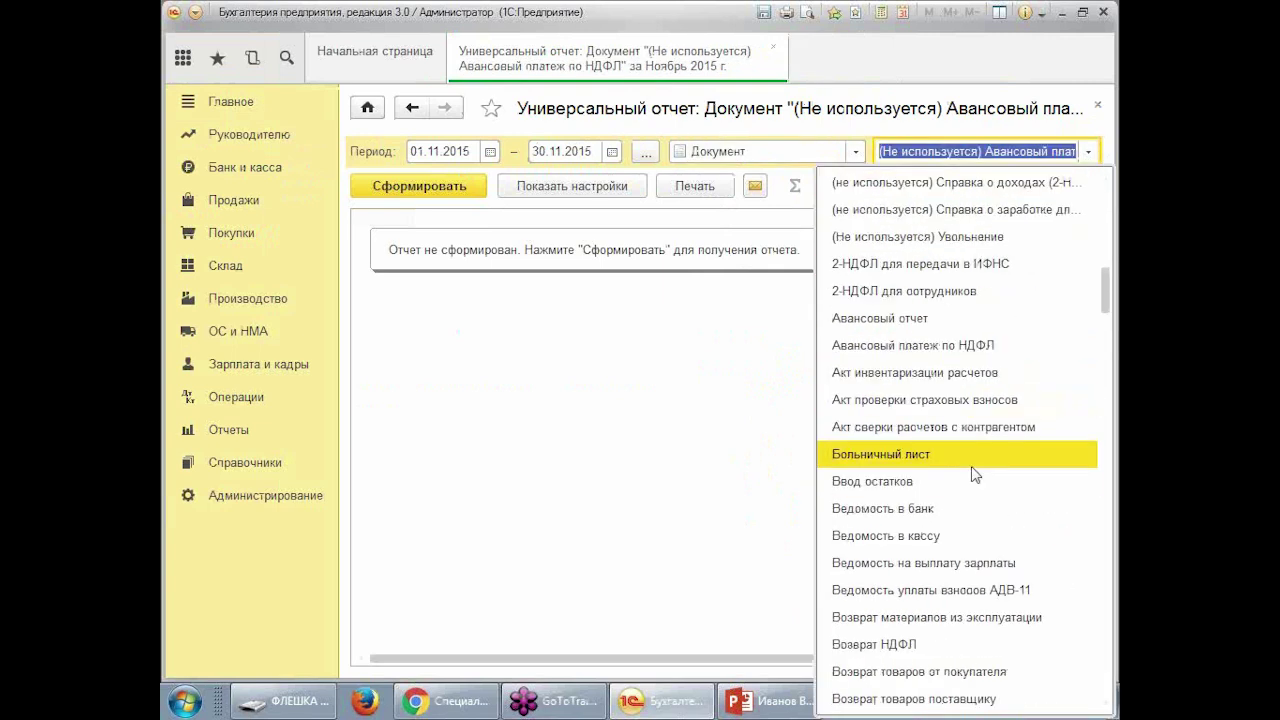
left_click(949, 331)
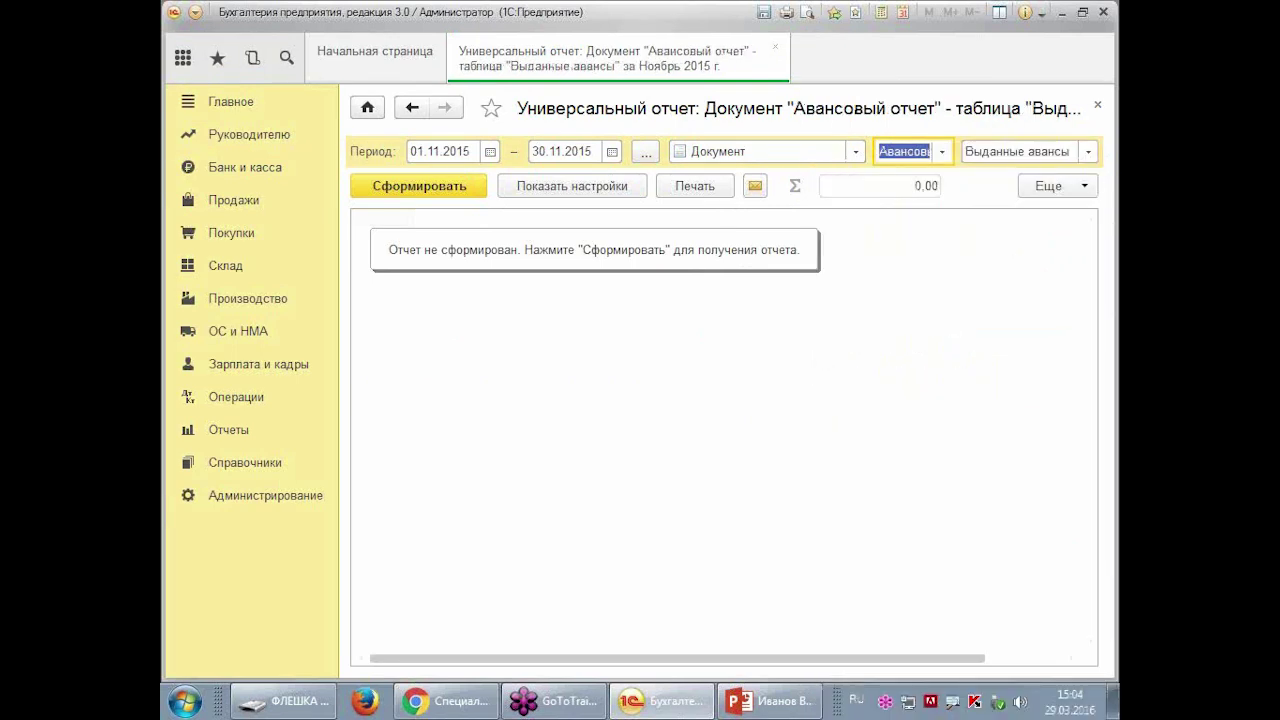
- Set the period to 01.10.2015–31.12.2015, generate the report on the Выданные авансы table and examine its advance documents
left_click(1090, 152)
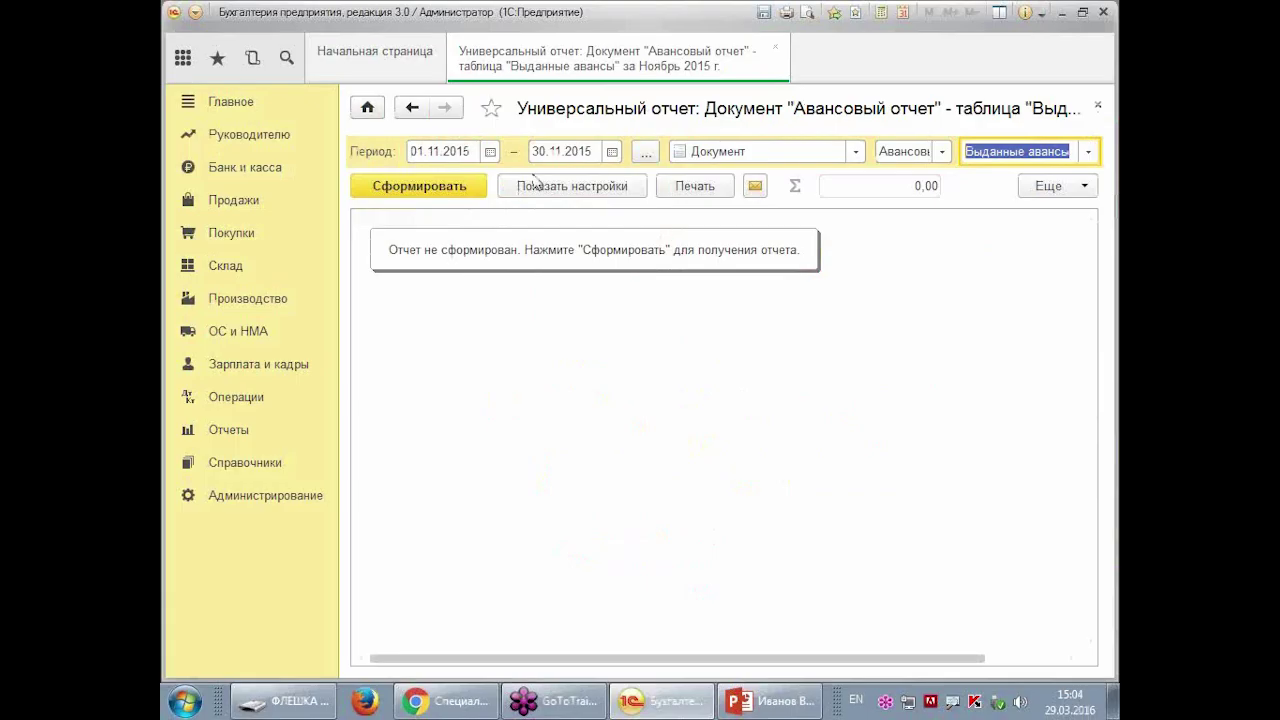
left_click(646, 152)
left_click(798, 408)
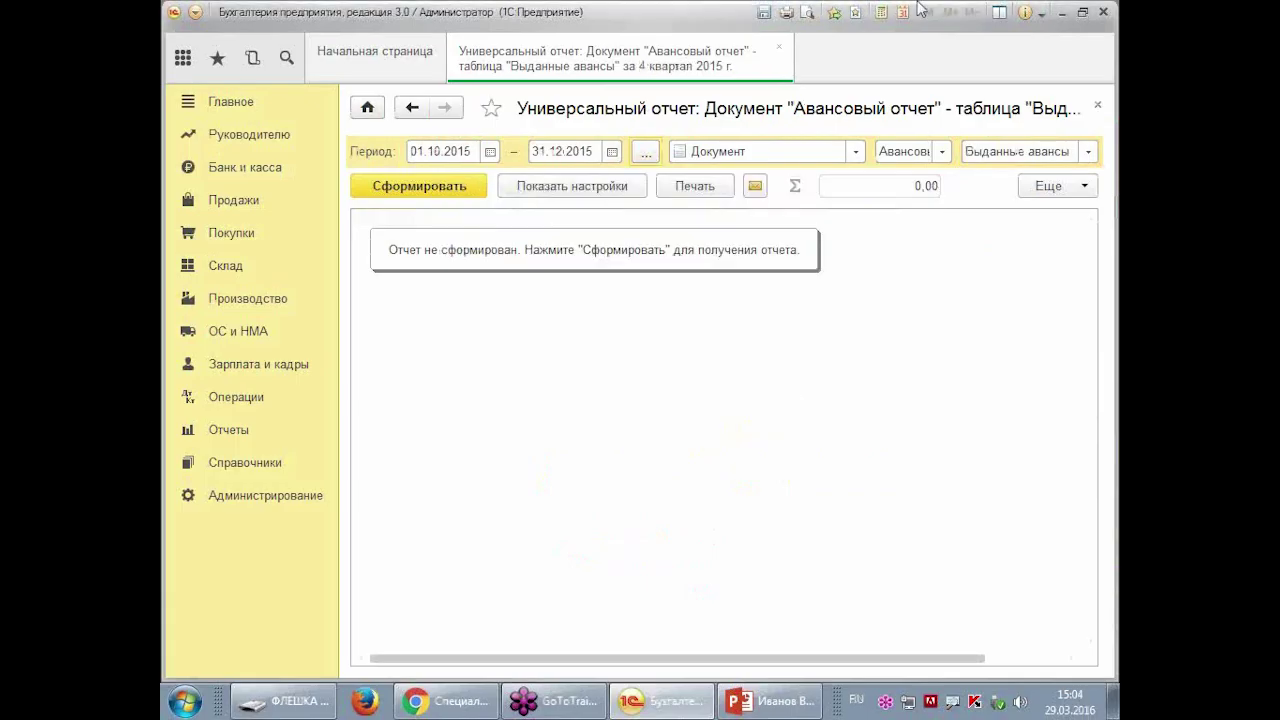
left_click(442, 185)
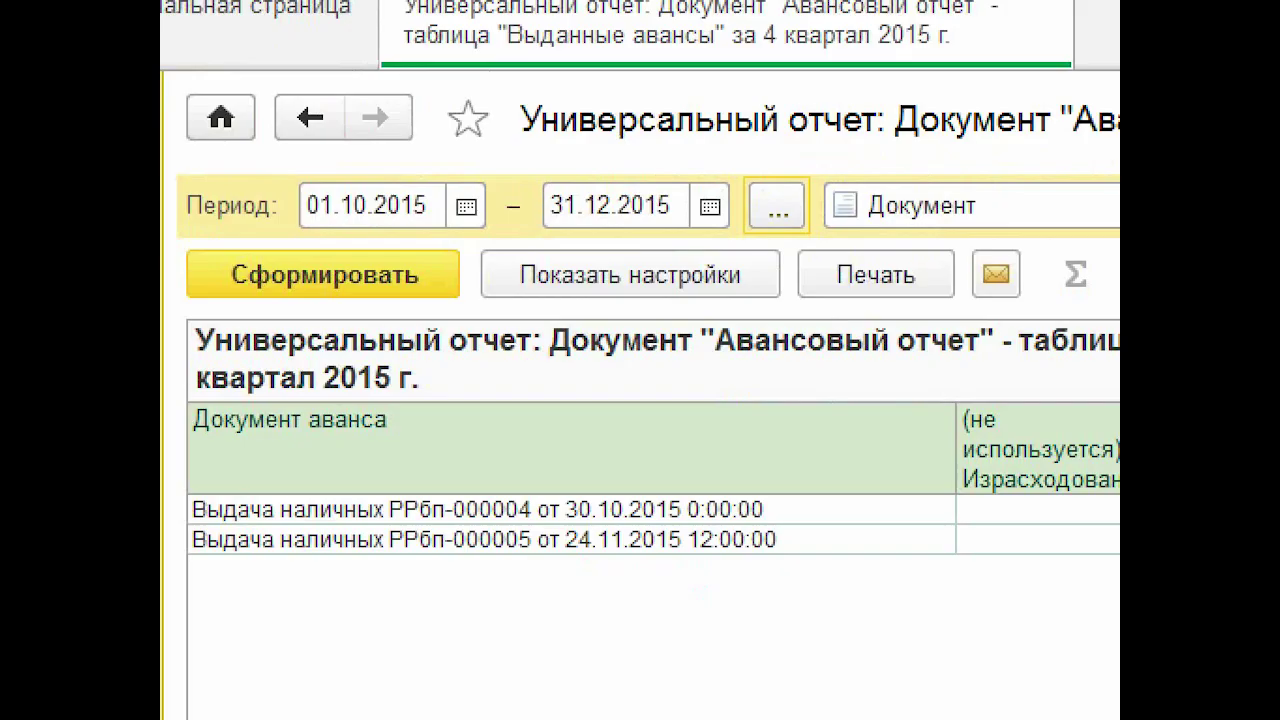
left_click_drag(818, 422, 908, 405)
left_click_drag(832, 528, 955, 510)
left_click_drag(470, 585, 710, 633)
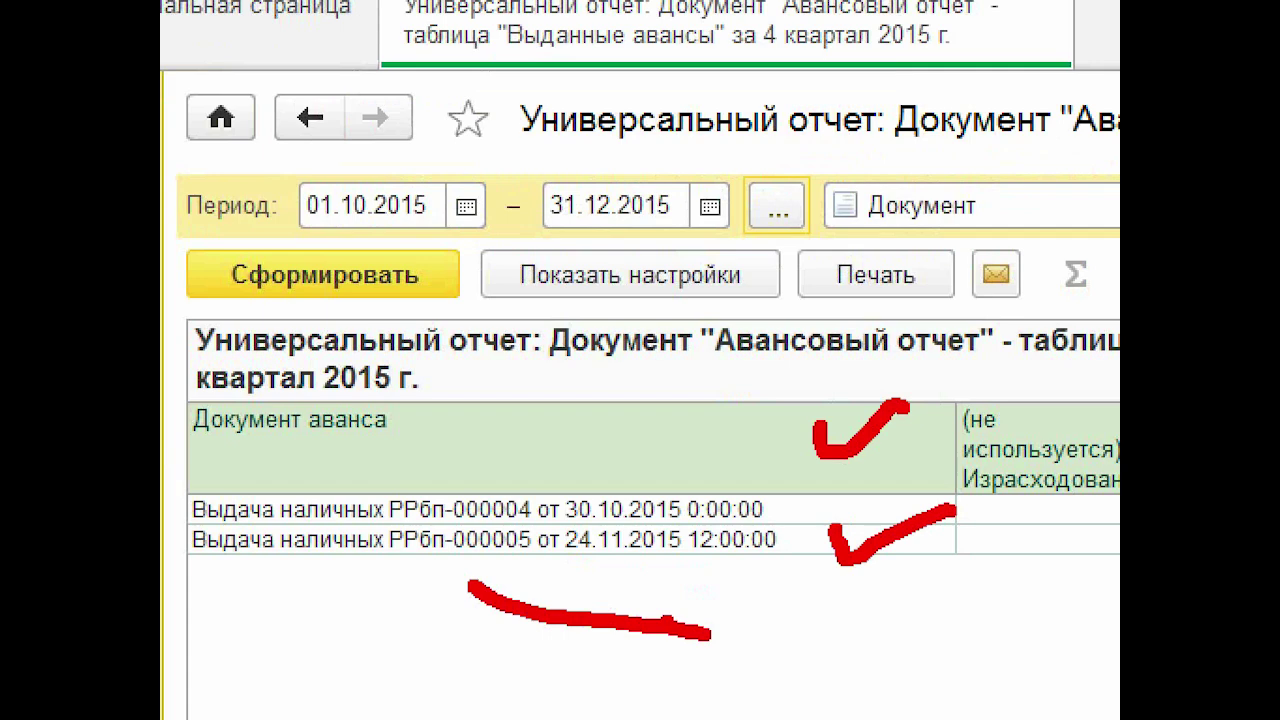
left_click_drag(568, 450, 725, 482)
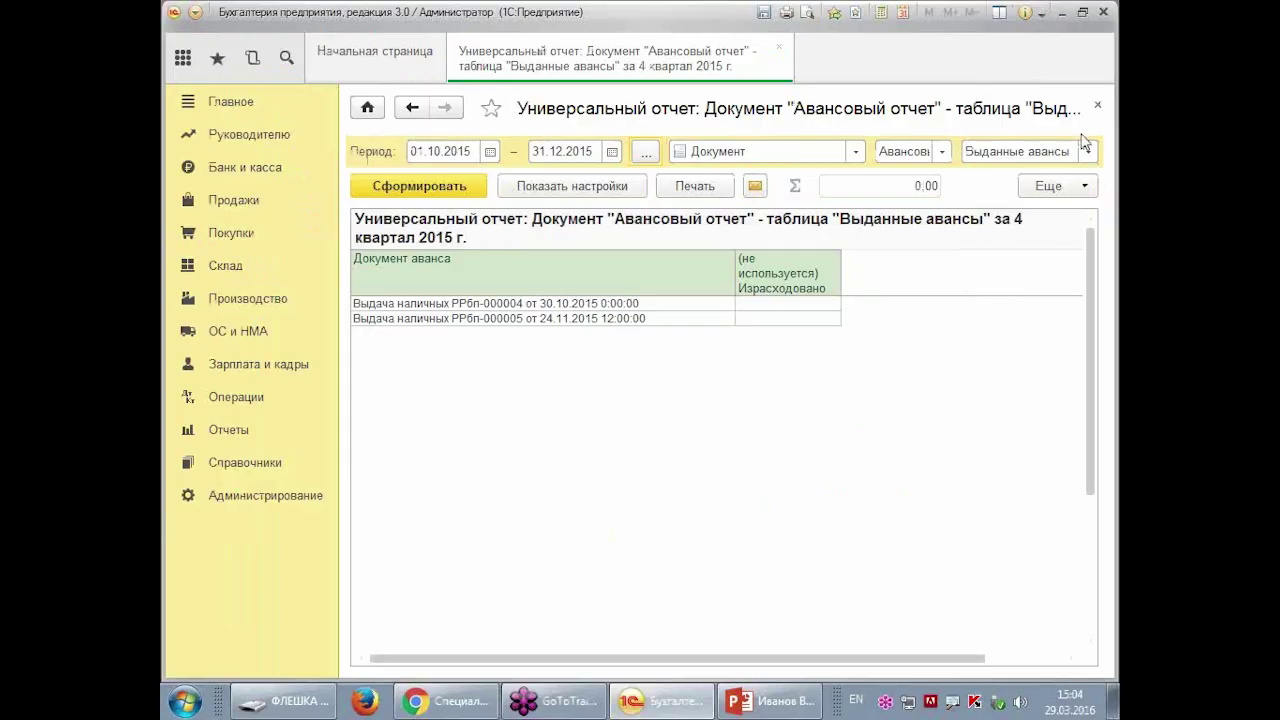
- Generate the advance report data for the Товары table and examine its columns through to Сумма НДС
left_click(1087, 150)
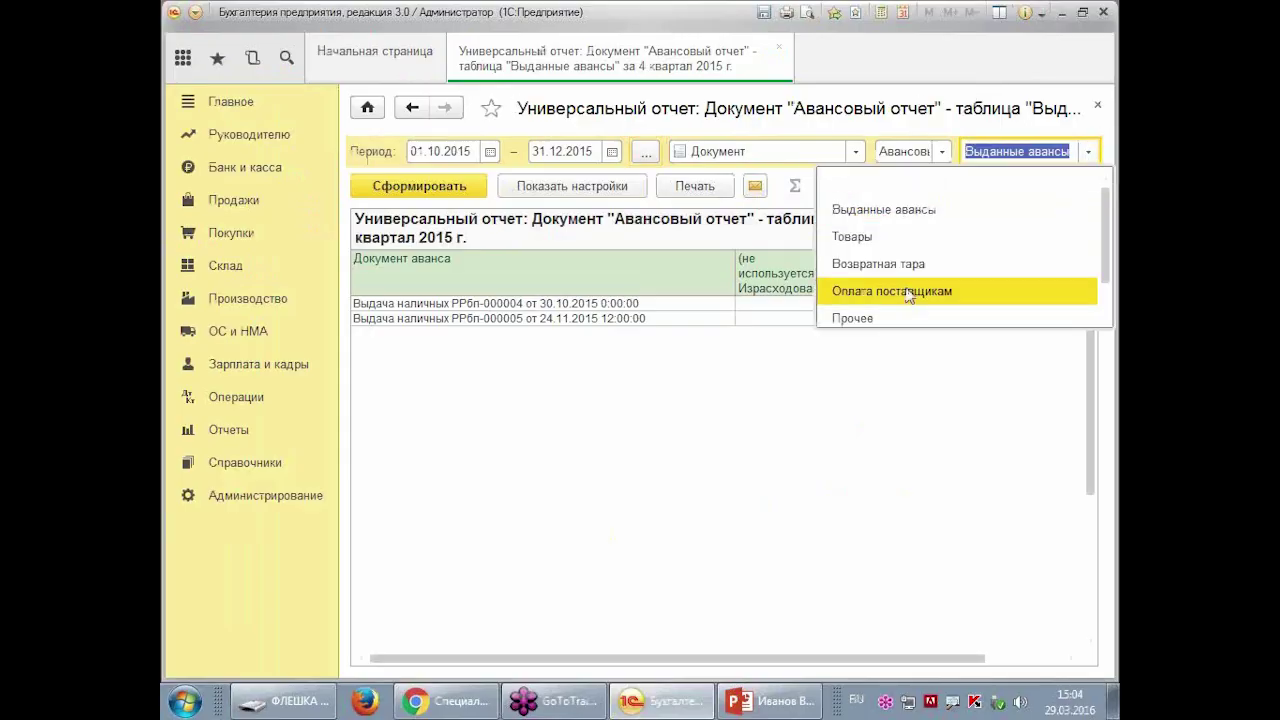
left_click(874, 240)
left_click(484, 190)
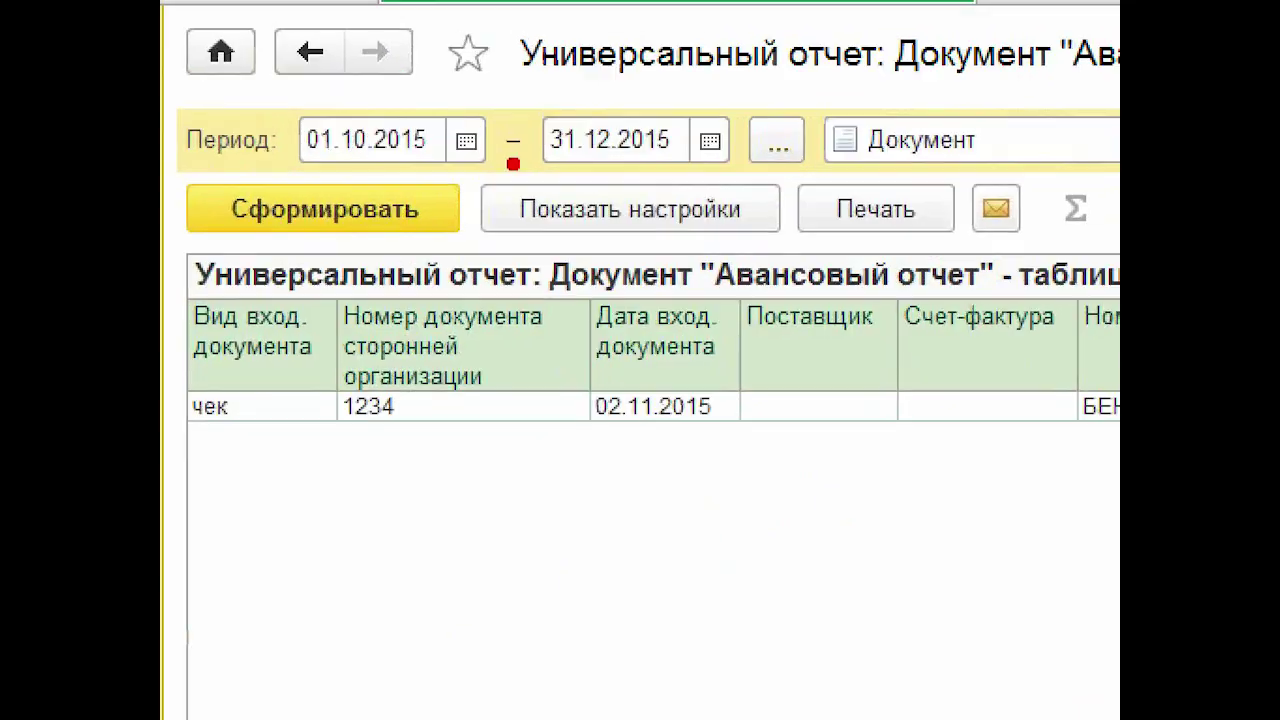
mouse_move(163, 380)
left_mouse_down()
mouse_move(164, 440)
mouse_move(815, 490)
mouse_move(1085, 482)
left_mouse_up()
mouse_move(400, 366)
left_mouse_down()
mouse_move(403, 434)
mouse_move(1271, 434)
left_mouse_up()
left_click_drag(726, 658, 1022, 670)
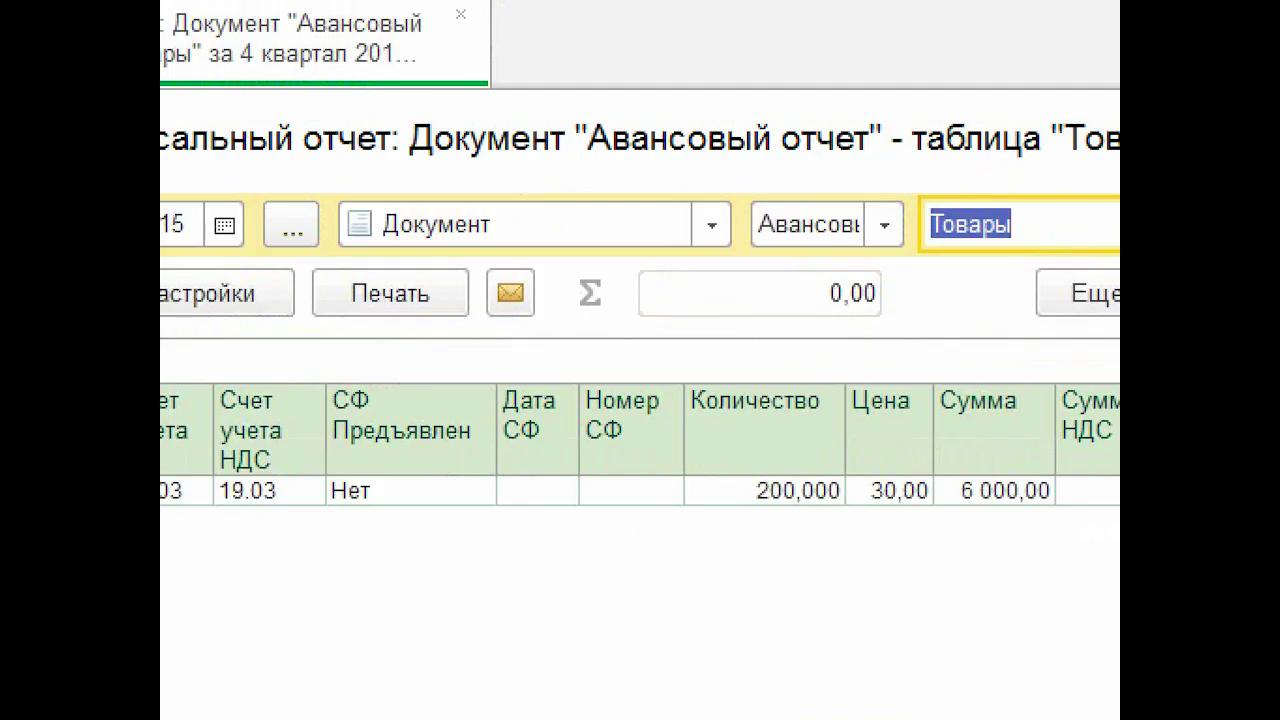
mouse_move(163, 523)
left_mouse_down()
mouse_move(514, 551)
mouse_move(1114, 517)
left_mouse_up()
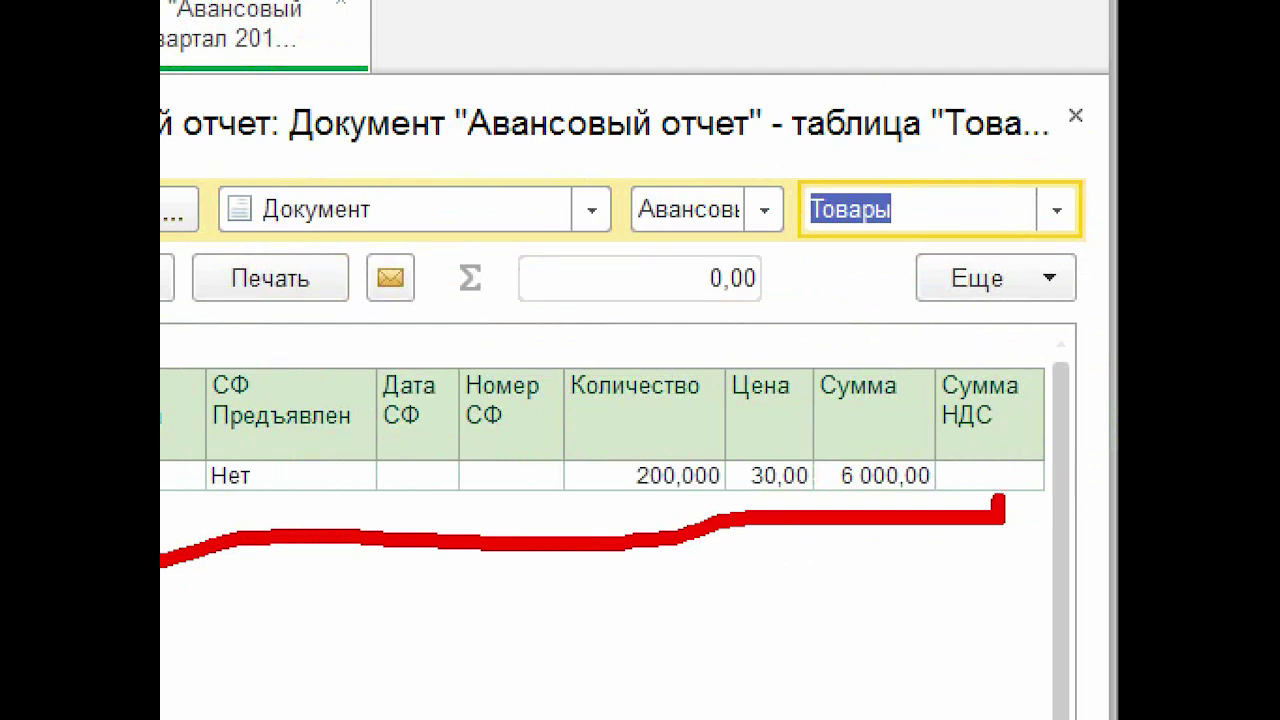
key("Escape")
- Generate the report for the Оплата поставщикам table and examine its columns through to Сумма взаиморасчетов
left_click(1090, 154)
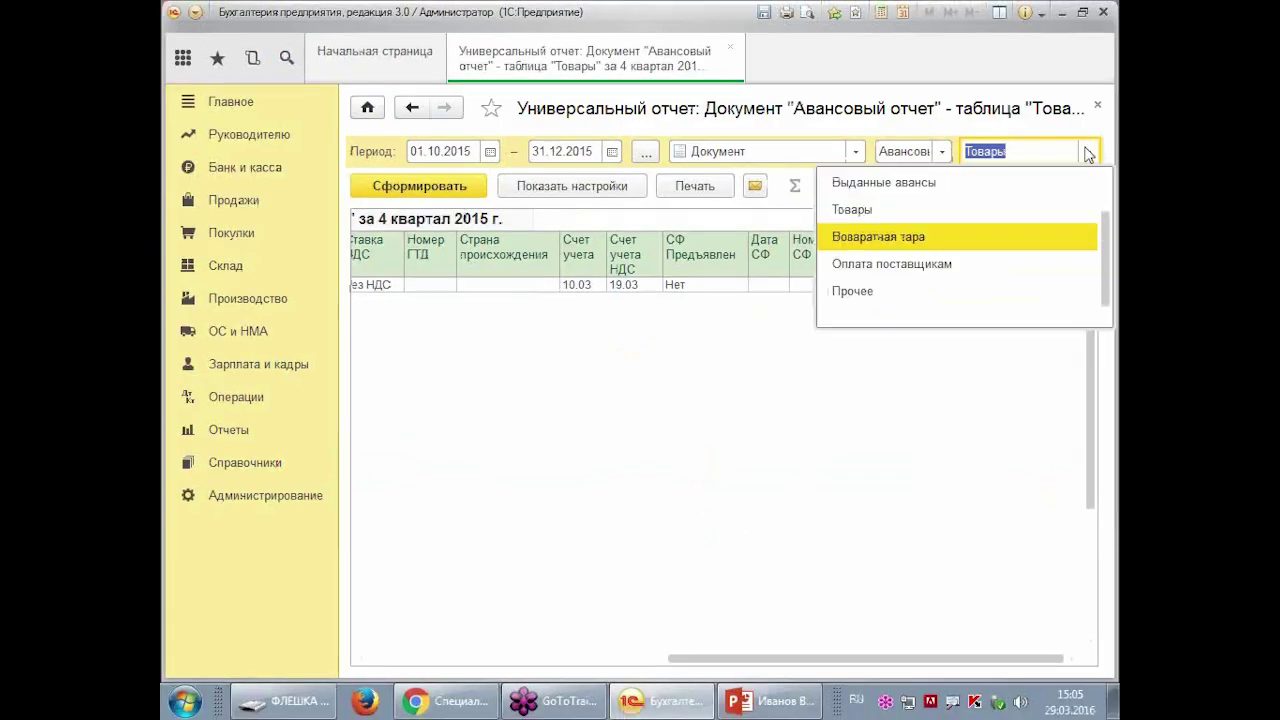
left_click(937, 266)
left_click(434, 186)
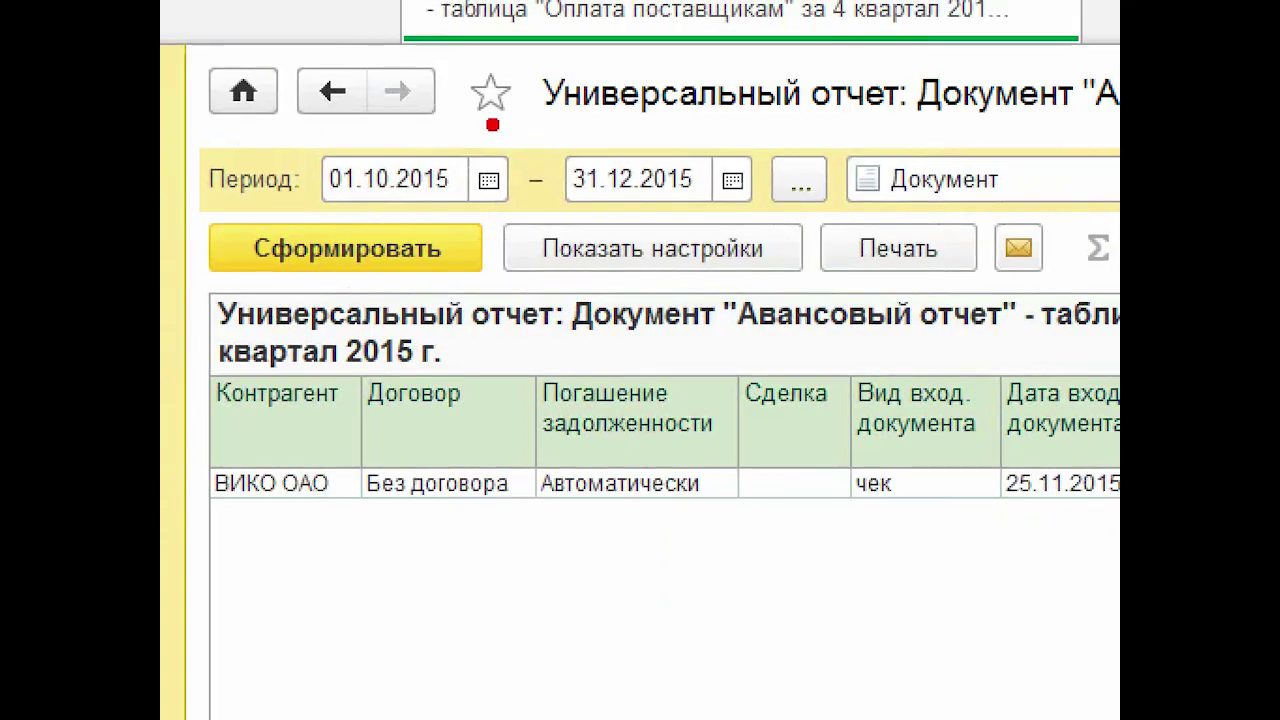
mouse_move(1095, 397)
left_mouse_down()
mouse_move(157, 360)
mouse_move(314, 663)
mouse_move(1115, 510)
left_mouse_up()
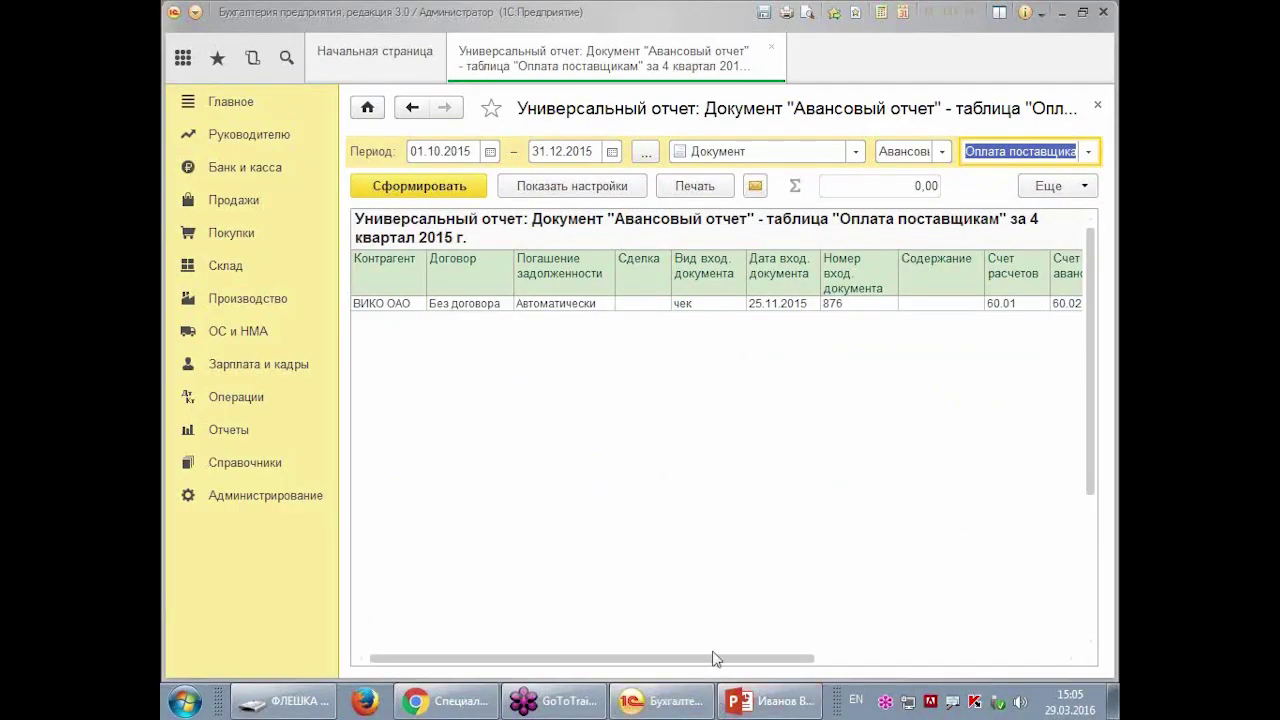
left_click_drag(718, 660, 942, 668)
mouse_move(562, 312)
left_mouse_down()
mouse_move(838, 382)
mouse_move(1003, 365)
left_mouse_up()
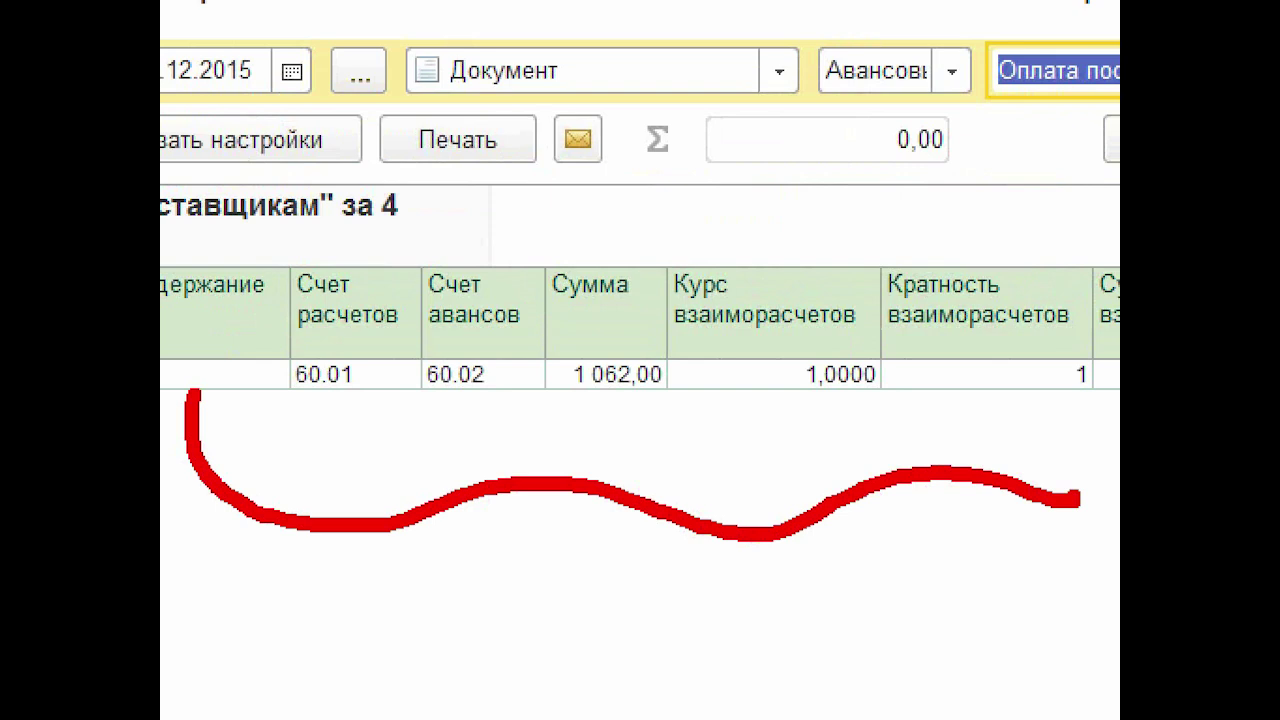
left_click_drag(528, 428, 744, 445)
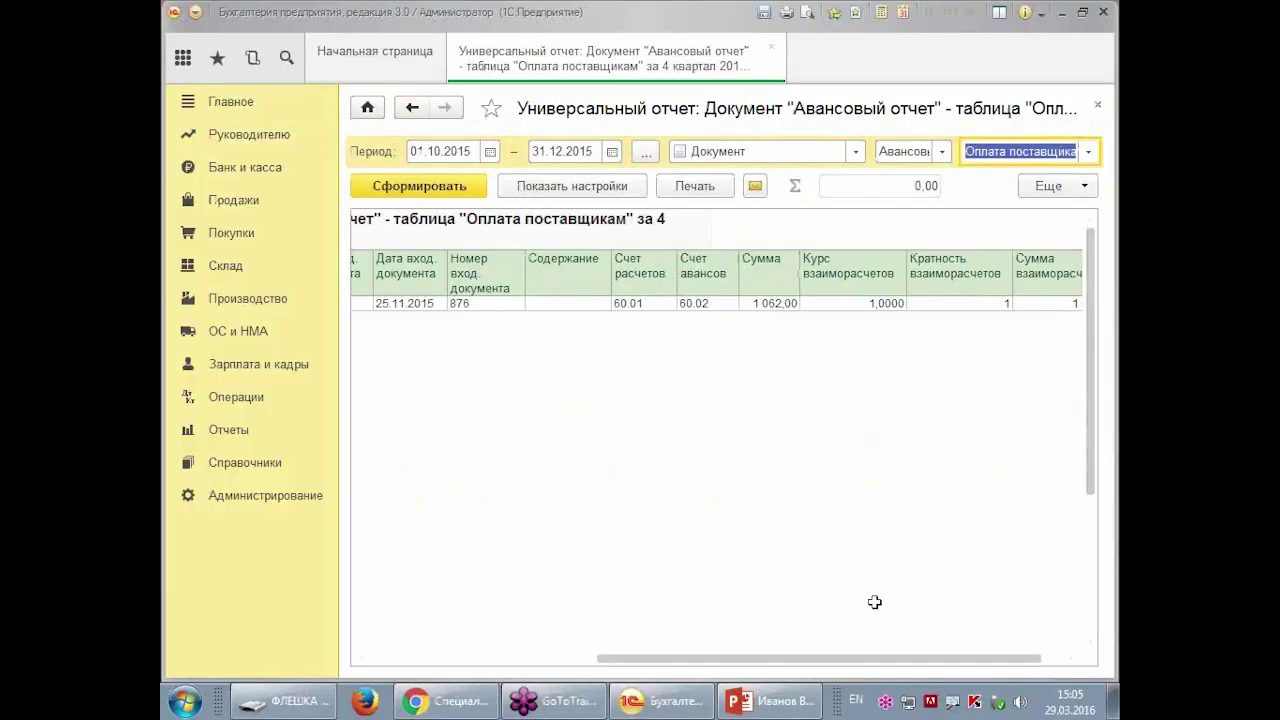
left_click_drag(873, 660, 1008, 678)
mouse_move(1105, 235)
left_mouse_down()
mouse_move(891, 314)
mouse_move(1105, 440)
left_mouse_up()
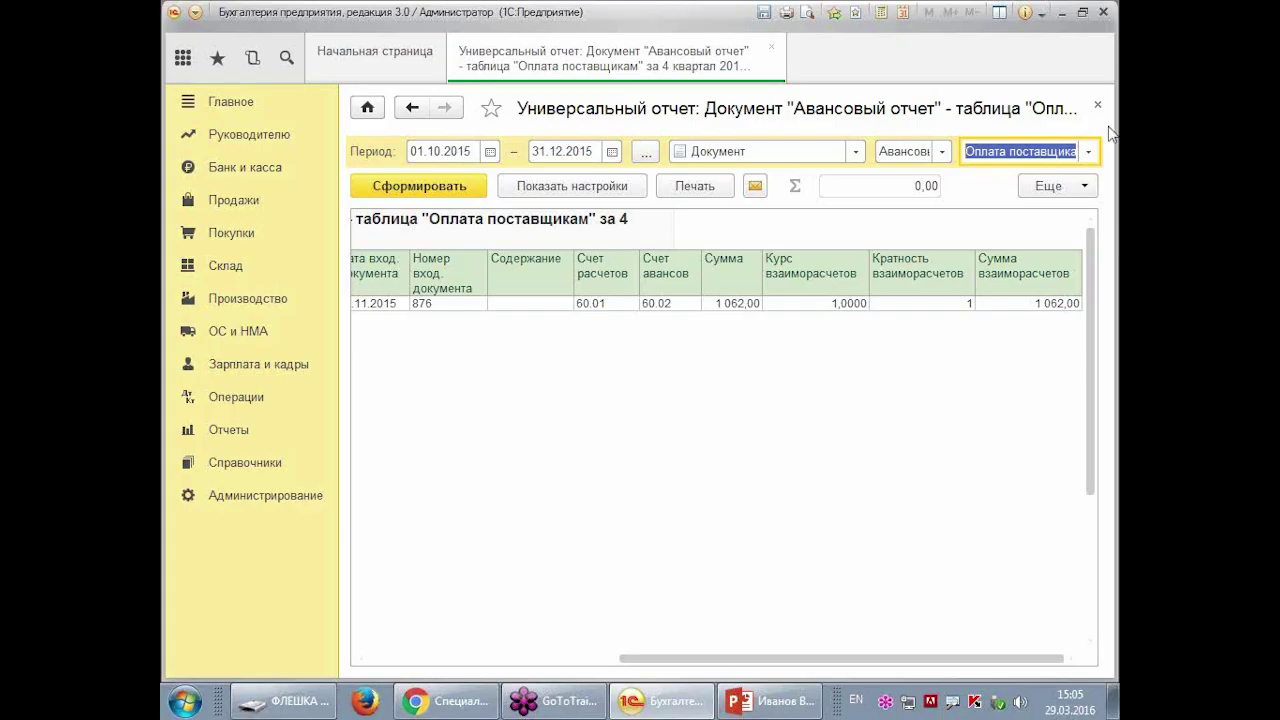
- Generate the advance report data for the Прочее table
left_click(1088, 151)
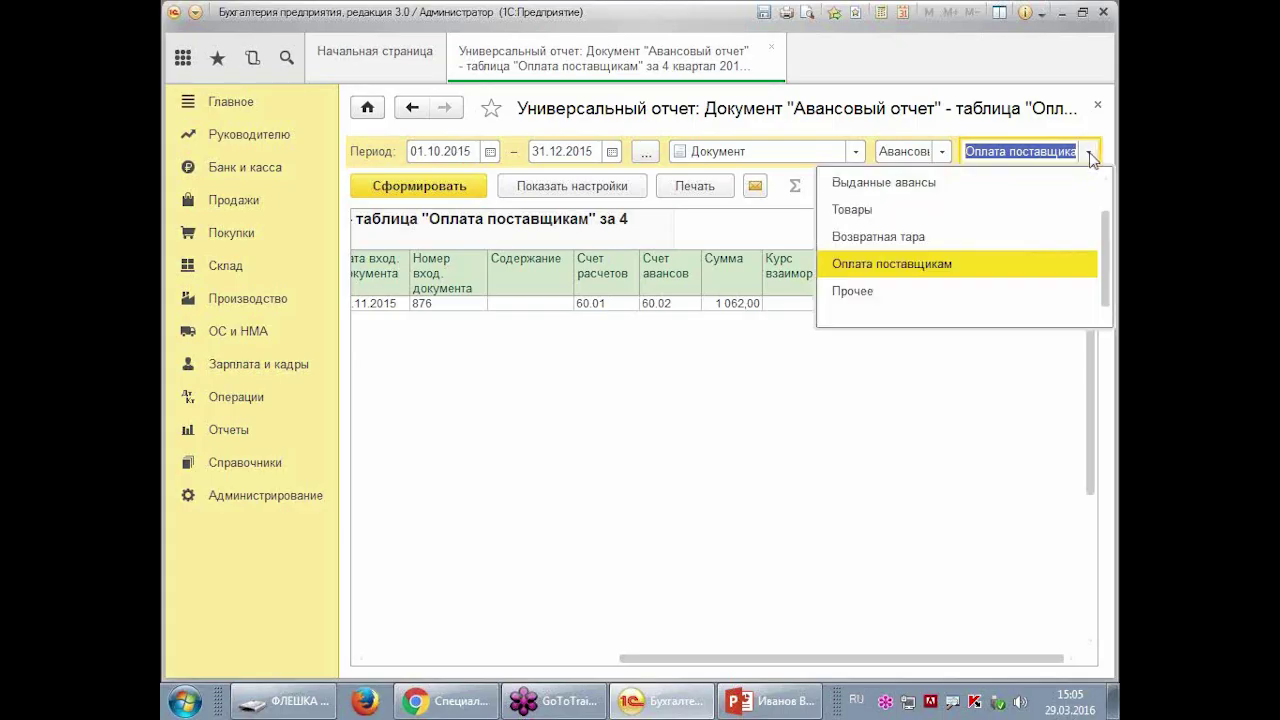
left_click(1017, 288)
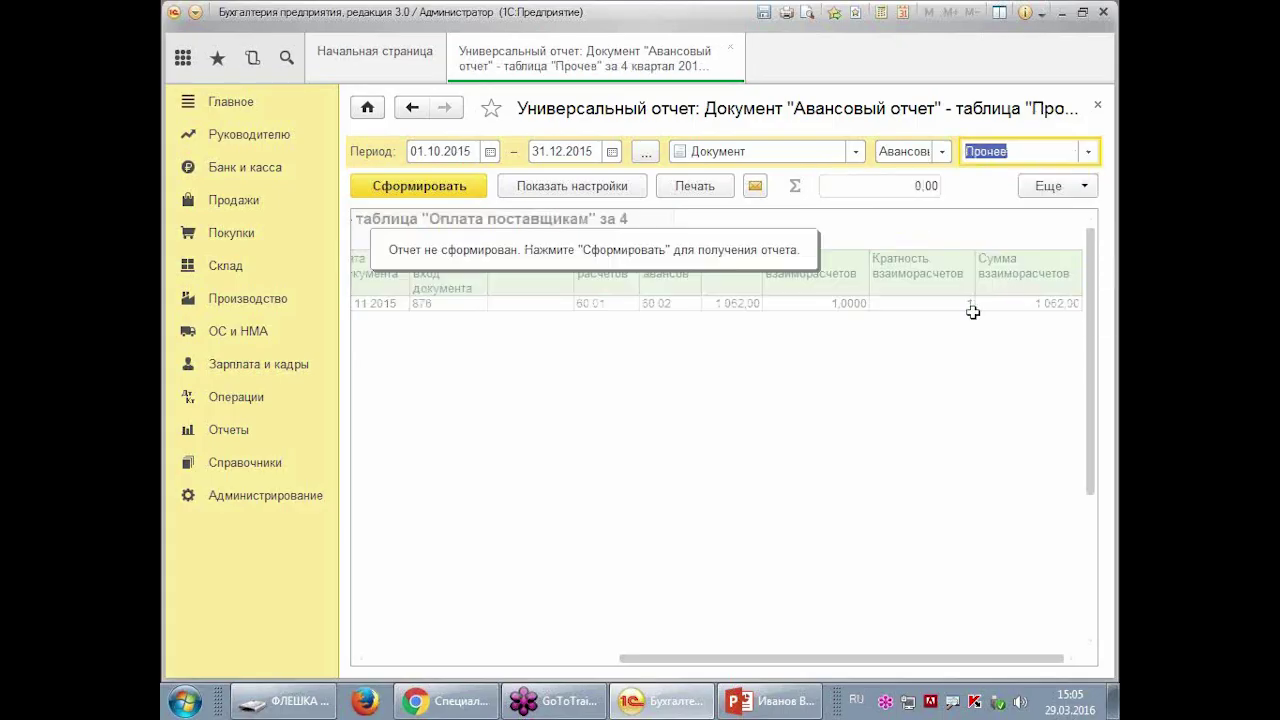
left_click(460, 187)
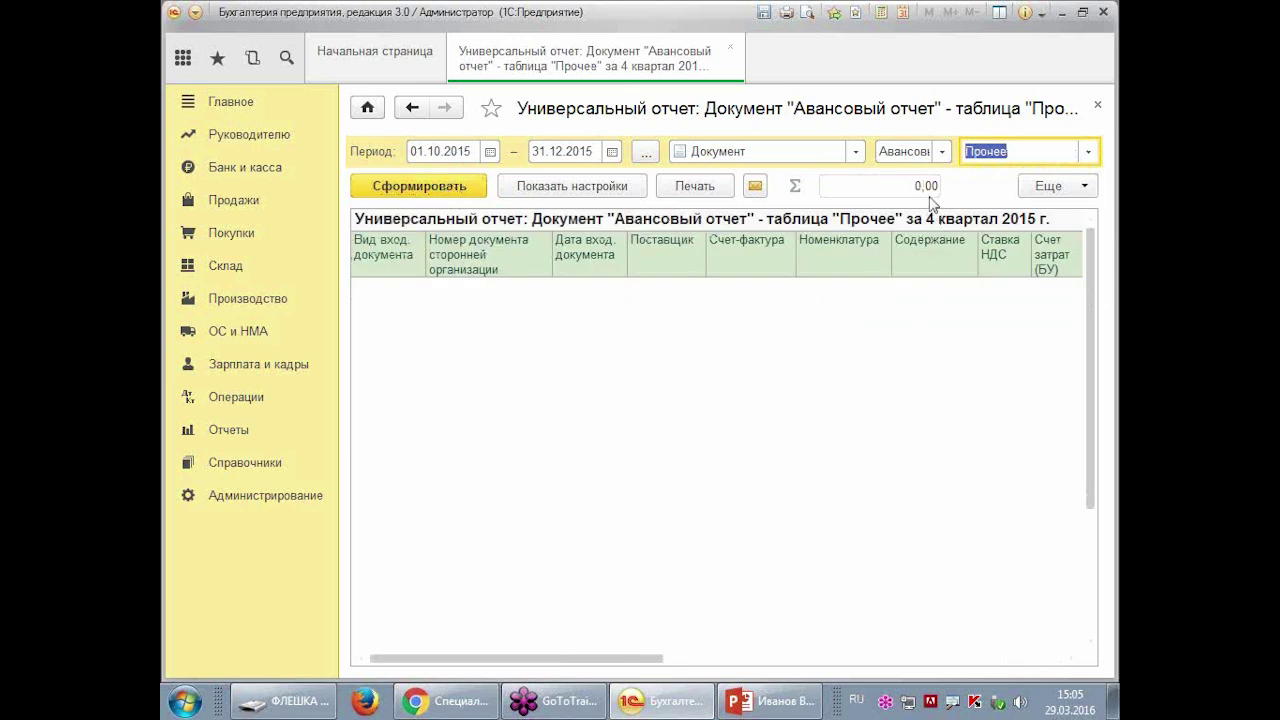
- Switch the document to Поступление (акты, накладные), generate the report for its Оборудование table and look through the columns
left_click(942, 151)
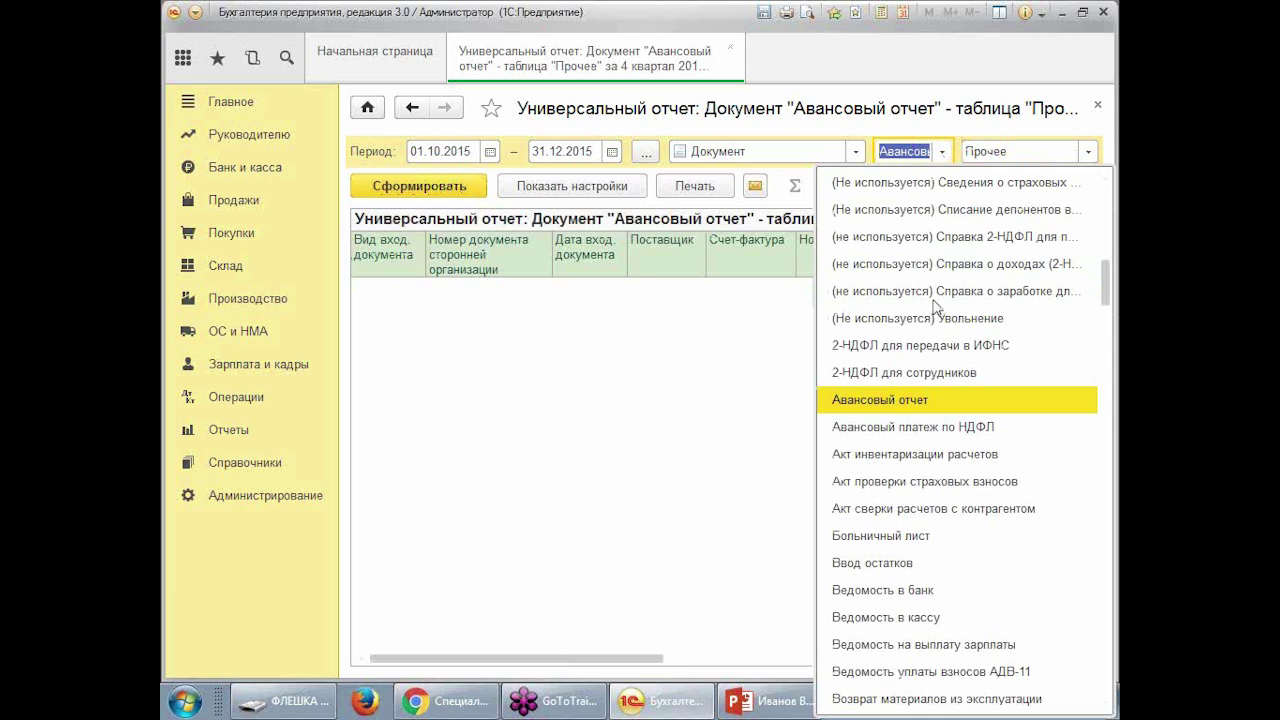
scroll(935, 305, "down", 12)
scroll(950, 415, "up", 6)
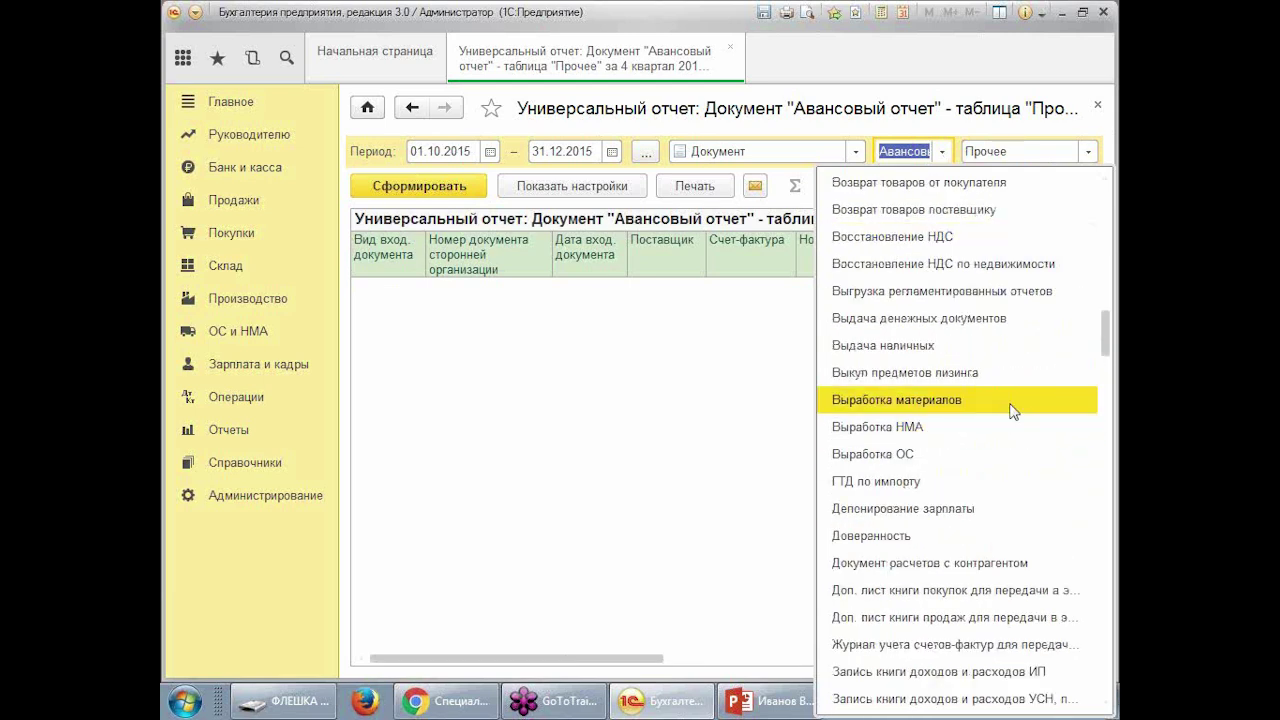
scroll(968, 465, "down", 7)
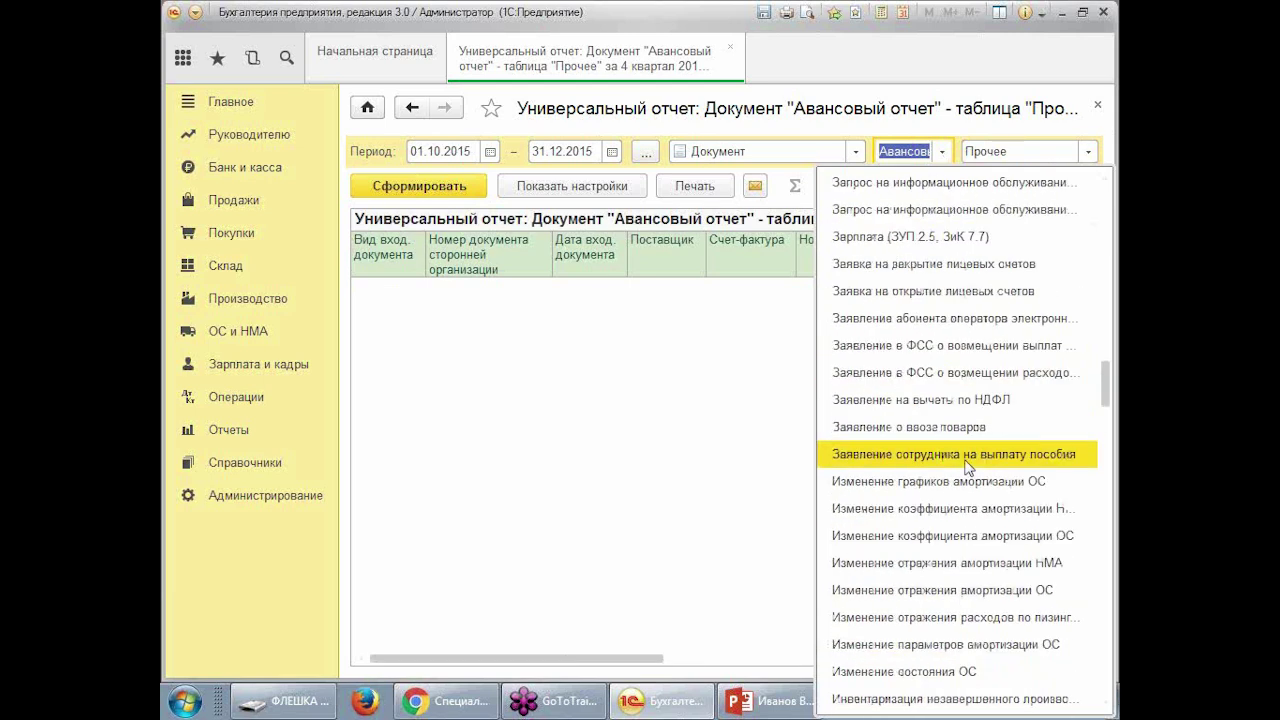
scroll(967, 467, "down", 8)
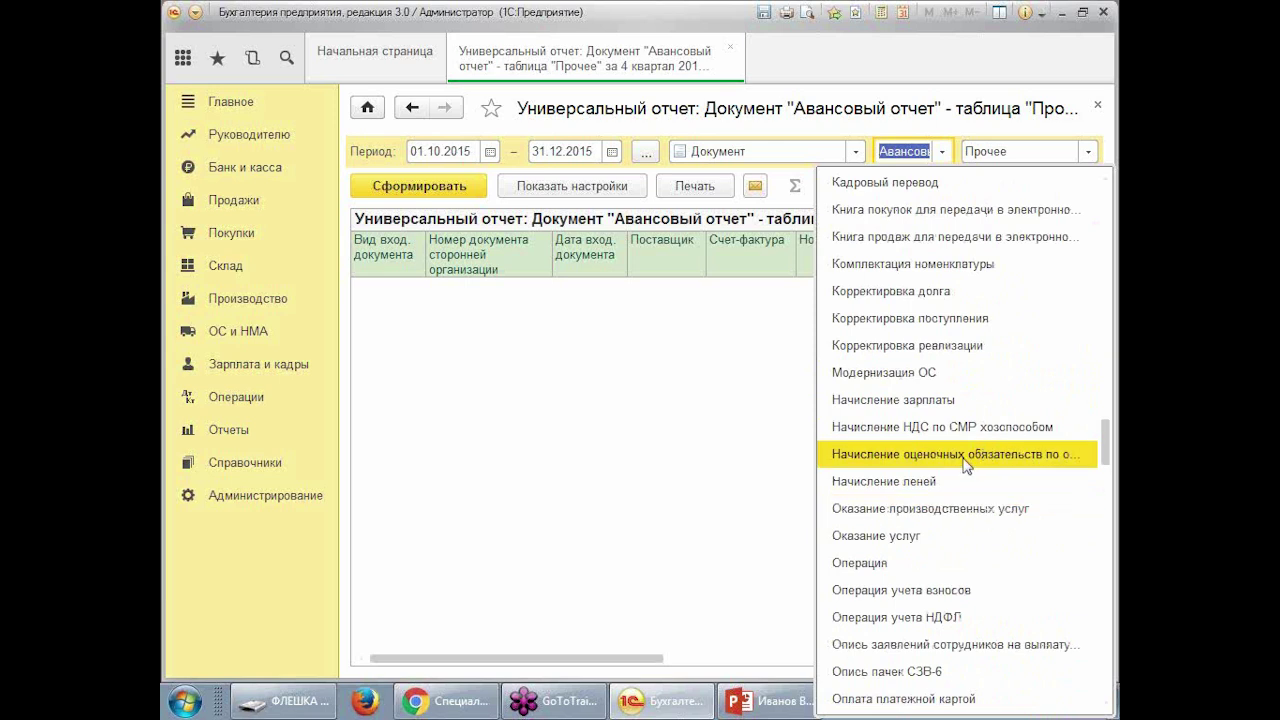
type("по")
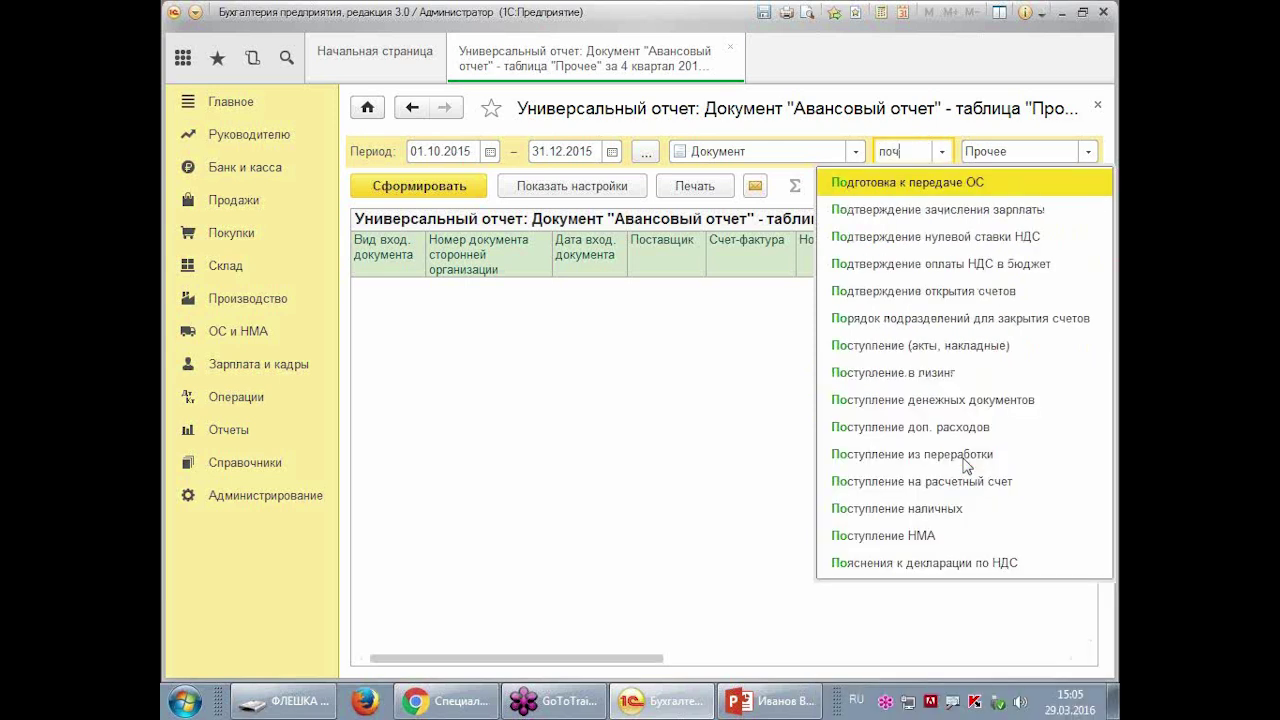
type("ч")
key("BackSpace")
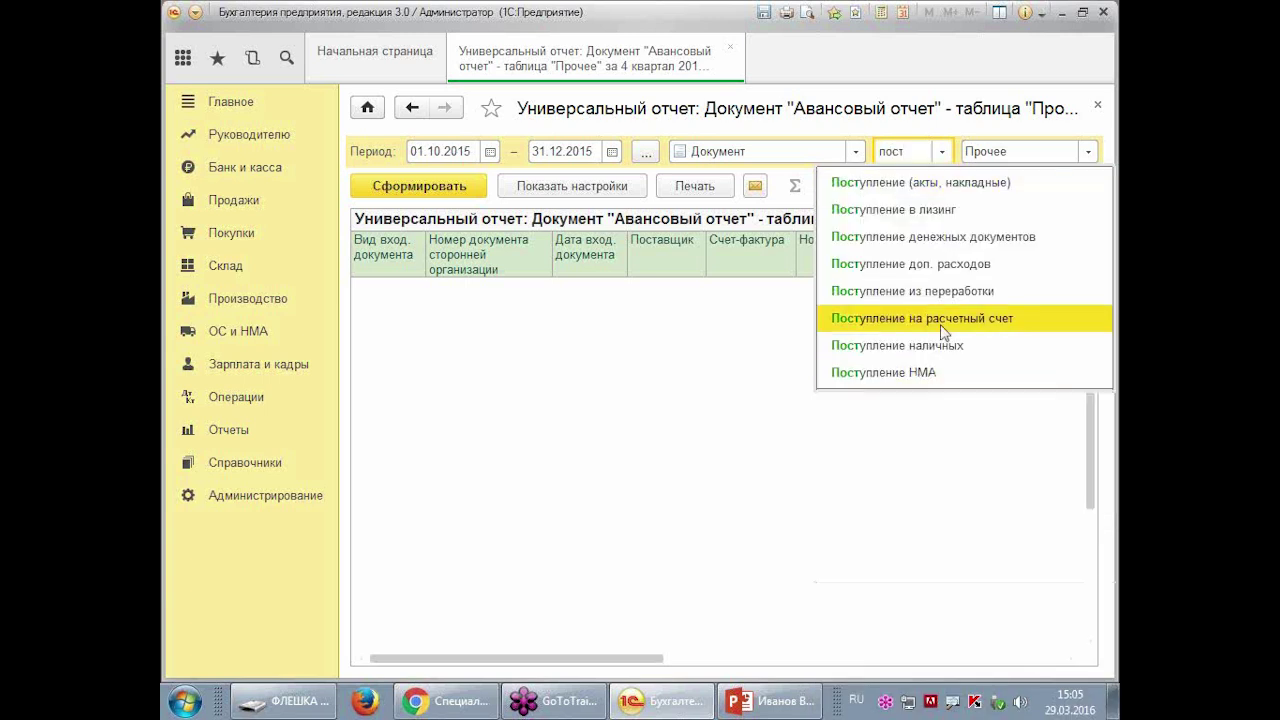
left_click(950, 188)
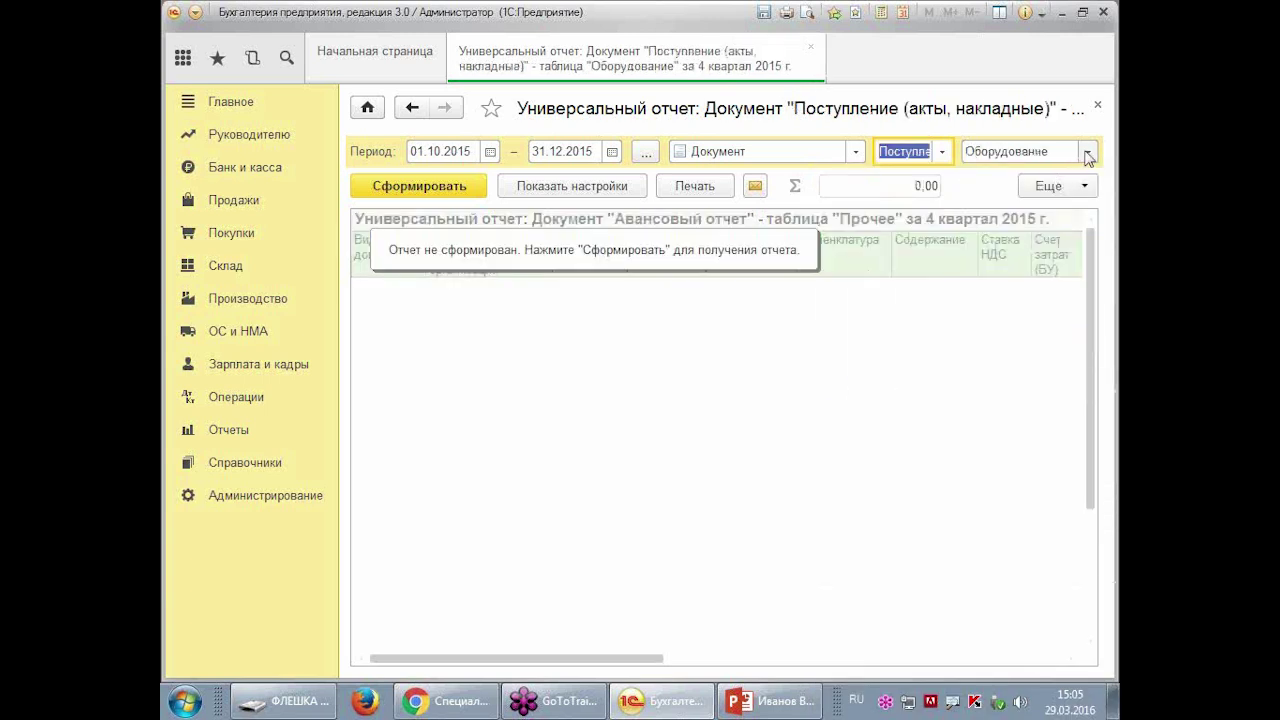
left_click(409, 183)
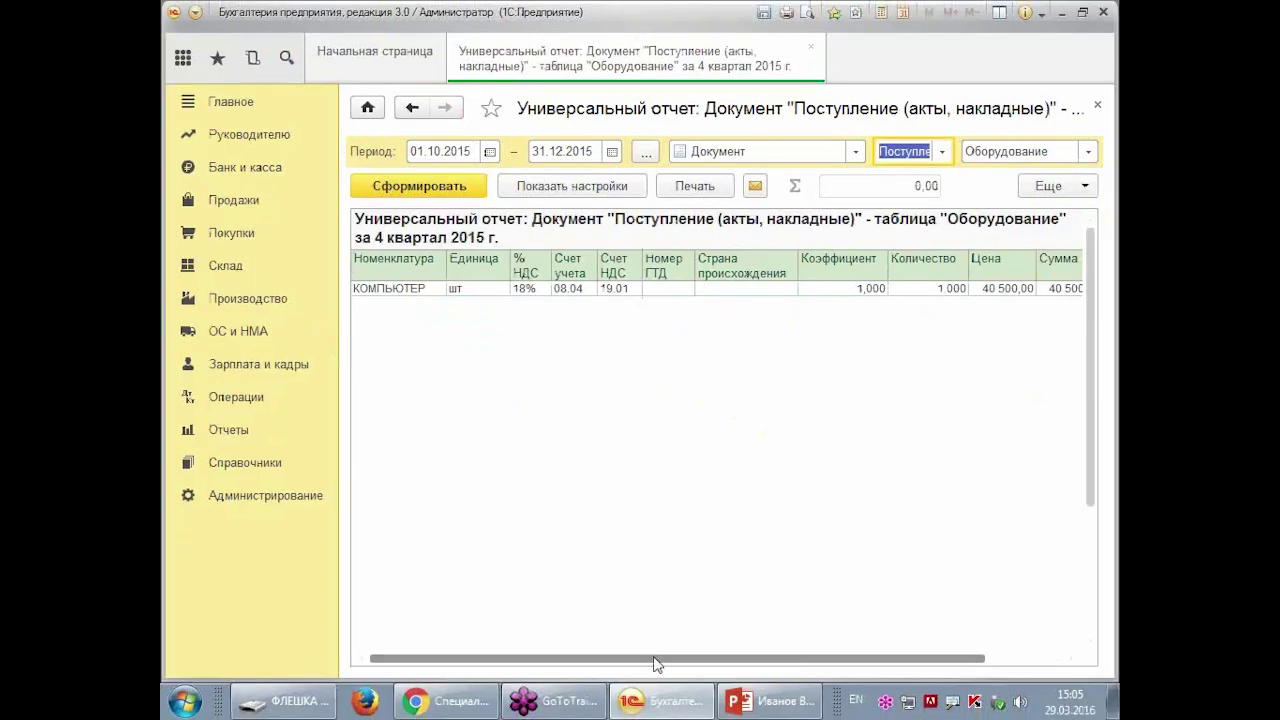
mouse_move(656, 660)
left_mouse_down()
mouse_move(891, 673)
mouse_move(932, 654)
left_mouse_up()
- Generate the receipts report for the Товары table and view its quantity, price, sum and НДС columns
left_click(1088, 151)
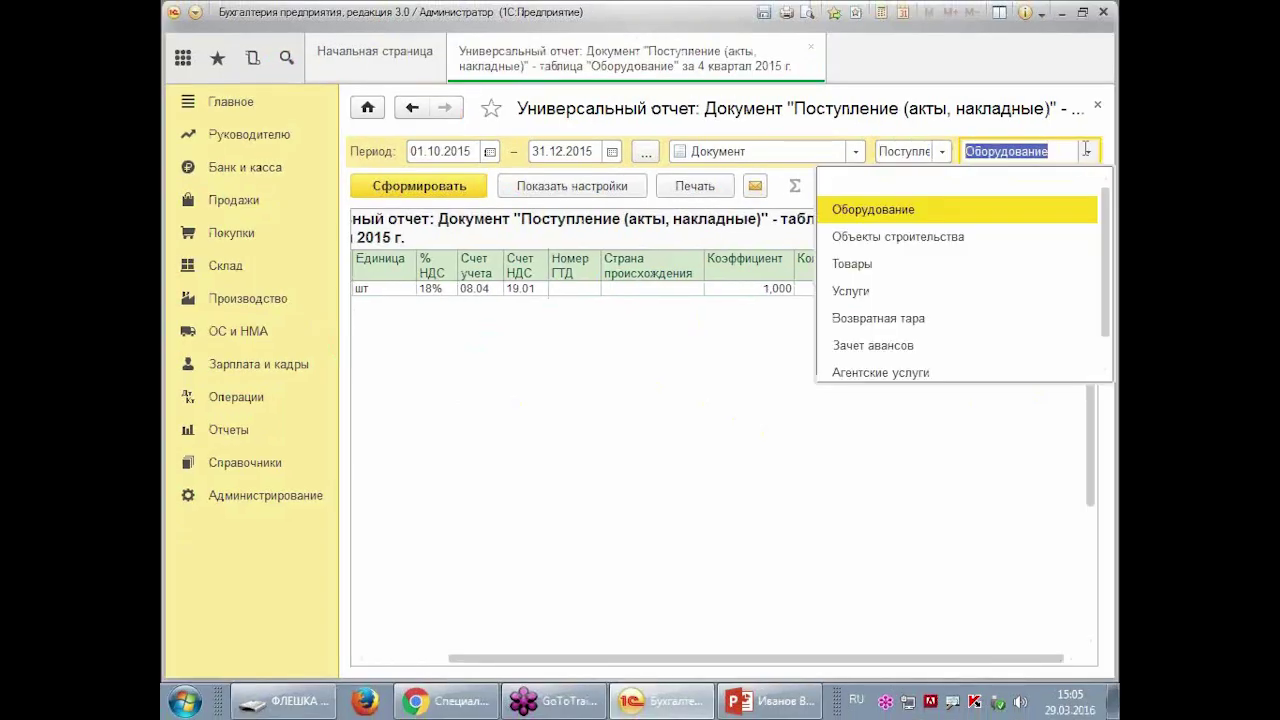
left_click(945, 275)
left_click(425, 186)
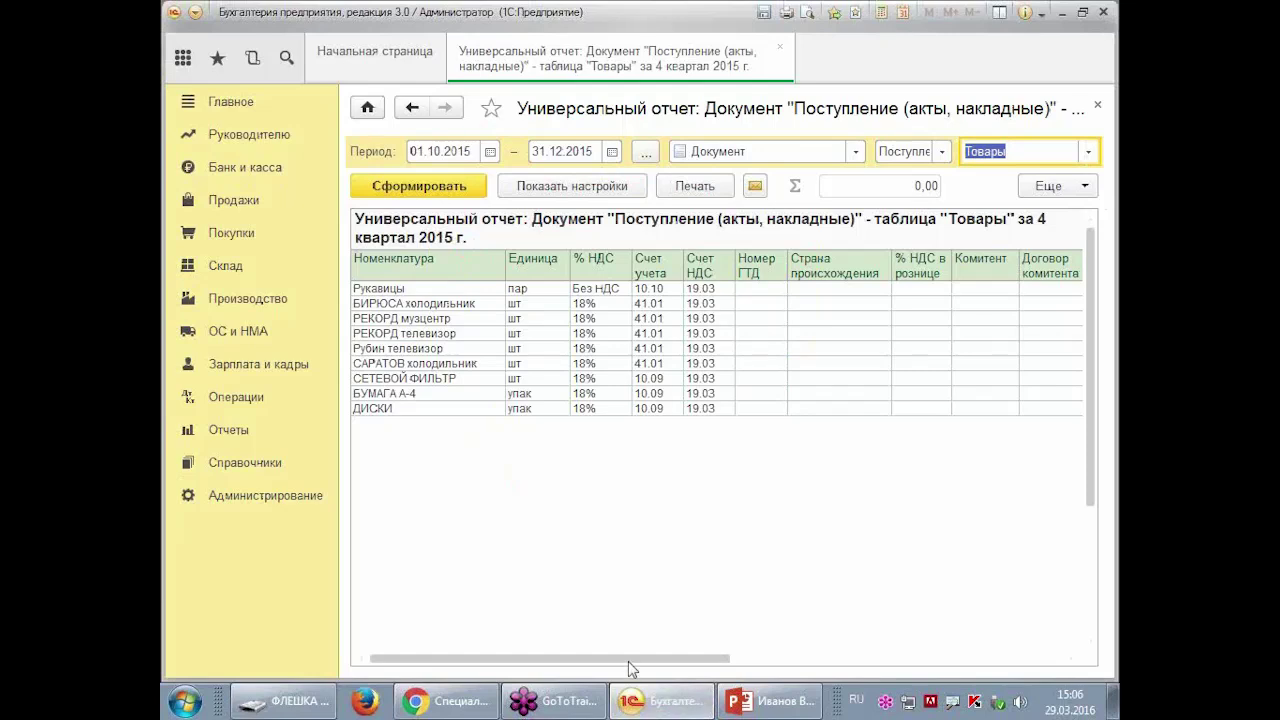
left_click_drag(612, 660, 942, 683)
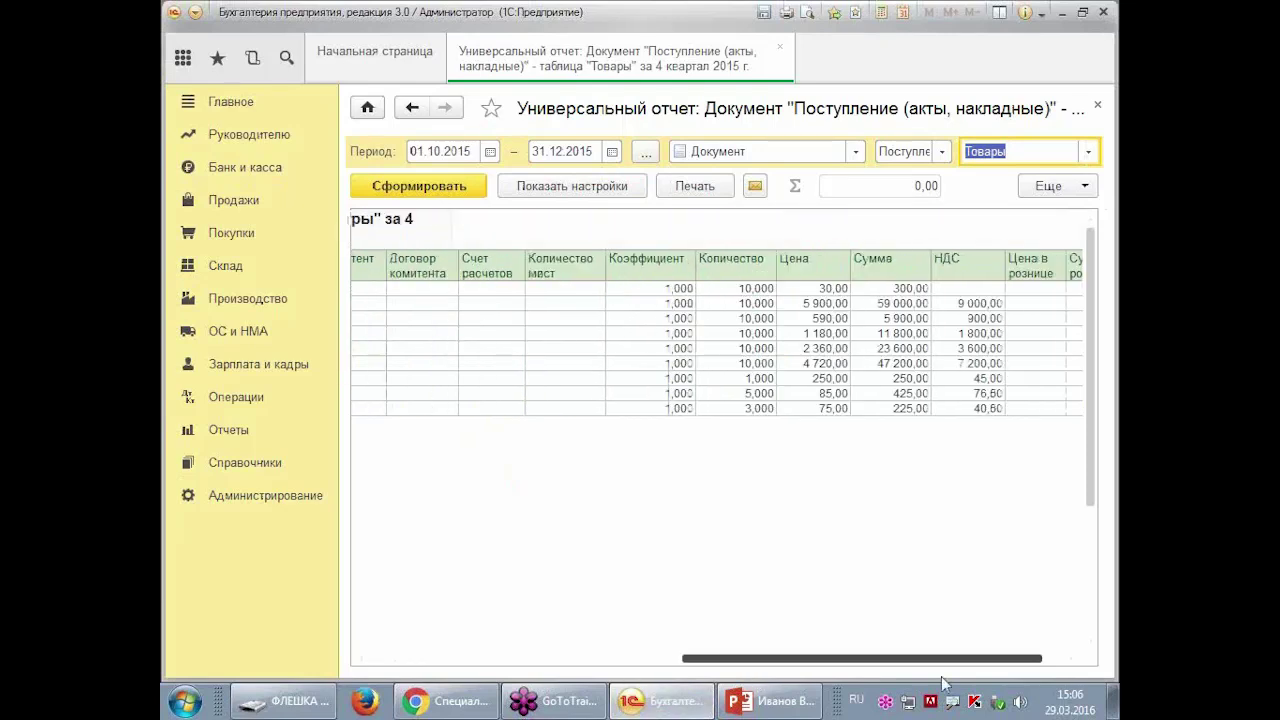
- Switch the document to Начисление зарплаты and generate the report for its Начисления table
left_click(941, 151)
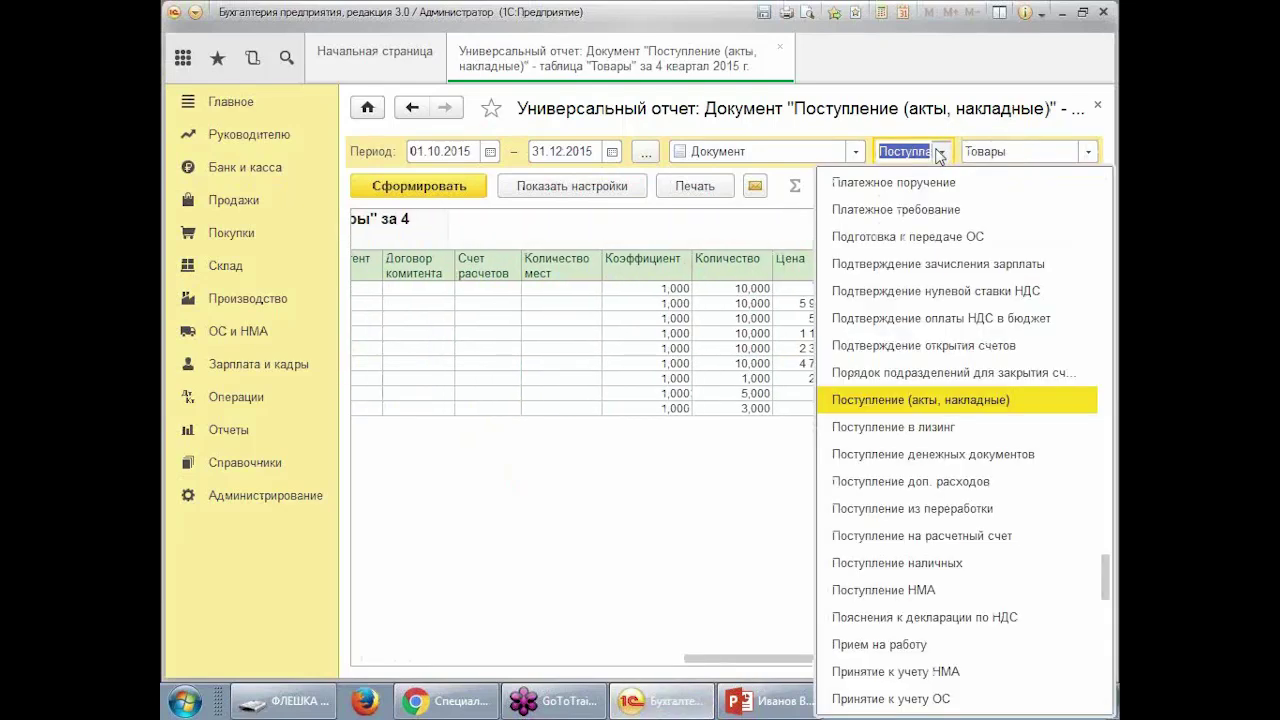
type("з")
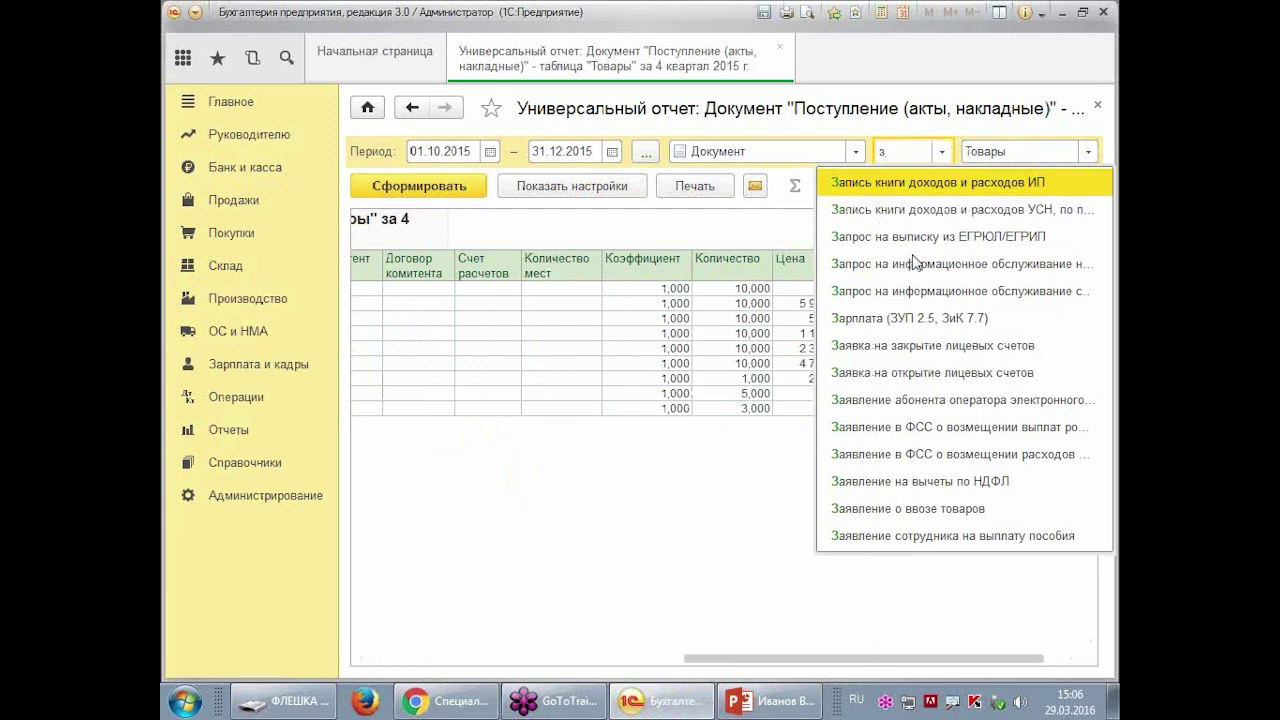
key("BackSpace")
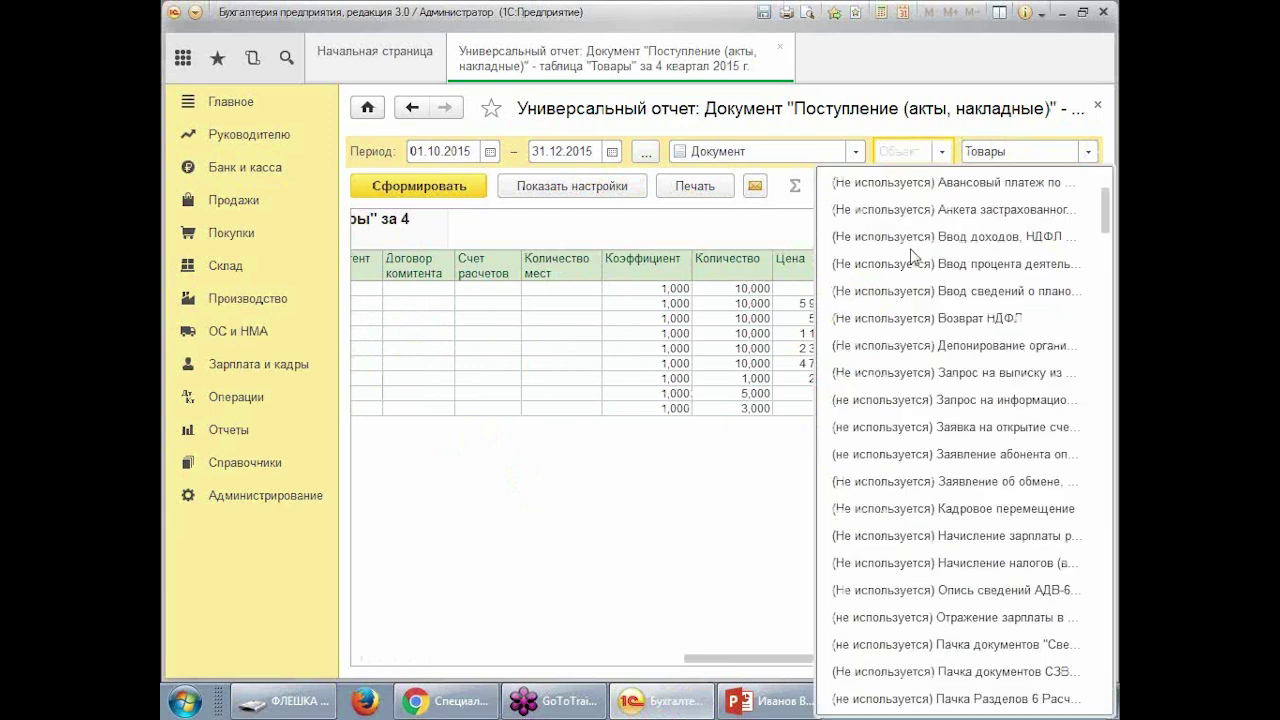
type("нач")
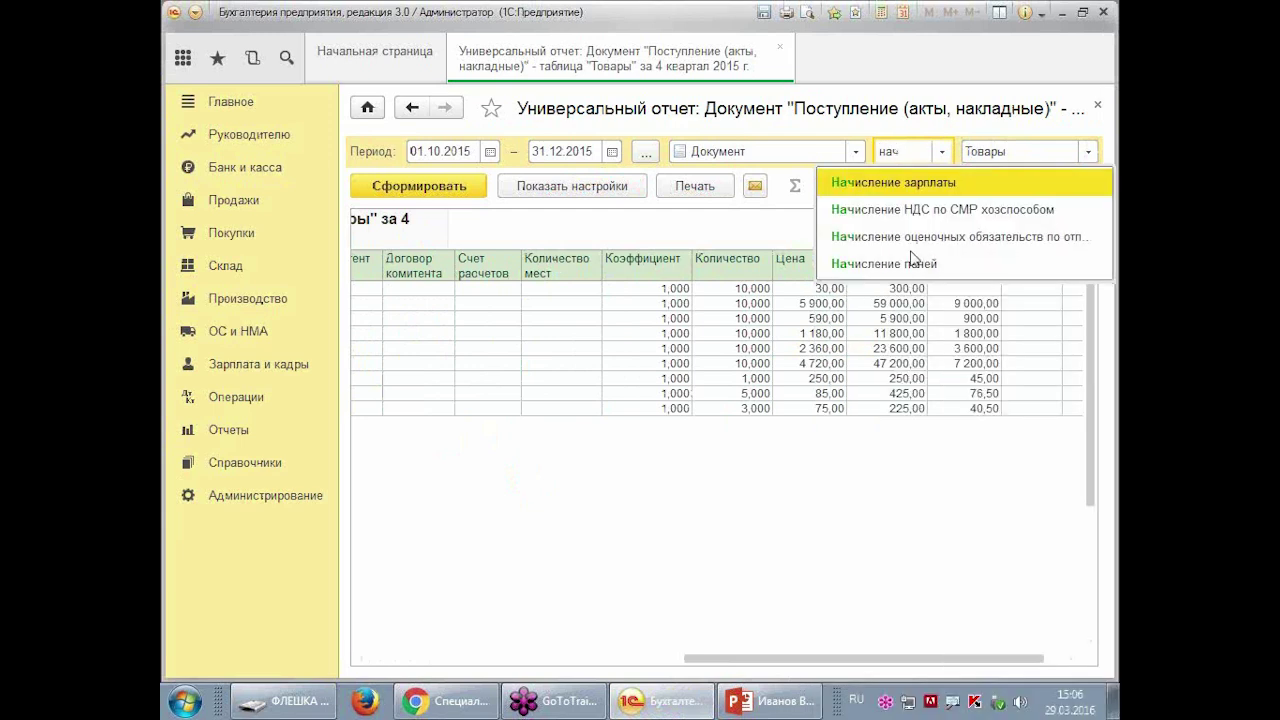
left_click(912, 184)
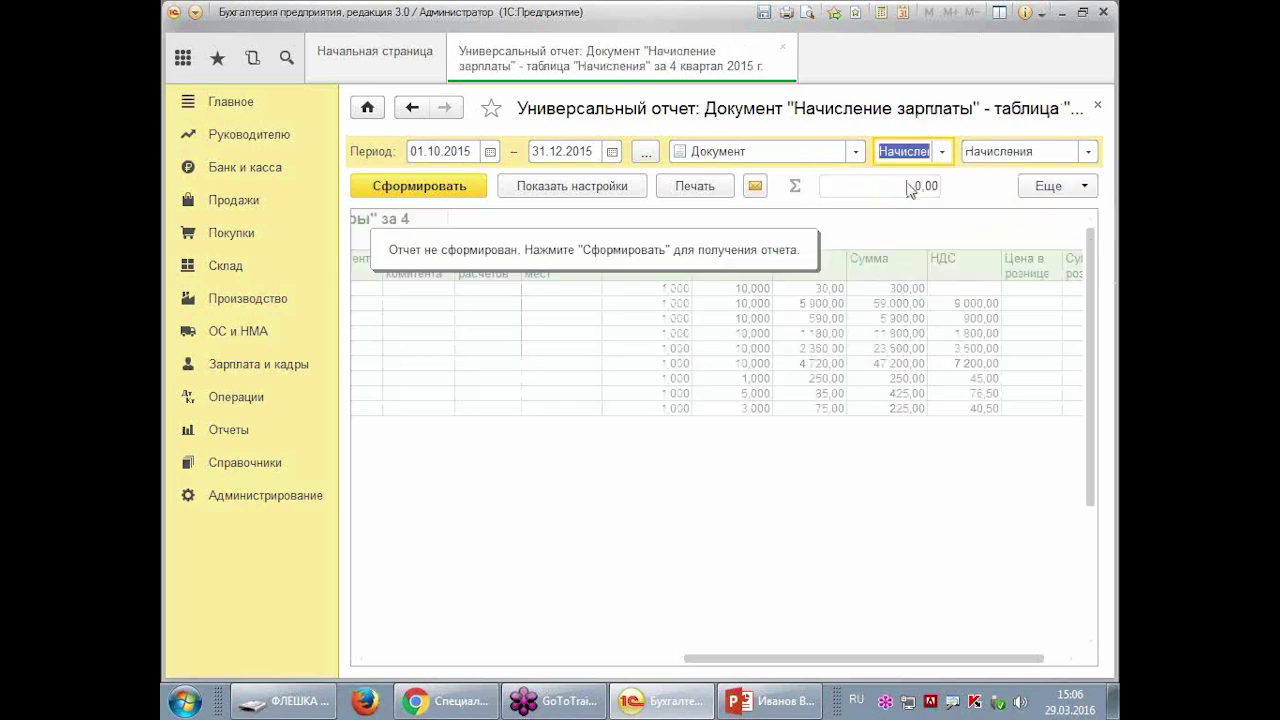
left_click(1088, 152)
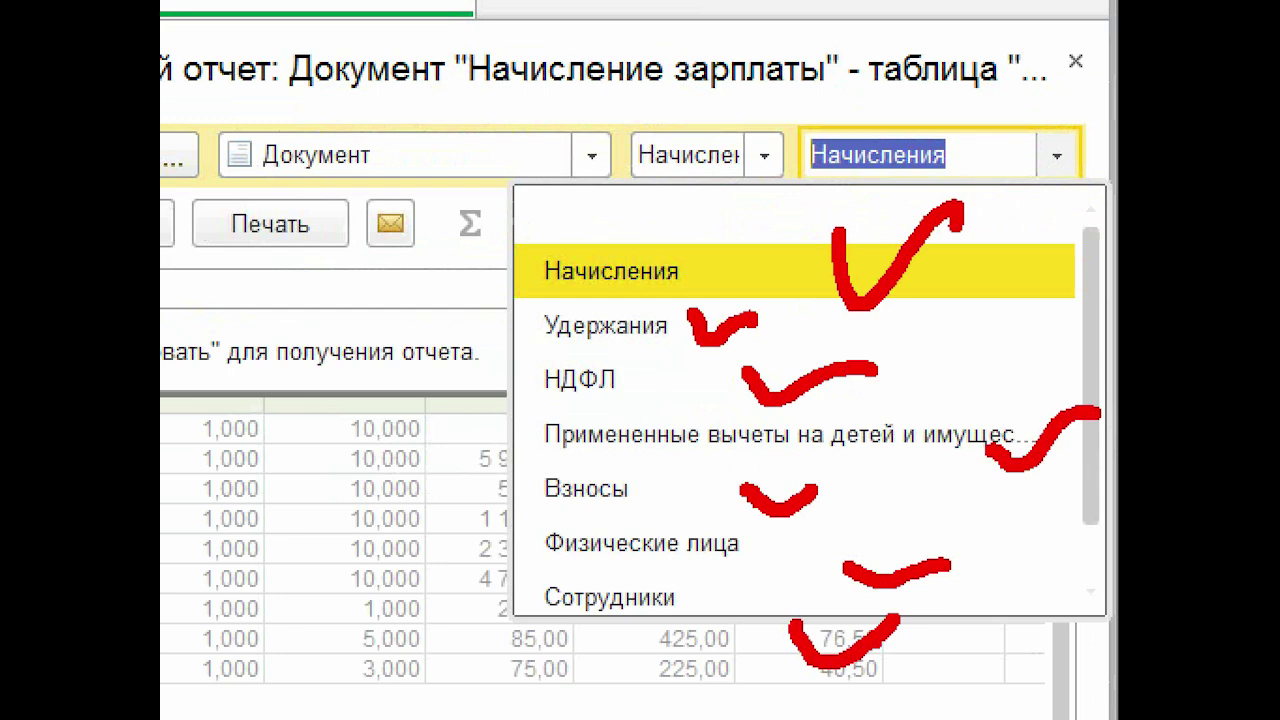
left_click(950, 268)
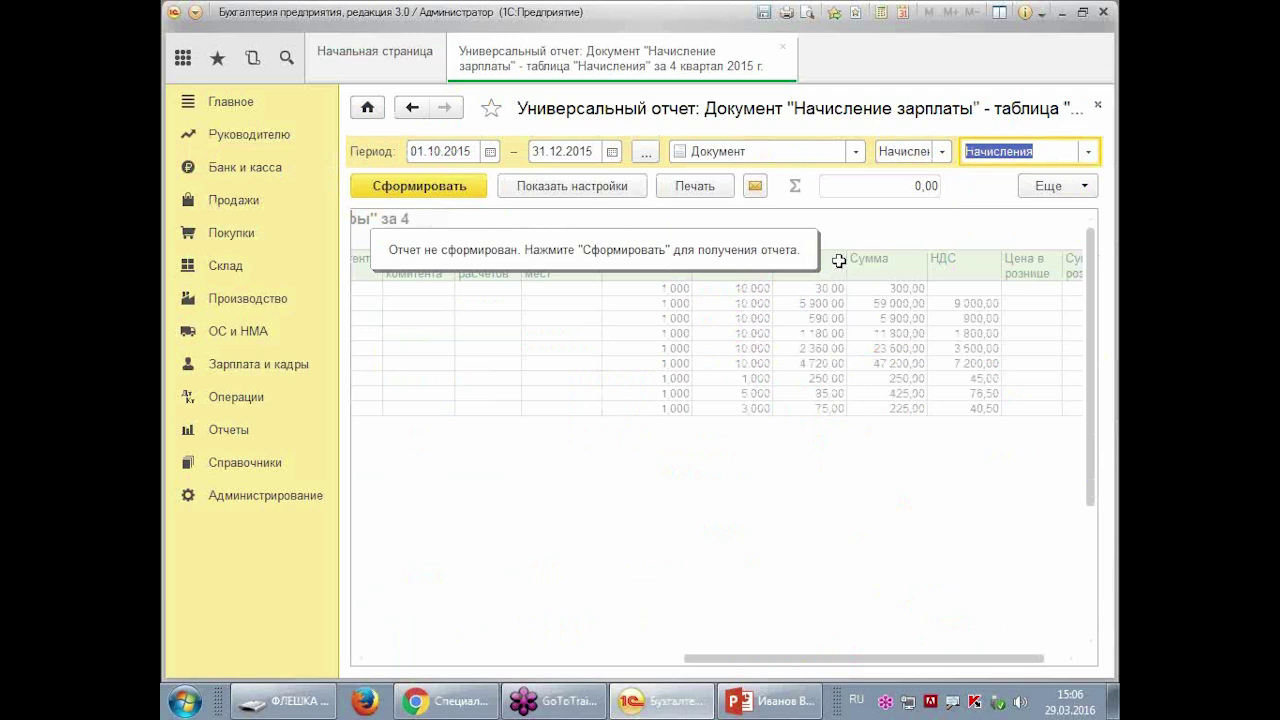
left_click(434, 185)
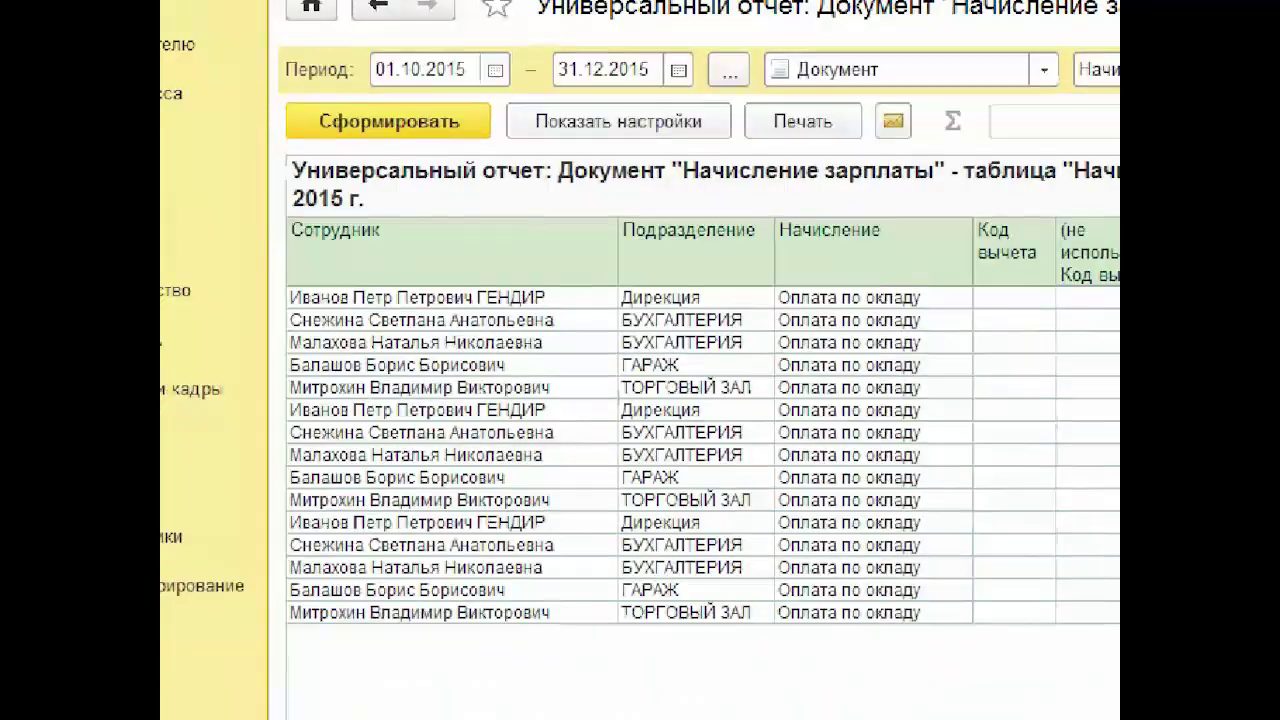
- Examine the Сотрудник, Подразделение and Начисление columns of the payroll accruals report
mouse_move(1073, 263)
left_mouse_down()
mouse_move(166, 190)
mouse_move(1113, 658)
mouse_move(1074, 230)
left_mouse_up()
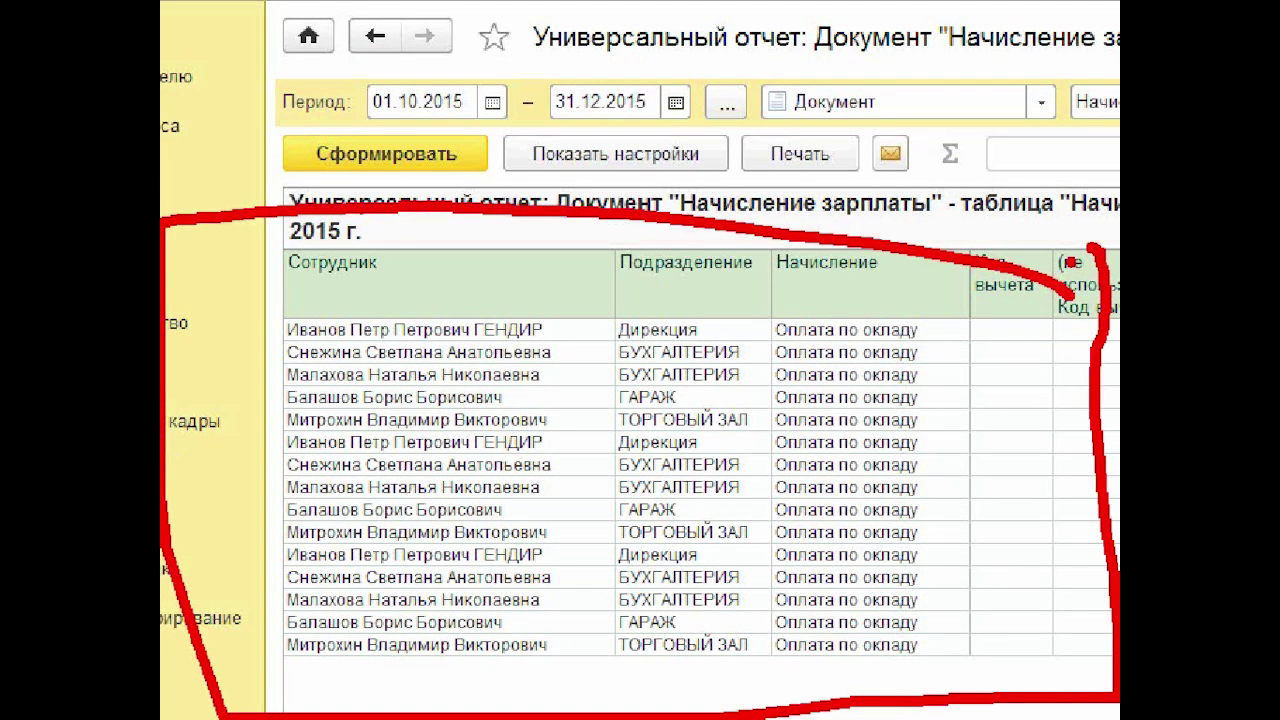
left_click_drag(948, 280, 1028, 310)
left_click_drag(984, 378, 1042, 370)
left_click_drag(988, 470, 1054, 494)
left_click_drag(988, 640, 1092, 632)
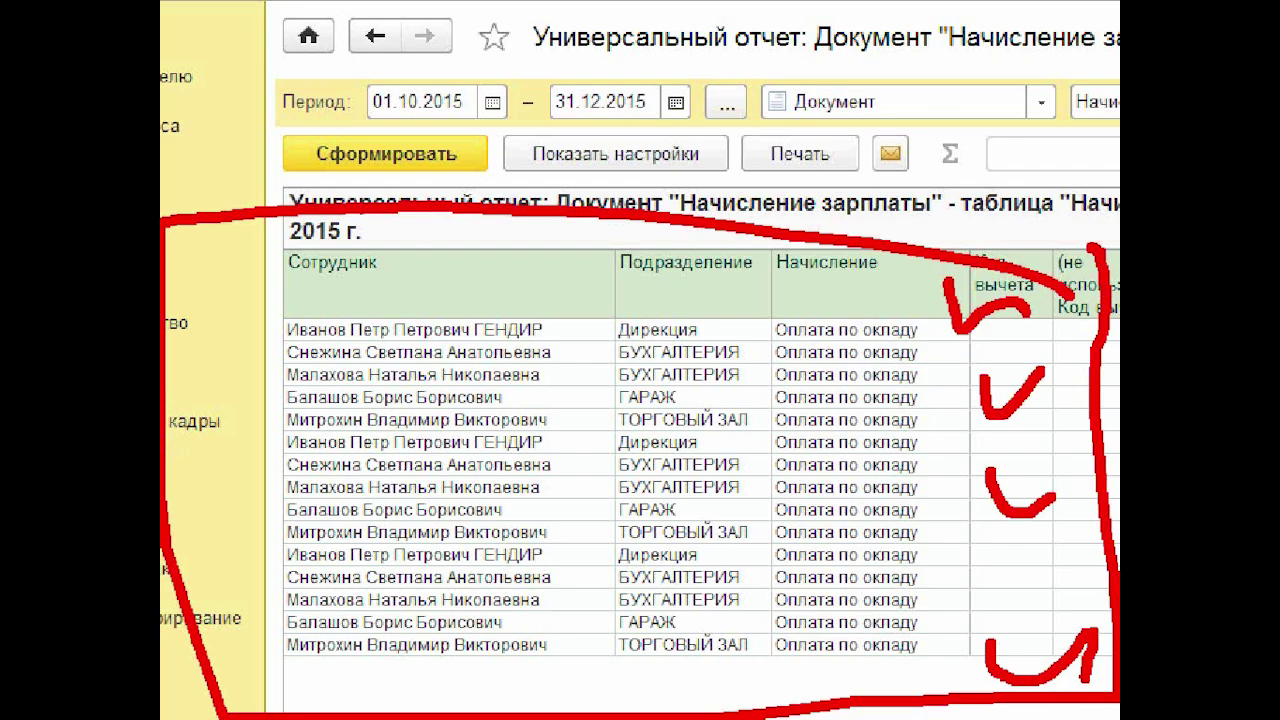
left_click_drag(365, 276, 410, 712)
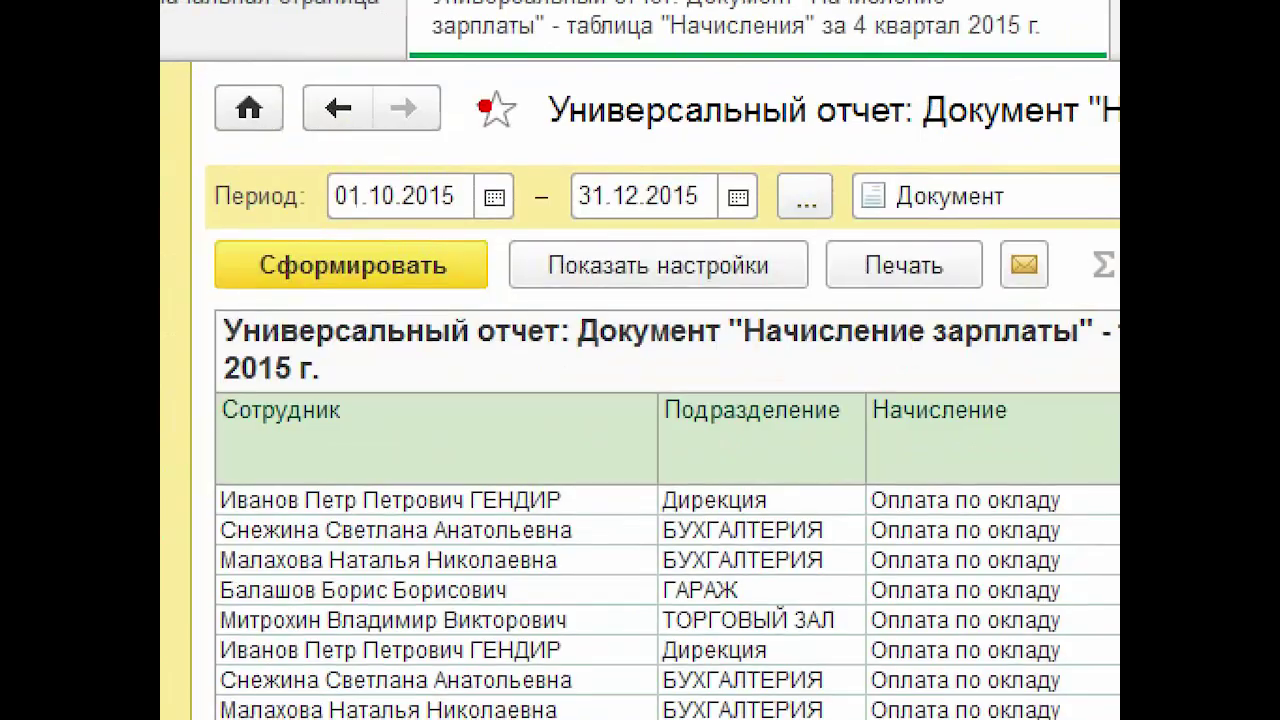
mouse_move(455, 61)
left_mouse_down()
mouse_move(332, 208)
mouse_move(737, 133)
left_mouse_up()
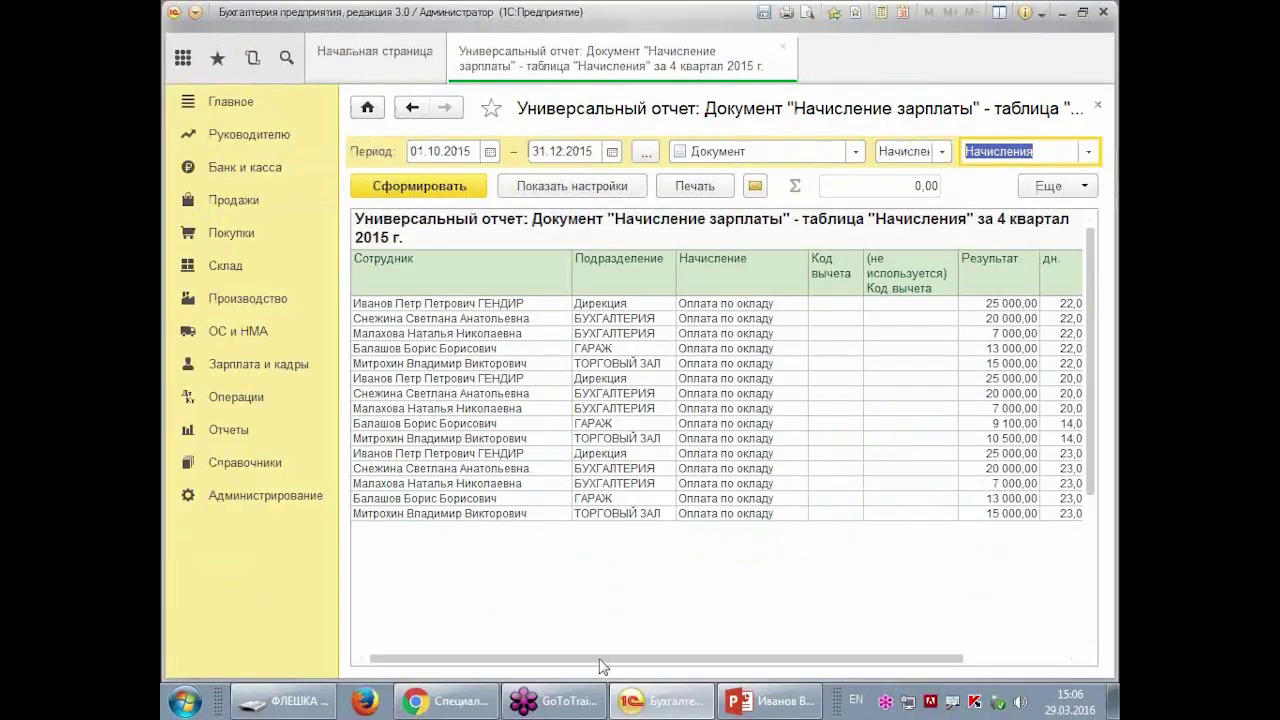
- Examine the Результат, дн. and чс. columns of the accruals report, including the rows with fewer days worked
left_click_drag(603, 666, 703, 666)
left_click_drag(1074, 277, 1074, 293)
mouse_move(1018, 140)
left_mouse_down()
mouse_move(586, 676)
mouse_move(955, 10)
left_mouse_up()
mouse_move(975, 235)
left_mouse_down()
mouse_move(1030, 285)
mouse_move(1070, 255)
left_mouse_up()
left_click_drag(1018, 402, 1098, 440)
mouse_move(1005, 570)
left_mouse_down()
mouse_move(1048, 625)
mouse_move(1118, 578)
left_mouse_up()
left_click_drag(985, 362, 1045, 470)
left_click_drag(882, 366, 1000, 346)
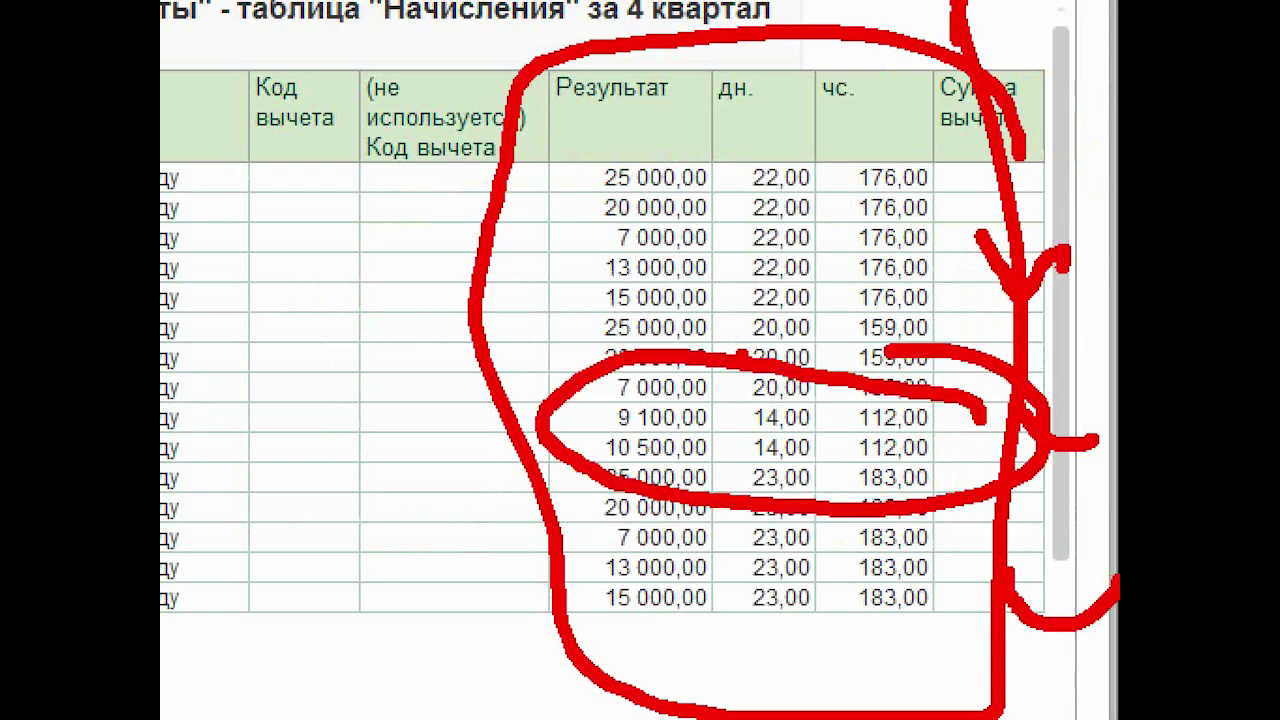
key("Escape")
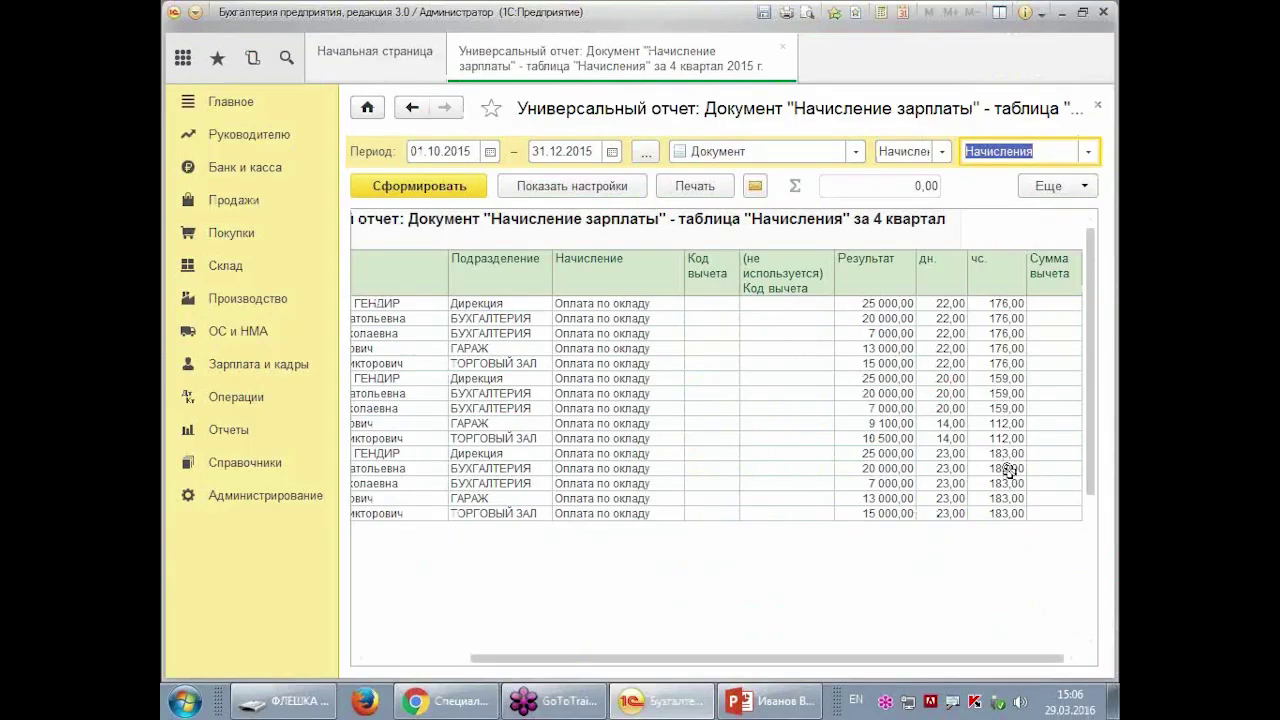
key("alt+shift")
mouse_move(871, 660)
left_mouse_down()
mouse_move(771, 660)
mouse_move(871, 660)
left_mouse_up()
- Generate the payroll report for the Удержания table and view its recipient, deduction category and Результат columns
left_click(1088, 151)
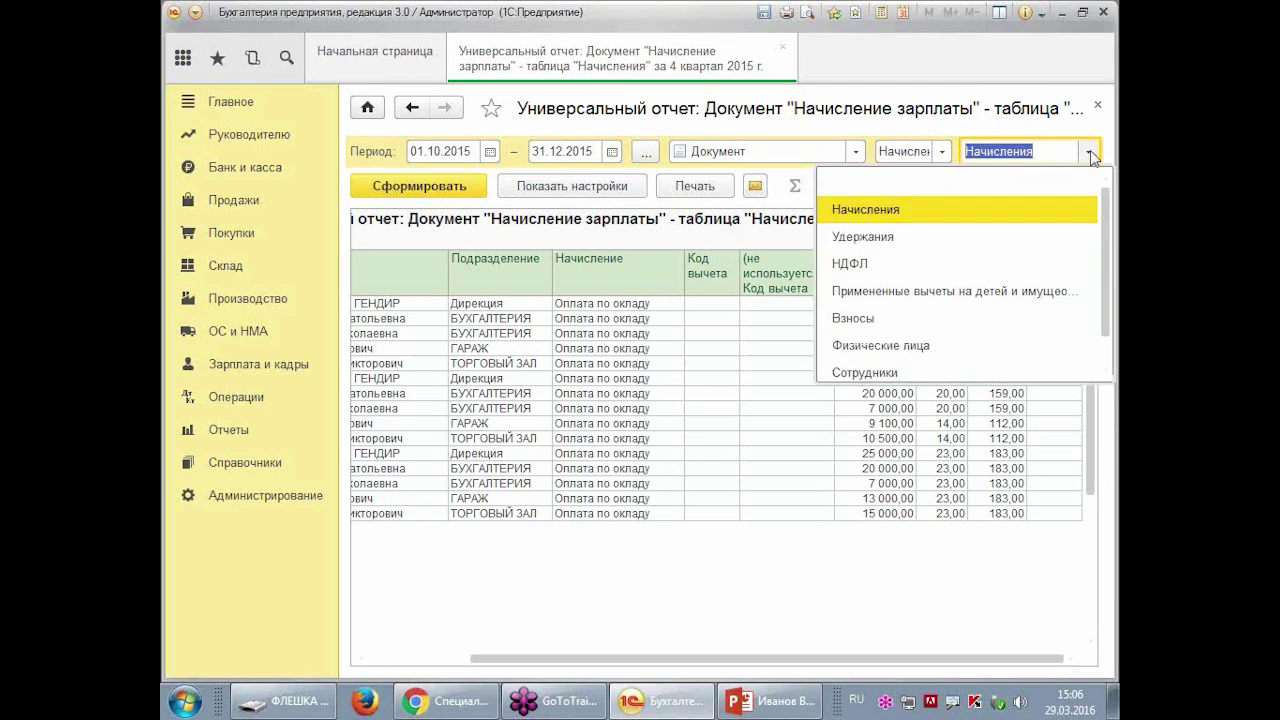
left_click(980, 237)
left_click(442, 190)
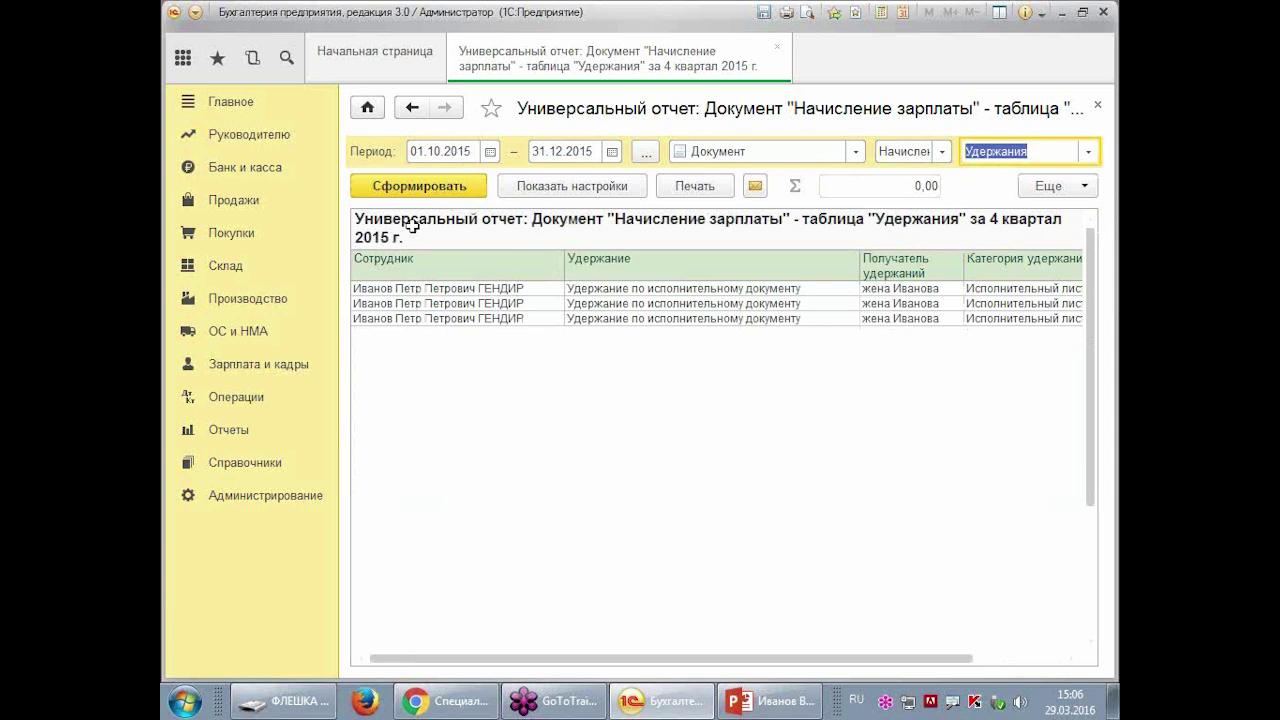
left_click_drag(611, 658, 701, 660)
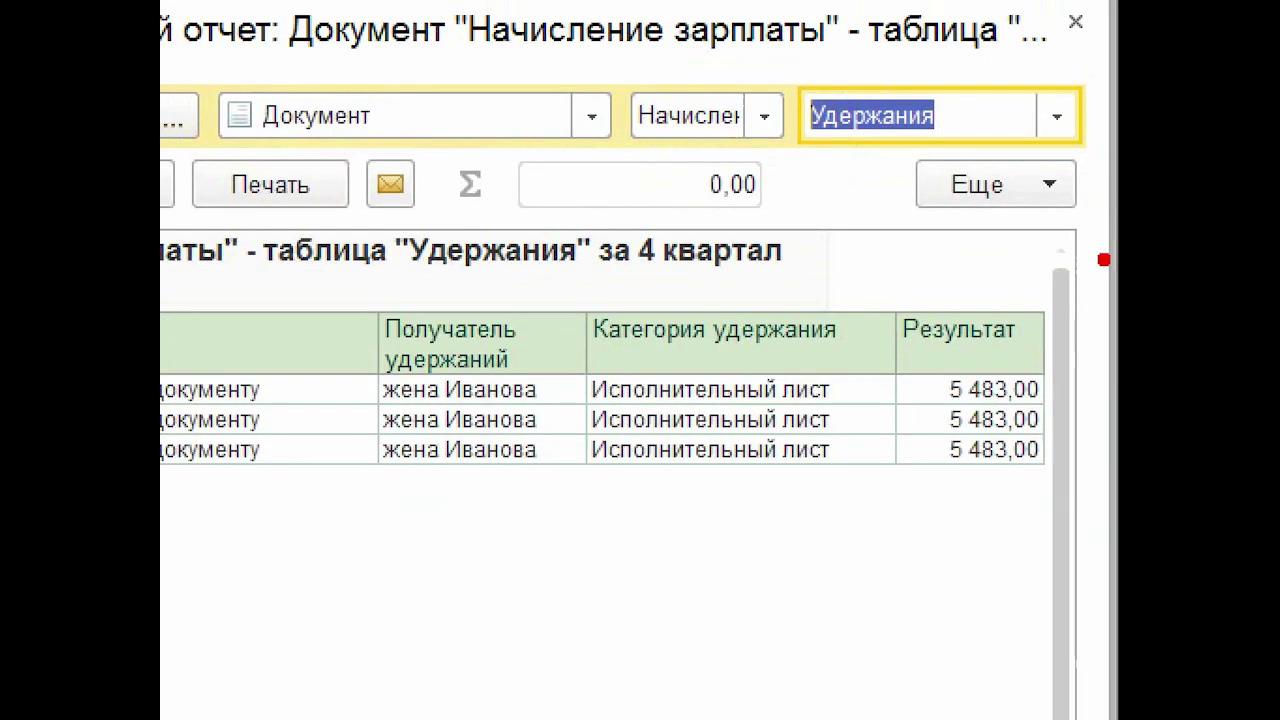
mouse_move(1113, 222)
left_mouse_down()
mouse_move(1115, 343)
mouse_move(1098, 188)
left_mouse_up()
left_click_drag(832, 335, 936, 305)
left_click_drag(905, 388, 930, 410)
left_click_drag(900, 452, 925, 478)
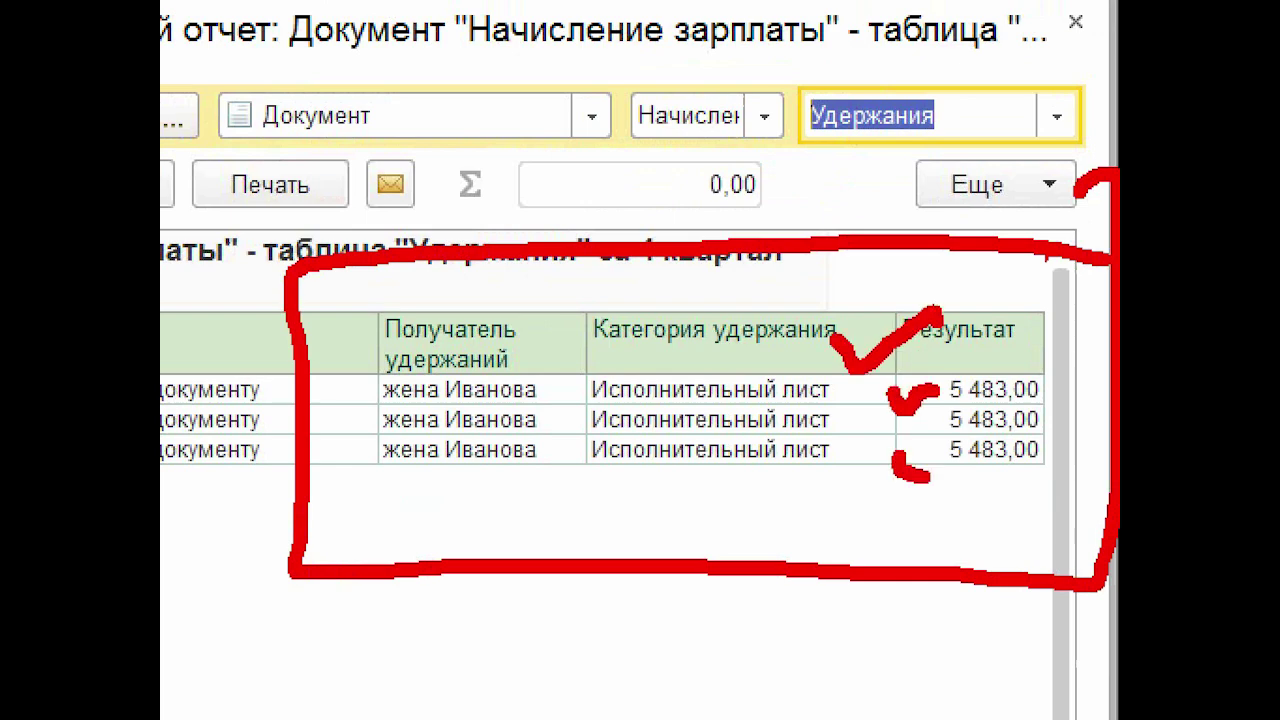
- Generate the payroll report for the НДФЛ table and look through its columns to Идентификатор строки НДФЛ
left_click(1086, 150)
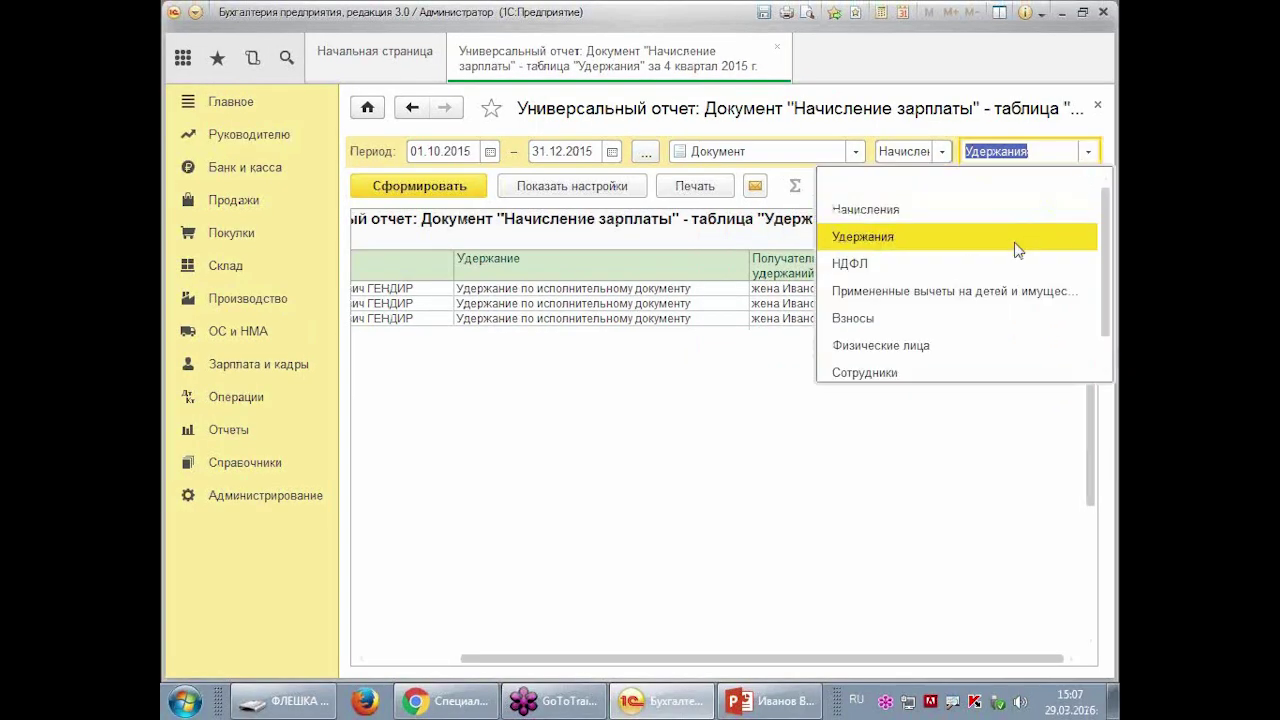
left_click(968, 263)
left_click(462, 187)
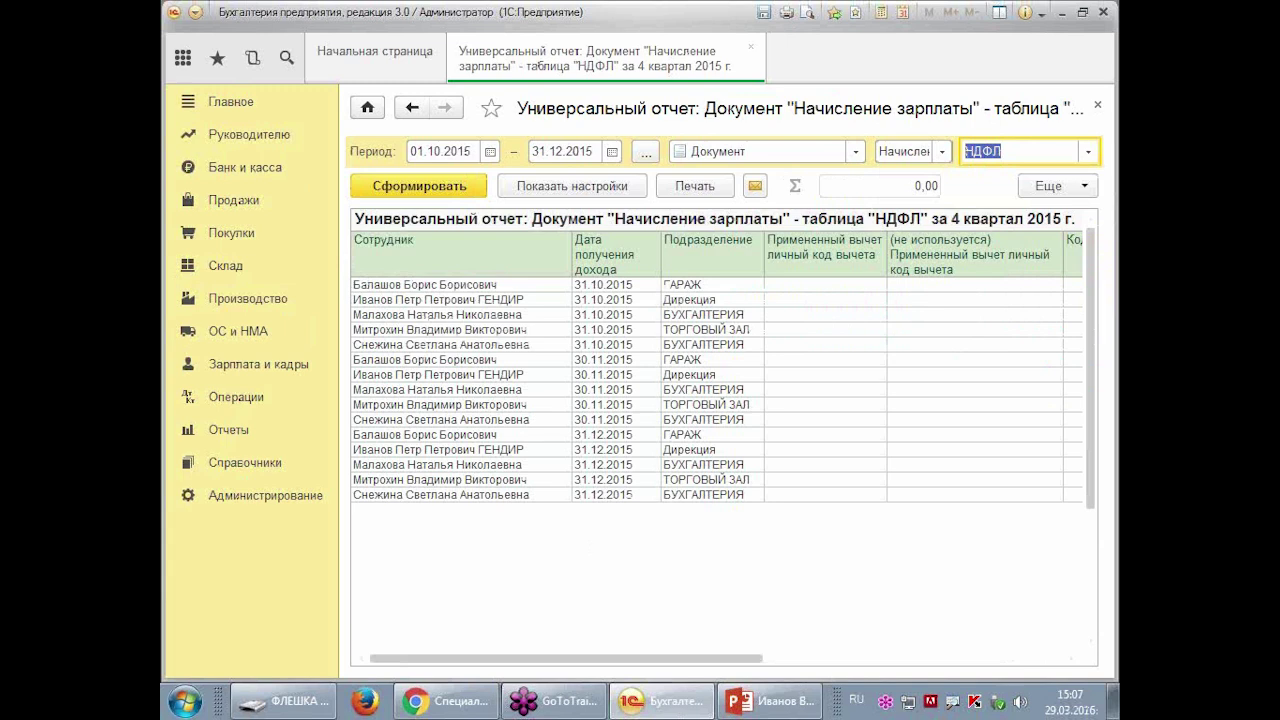
left_click_drag(578, 665, 897, 710)
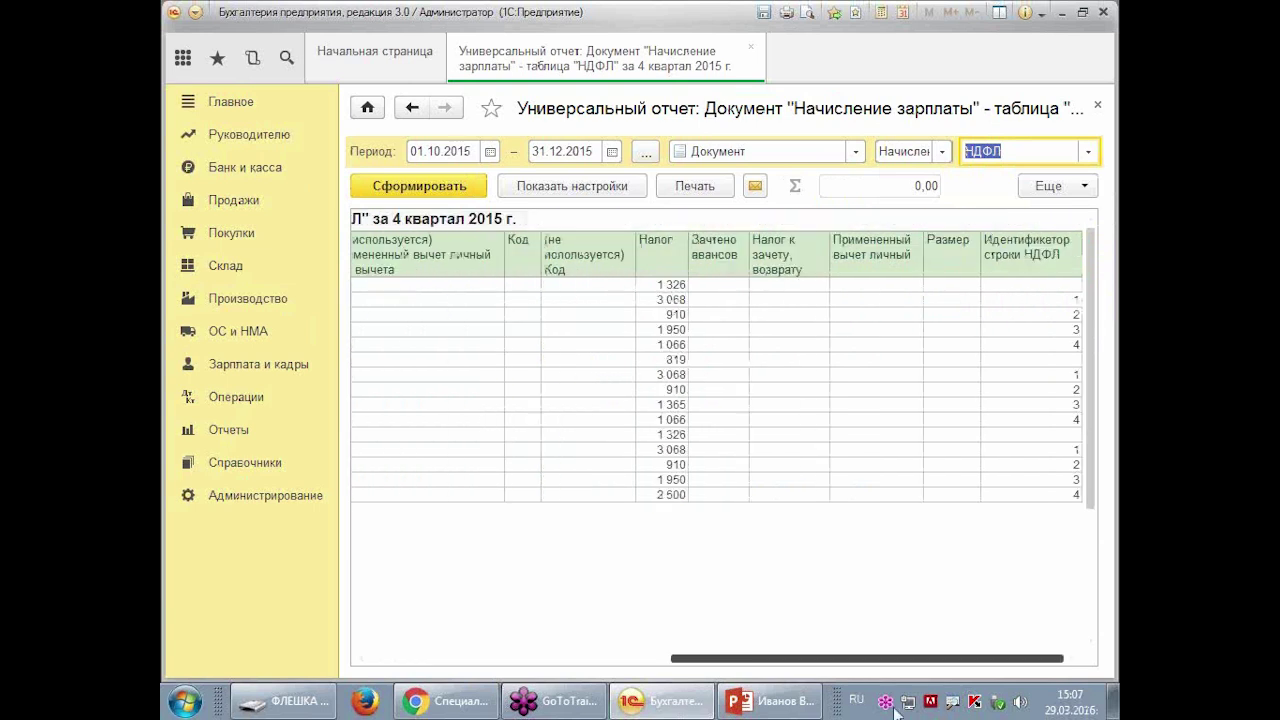
- Generate the report for the applied child and property deductions table and examine its deduction codes and Размер вычета column
left_click(1088, 151)
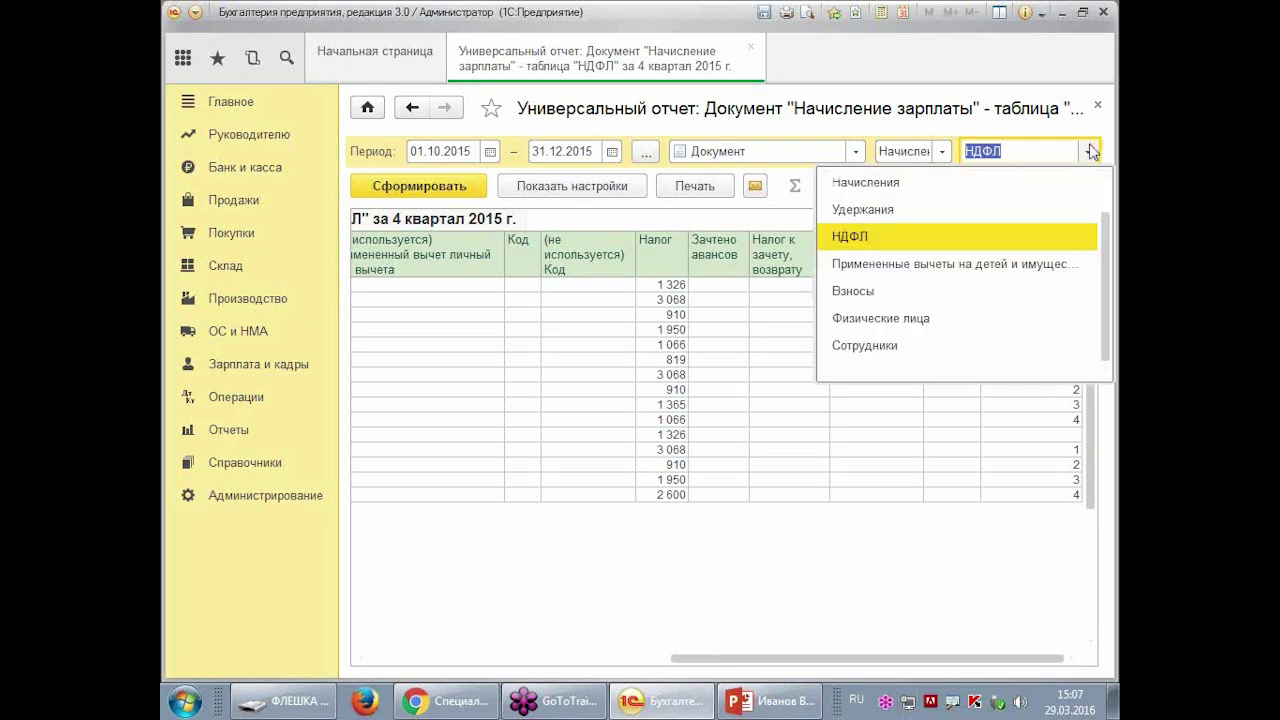
left_click(969, 266)
left_click(397, 178)
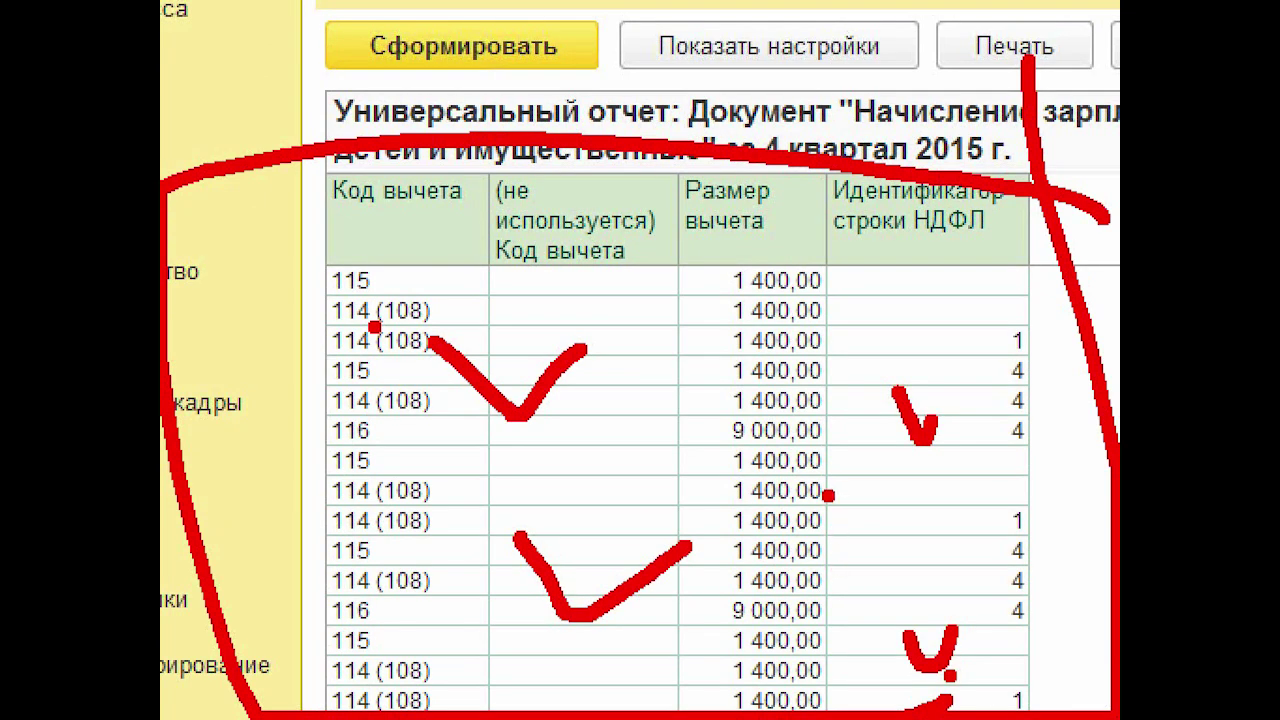
mouse_move(874, 366)
left_mouse_down()
mouse_move(620, 465)
mouse_move(910, 440)
mouse_move(875, 368)
left_mouse_up()
left_click_drag(648, 368, 700, 345)
left_click_drag(670, 388, 698, 436)
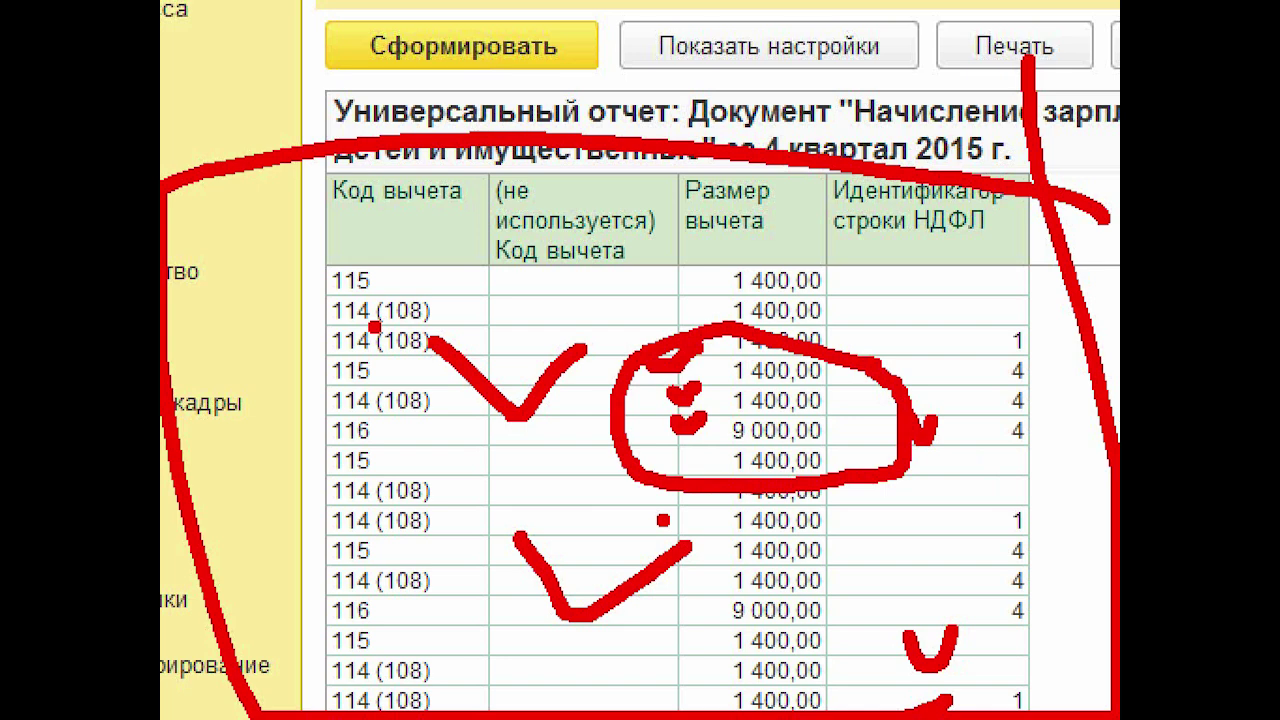
key("Escape")
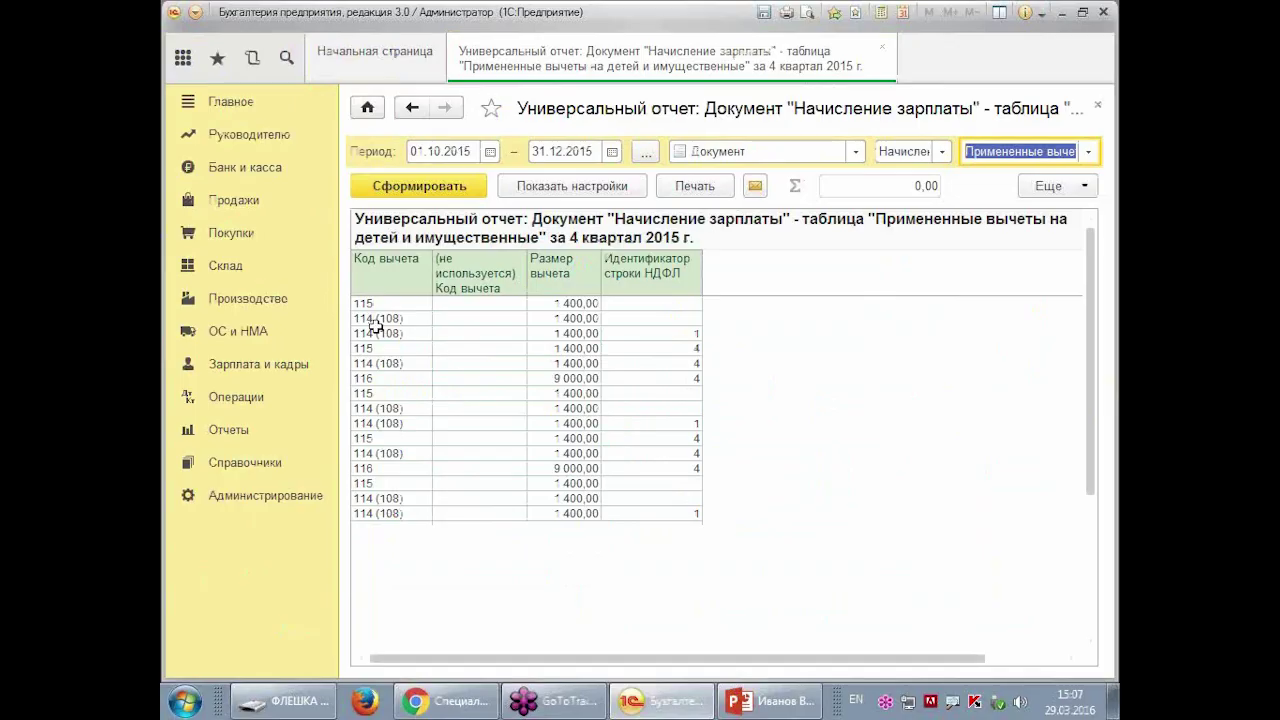
- Generate the payroll report for the Взносы table
left_click(1088, 151)
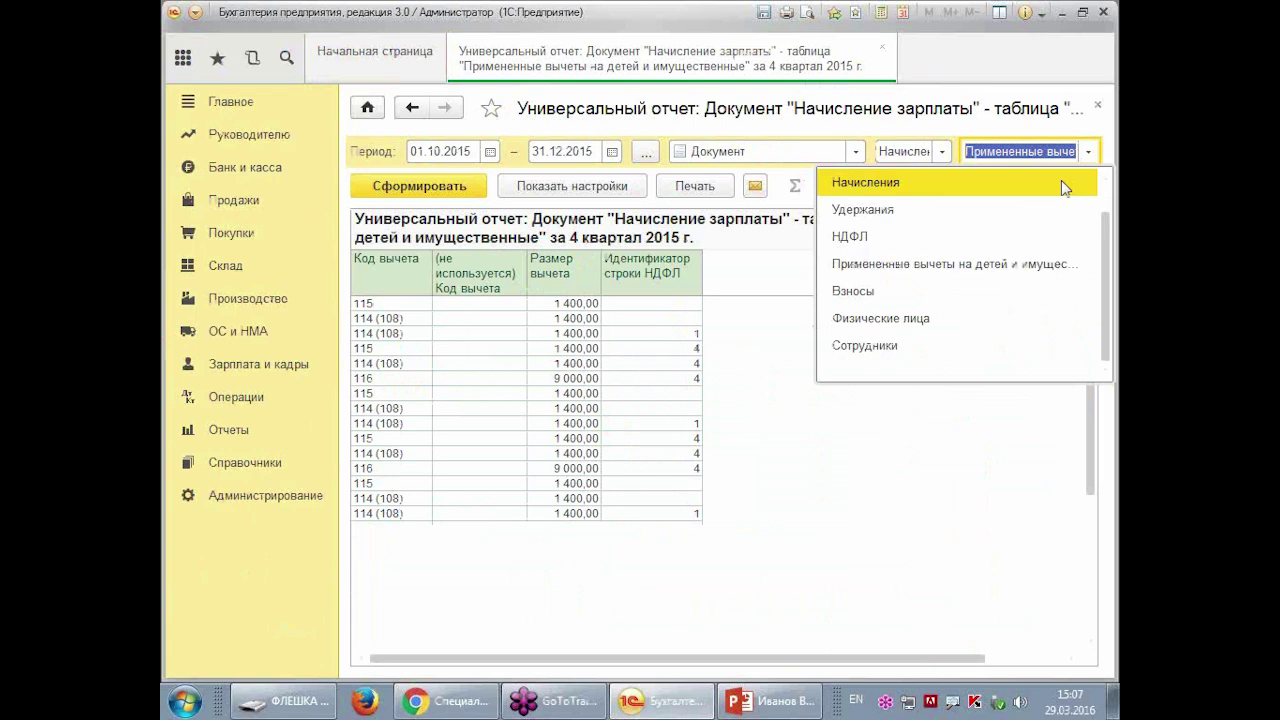
key("Escape")
key("Up")
left_click(440, 190)
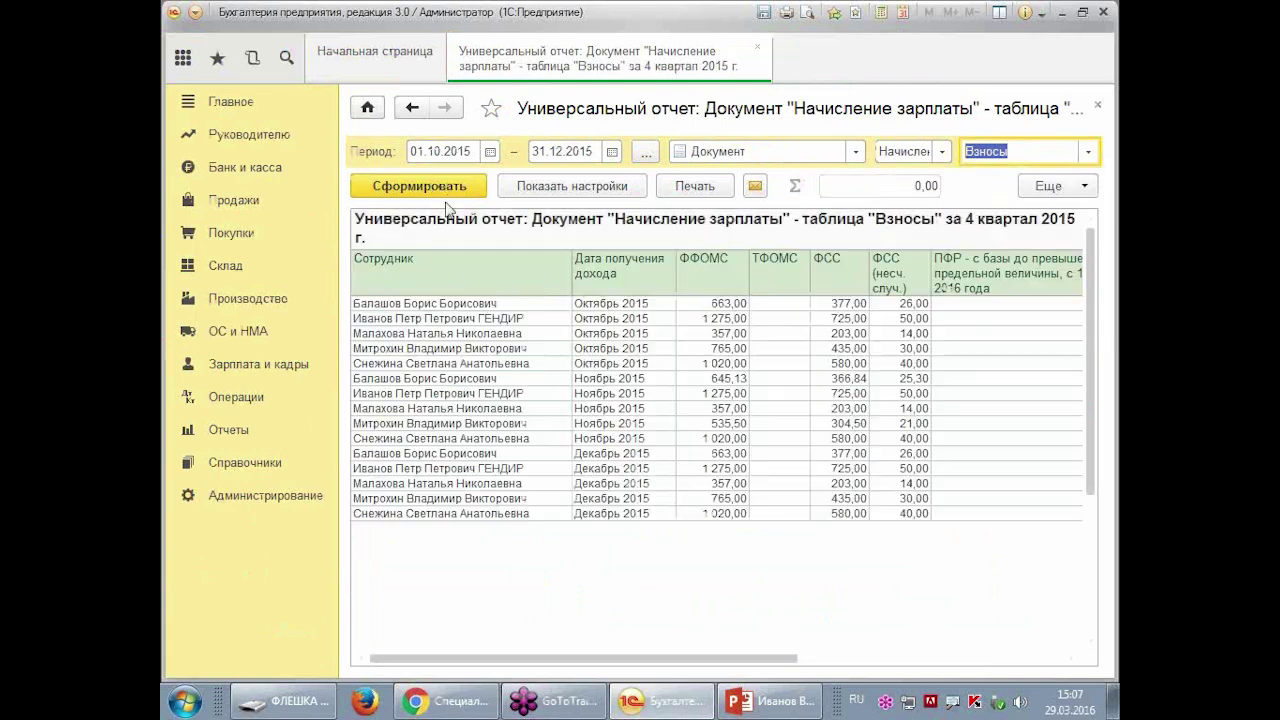
- Examine the contributions by month of income and the ФФОМС, ТФОМС, ФСС and ФСС (несч. случ.) columns
key("ctrl+1")
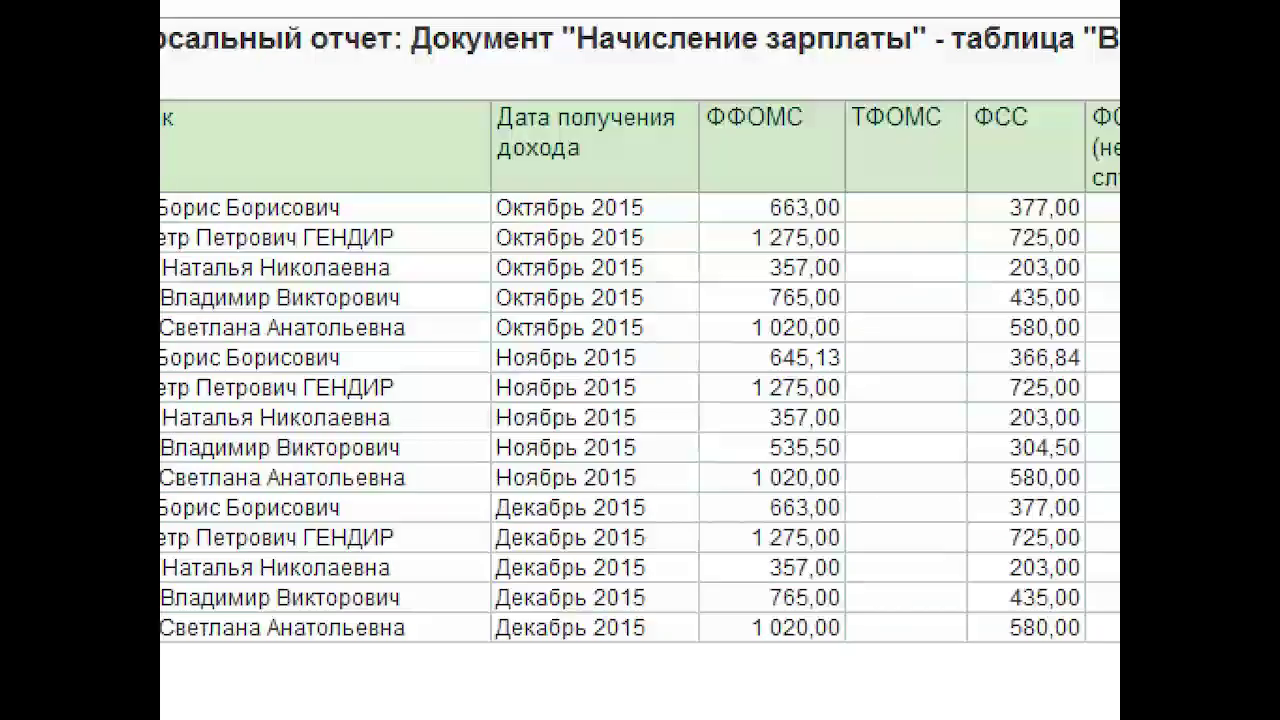
left_click(664, 360)
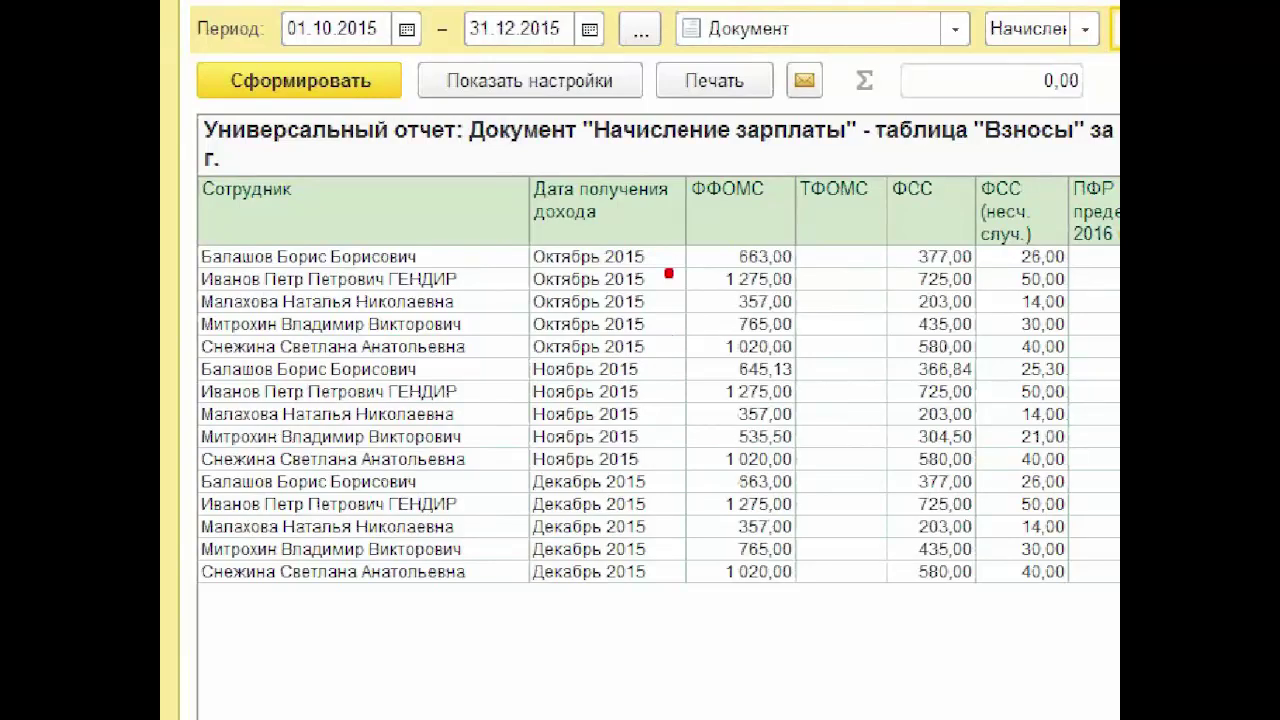
mouse_move(665, 235)
left_mouse_down()
mouse_move(668, 365)
mouse_move(646, 453)
mouse_move(672, 580)
left_mouse_up()
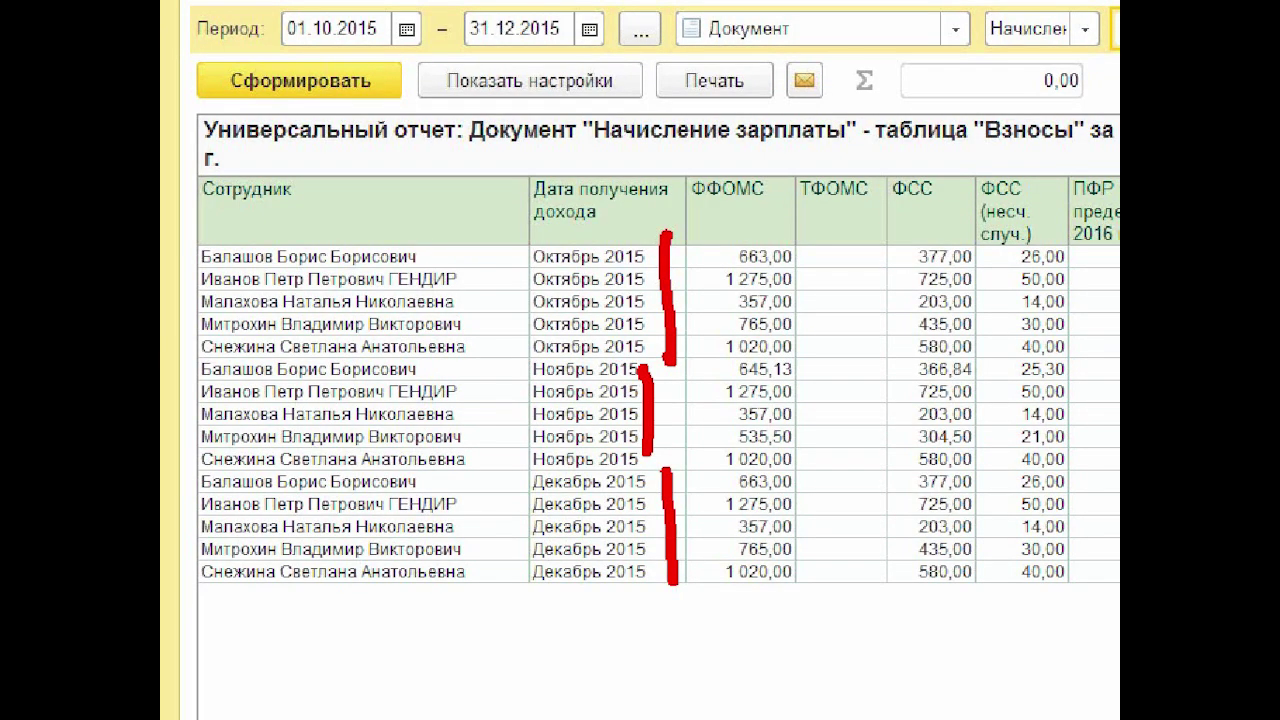
left_click_drag(828, 240, 869, 238)
left_click_drag(956, 222, 998, 206)
left_click_drag(1047, 215, 1108, 212)
left_click_drag(704, 229, 776, 190)
left_click_drag(884, 216, 948, 208)
key("Escape")
- Examine the ПФР columns of the contributions report, from the 2016 base columns through ПФР (на ОПС) to ПФР (страх.)
left_click_drag(729, 658, 930, 680)
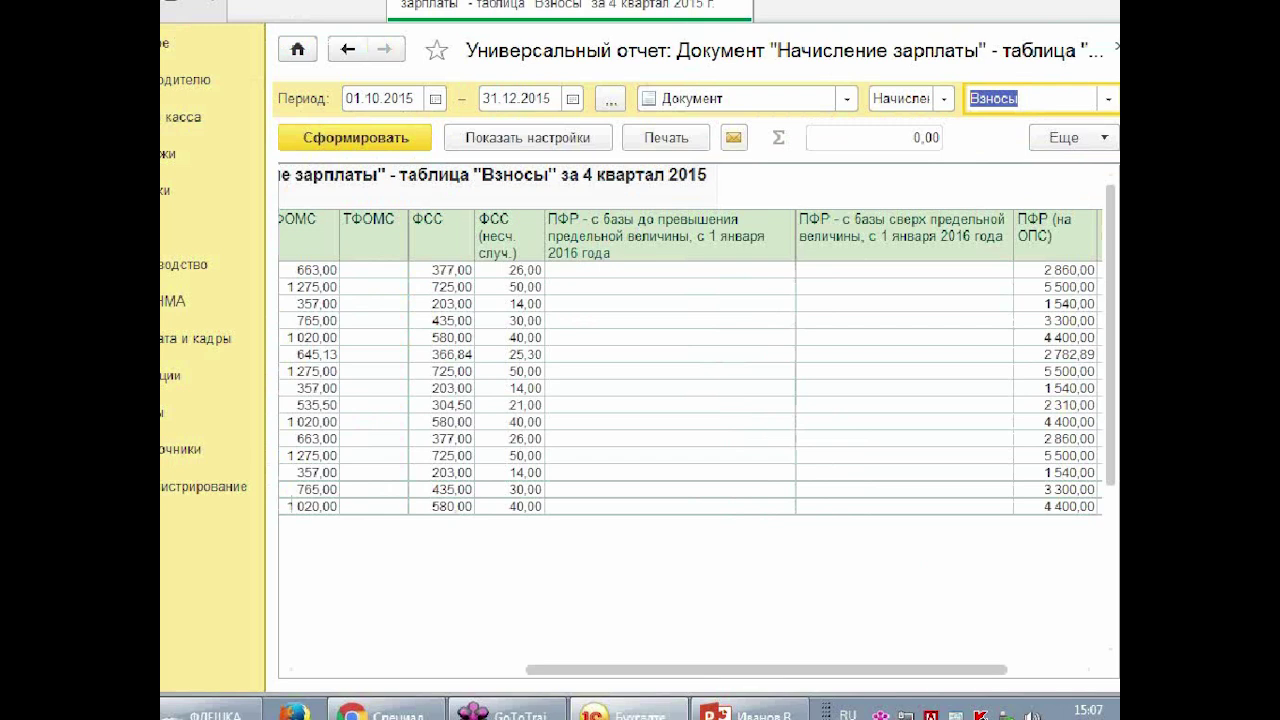
mouse_move(599, 284)
left_mouse_down()
mouse_move(789, 258)
mouse_move(962, 270)
left_mouse_up()
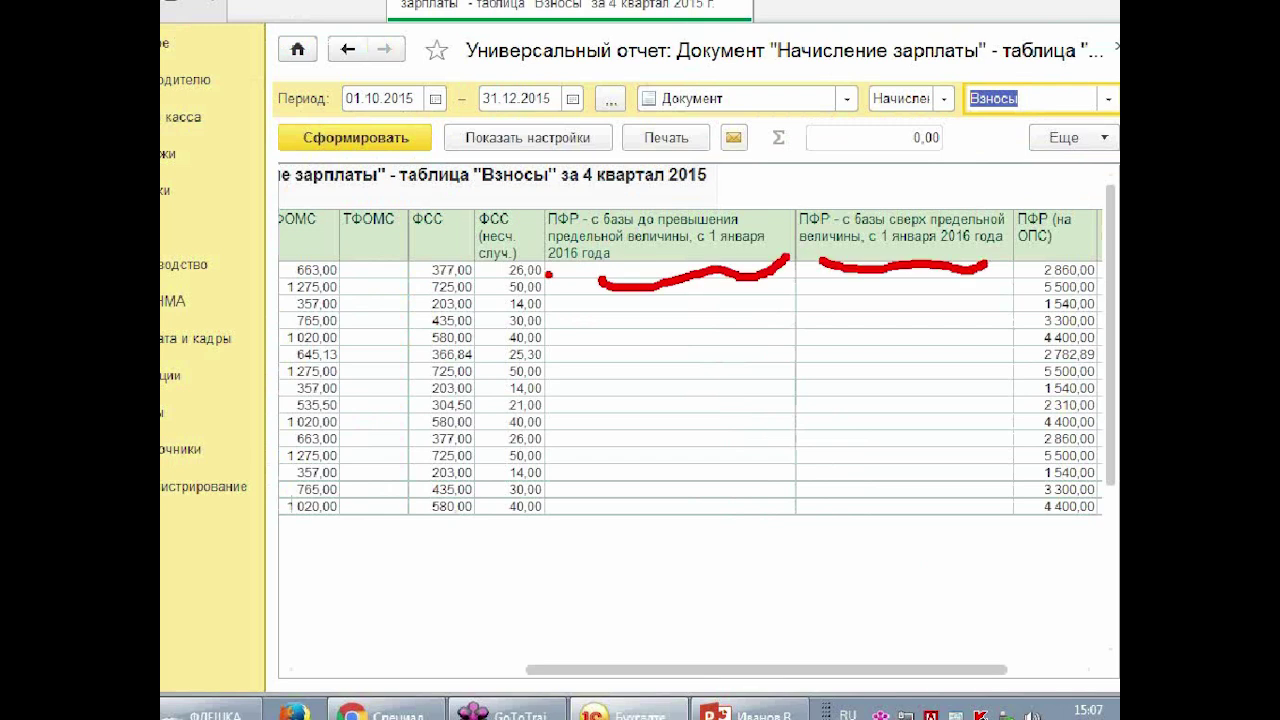
mouse_move(1110, 195)
left_mouse_down()
mouse_move(975, 546)
mouse_move(1112, 416)
mouse_move(1080, 192)
left_mouse_up()
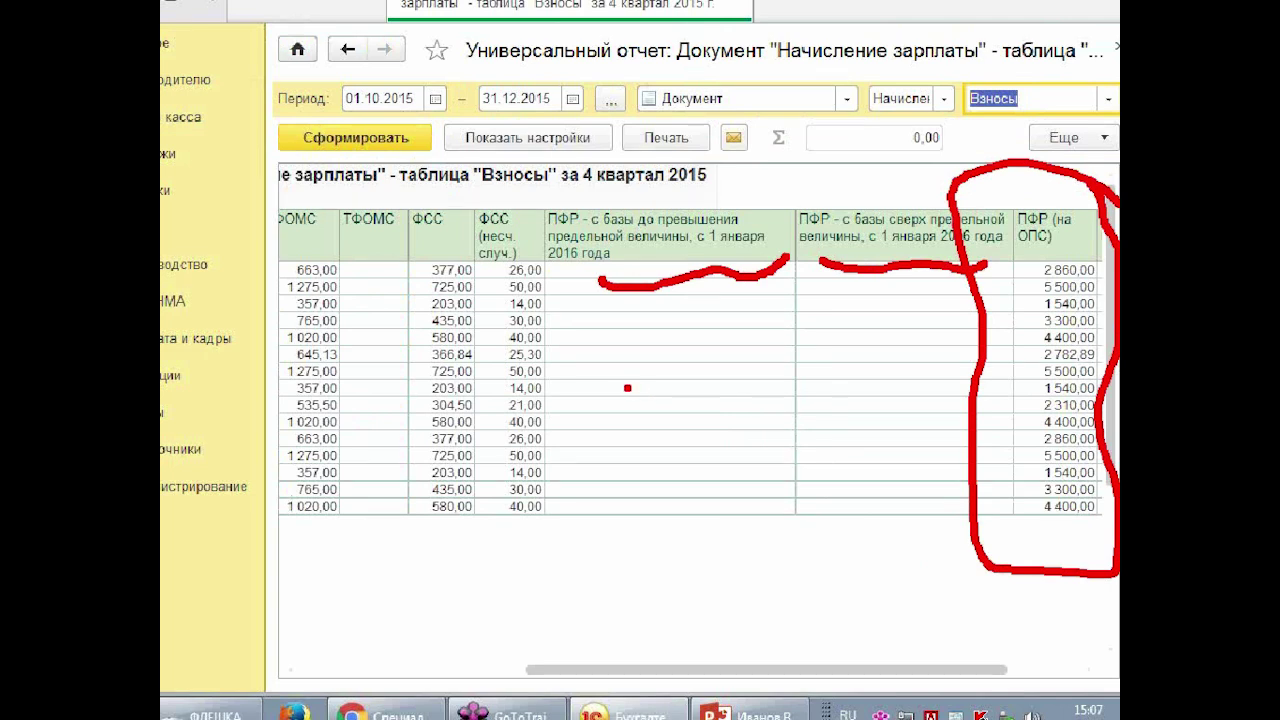
mouse_move(590, 163)
left_mouse_down()
mouse_move(645, 150)
mouse_move(675, 122)
left_mouse_up()
left_click_drag(795, 147, 890, 141)
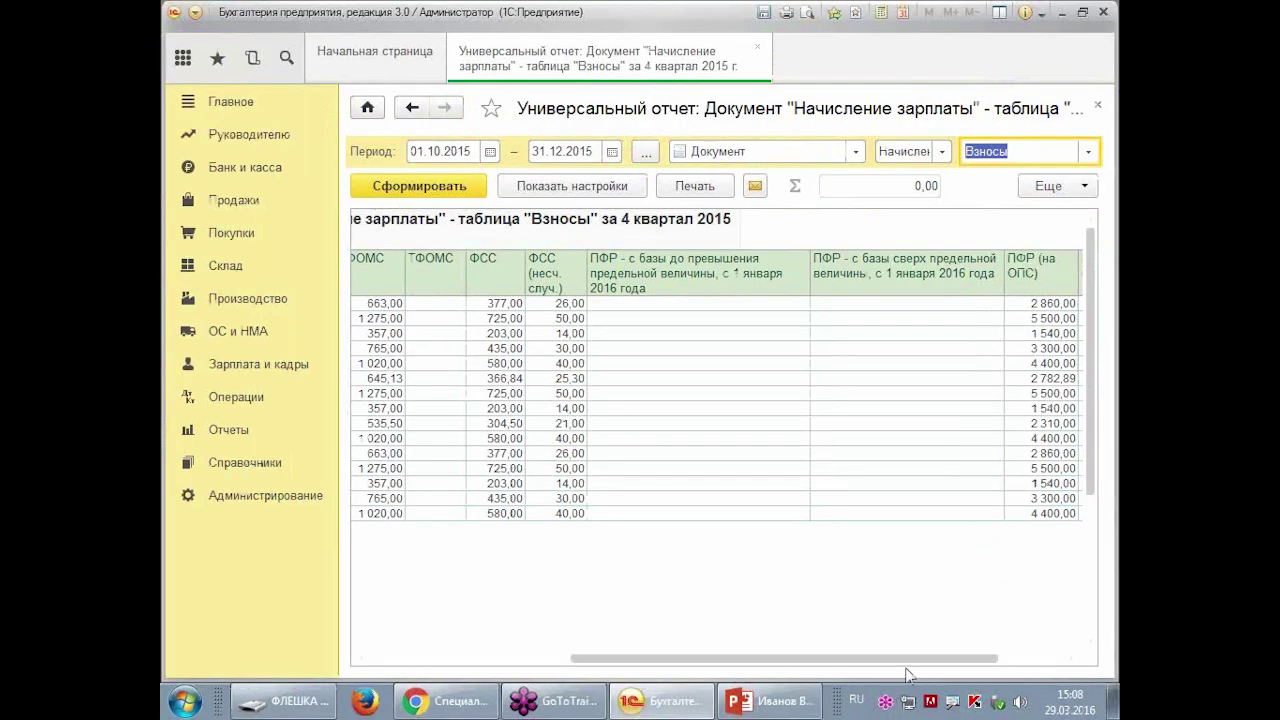
left_click_drag(909, 673, 1058, 673)
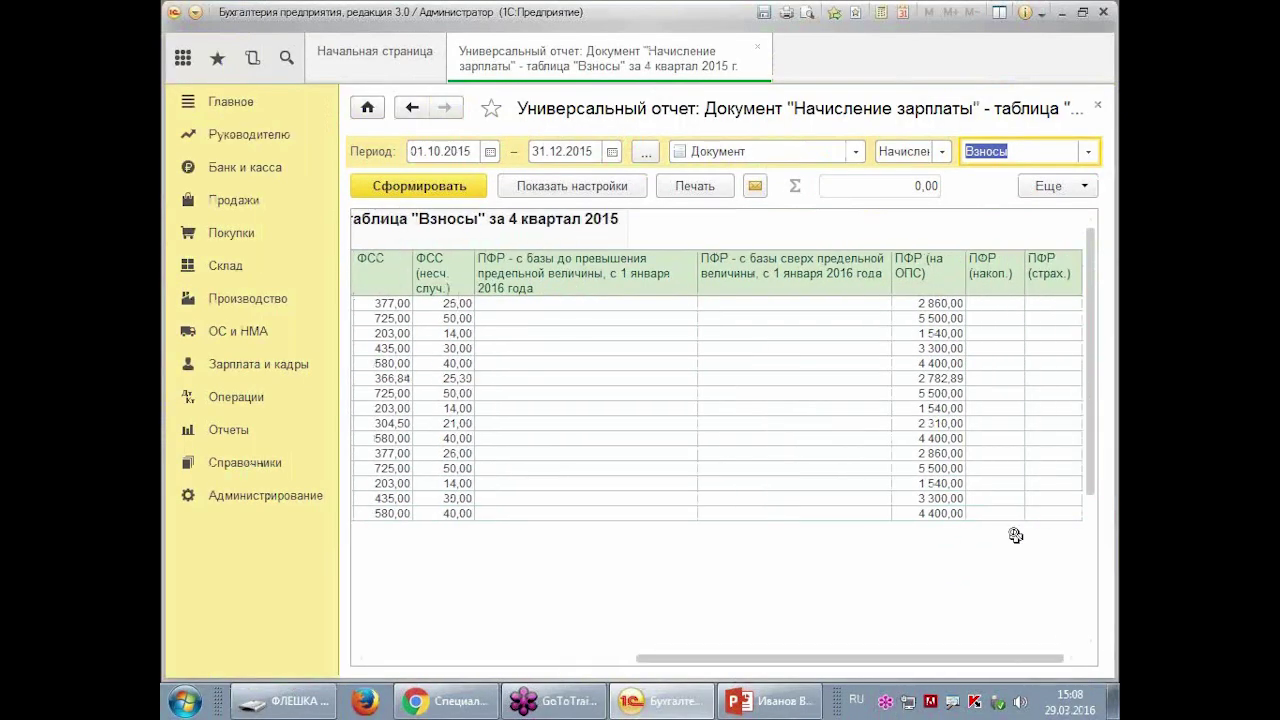
- Examine the ПФР (на ОПС) amounts beside the 2016 base columns, together with the period set for the contributions report
left_click_drag(882, 224, 982, 553)
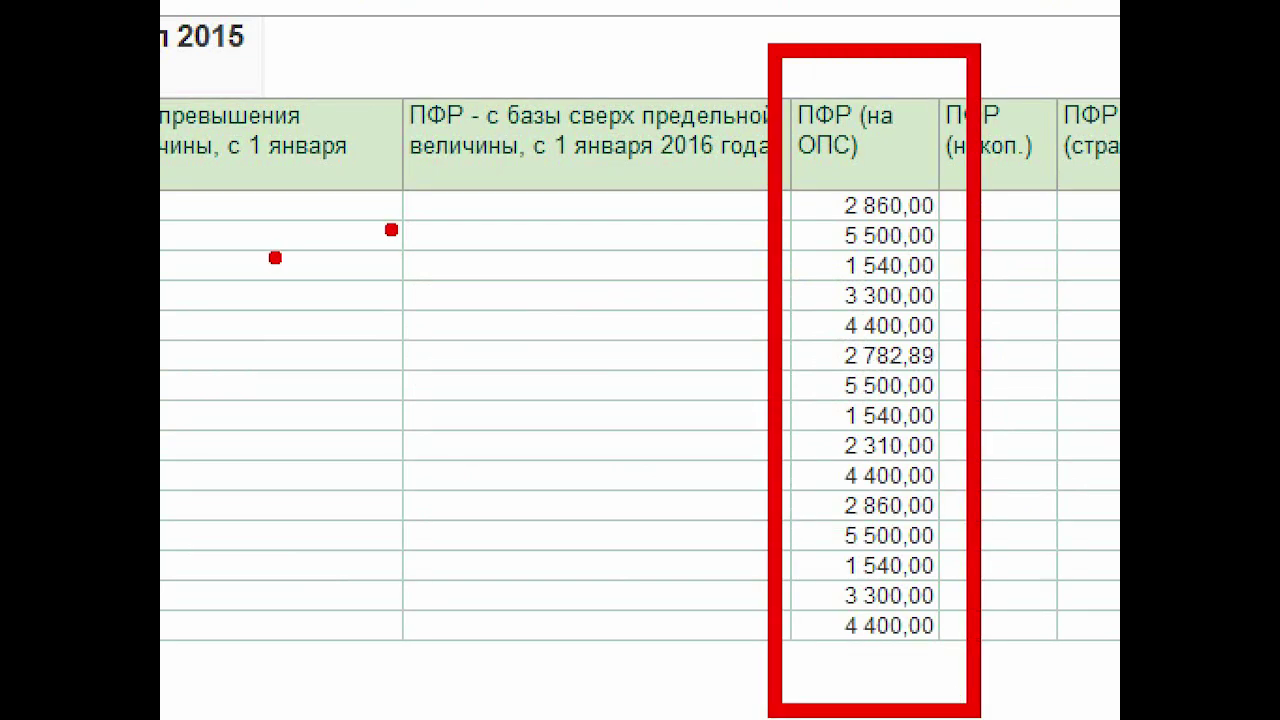
left_click_drag(382, 219, 328, 422)
left_click_drag(165, 232, 278, 428)
mouse_move(228, 365)
left_mouse_down()
mouse_move(490, 295)
mouse_move(435, 430)
left_mouse_up()
left_click(617, 433)
mouse_move(620, 278)
left_mouse_down()
mouse_move(560, 395)
mouse_move(618, 438)
left_mouse_up()
left_click_drag(634, 300, 628, 306)
left_click_drag(706, 302, 742, 302)
mouse_move(340, 525)
left_mouse_down()
mouse_move(380, 588)
mouse_move(345, 604)
left_mouse_up()
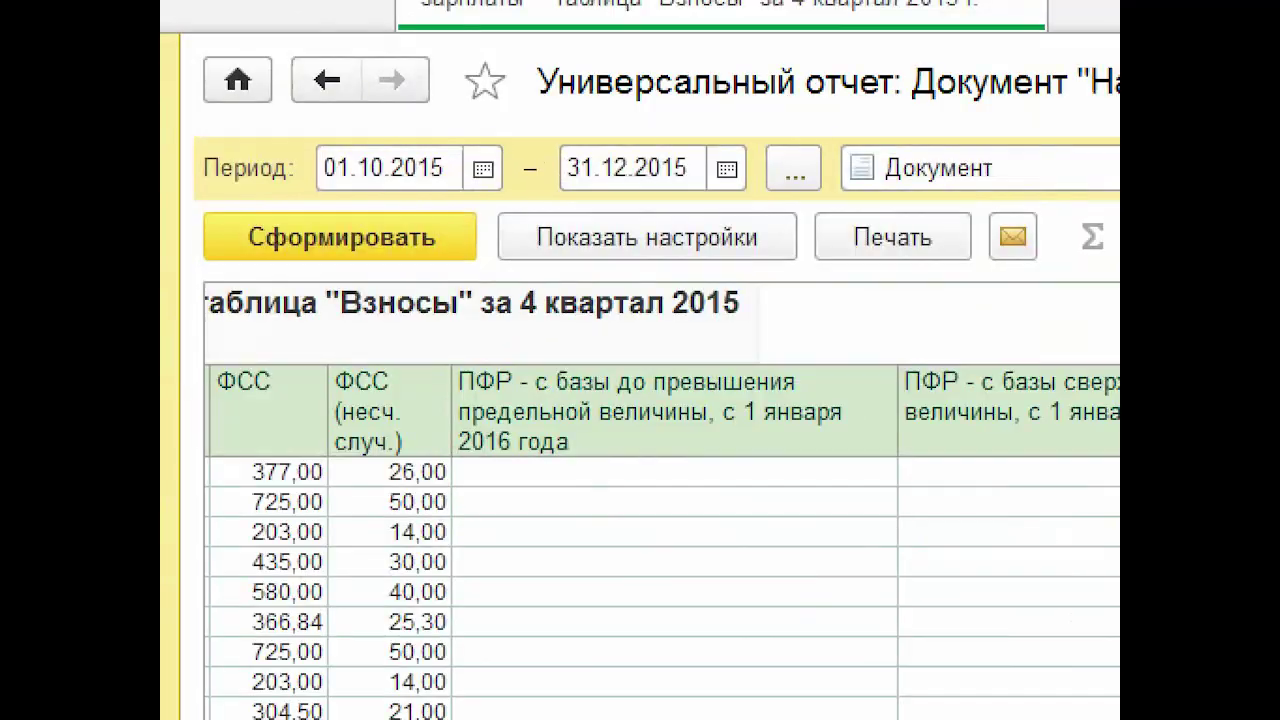
mouse_move(220, 49)
left_mouse_down()
mouse_move(343, 114)
mouse_move(990, 170)
left_mouse_up()
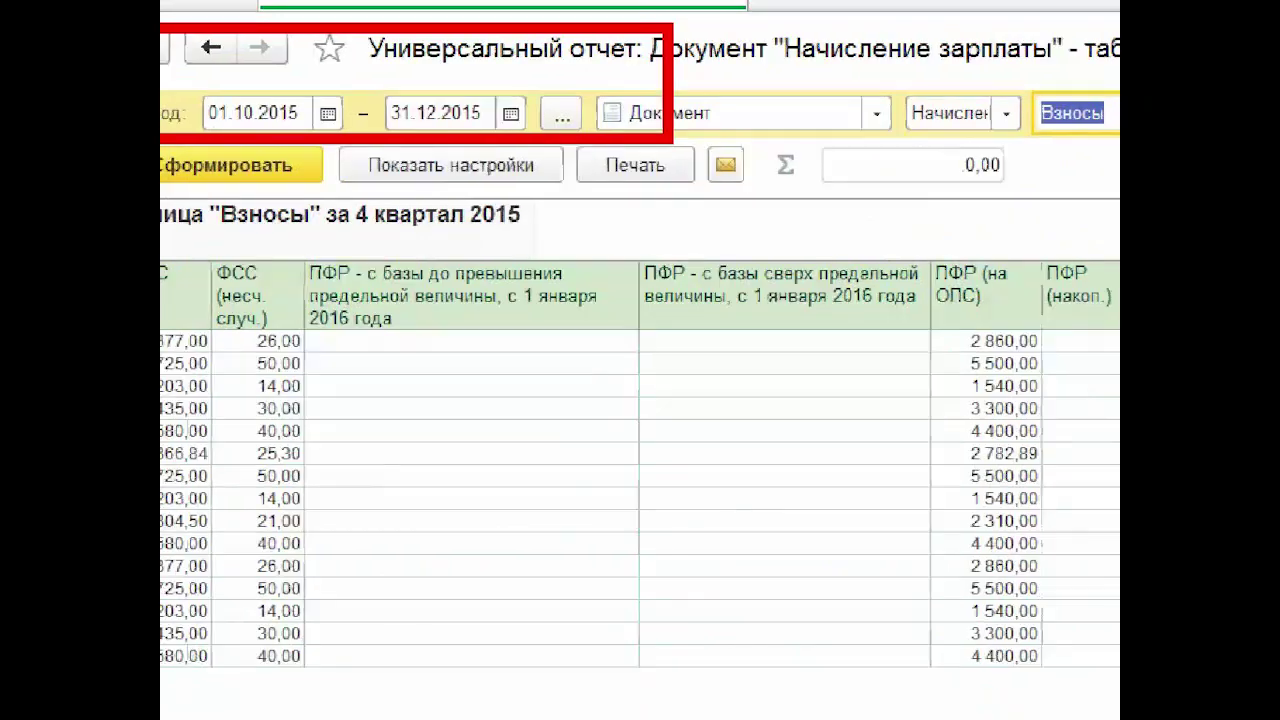
mouse_move(815, 248)
left_mouse_down()
mouse_move(508, 258)
mouse_move(876, 370)
mouse_move(785, 250)
left_mouse_up()
left_click_drag(445, 468, 710, 573)
mouse_move(1075, 210)
left_mouse_down()
mouse_move(850, 235)
mouse_move(1062, 165)
left_mouse_up()
key("Escape")
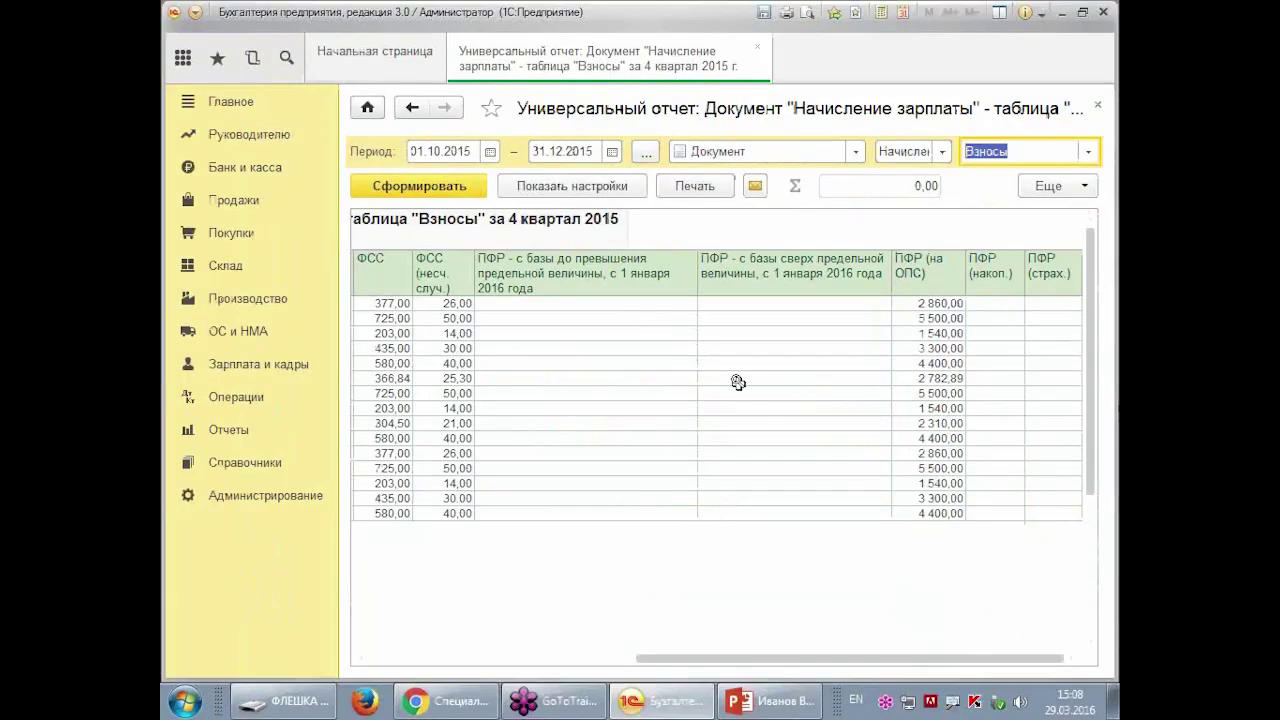
- Generate the payroll report for the Сотрудники table
left_click(1088, 152)
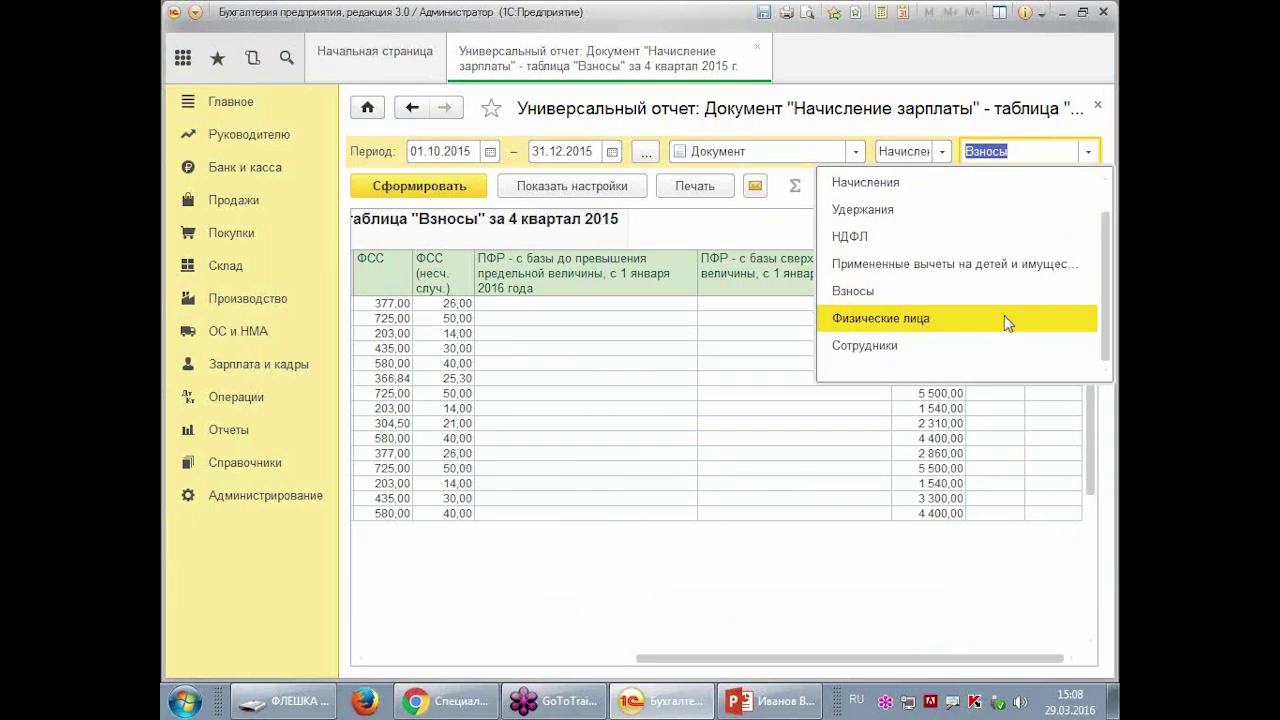
left_click(443, 346)
left_click(453, 408)
left_click_drag(760, 658, 494, 658)
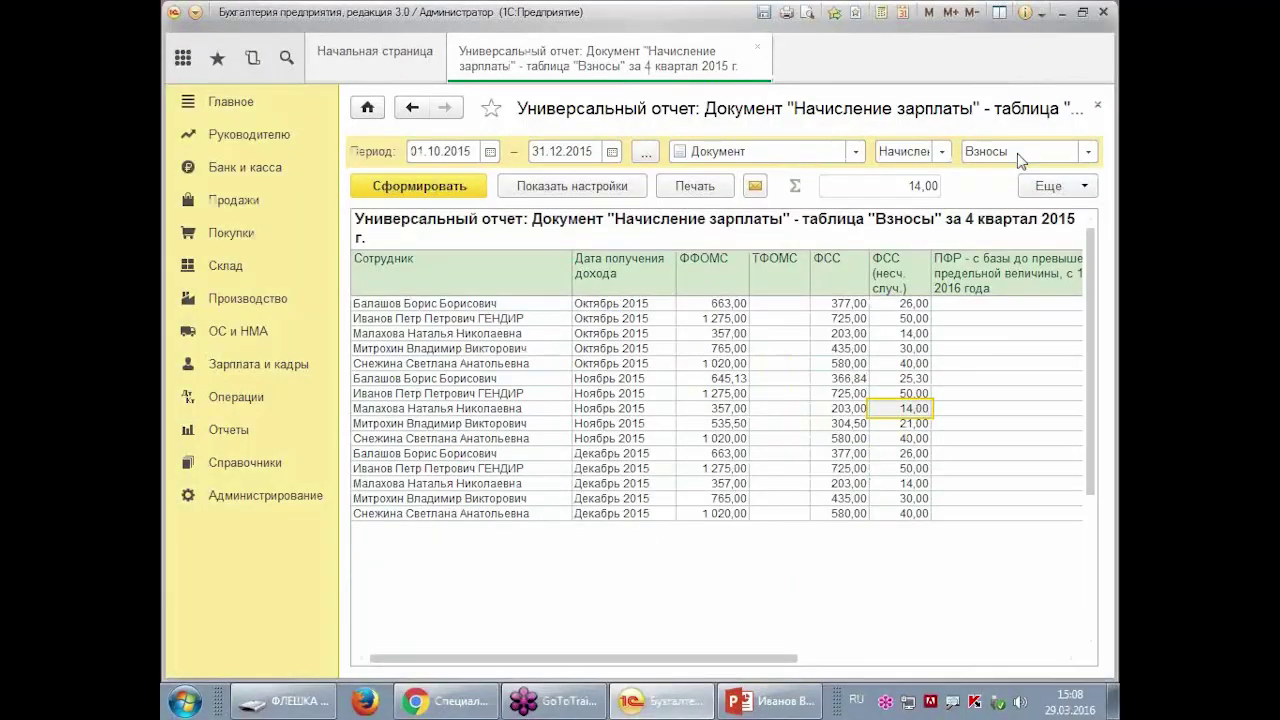
left_click(1089, 155)
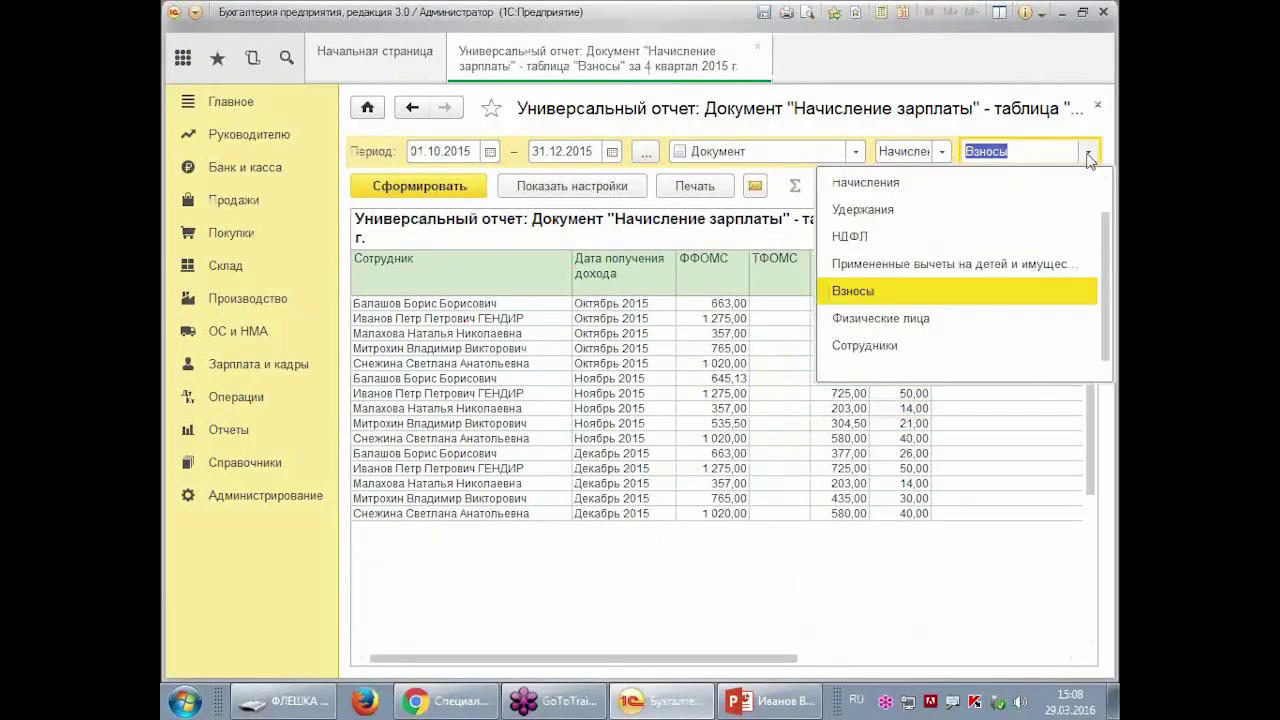
left_click(966, 357)
left_click(464, 188)
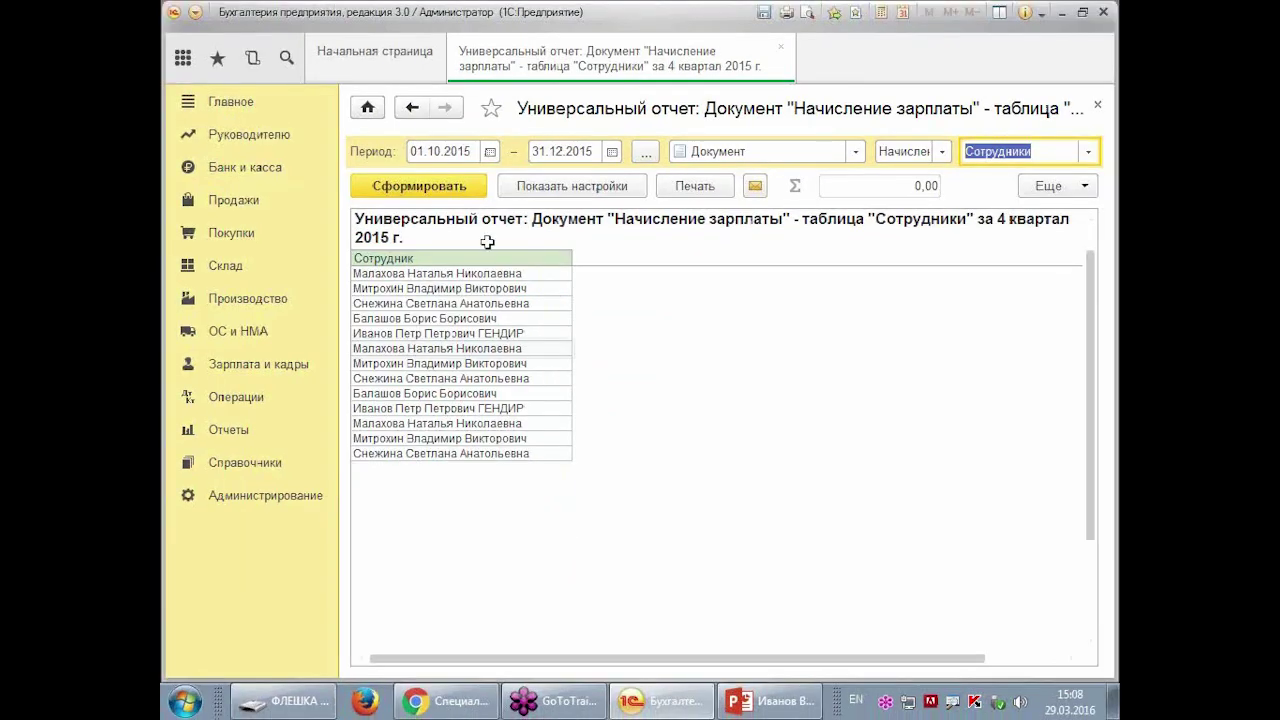
- Change the universal report's data source from documents to the Контрагенты catalog (Справочник)
left_click(857, 151)
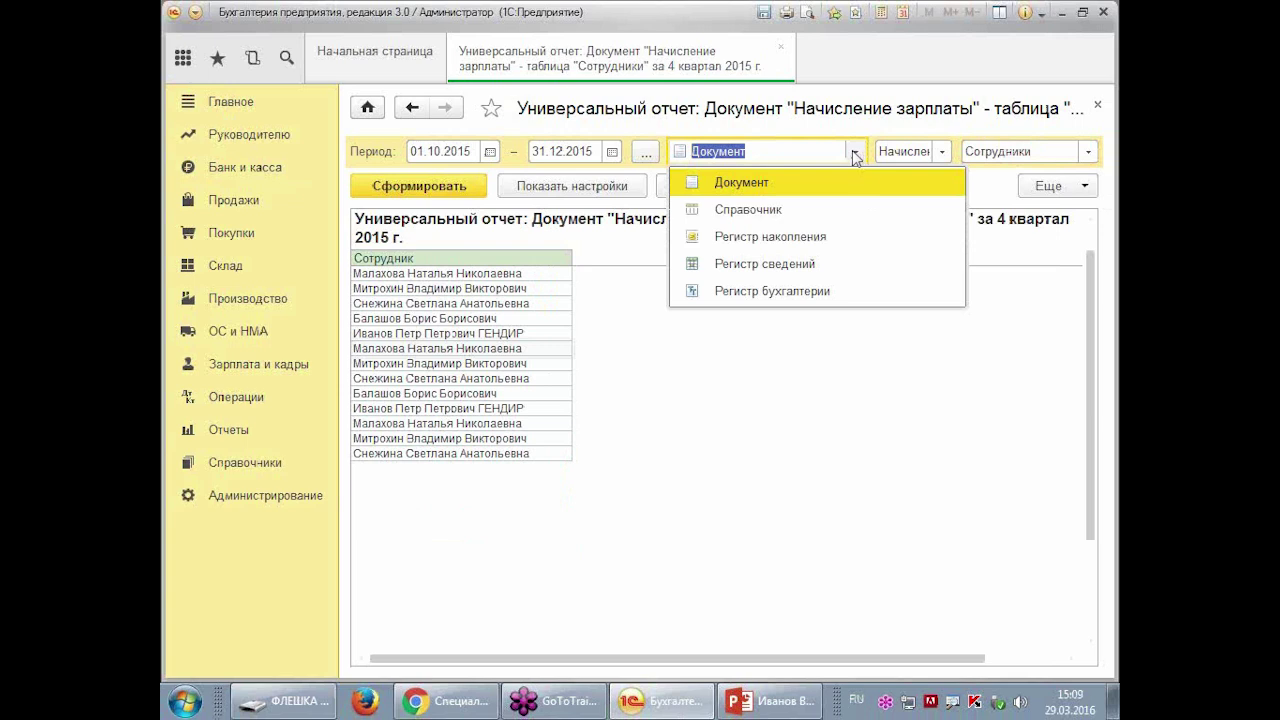
left_click(812, 208)
left_click(1088, 151)
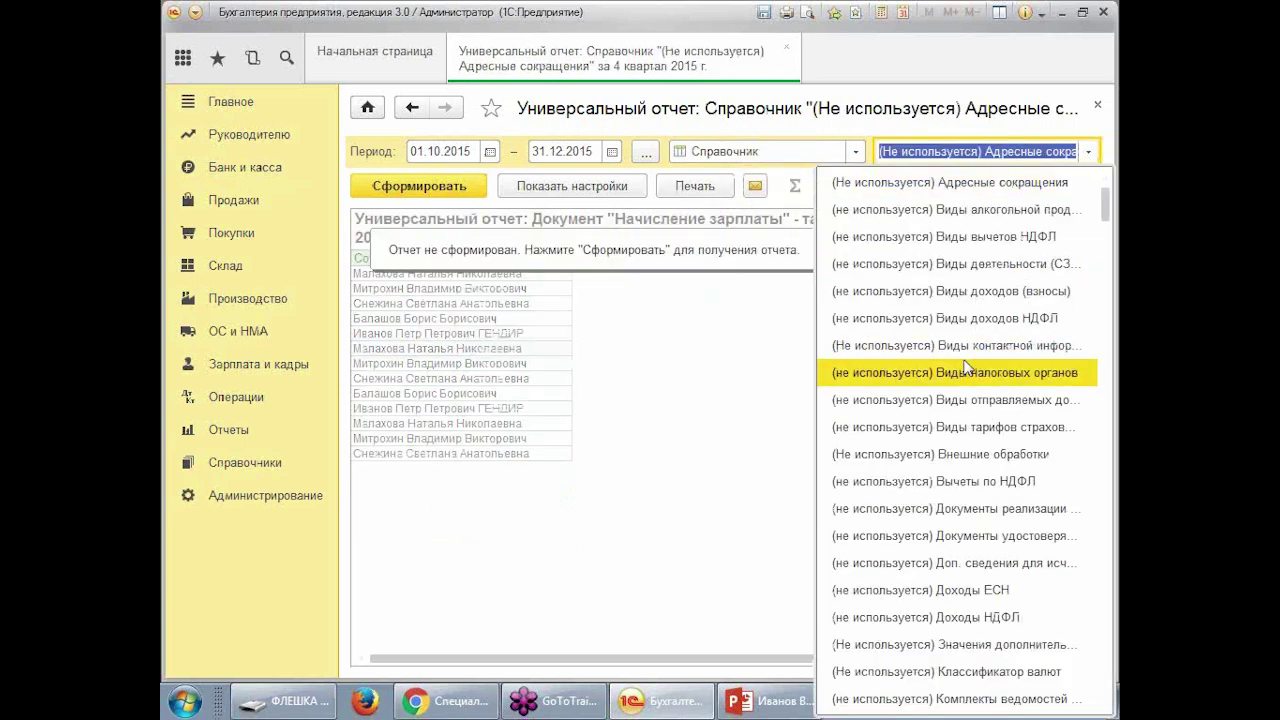
type("кон")
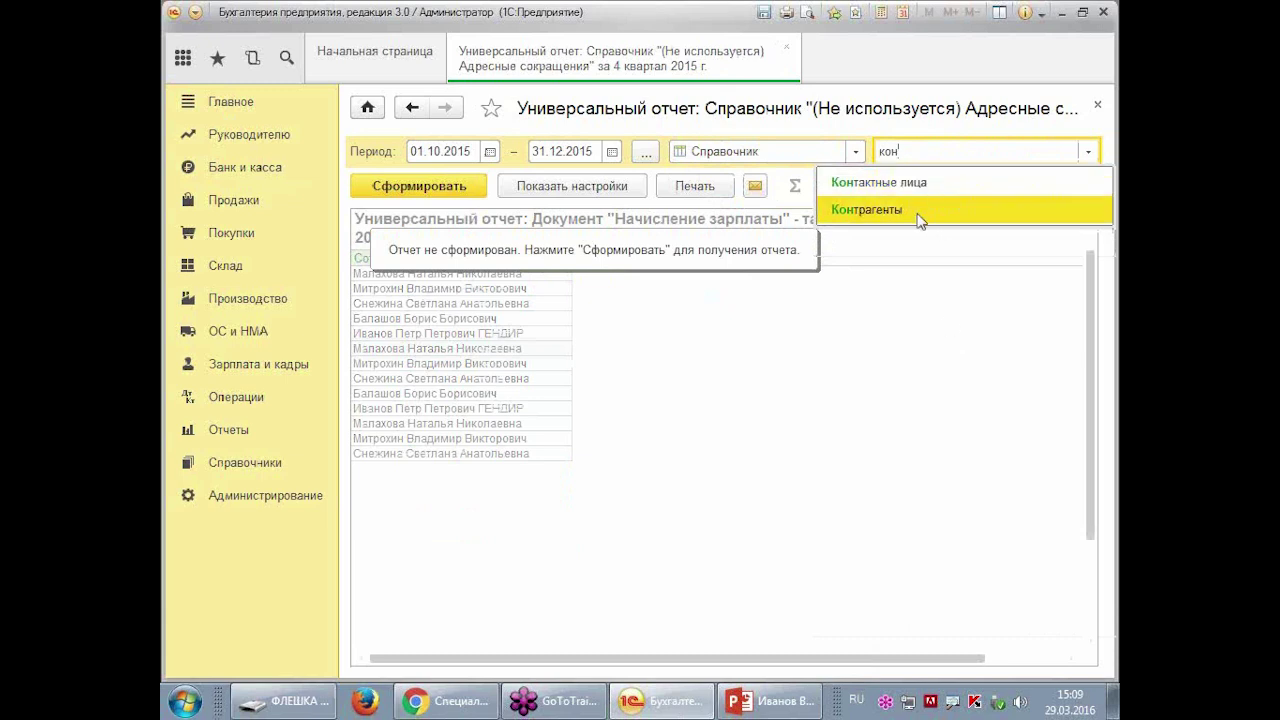
left_click(920, 216)
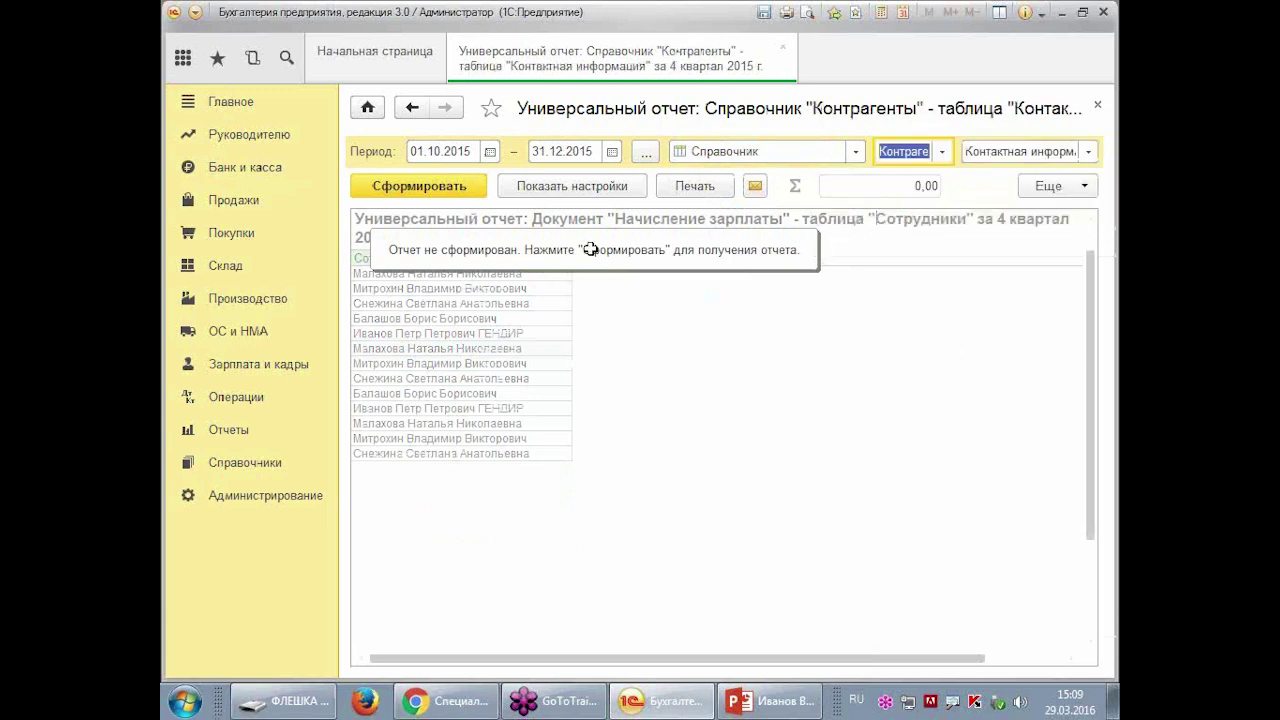
- Generate the counterparties catalog report for the История КПП table
left_click(1089, 152)
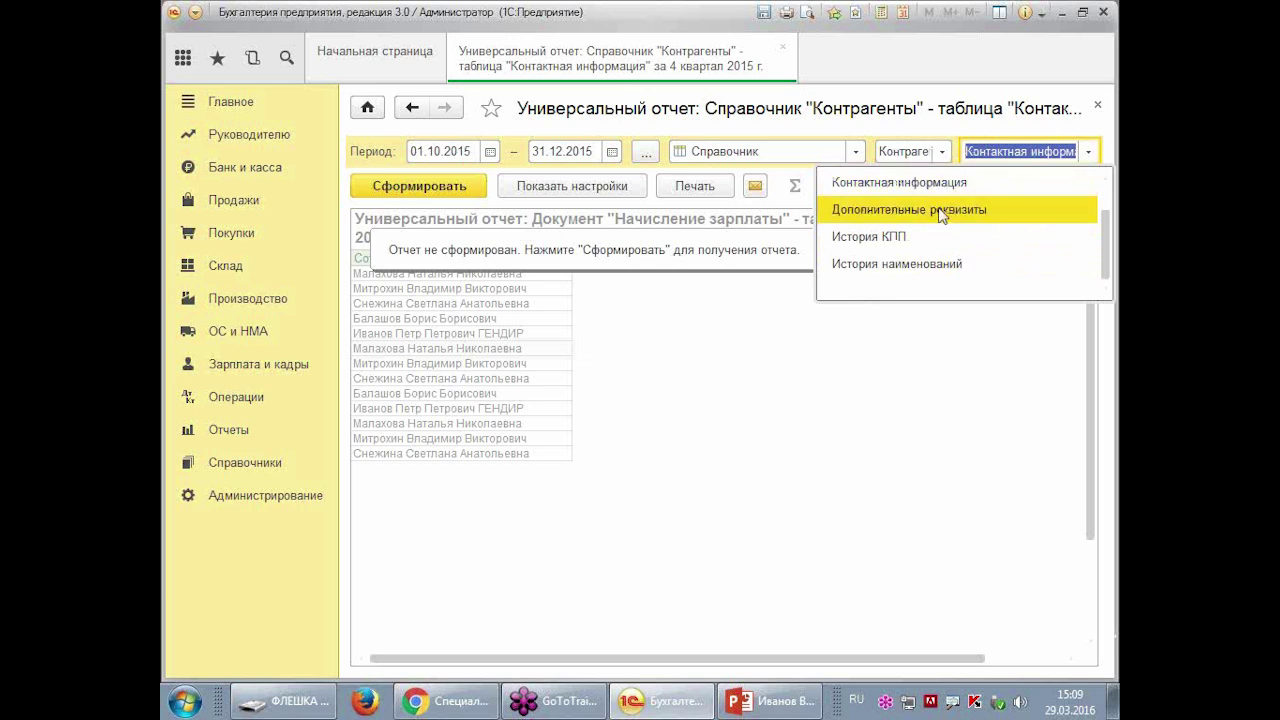
left_click(840, 236)
left_click(476, 197)
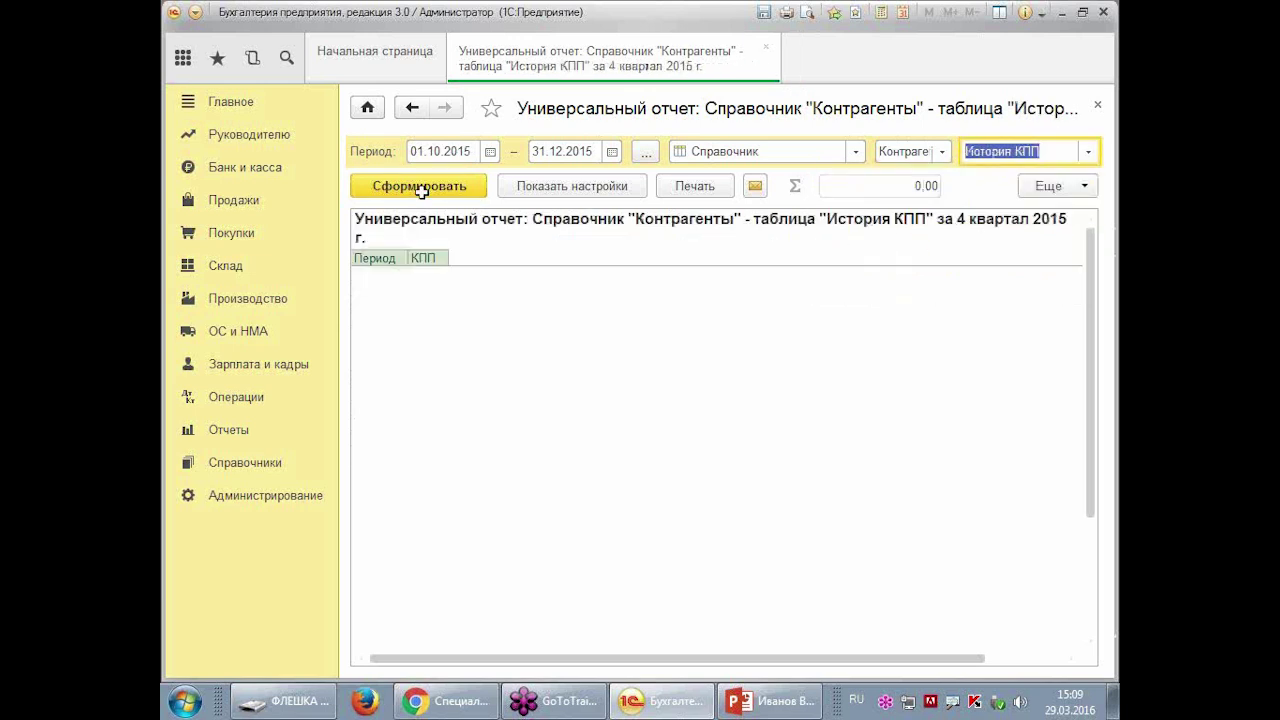
left_click(487, 349)
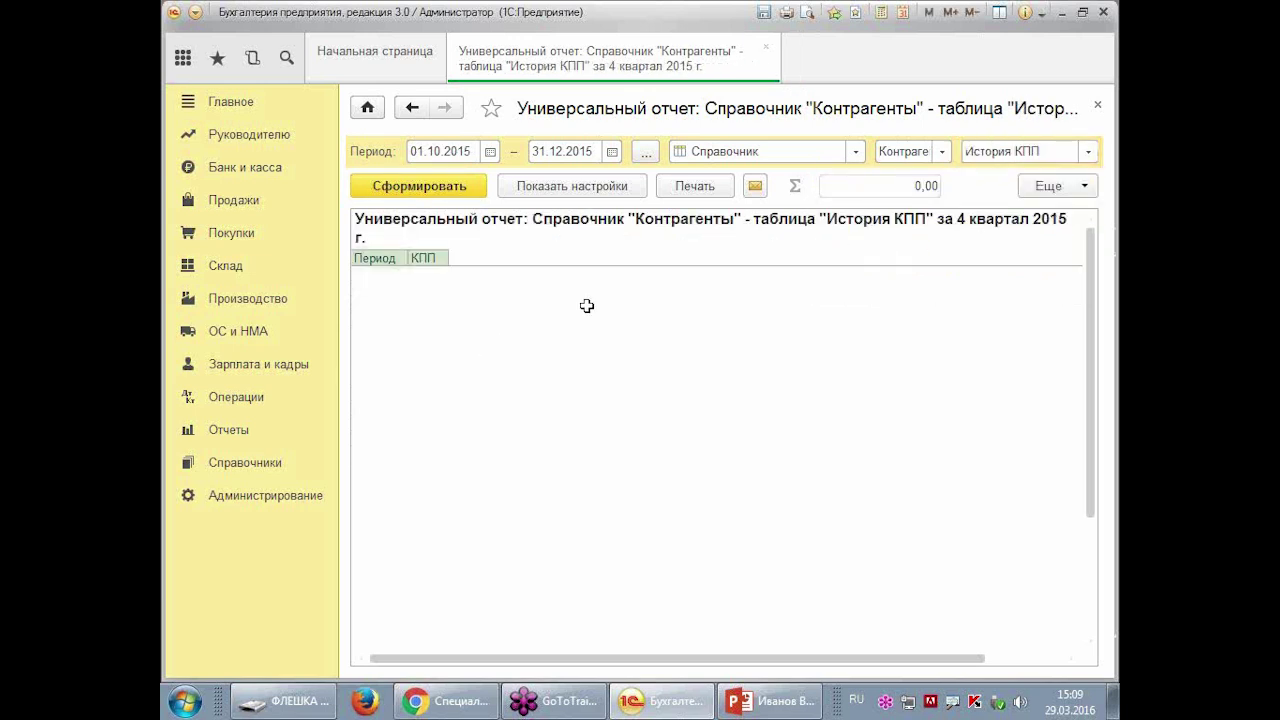
- Select the Дополнительные реквизиты table for the counterparties report, then replace it with Контактная информация
left_click(1086, 152)
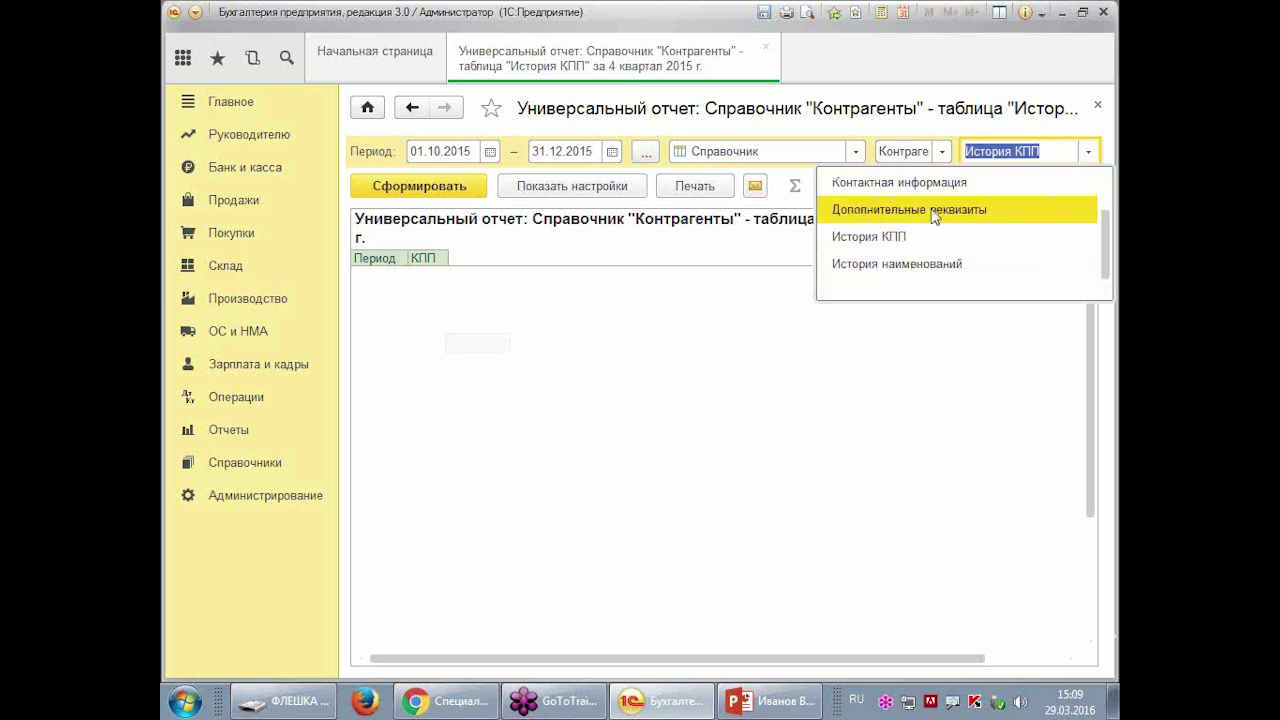
left_click(935, 217)
left_click(1088, 152)
left_click(994, 180)
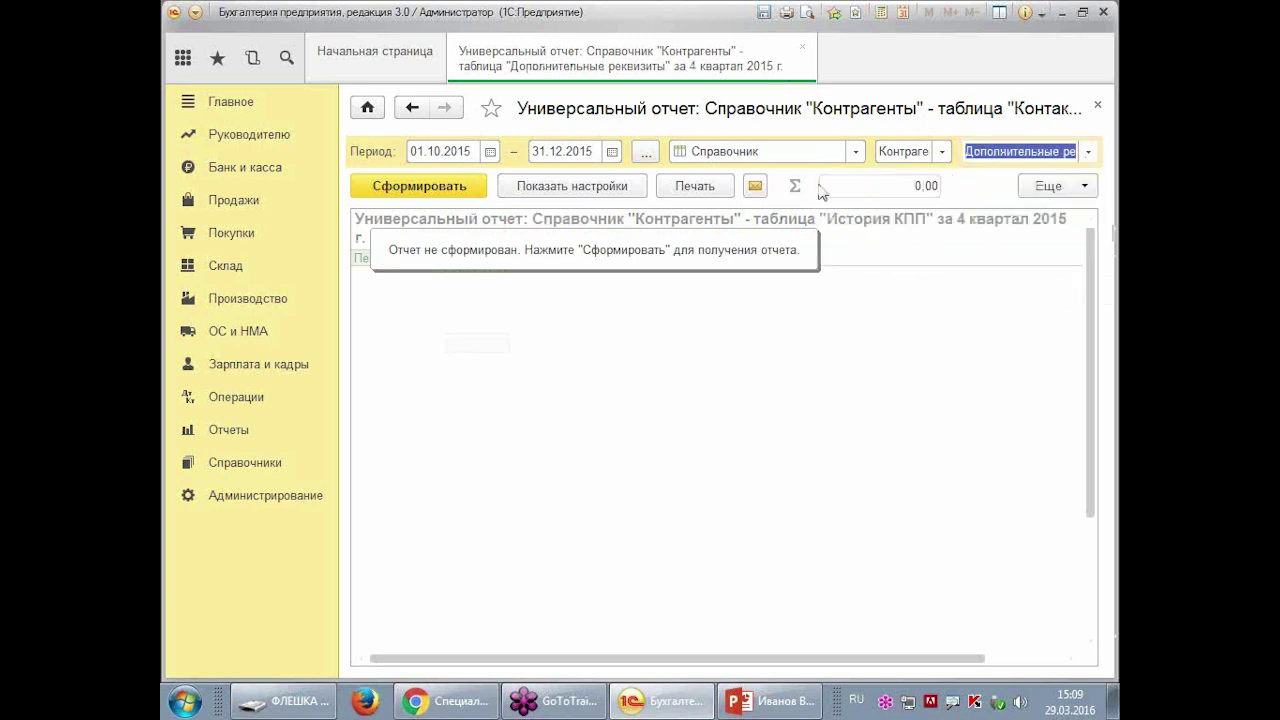
- Generate the universal report on the Контрагенты catalog's Контактная информация table for the fourth quarter of 2015, review the contact entries and close it
left_click(455, 184)
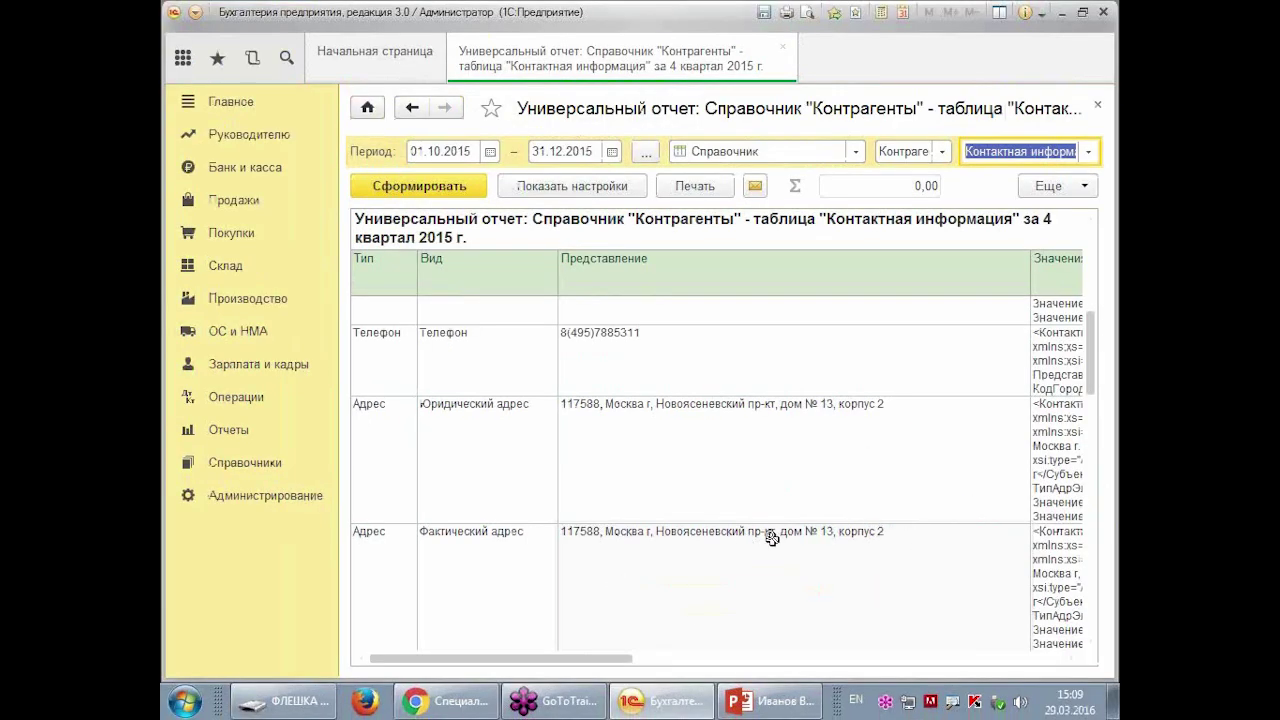
left_click(787, 500)
scroll(825, 480, "down", 10)
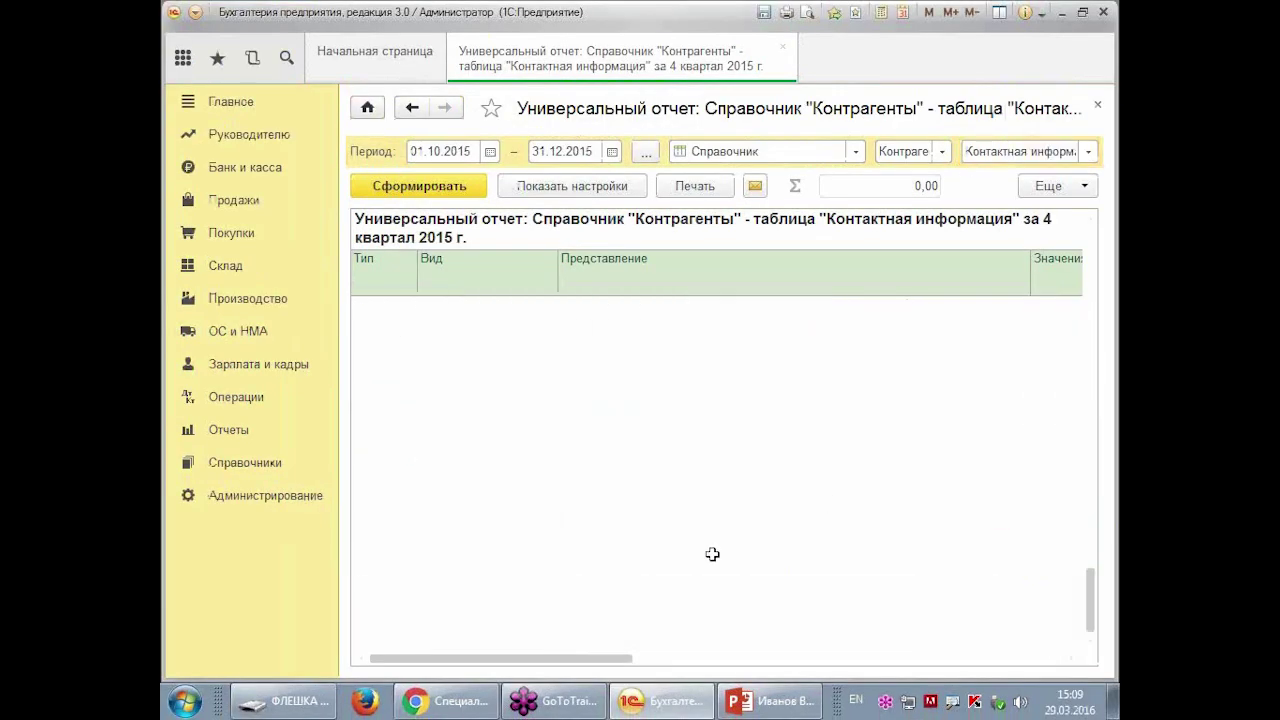
scroll(666, 532, "up", 5)
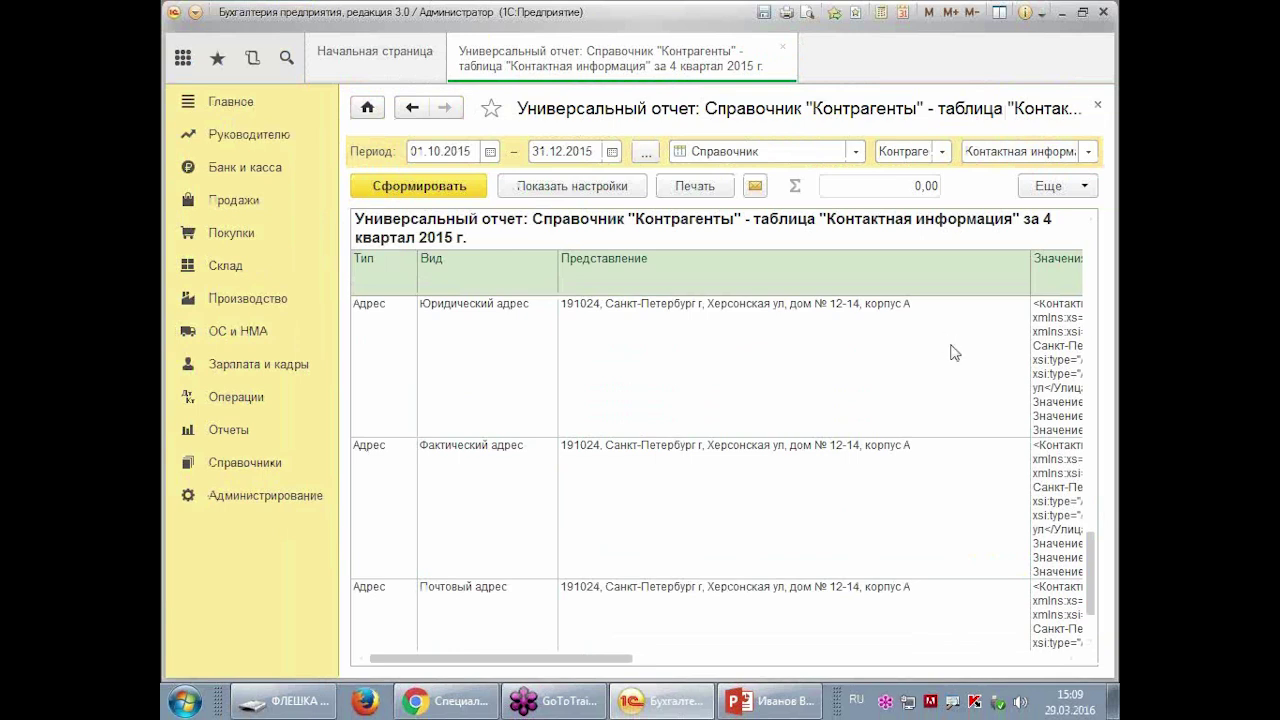
left_click(1097, 105)
- Mark Универсальный отчет as a favourite in the Отчеты section
left_click(229, 438)
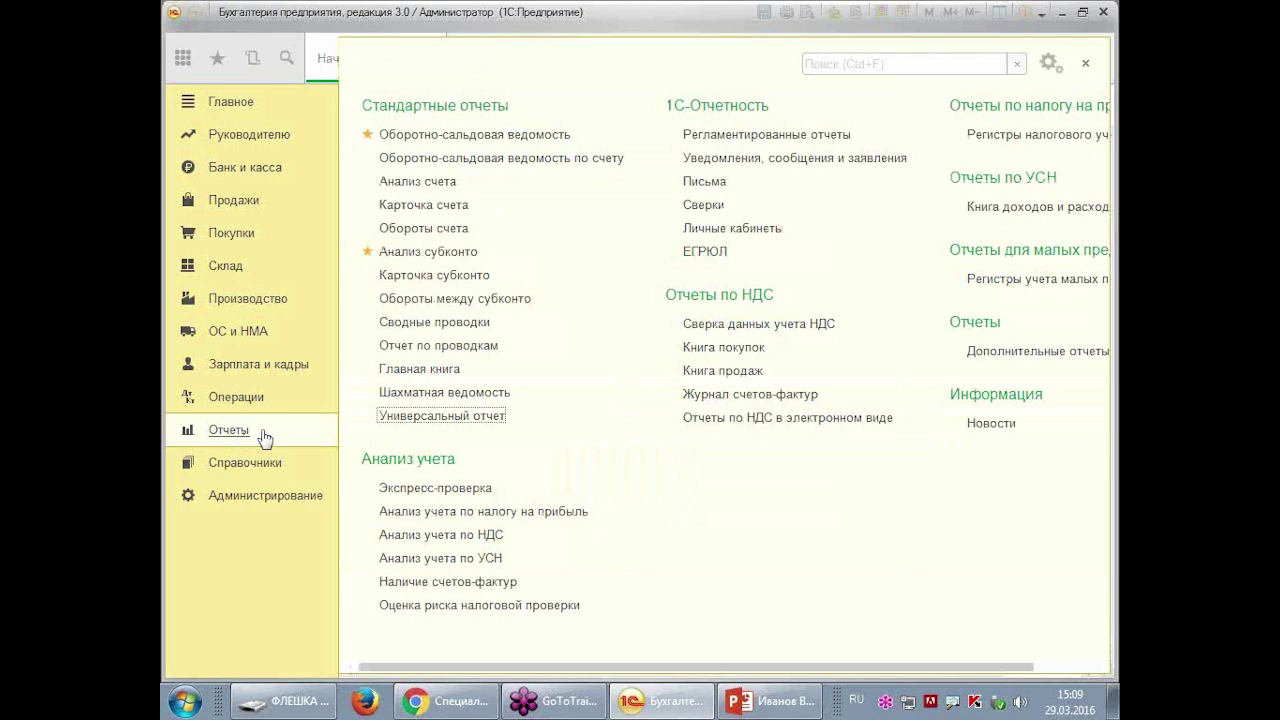
mouse_move(400, 386)
left_mouse_down()
mouse_move(351, 461)
mouse_move(363, 386)
left_mouse_up()
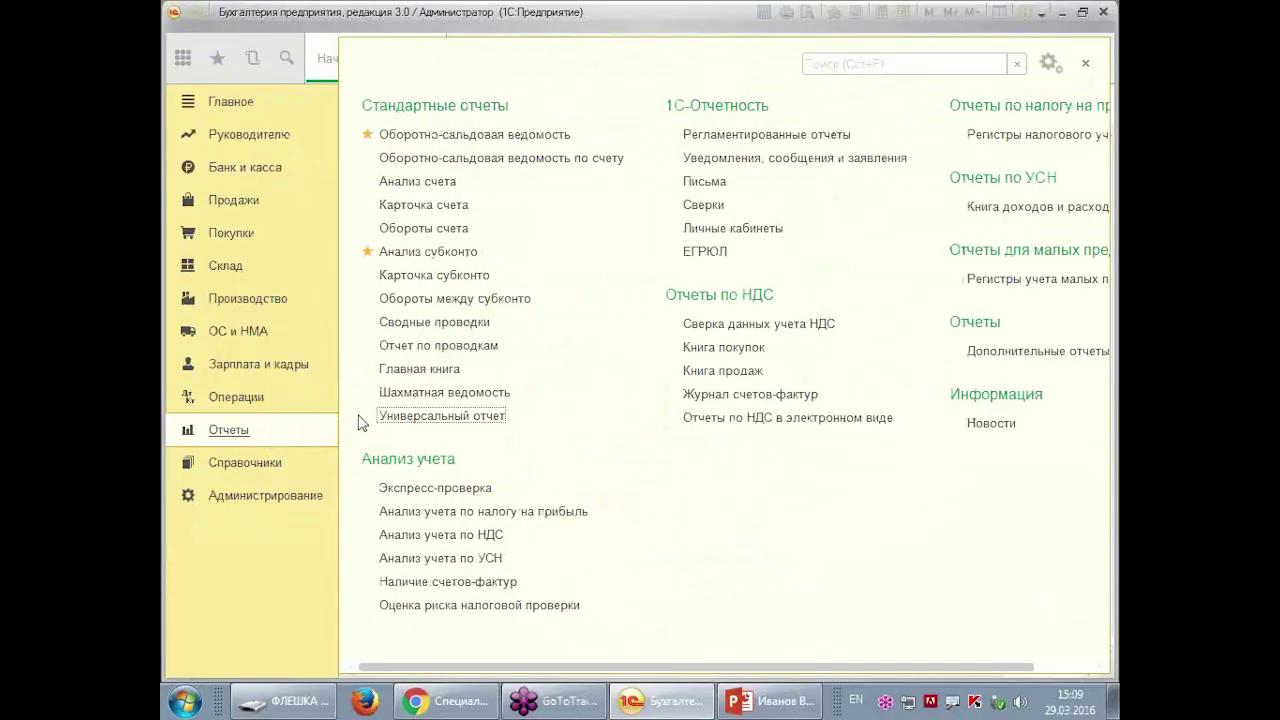
left_click(367, 416)
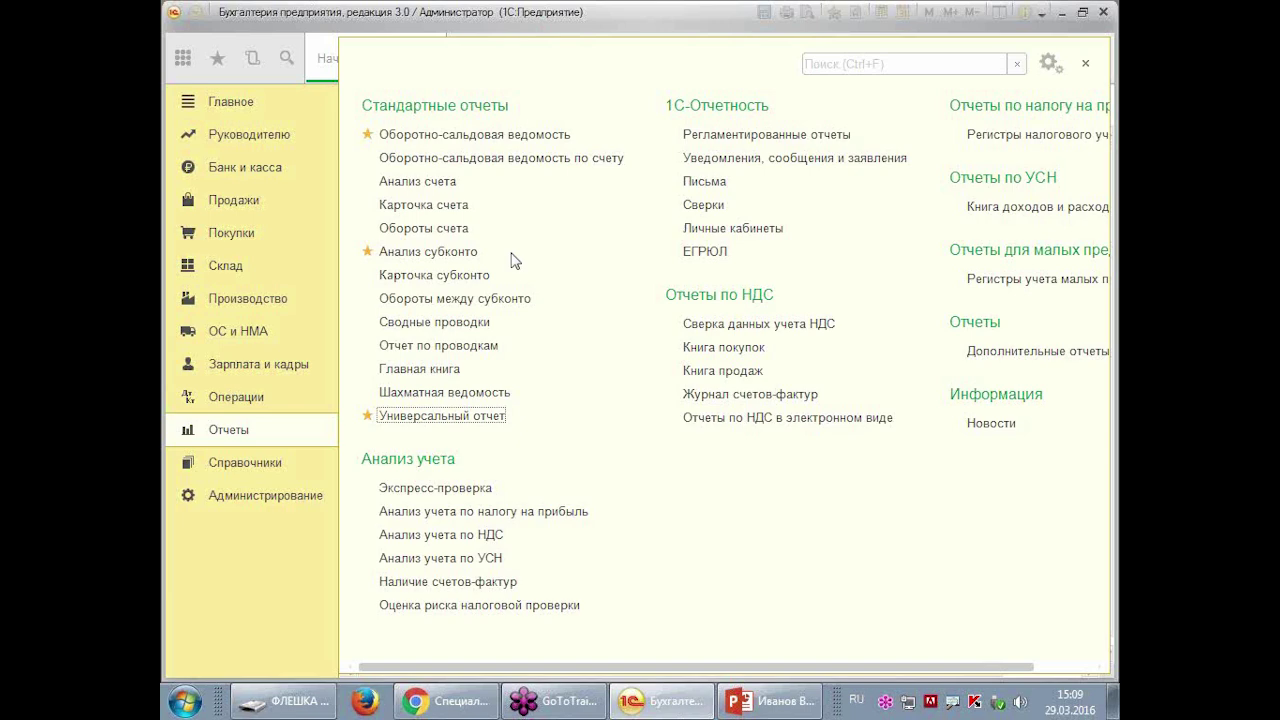
- Create a 4-ФСС report for Орион ООО for 2015 from the payroll section's Отчетность в ФСС, dismissing the notice windows
left_click(228, 365)
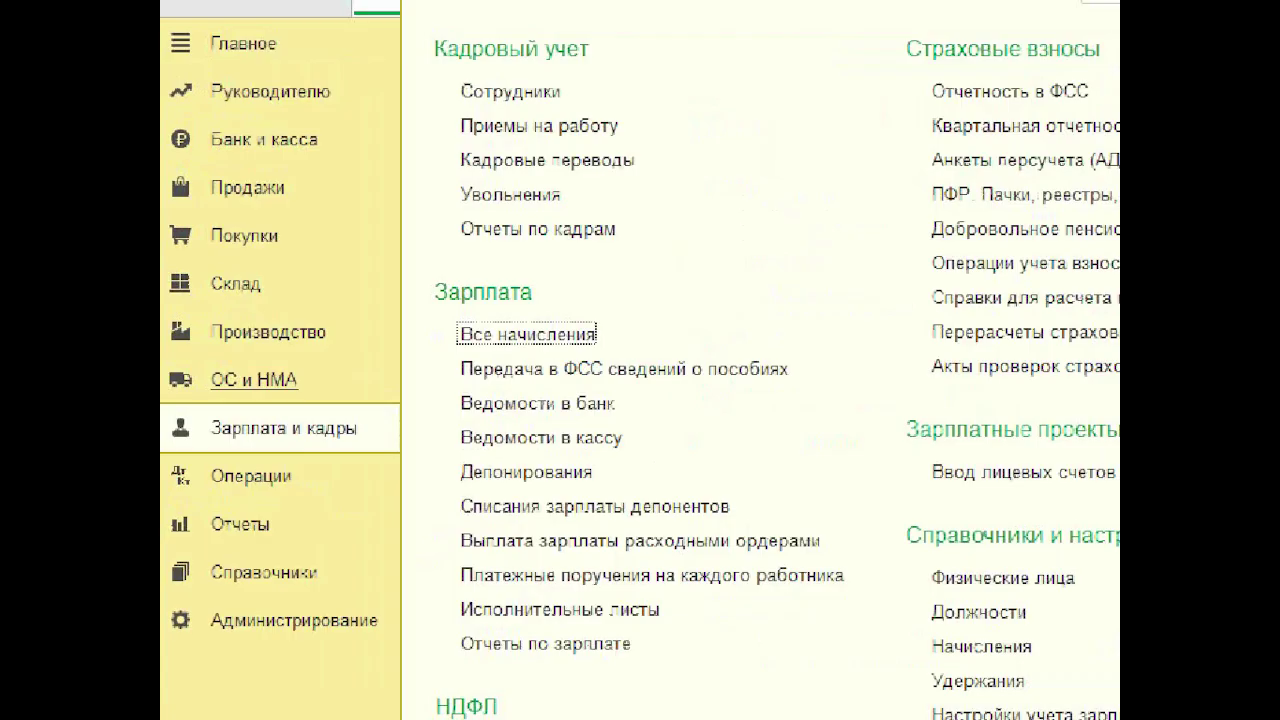
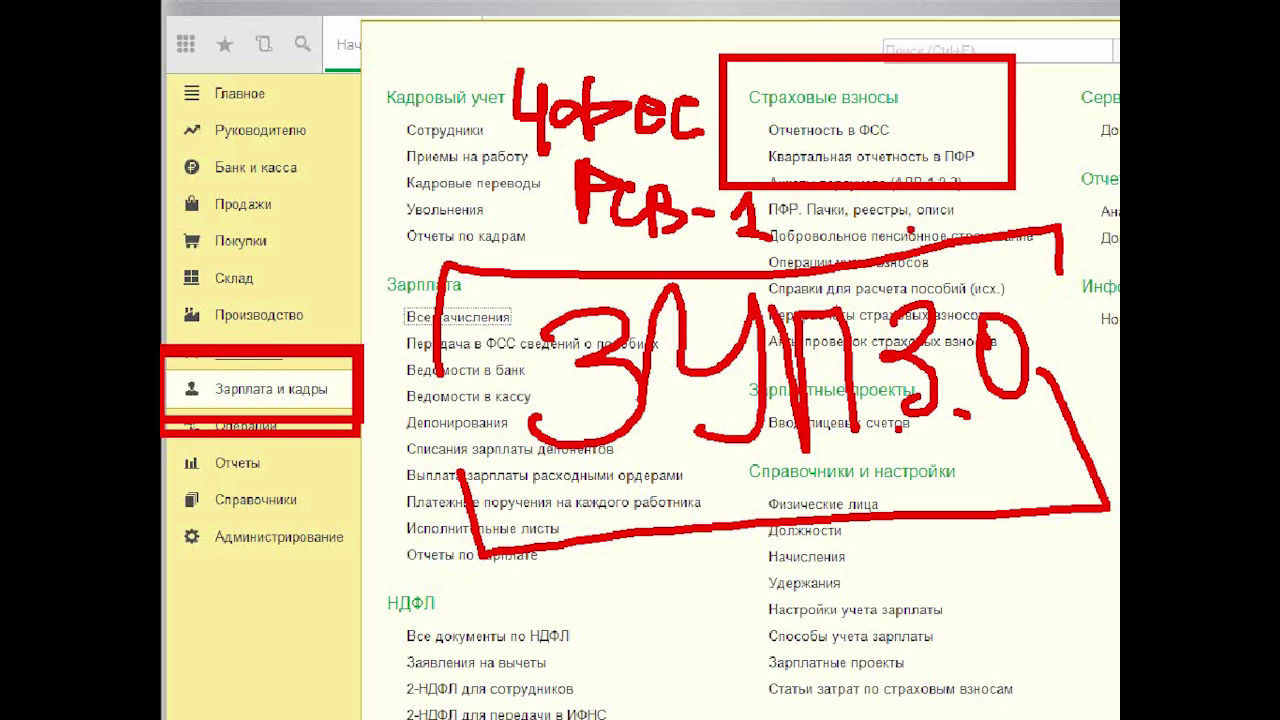
left_click(740, 133)
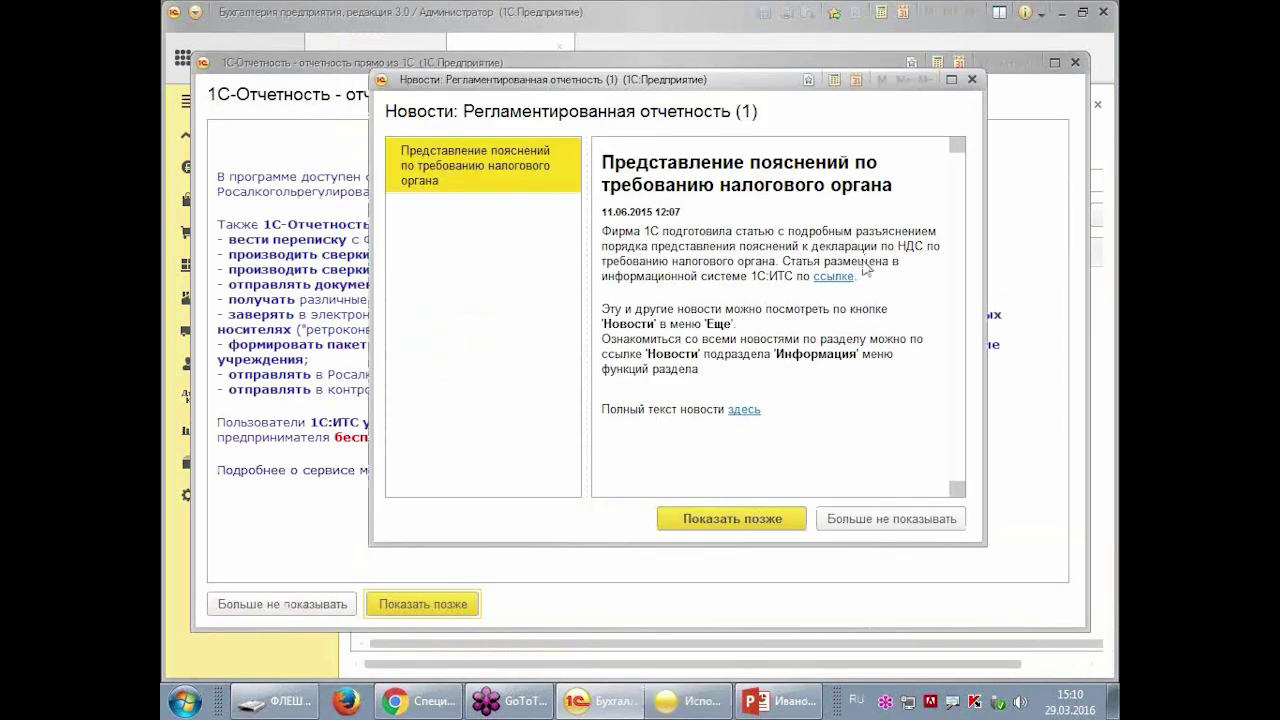
left_click(973, 79)
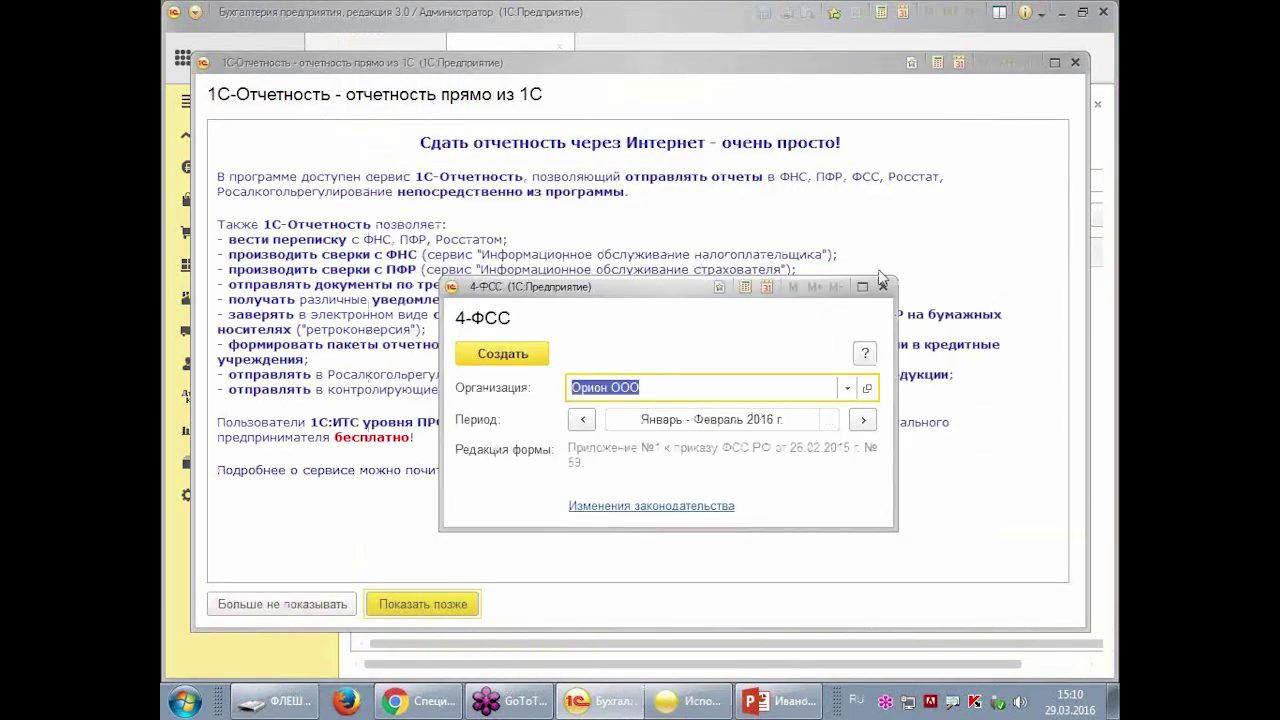
left_click(1074, 62)
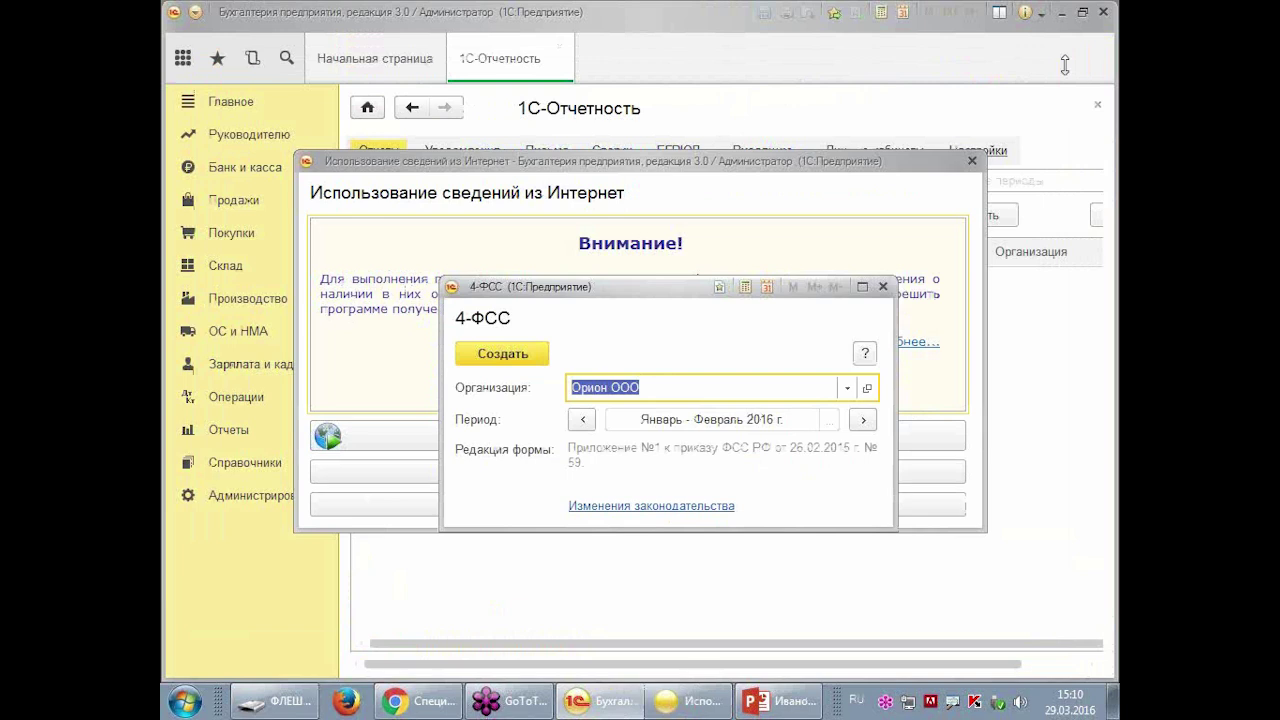
left_click(970, 162)
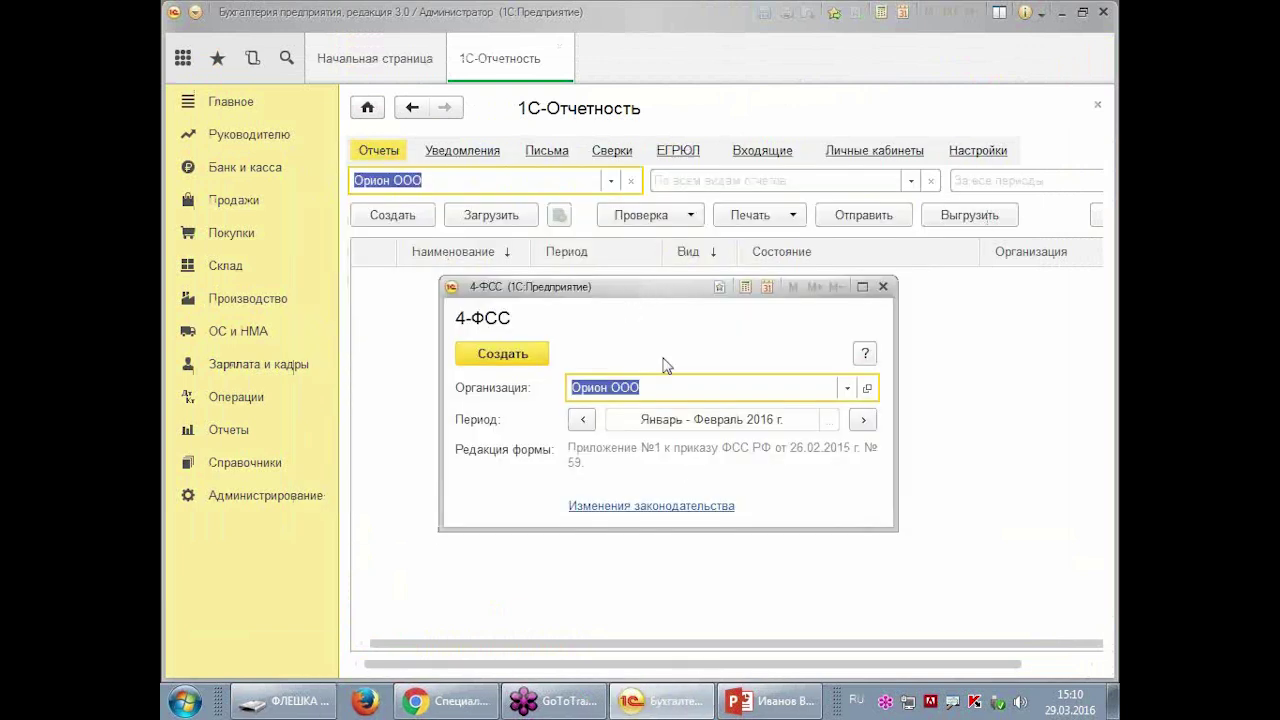
left_click(583, 419)
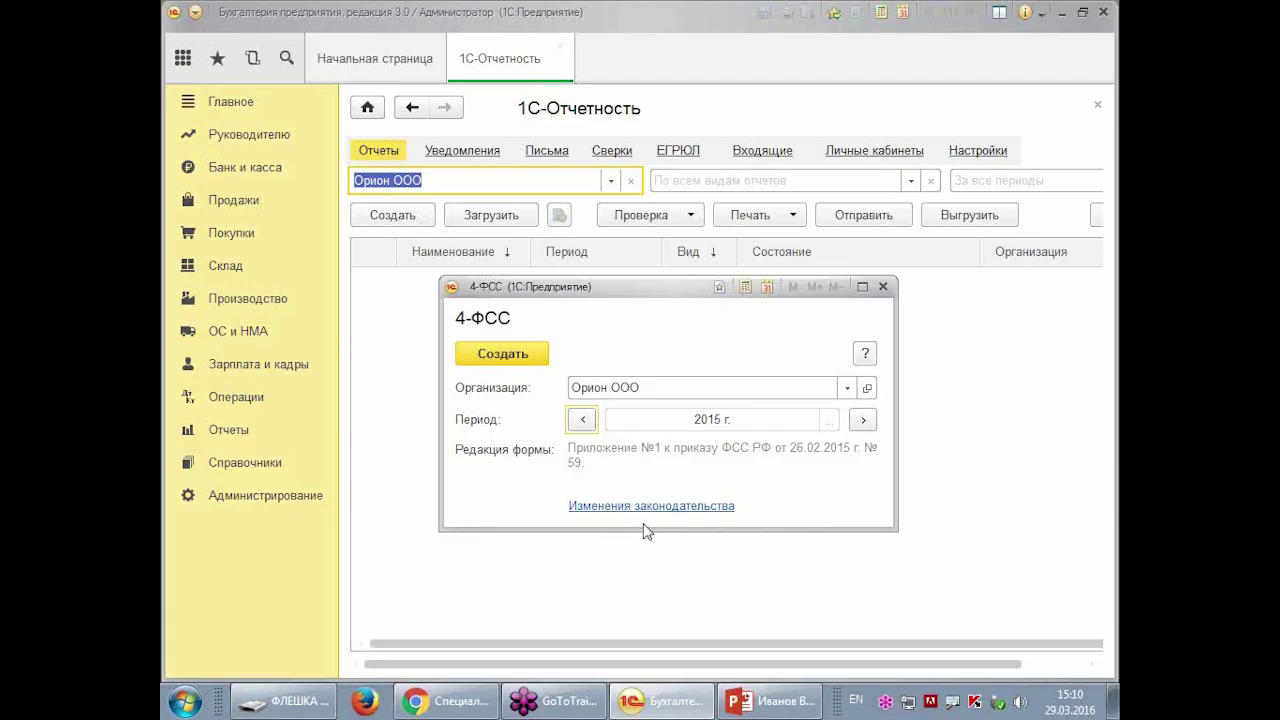
left_click(525, 348)
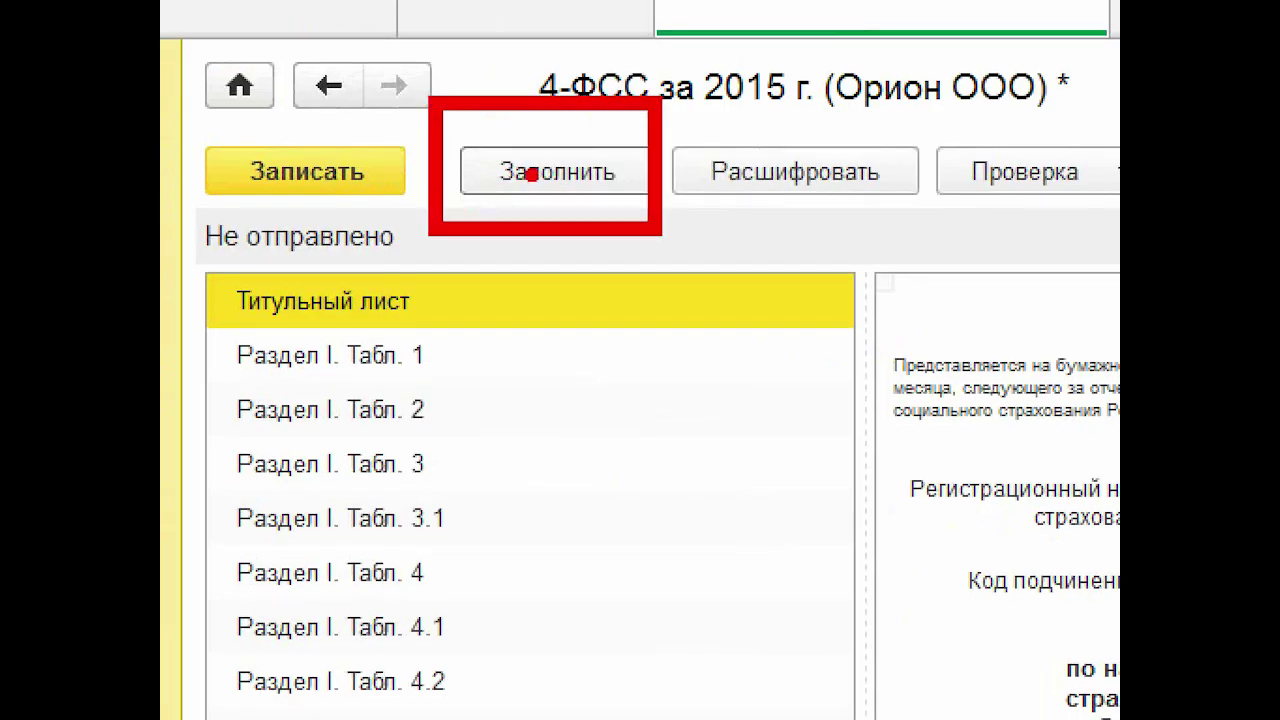
left_click_drag(420, 120, 708, 242)
mouse_move(600, 495)
left_mouse_down()
mouse_move(571, 371)
mouse_move(600, 338)
mouse_move(680, 442)
left_mouse_up()
left_click_drag(625, 246, 760, 400)
left_click_drag(700, 250, 800, 300)
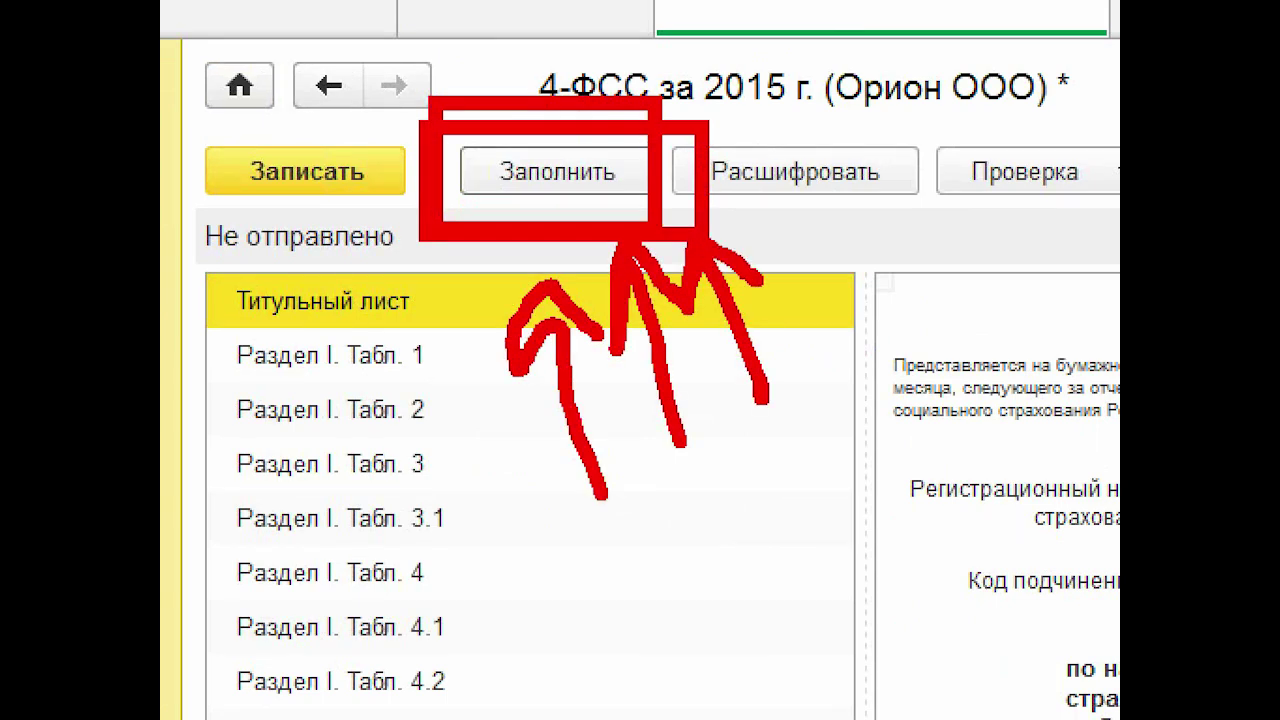
left_click_drag(400, 490, 436, 264)
left_click_drag(392, 312, 470, 296)
mouse_move(466, 482)
left_mouse_down()
mouse_move(464, 256)
mouse_move(516, 302)
left_mouse_up()
mouse_move(265, 292)
left_mouse_down()
mouse_move(388, 222)
mouse_move(400, 272)
left_mouse_up()
left_click_drag(235, 108, 418, 172)
left_click_drag(1044, 140, 802, 182)
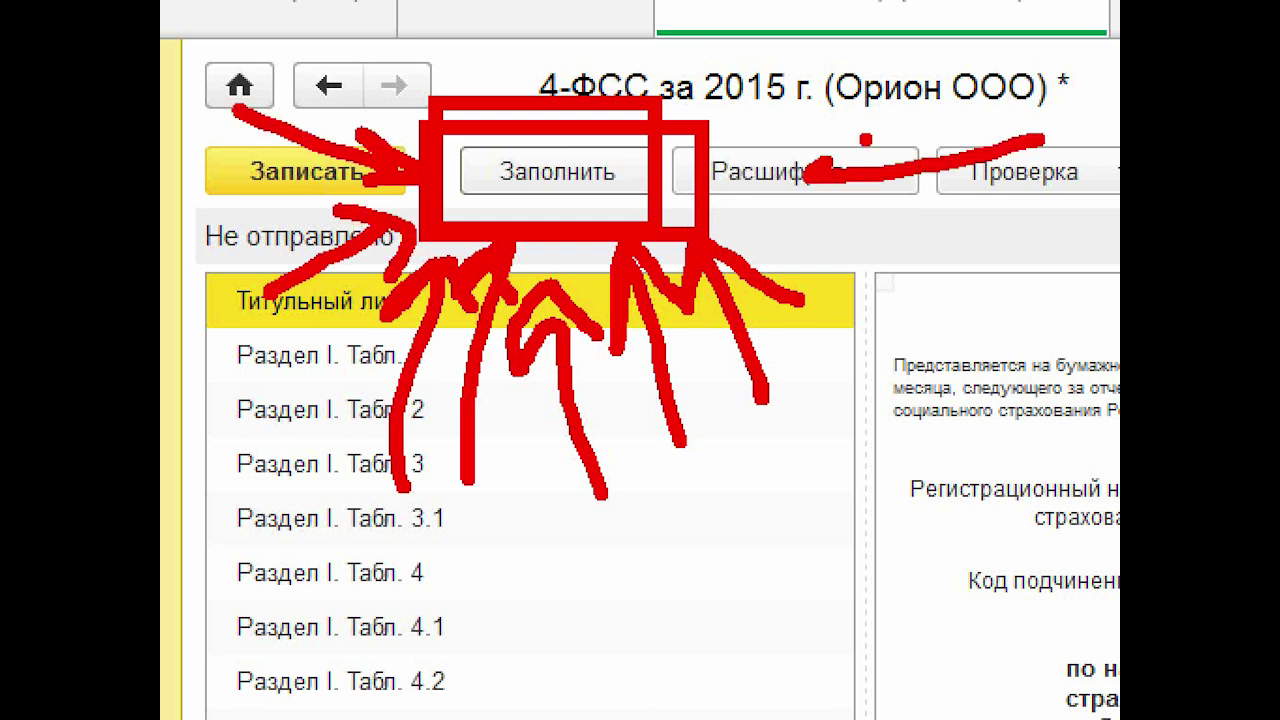
left_click_drag(860, 135, 778, 178)
left_click_drag(778, 178, 900, 205)
left_click_drag(805, 222, 905, 318)
left_click_drag(762, 200, 772, 248)
left_click_drag(886, 212, 755, 178)
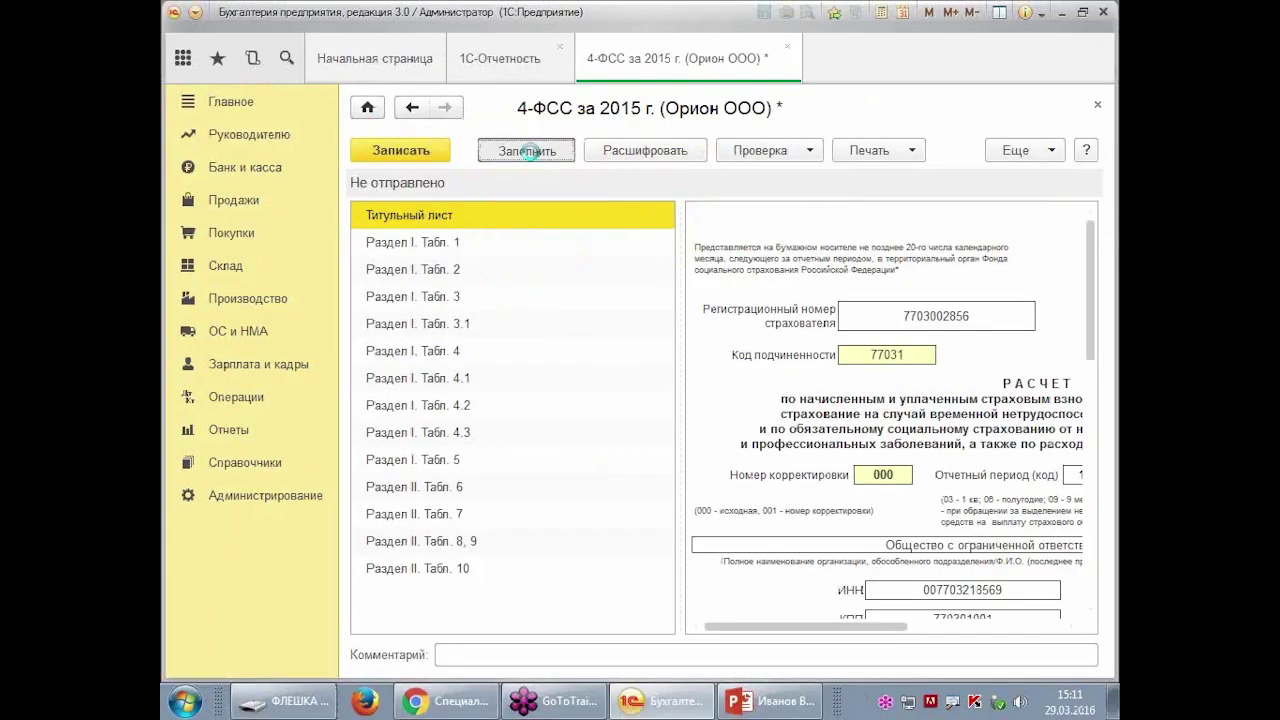
- Widen the form area of the 4-ФСС report and examine the title page down to the signature date
left_click_drag(680, 258, 511, 257)
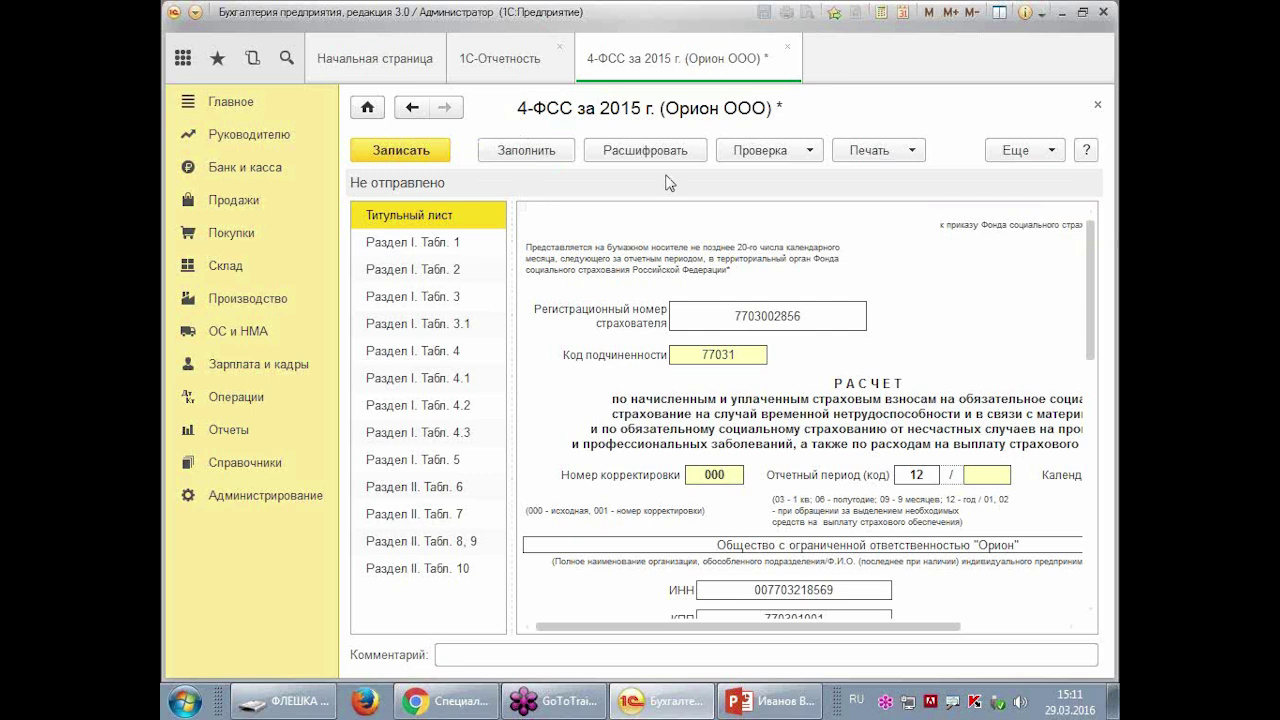
left_click_drag(1094, 300, 1114, 405)
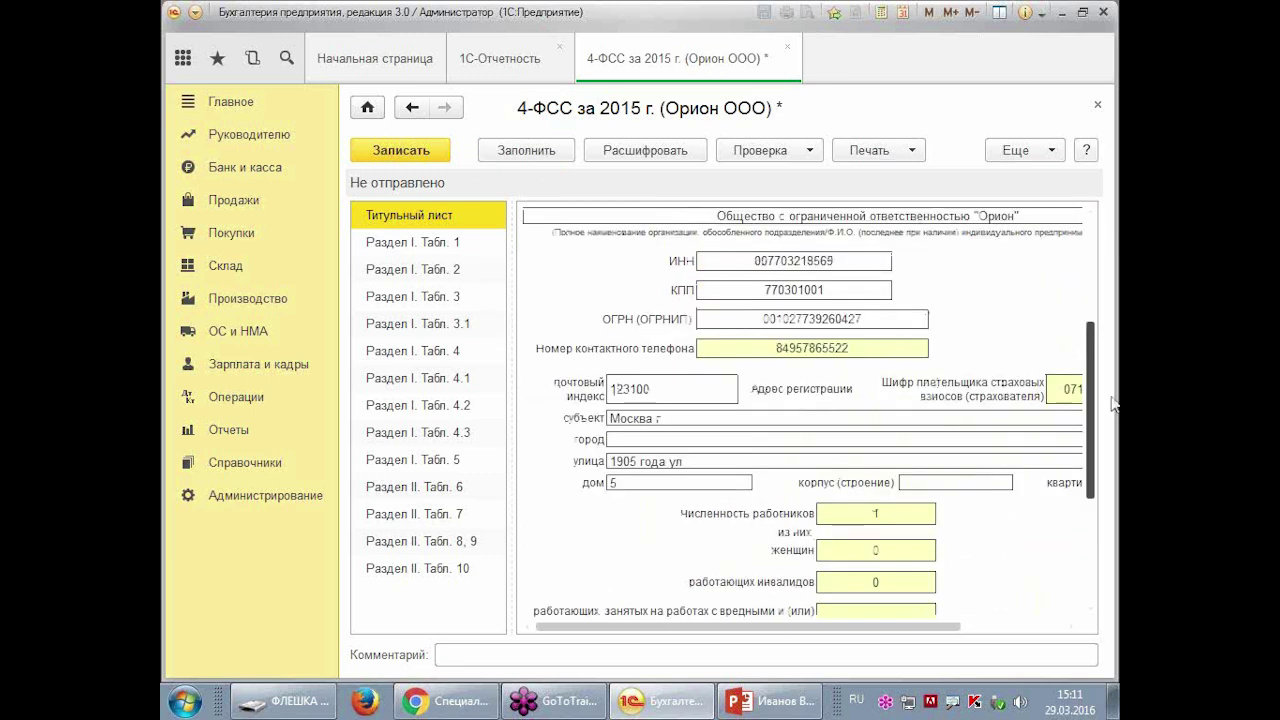
scroll(876, 261, "down", 5)
scroll(876, 400, "down", 2)
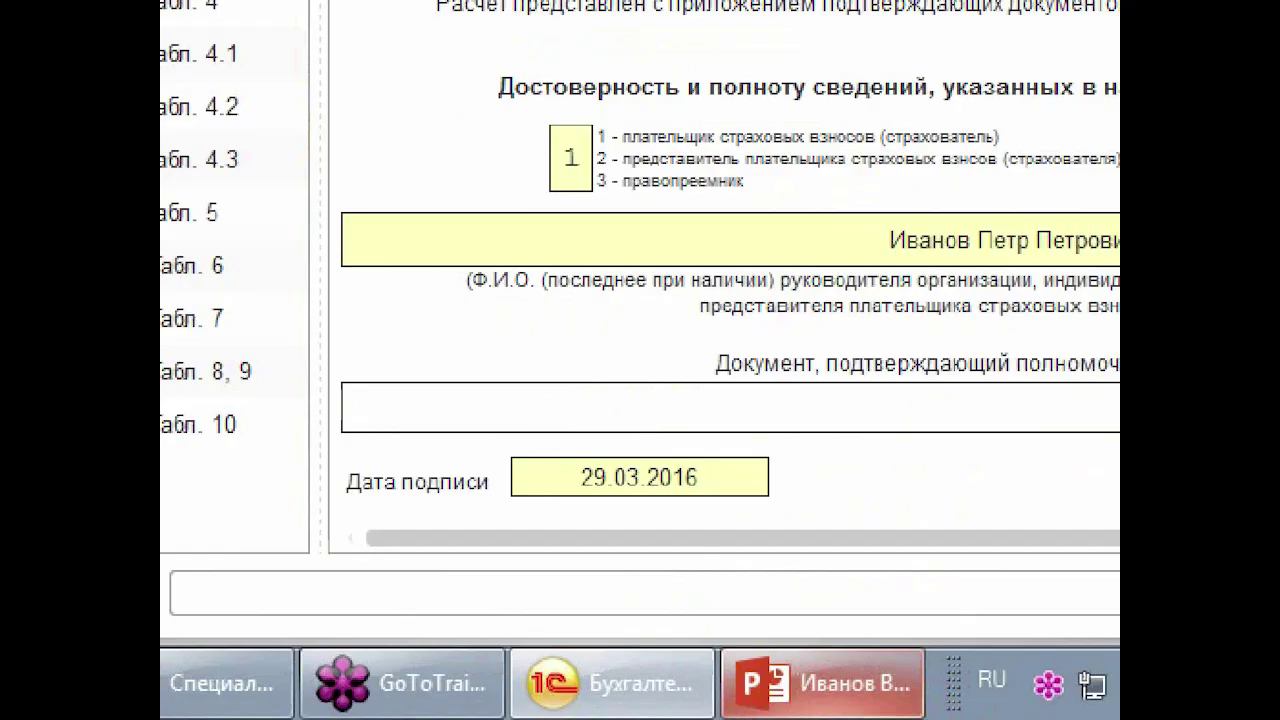
mouse_move(443, 560)
left_mouse_down()
mouse_move(815, 617)
mouse_move(729, 590)
left_mouse_up()
left_click_drag(669, 431, 638, 484)
left_click_drag(700, 268, 614, 362)
left_click_drag(768, 140, 772, 340)
left_click_drag(735, 302, 845, 302)
left_click(680, 592)
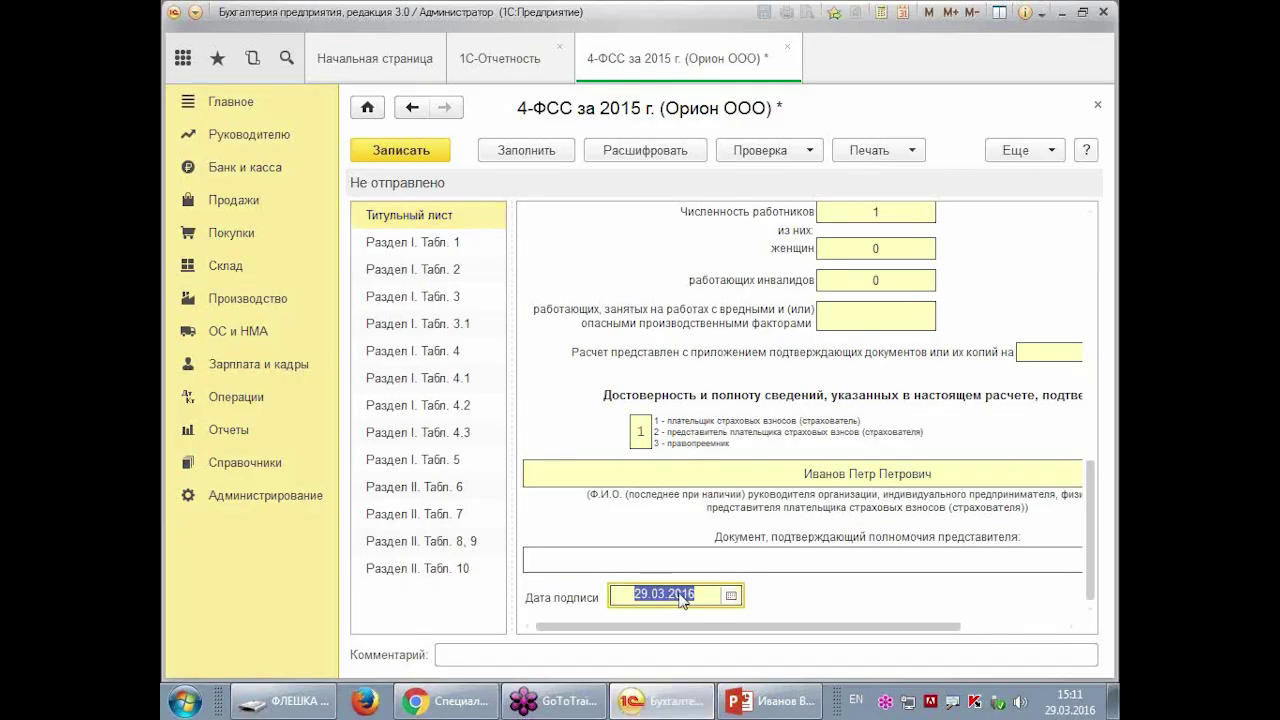
left_click(655, 548)
- Examine the whole of Раздел I. Табл. 1 in the 4-ФСС report, including its right-hand columns and last rows
left_click(458, 245)
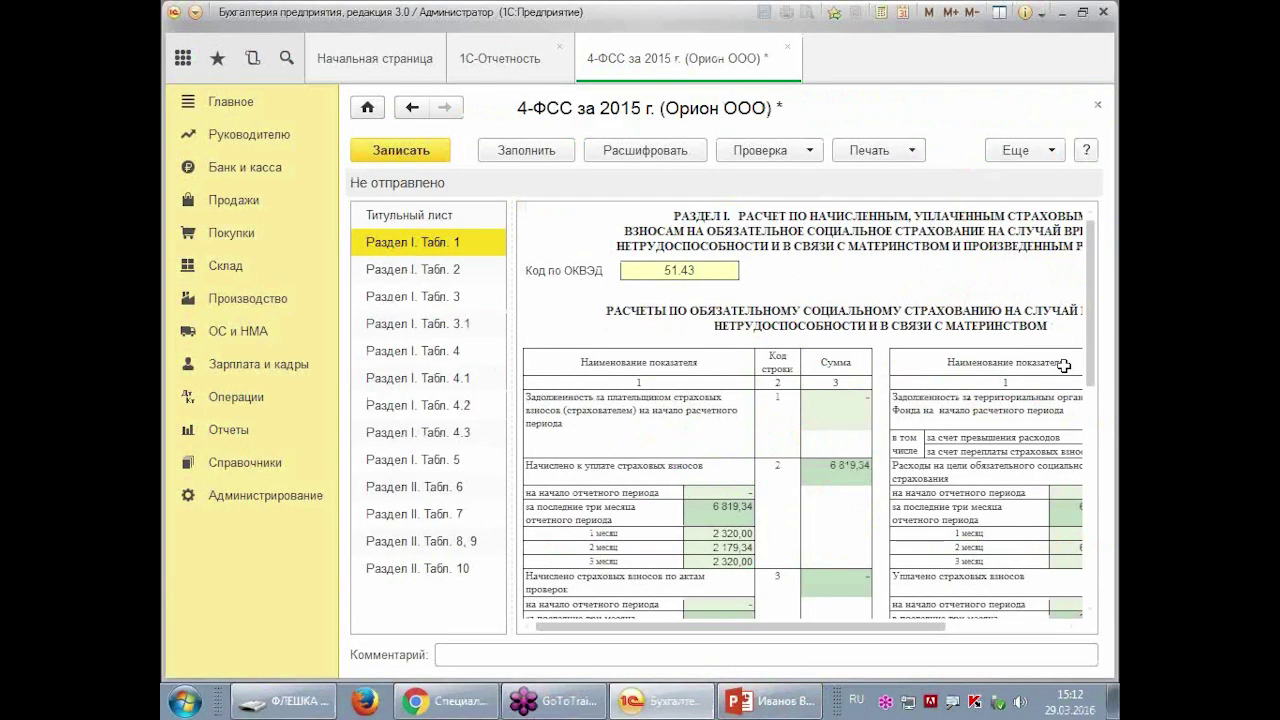
left_click_drag(1088, 341, 1096, 574)
left_click_drag(889, 638, 1005, 638)
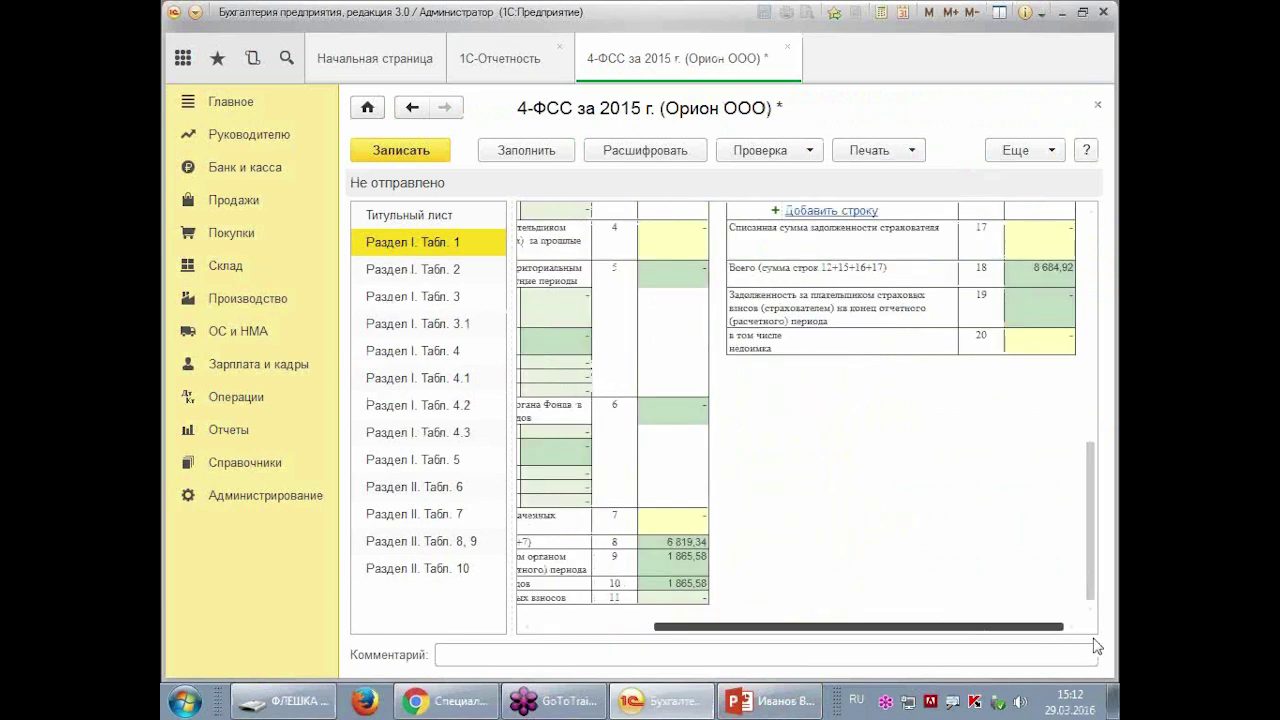
left_click_drag(1087, 576, 1108, 345)
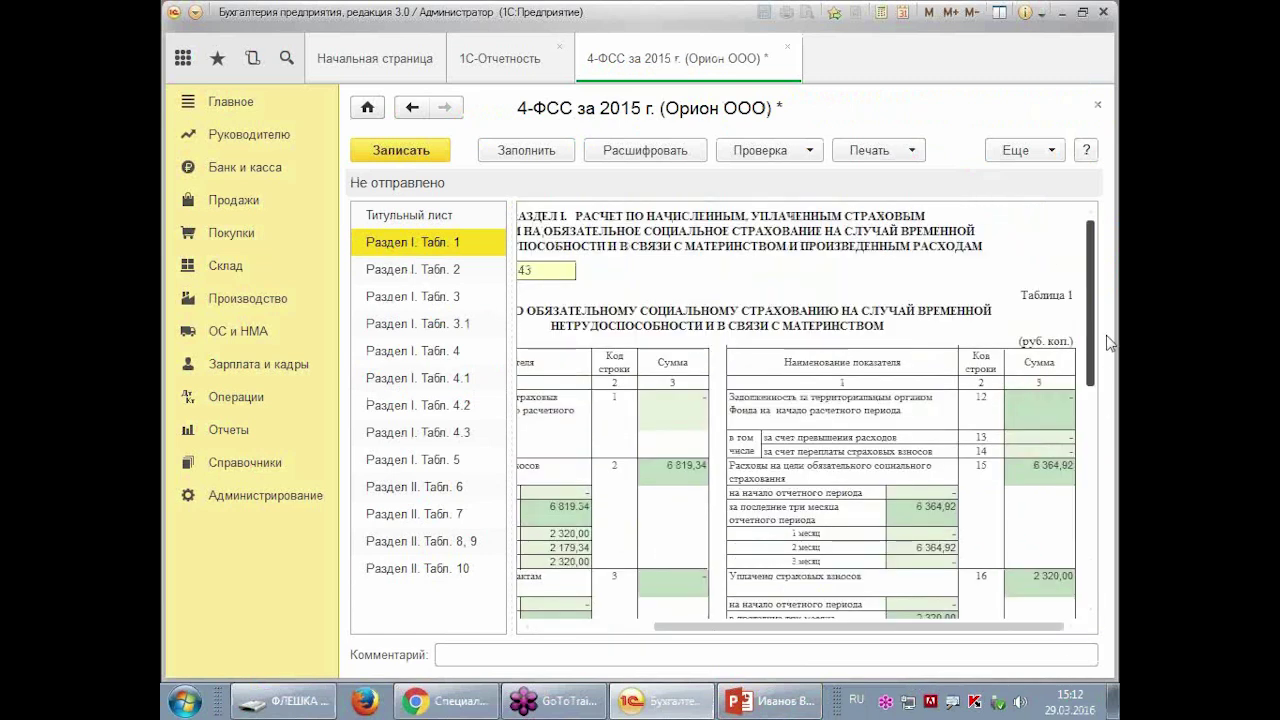
- Look through the other Раздел I tables, including Табл. 2 and Табл. 4.1, finishing on Табл. 3
left_click(423, 296)
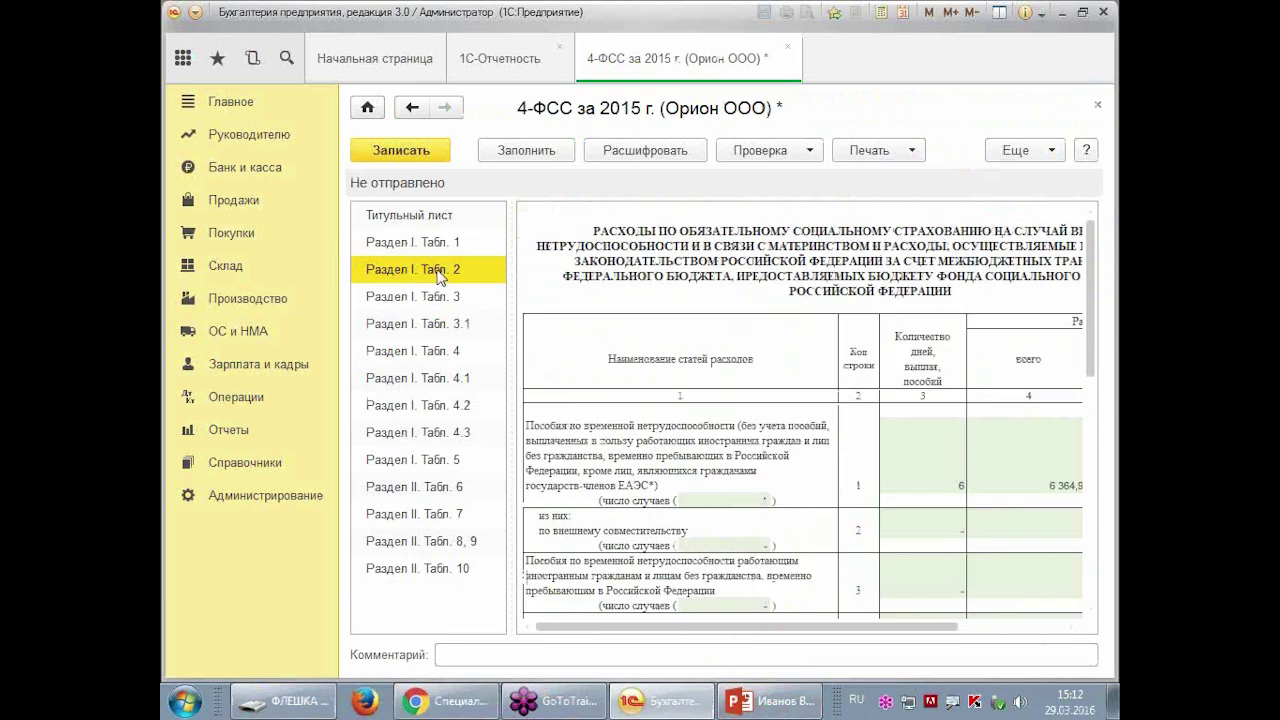
left_click(420, 378)
left_click(424, 436)
left_click(392, 323)
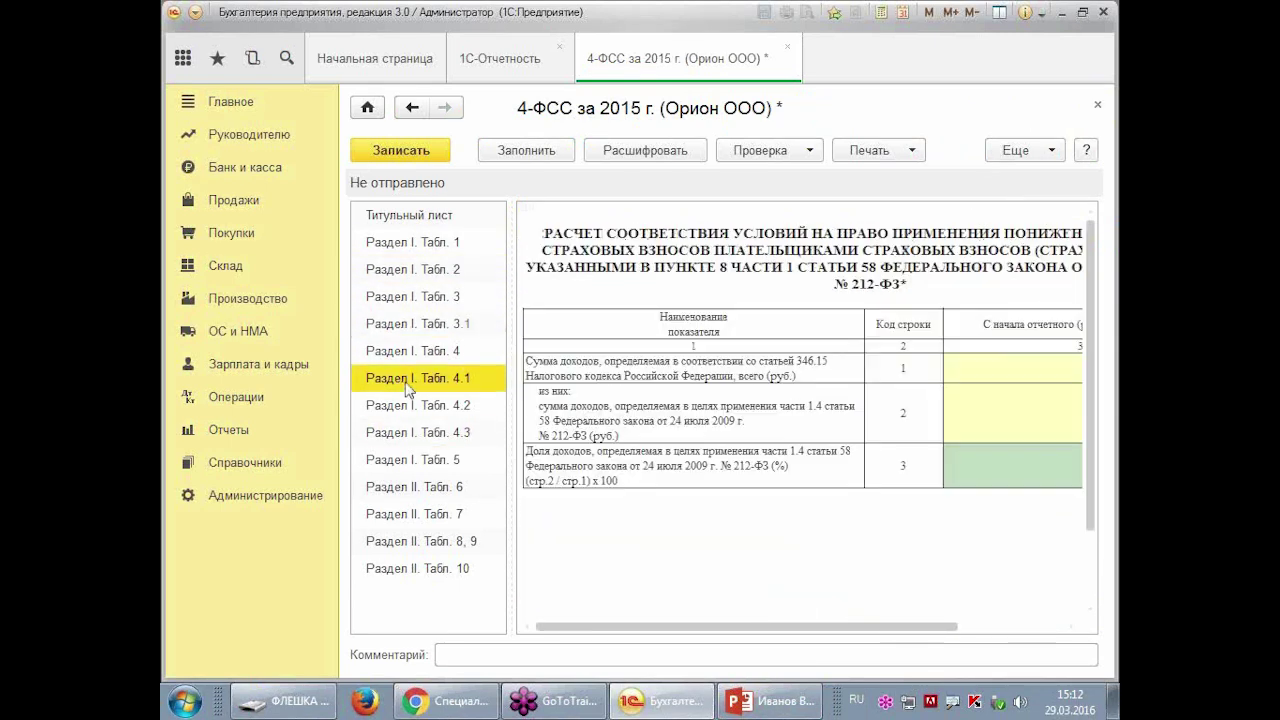
left_click(390, 296)
left_click(405, 351)
left_click(413, 298)
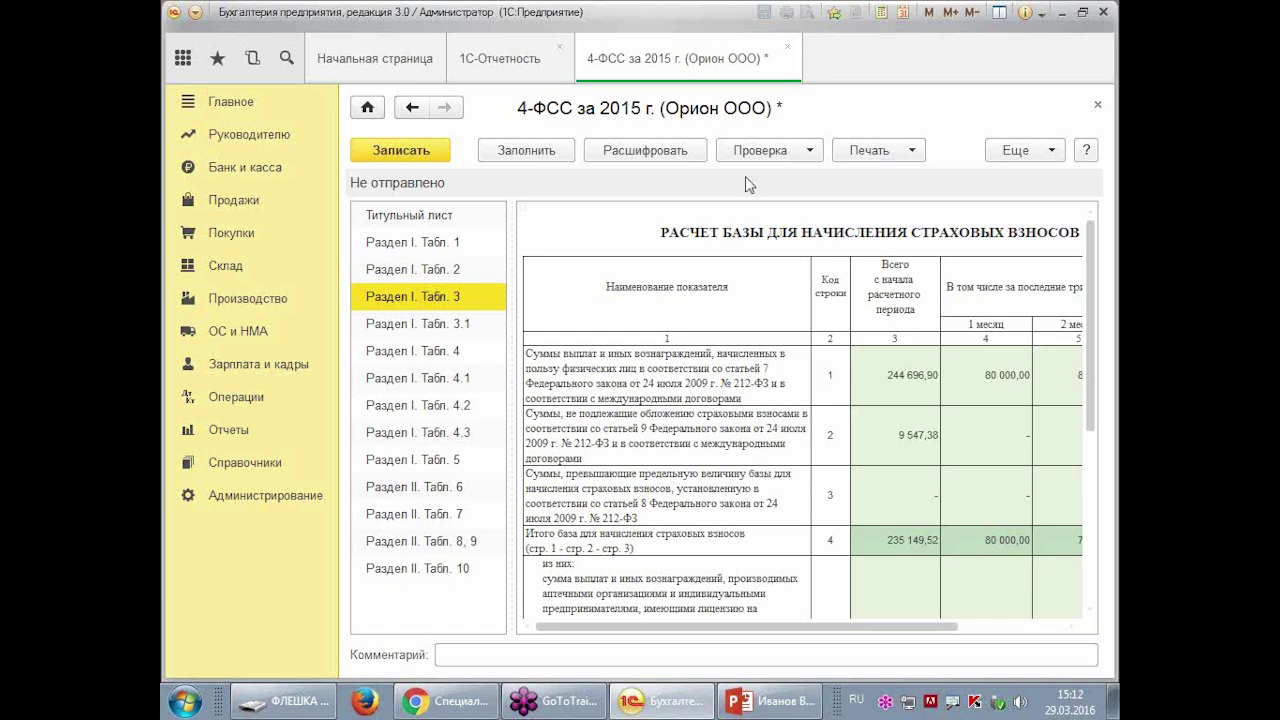
- Run the check of indicator relationships on the 4-ФСС report and display the form with the checked relationships
left_click(766, 152)
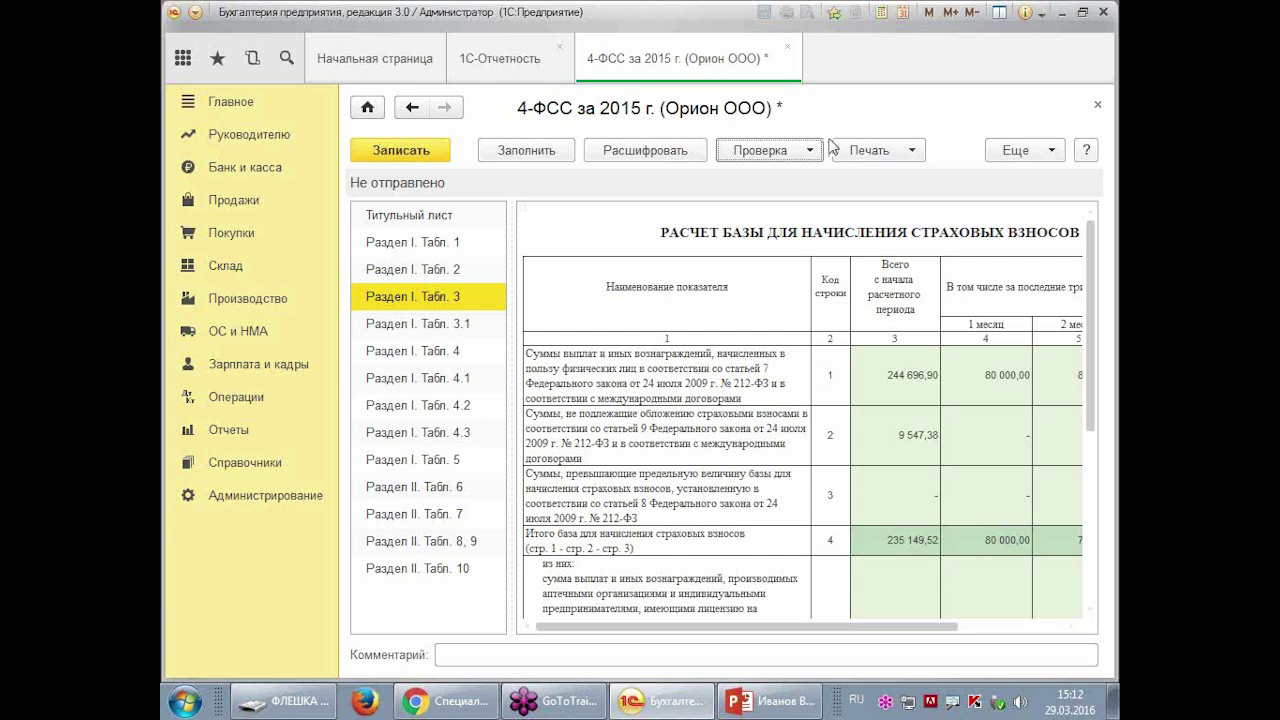
left_click(762, 158)
left_click(792, 213)
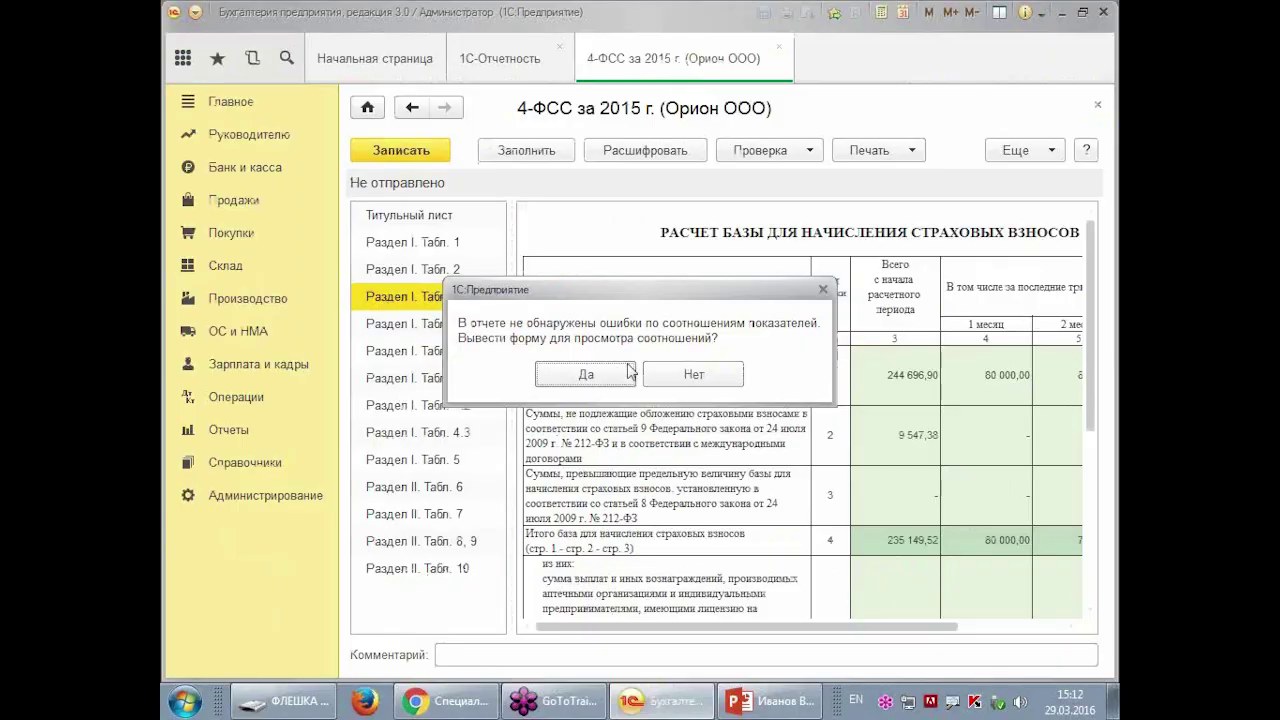
left_click(629, 372)
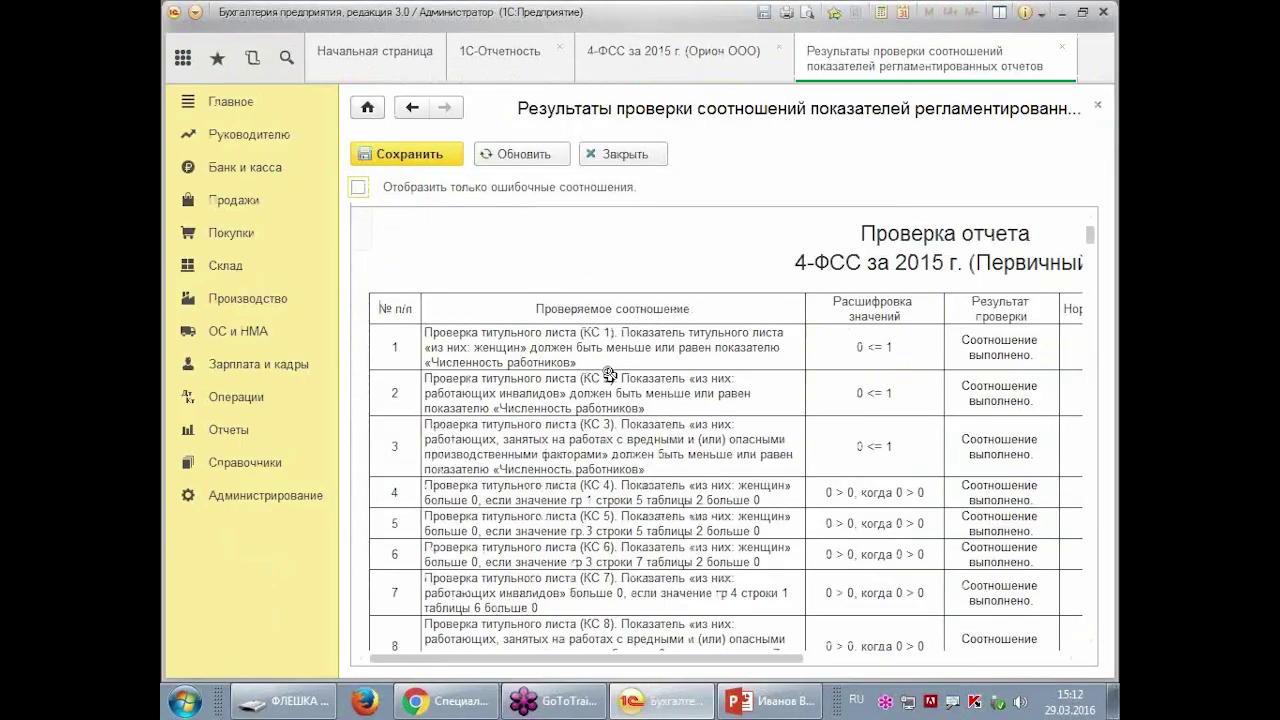
- Examine the list of checked relationships for the 4-ФСС report, including its calculated values and results
left_click_drag(1097, 250, 1110, 650)
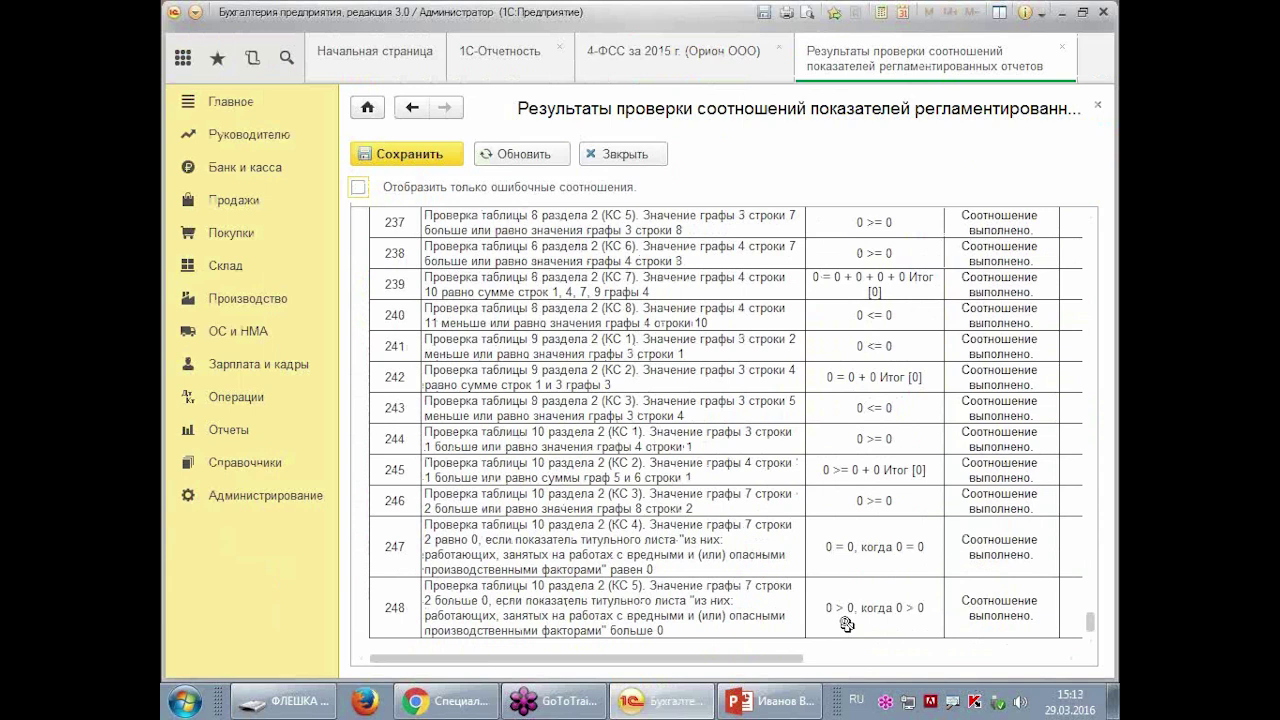
scroll(846, 623, "up", 20)
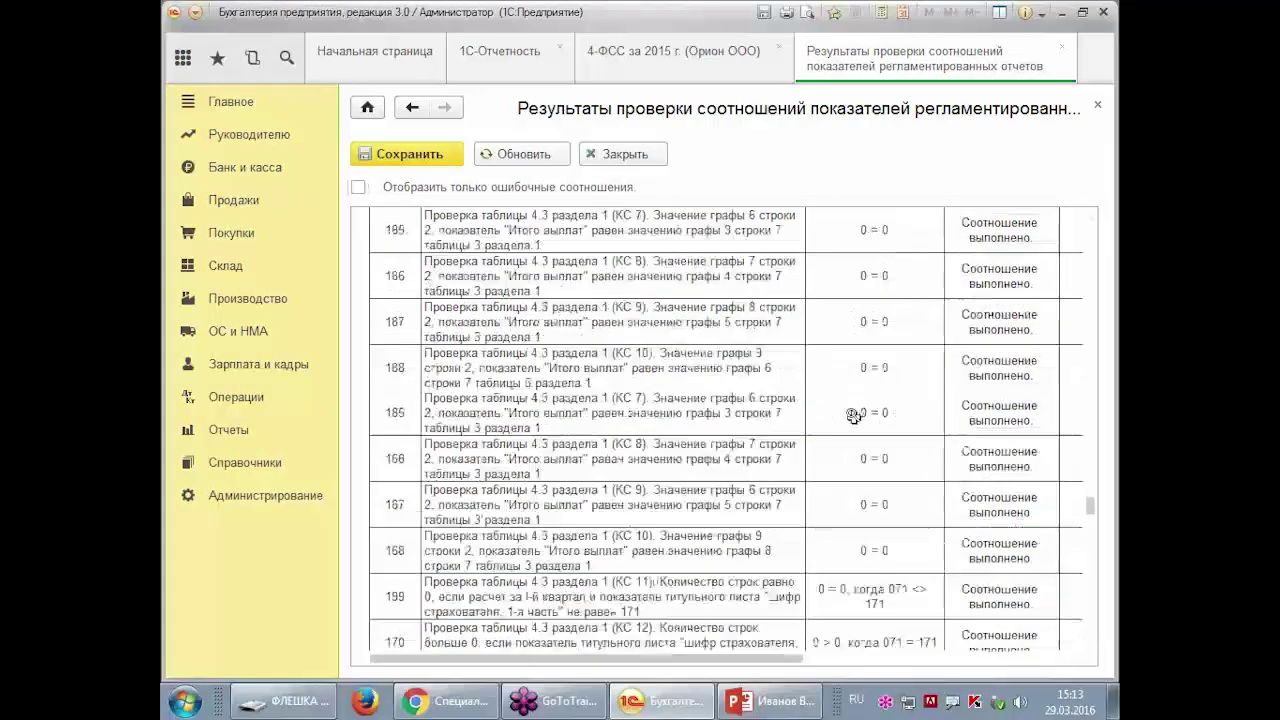
scroll(872, 358, "up", 20)
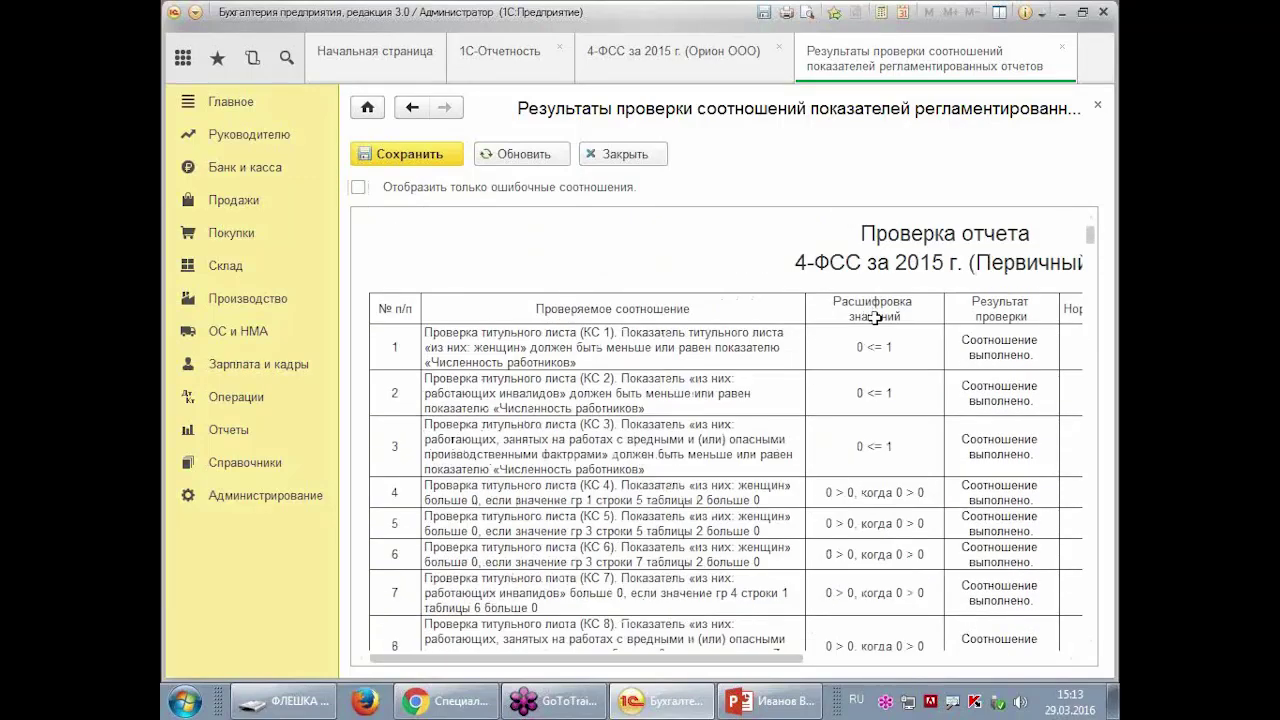
scroll(703, 451, "down", 15)
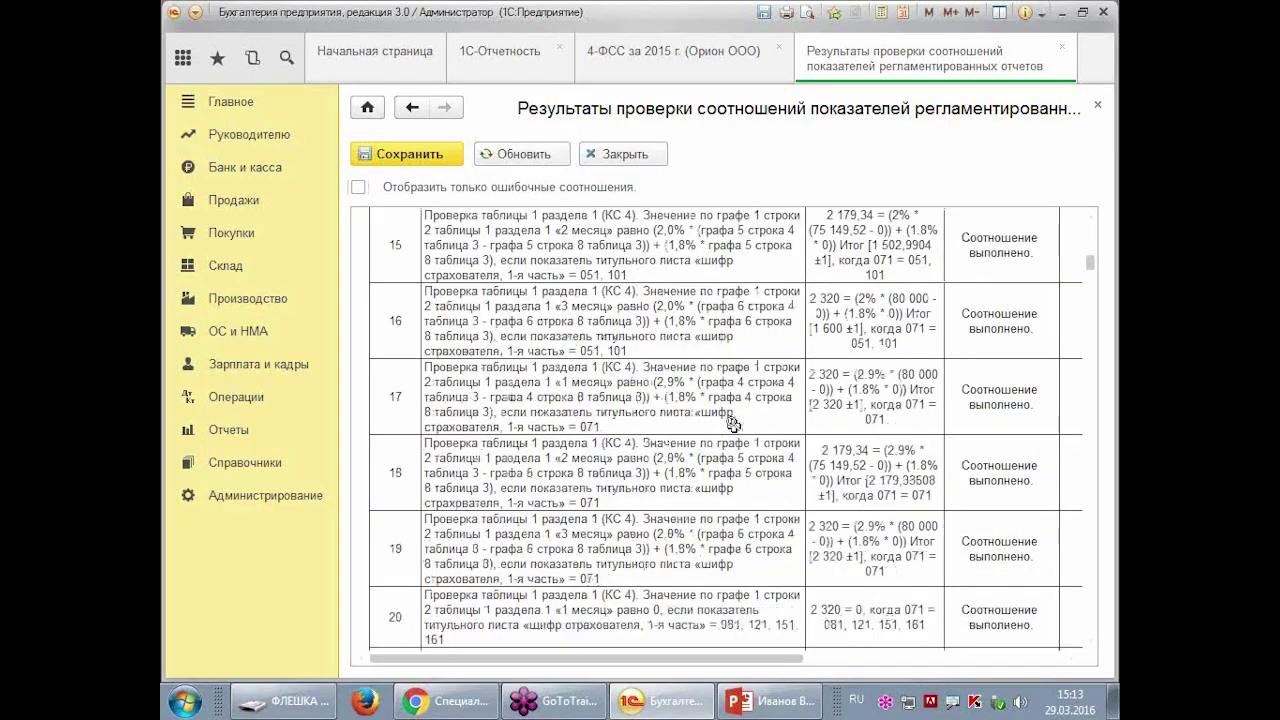
scroll(737, 375, "down", 20)
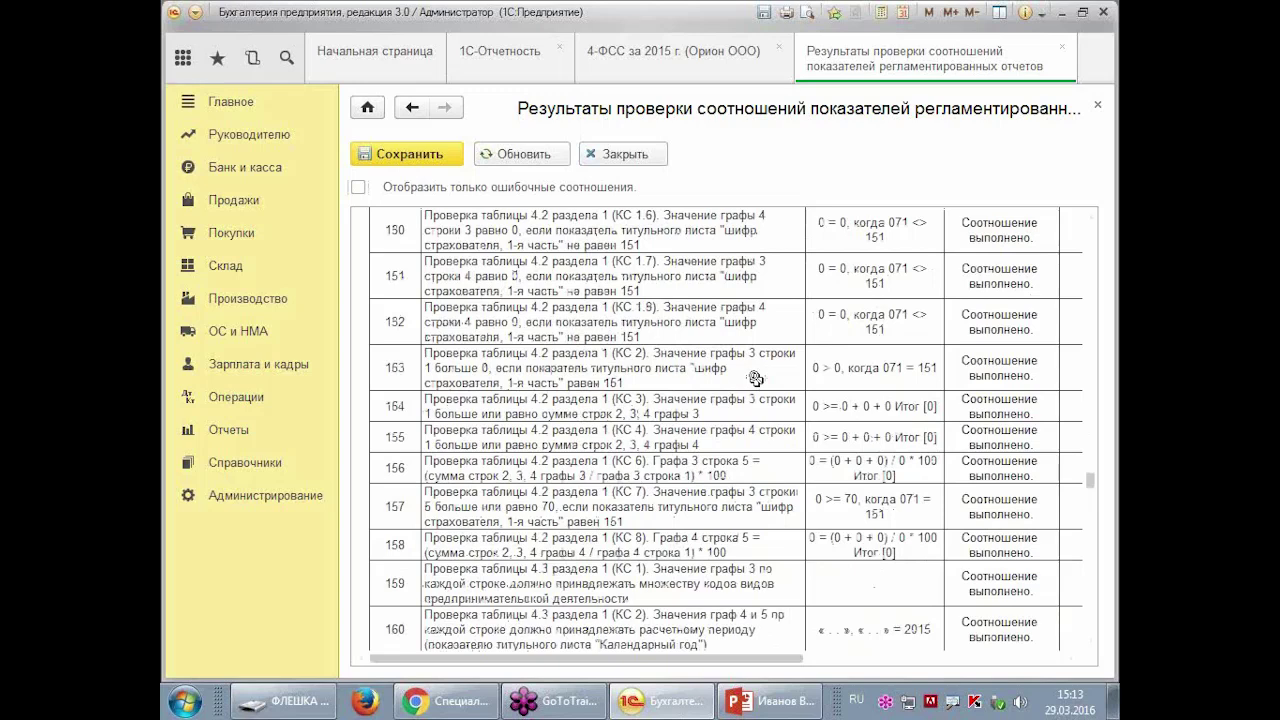
- Close the list of checked relationships and run the export check on the 4-ФСС report
left_click(713, 476)
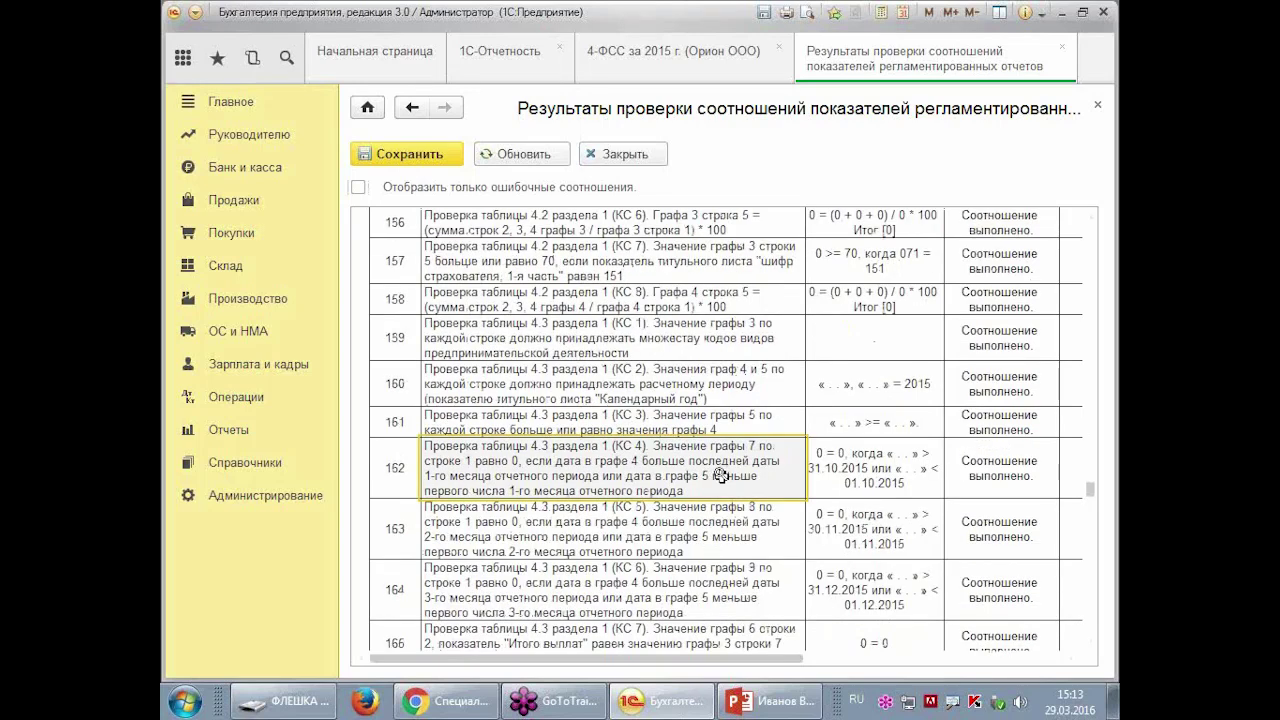
left_click(1097, 105)
left_click(808, 150)
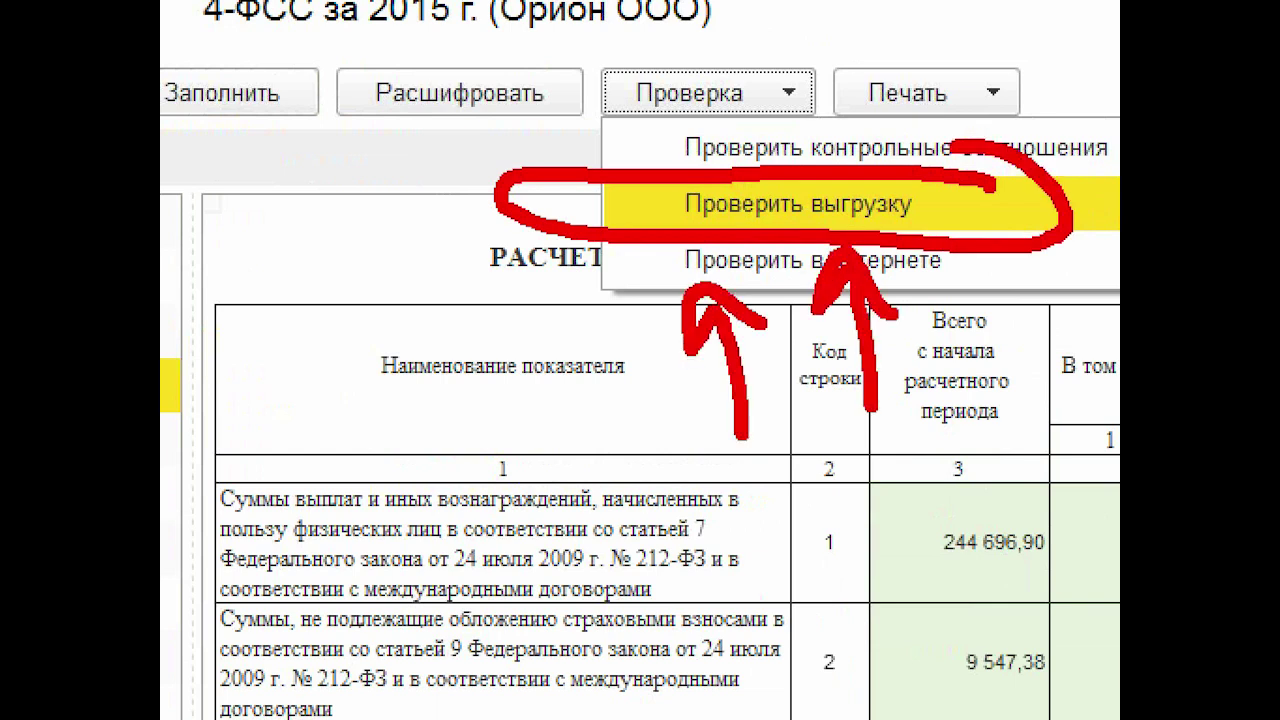
left_click(846, 219)
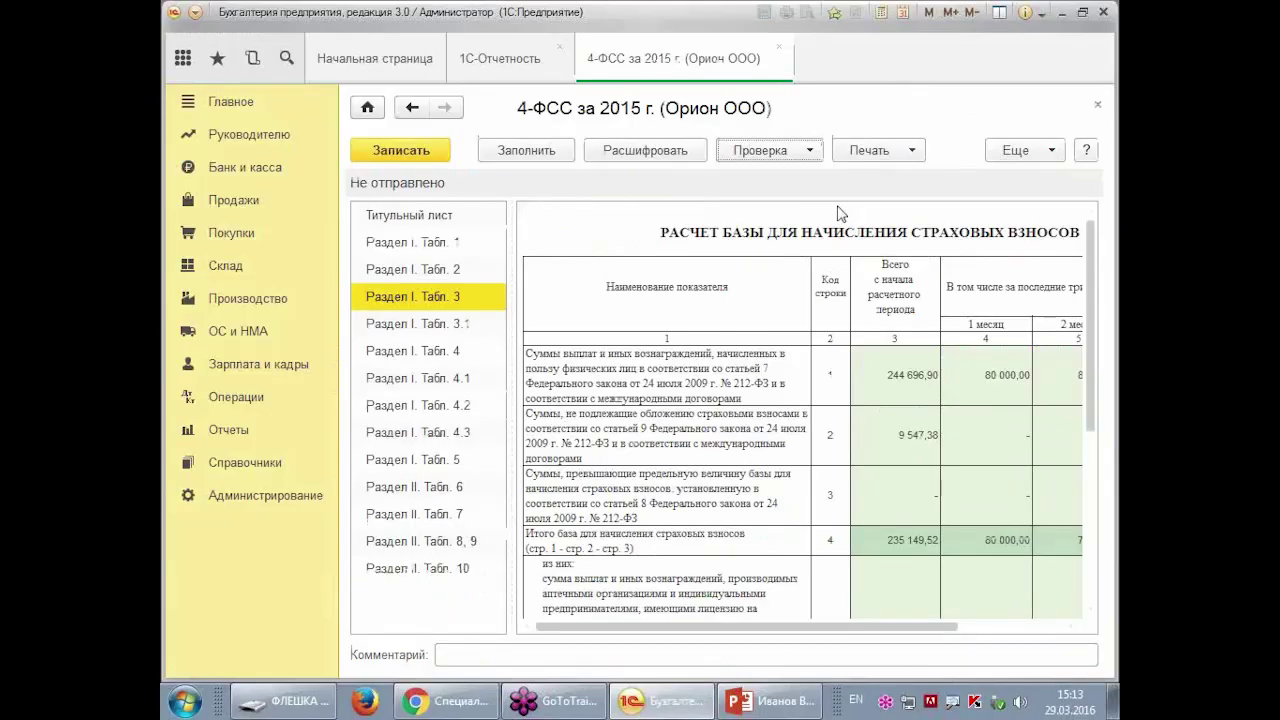
left_click(808, 150)
left_click(785, 208)
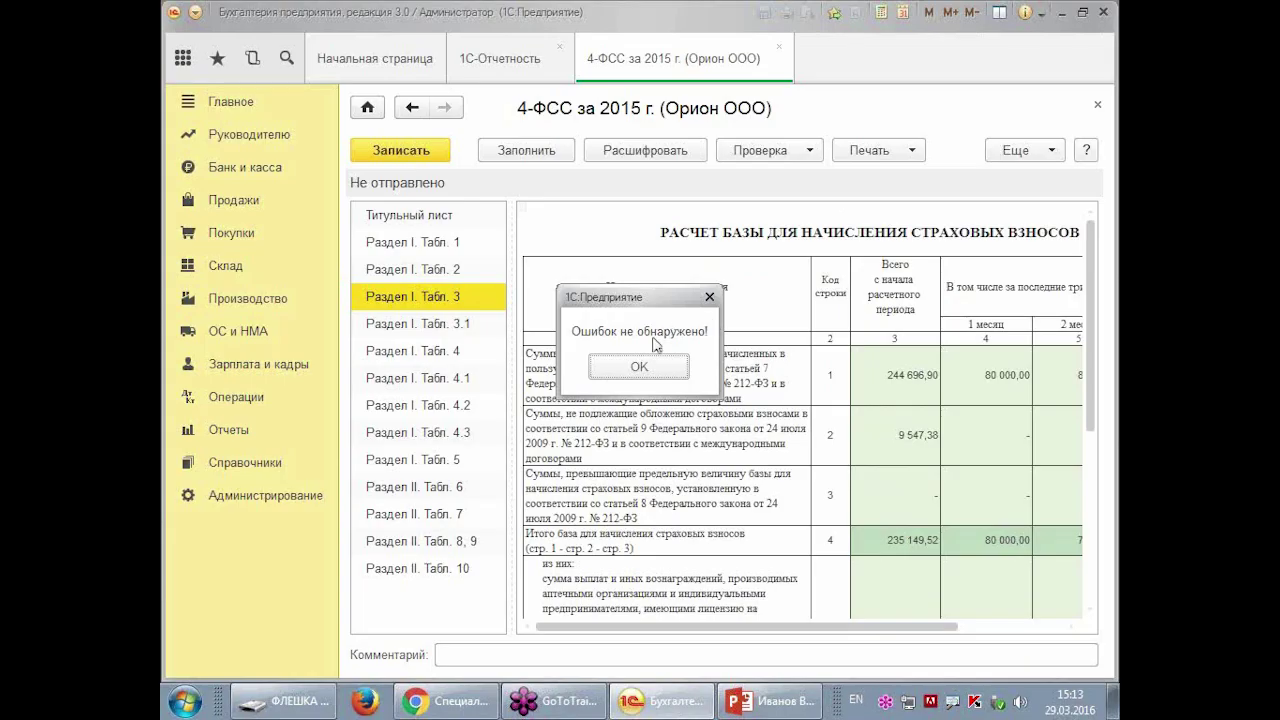
left_click(606, 416)
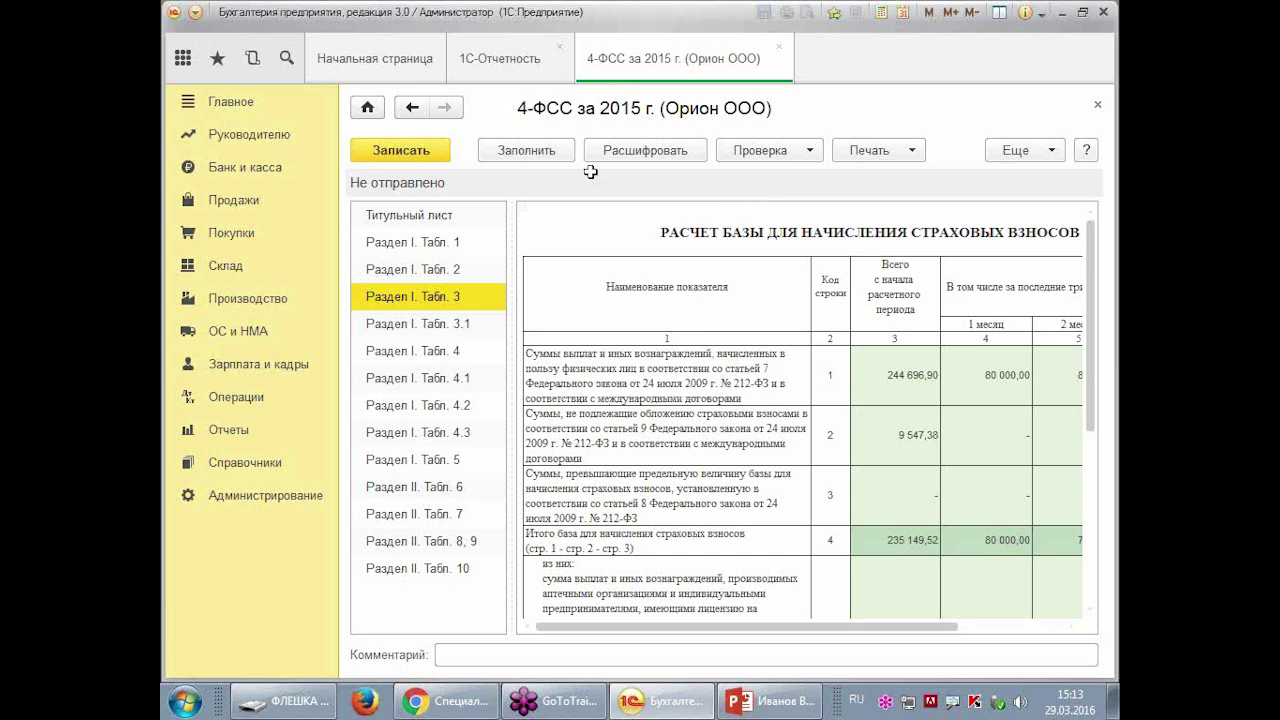
left_click(1022, 151)
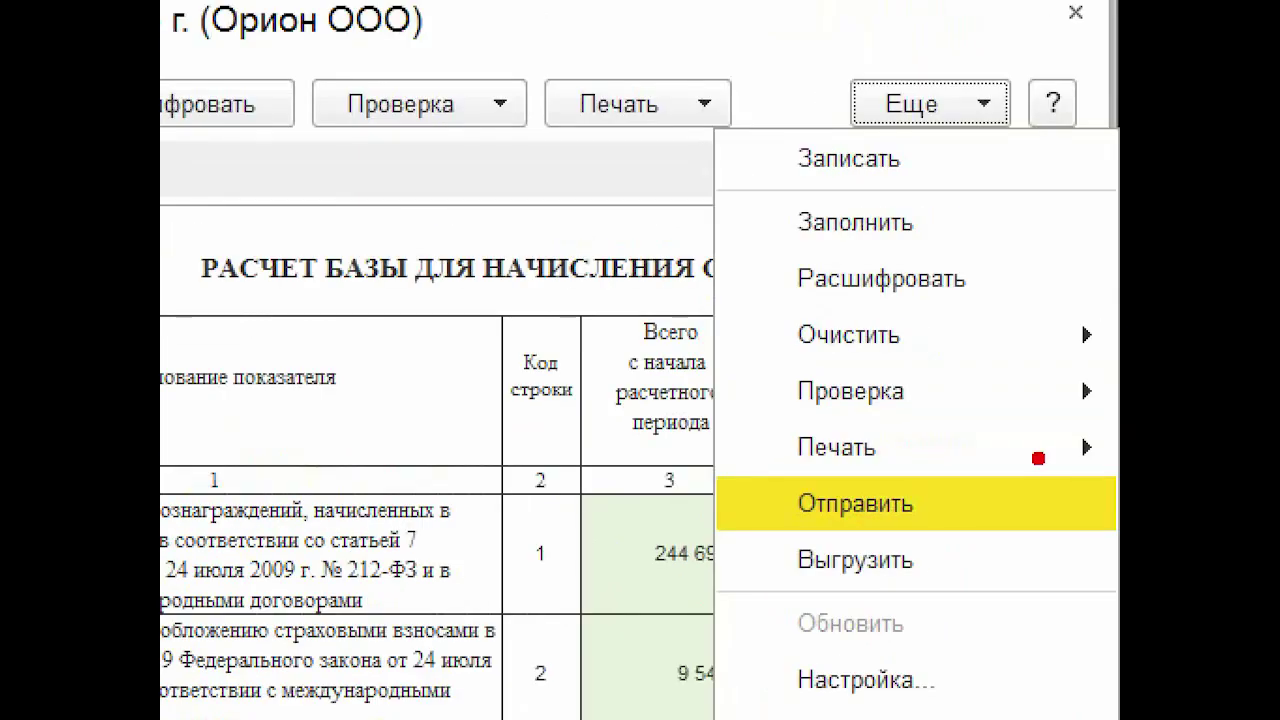
mouse_move(1071, 486)
left_mouse_down()
mouse_move(586, 543)
mouse_move(1050, 455)
mouse_move(1058, 490)
left_mouse_up()
left_click_drag(442, 470, 490, 525)
left_click_drag(568, 458, 598, 492)
left_click_drag(425, 530, 515, 515)
mouse_move(660, 418)
left_mouse_down()
mouse_move(335, 478)
mouse_move(690, 555)
left_mouse_up()
mouse_move(612, 385)
left_mouse_down()
mouse_move(685, 500)
mouse_move(690, 540)
left_mouse_up()
mouse_move(520, 290)
left_mouse_down()
mouse_move(558, 80)
mouse_move(618, 265)
left_mouse_up()
left_click_drag(520, 225, 640, 195)
mouse_move(680, 180)
left_mouse_down()
mouse_move(655, 230)
mouse_move(800, 170)
mouse_move(1020, 200)
mouse_move(1065, 225)
left_mouse_up()
mouse_move(600, 258)
left_mouse_down()
mouse_move(665, 360)
mouse_move(780, 375)
mouse_move(890, 280)
mouse_move(900, 405)
left_mouse_up()
mouse_move(918, 360)
left_mouse_down()
mouse_move(1005, 285)
mouse_move(1032, 330)
left_mouse_up()
mouse_move(912, 298)
left_mouse_down()
mouse_move(958, 270)
mouse_move(994, 284)
left_mouse_up()
left_click_drag(984, 332, 974, 344)
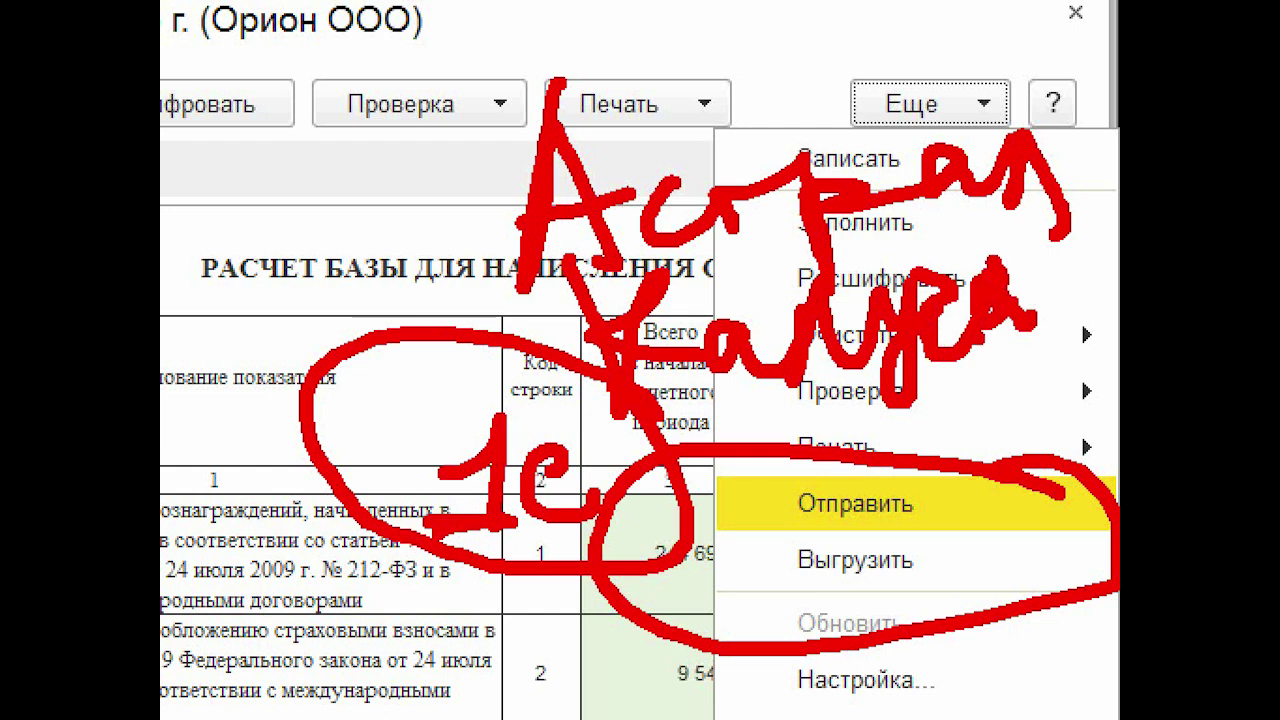
left_click_drag(738, 306, 742, 328)
left_click_drag(680, 392, 692, 404)
left_click_drag(730, 532, 998, 616)
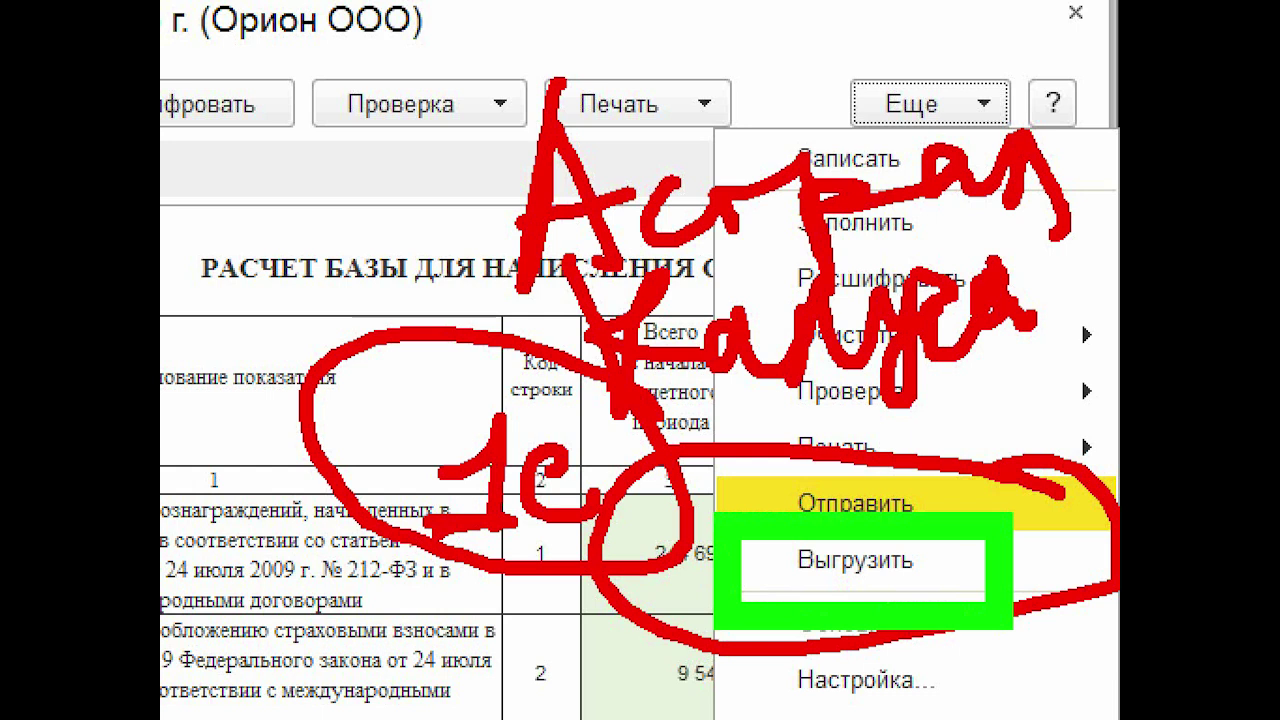
mouse_move(445, 682)
left_mouse_down()
mouse_move(614, 606)
mouse_move(560, 590)
left_mouse_up()
mouse_move(705, 705)
left_mouse_down()
mouse_move(760, 640)
mouse_move(810, 700)
mouse_move(935, 690)
left_mouse_up()
left_click_drag(1030, 690, 1040, 600)
left_click_drag(1030, 660, 1082, 598)
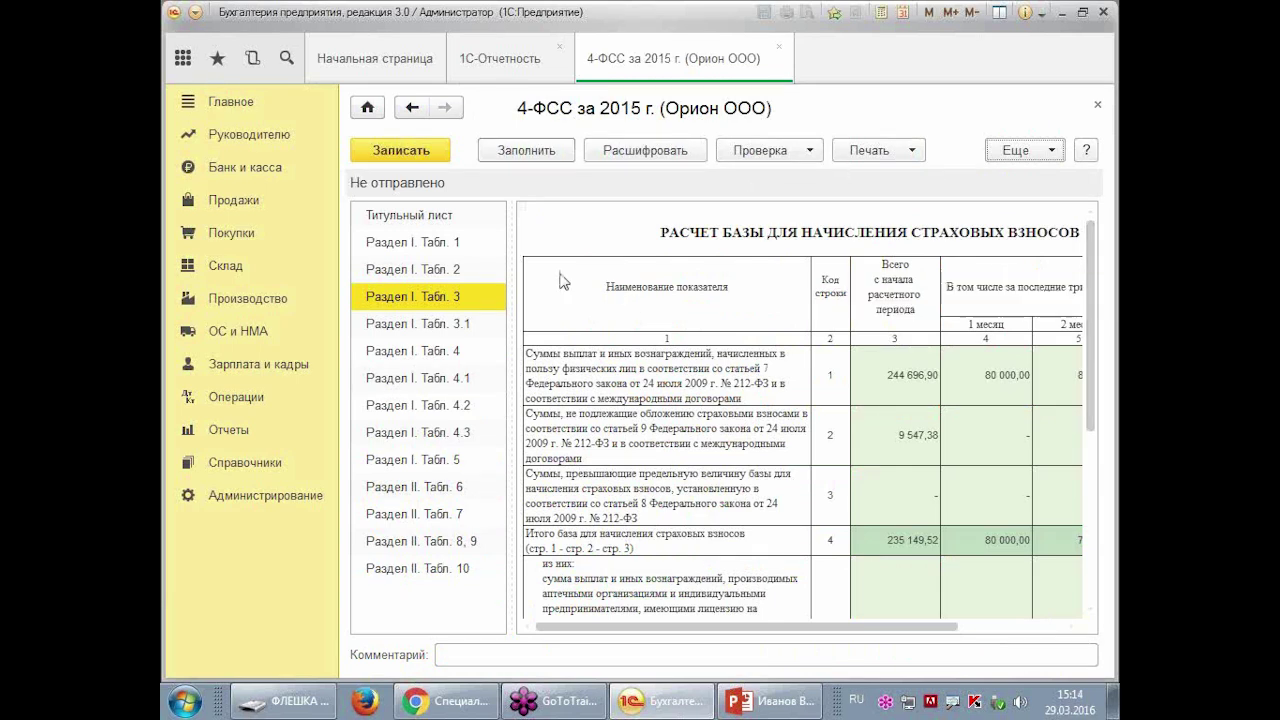
- Save the 2015 4-ФСС report for Орион ООО and close it
left_click(412, 148)
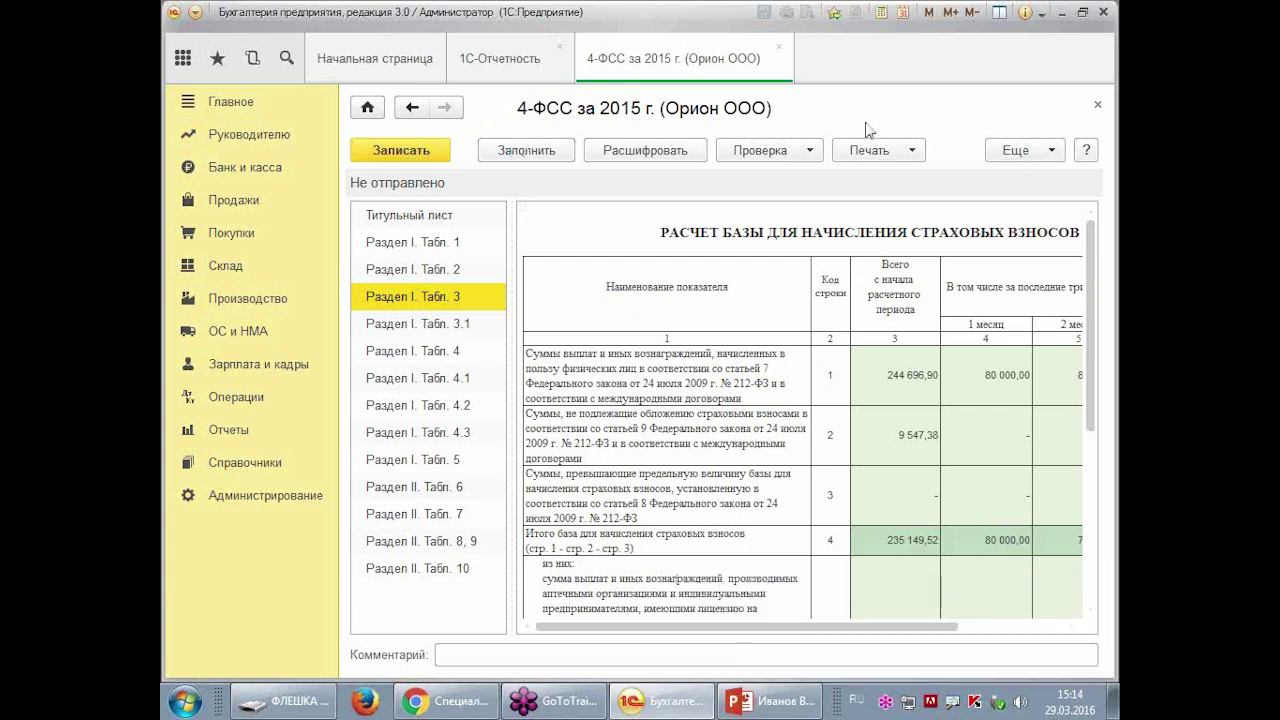
left_click(1093, 103)
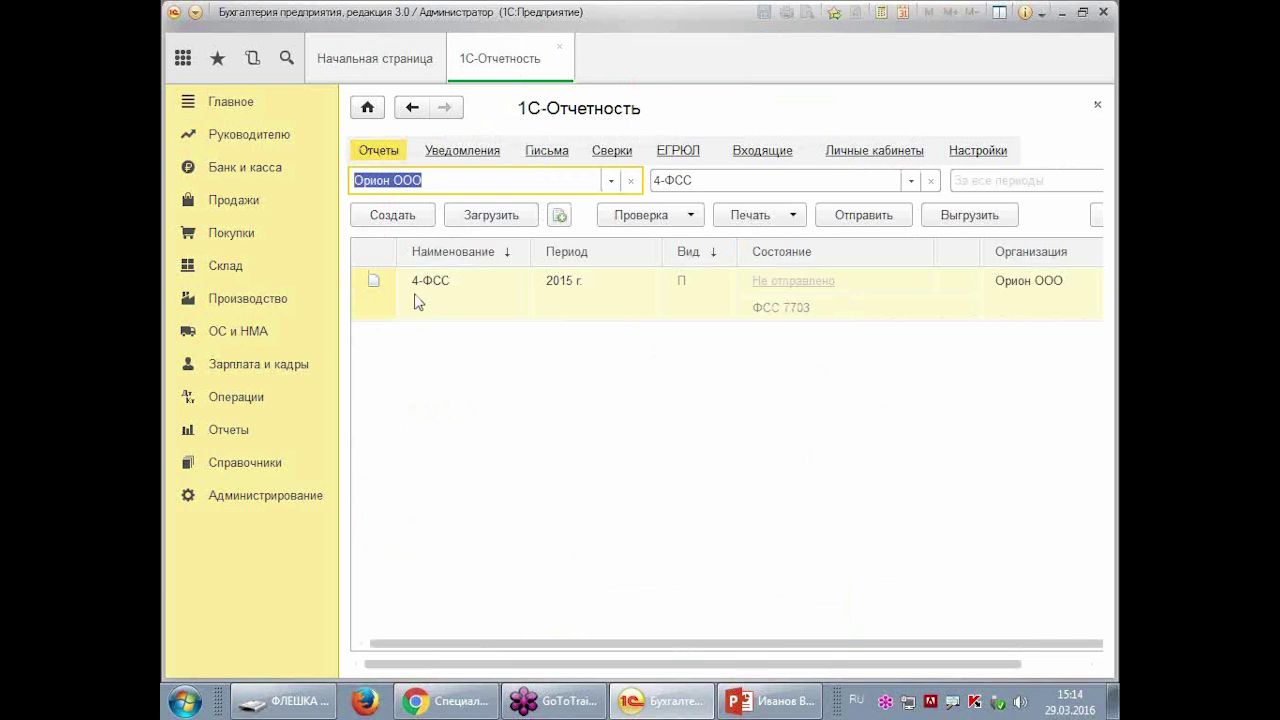
- Create the quarterly ПФР reporting set with form РСВ-1 for Орион ООО for IV квартал 2015
left_click(262, 370)
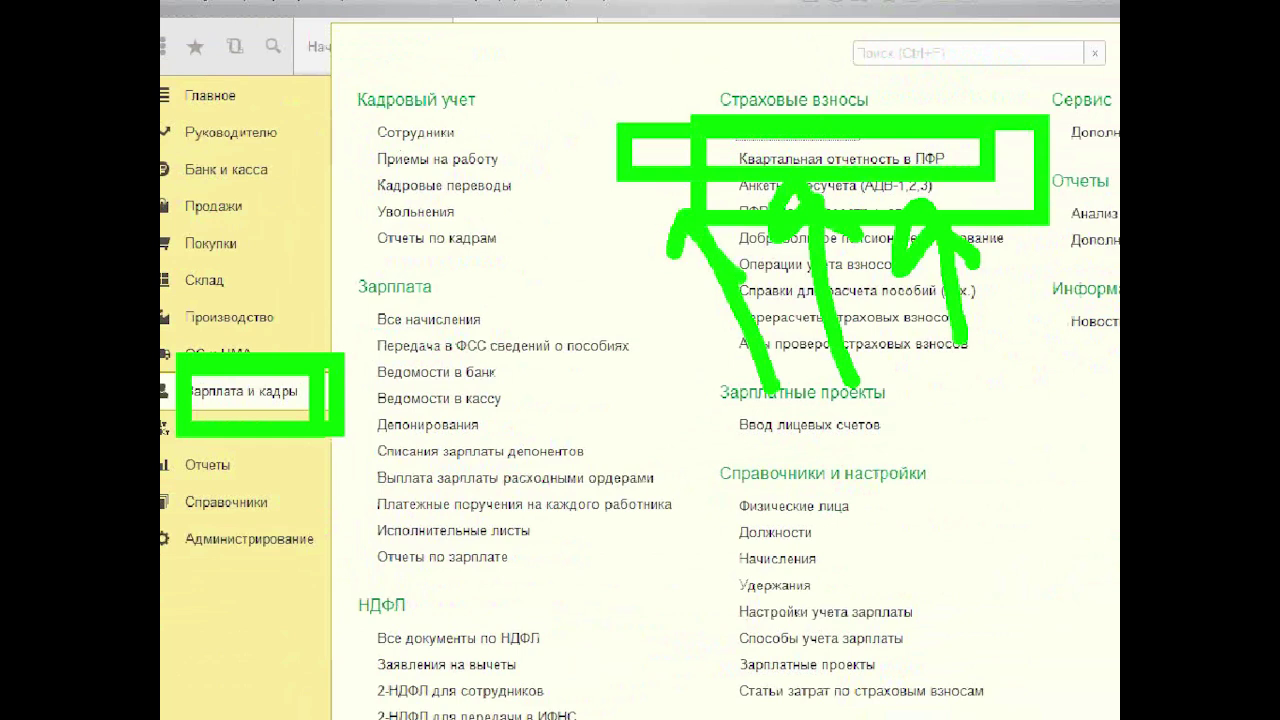
left_click(765, 160)
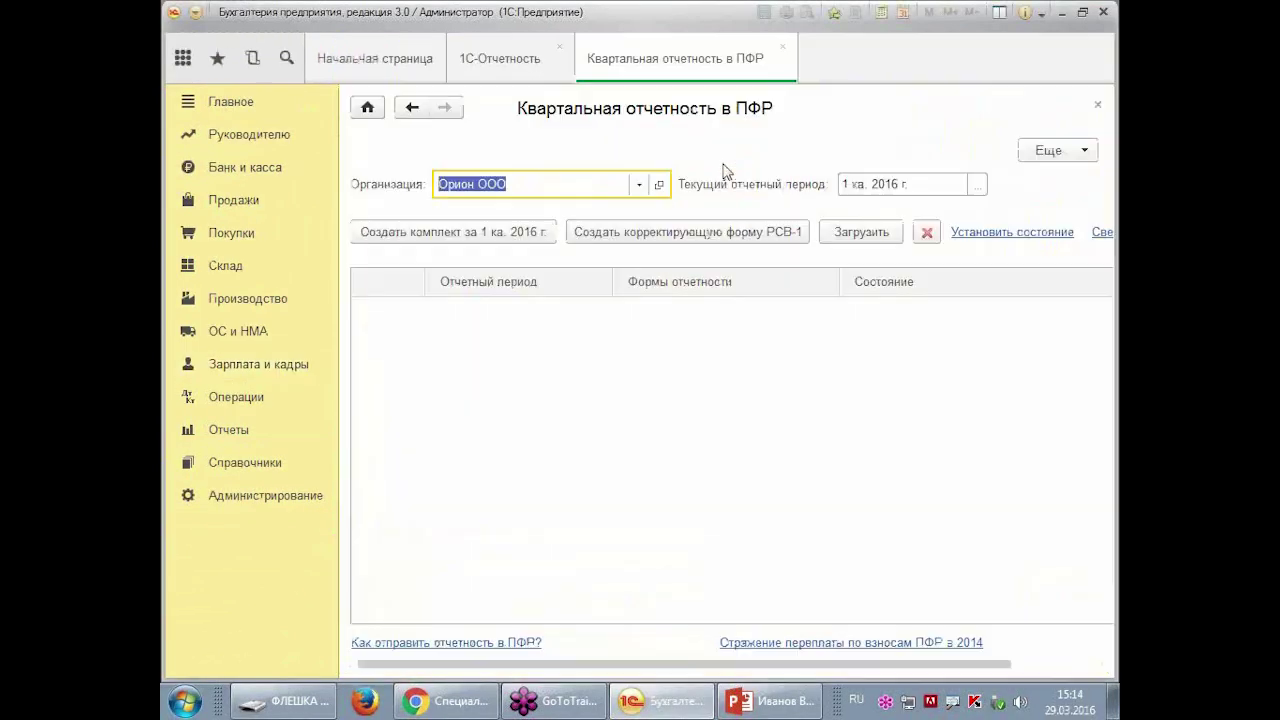
left_click(977, 184)
left_click(820, 297)
left_click(851, 335)
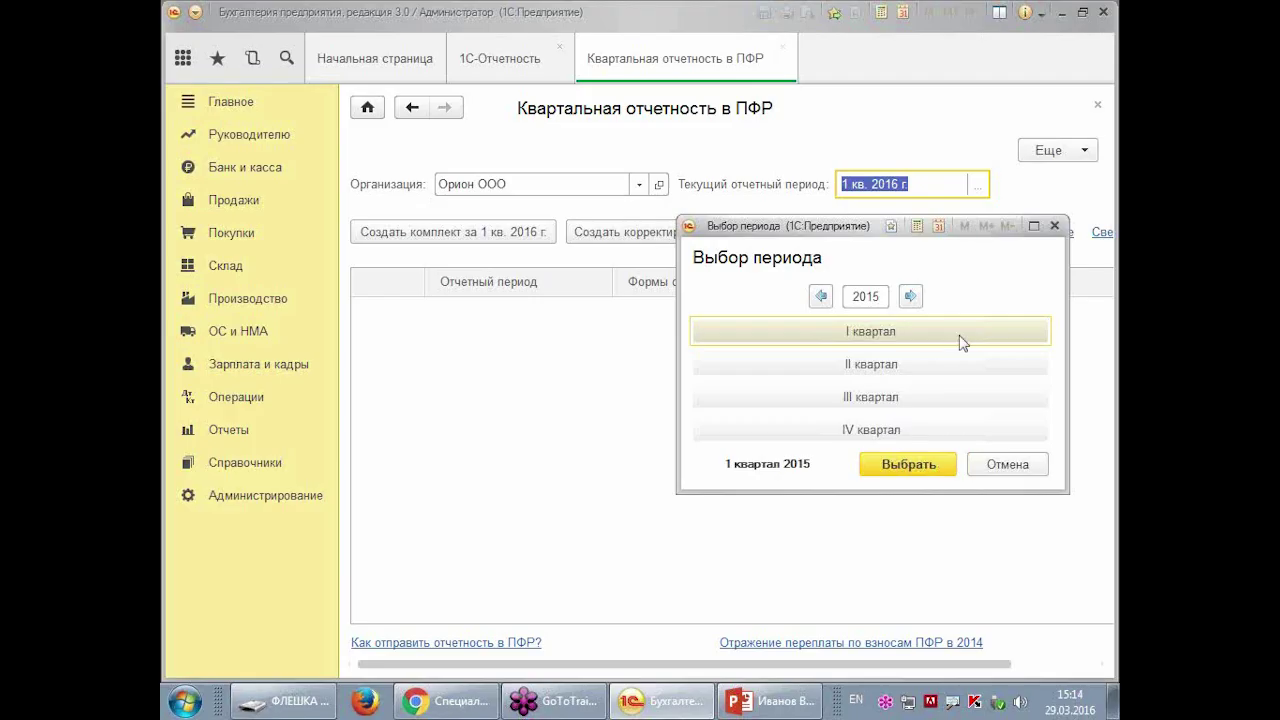
left_click(888, 432)
left_click(896, 462)
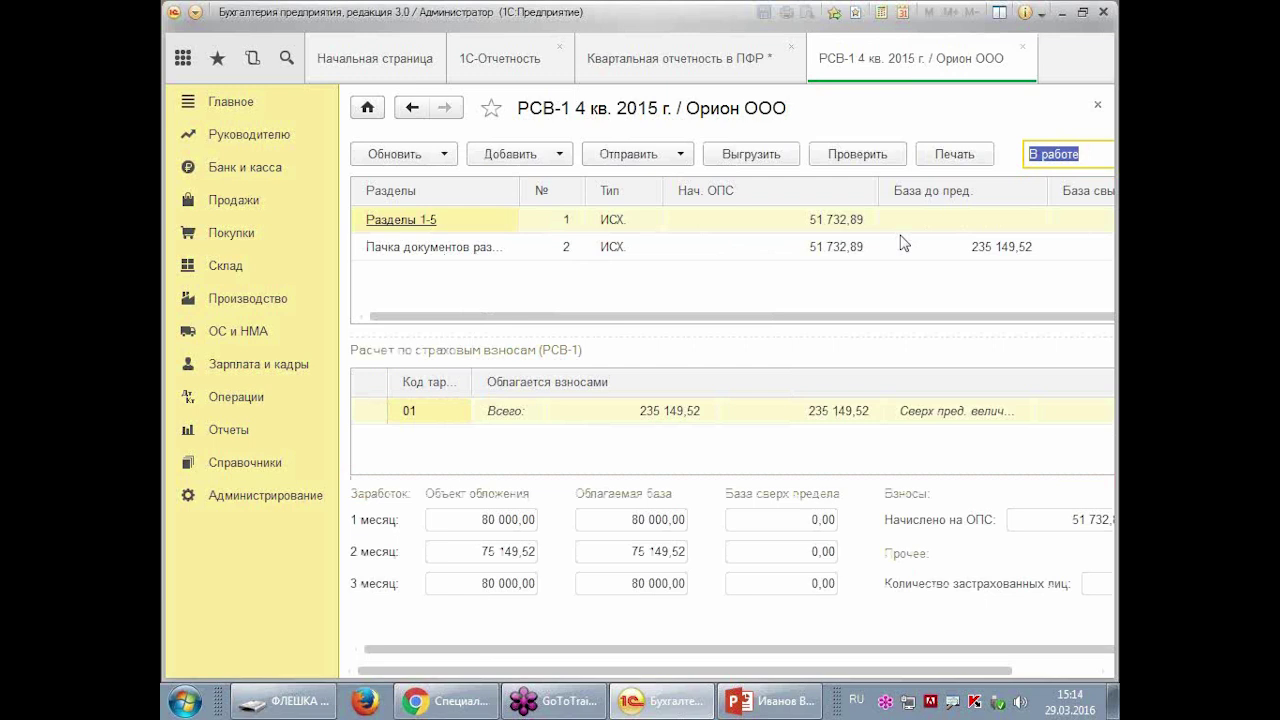
- Run the built-in check on the РСВ-1 set and decline the check by third-party programs
left_click(615, 154)
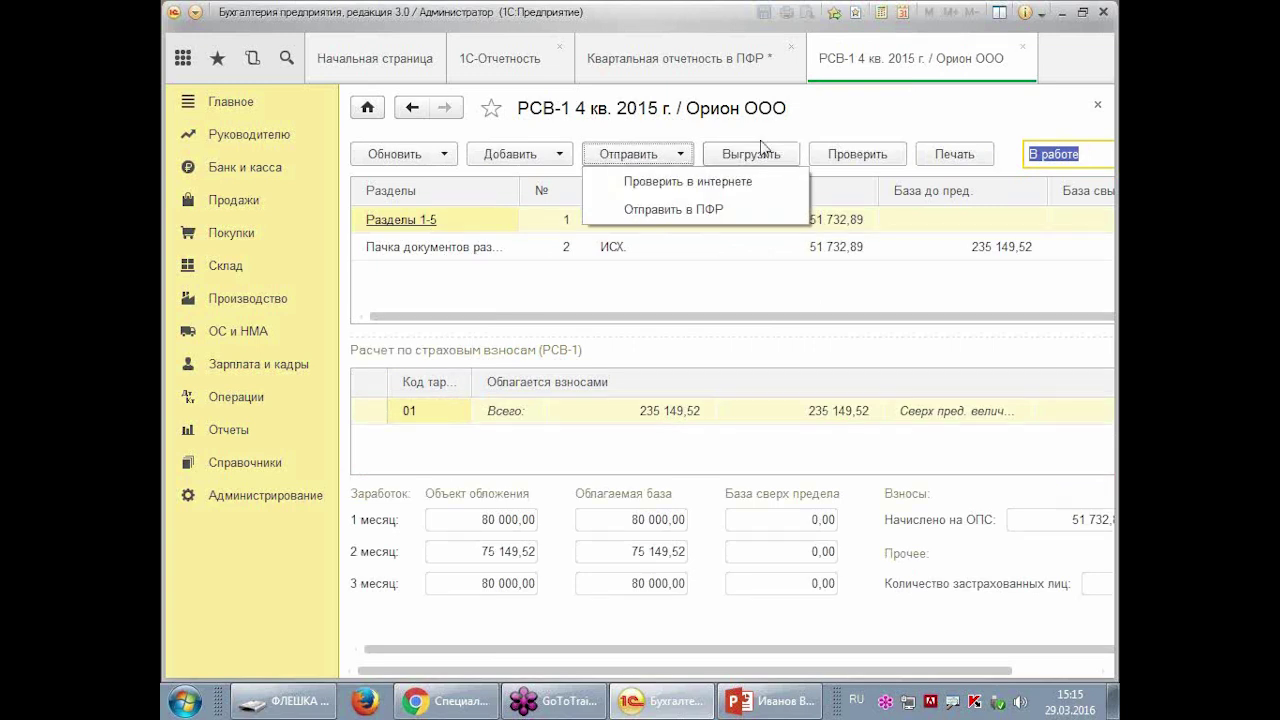
left_click(850, 158)
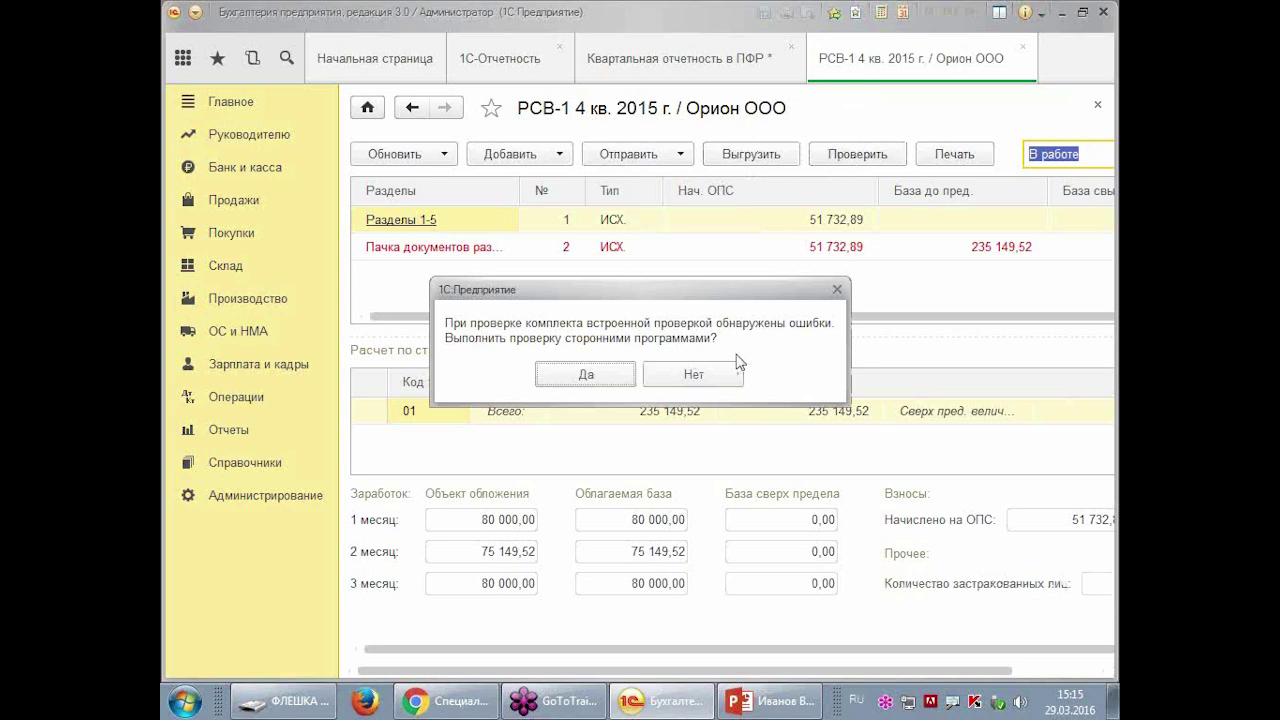
left_click(733, 376)
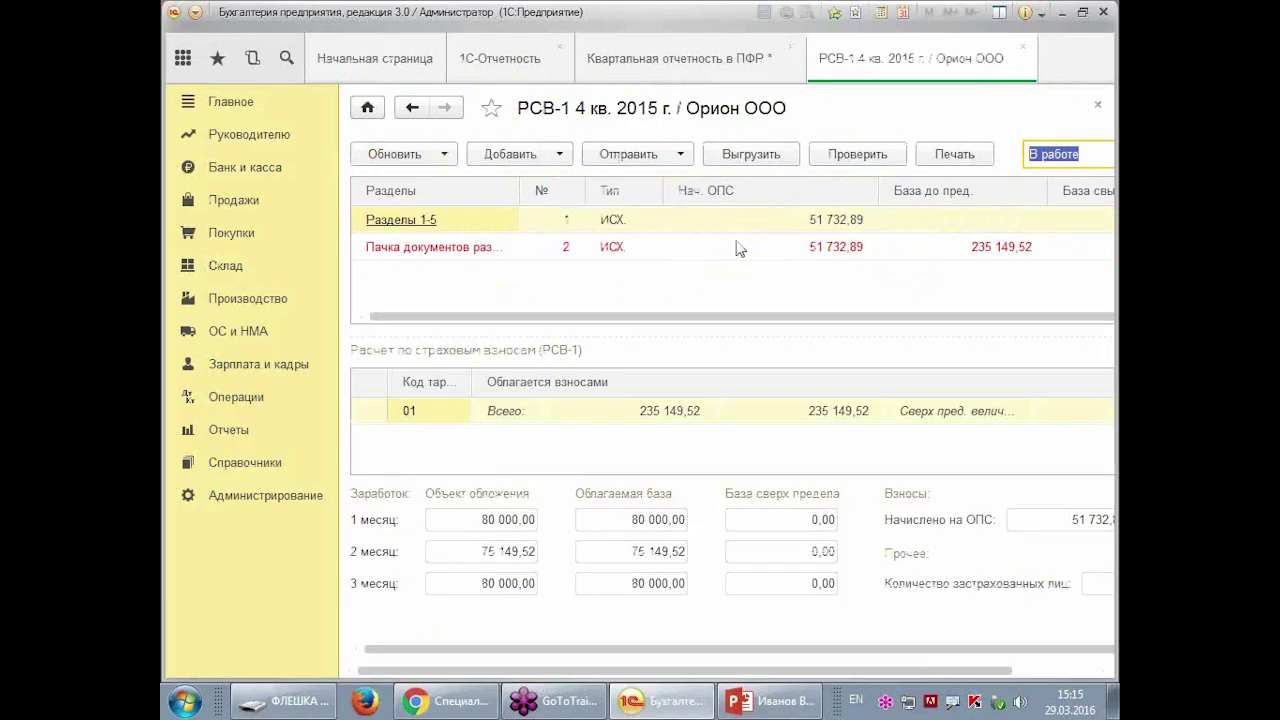
- Open the first employee's record in the section 6 document package and display the explanation of the error at the СНИЛС field
left_click(527, 247)
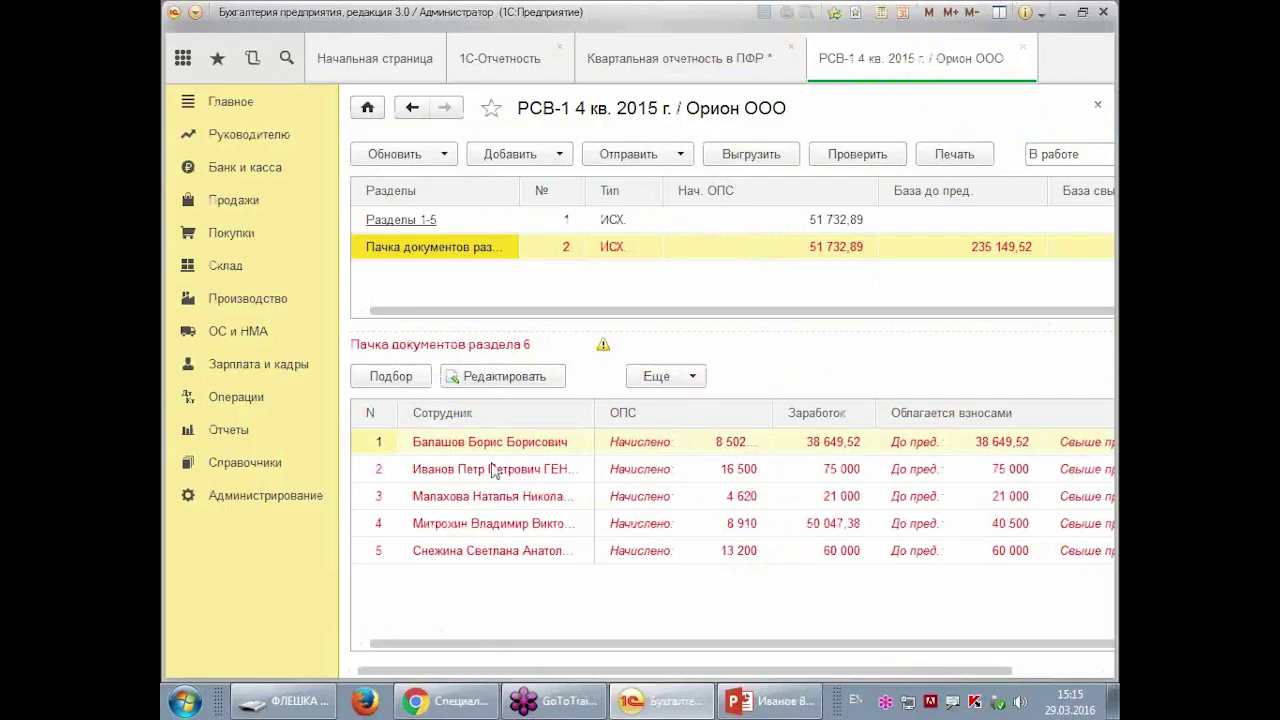
key("alt+shift")
double_click(505, 445)
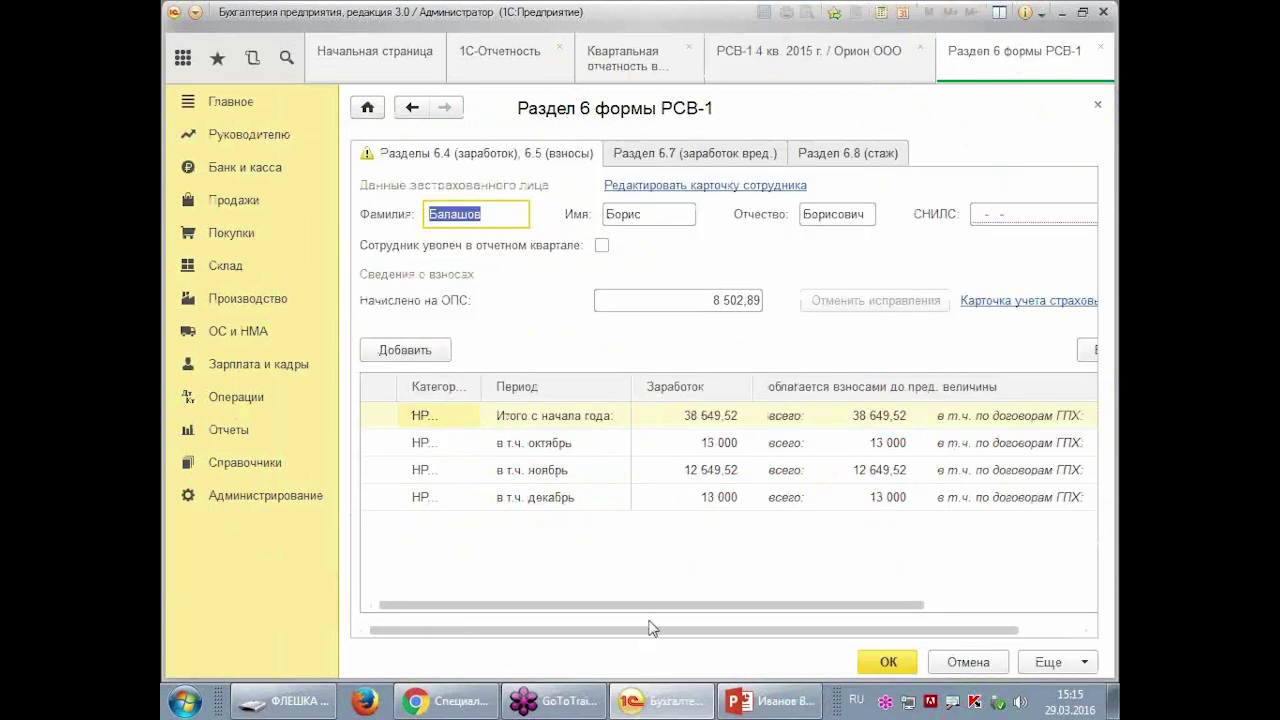
left_click_drag(655, 630, 870, 648)
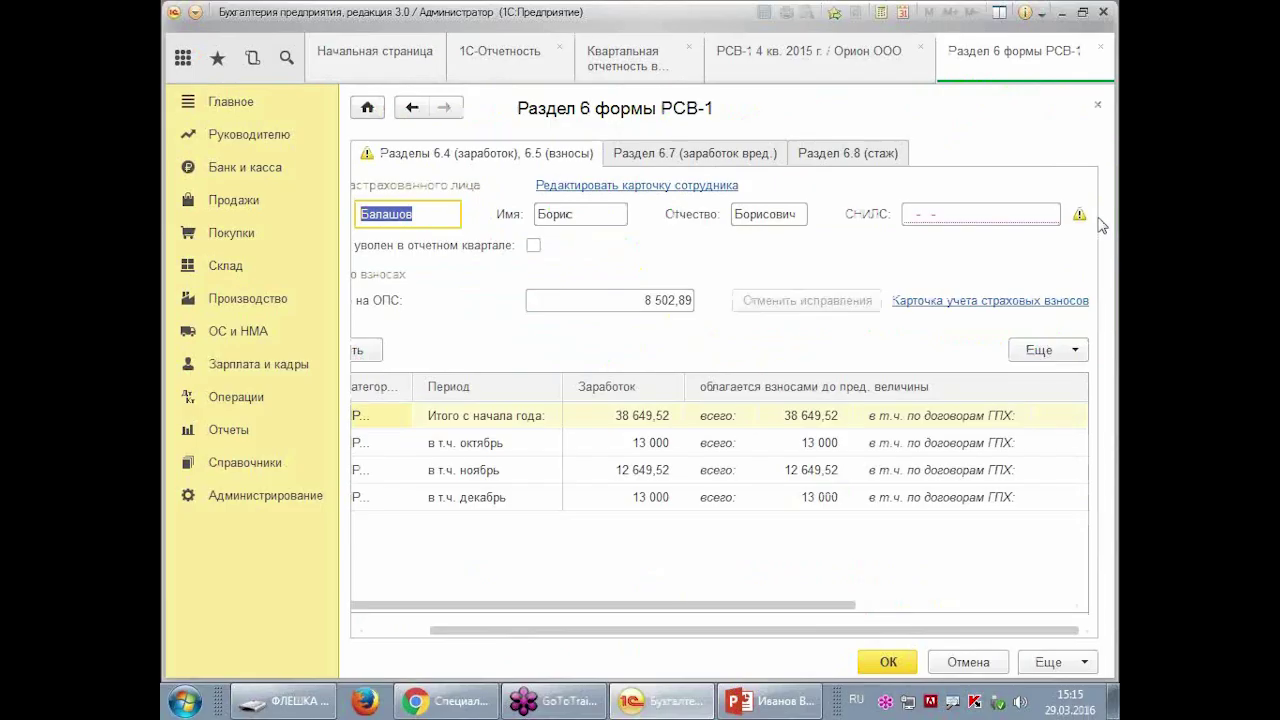
left_click(1039, 196)
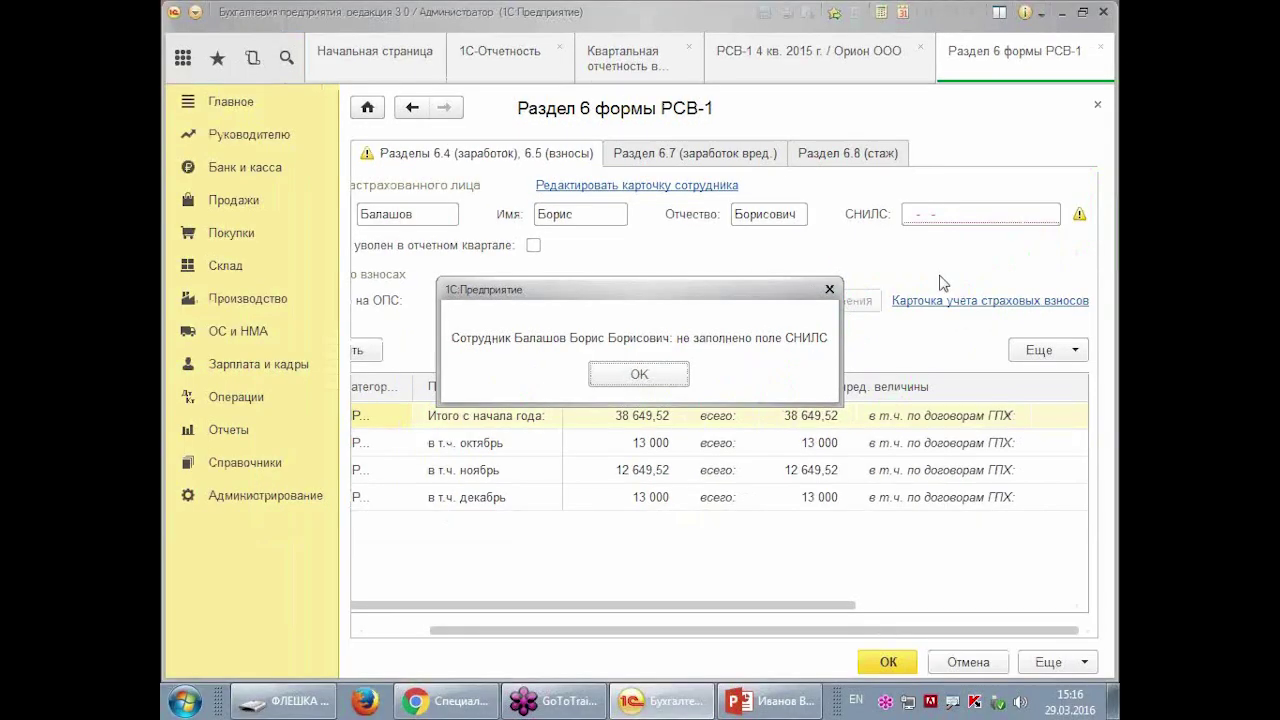
left_click(816, 291)
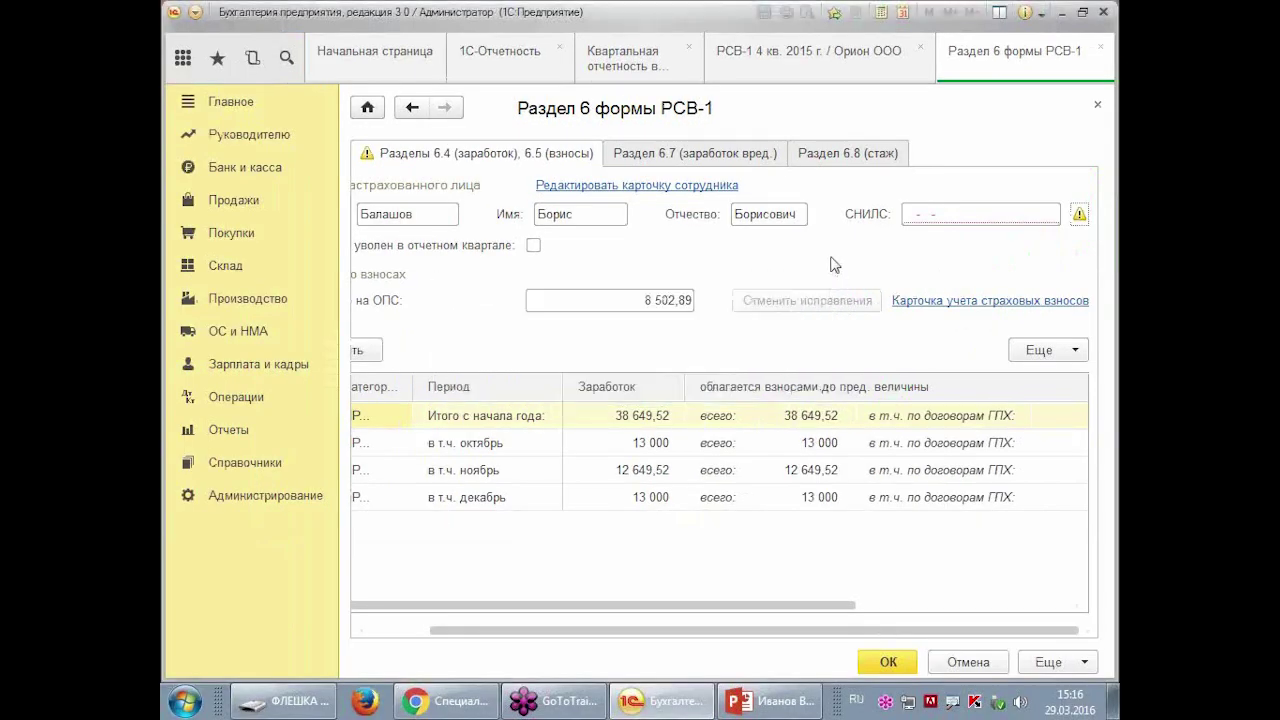
- Look through sections 6.7 and 6.8 of the employee's record, return to sections 6.4 and 6.5, and go back to the РСВ-1 set
left_click(708, 158)
left_click(823, 156)
left_click(736, 160)
left_click(560, 160)
left_click_drag(715, 634, 655, 634)
left_click(412, 107)
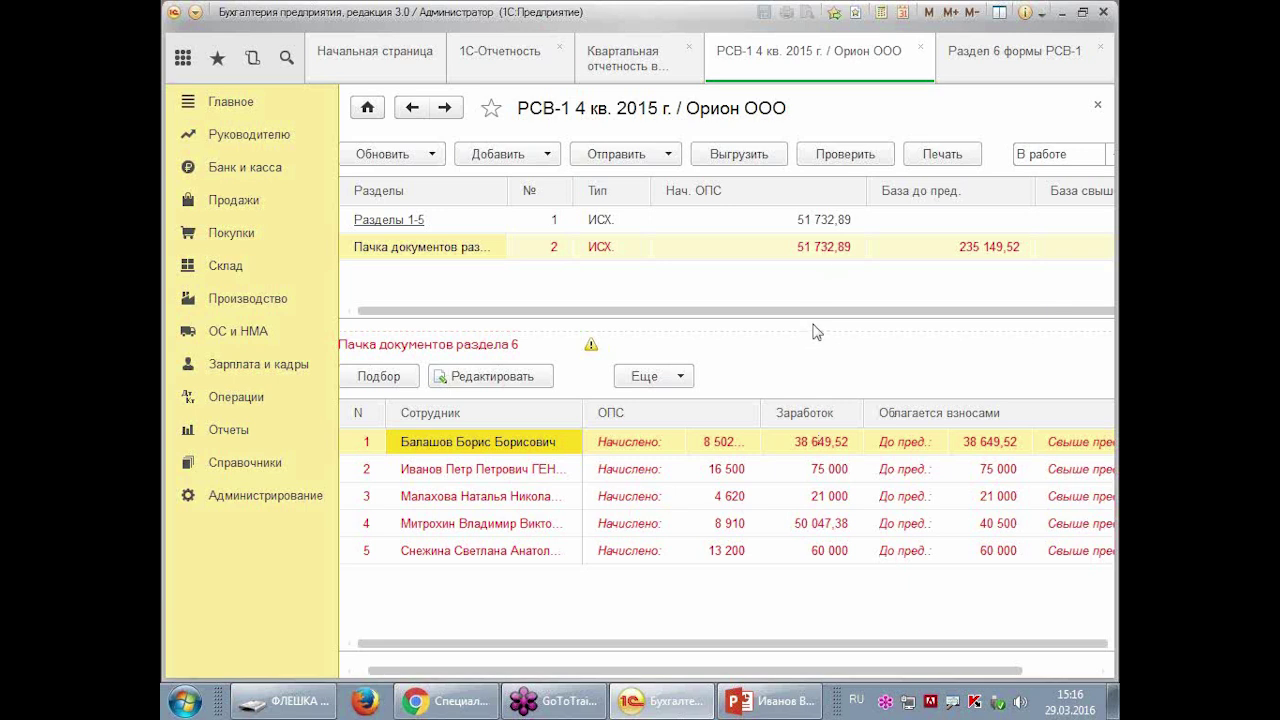
- Try to export the РСВ-1 set, decline to continue, and close its forms and the quarterly ПФР reporting list
left_click(745, 158)
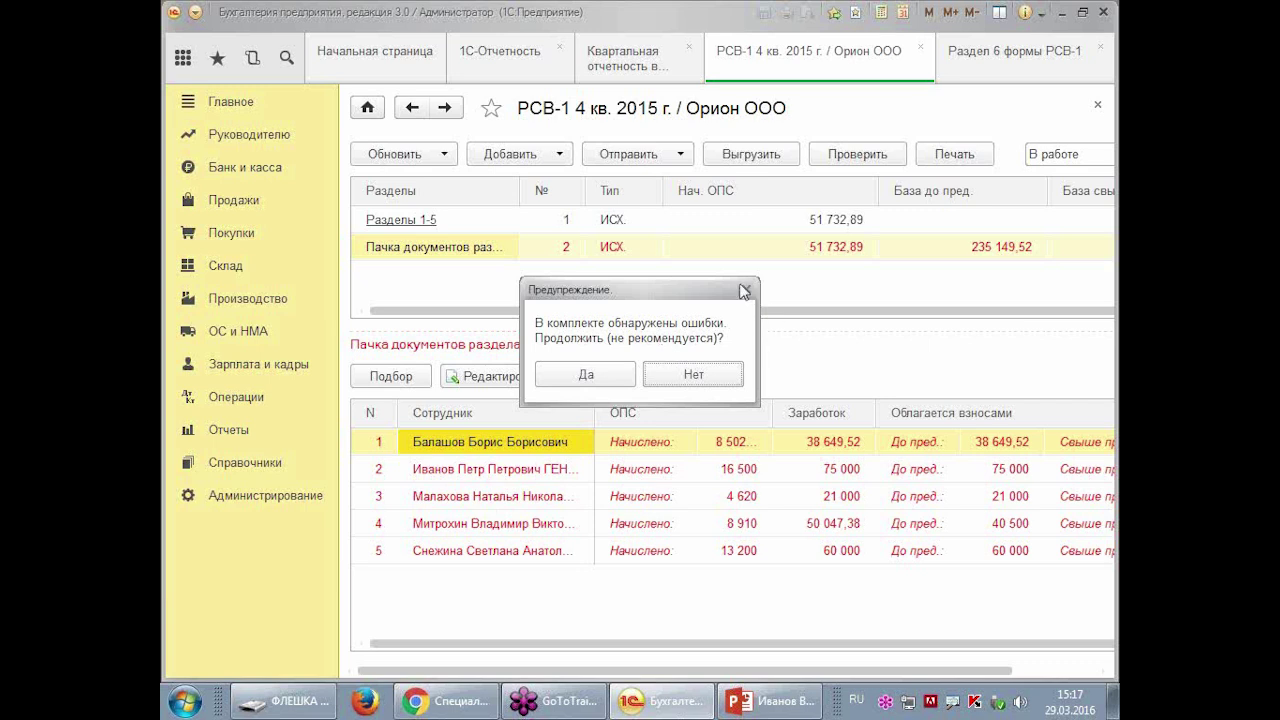
left_click(722, 376)
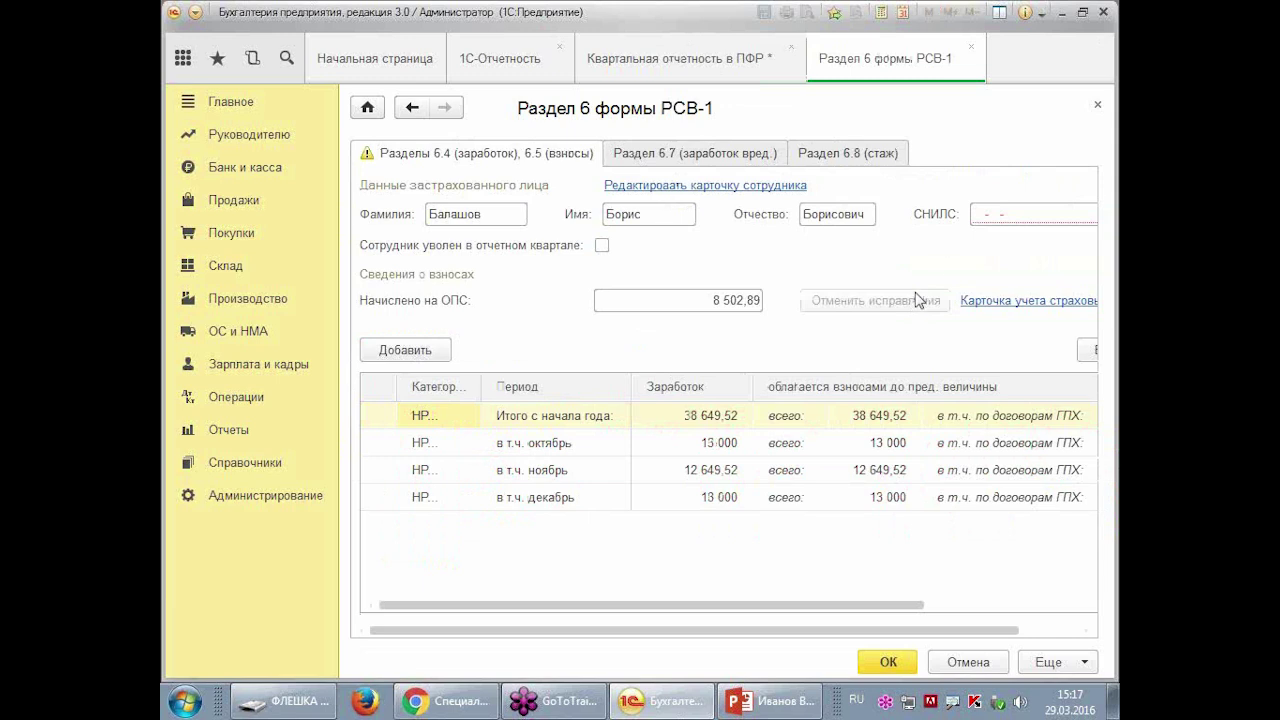
left_click(1097, 105)
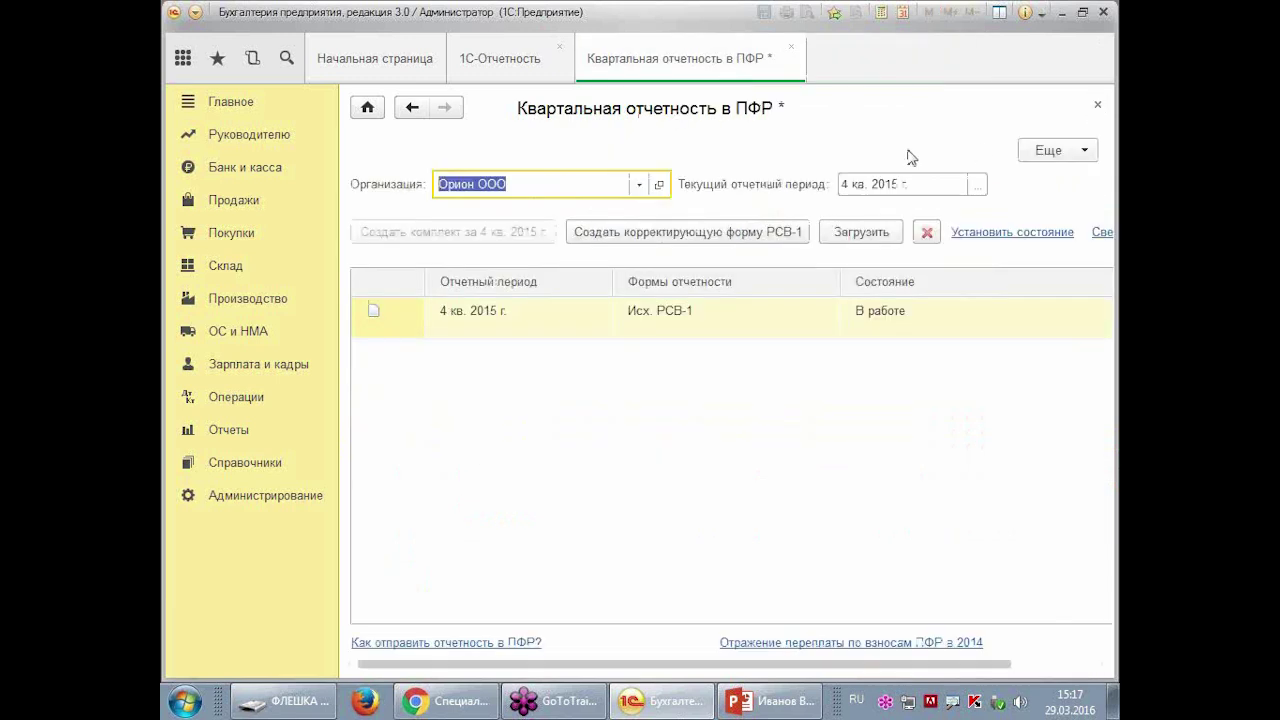
left_click(1096, 106)
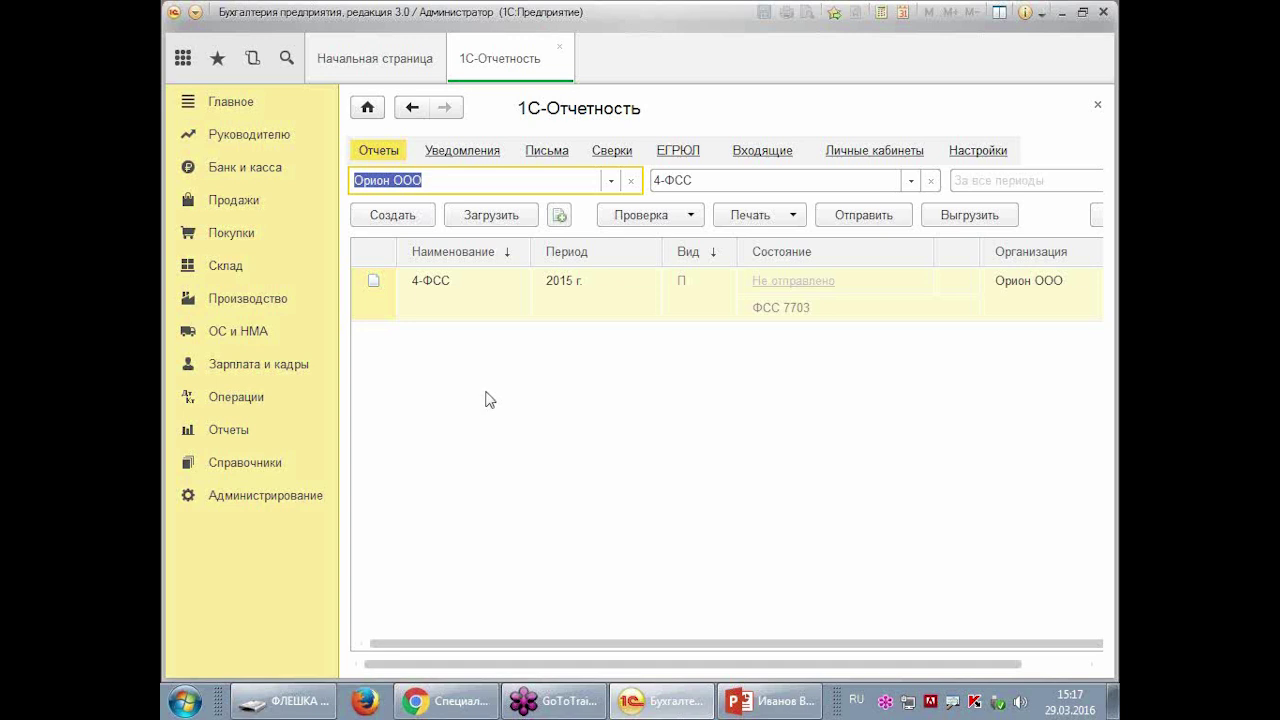
- Start a new document of 2-НДФЛ certificates for submission to the tax authority for Орион ООО
left_click(245, 368)
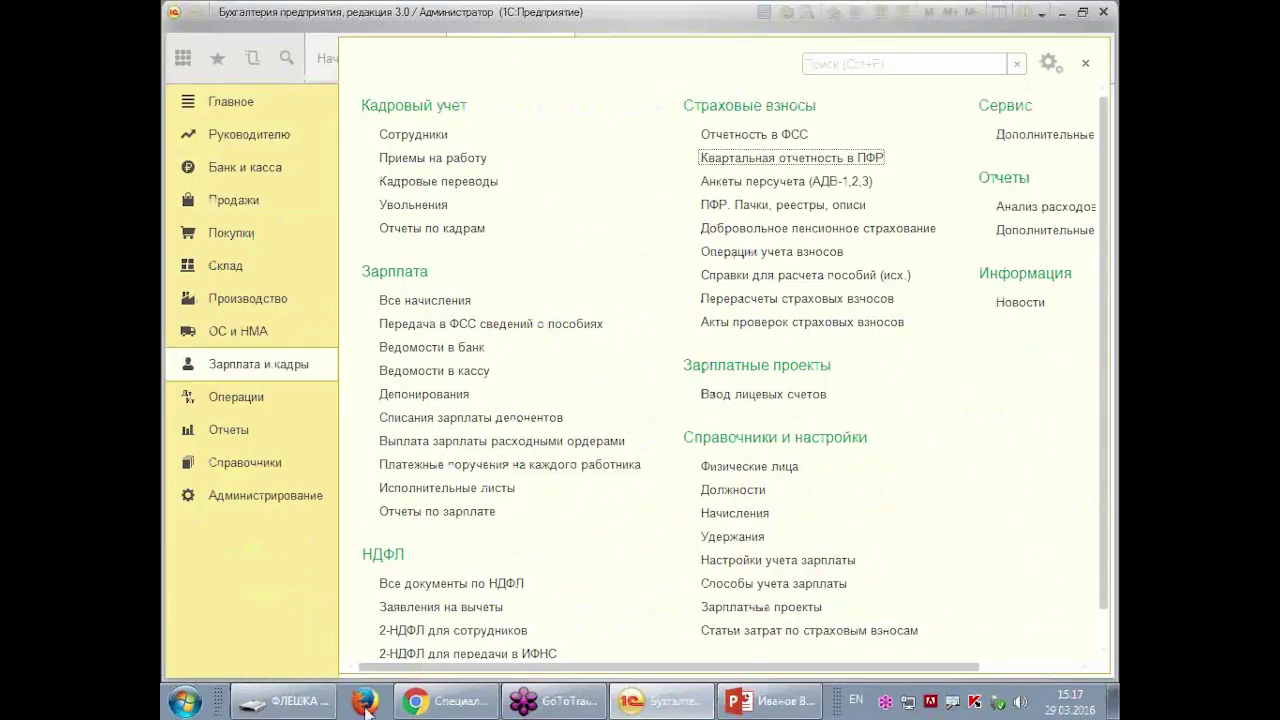
scroll(470, 665, "down", 1)
left_click(467, 643)
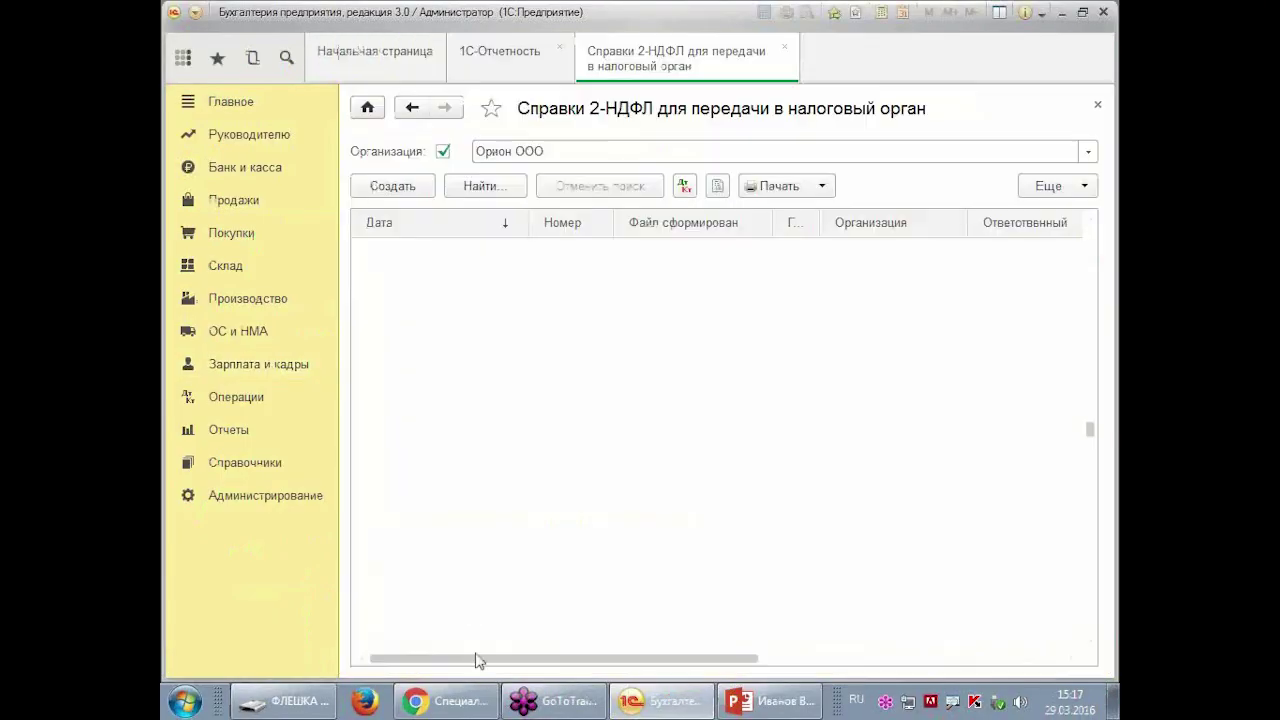
left_click(393, 186)
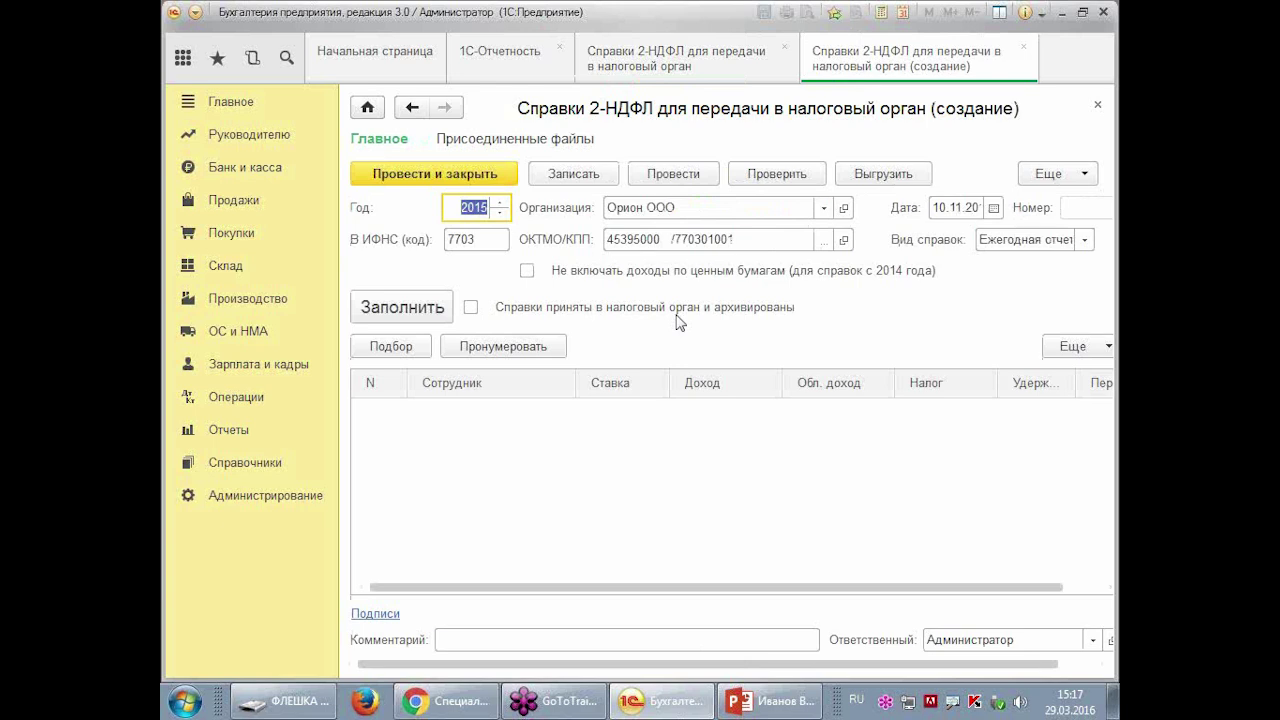
- Set the 2-НДФЛ document's date to 29.03 and fill it with employee data, bringing the income and tax columns into view
left_click(926, 210)
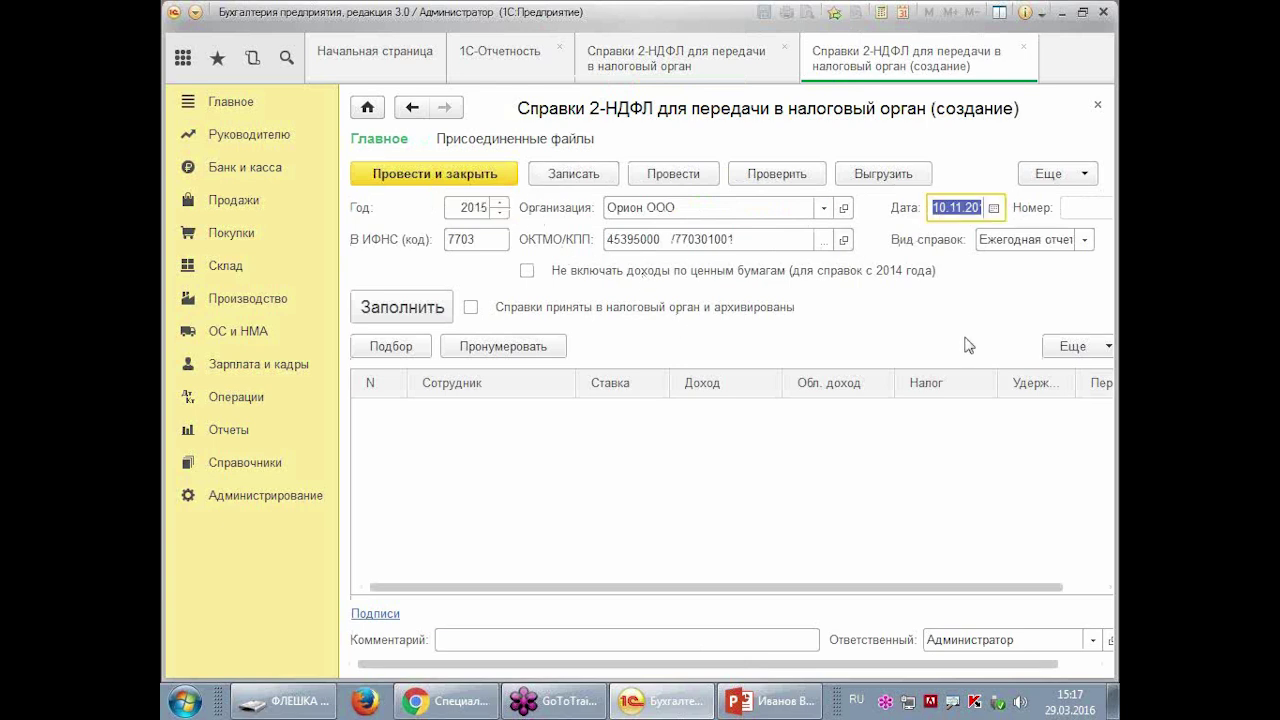
type("29.03")
key("Tab")
left_click(405, 307)
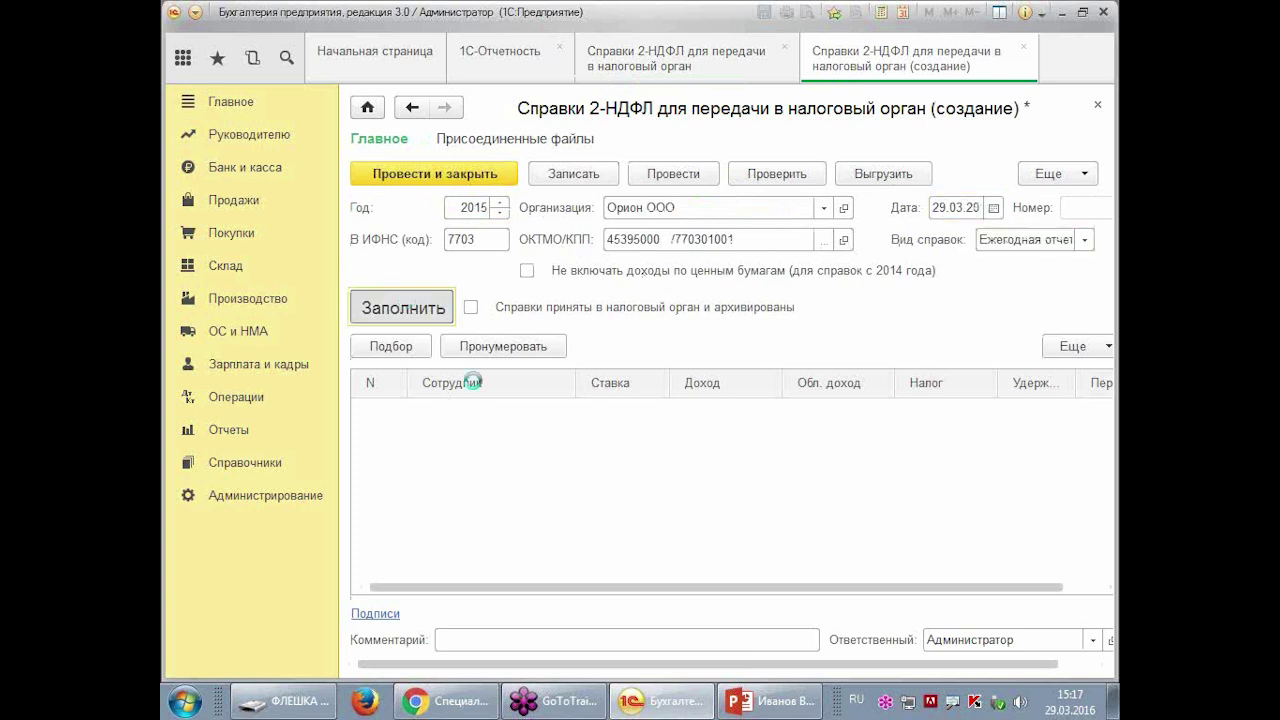
left_click_drag(640, 590, 966, 603)
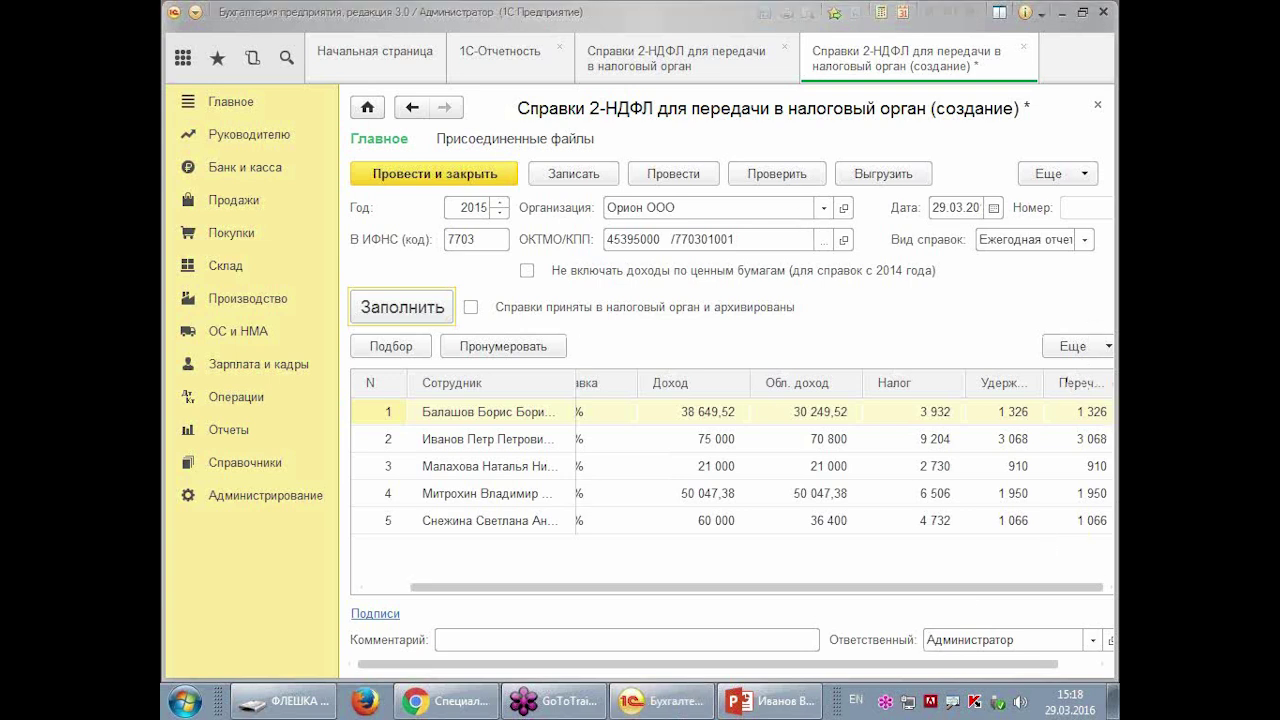
left_click_drag(828, 662, 868, 662)
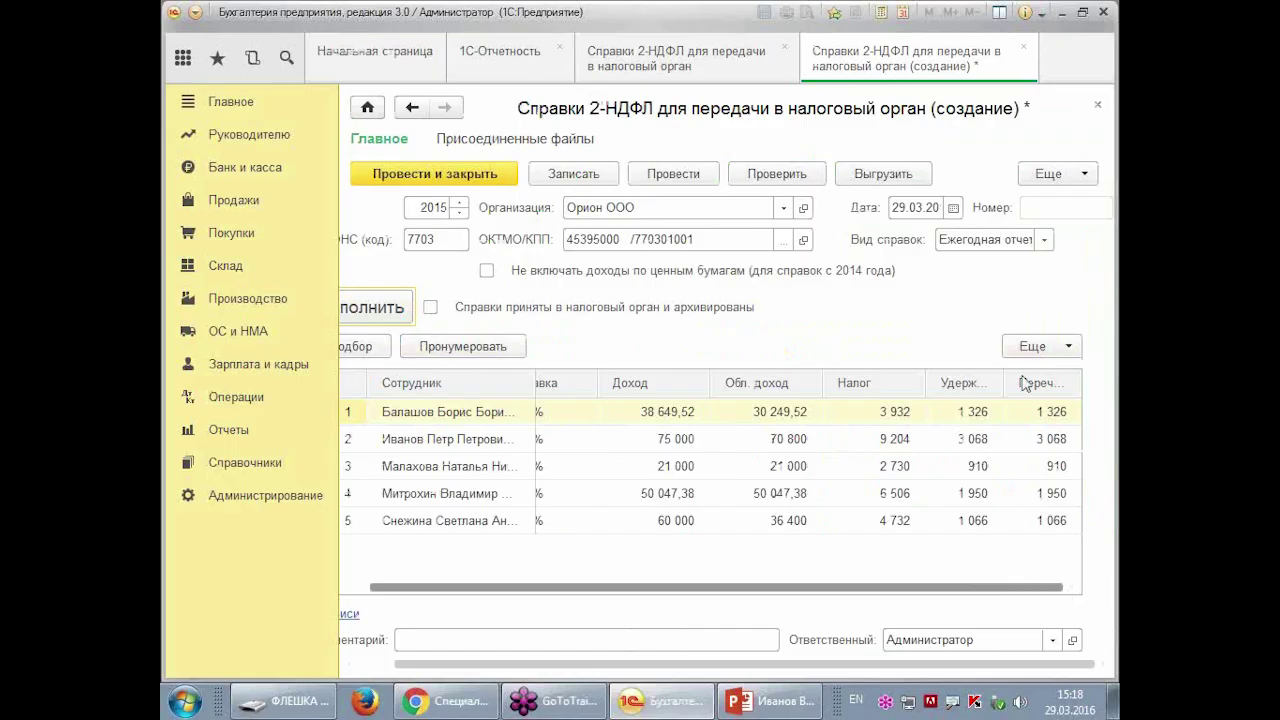
- Open the first listed employee's 2-НДФЛ certificate, copy the calculated tax and reset the tax not withheld to 0
left_click(686, 234)
double_click(909, 412)
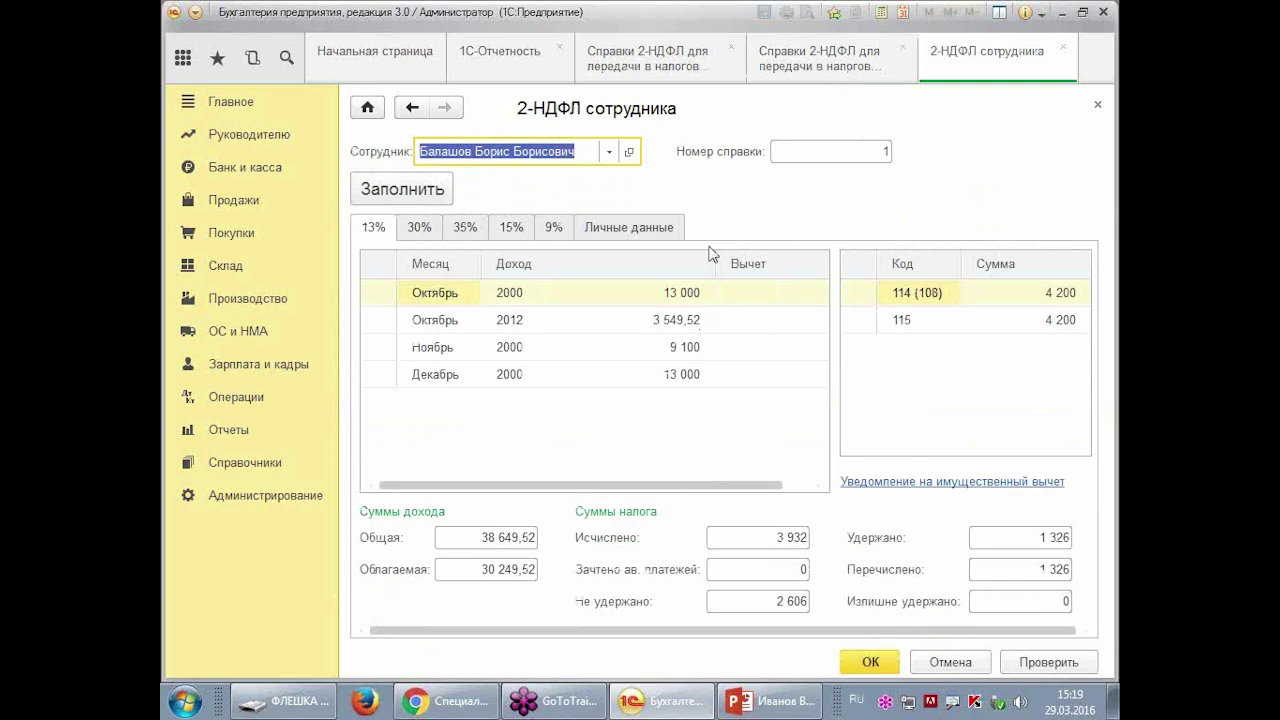
left_click(770, 606)
left_click(762, 539)
key("ctrl+c")
right_click(762, 540)
left_click(815, 578)
left_click(792, 606)
key("Delete")
- Set both the withheld and the transferred tax in the certificate to 3 932 and accept the changes
left_click(1058, 544)
right_click(1058, 544)
left_click(950, 606)
left_click(1058, 569)
right_click(1058, 569)
left_click(951, 607)
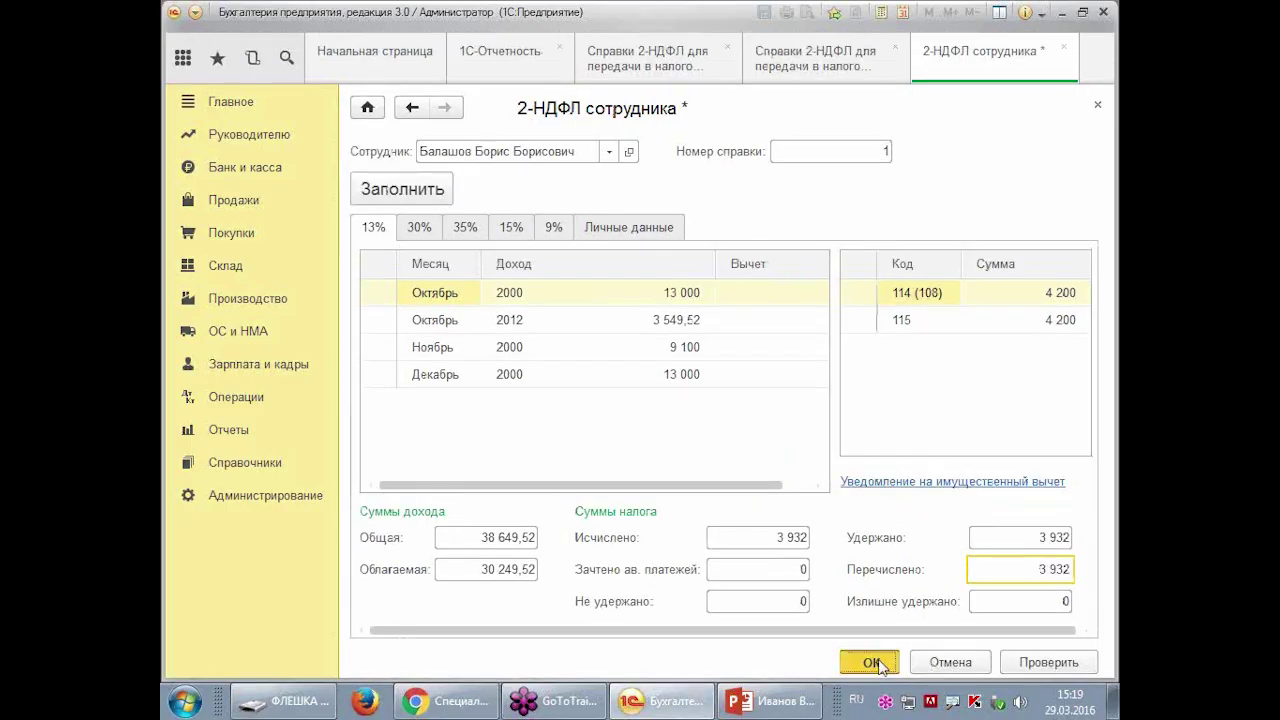
left_click(645, 634)
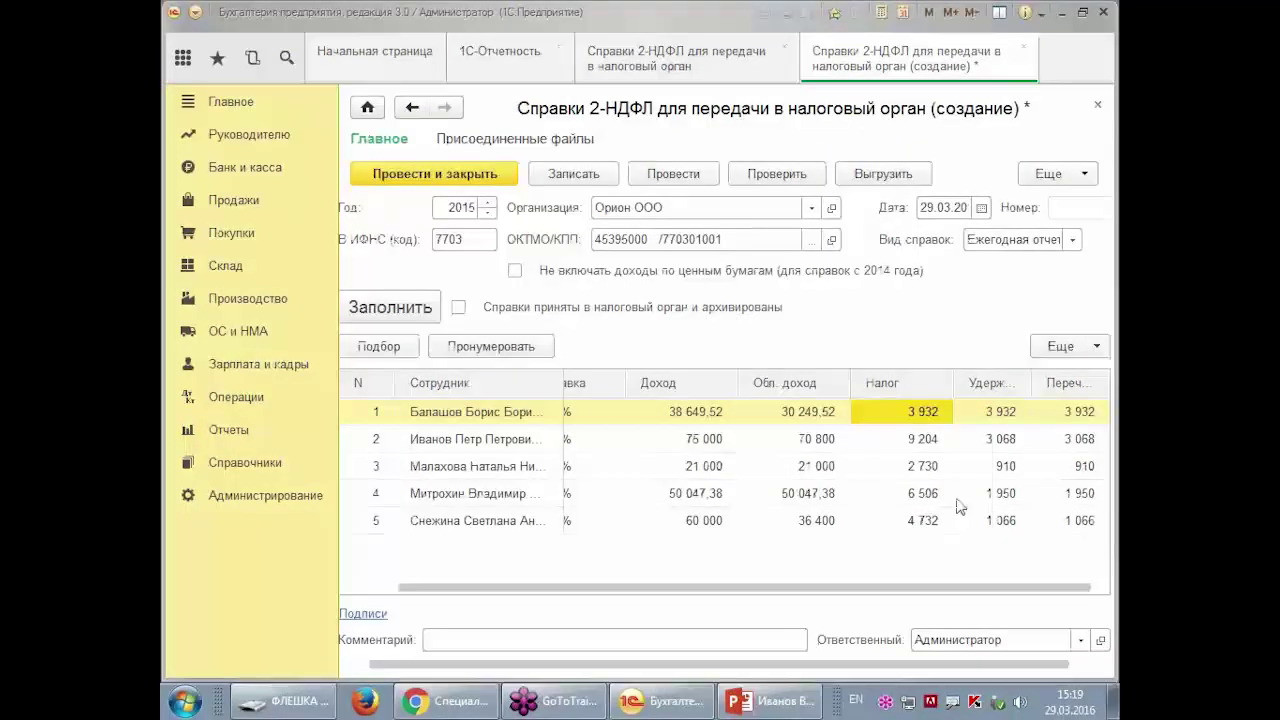
- Post the 2-НДФЛ document, run its built-in check and read the error flagged for the organization
key("alt+shift")
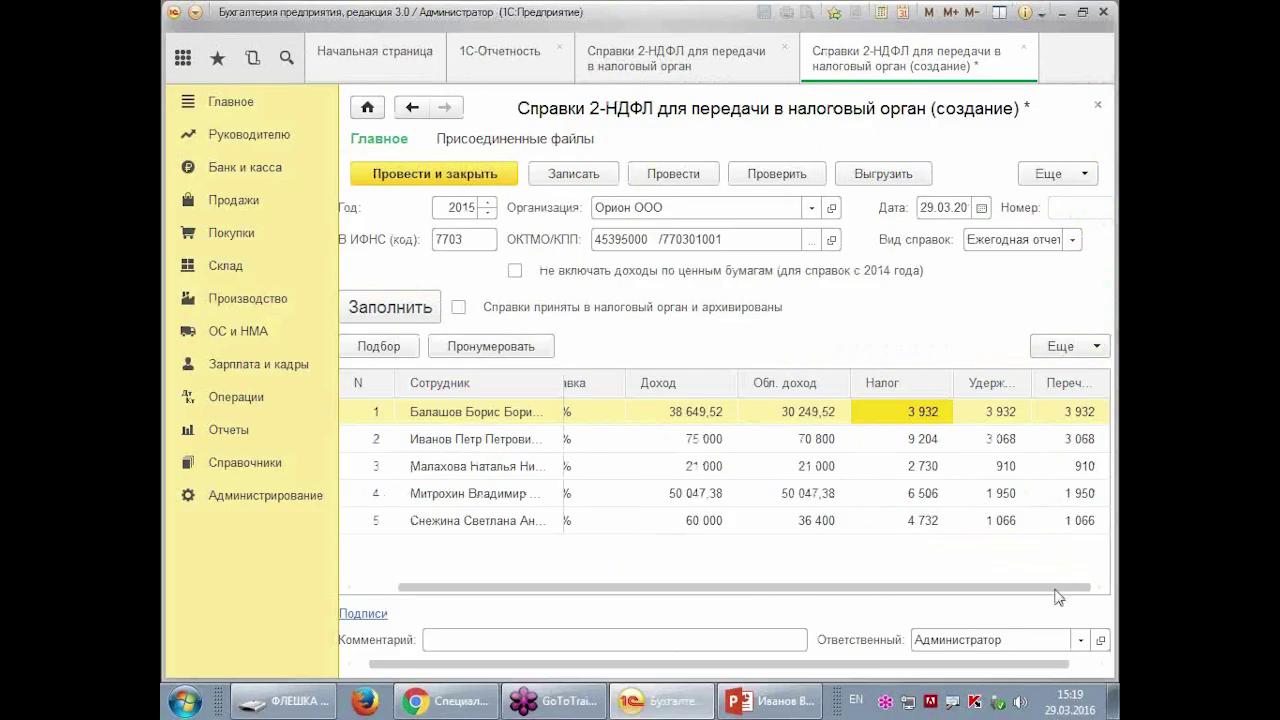
left_click(674, 177)
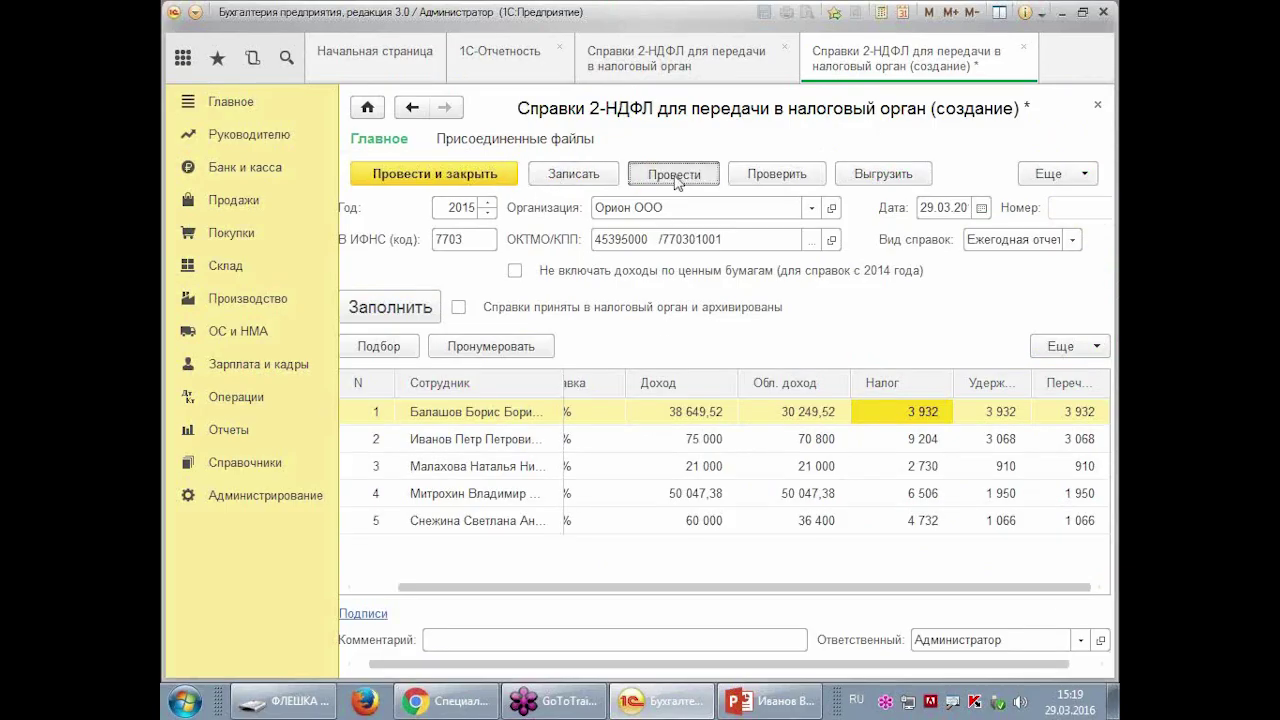
left_click(777, 175)
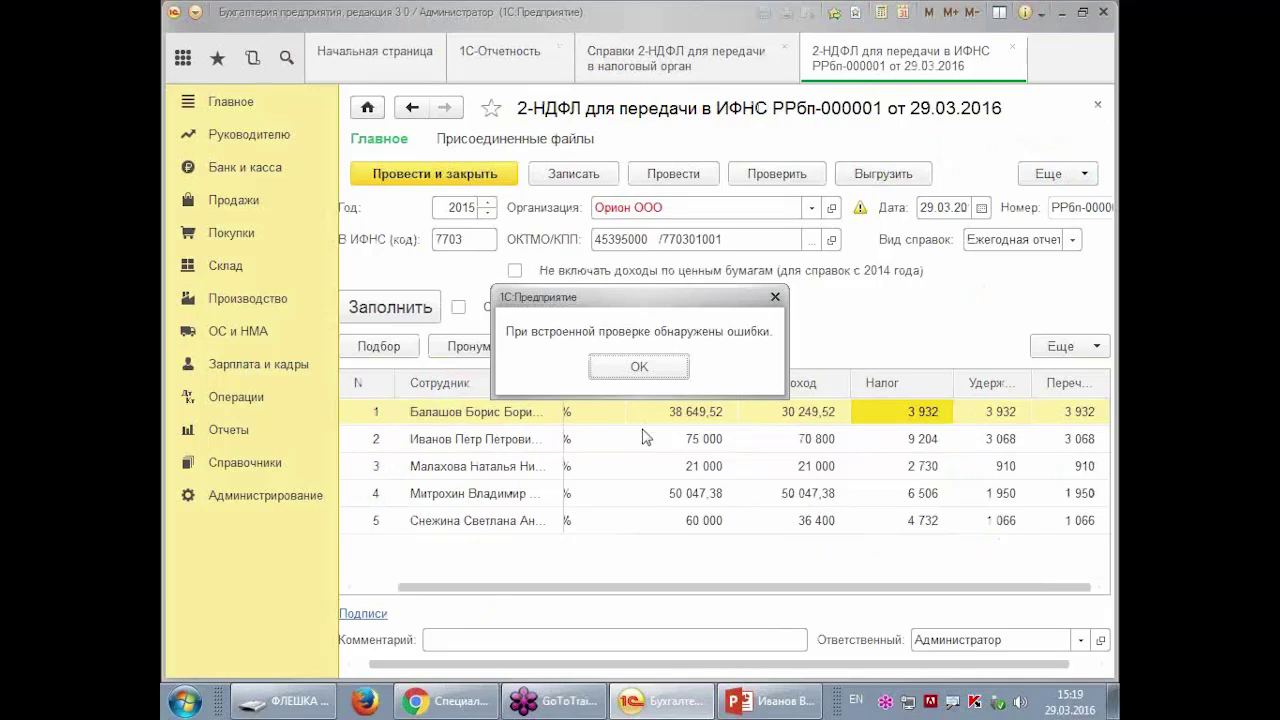
left_click(639, 367)
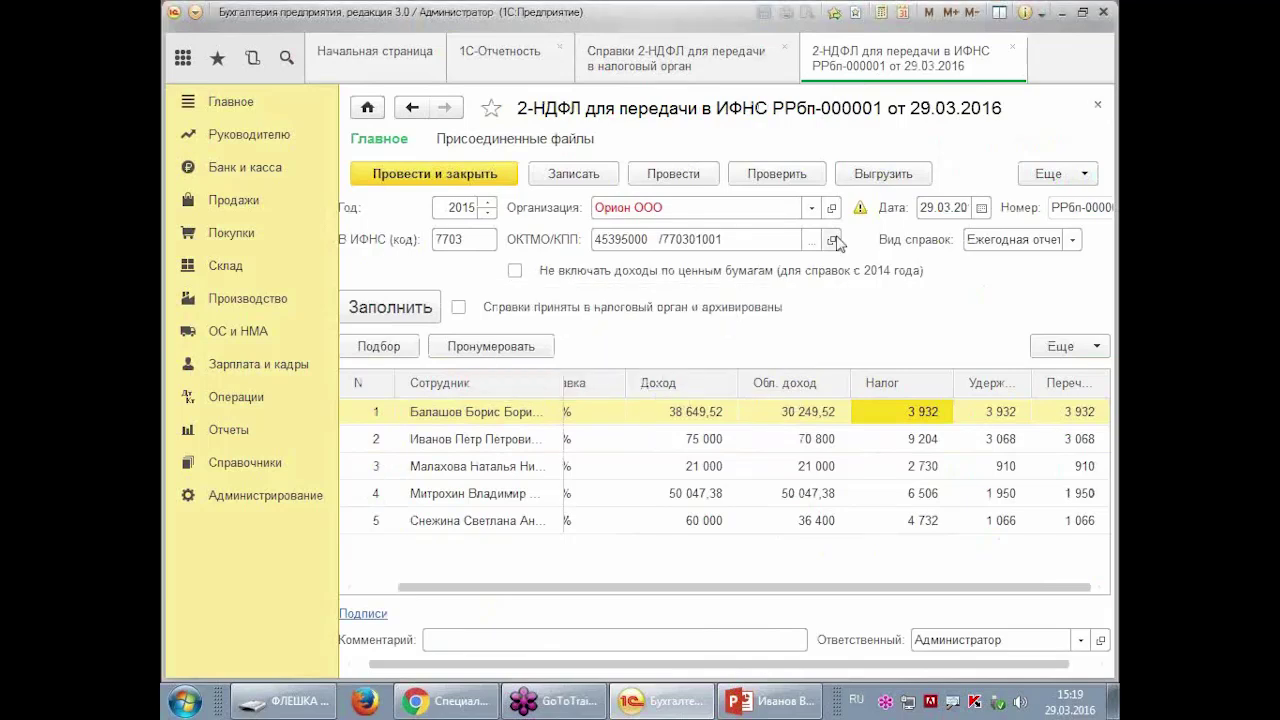
left_click(860, 208)
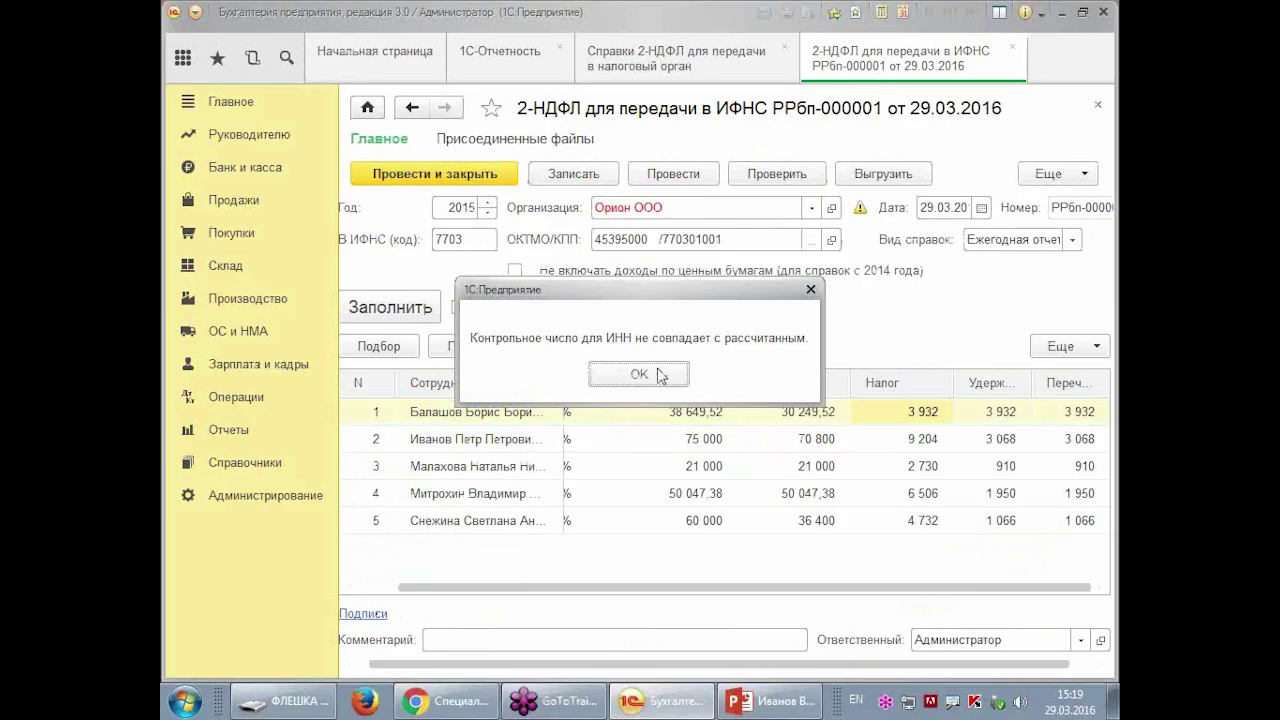
left_click(565, 525)
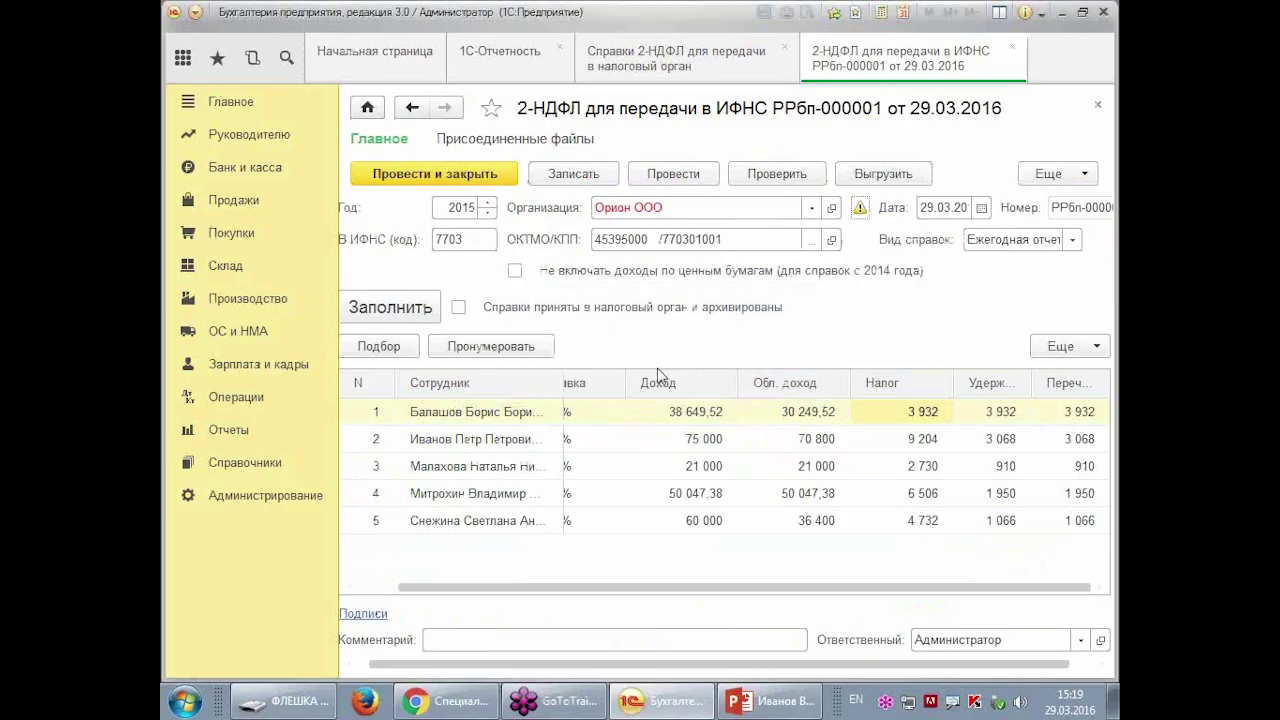
- Open the Орион ООО organization record and change the third and fourth digits of its ИНН to 15
left_click(833, 206)
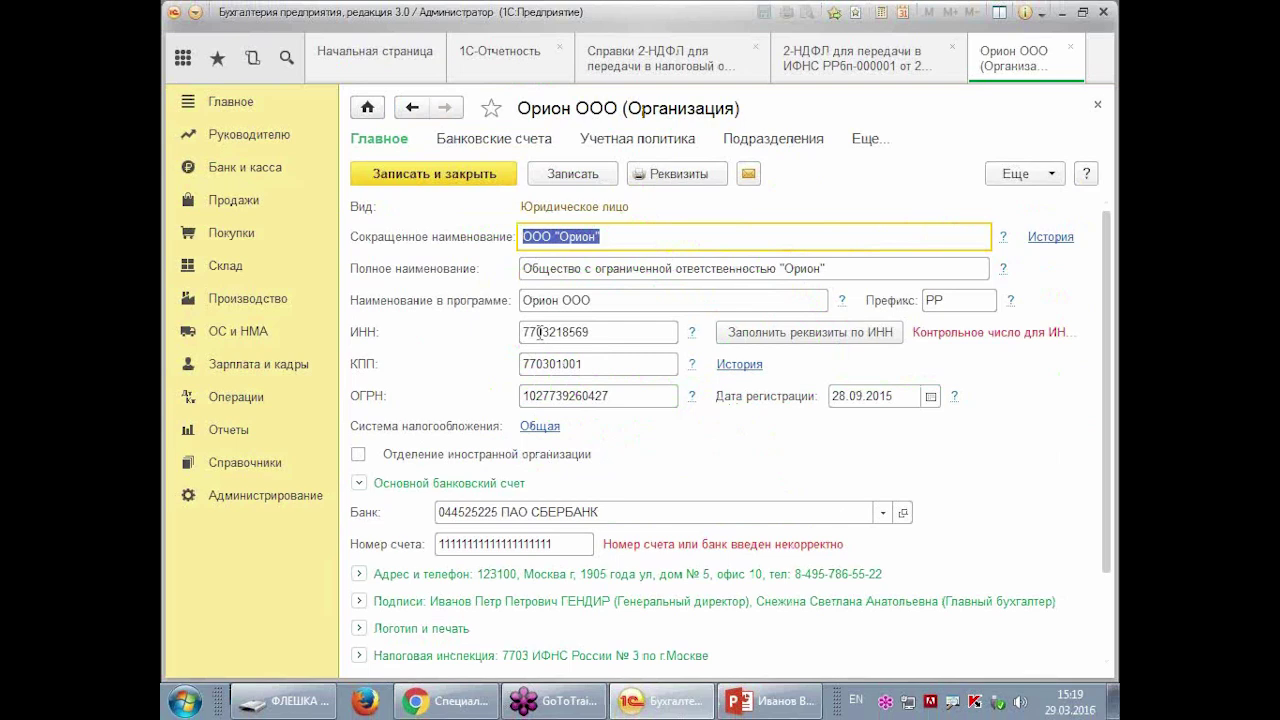
left_click(539, 332)
left_click_drag(549, 333, 526, 336)
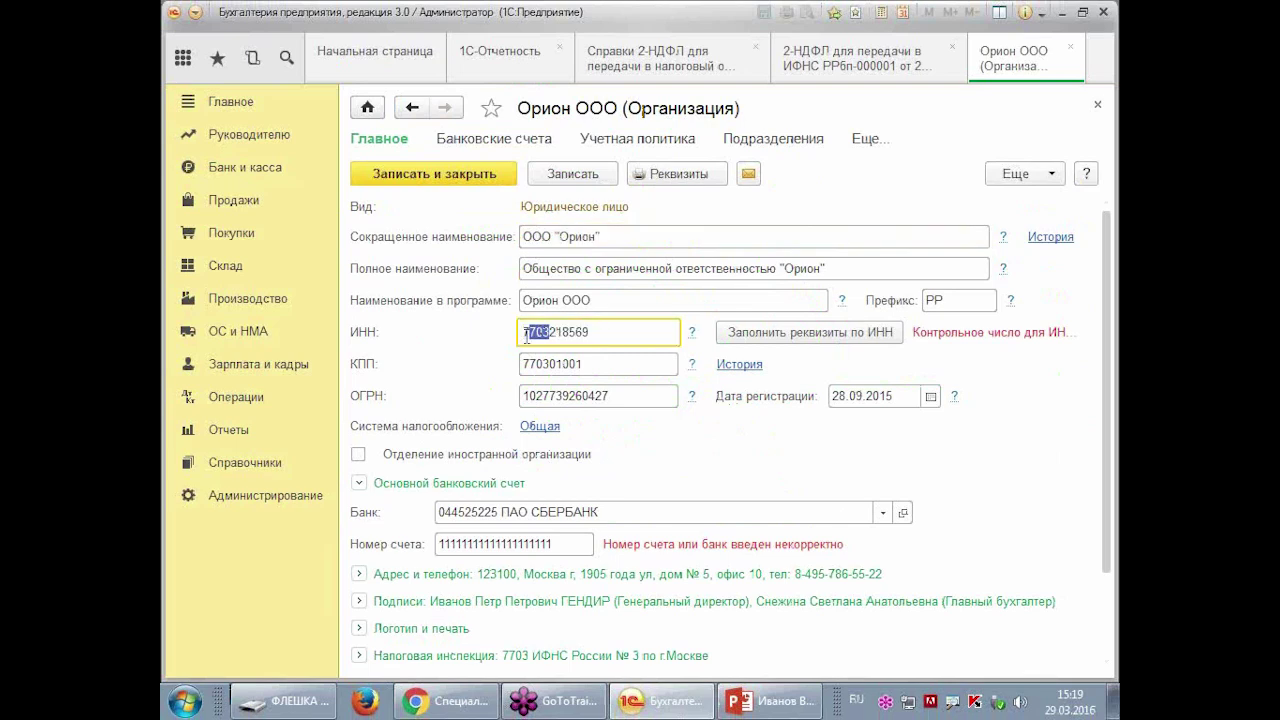
type("15")
key("Tab")
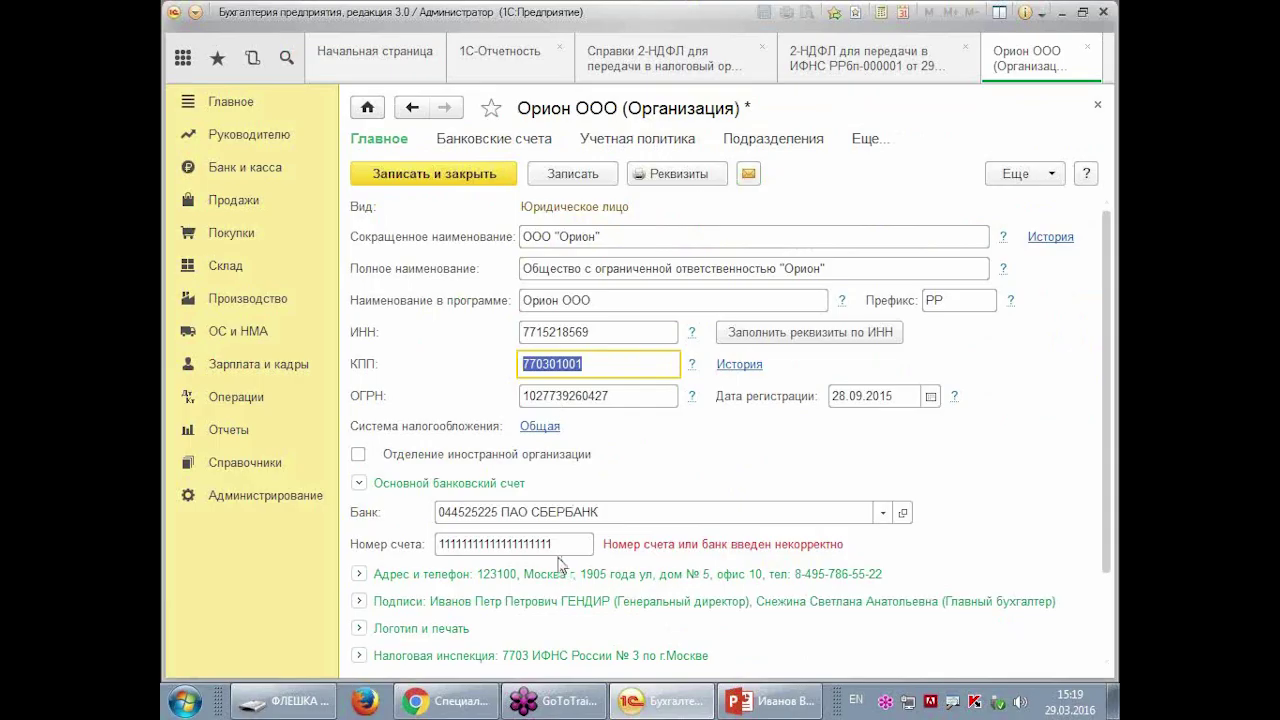
- Clear the account number and the bank of the organization's main bank account, and save and close its record
double_click(567, 685)
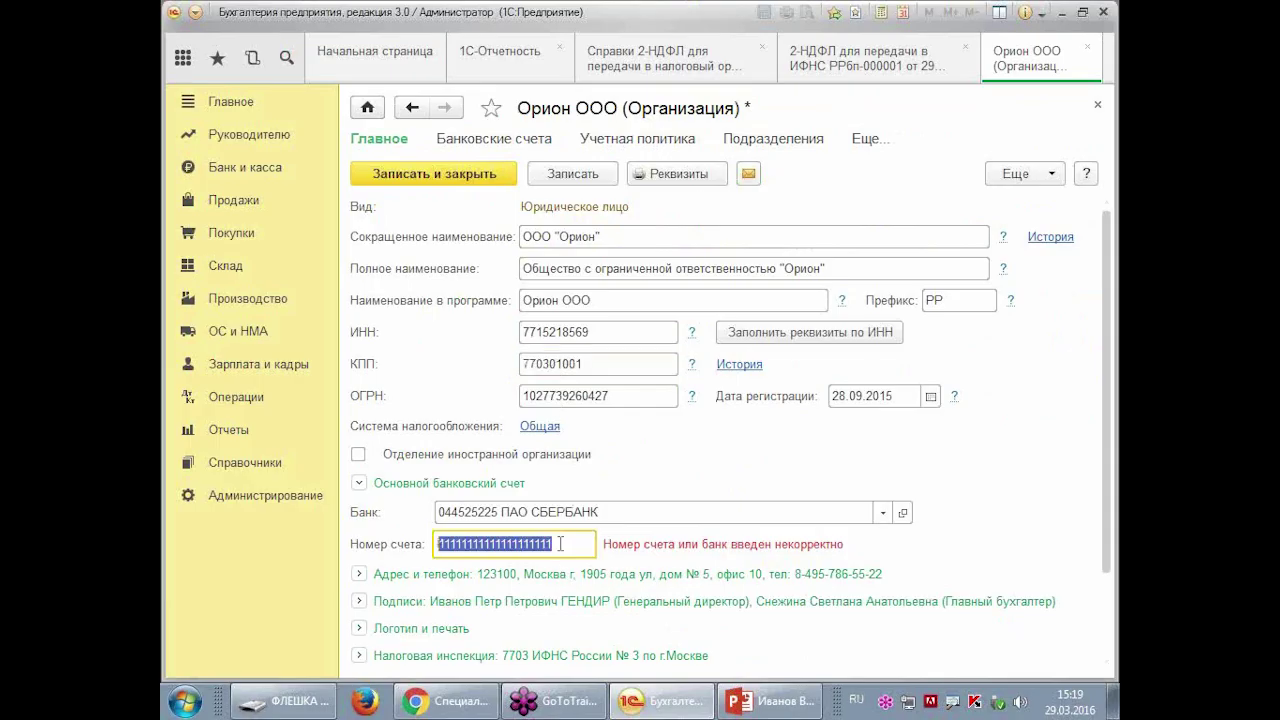
key("BackSpace")
triple_click(635, 505)
key("BackSpace")
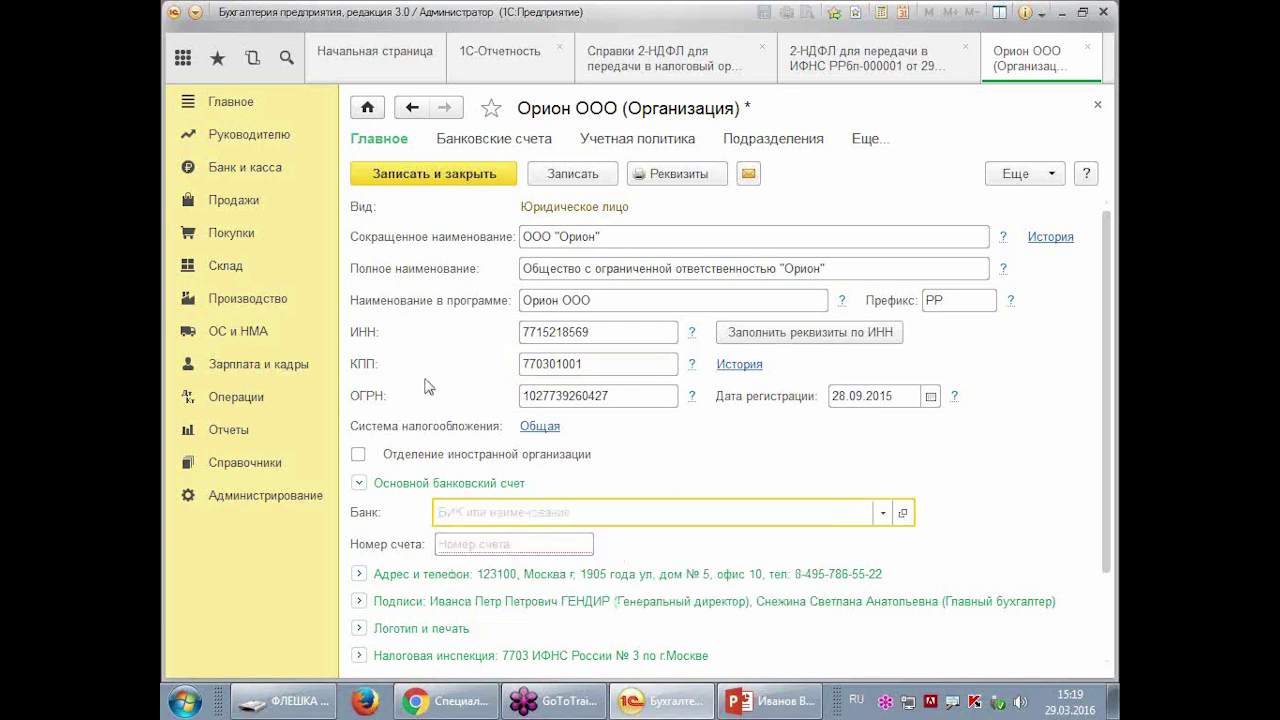
left_click(428, 178)
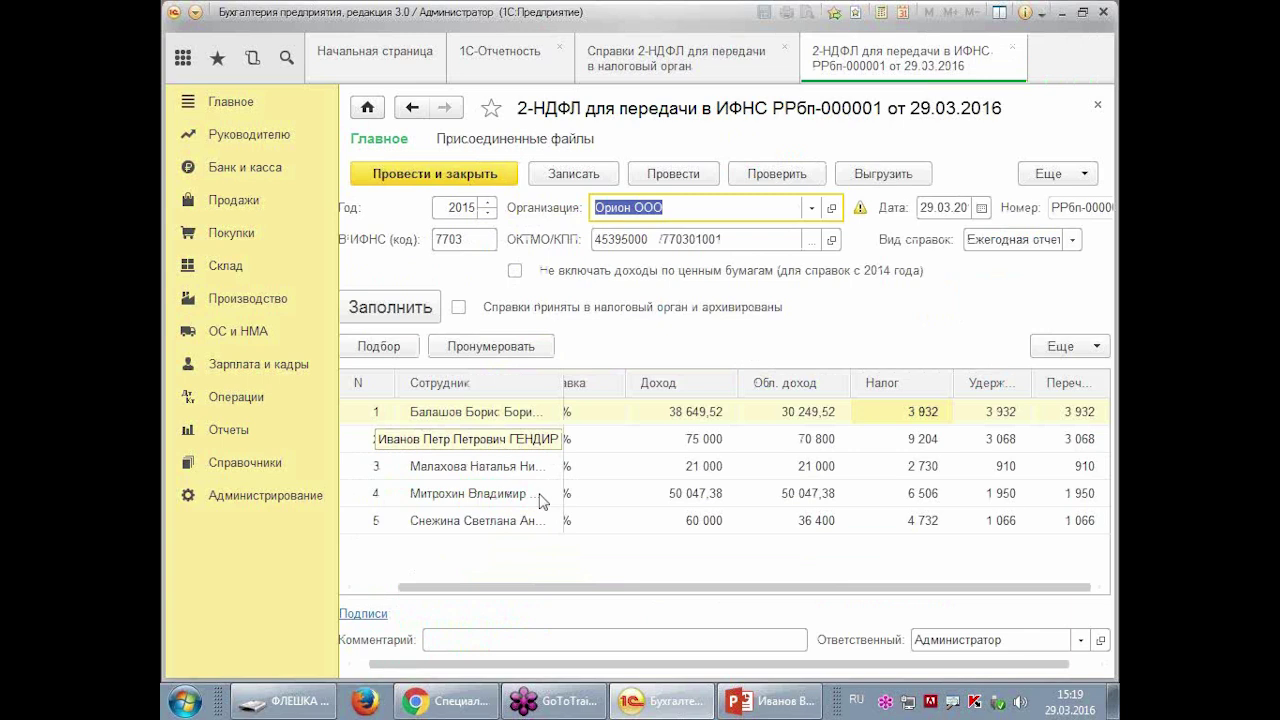
- Run the built-in check on the 2-НДФЛ document again and decline the additional check with Tester
left_click(746, 174)
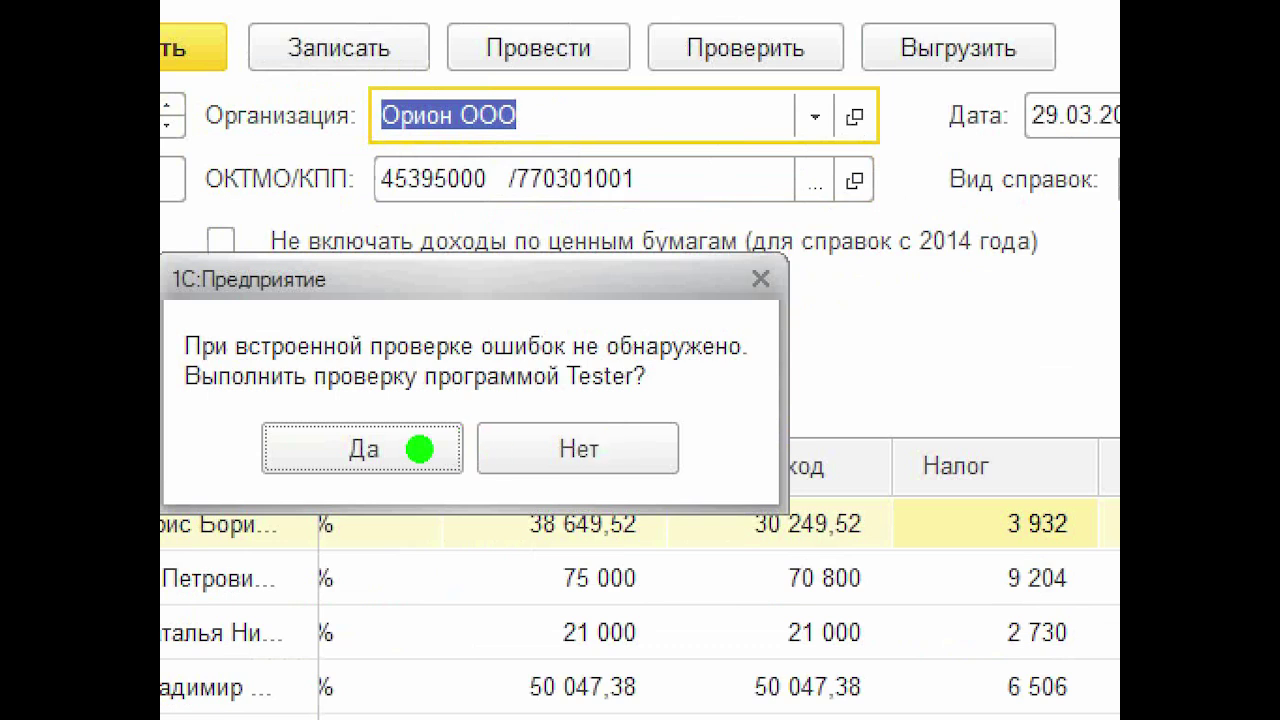
mouse_move(228, 374)
left_mouse_down()
mouse_move(786, 382)
mouse_move(847, 340)
left_mouse_up()
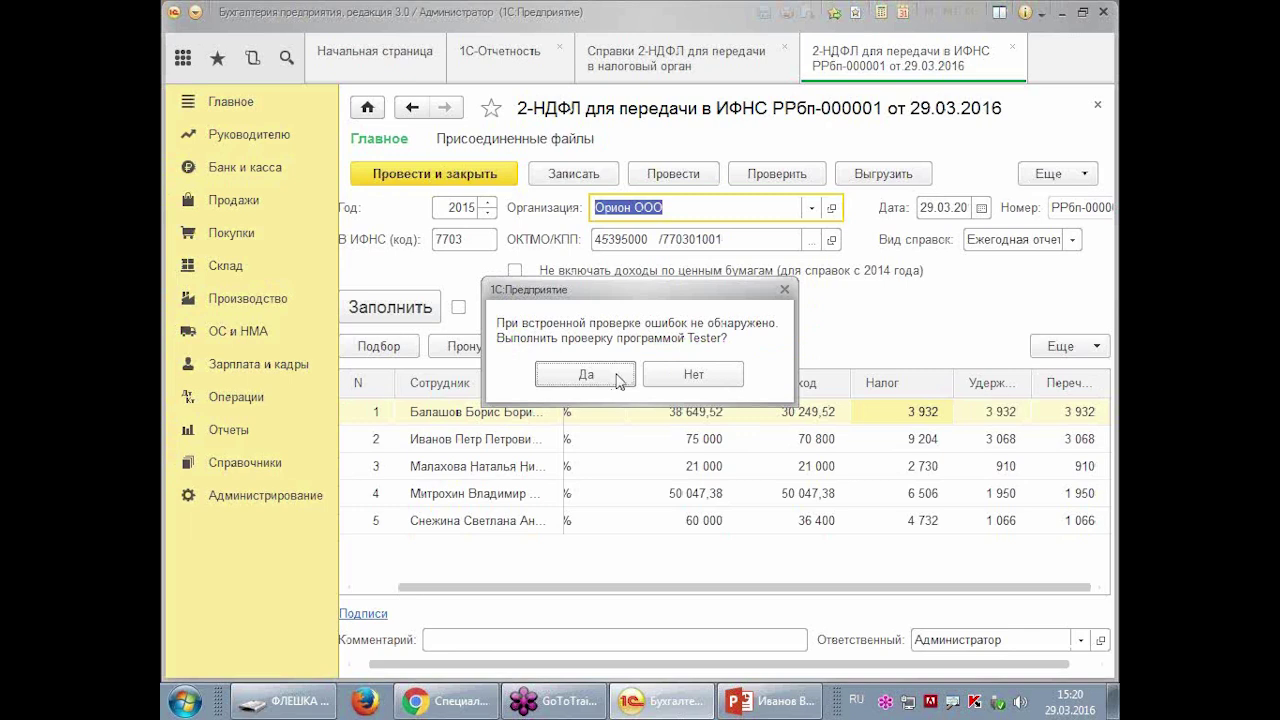
left_click(690, 374)
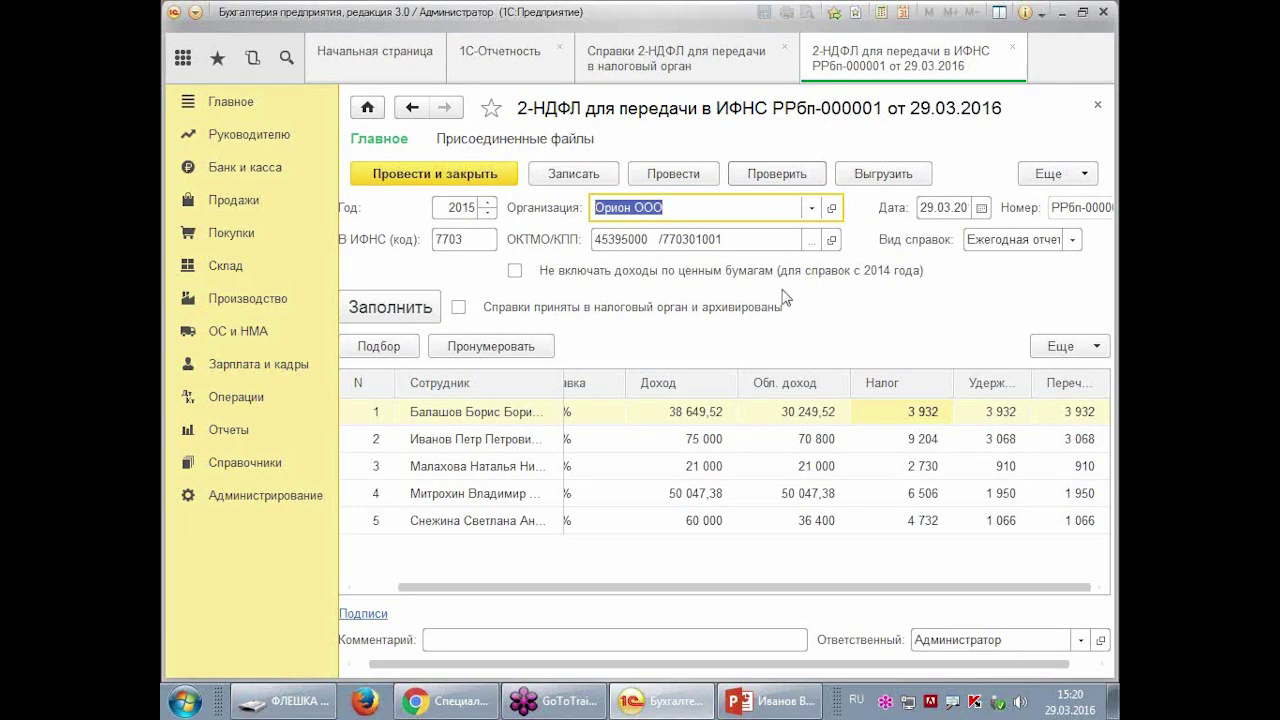
- Open the first listed employee's certificate and review the personal data: birth date, identity document, citizenship and address
scroll(650, 587, "left", 1)
left_click(532, 413)
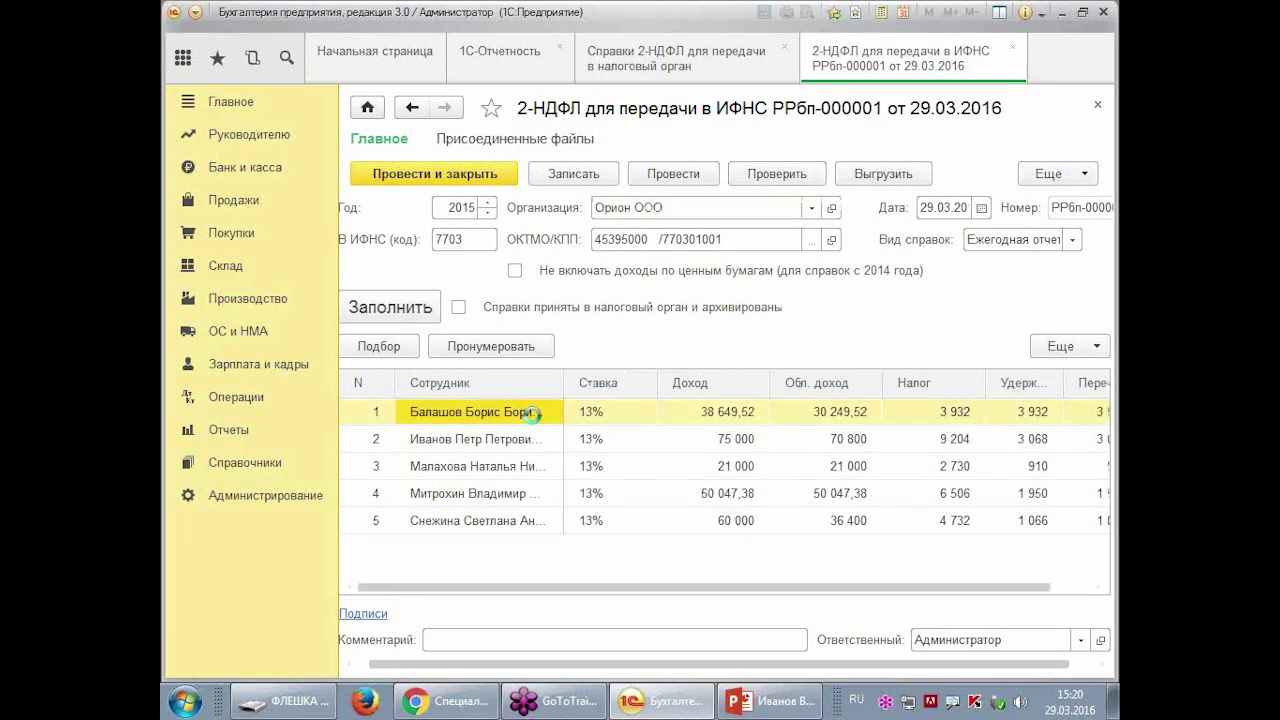
double_click(532, 413)
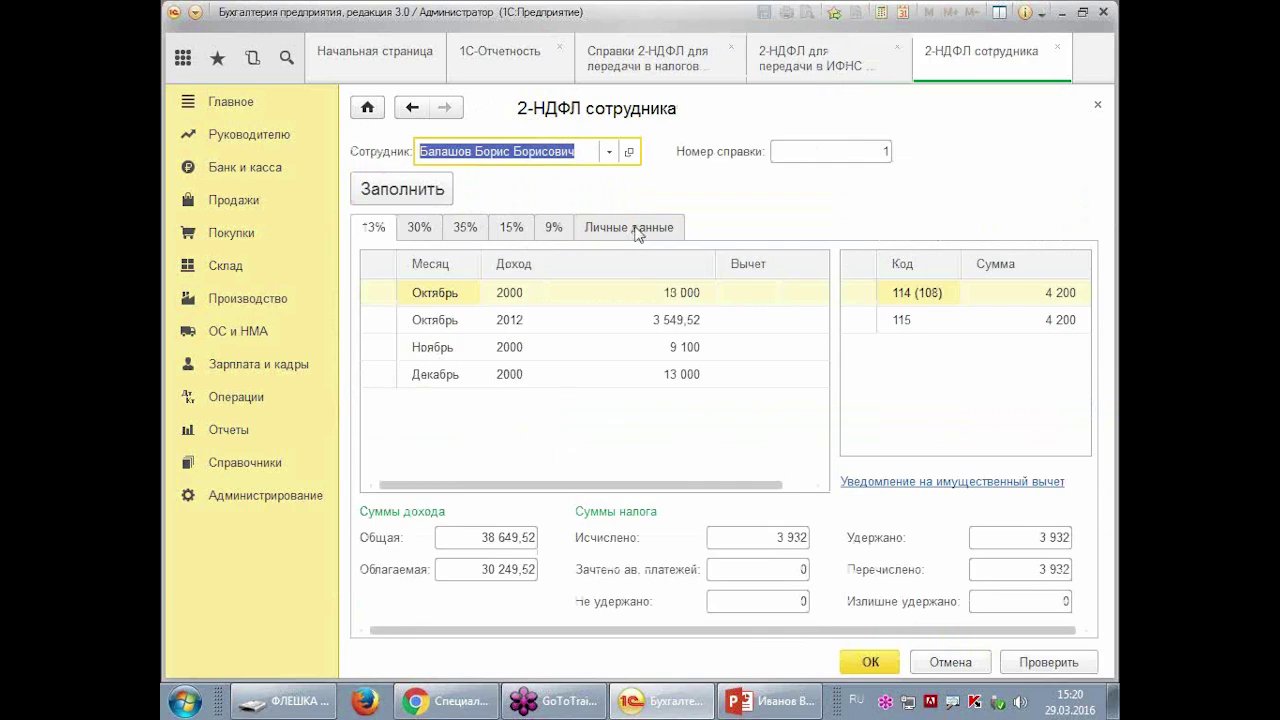
left_click(636, 229)
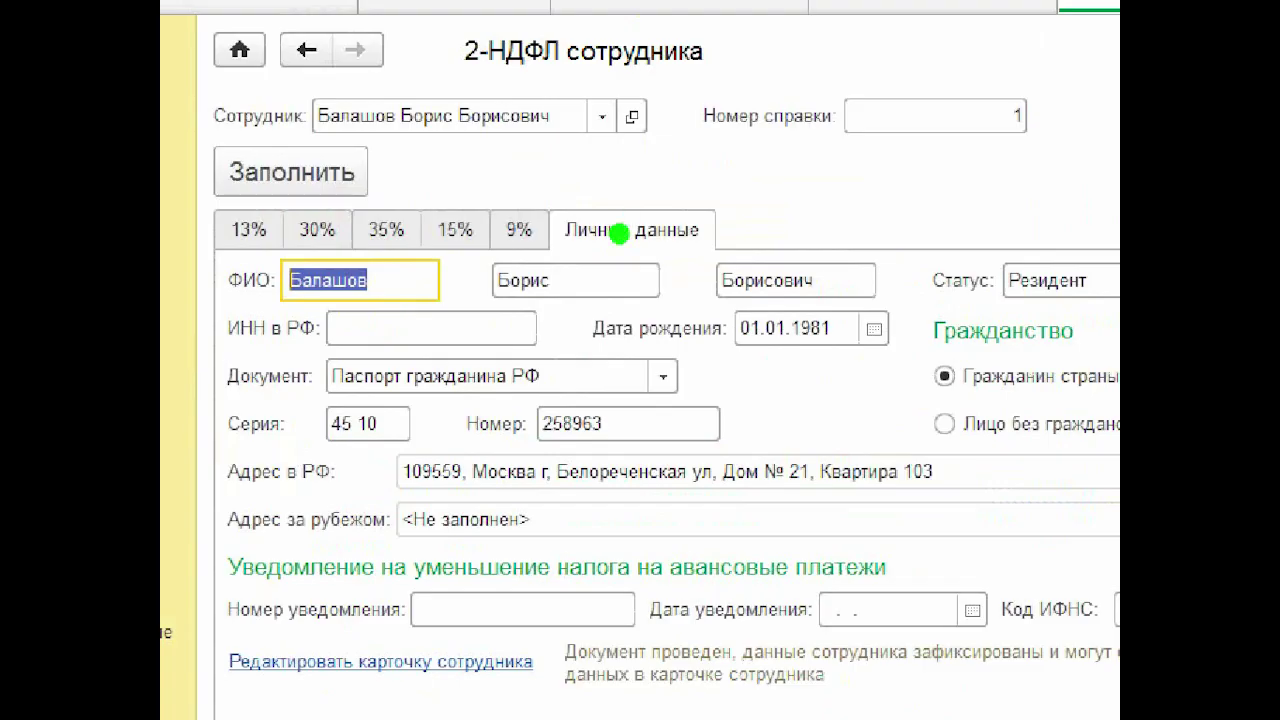
left_click_drag(610, 305, 671, 311)
left_click_drag(880, 405, 948, 374)
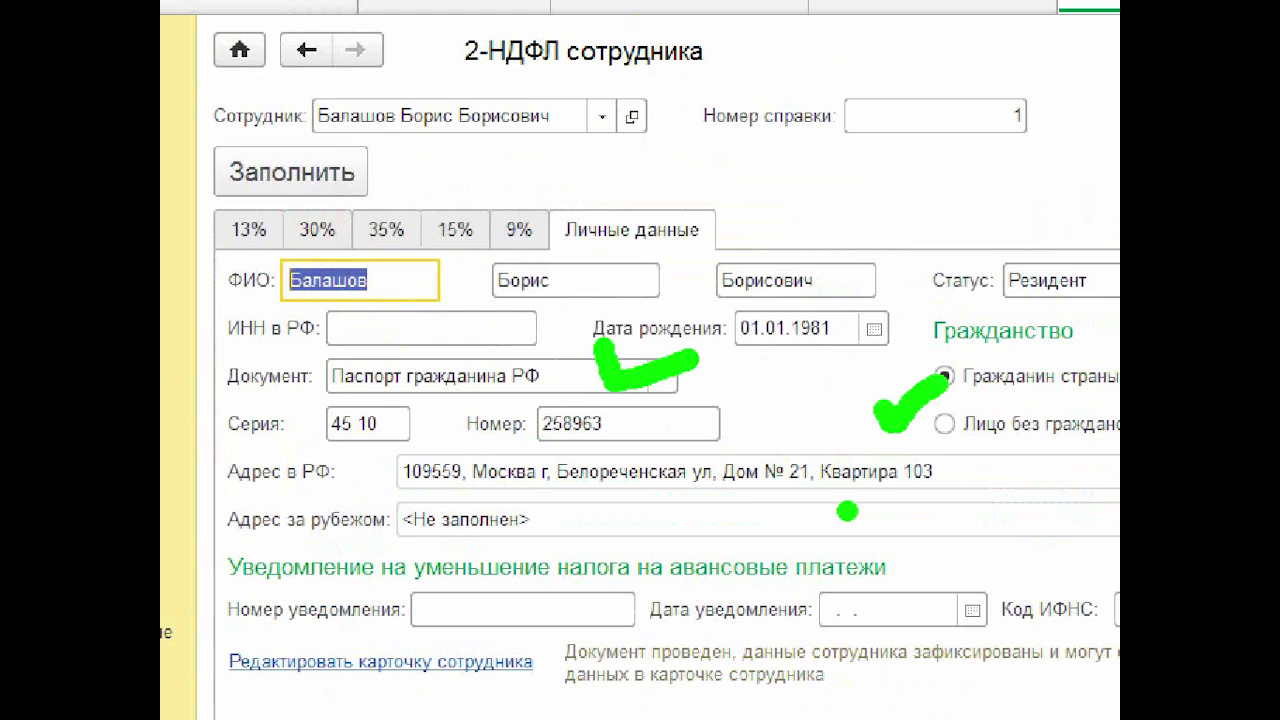
left_click_drag(615, 515, 972, 508)
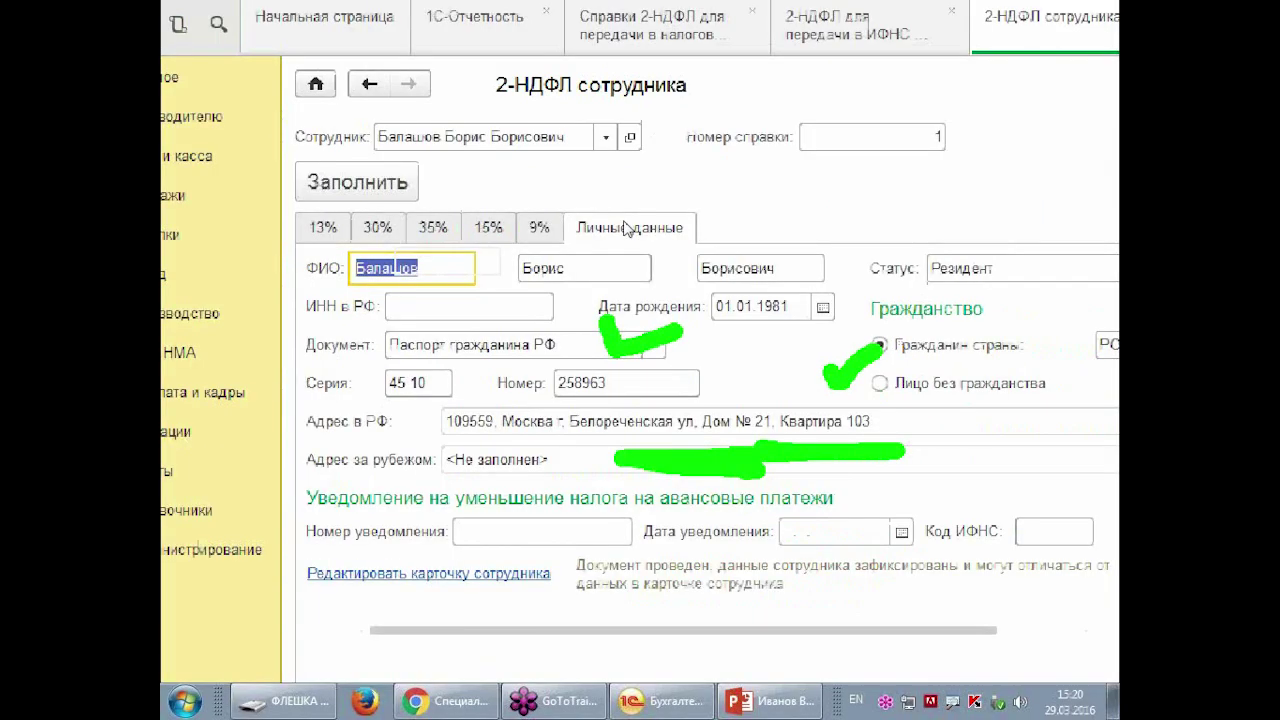
- Refill the first employee's certificate from the program's data and accept it
left_click(336, 172)
left_click(432, 190)
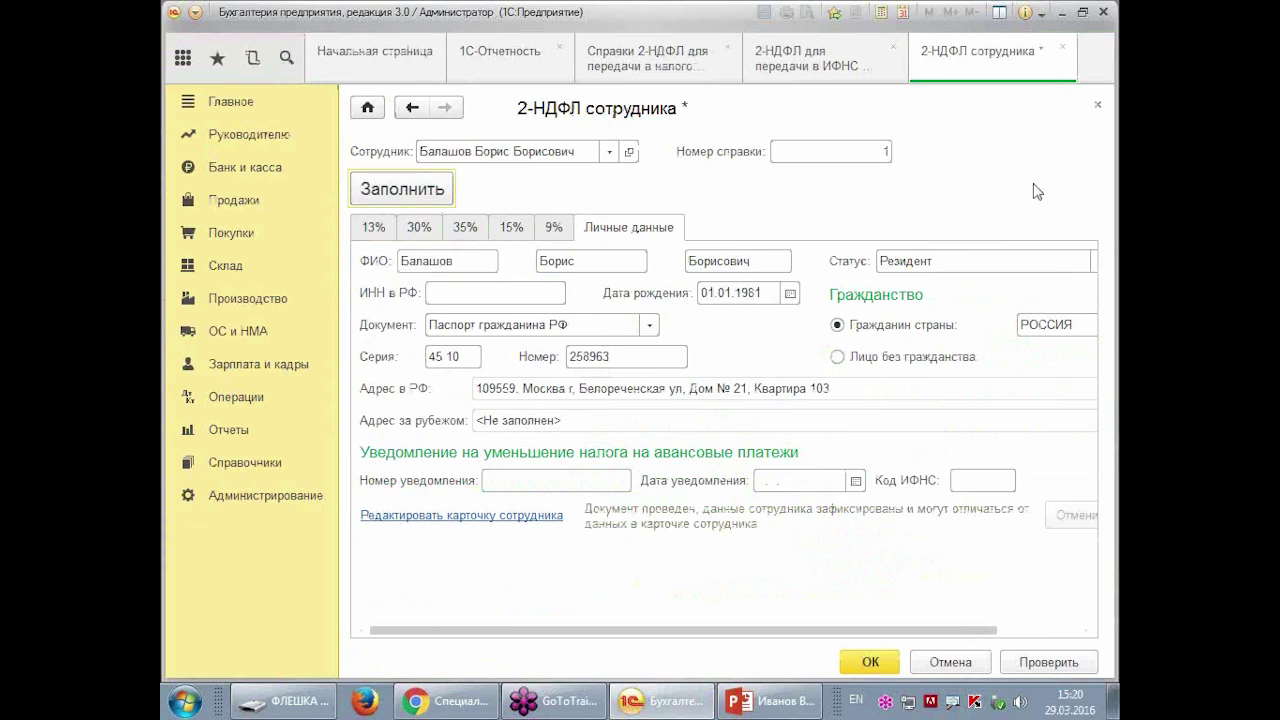
left_click(866, 661)
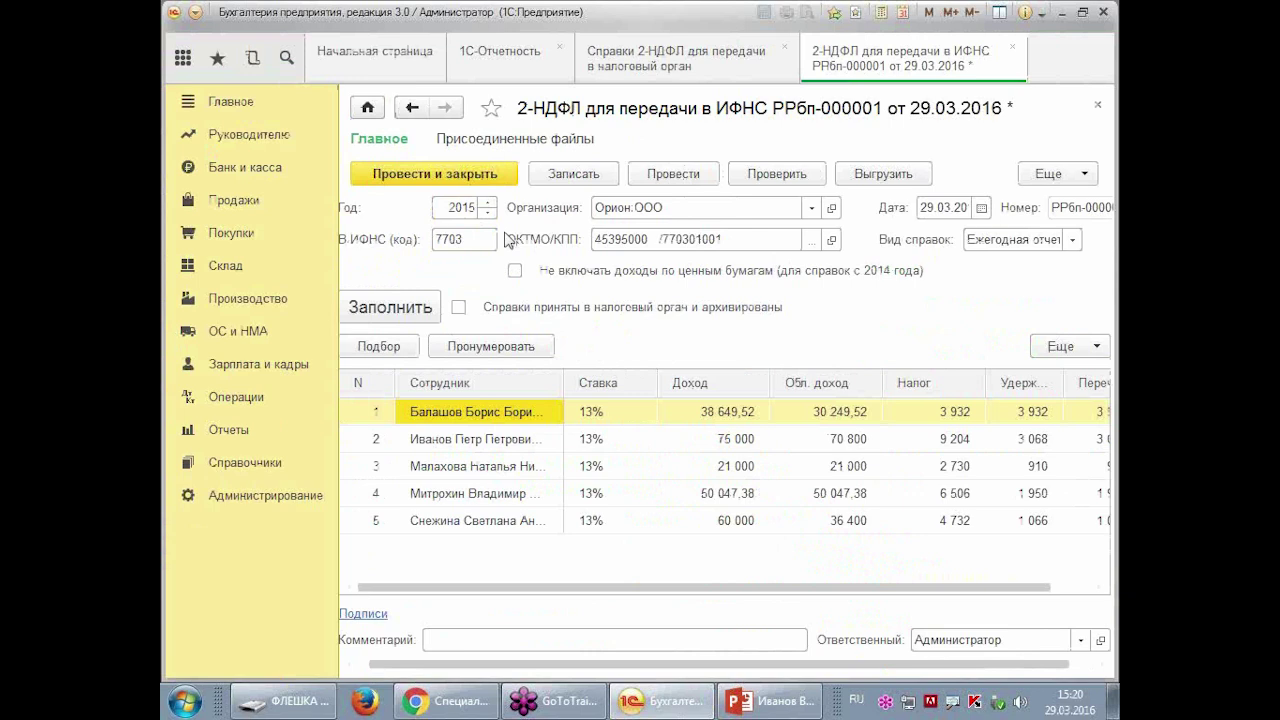
- Post the refilled 2-НДФЛ document and run its built-in check, declining the Tester check
left_click(665, 174)
left_click(795, 175)
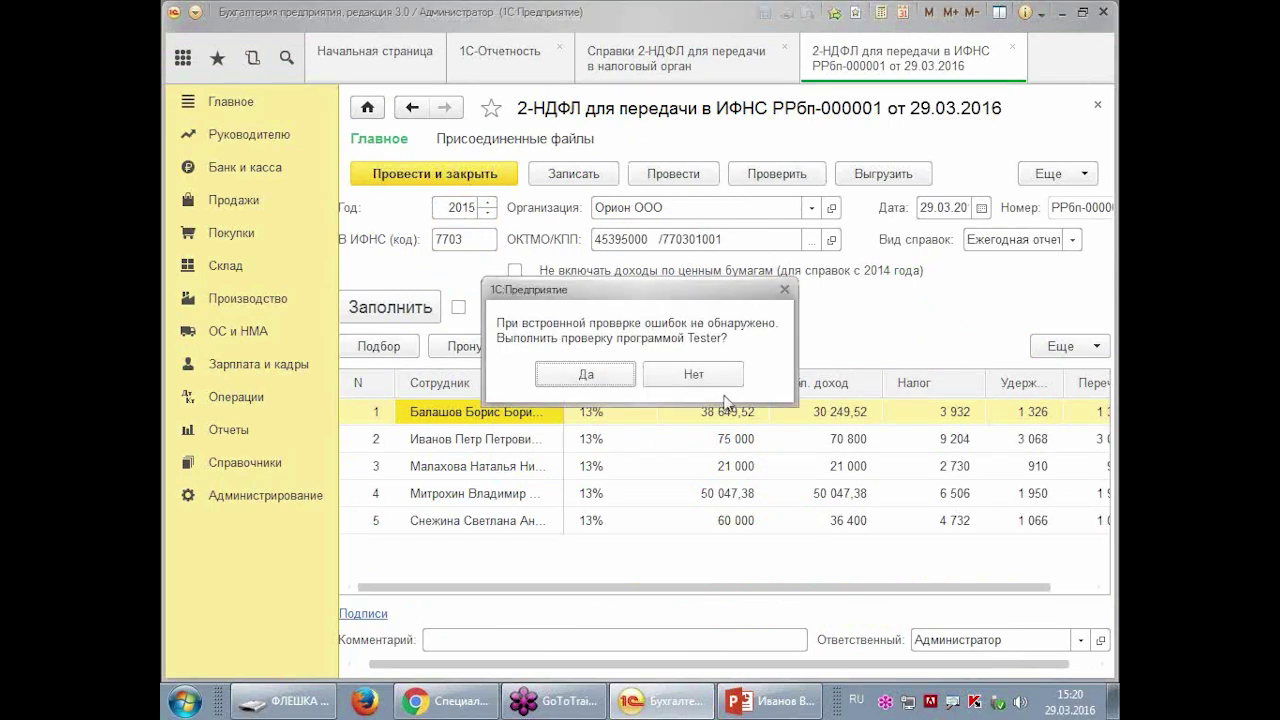
left_click(726, 385)
- Export the 2-НДФЛ certificates as an XML file to the Документы library, and close the document and its list
left_click(883, 178)
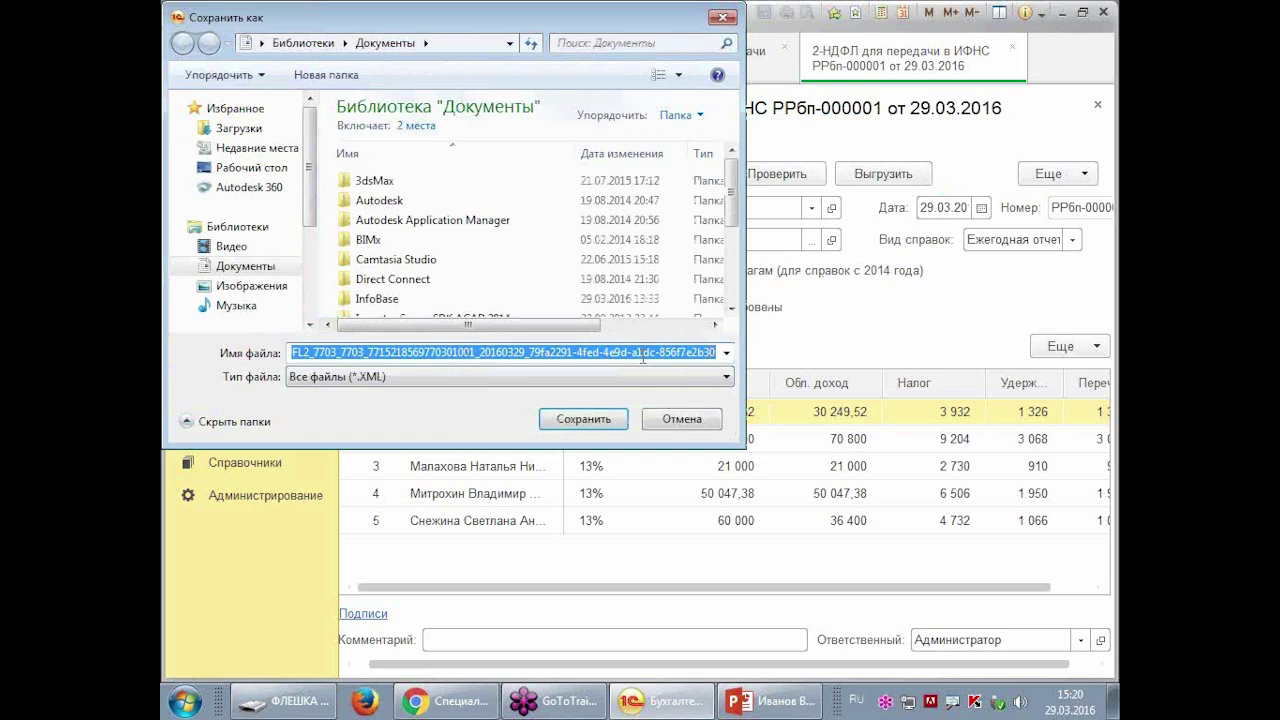
left_click(604, 428)
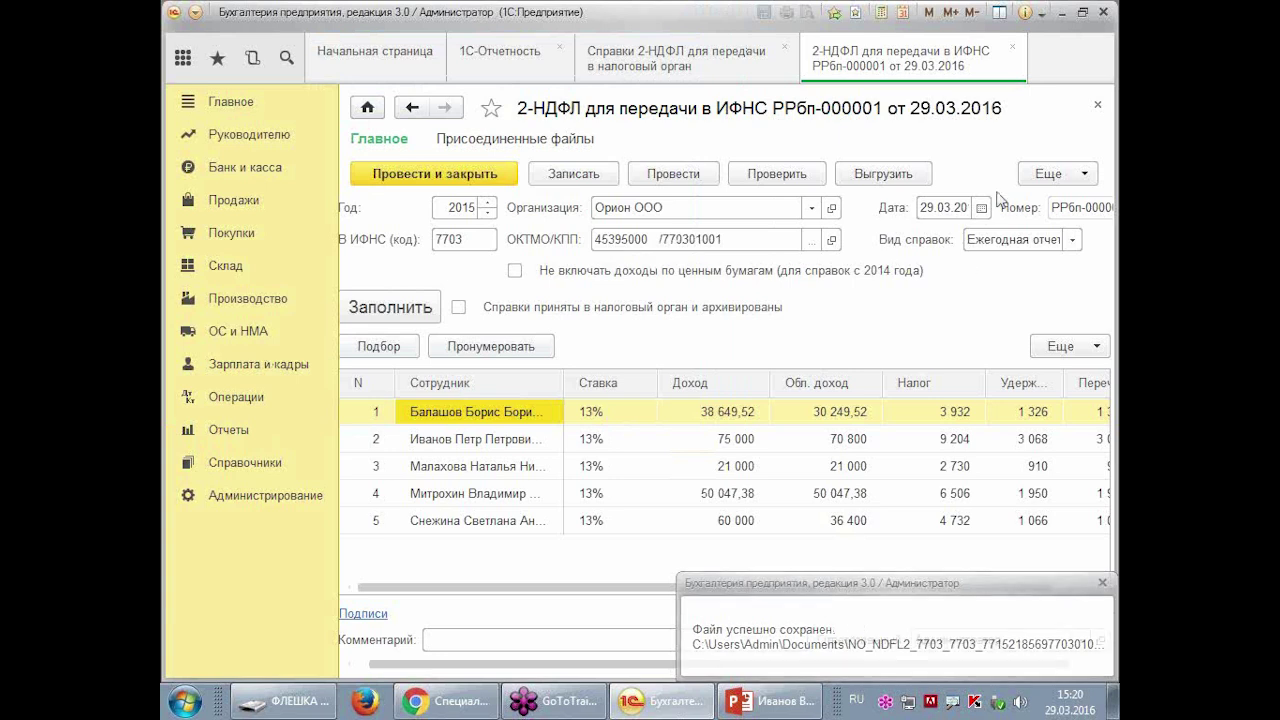
left_click(1042, 178)
mouse_move(1043, 345)
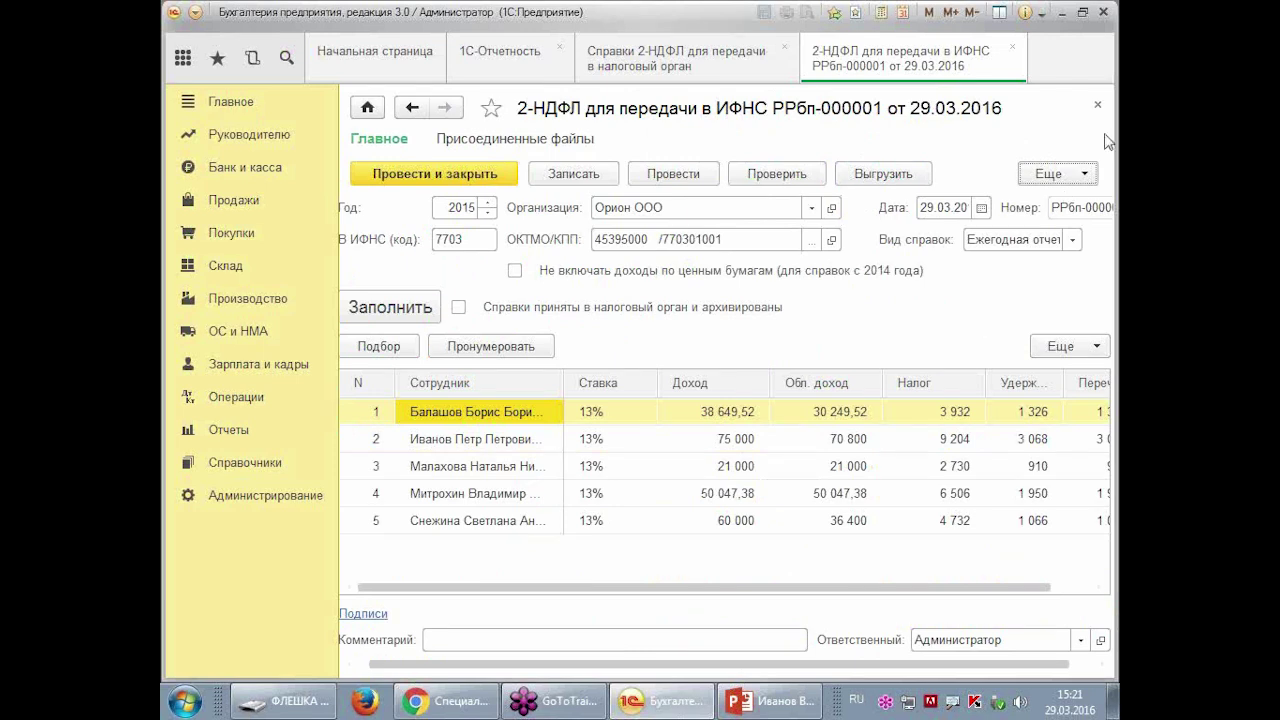
left_click(1097, 104)
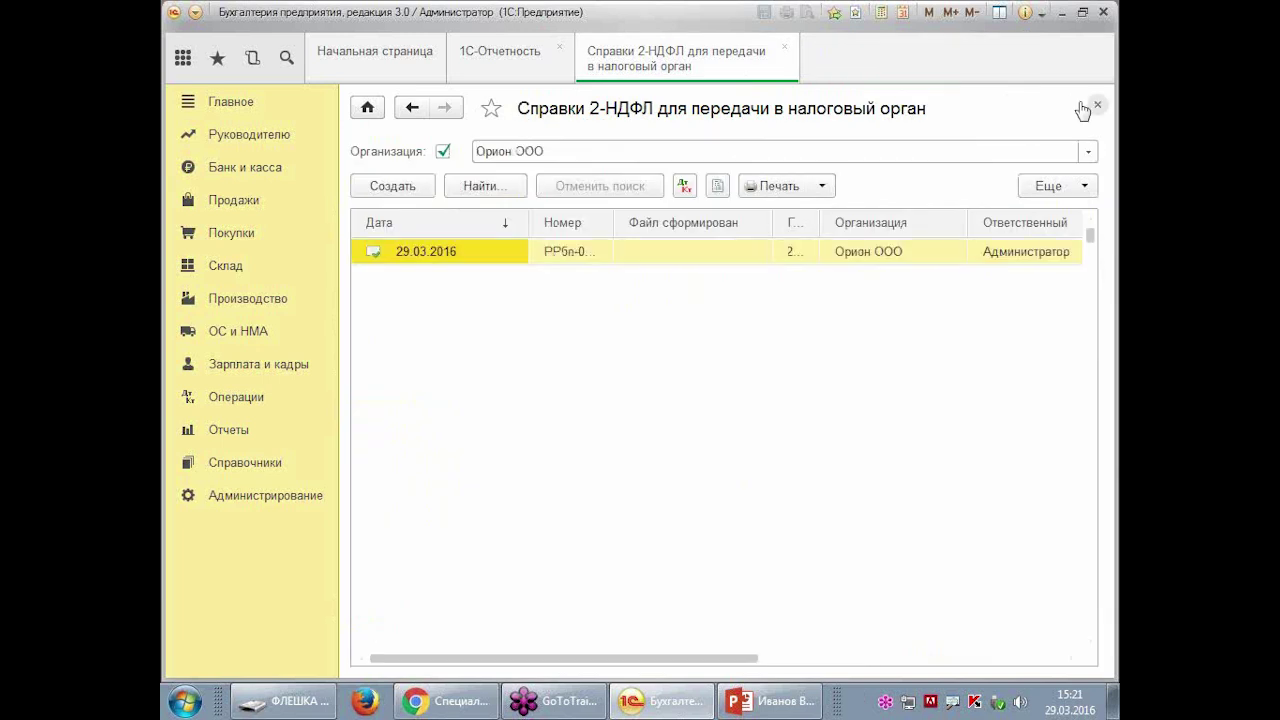
left_click(1095, 105)
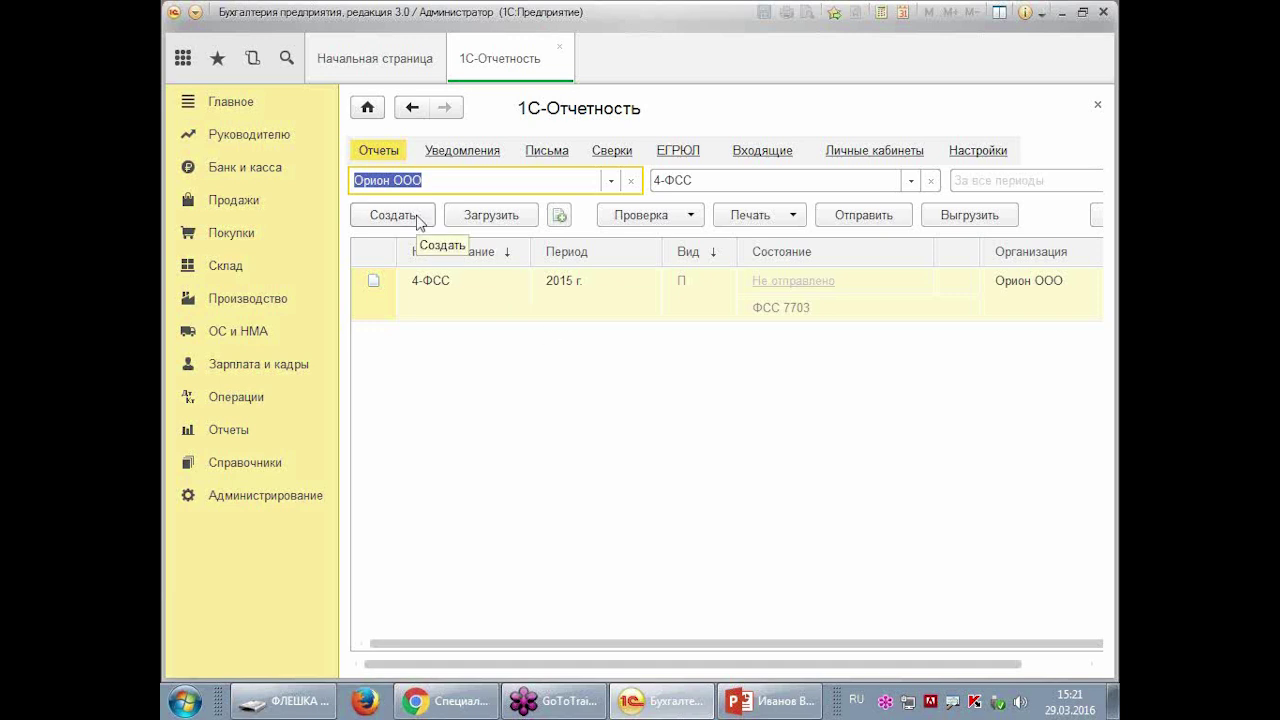
- Look through the available reports and the creation form for a new 4-ФСС, closing both without creating a report
left_click(229, 430)
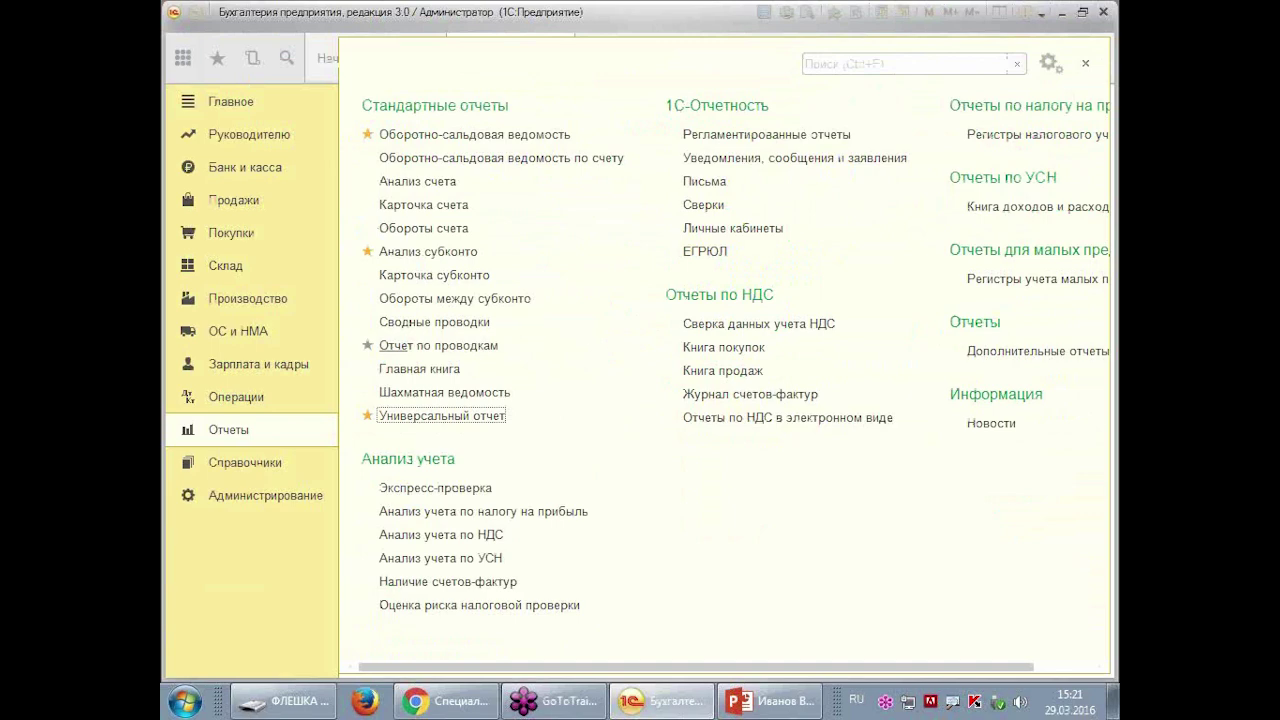
left_click(1085, 63)
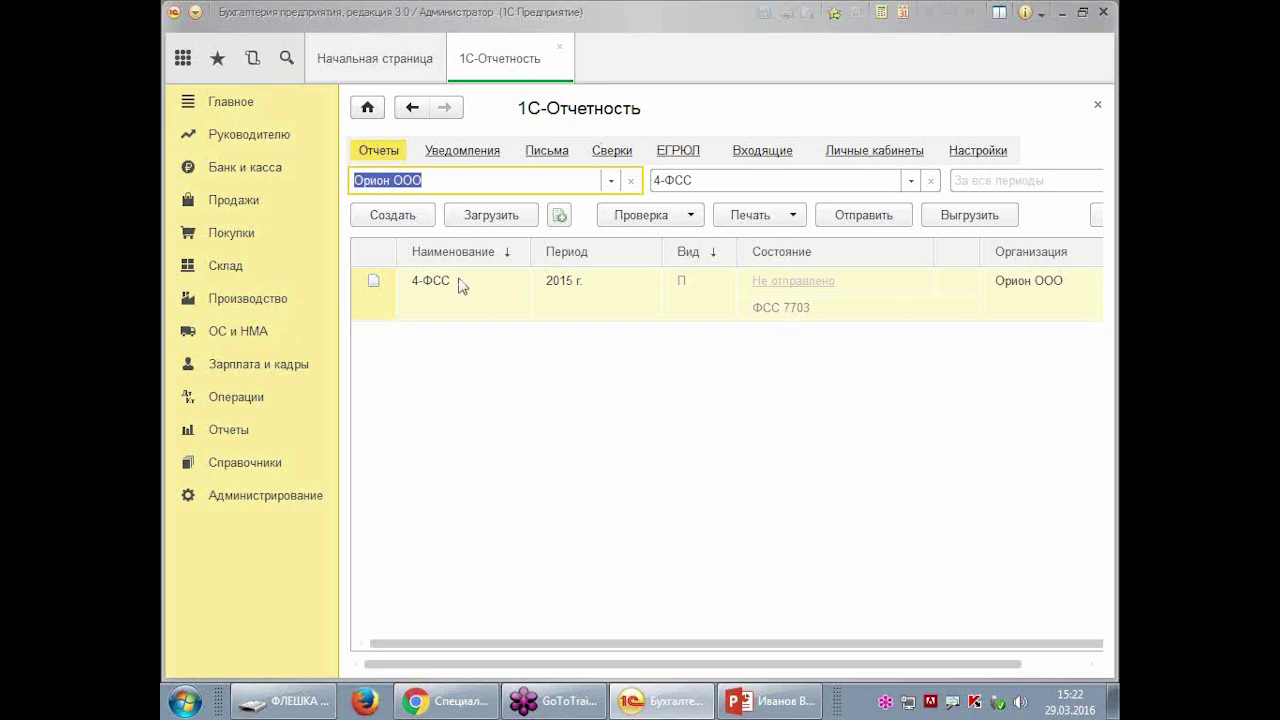
left_click(394, 215)
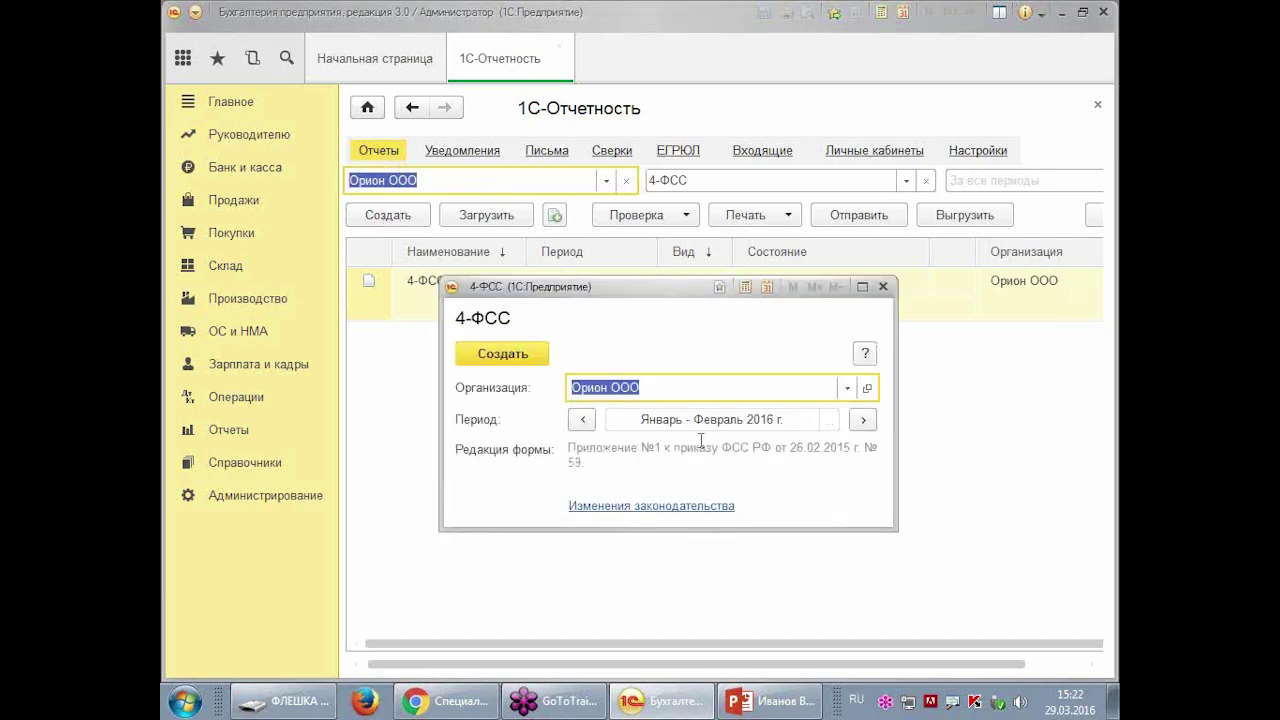
left_click(882, 287)
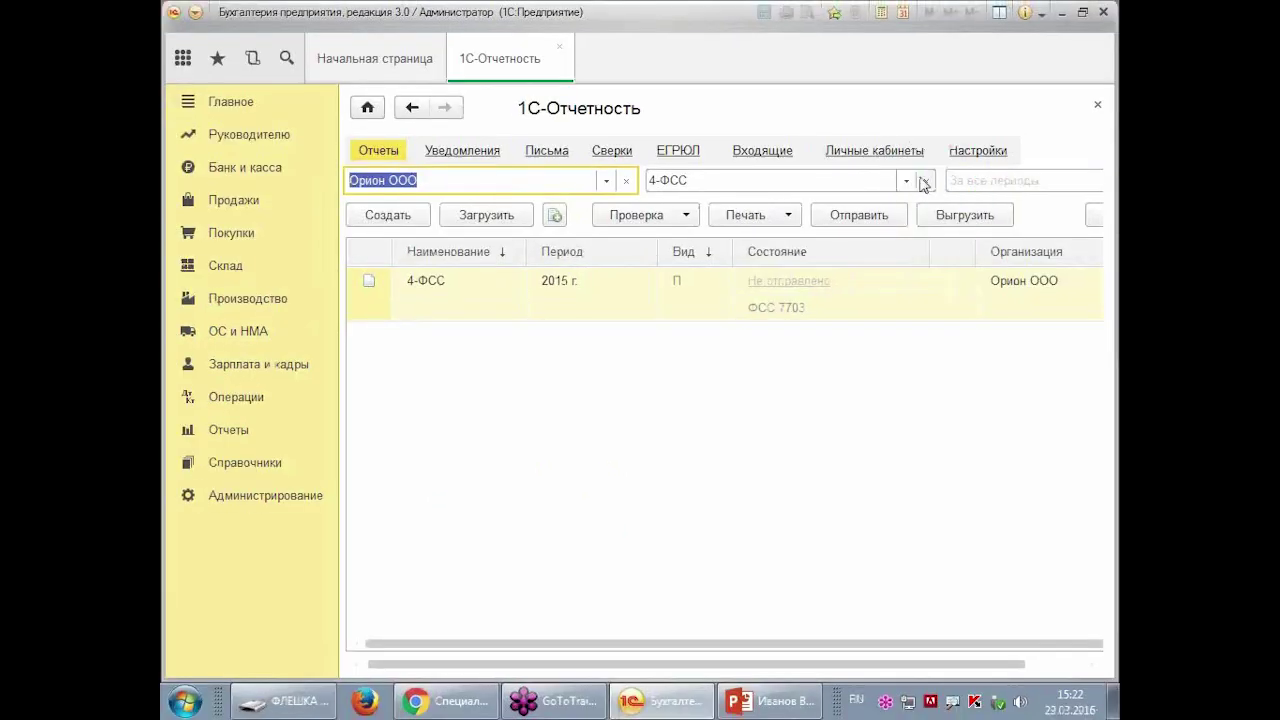
- Clear the report type filter and start a new «Бухгалтерская отчетность (с 2011 года)» report from the accounting reports category
left_click(928, 181)
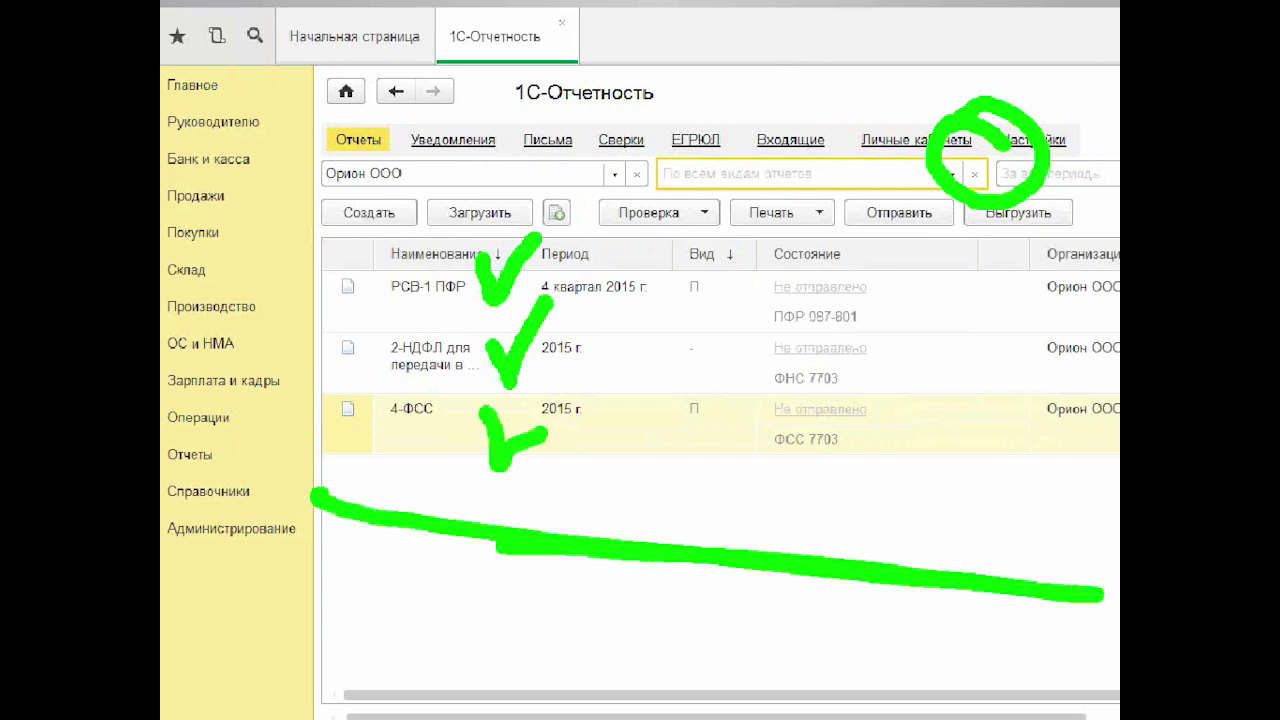
left_click(369, 216)
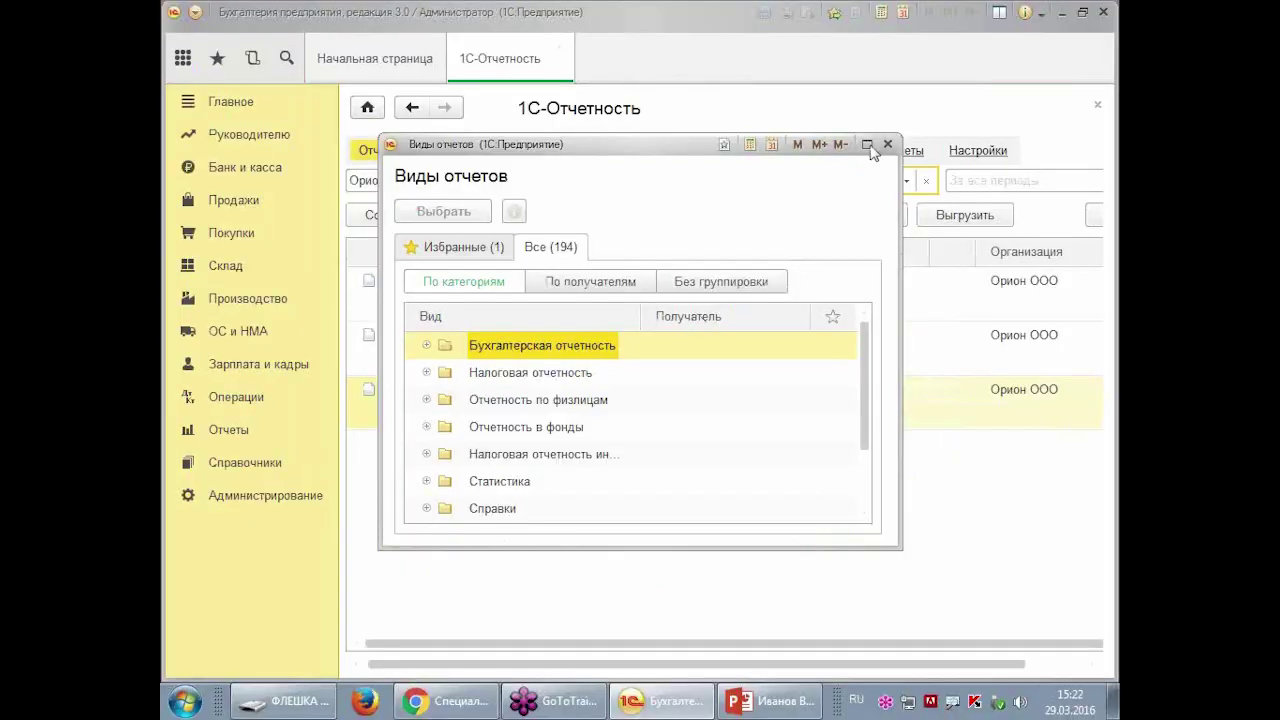
left_click(868, 145)
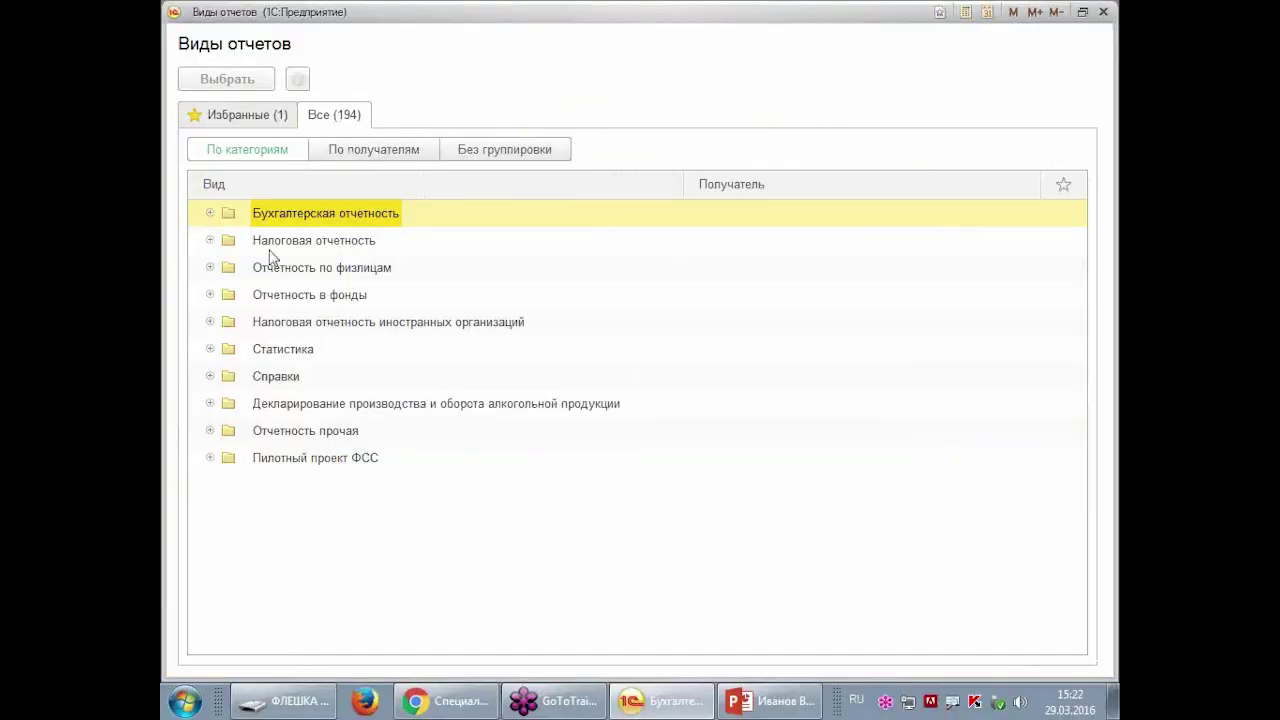
left_click(210, 214)
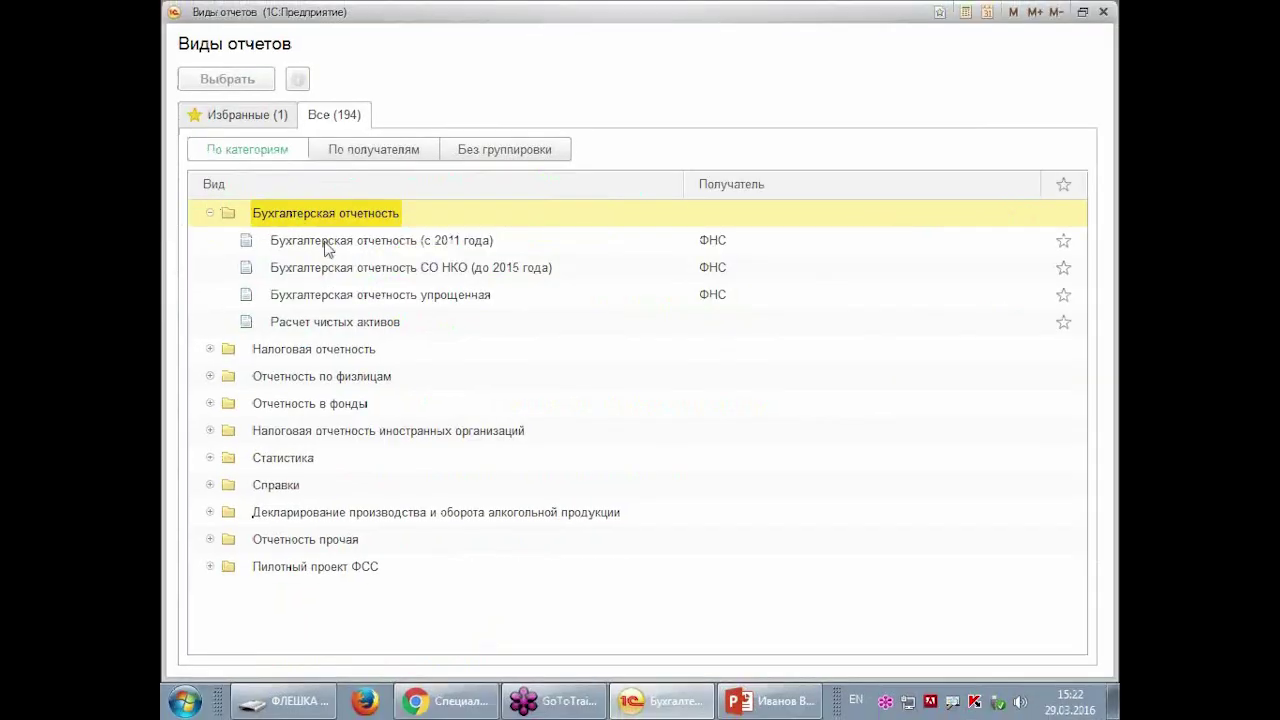
left_click(511, 282)
double_click(336, 241)
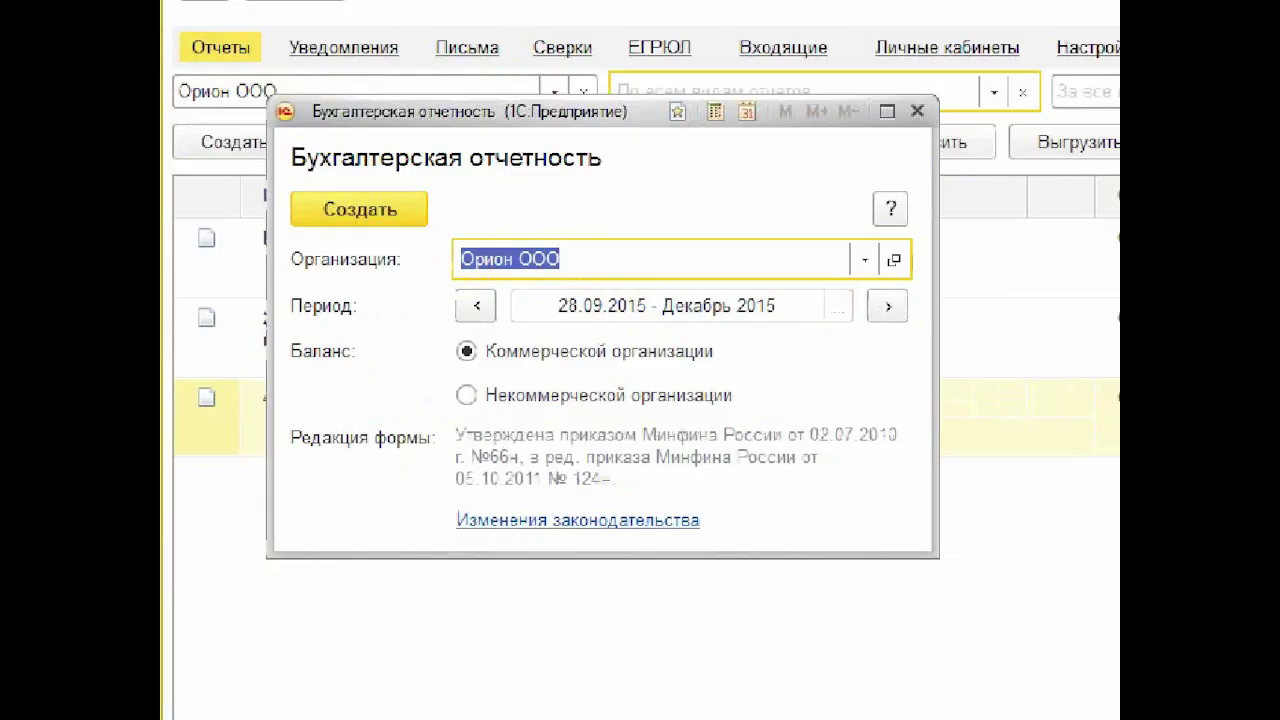
- Create the accounting report for Орион ООО for 28.09.2015 - Декабрь 2015 with the balance sheet of a commercial organization
mouse_move(555, 354)
left_mouse_down()
mouse_move(557, 328)
mouse_move(700, 346)
left_mouse_up()
left_click_drag(669, 50, 572, 160)
left_click(646, 261)
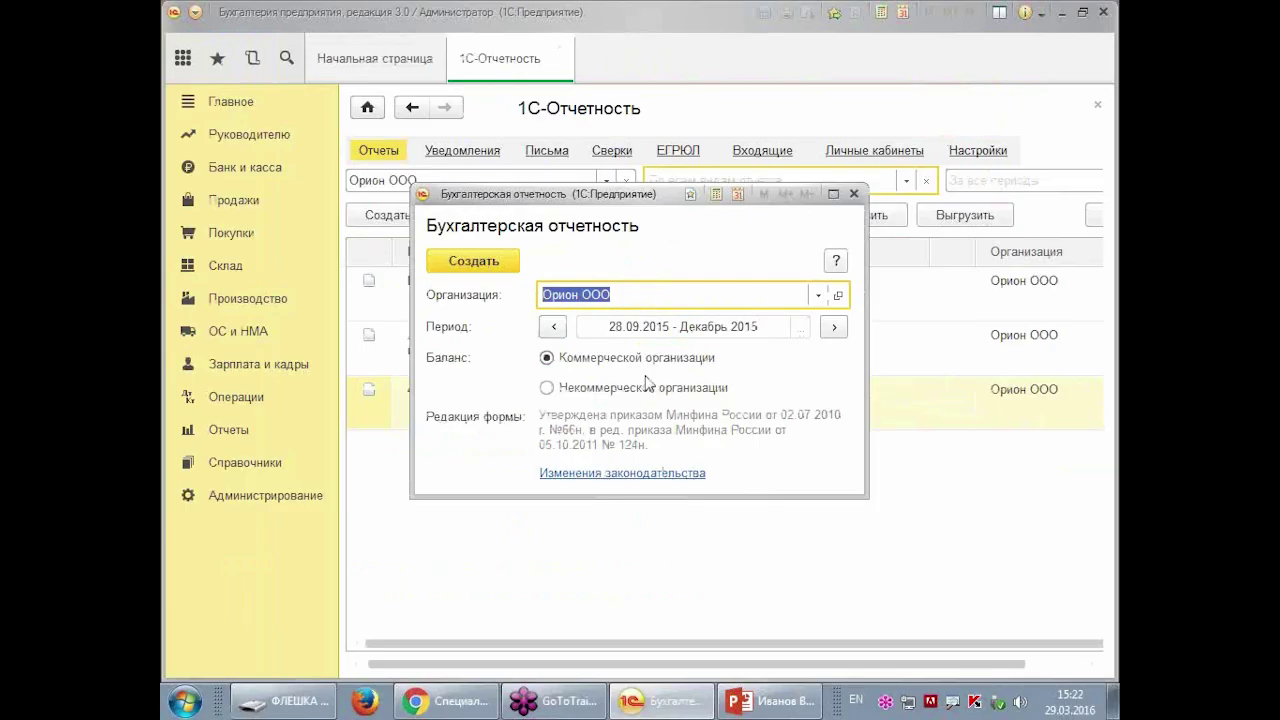
left_click(484, 261)
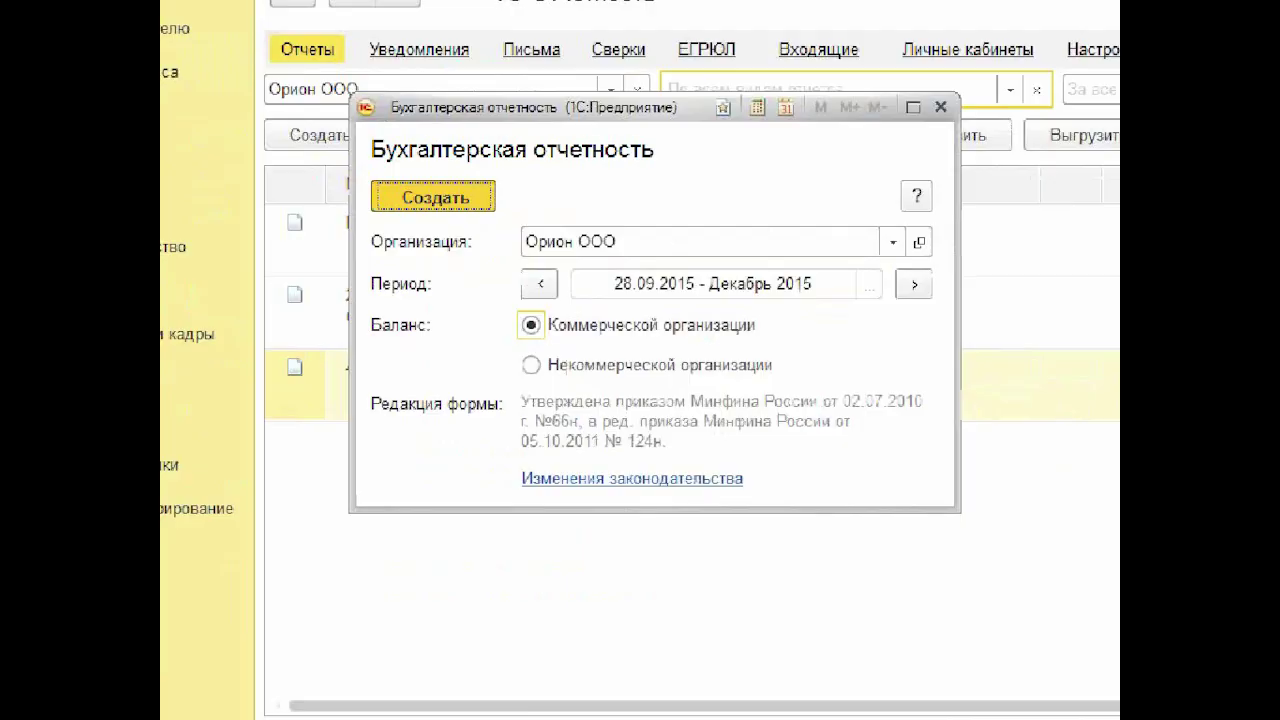
mouse_move(480, 373)
left_mouse_down()
mouse_move(512, 429)
mouse_move(955, 350)
mouse_move(952, 332)
left_mouse_up()
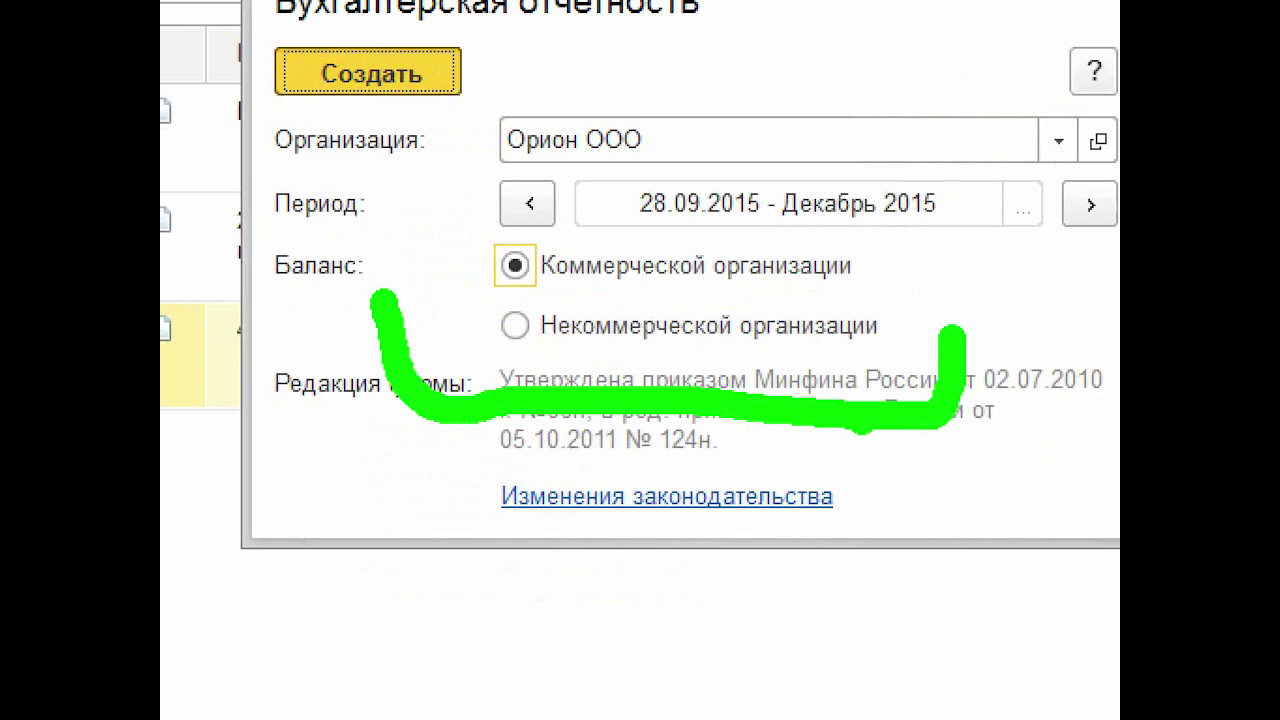
left_click(368, 72)
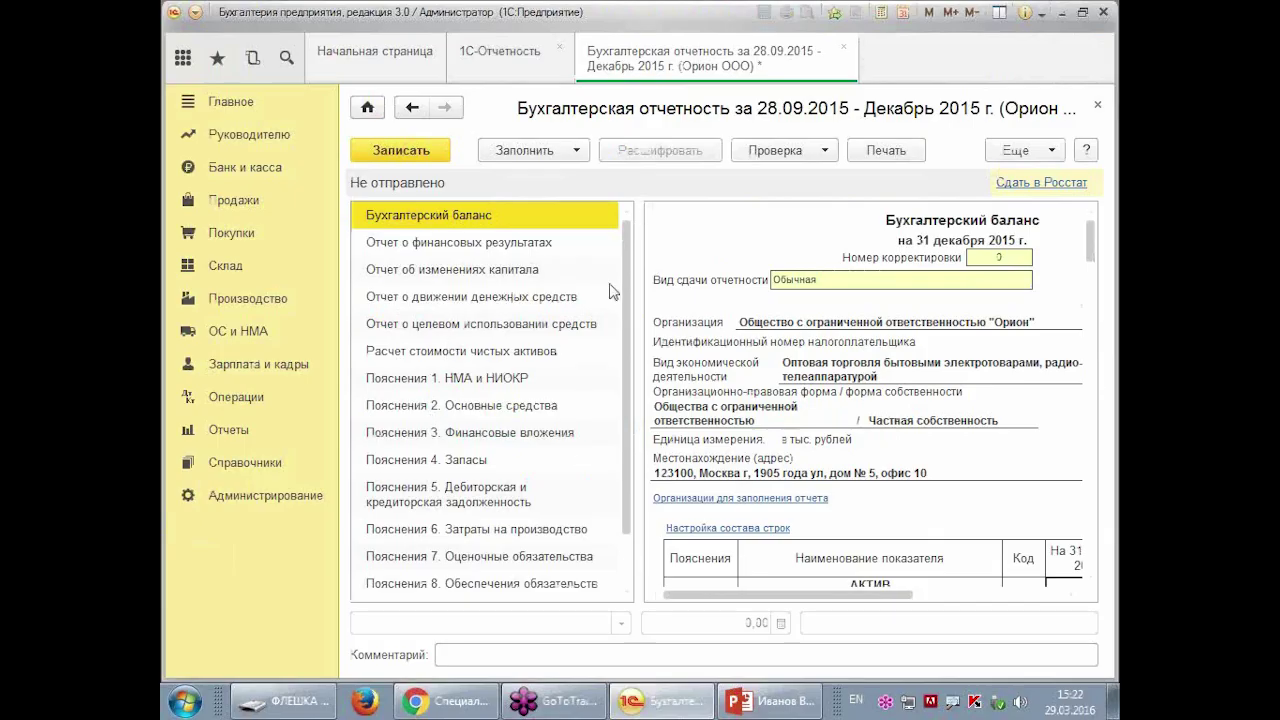
- Narrow the list of report sections and automatically fill all reports in the accounting set
left_click_drag(638, 281, 565, 281)
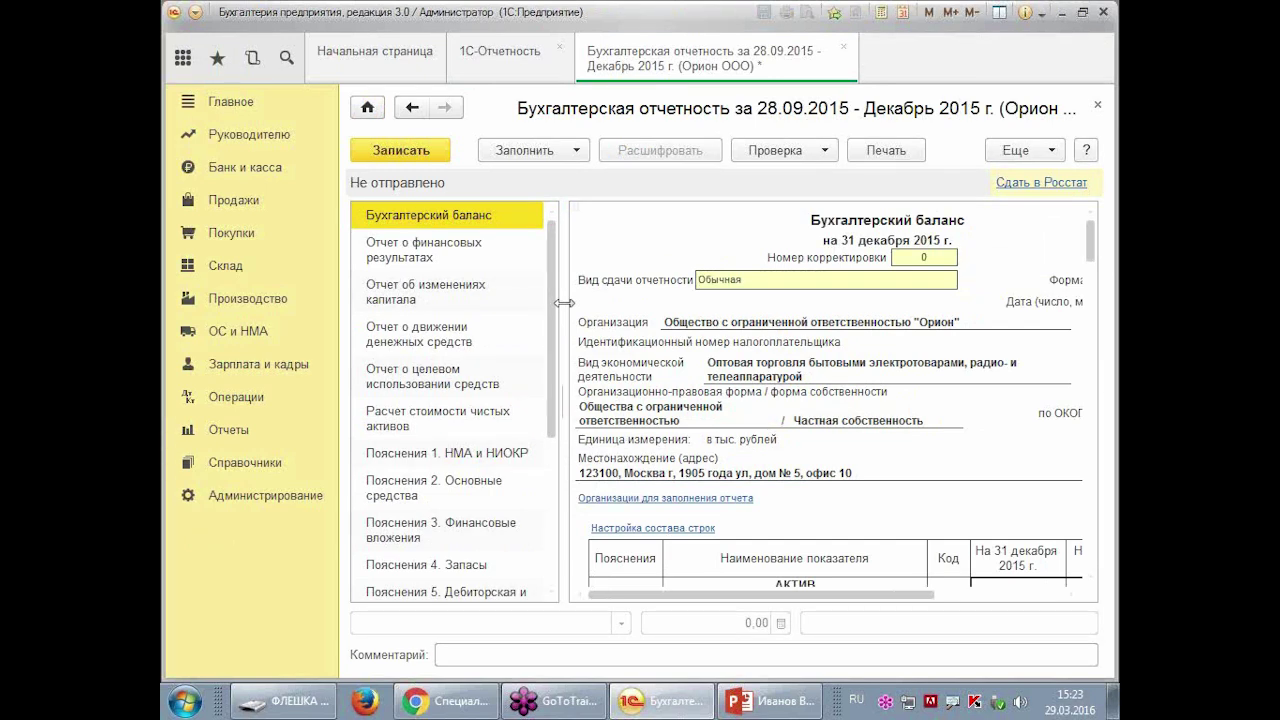
left_click(527, 150)
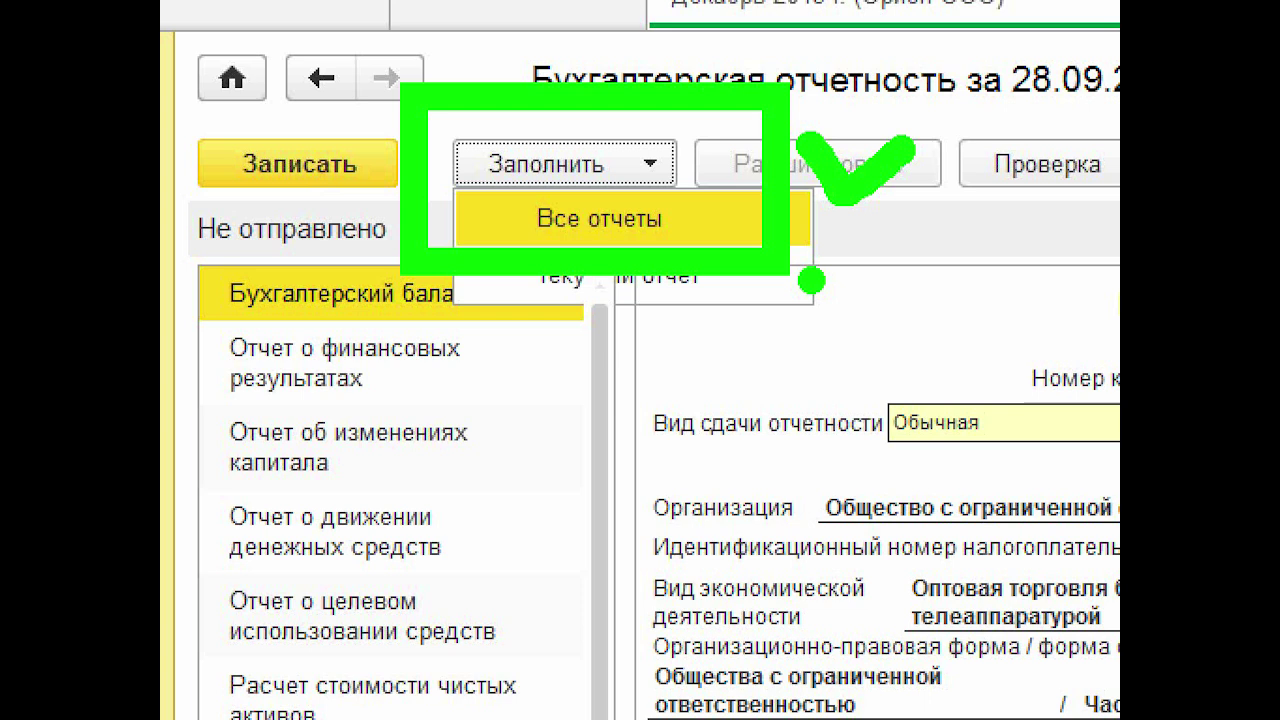
mouse_move(298, 295)
left_mouse_down()
mouse_move(300, 480)
mouse_move(362, 470)
left_mouse_up()
mouse_move(395, 600)
left_mouse_down()
mouse_move(378, 420)
mouse_move(505, 345)
left_mouse_up()
left_click_drag(600, 365, 605, 610)
left_click_drag(520, 410, 505, 420)
left_click(495, 430)
left_click_drag(655, 500, 705, 555)
left_click_drag(612, 312, 594, 476)
mouse_move(660, 495)
left_mouse_down()
mouse_move(666, 514)
mouse_move(740, 522)
mouse_move(636, 548)
left_mouse_up()
mouse_move(566, 452)
left_mouse_down()
mouse_move(490, 425)
mouse_move(528, 448)
left_mouse_up()
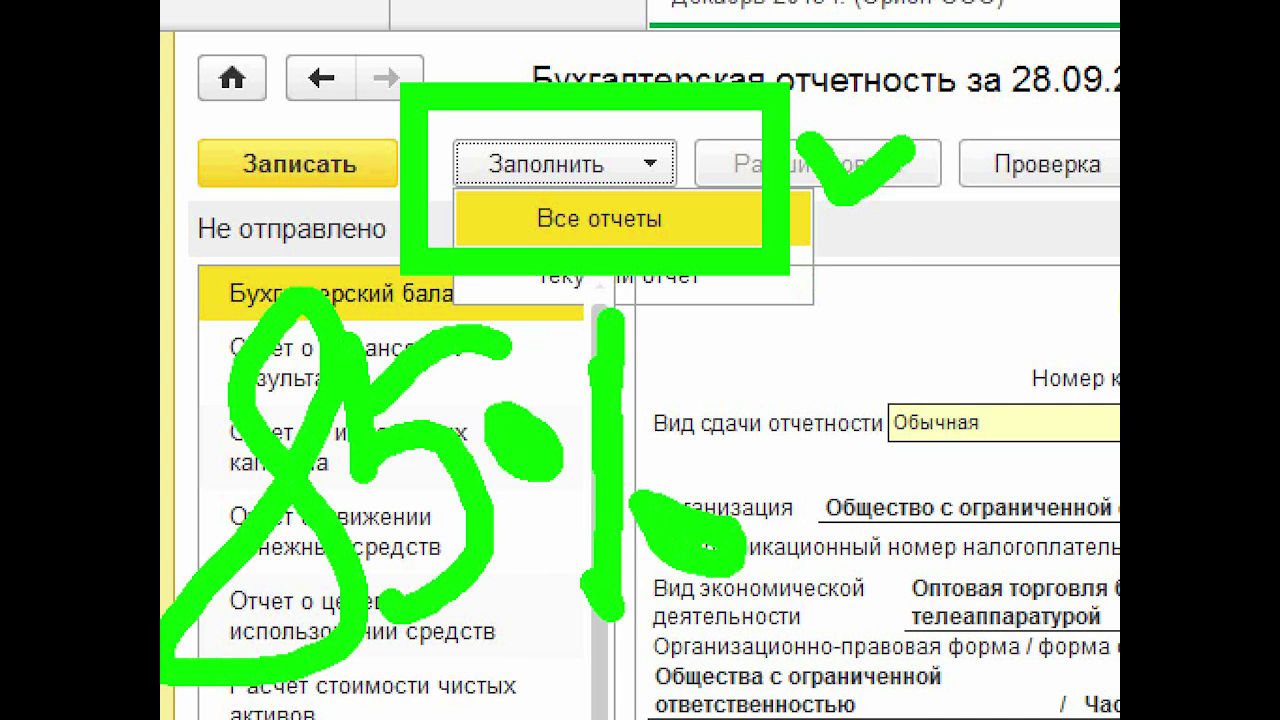
mouse_move(645, 518)
left_mouse_down()
mouse_move(636, 545)
mouse_move(720, 510)
mouse_move(670, 495)
left_mouse_up()
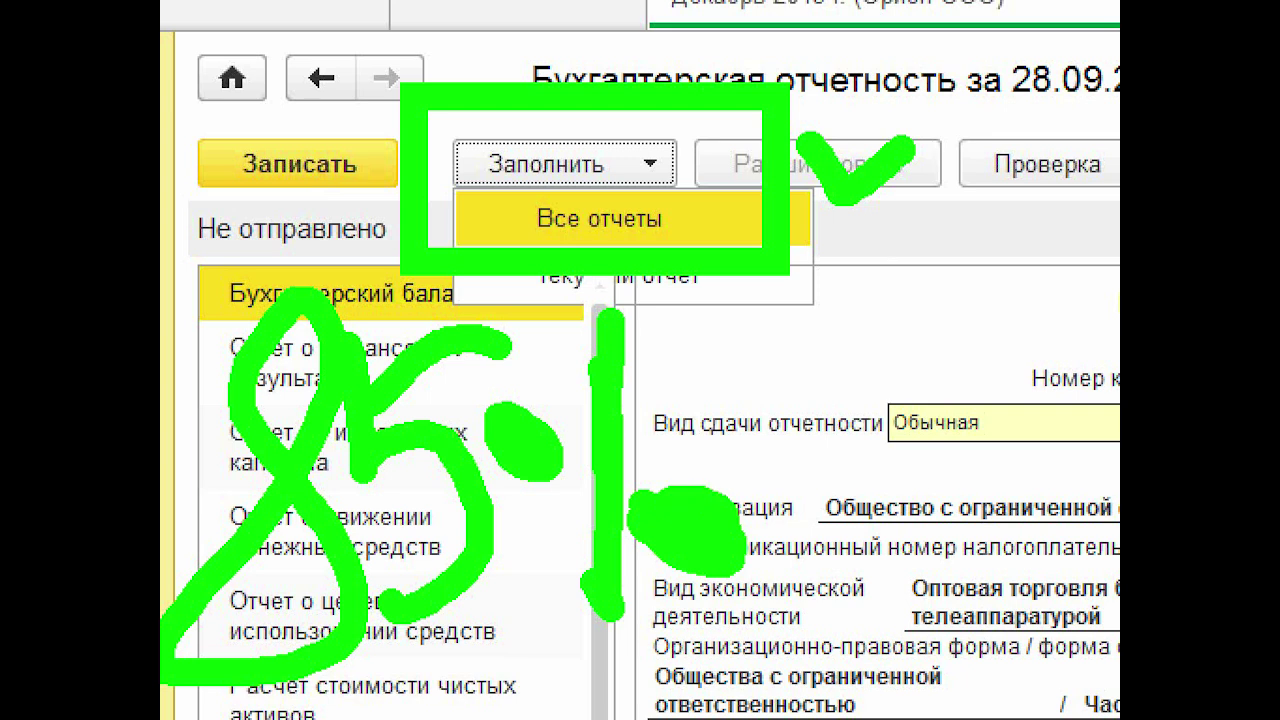
mouse_move(510, 350)
left_mouse_down()
mouse_move(380, 360)
mouse_move(378, 428)
left_mouse_up()
left_click_drag(512, 345, 484, 312)
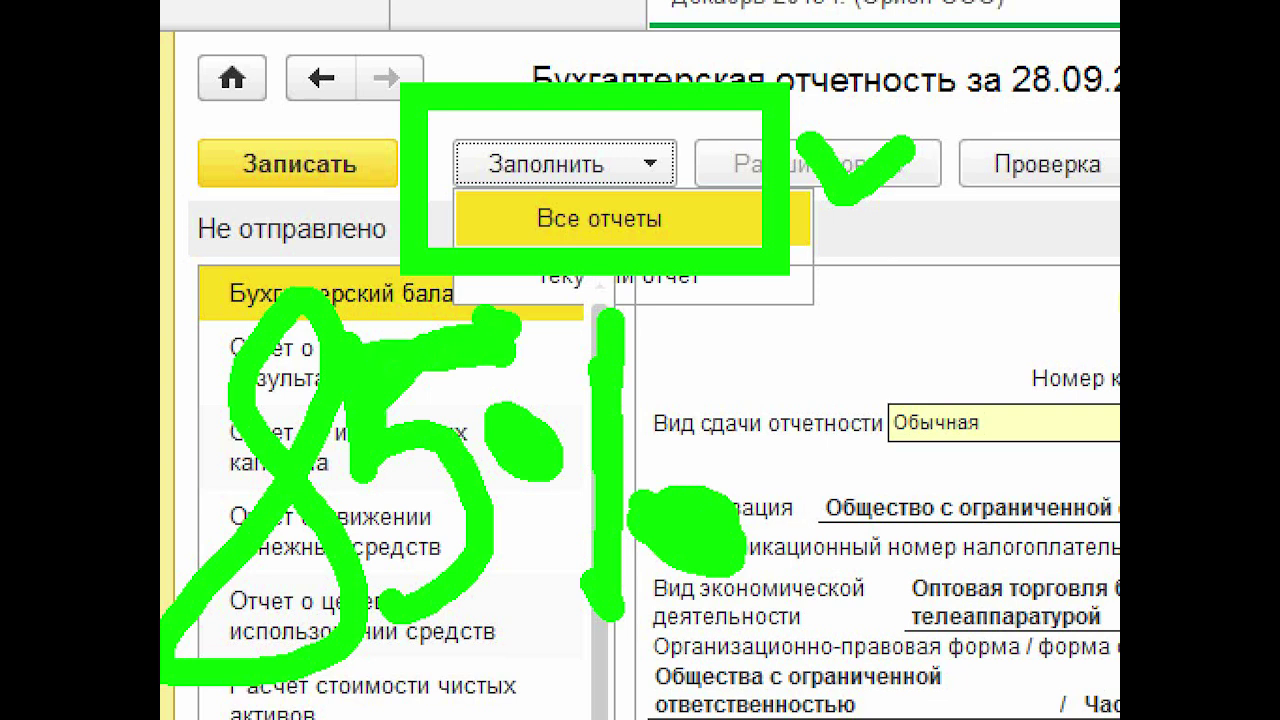
left_click_drag(376, 336, 430, 333)
mouse_move(350, 466)
left_mouse_down()
mouse_move(385, 480)
mouse_move(430, 462)
mouse_move(452, 492)
mouse_move(400, 590)
left_mouse_up()
mouse_move(495, 585)
left_mouse_down()
mouse_move(500, 465)
mouse_move(377, 503)
left_mouse_up()
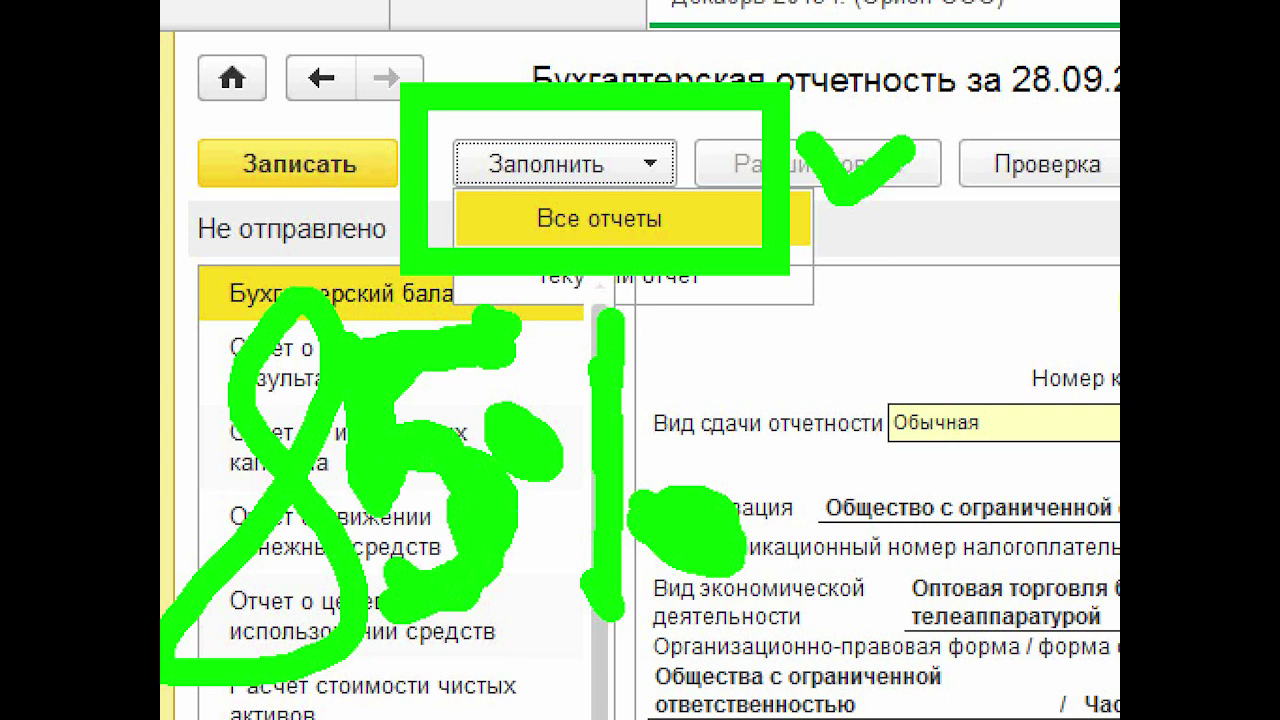
left_click_drag(595, 300, 625, 680)
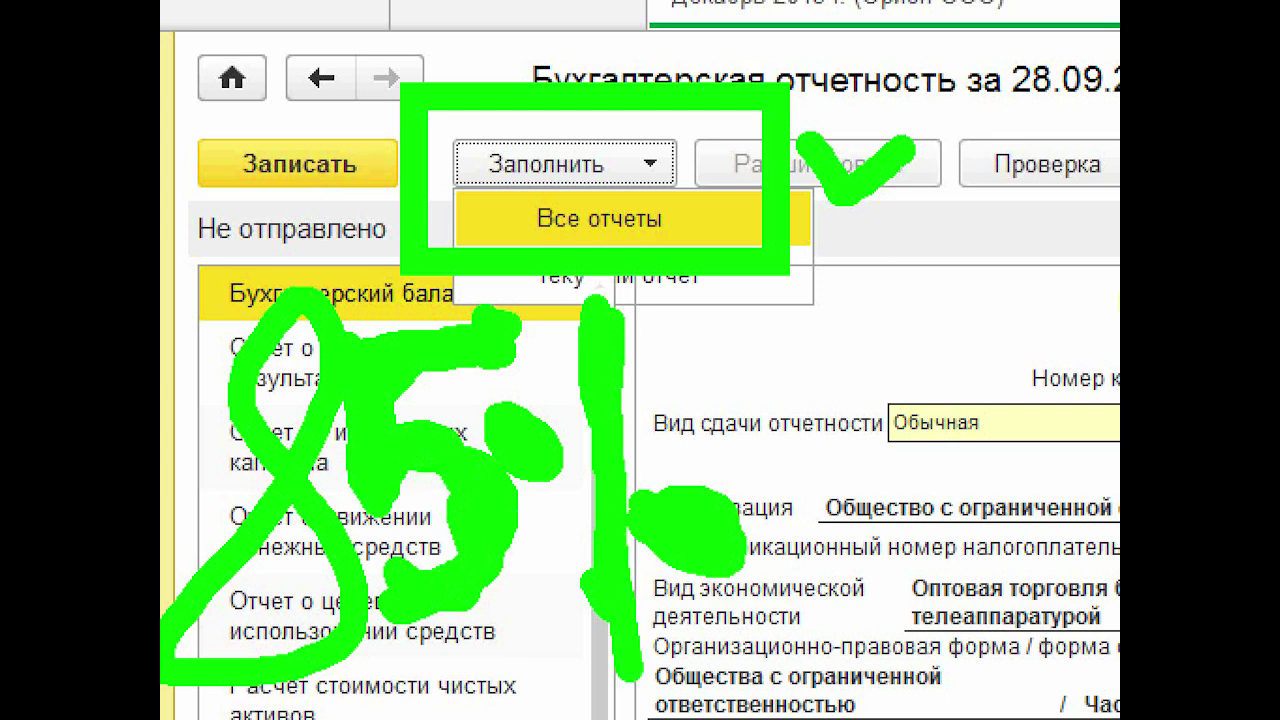
left_click_drag(580, 500, 620, 690)
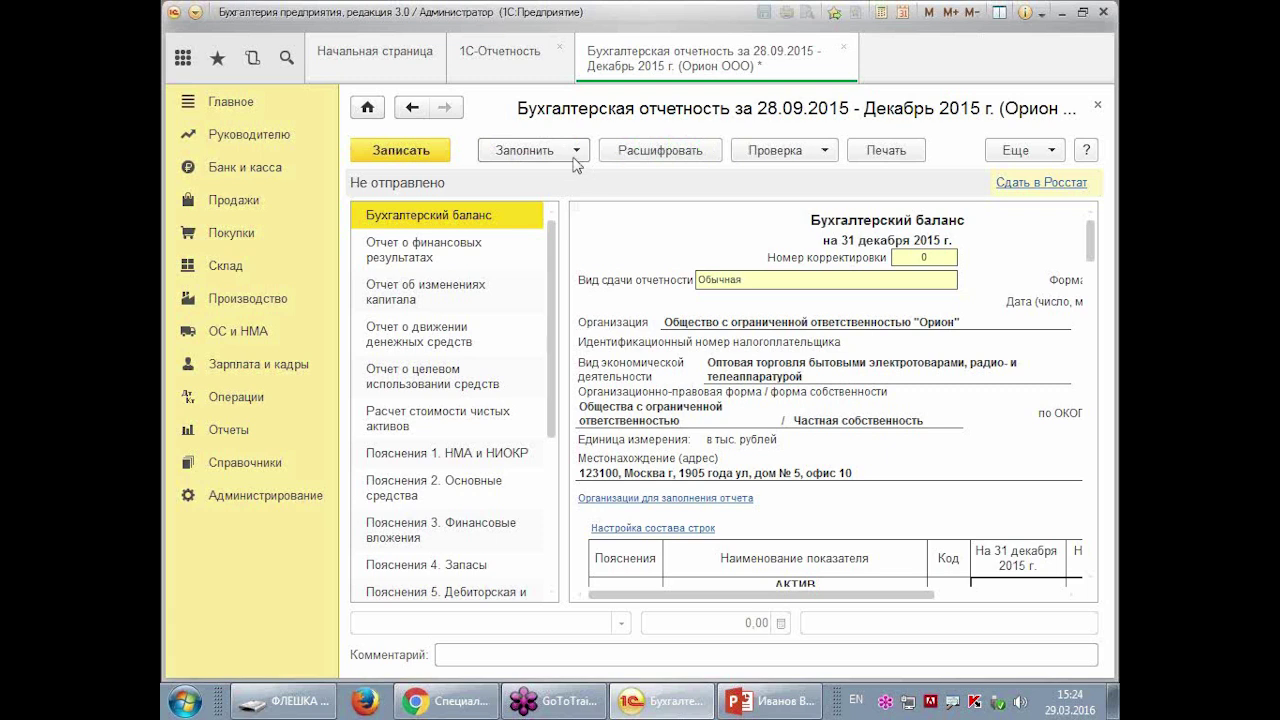
- Save the filled accounting report and narrow the section list further to widen the balance sheet area
left_click(646, 168)
left_click(618, 176)
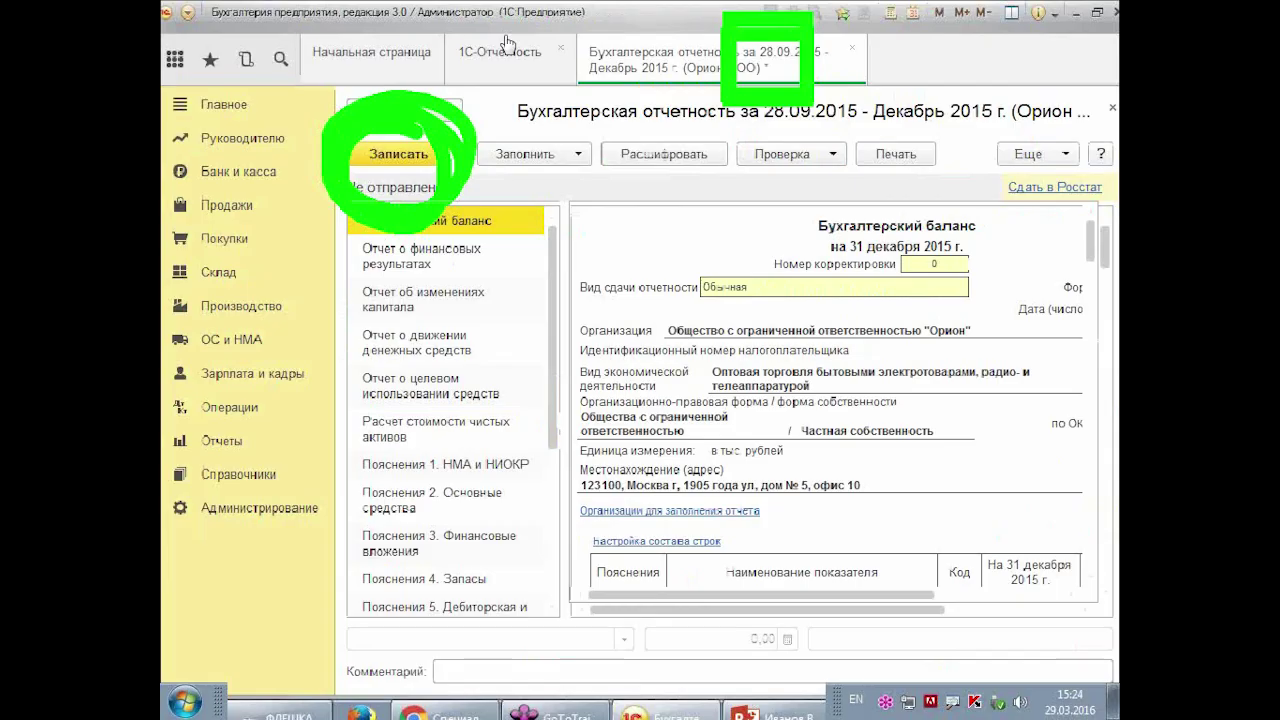
left_click(297, 301)
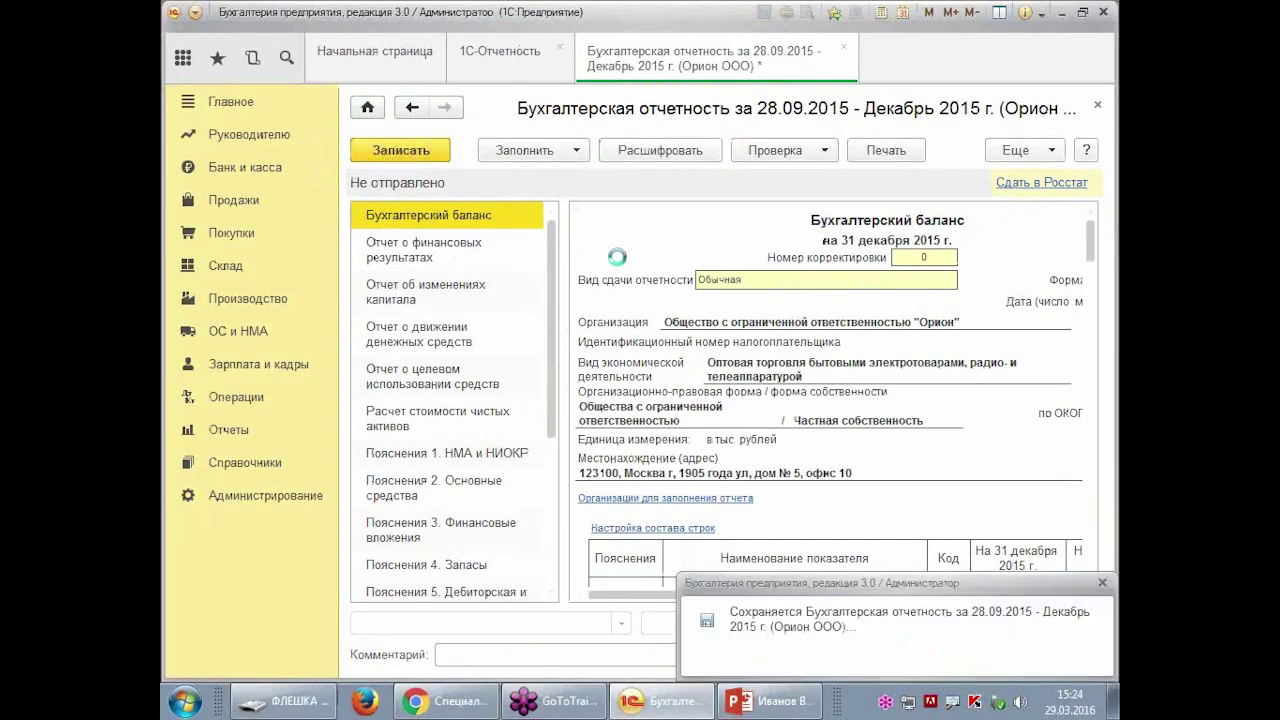
left_click_drag(563, 255, 465, 258)
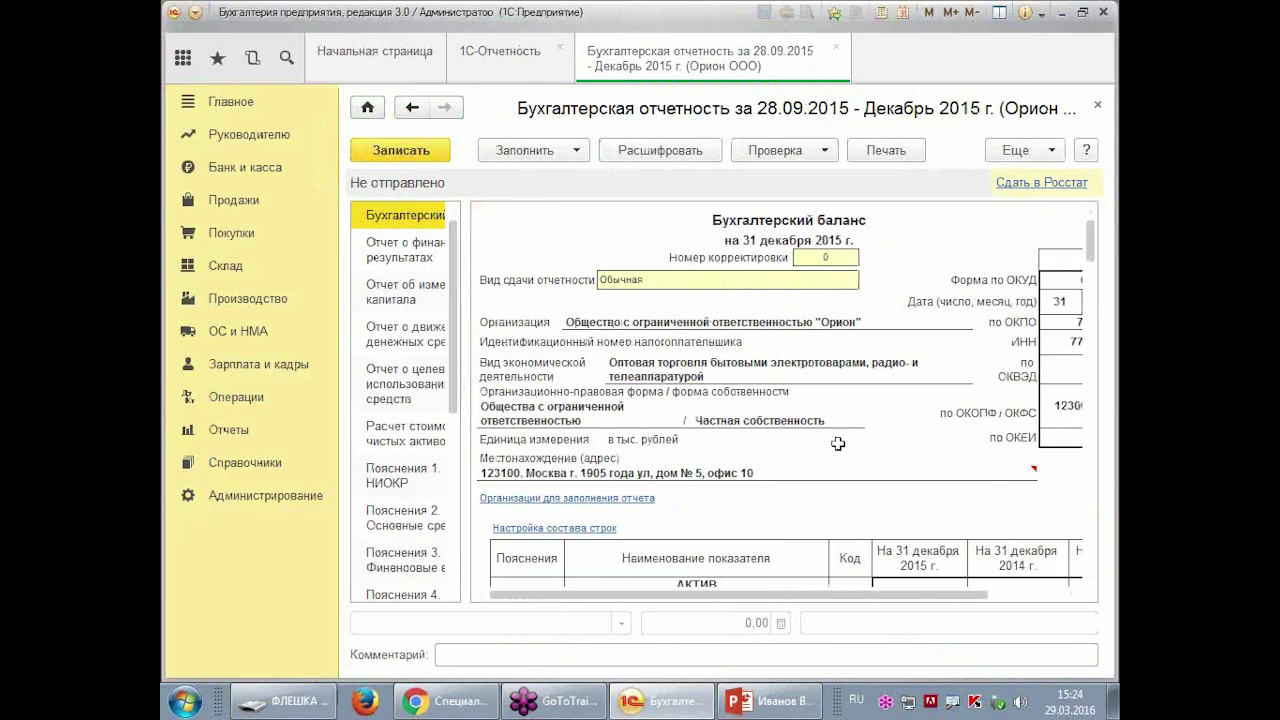
- Set the report to display amounts in roubles with 2 decimal places and save the report settings
left_click(918, 434)
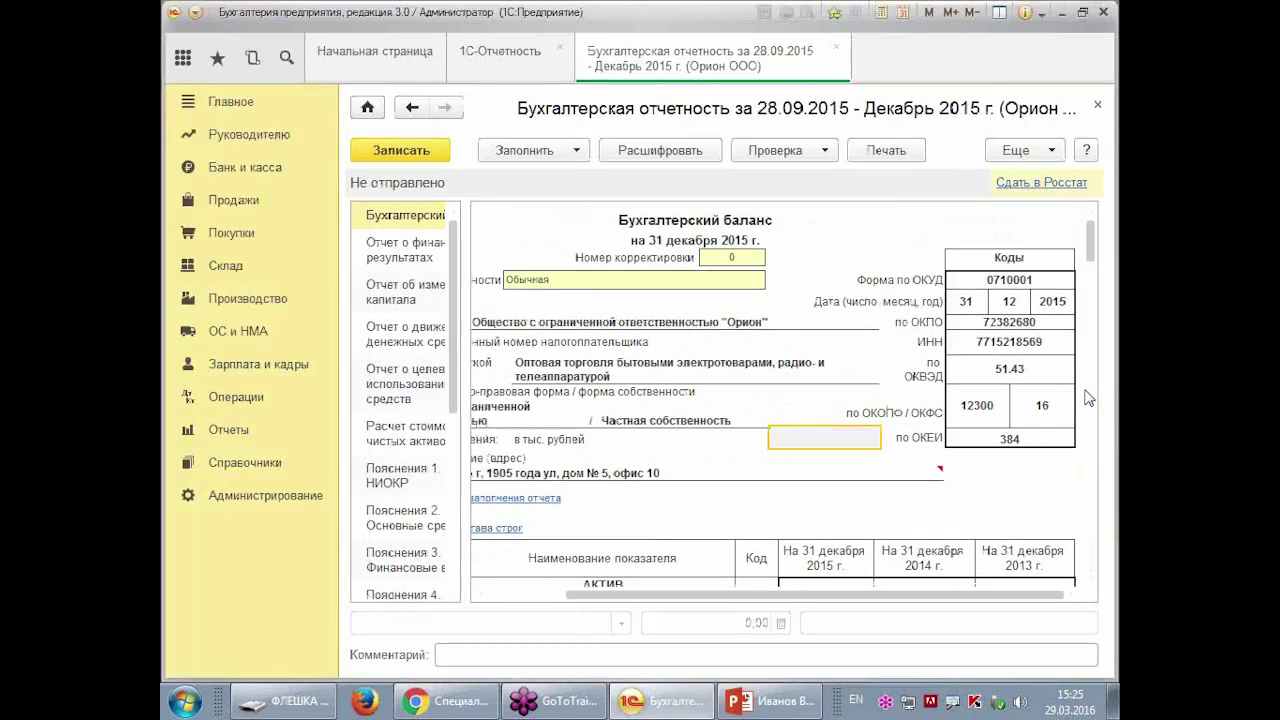
left_click(966, 483)
scroll(966, 483, "down", 5)
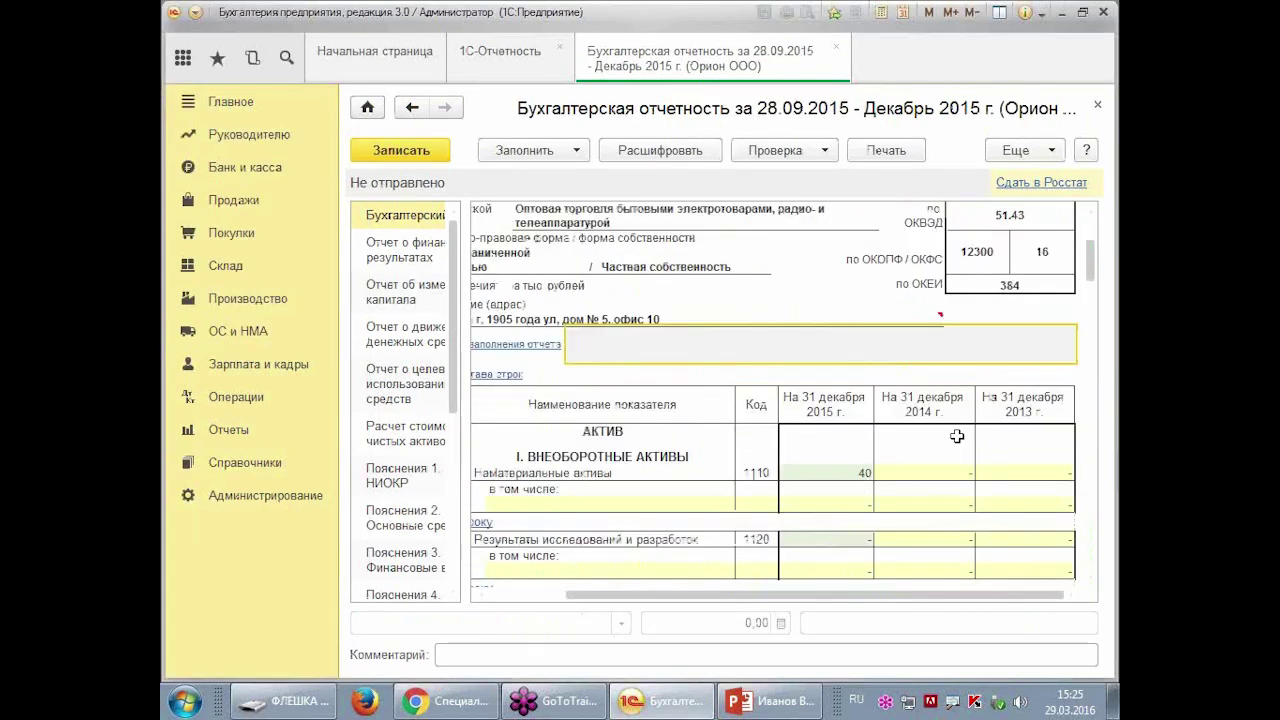
left_click_drag(886, 601, 810, 601)
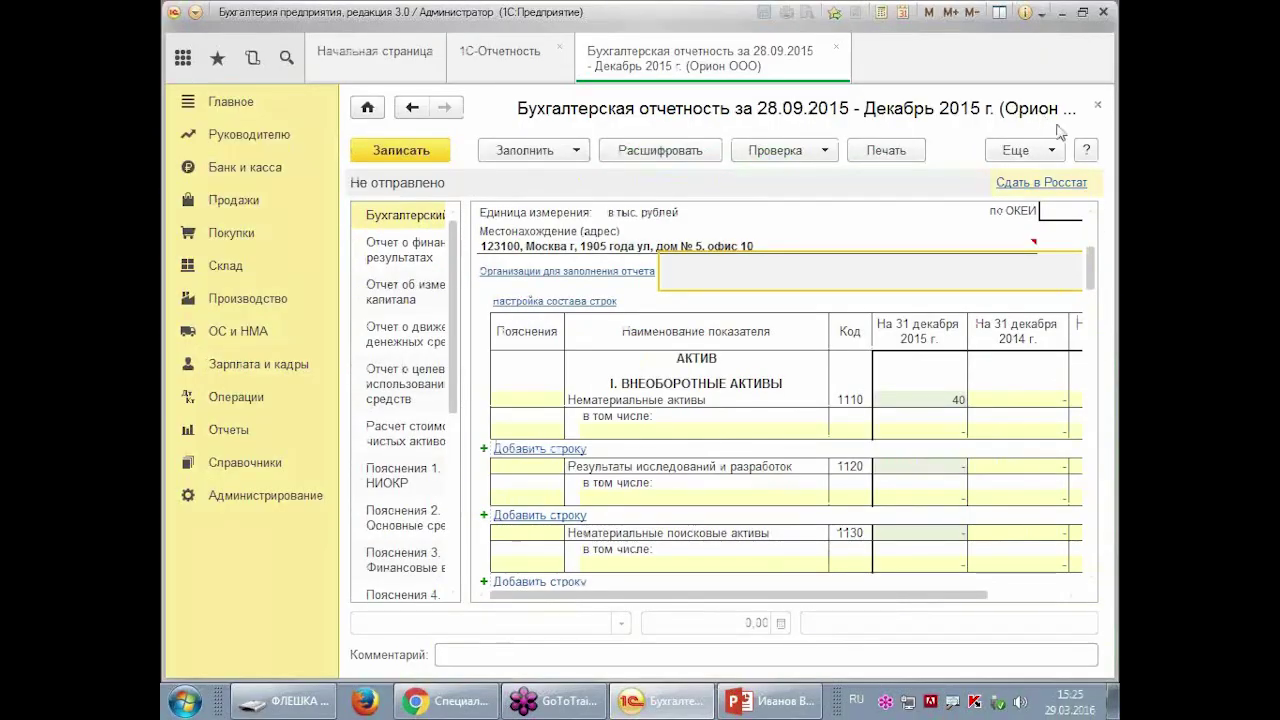
left_click(1043, 158)
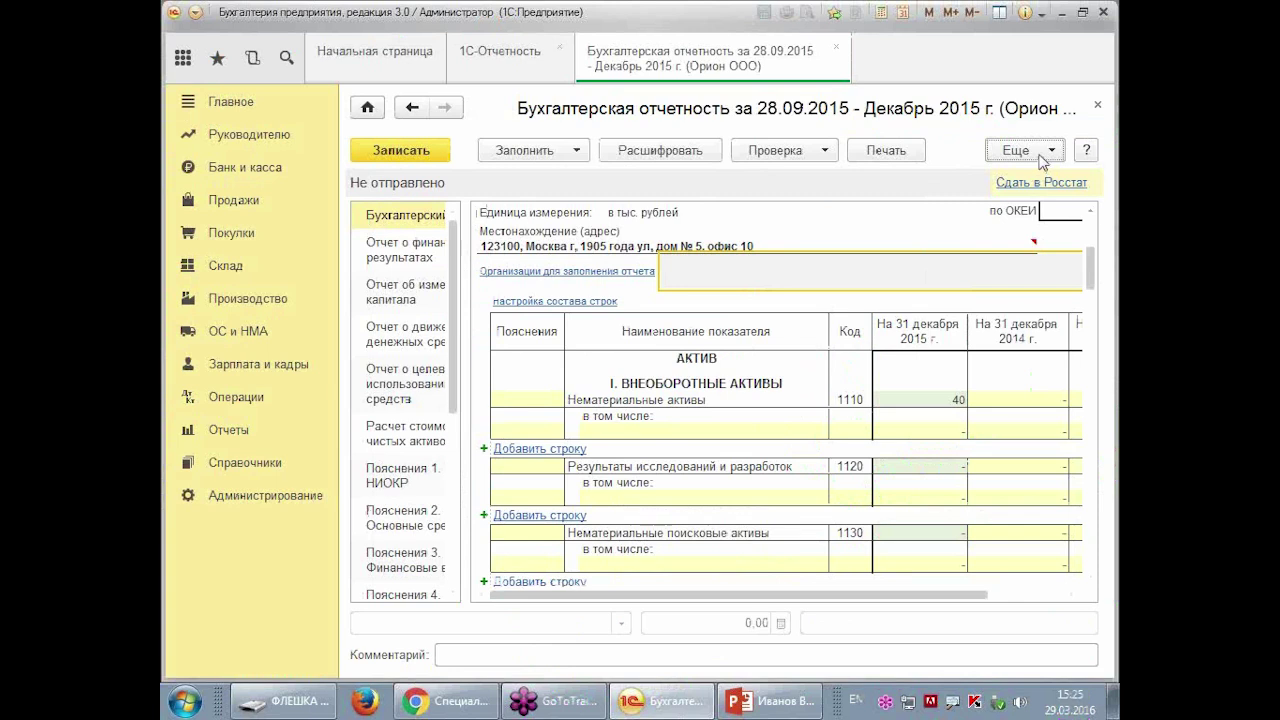
left_click(930, 35)
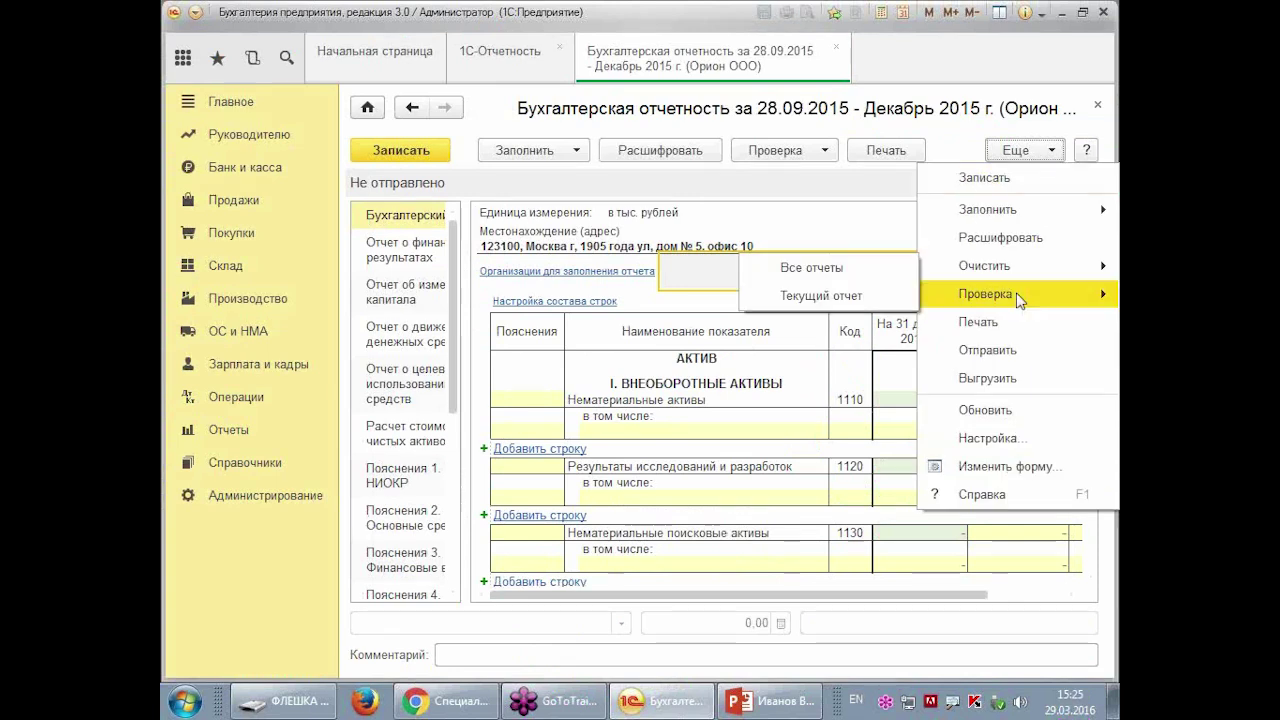
left_click(1020, 434)
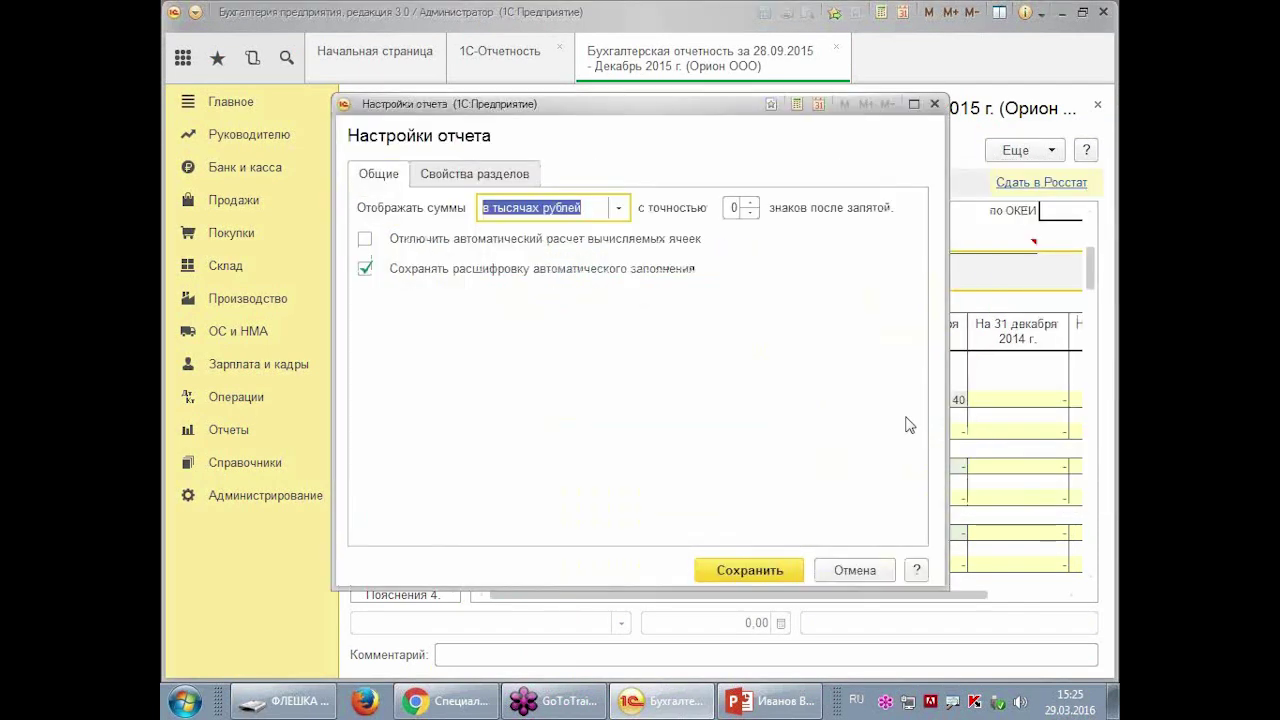
left_click(621, 207)
left_click(614, 243)
left_click(750, 203)
left_click(752, 204)
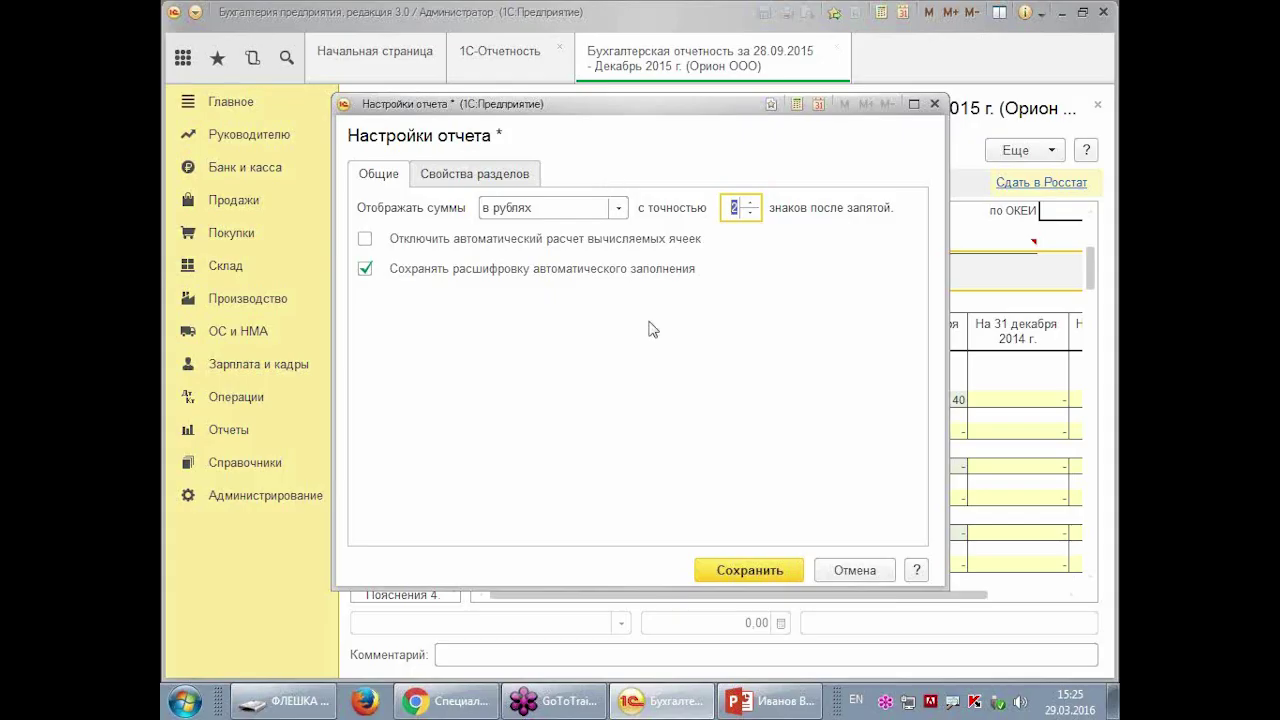
left_click(722, 567)
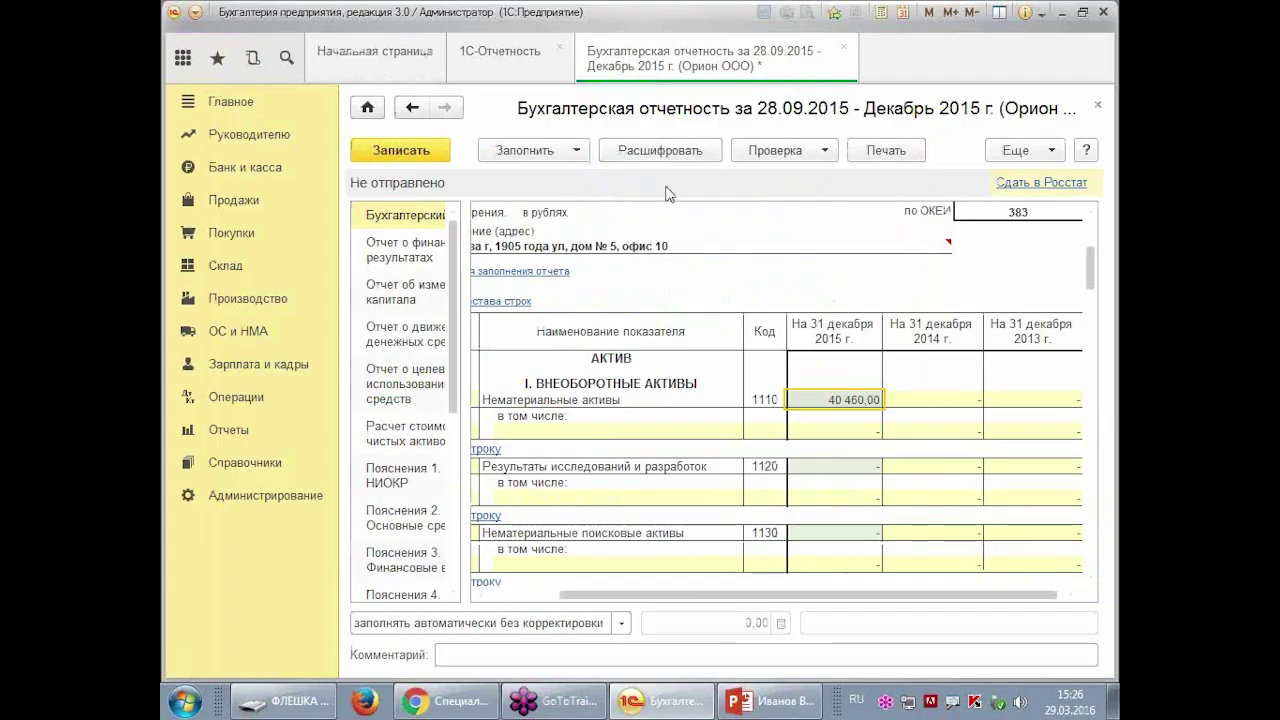
- Open the breakdown of line 1110 «Нематериальные активы» as of 31 декабря 2015 г. and examine the account balances behind it
left_click(664, 150)
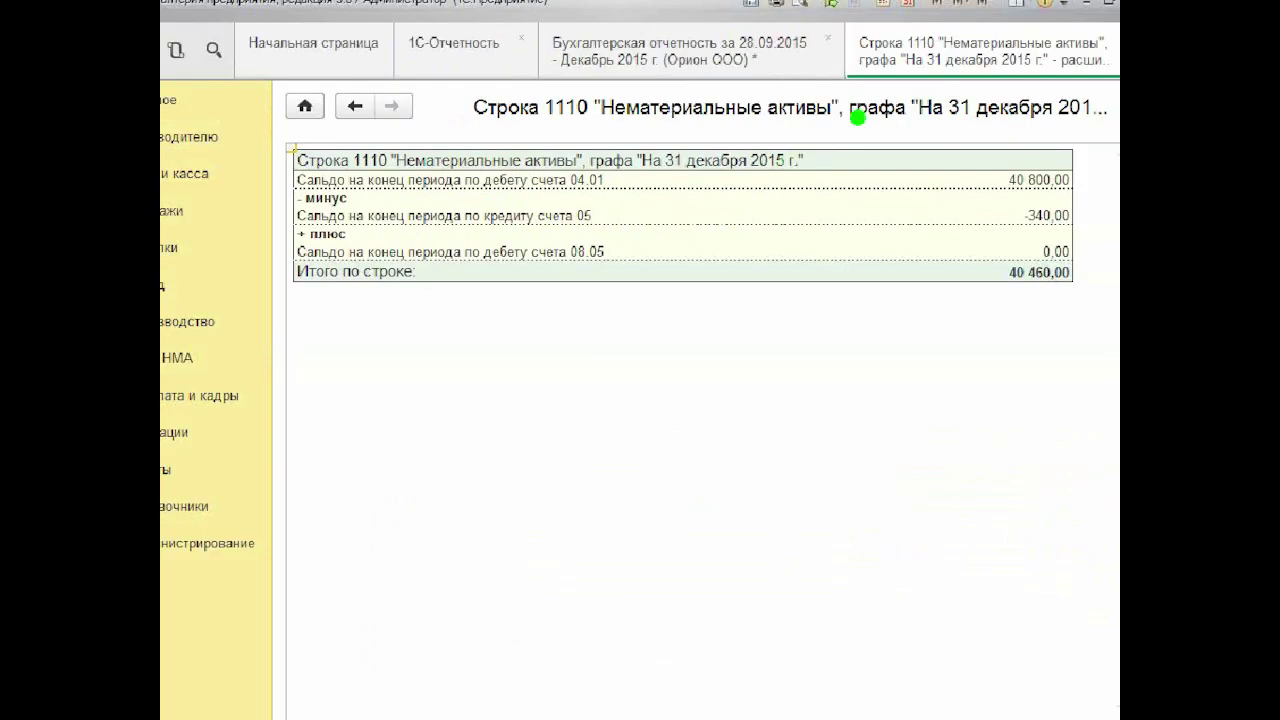
mouse_move(400, 197)
left_mouse_down()
mouse_move(462, 205)
mouse_move(638, 178)
left_mouse_up()
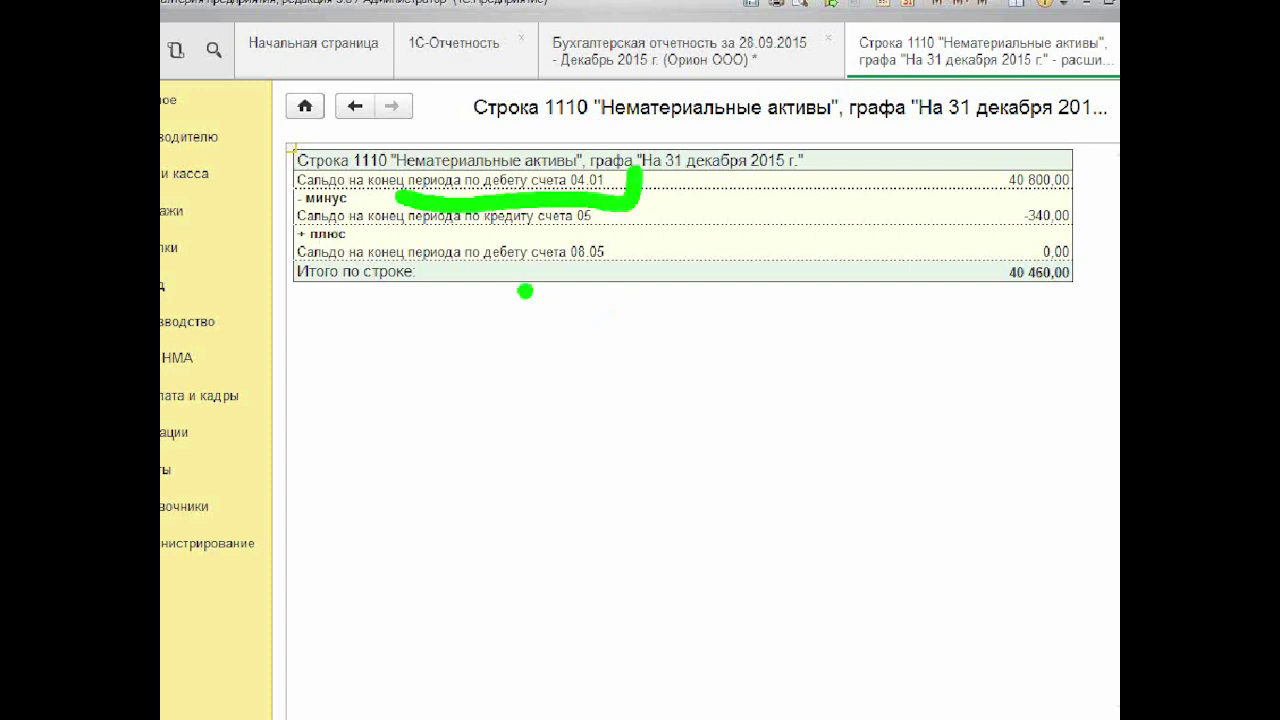
mouse_move(640, 168)
left_mouse_down()
mouse_move(532, 116)
mouse_move(270, 188)
left_mouse_up()
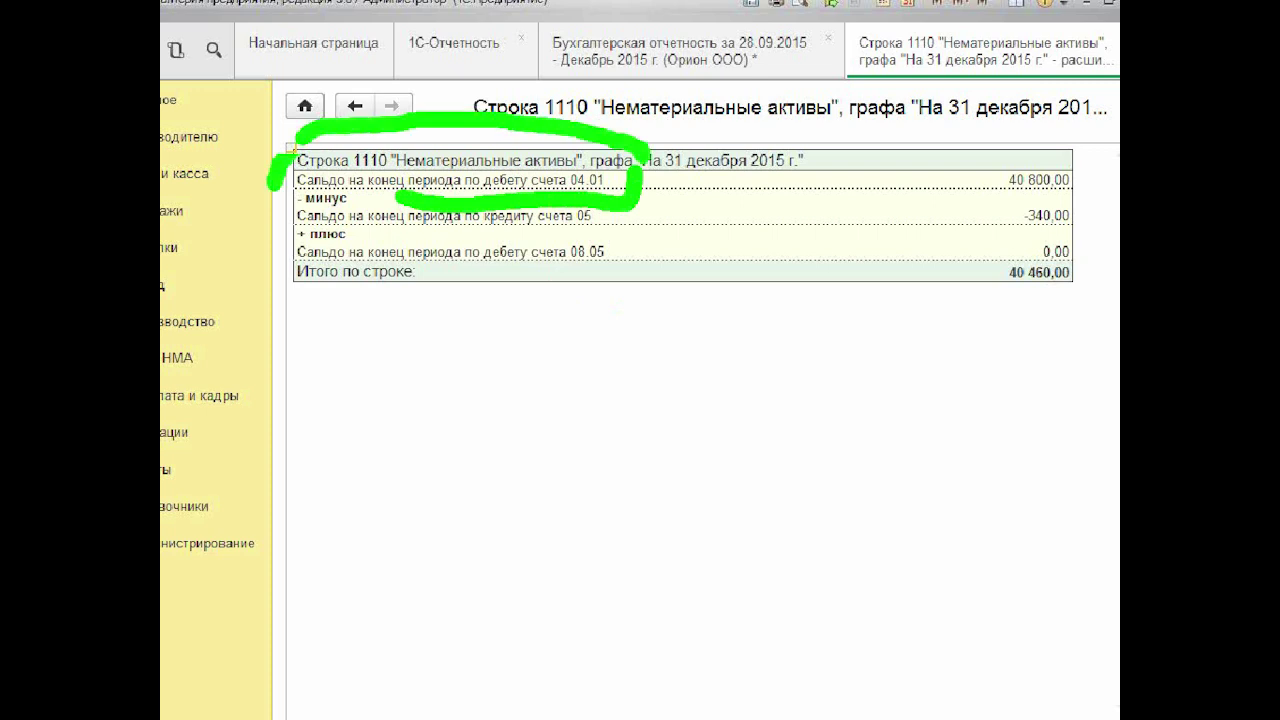
left_click_drag(386, 240, 654, 228)
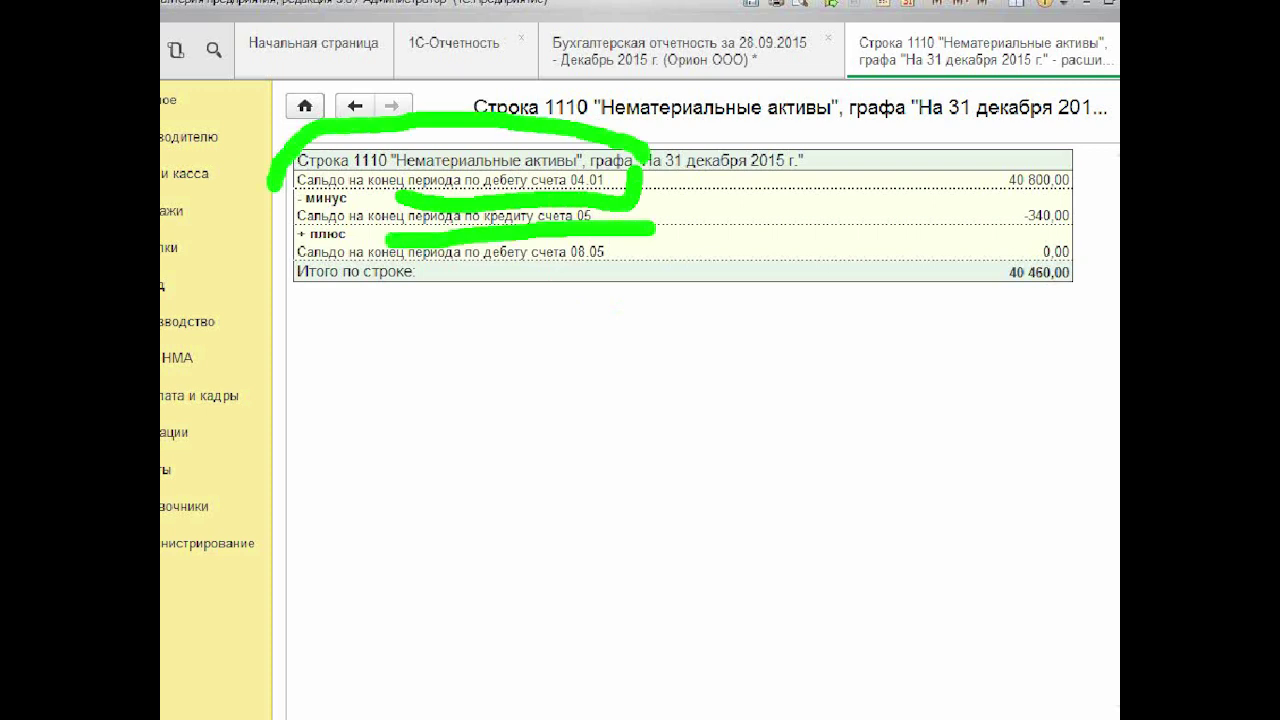
left_click_drag(918, 102, 1116, 384)
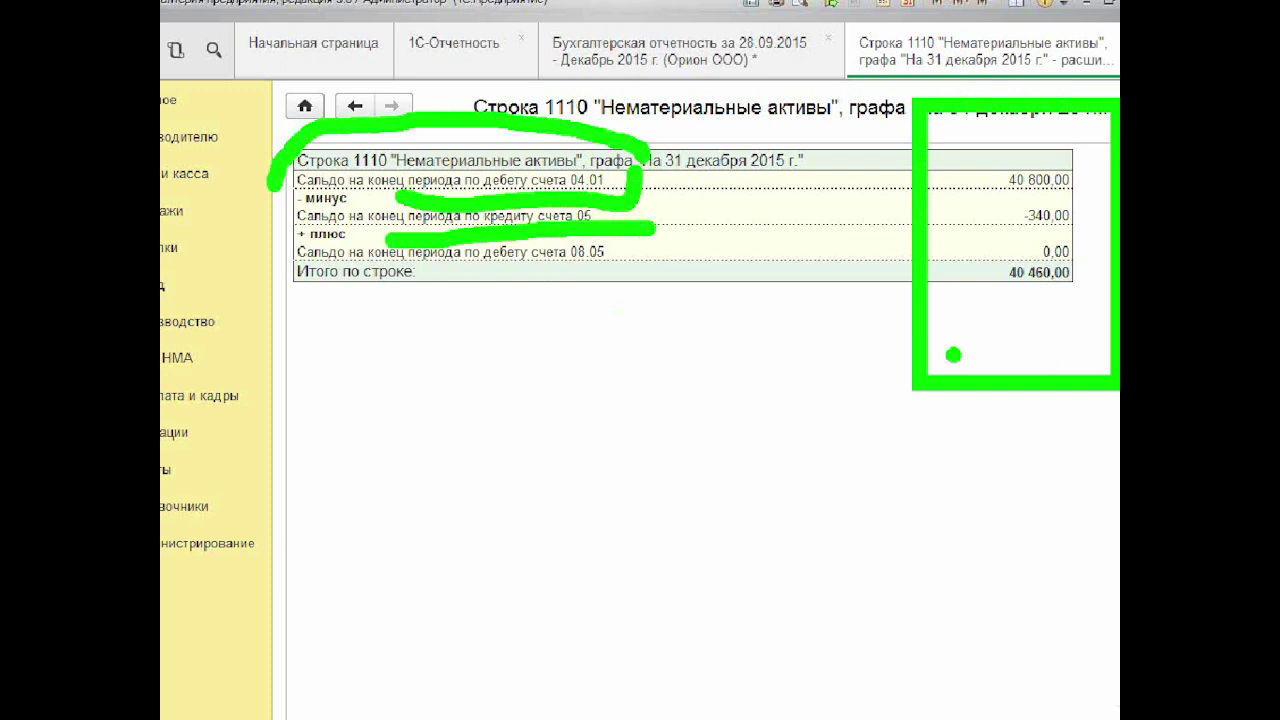
left_click_drag(973, 260, 1086, 282)
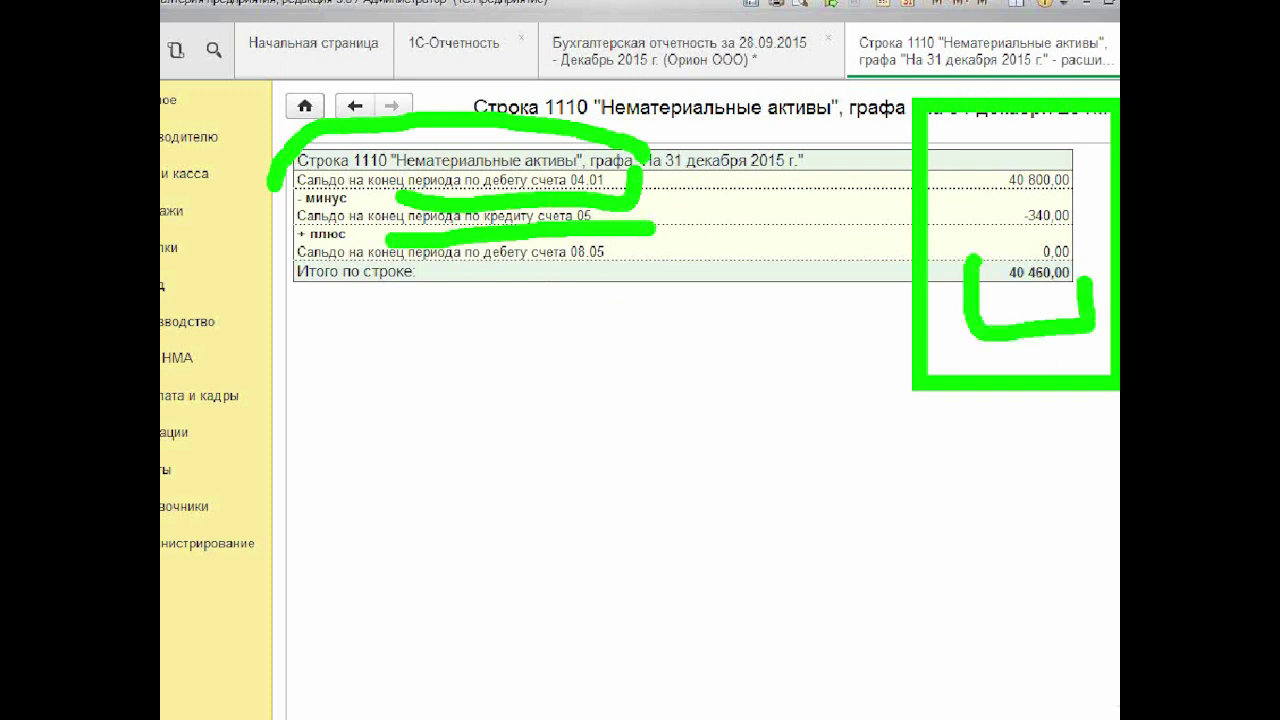
key("Escape")
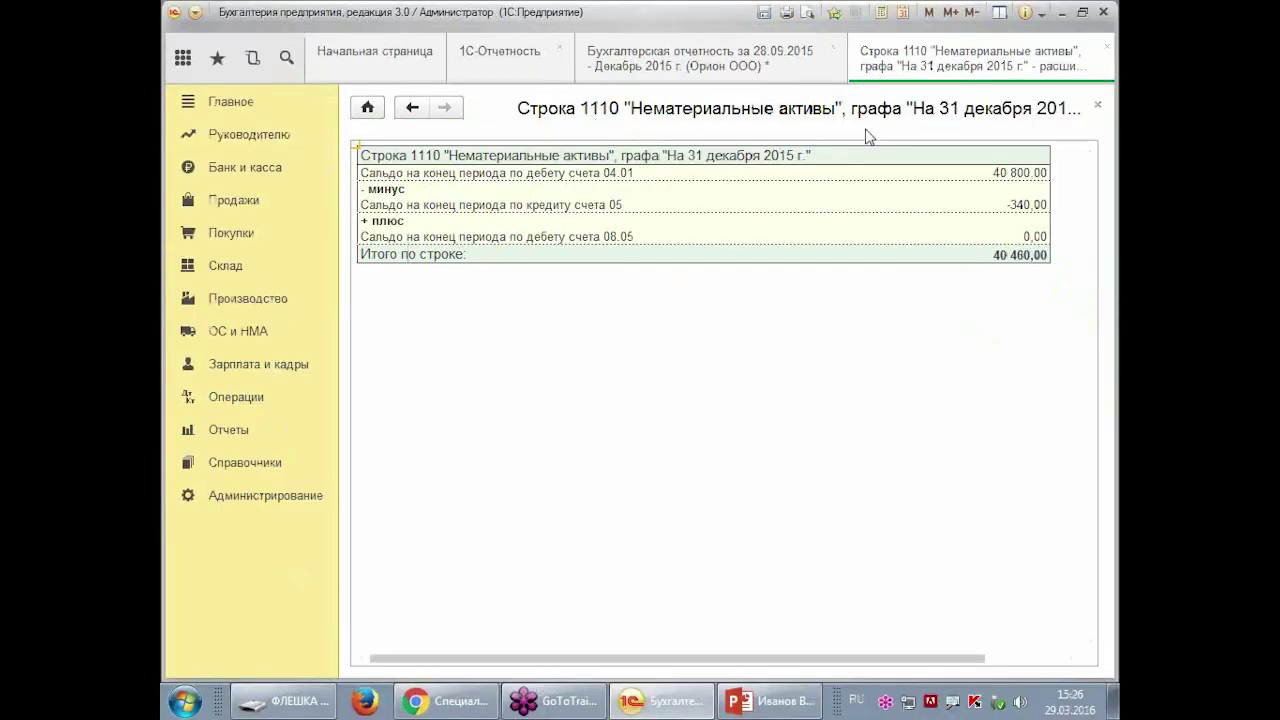
- Drill down from the account 04.01 debit balance through the turnover sheet and account card to the «Принятие к учету НМА» document
left_click(1008, 173)
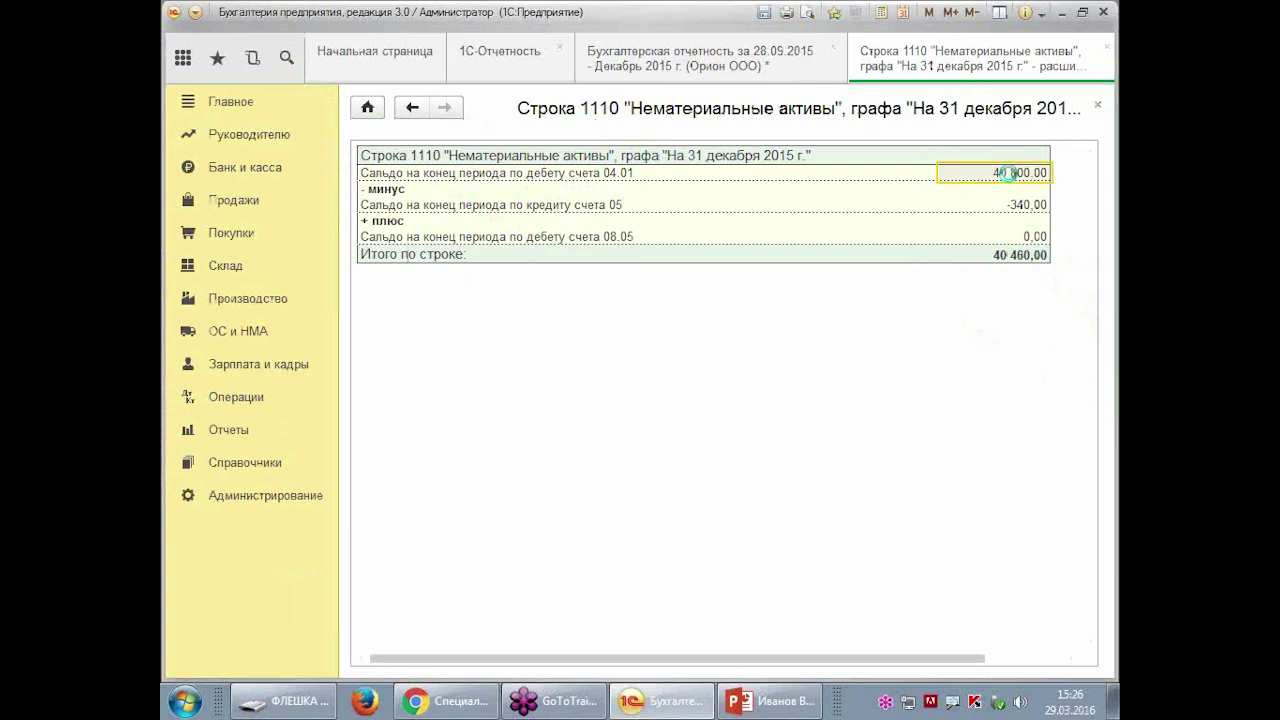
double_click(1008, 173)
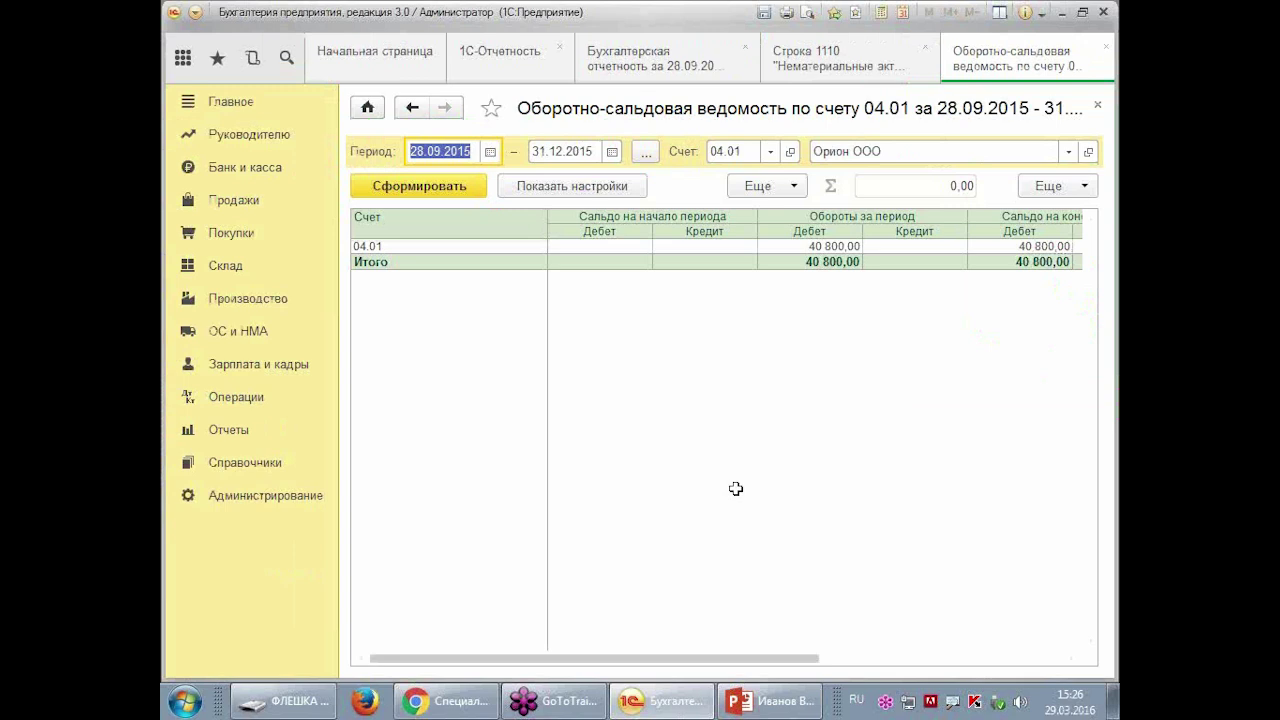
left_click_drag(699, 651, 875, 660)
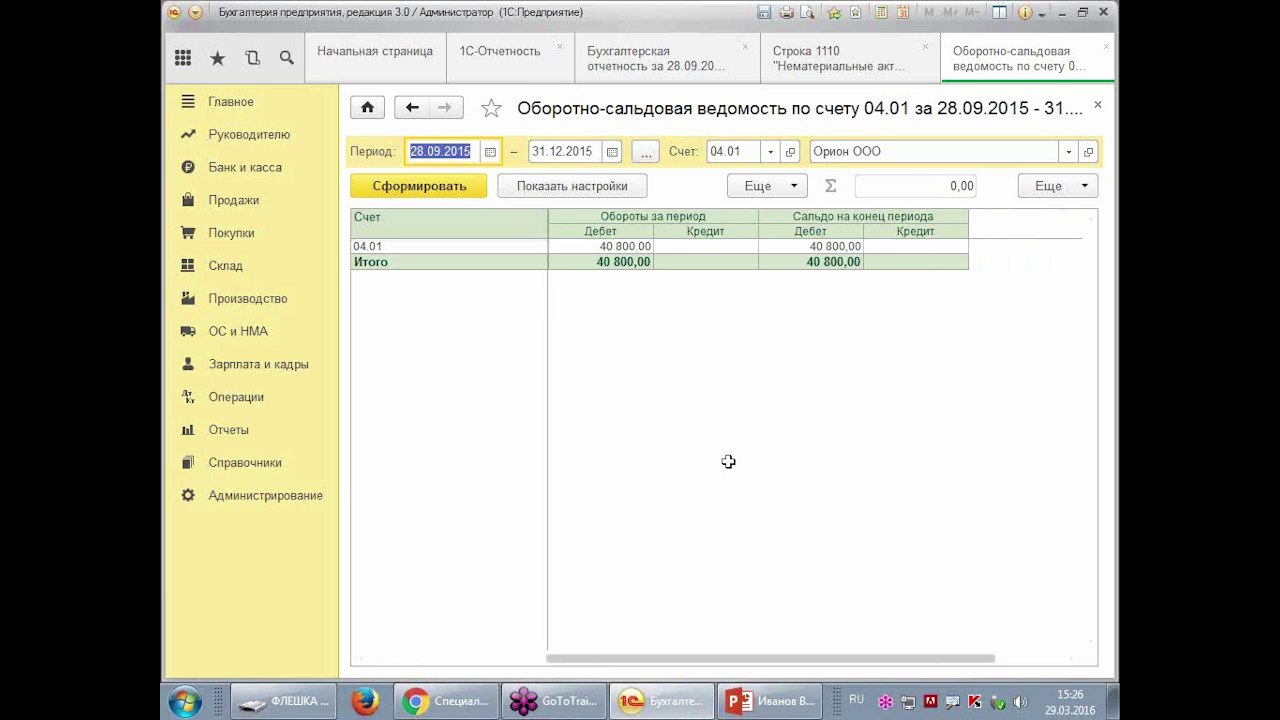
double_click(620, 244)
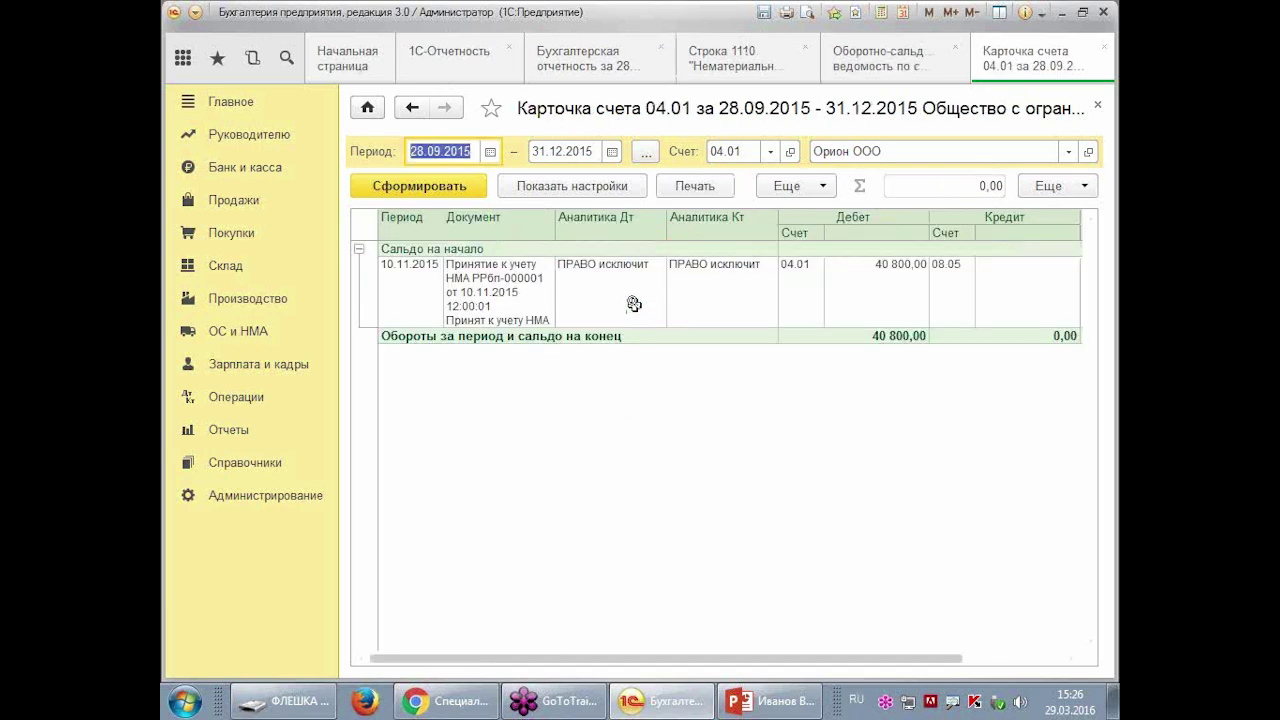
double_click(528, 290)
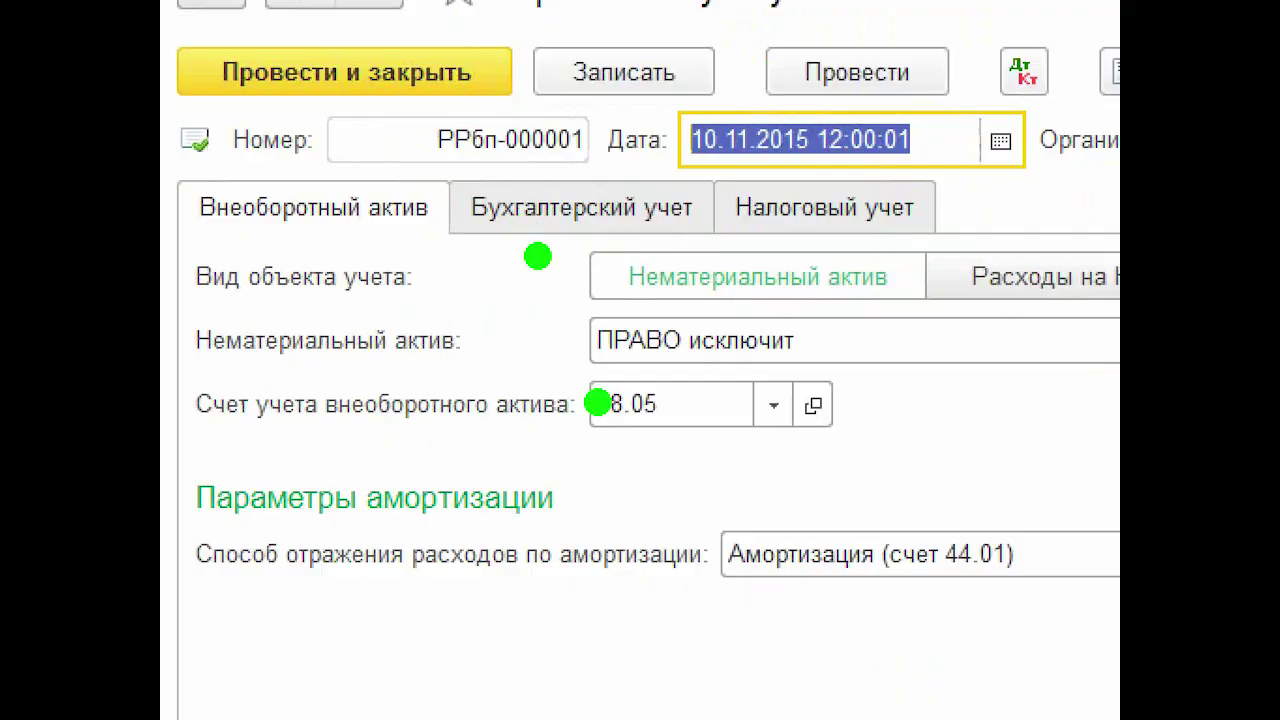
- Examine the non-current asset, accounting and tax accounting details of the «Принятие к учету НМА» document
left_click_drag(489, 249, 551, 246)
left_click_drag(595, 478, 700, 448)
left_click_drag(680, 645, 1035, 635)
left_click(623, 213)
left_click_drag(616, 286, 745, 296)
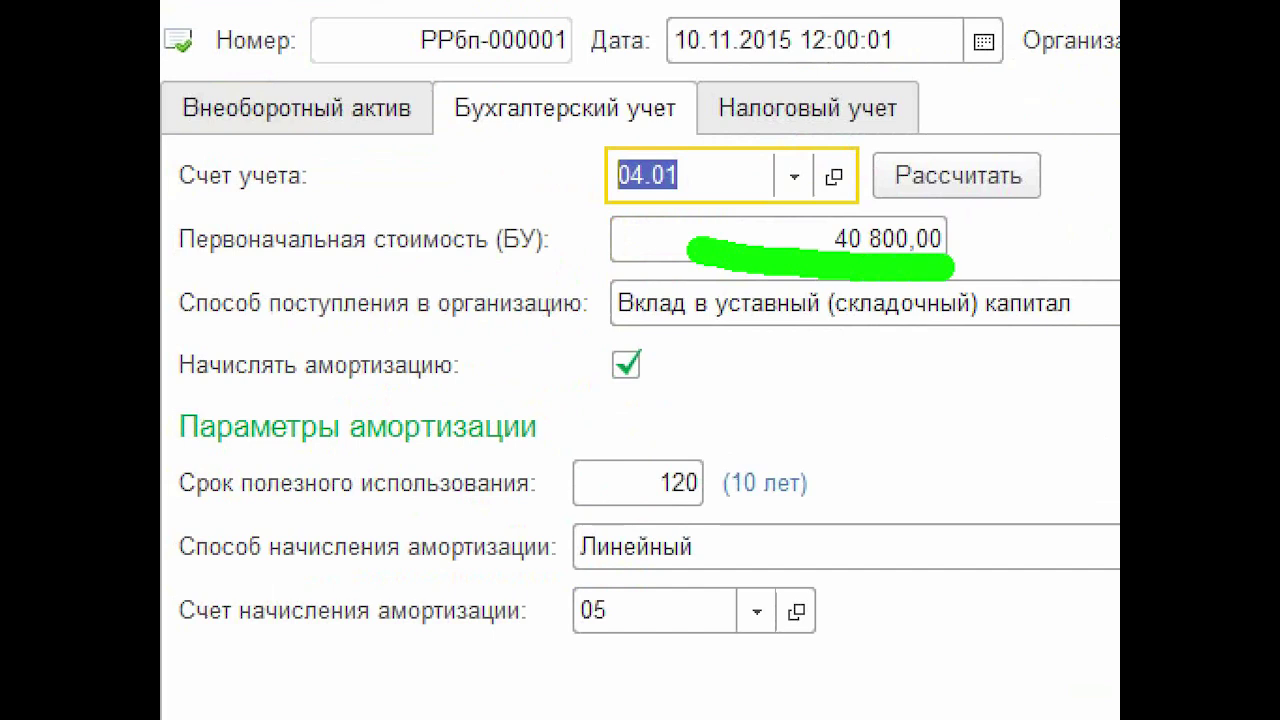
left_click_drag(688, 356, 548, 420)
left_click_drag(562, 508, 760, 368)
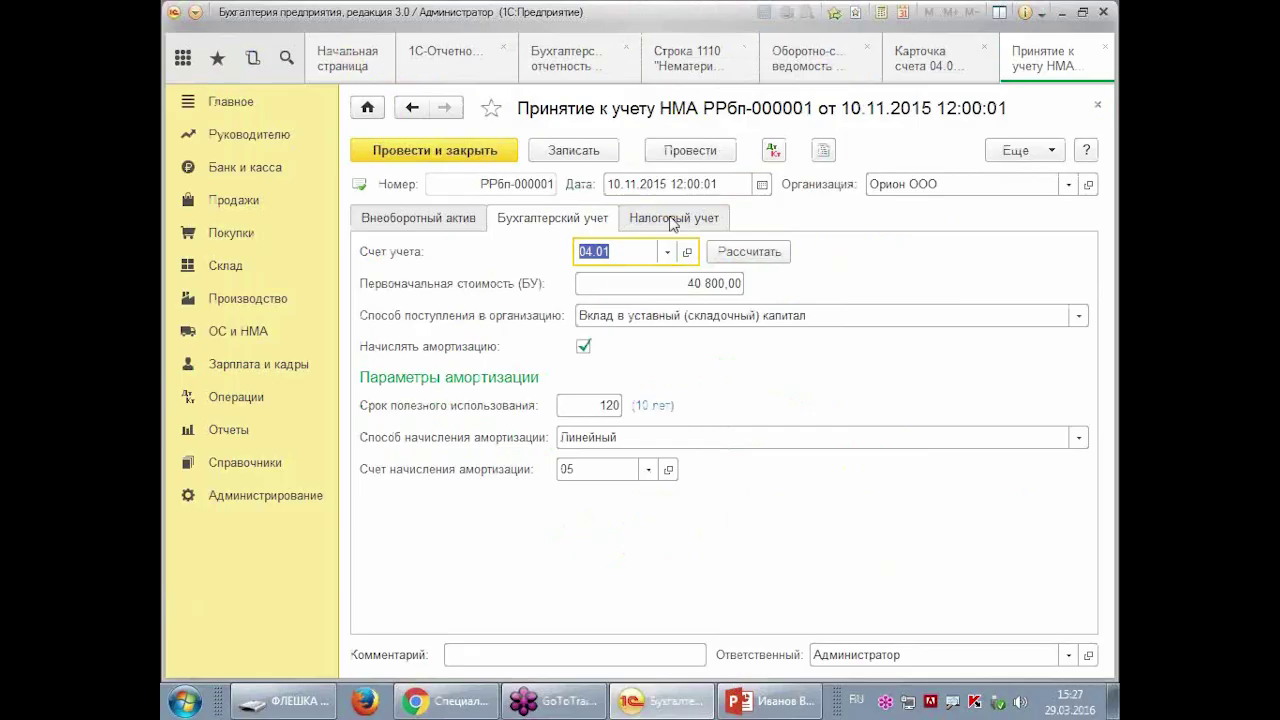
left_click(673, 220)
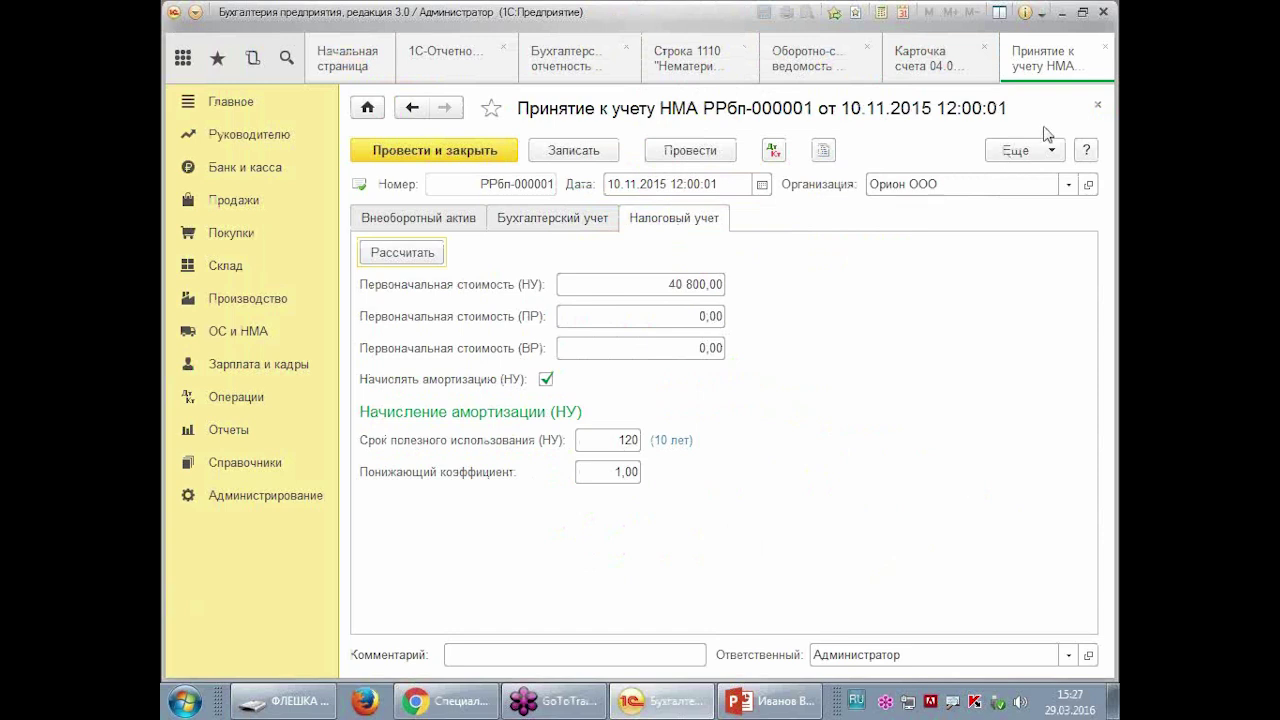
- View the intangible asset document's postings, and close all the drill-down reports to return to the accounting statements
left_click(773, 150)
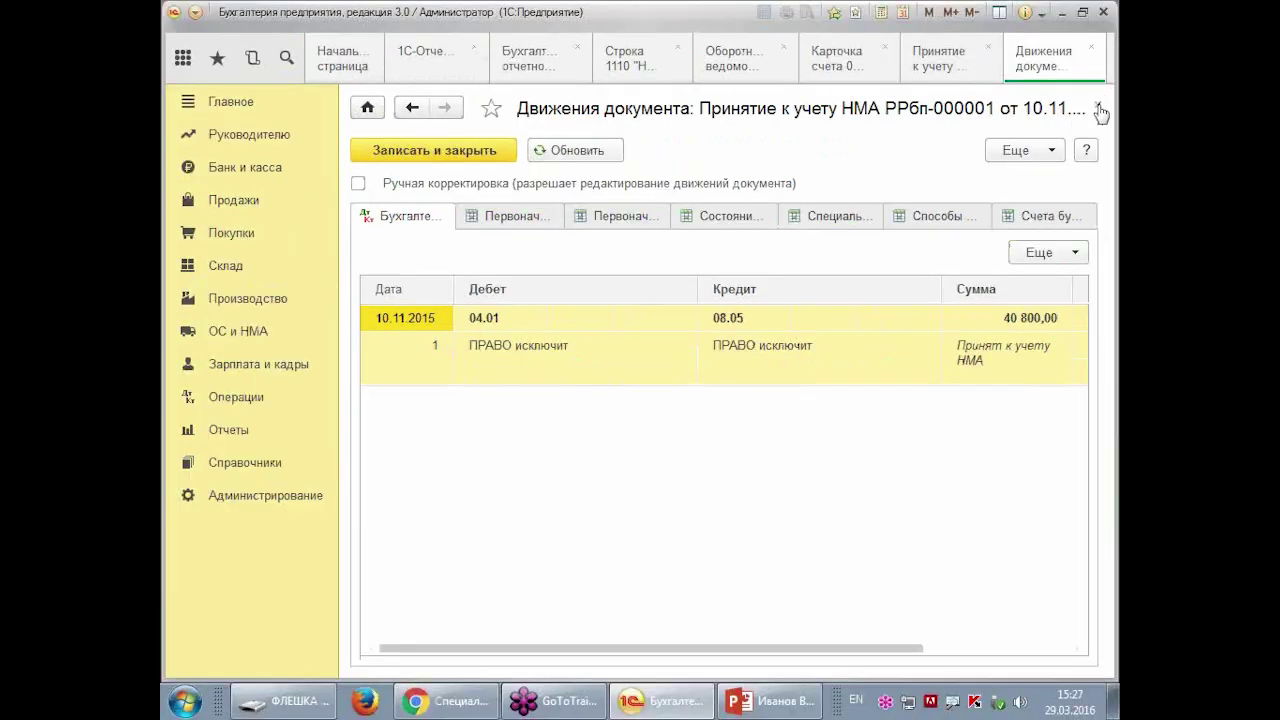
left_click(1099, 108)
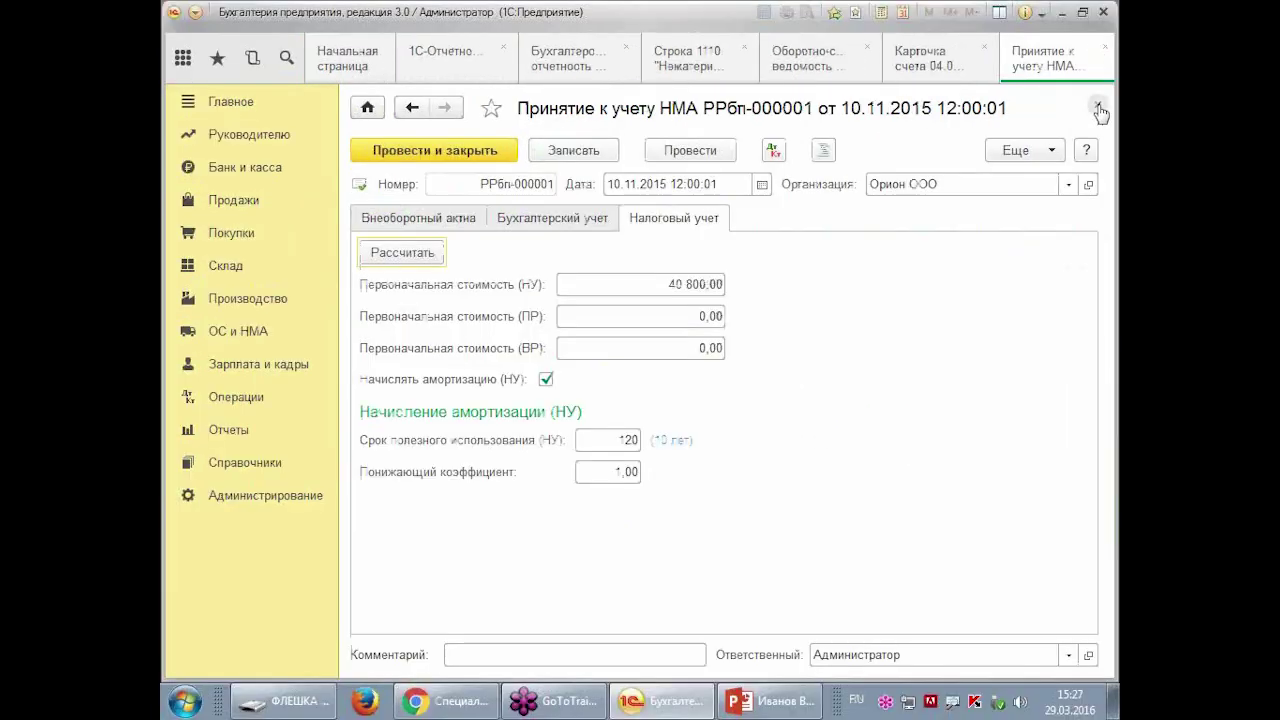
left_click(1099, 108)
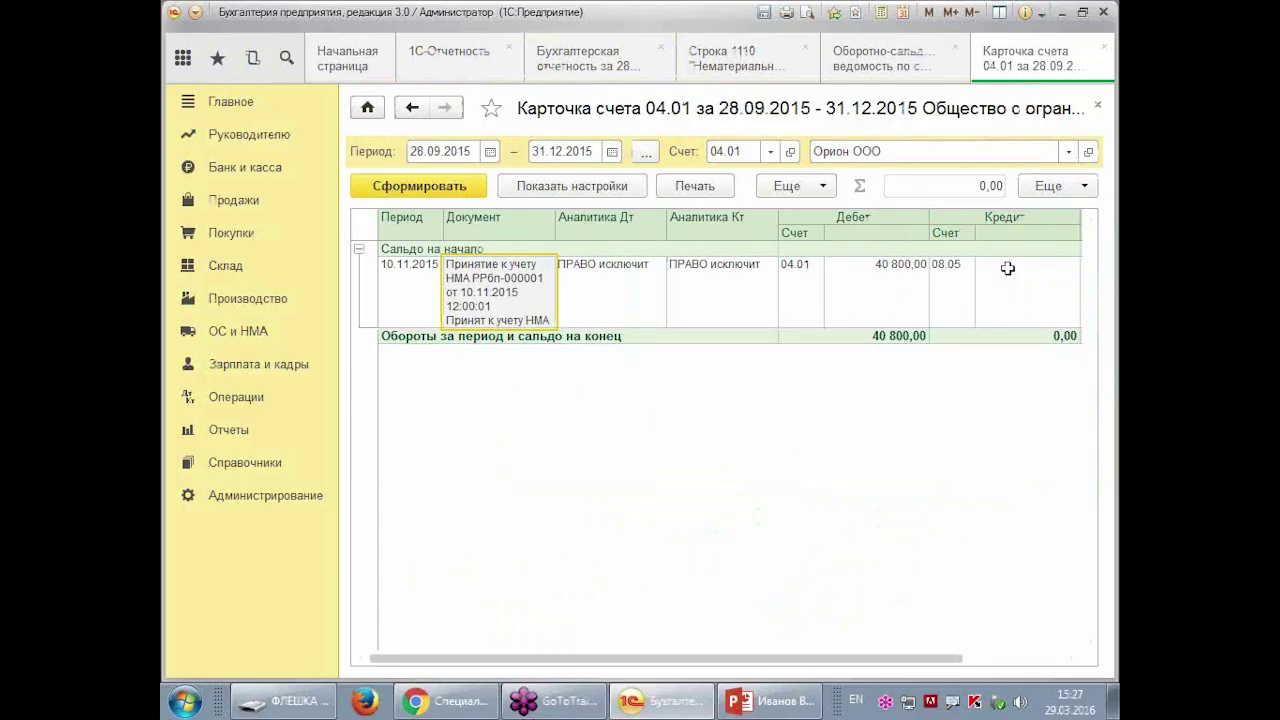
left_click(1094, 107)
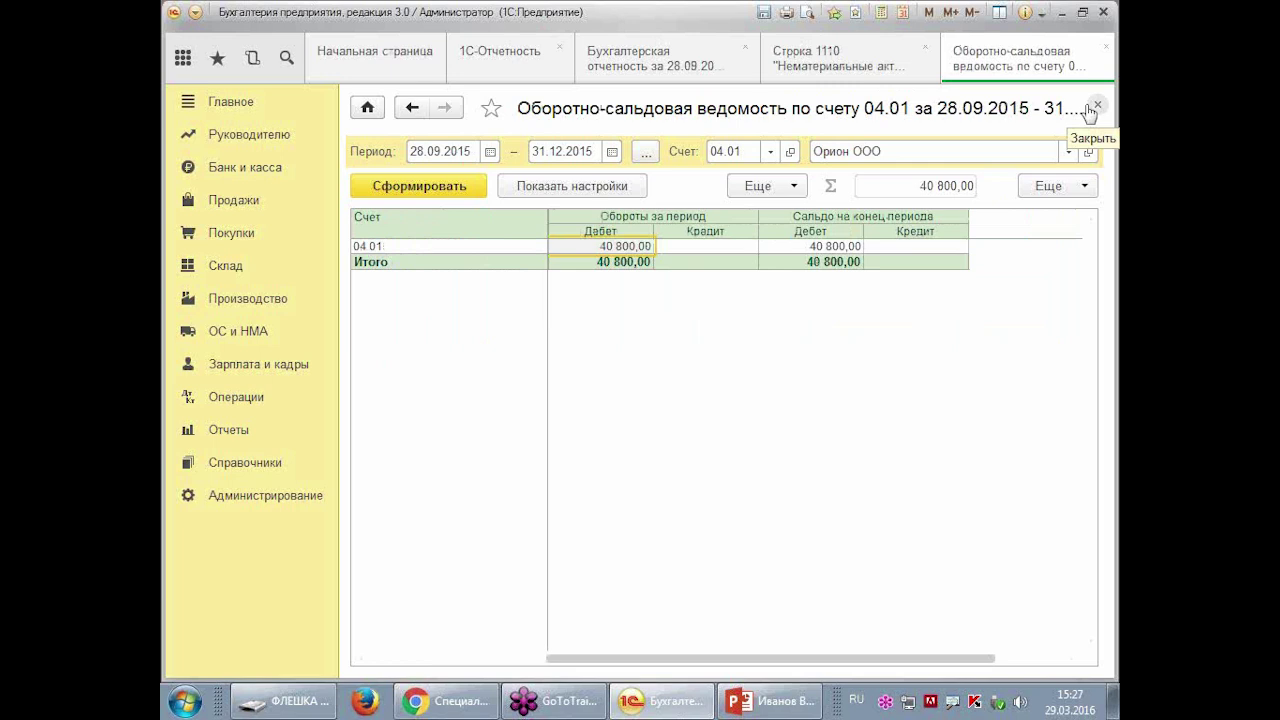
left_click(1095, 106)
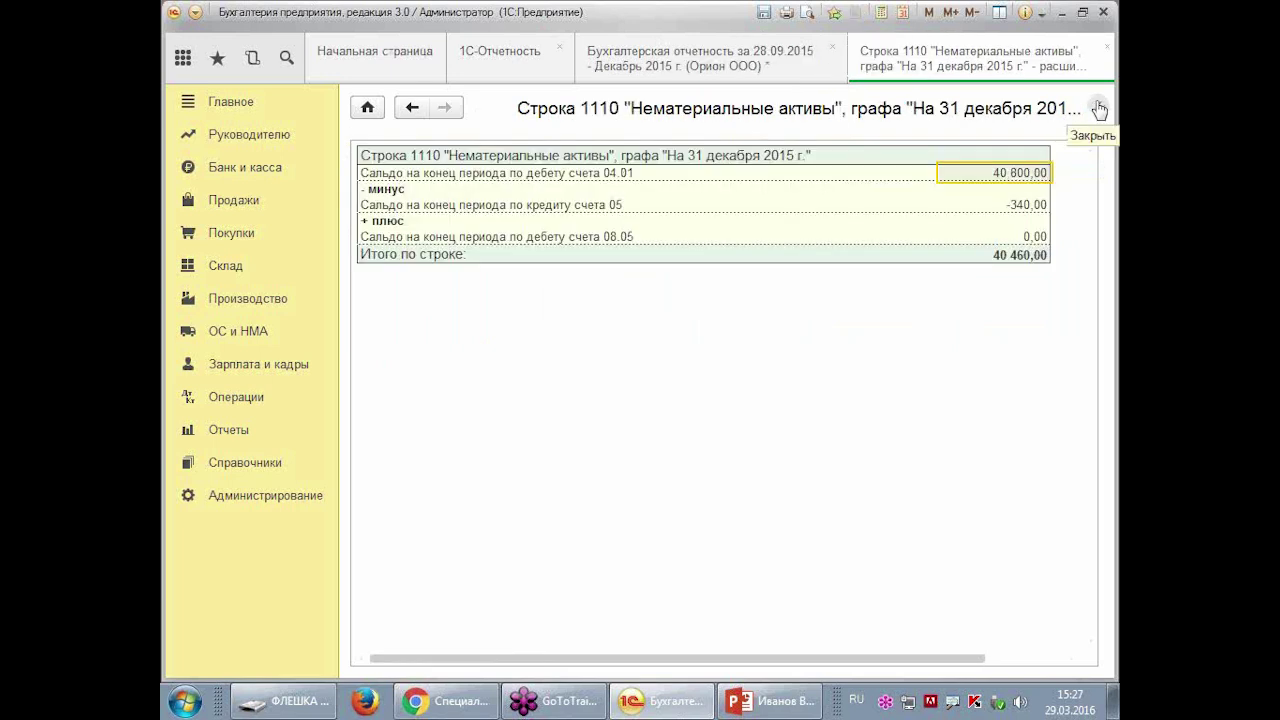
left_click(1096, 107)
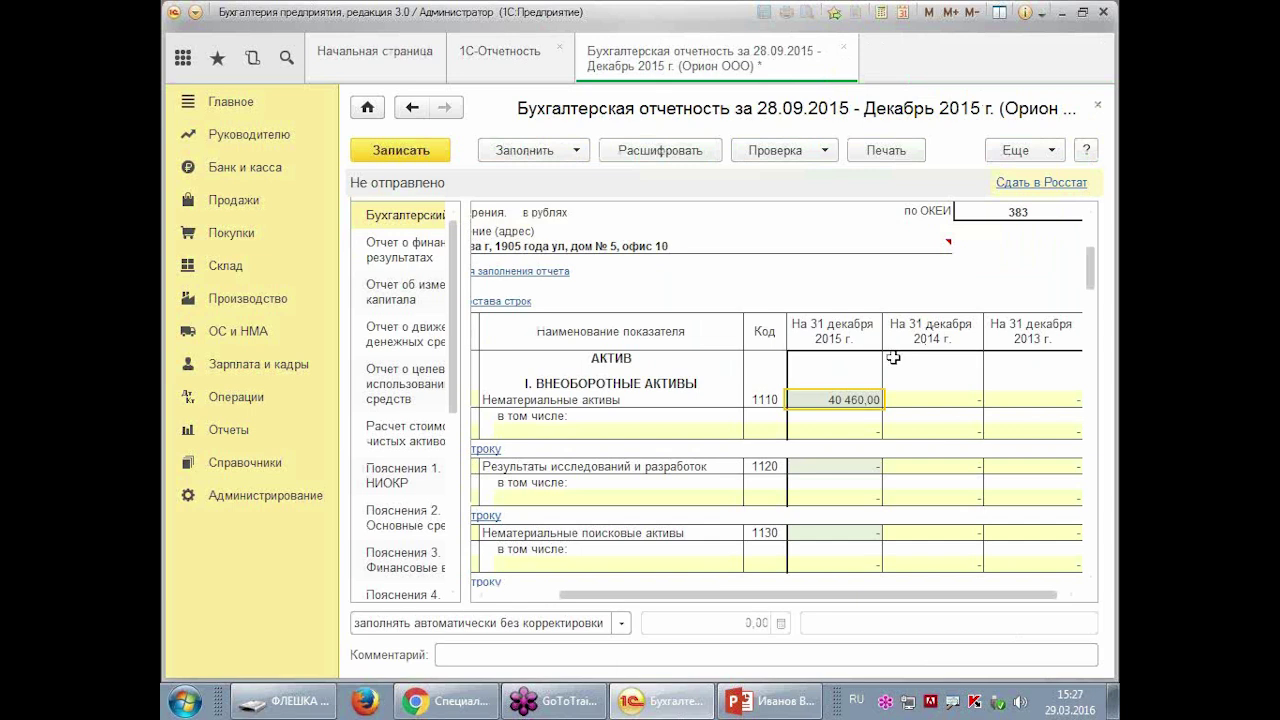
- Examine the 31 декабря 2015 г. cells of lines 1110 to 1140 in the non-current assets section
left_click(886, 448)
scroll(826, 474, "down", 3)
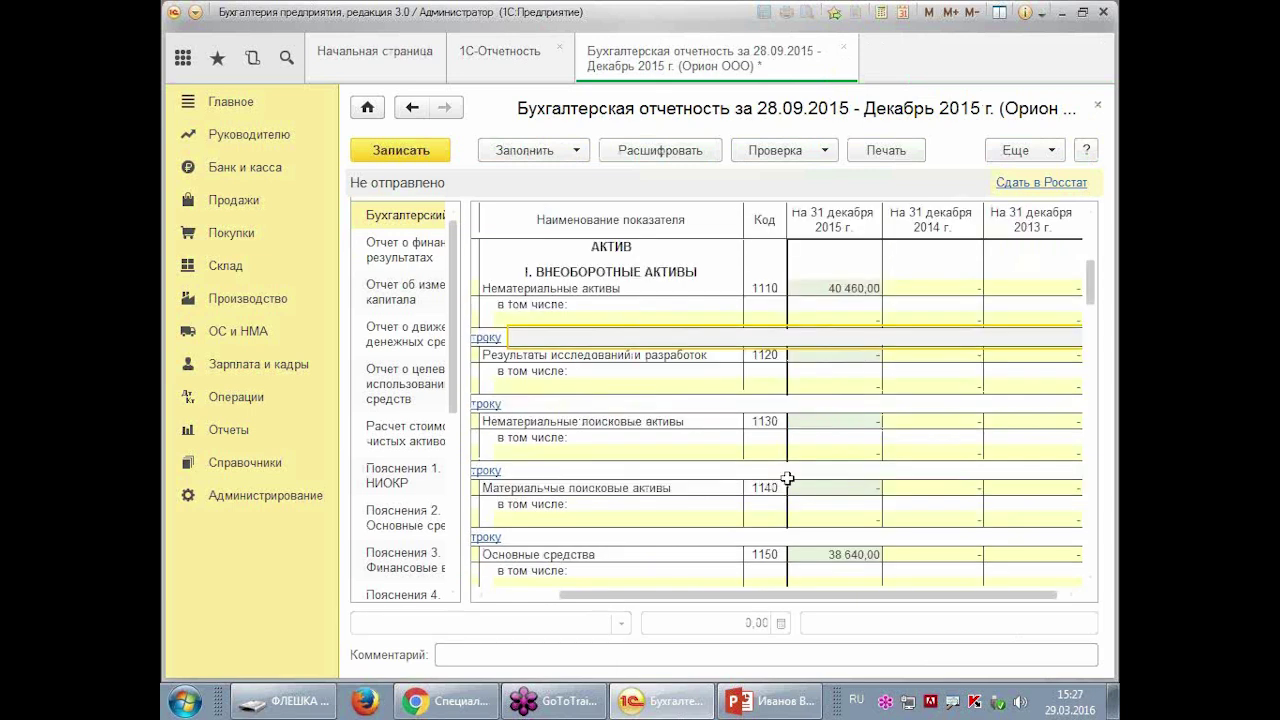
left_click(840, 486)
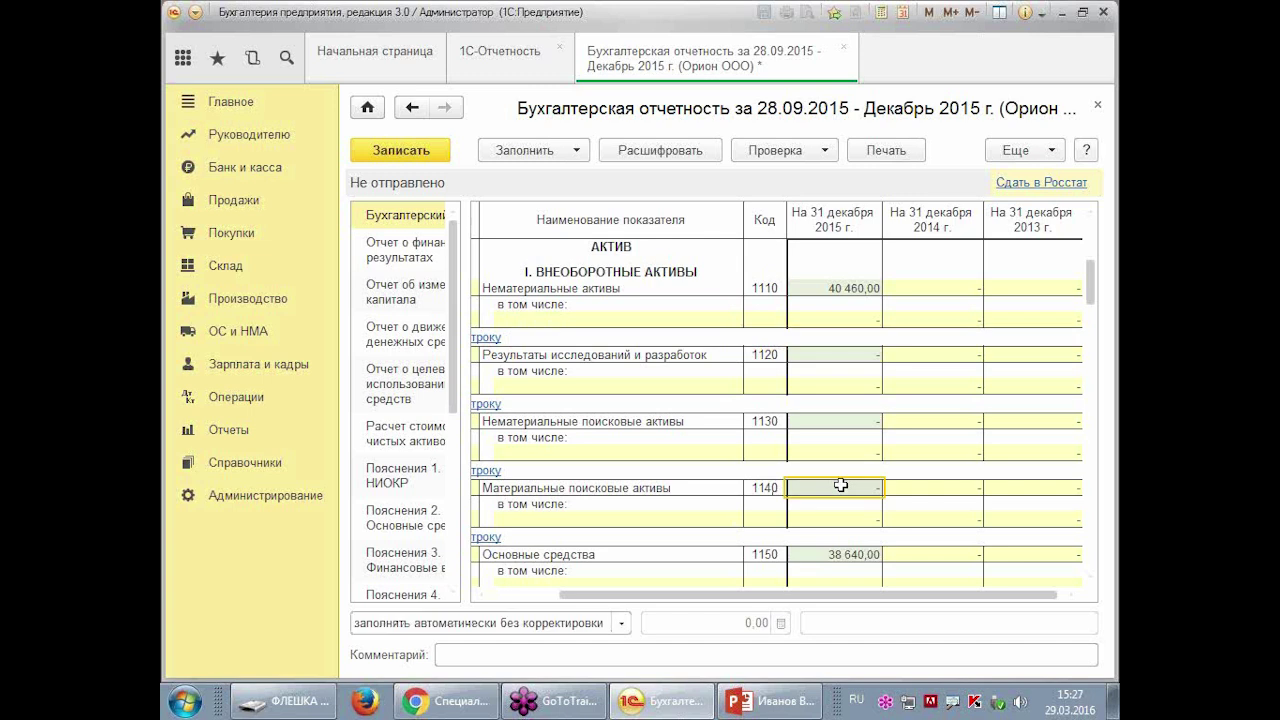
left_click(822, 425)
left_click(838, 288)
left_click(831, 360)
left_click(830, 290)
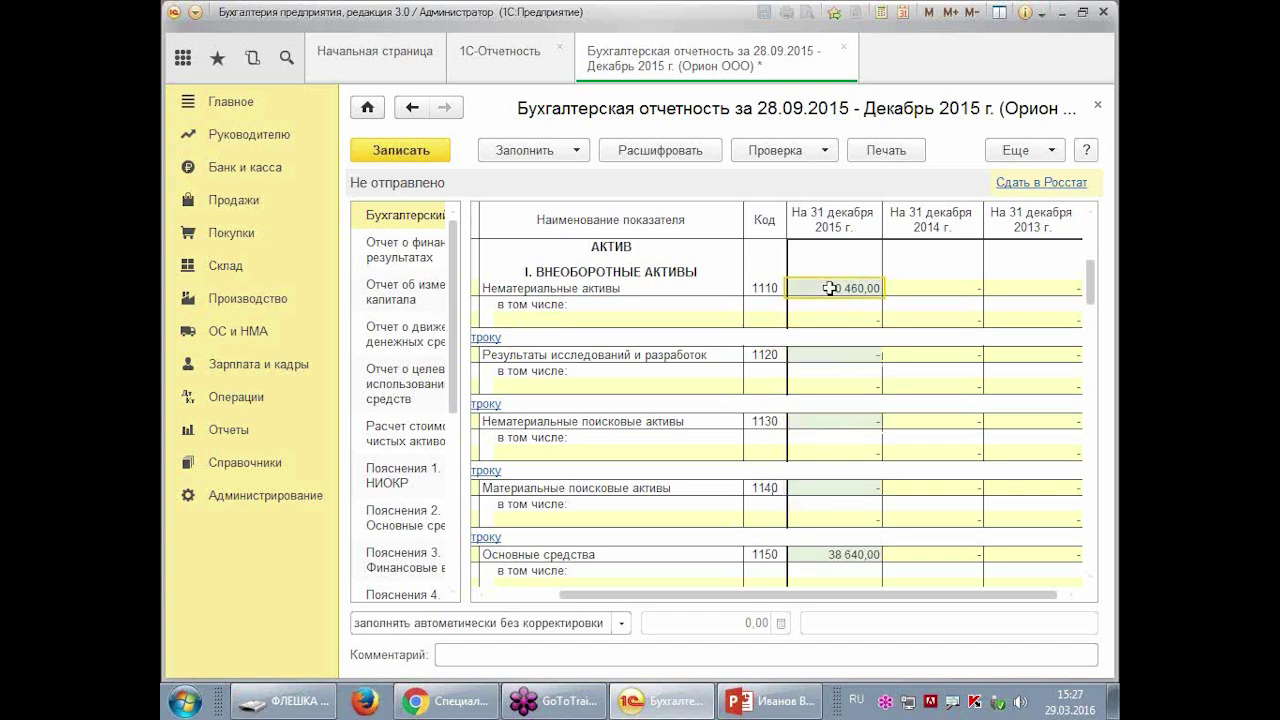
left_click(840, 349)
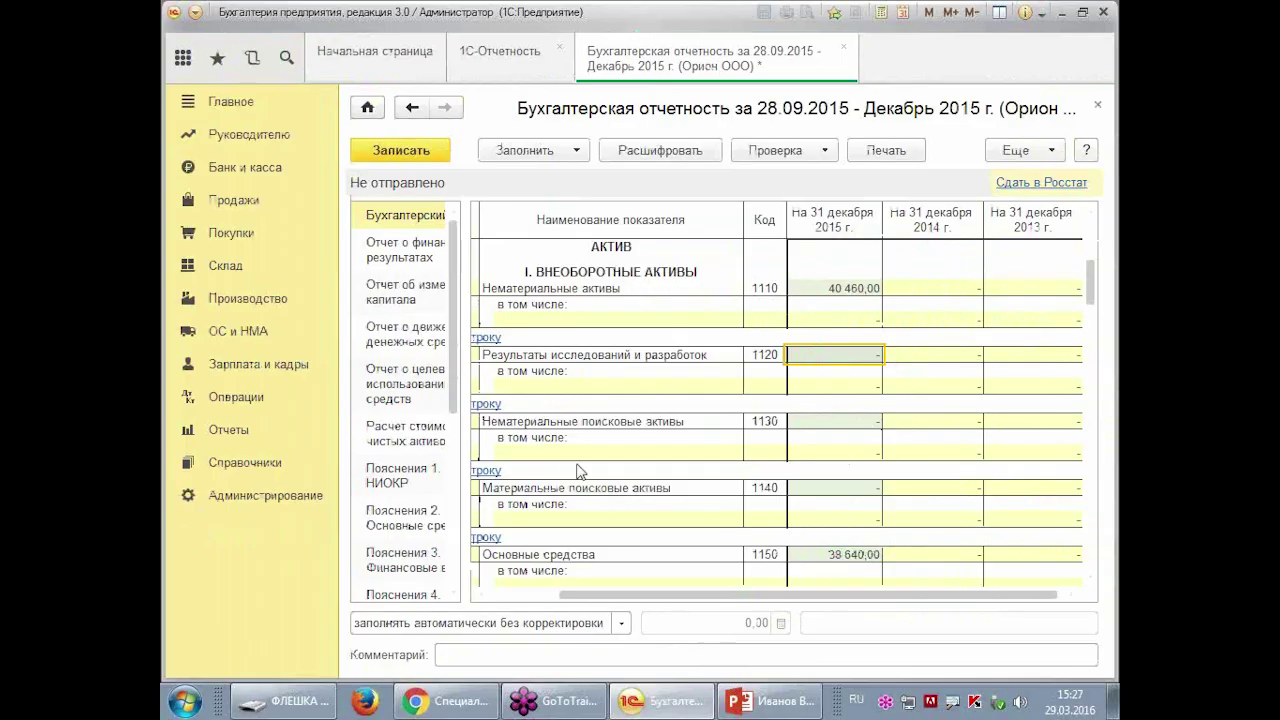
- Add a detail row named «оаропронпропро» under line 1110 «Нематериальные активы» and delete that added row
left_click_drag(703, 598, 564, 598)
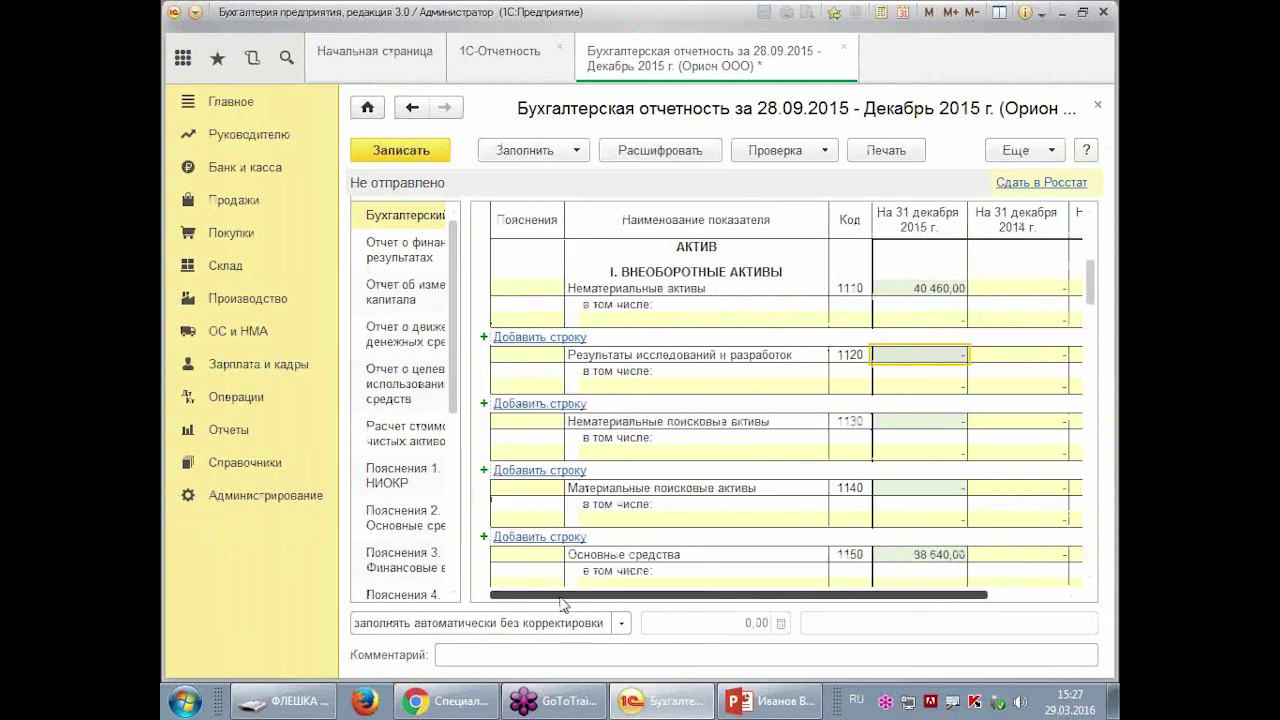
left_click(483, 337)
left_click(600, 338)
type("оаропронпропро")
left_click(908, 337)
left_click(908, 337)
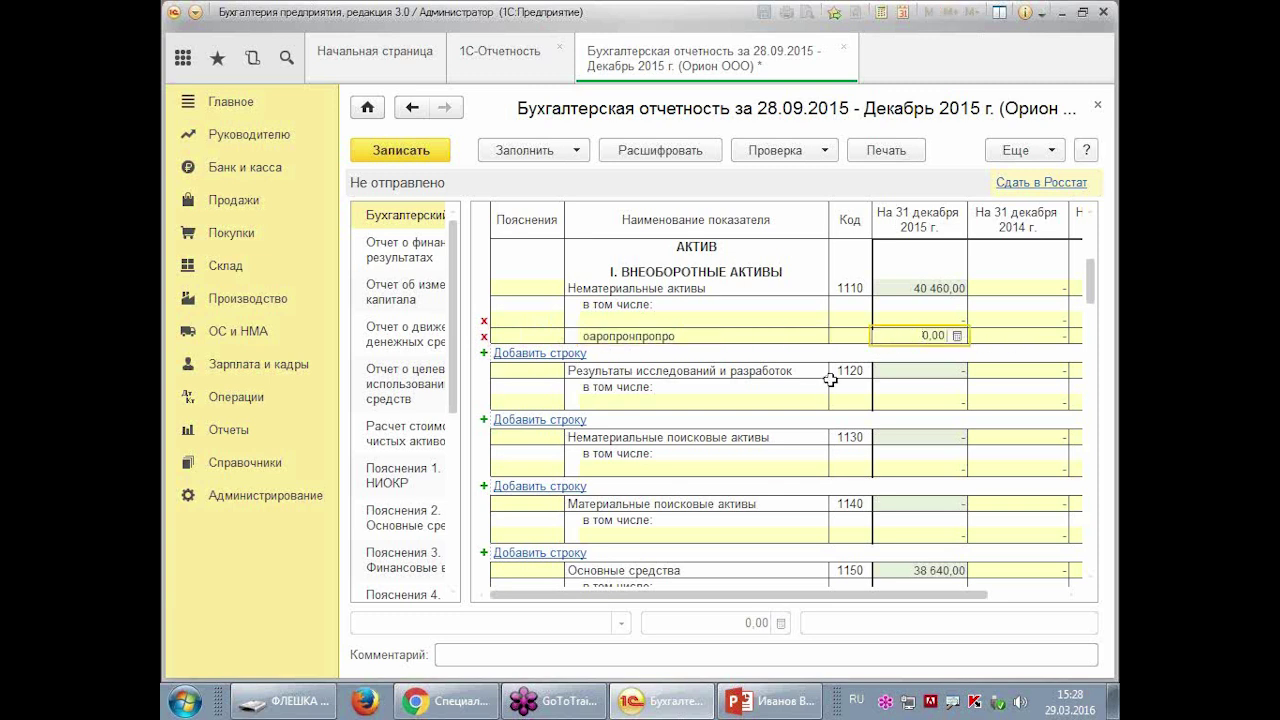
left_click(957, 337)
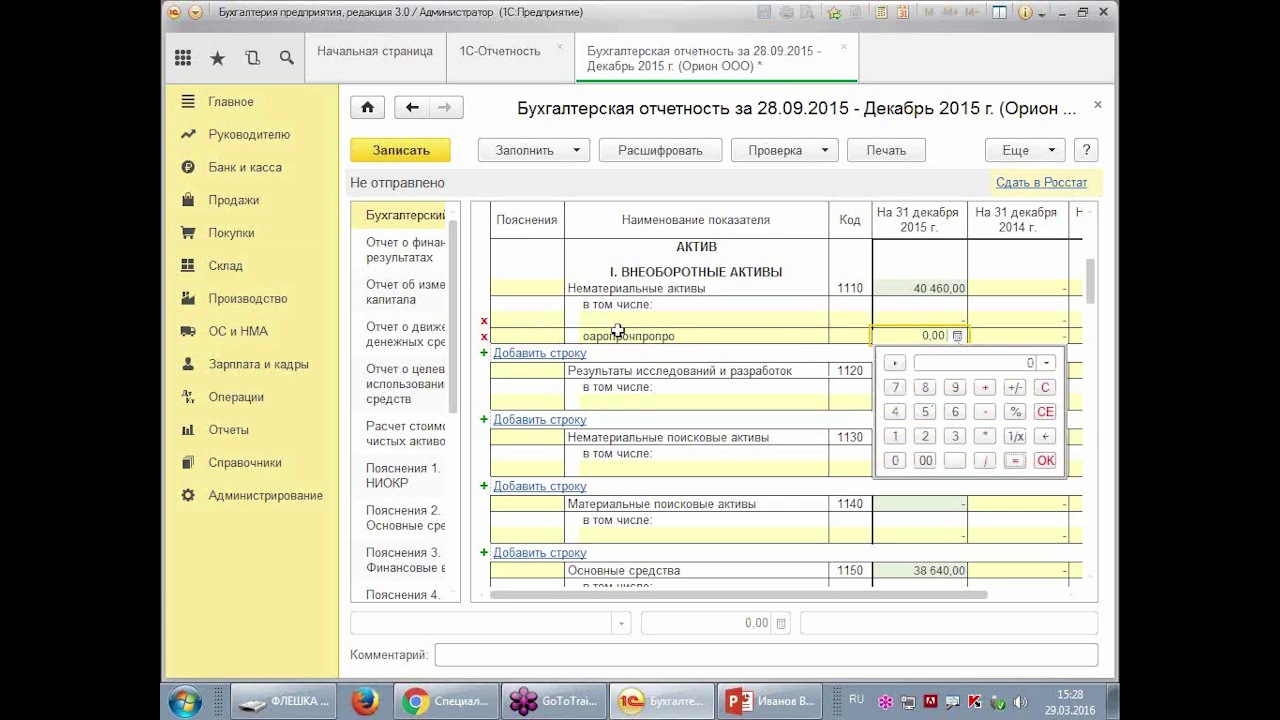
left_click(484, 322)
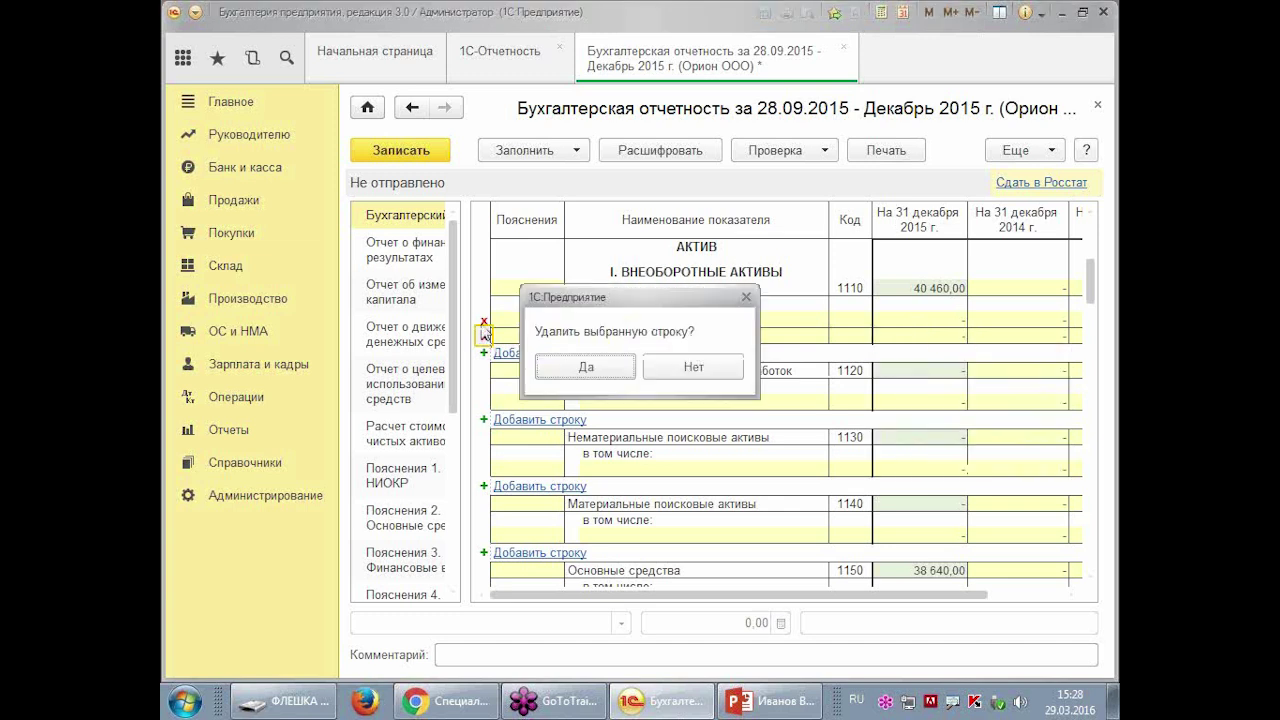
left_click(580, 372)
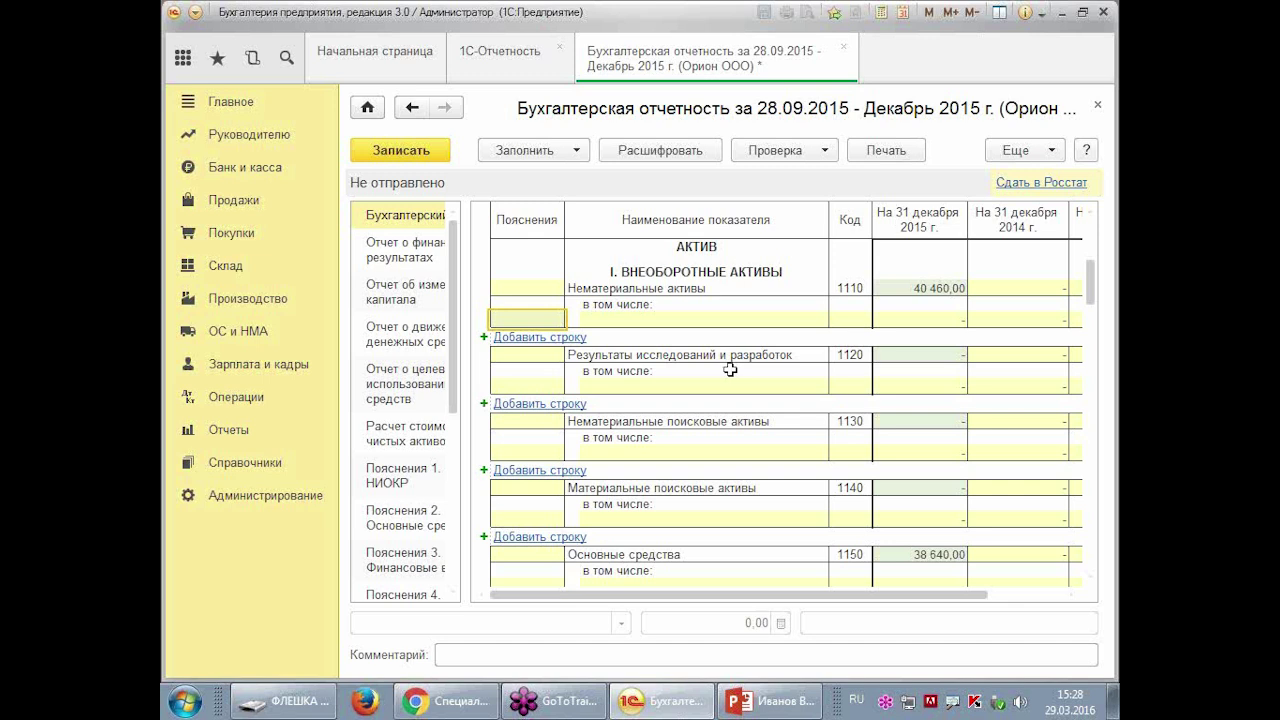
- Examine the non-current assets section of the balance sheet, comparing lines 1110 «Нематериальные активы» and 1150 «Основные средства»
left_click(757, 457)
scroll(760, 460, "down", 5)
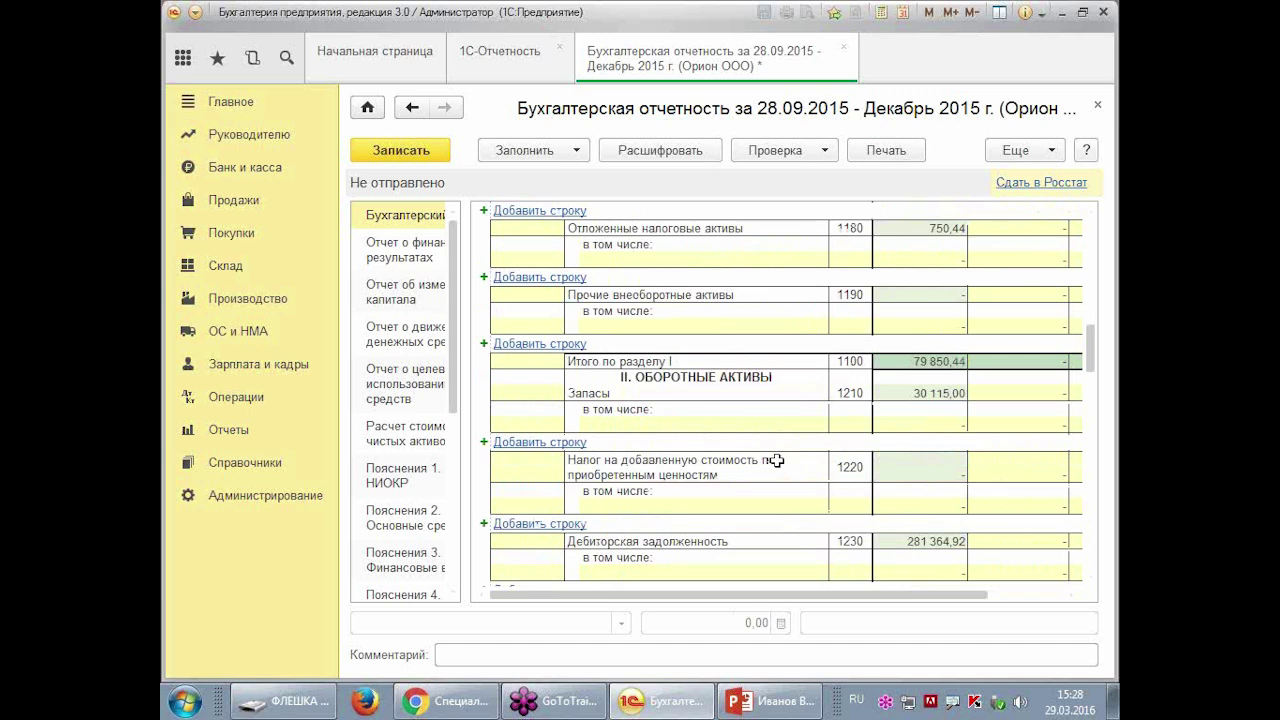
scroll(777, 460, "up", 8)
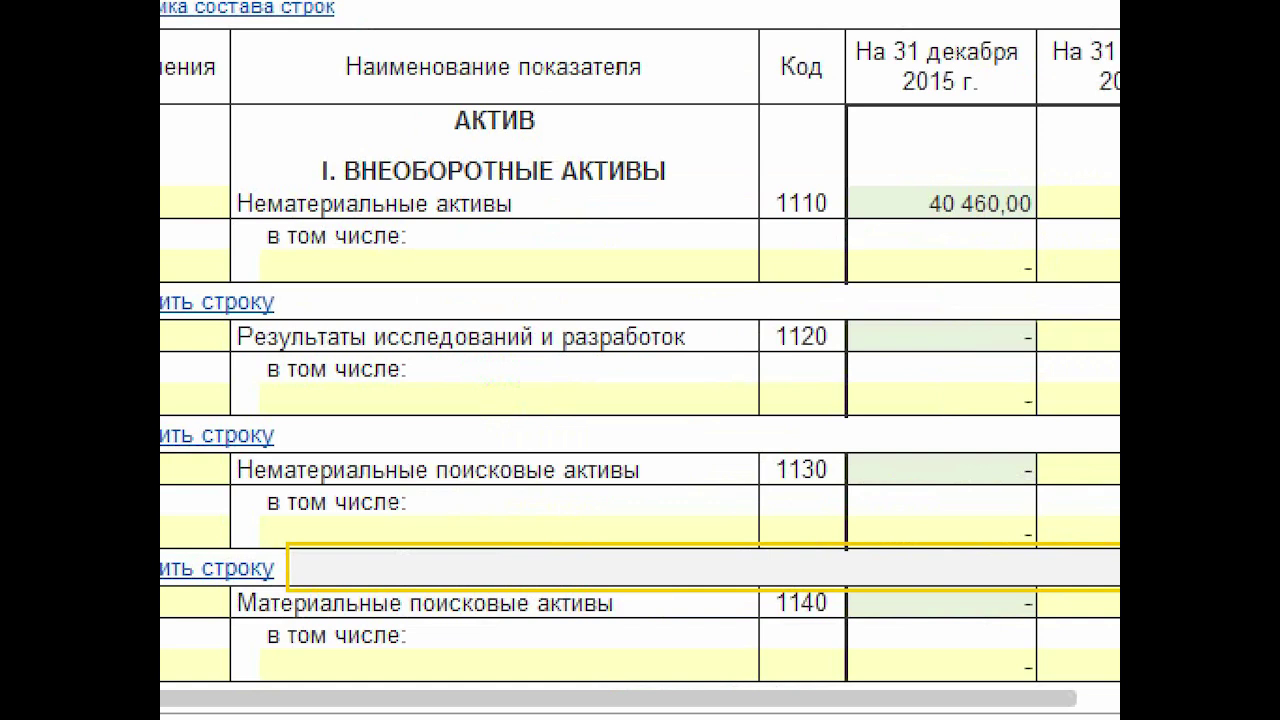
mouse_move(555, 353)
left_mouse_down()
mouse_move(631, 262)
mouse_move(574, 332)
left_mouse_up()
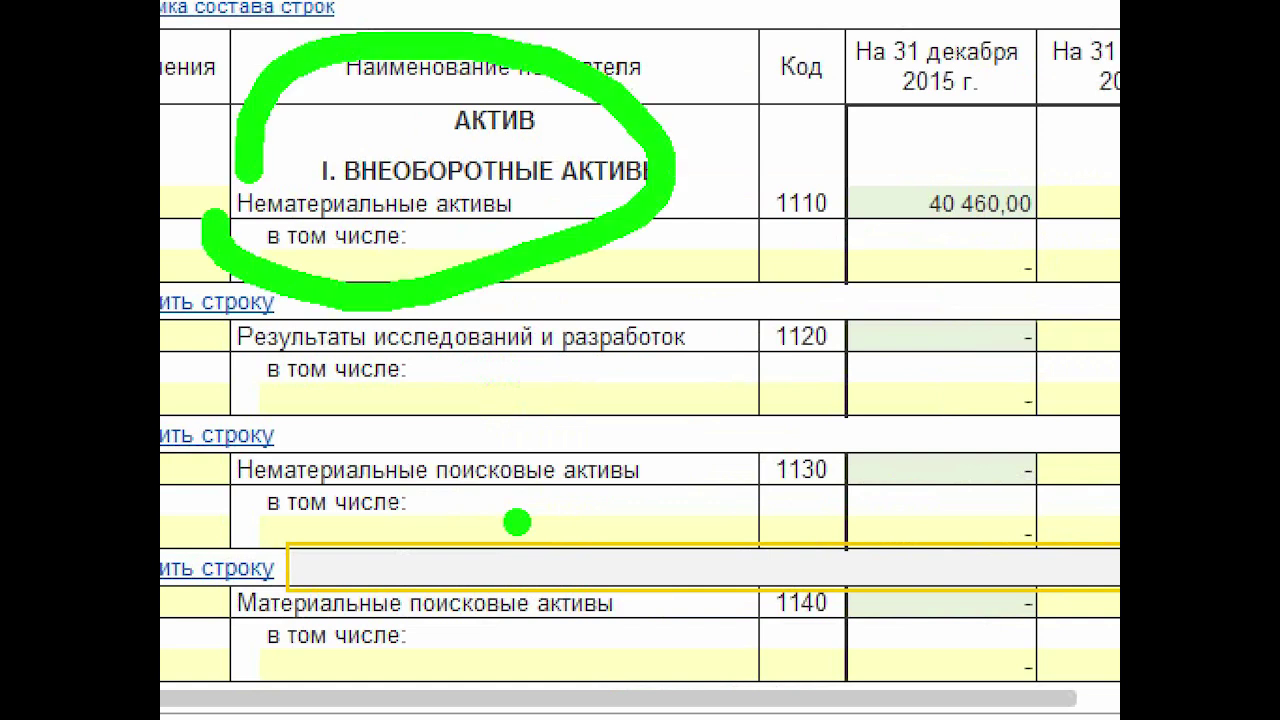
scroll(842, 487, "down", 3)
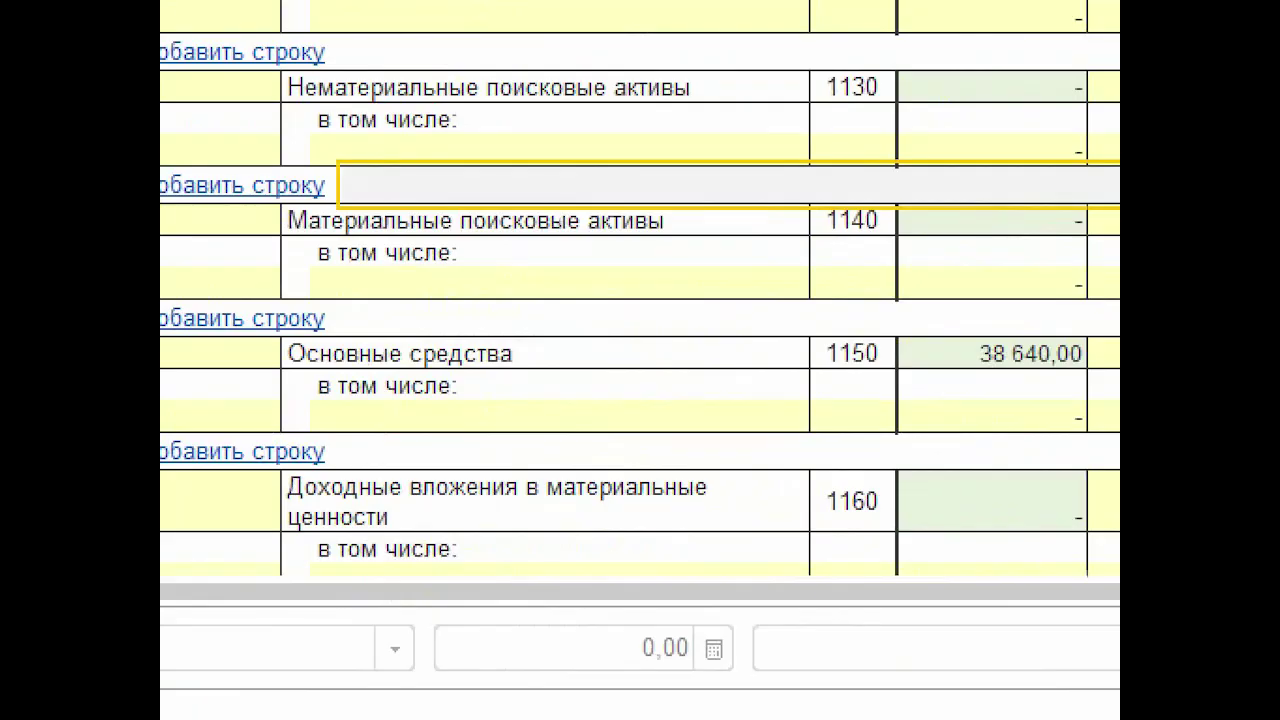
mouse_move(767, 441)
left_mouse_down()
mouse_move(610, 591)
mouse_move(724, 431)
left_mouse_up()
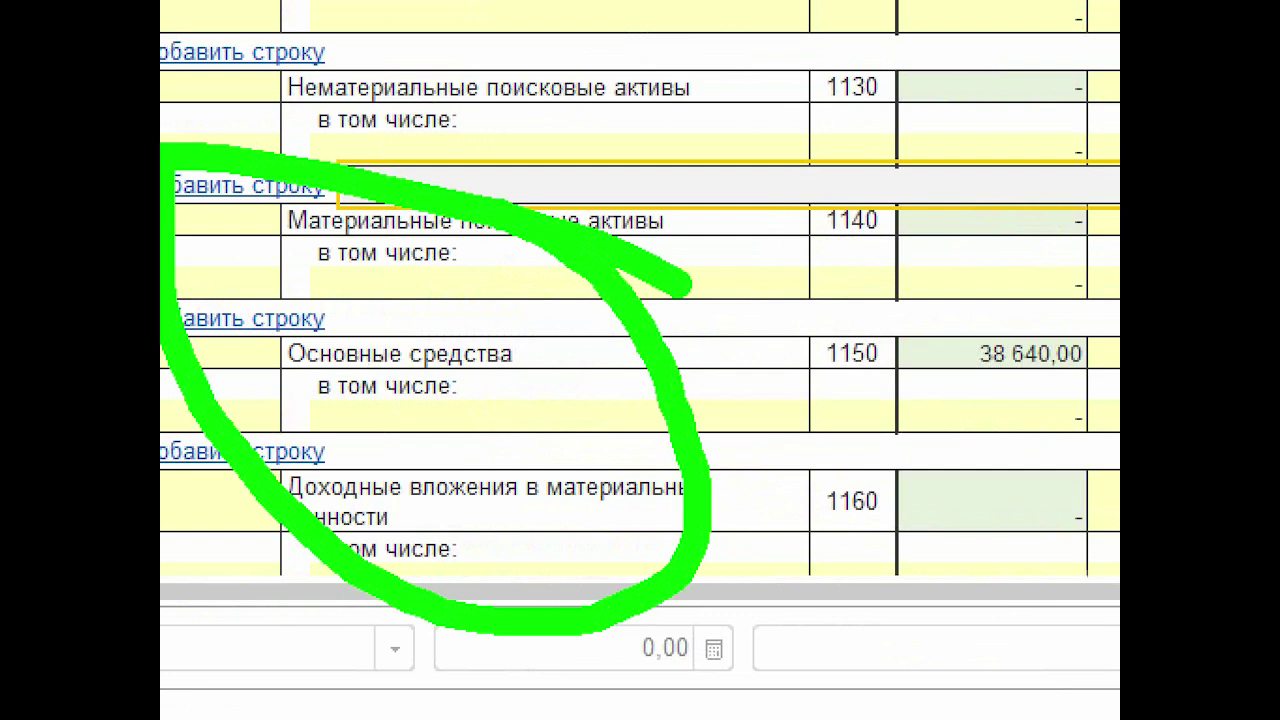
left_click_drag(960, 402, 892, 410)
left_click_drag(866, 505, 970, 491)
mouse_move(945, 562)
left_mouse_down()
mouse_move(1000, 590)
mouse_move(1090, 577)
left_mouse_up()
left_click_drag(1078, 368, 1115, 420)
left_click_drag(905, 440, 1060, 375)
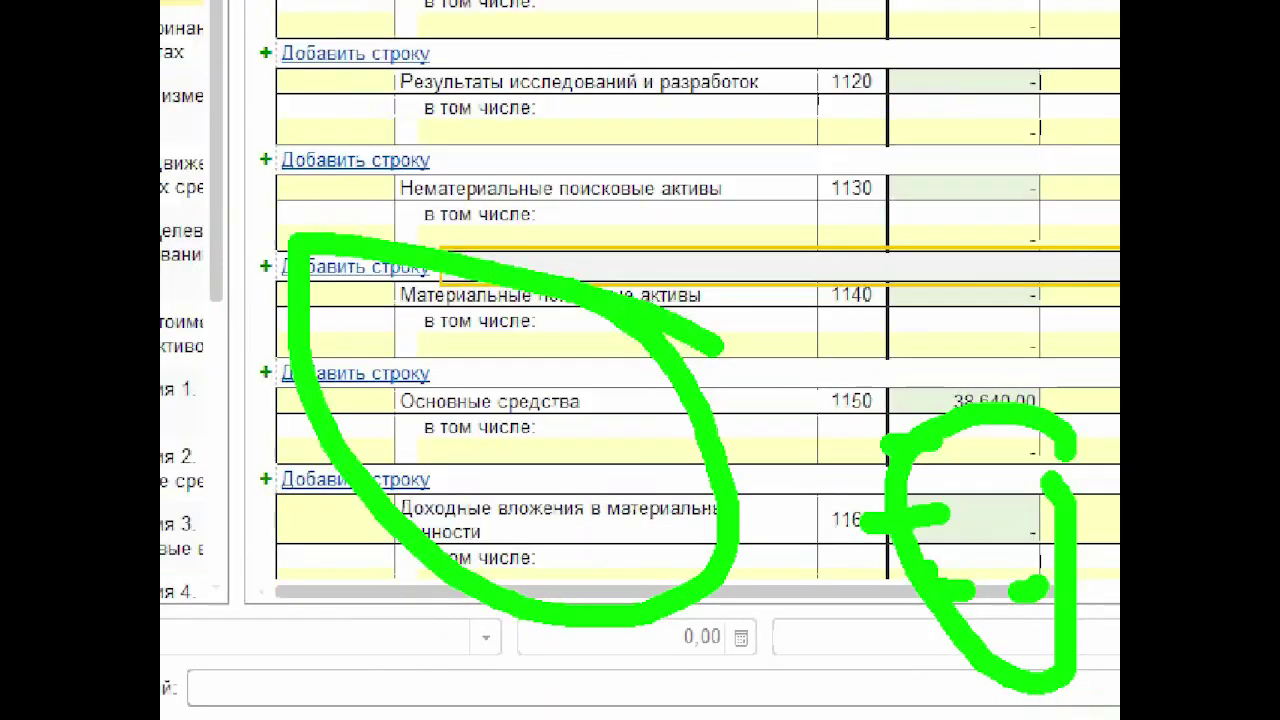
key("Escape")
left_click_drag(880, 432, 1001, 495)
key("Escape")
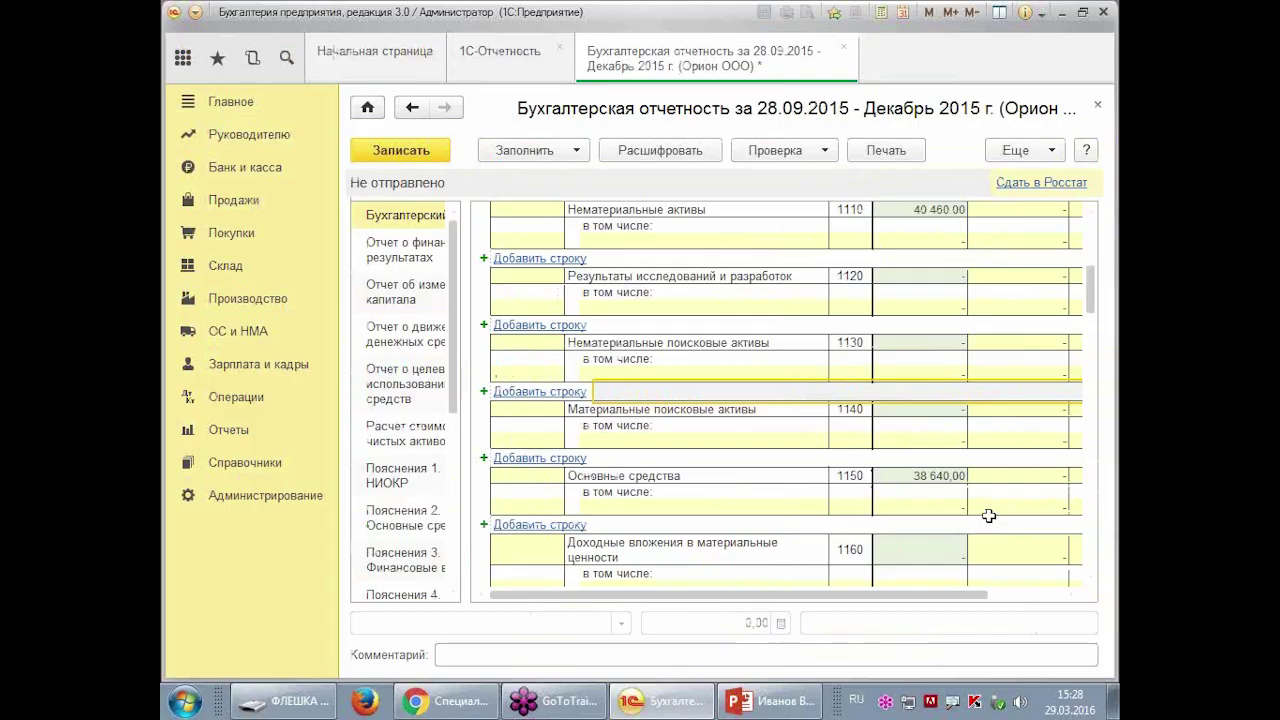
- Open the breakdown of line 1150 «Основные средства» as of 31 декабря 2015 г., examine its account balances and close it
left_click(925, 475)
left_click(686, 152)
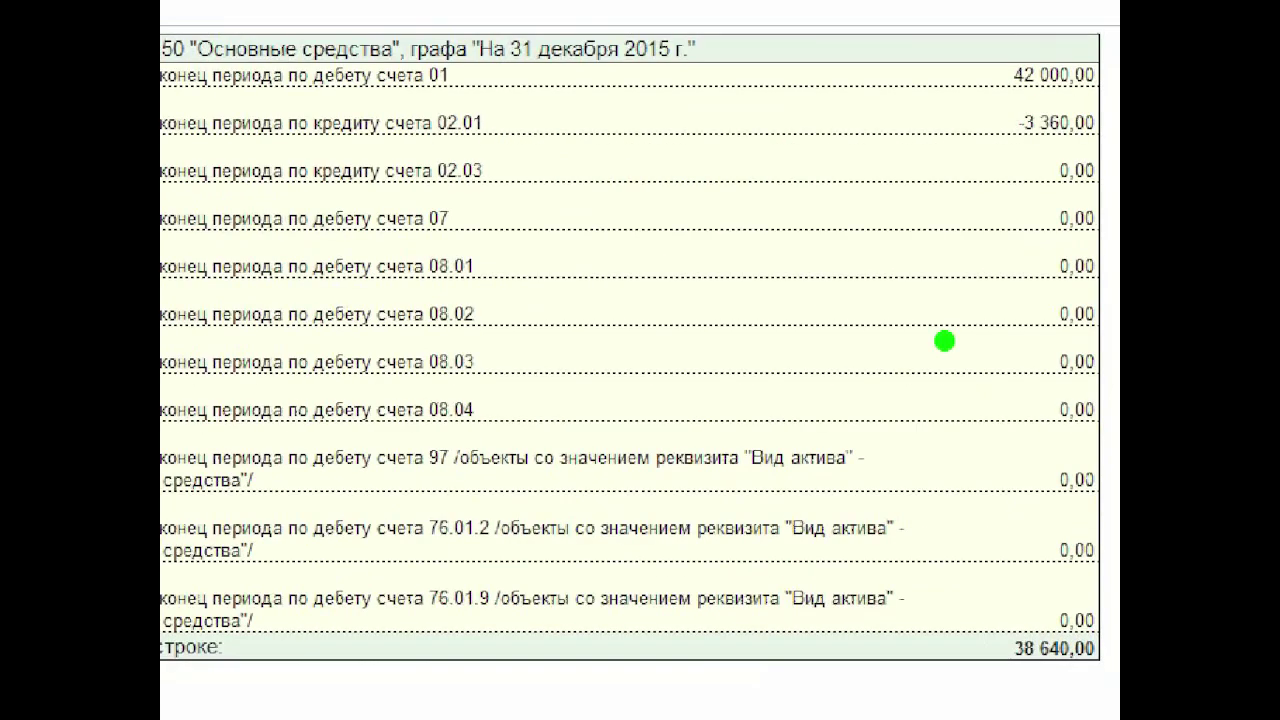
mouse_move(889, 128)
left_mouse_down()
mouse_move(972, 228)
mouse_move(1045, 125)
left_mouse_up()
left_click_drag(860, 10, 824, 24)
mouse_move(880, 660)
left_mouse_down()
mouse_move(1050, 543)
mouse_move(975, 675)
left_mouse_up()
key("Escape")
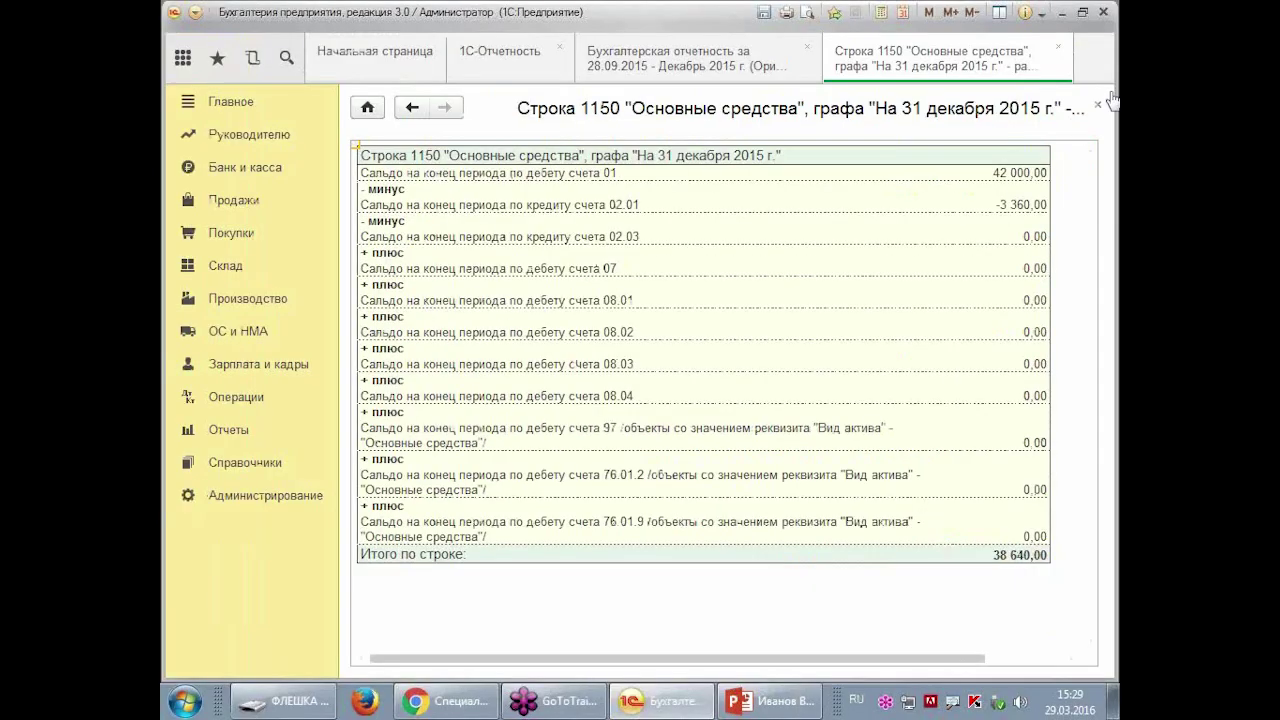
left_click(1097, 104)
- Open the breakdown of line 1210 «Запасы» as of 31 декабря 2015 г. in the current assets section
scroll(912, 436, "down", 5)
scroll(912, 436, "down", 4)
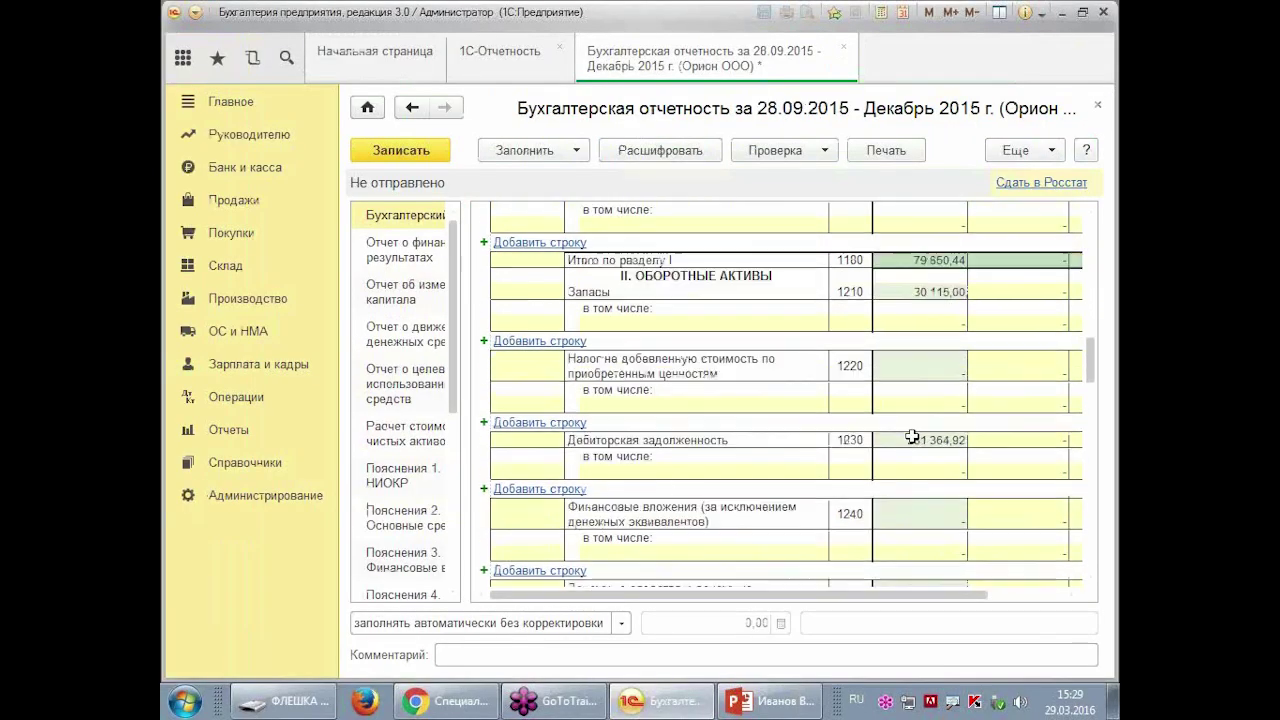
left_click(928, 290)
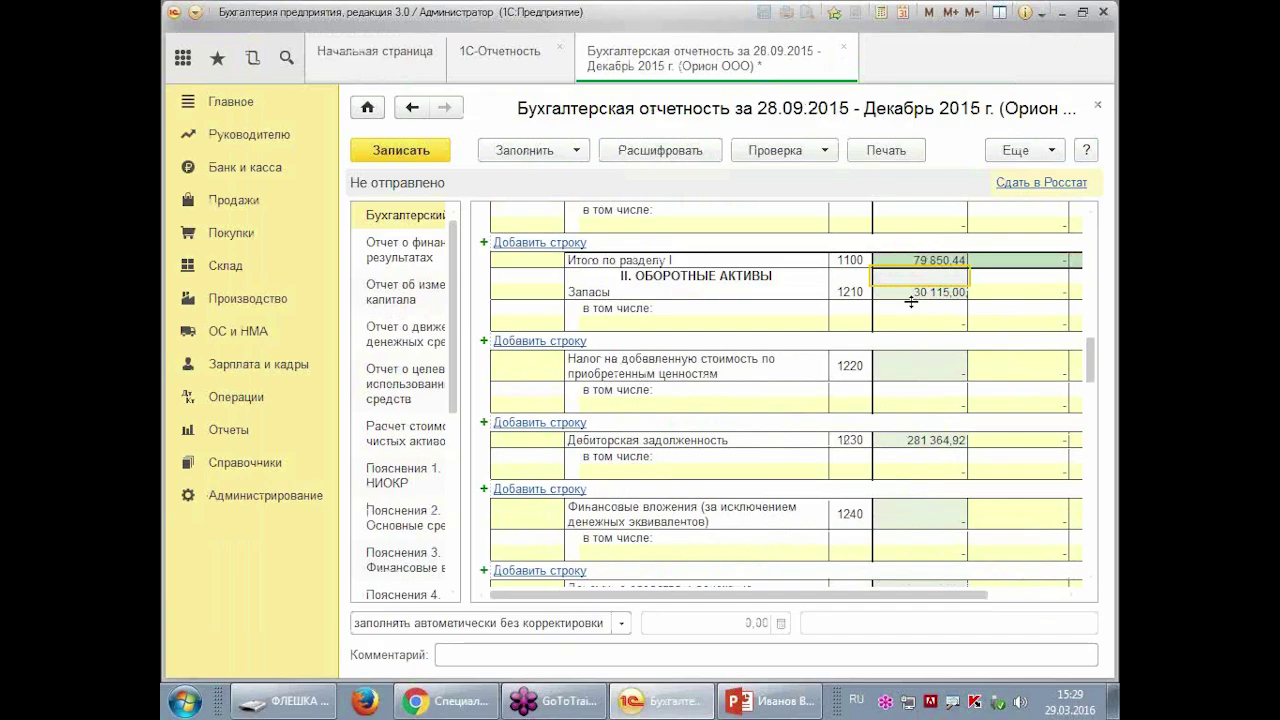
left_click(622, 151)
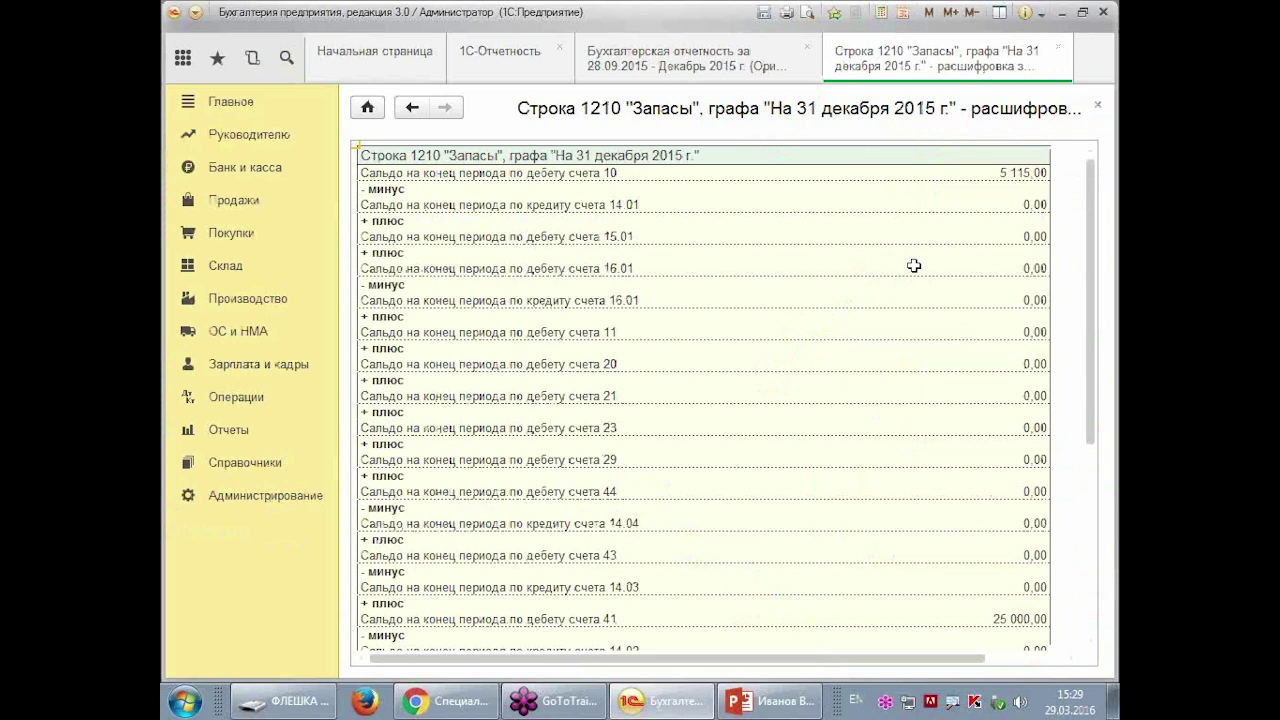
- Examine the account balances in the line 1210 «Запасы» breakdown down to the line total and close it
scroll(914, 270, "down", 5)
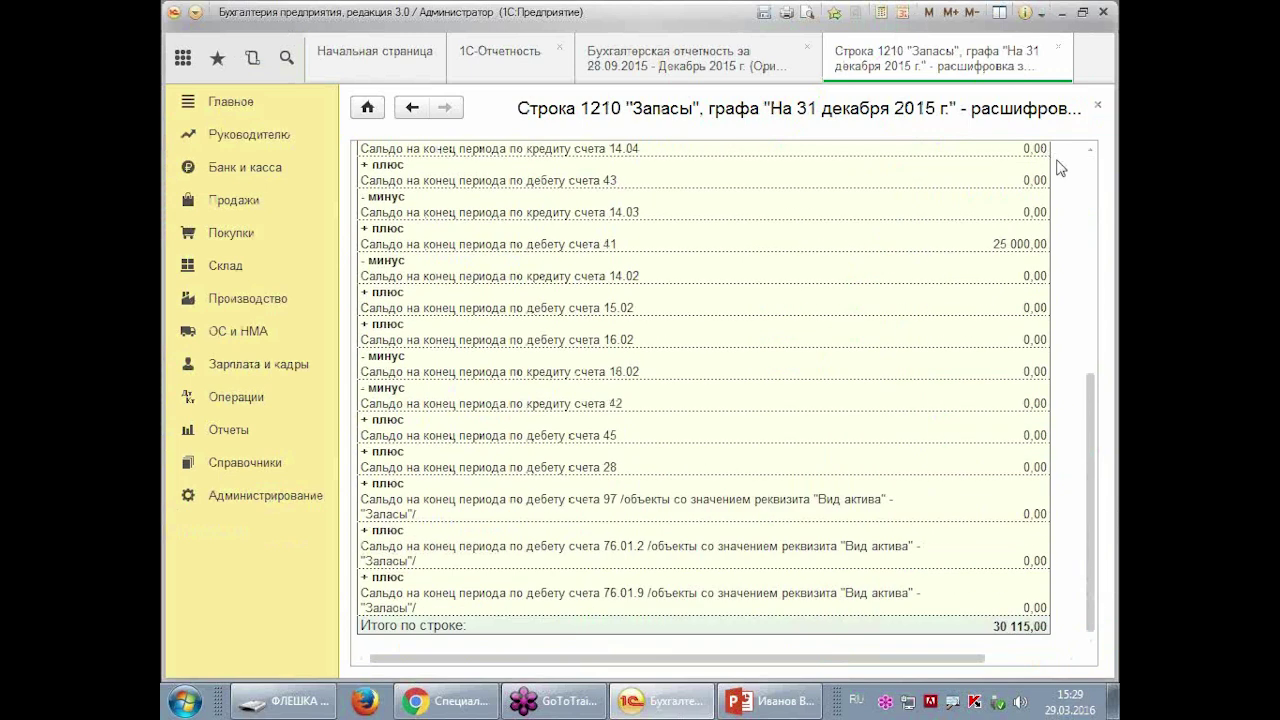
left_click(1097, 106)
- Open the breakdown of line 1230 «Дебиторская задолженность» as of 31 декабря 2015 г., examine its account balances through the total and close it
left_click(912, 440)
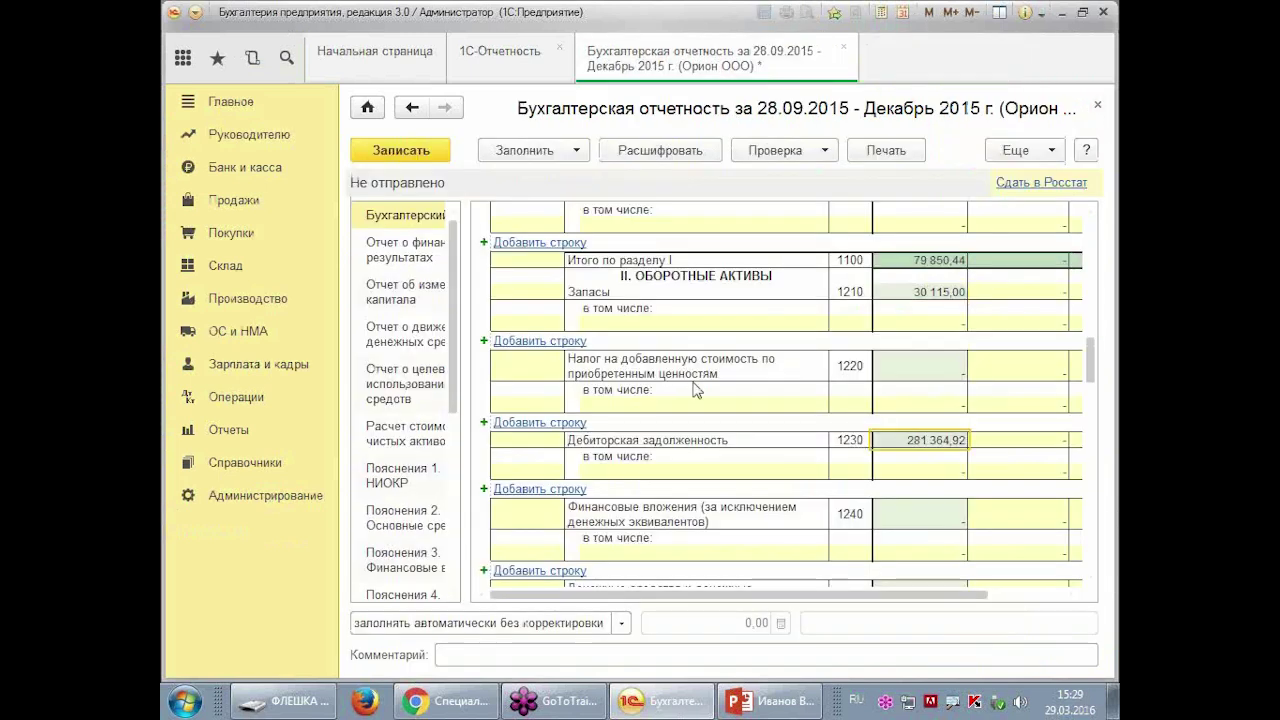
left_click(655, 150)
left_click(1016, 488)
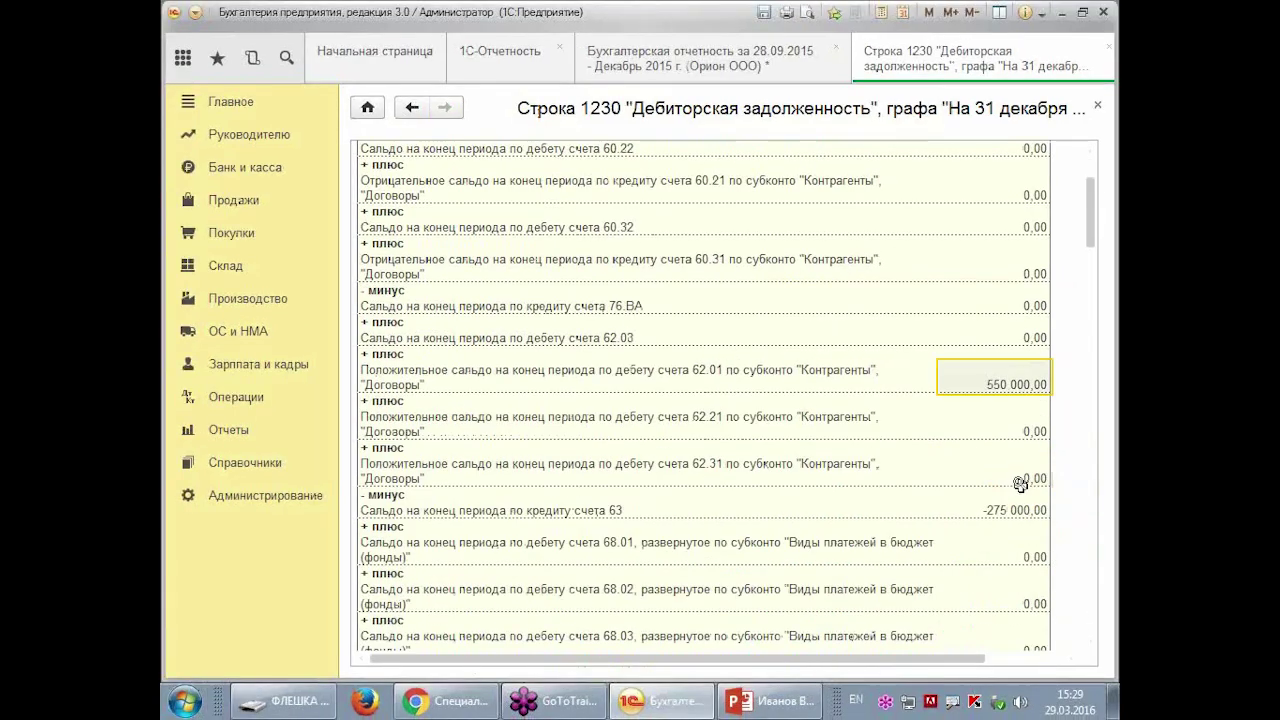
scroll(1020, 484, "down", 8)
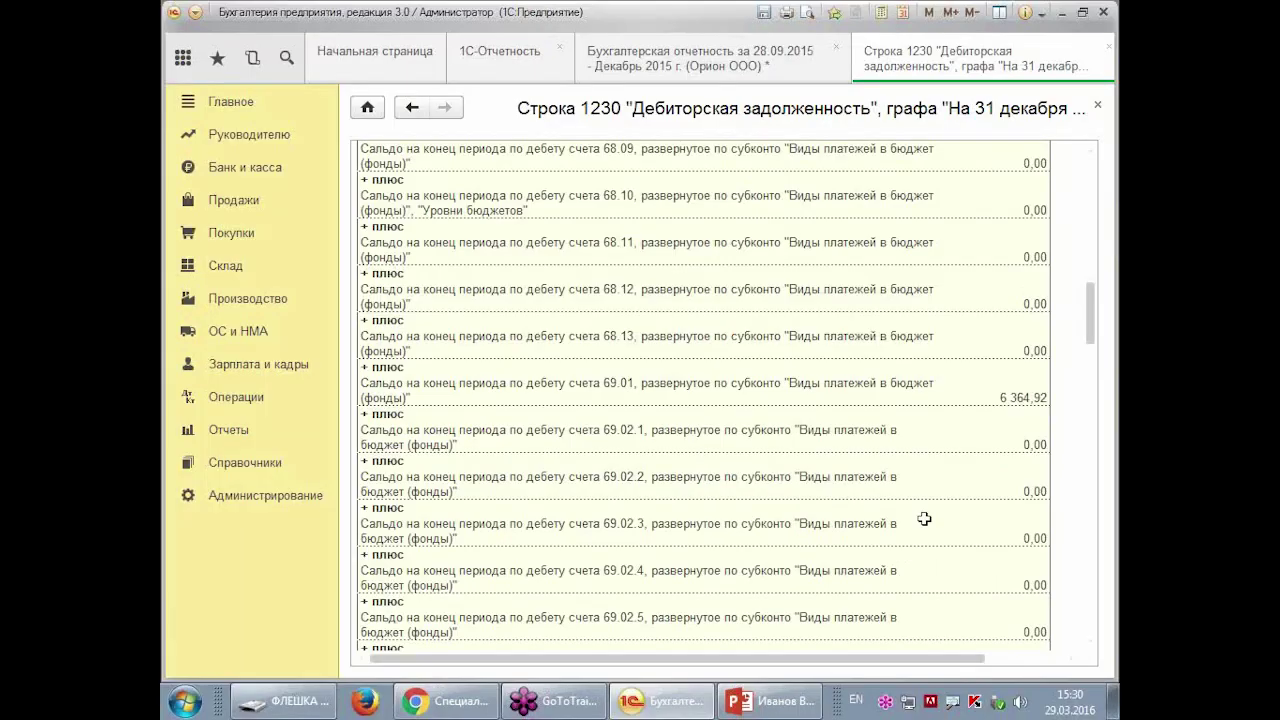
left_click(1033, 335)
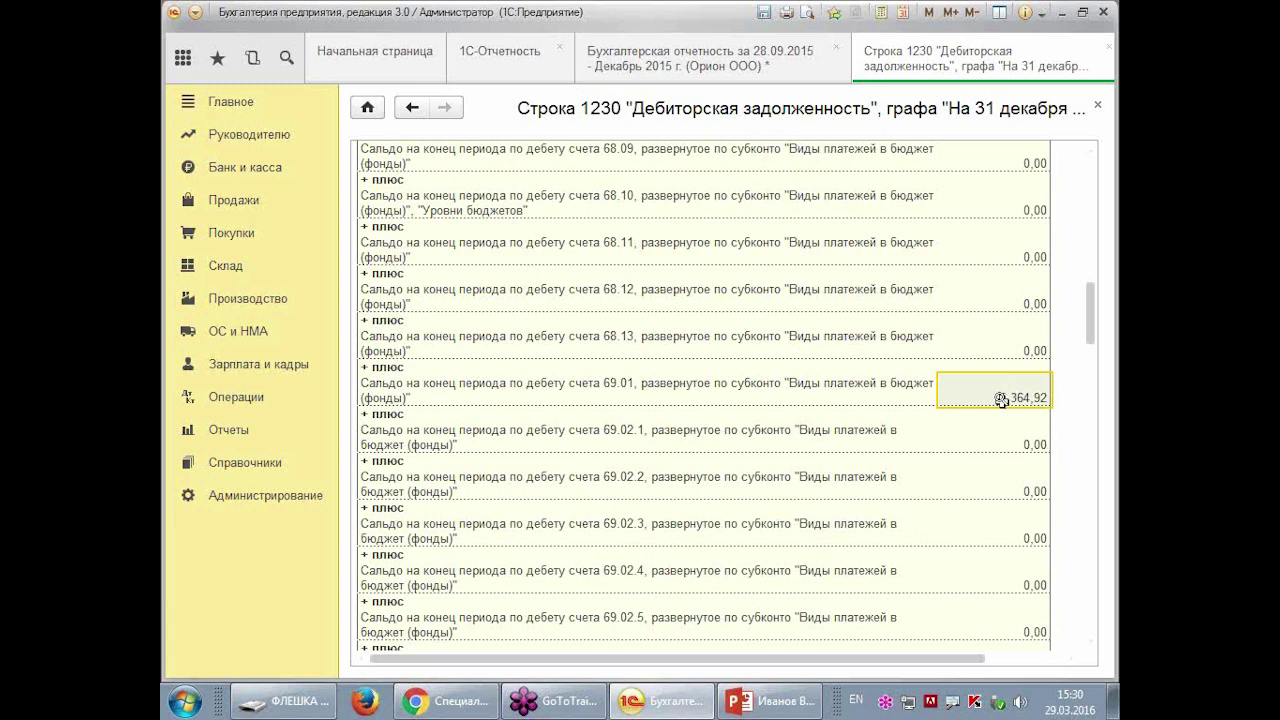
left_click_drag(1093, 332, 1093, 600)
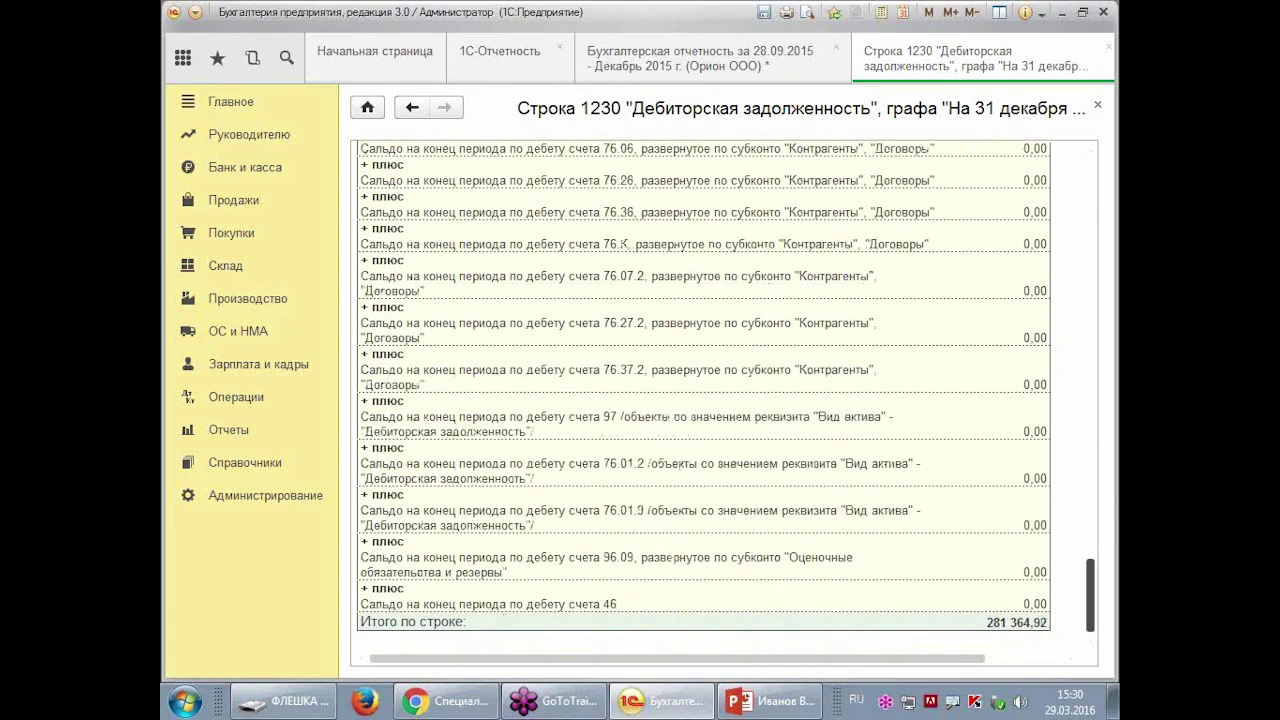
left_click(1098, 107)
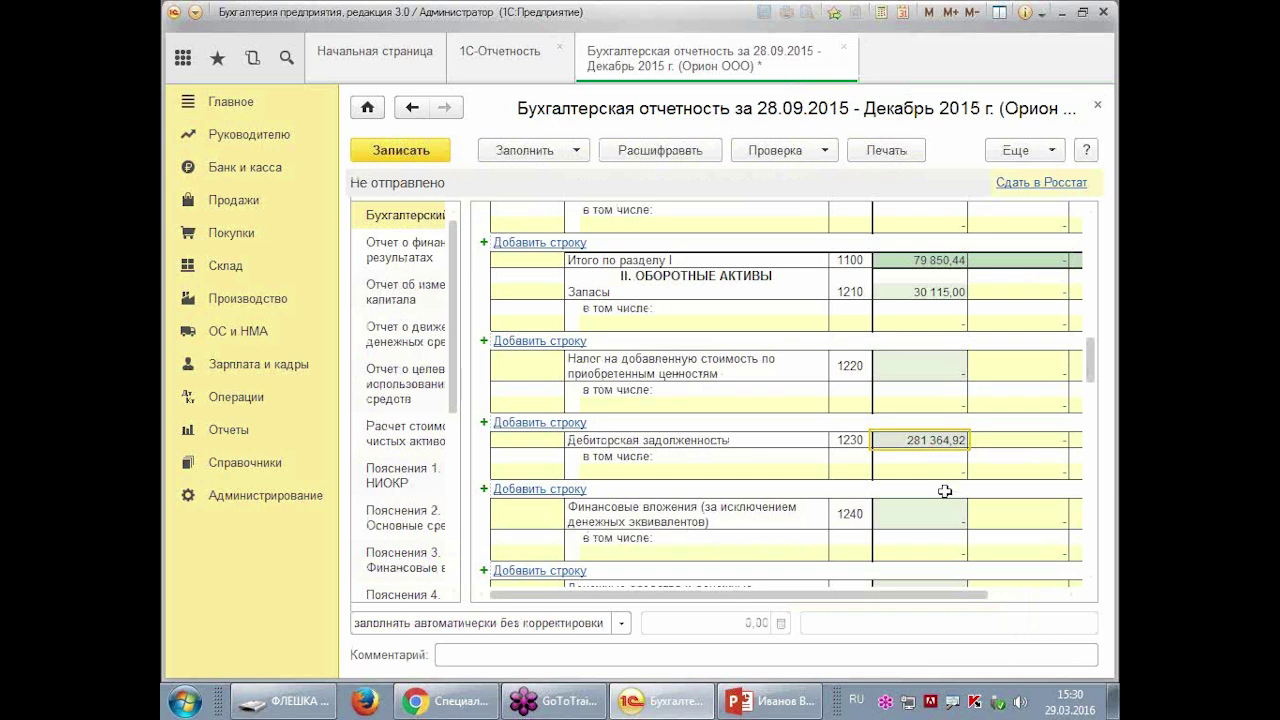
- Examine the current assets lines 1220, 1250 and 1260 and compare the balance totals in lines 1600 and 1700
left_click(922, 366)
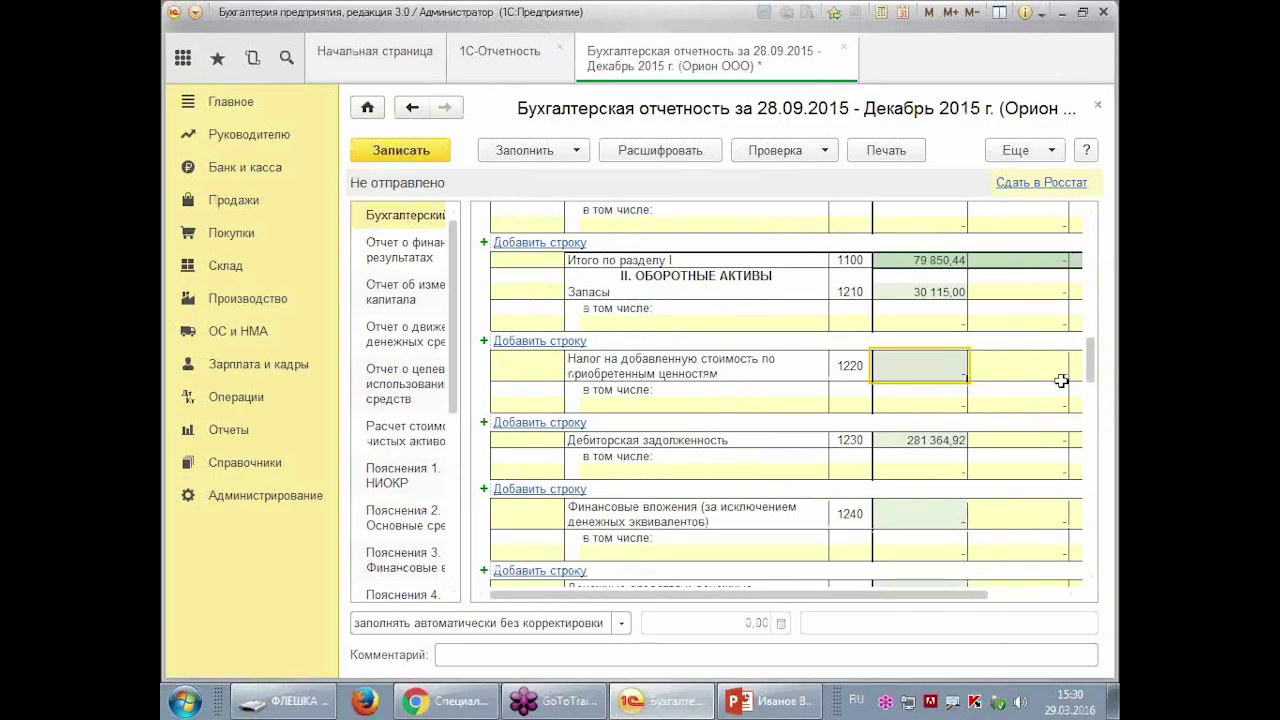
scroll(1060, 380, "down", 3)
left_click(928, 332)
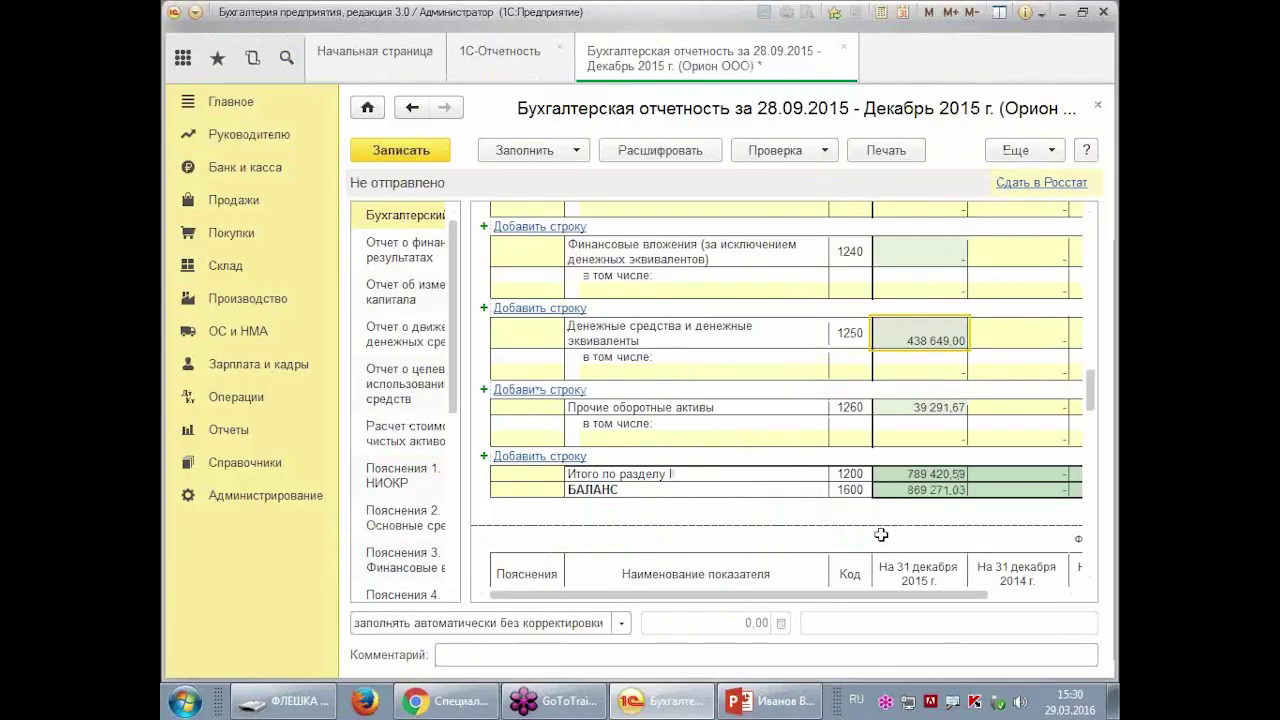
left_click(929, 411)
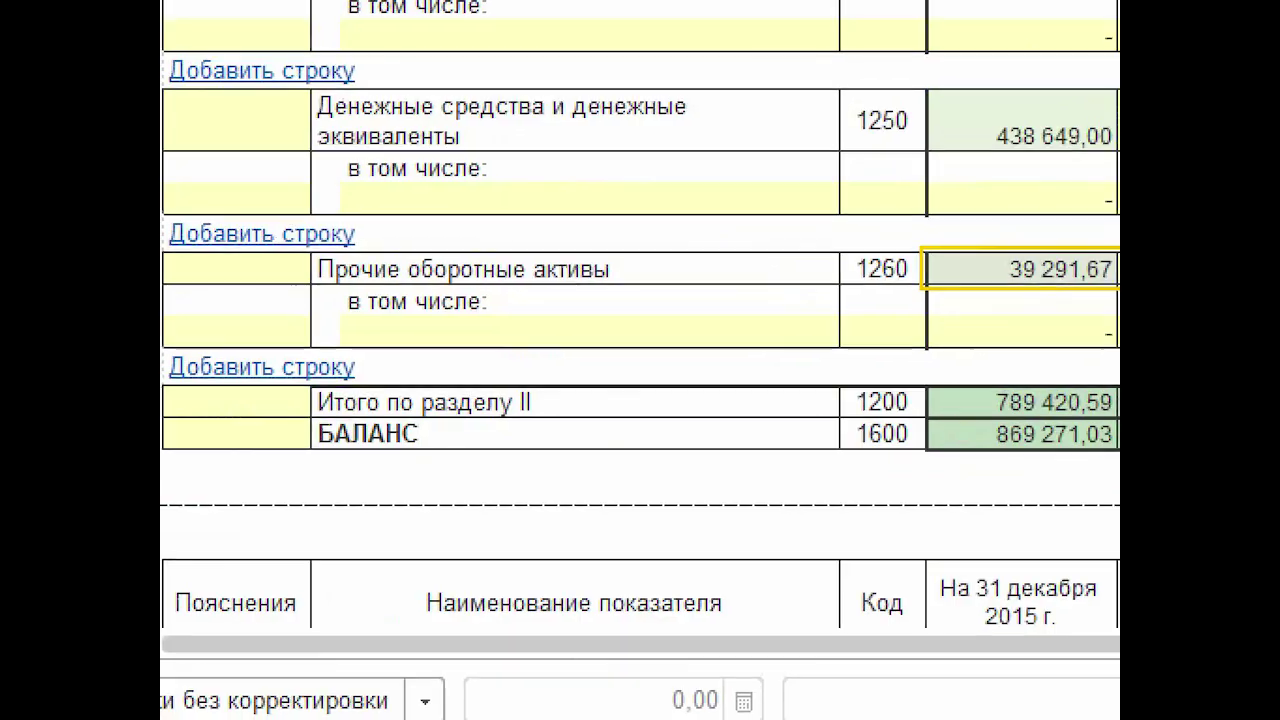
mouse_move(965, 390)
left_mouse_down()
mouse_move(962, 360)
mouse_move(966, 437)
mouse_move(959, 370)
left_mouse_up()
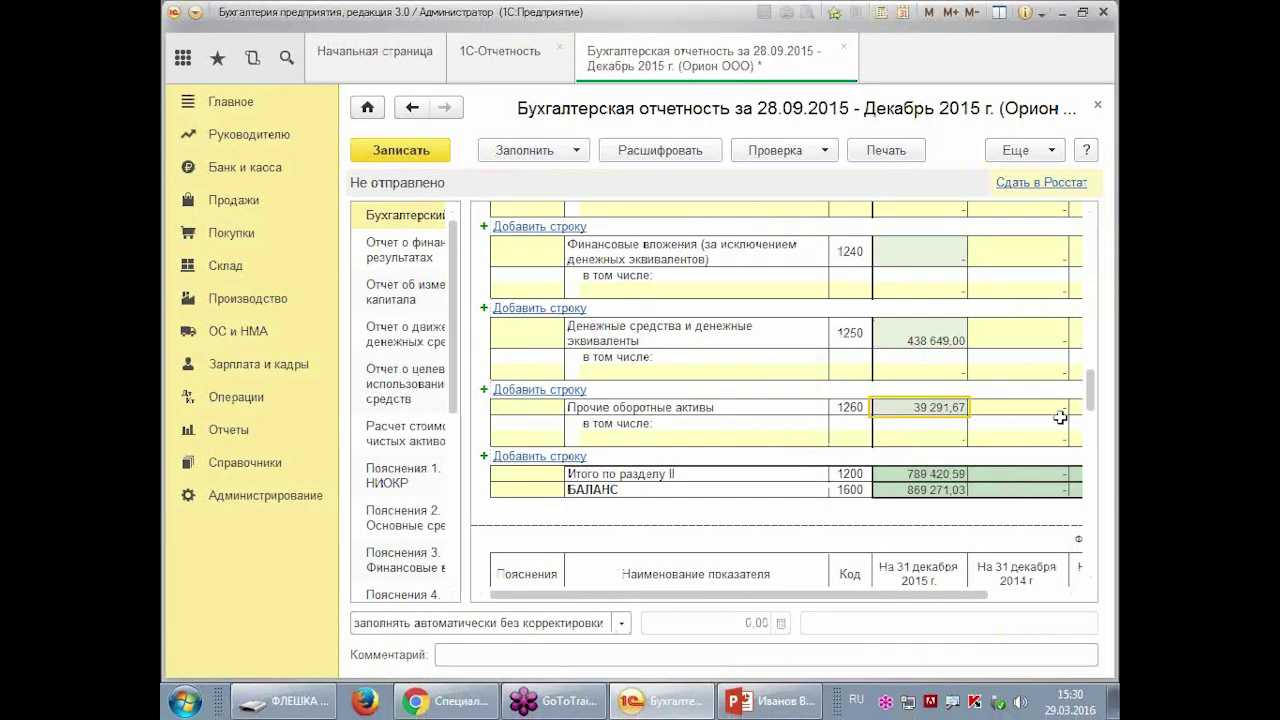
mouse_move(1090, 400)
left_mouse_down()
mouse_move(1090, 445)
mouse_move(1090, 422)
left_mouse_up()
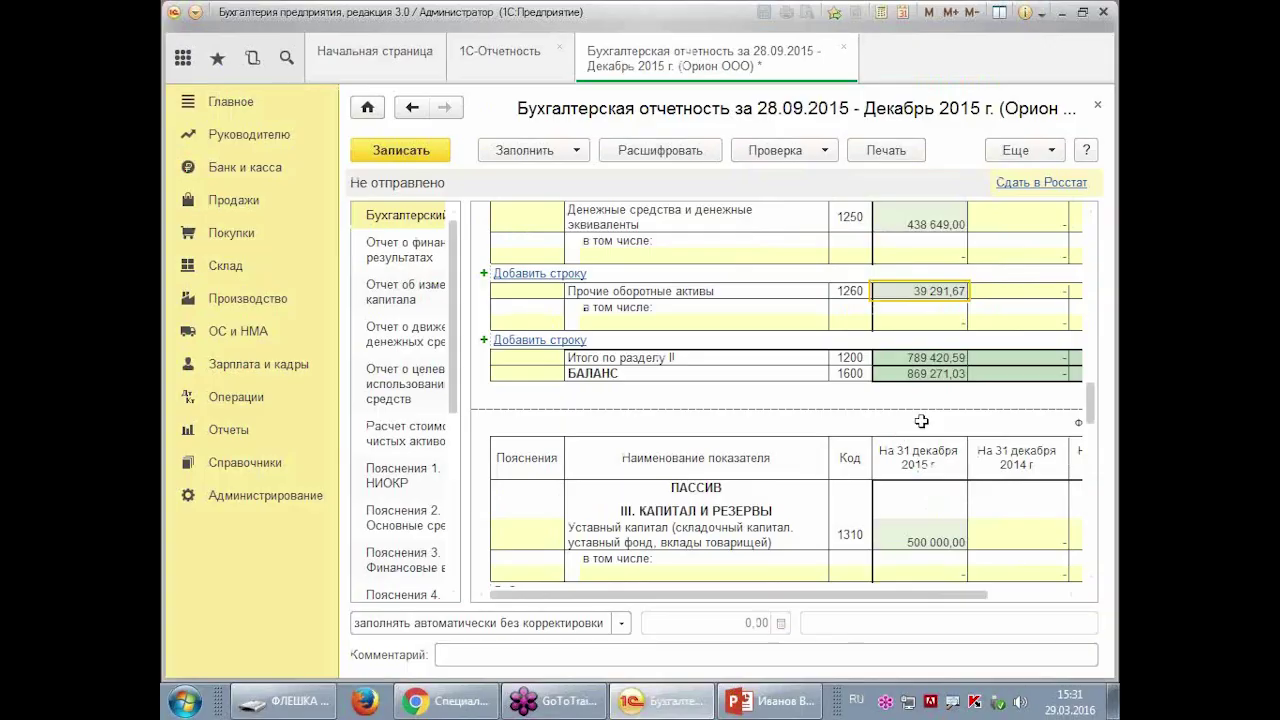
scroll(933, 441, "down", 10)
scroll(933, 441, "down", 5)
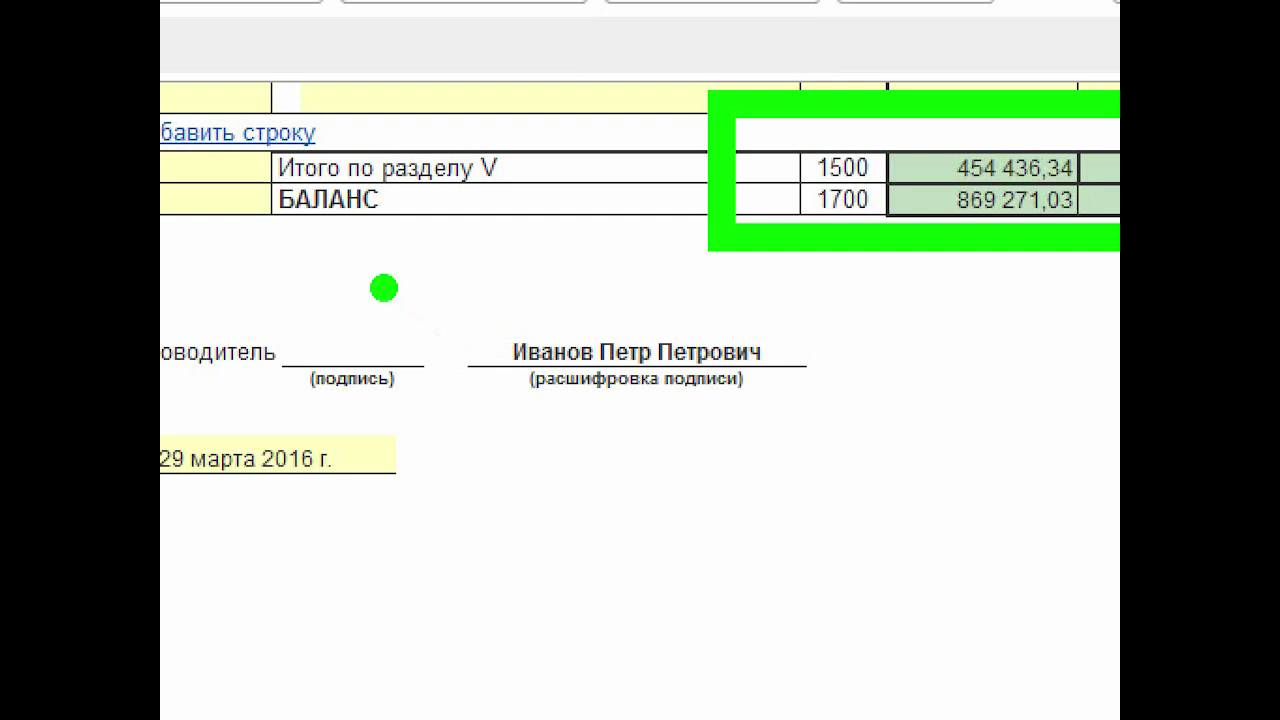
left_click_drag(376, 252, 390, 432)
left_click_drag(260, 274, 465, 218)
mouse_move(470, 290)
left_mouse_down()
mouse_move(482, 357)
mouse_move(445, 390)
mouse_move(722, 250)
mouse_move(595, 380)
left_mouse_up()
left_click_drag(493, 445, 575, 532)
left_click_drag(550, 470, 590, 595)
left_click_drag(630, 480, 672, 565)
mouse_move(545, 470)
left_mouse_down()
mouse_move(722, 460)
mouse_move(900, 428)
mouse_move(950, 400)
left_mouse_up()
left_click_drag(922, 318, 1015, 400)
left_click_drag(985, 320, 958, 432)
left_click_drag(1020, 300, 1000, 395)
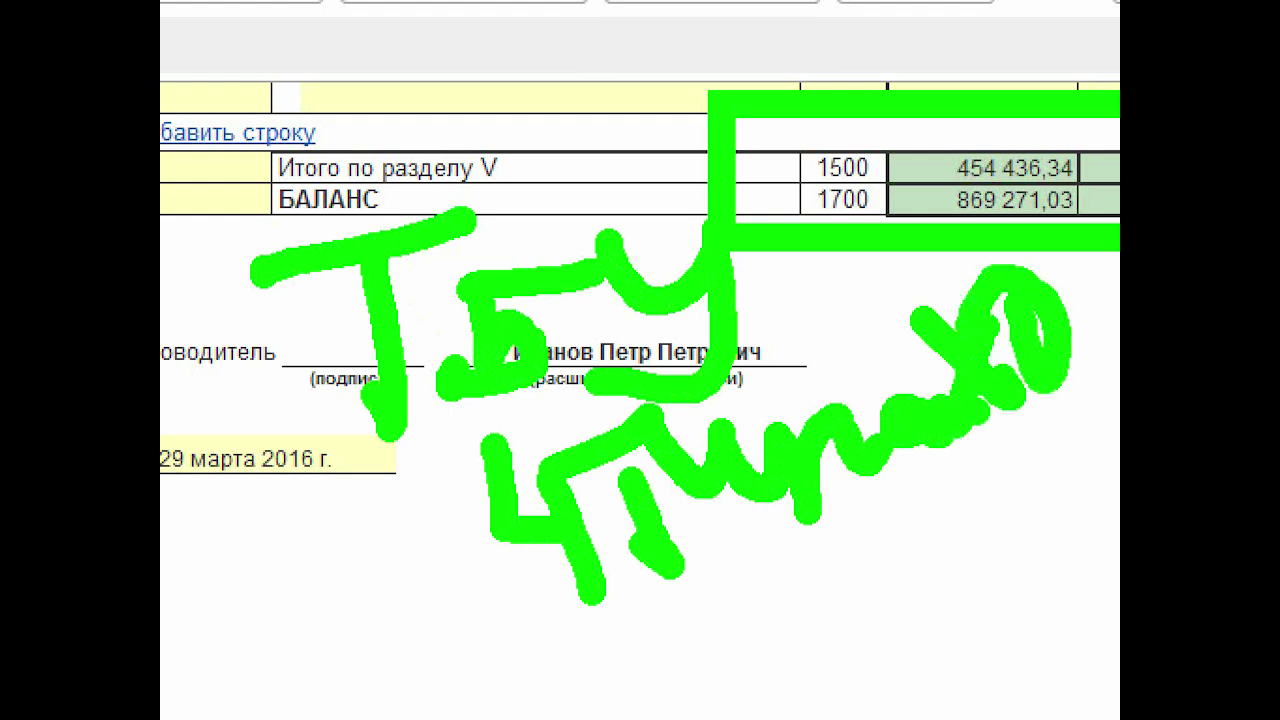
left_click(878, 521)
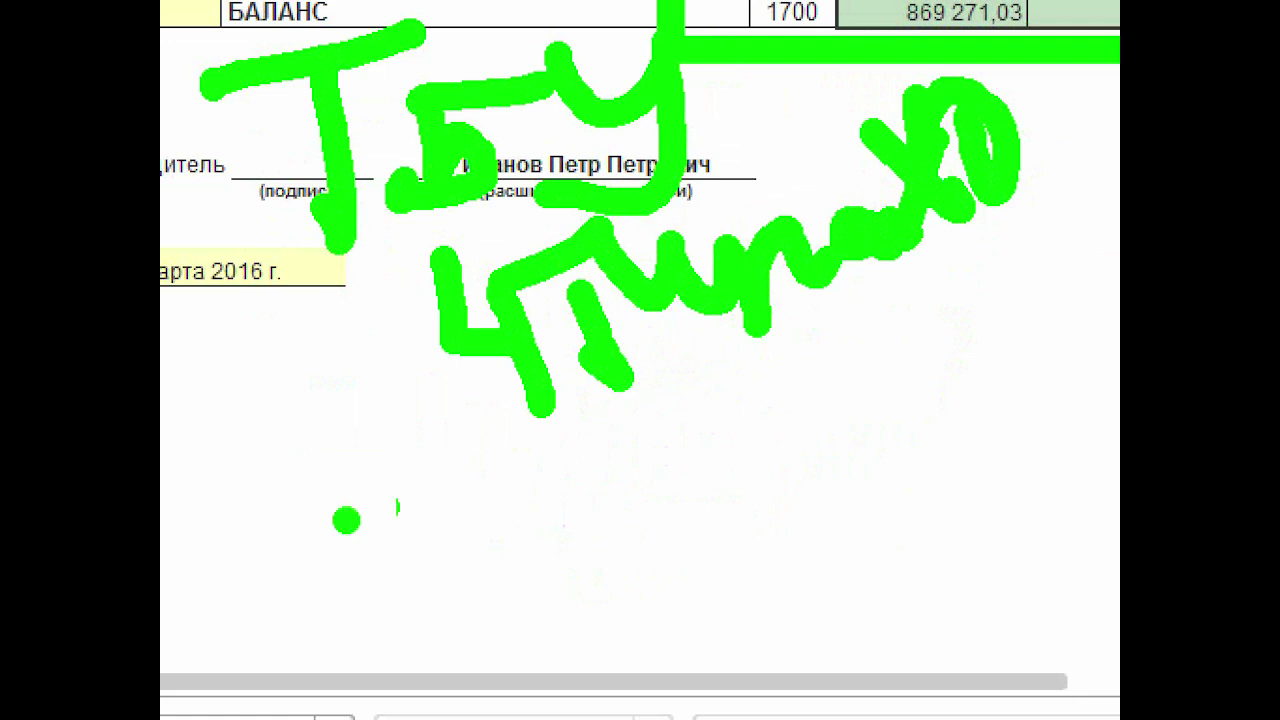
left_click_drag(195, 535, 283, 615)
mouse_move(362, 462)
left_mouse_down()
mouse_move(323, 486)
mouse_move(355, 555)
left_mouse_up()
left_click_drag(425, 490, 470, 545)
mouse_move(528, 518)
left_mouse_down()
mouse_move(530, 555)
mouse_move(540, 505)
left_mouse_up()
left_click_drag(612, 495, 712, 490)
left_click_drag(620, 545, 735, 545)
left_click_drag(765, 445, 820, 570)
left_click_drag(850, 455, 915, 578)
left_click_drag(875, 515, 955, 515)
mouse_move(990, 462)
left_mouse_down()
mouse_move(1040, 470)
mouse_move(995, 462)
left_mouse_up()
left_click_drag(1100, 460, 1105, 470)
left_click_drag(728, 358, 660, 635)
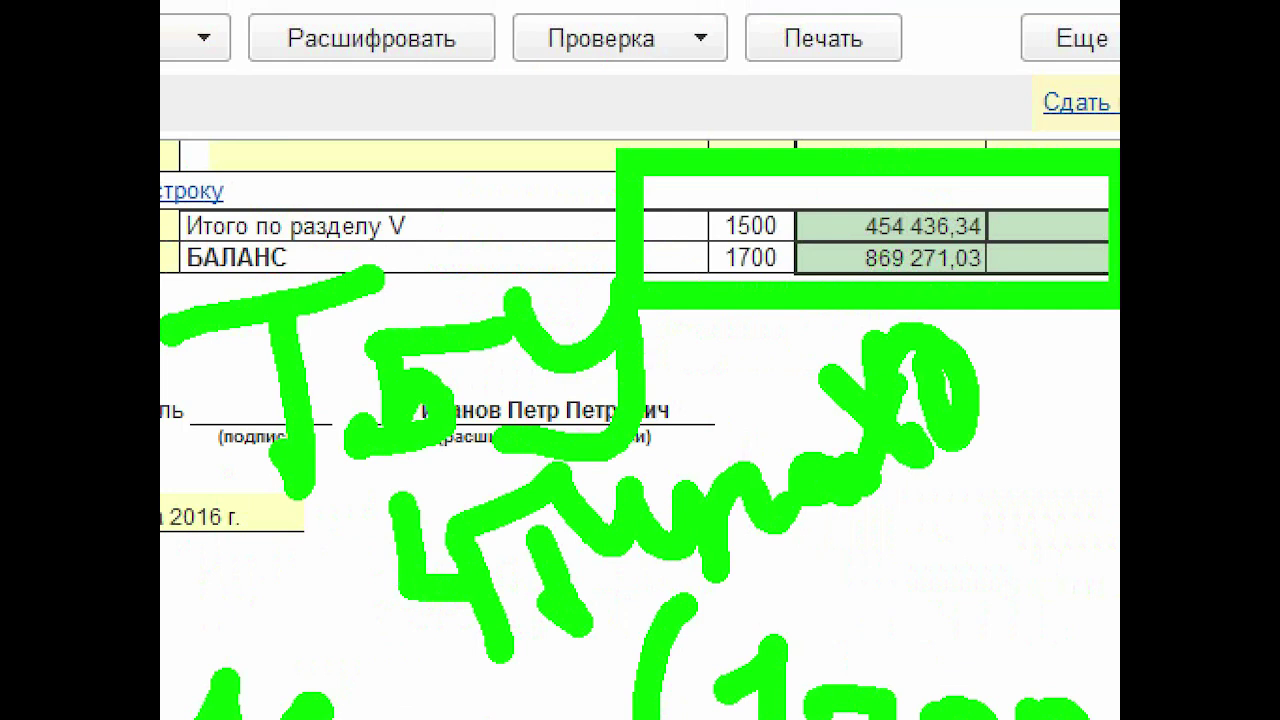
mouse_move(1073, 551)
left_mouse_down()
mouse_move(1020, 405)
mouse_move(1110, 420)
left_mouse_up()
left_click_drag(515, 2, 478, 92)
left_click_drag(585, 148, 628, 60)
left_click_drag(830, 2, 805, 118)
mouse_move(1085, 2)
left_mouse_down()
mouse_move(1075, 128)
mouse_move(1115, 66)
left_mouse_up()
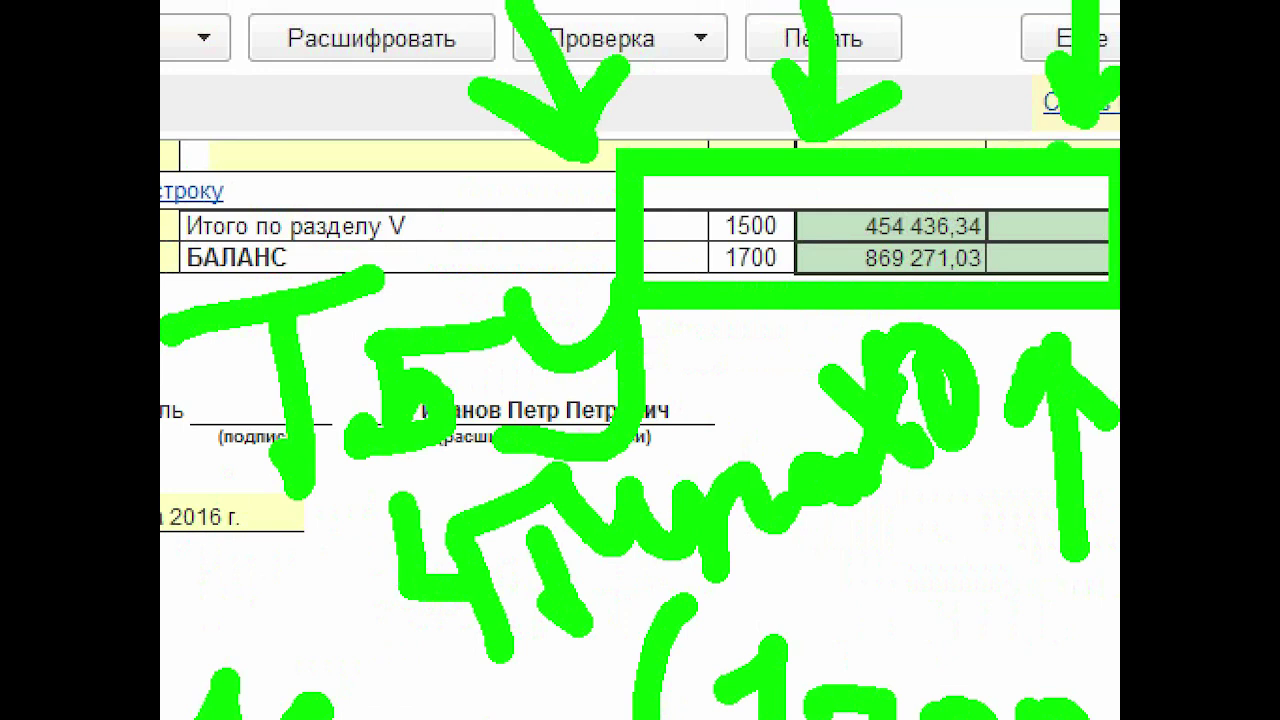
key("Escape")
- Open the breakdown of line 1520 «Кредиторская задолженность» as of 31 декабря 2015 г., examine the balances of accounts 68 and 69 and close it
left_click(915, 314)
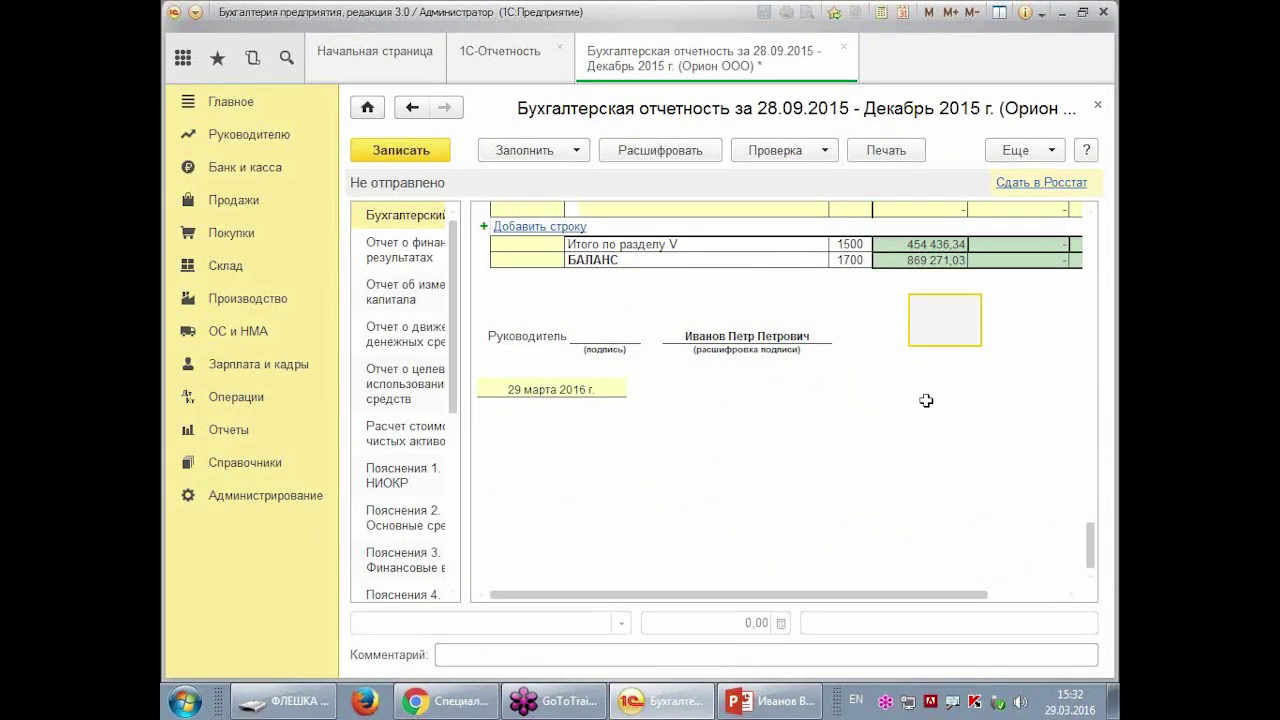
scroll(920, 435, "up", 10)
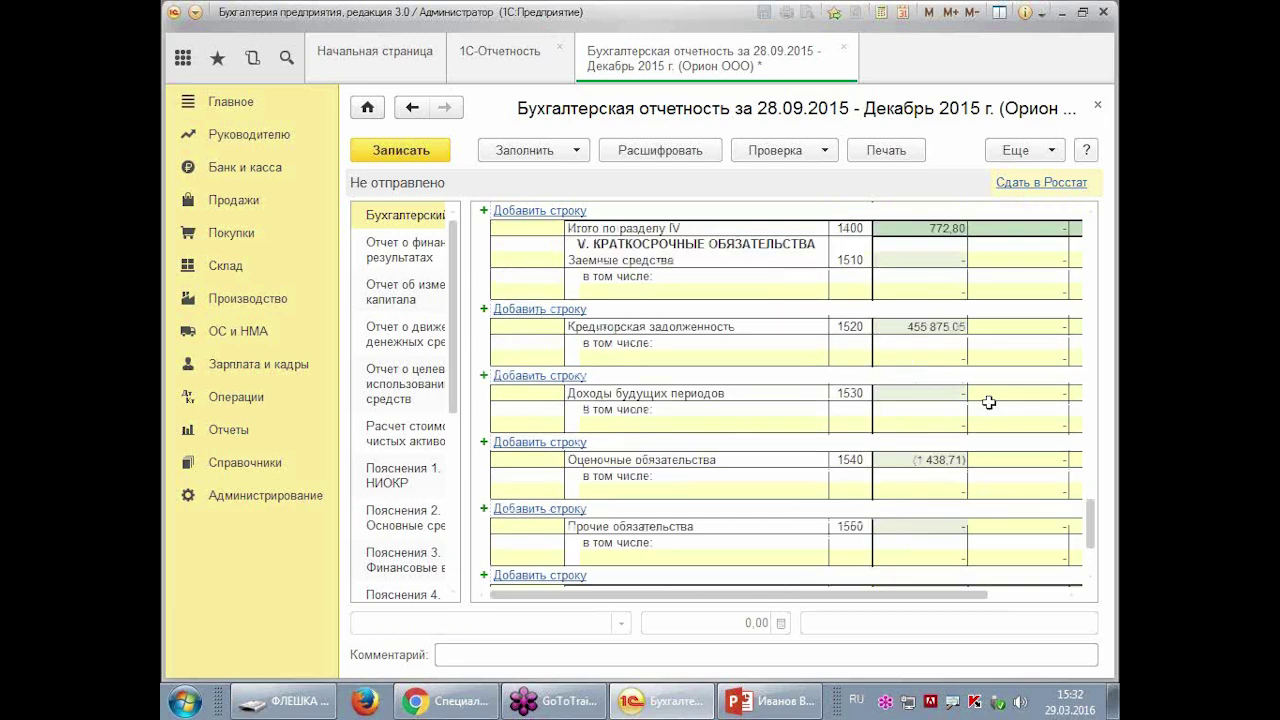
key("ctrl+1")
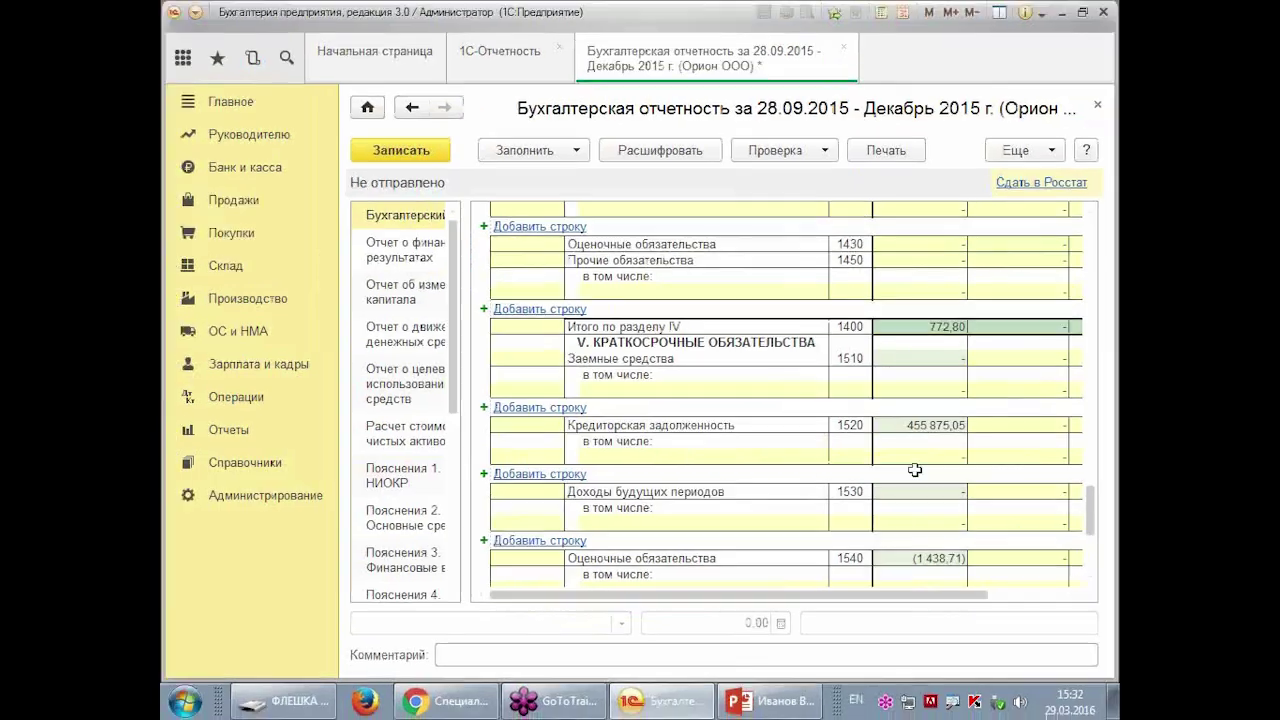
left_click(920, 380)
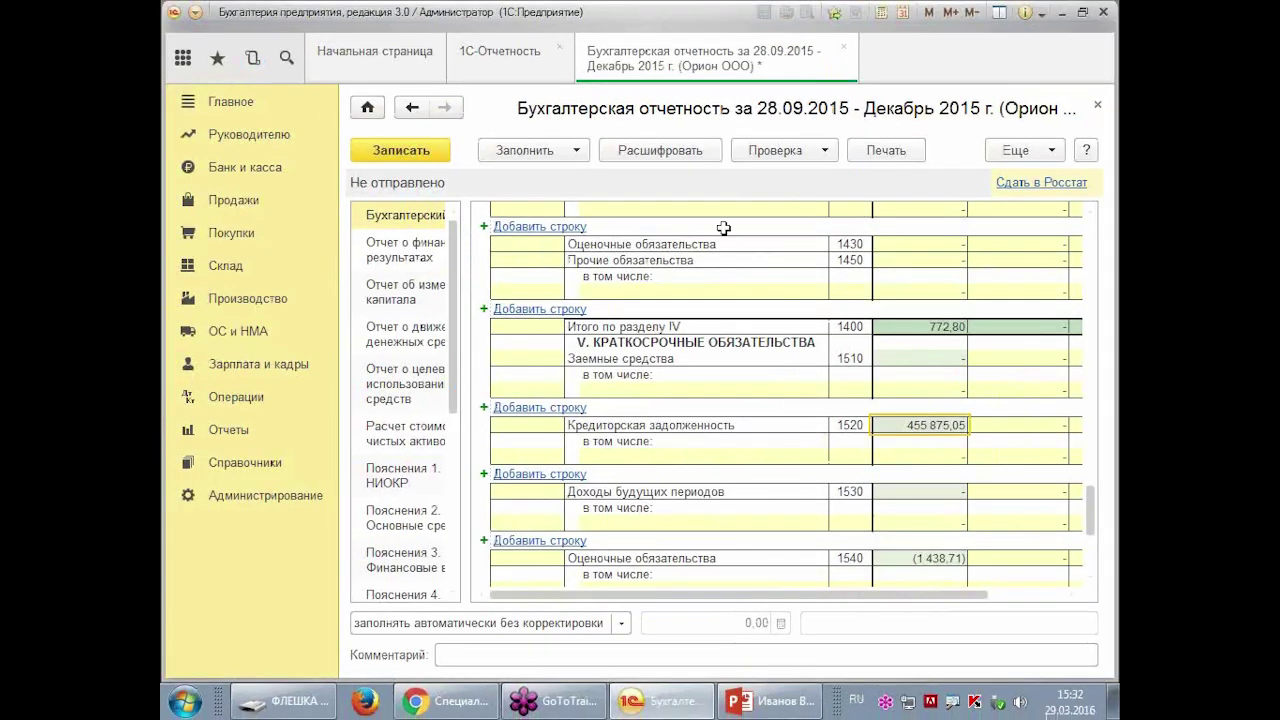
left_click(660, 150)
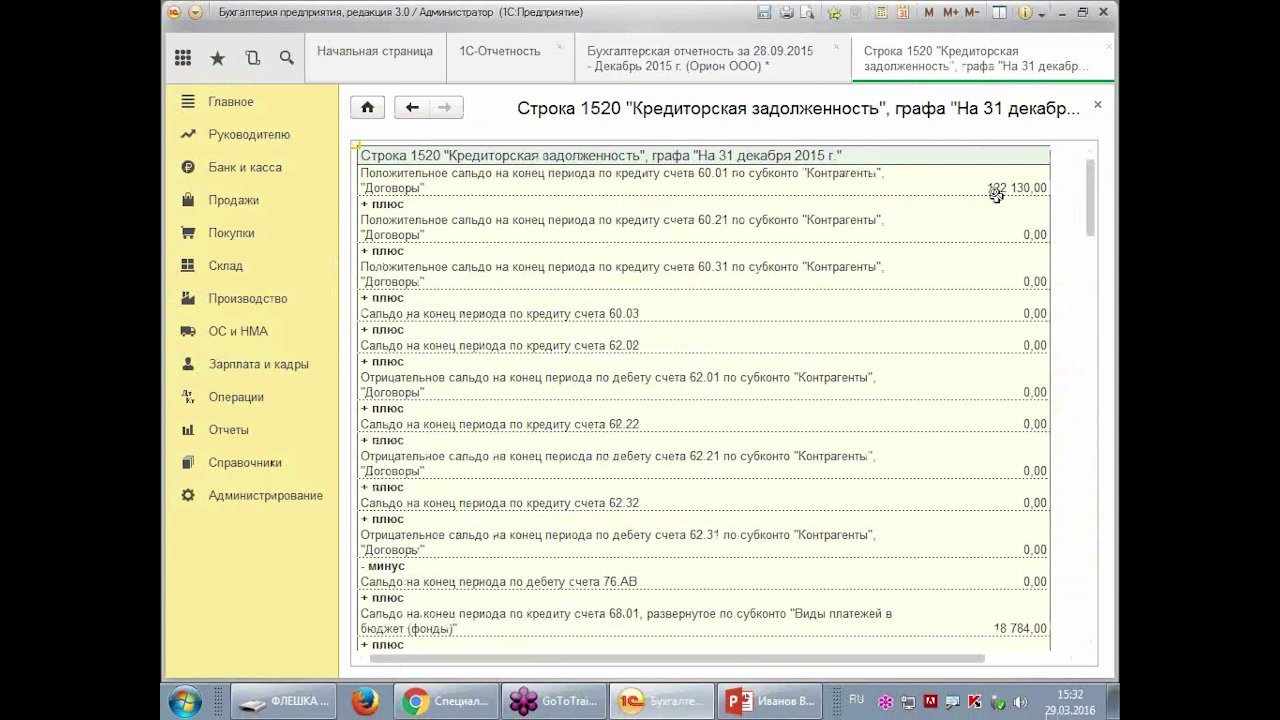
scroll(1014, 178, "down", 5)
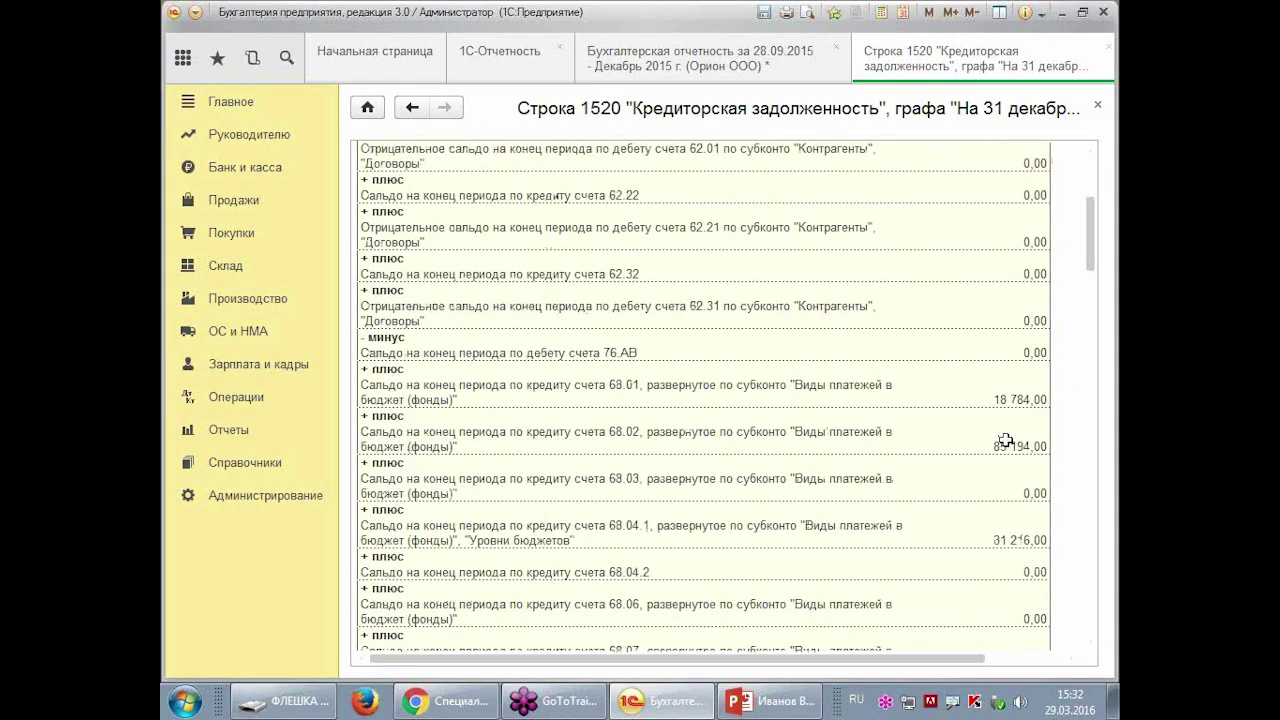
left_click(1008, 395)
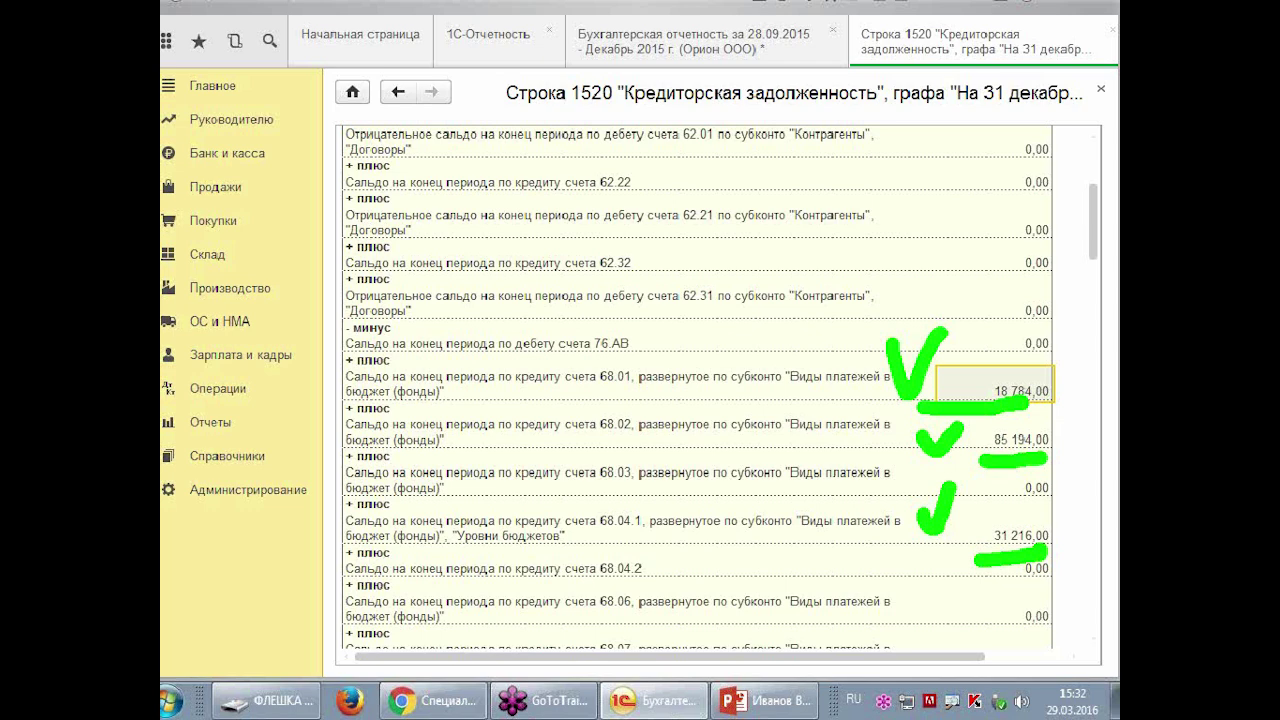
scroll(1003, 559, "down", 4)
scroll(1002, 564, "down", 6)
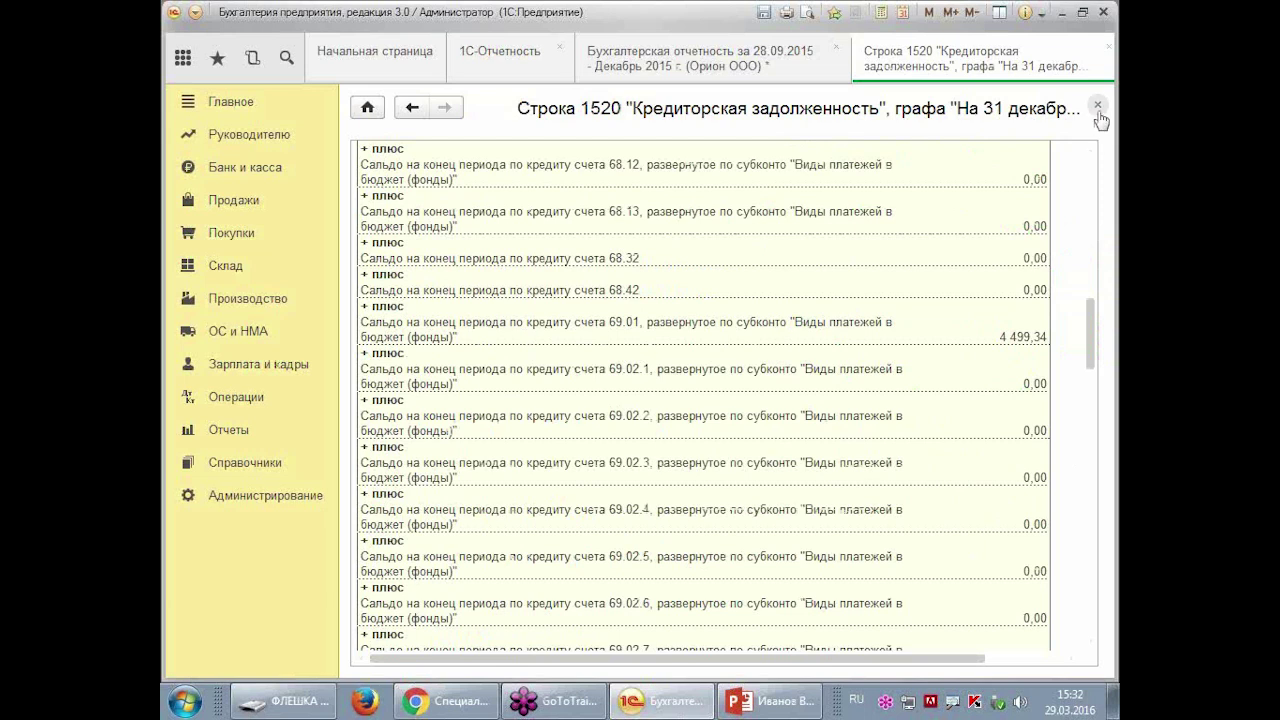
left_click(1097, 106)
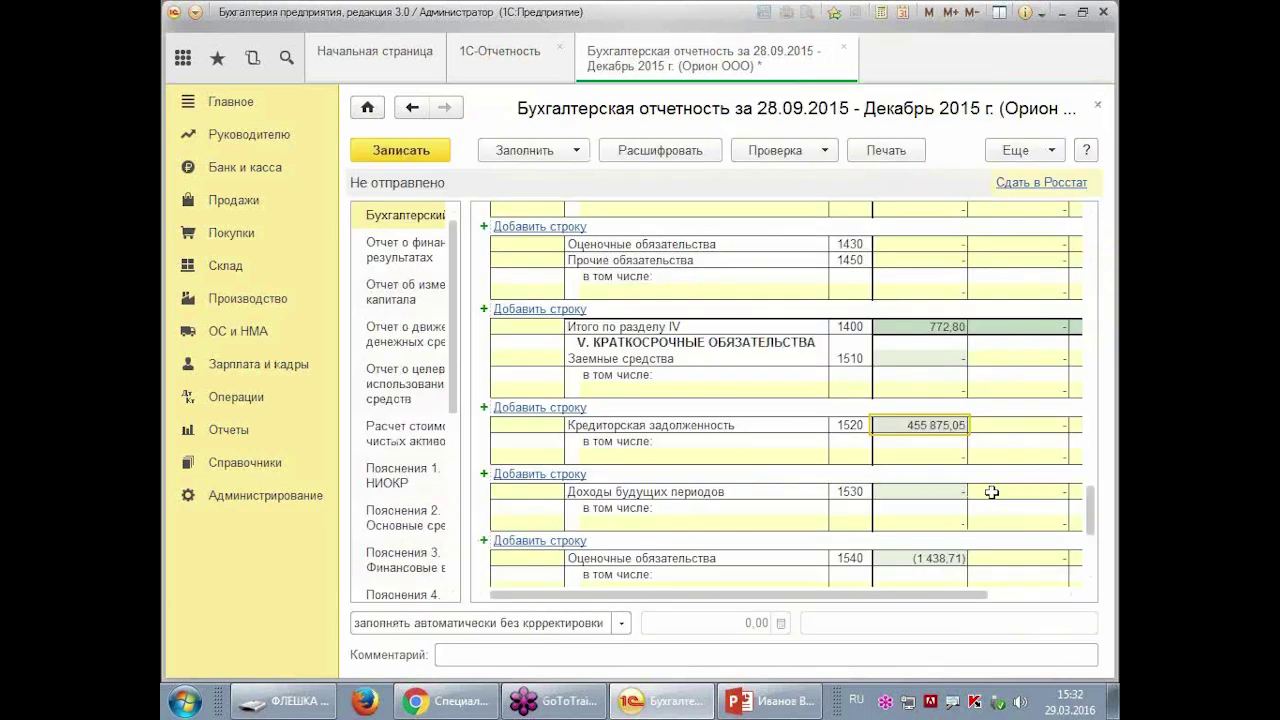
- Examine the long-term liabilities and the capital and reserves section, including lines 1420, 1310 and 1370
scroll(988, 521, "down", 1)
scroll(988, 455, "up", 8)
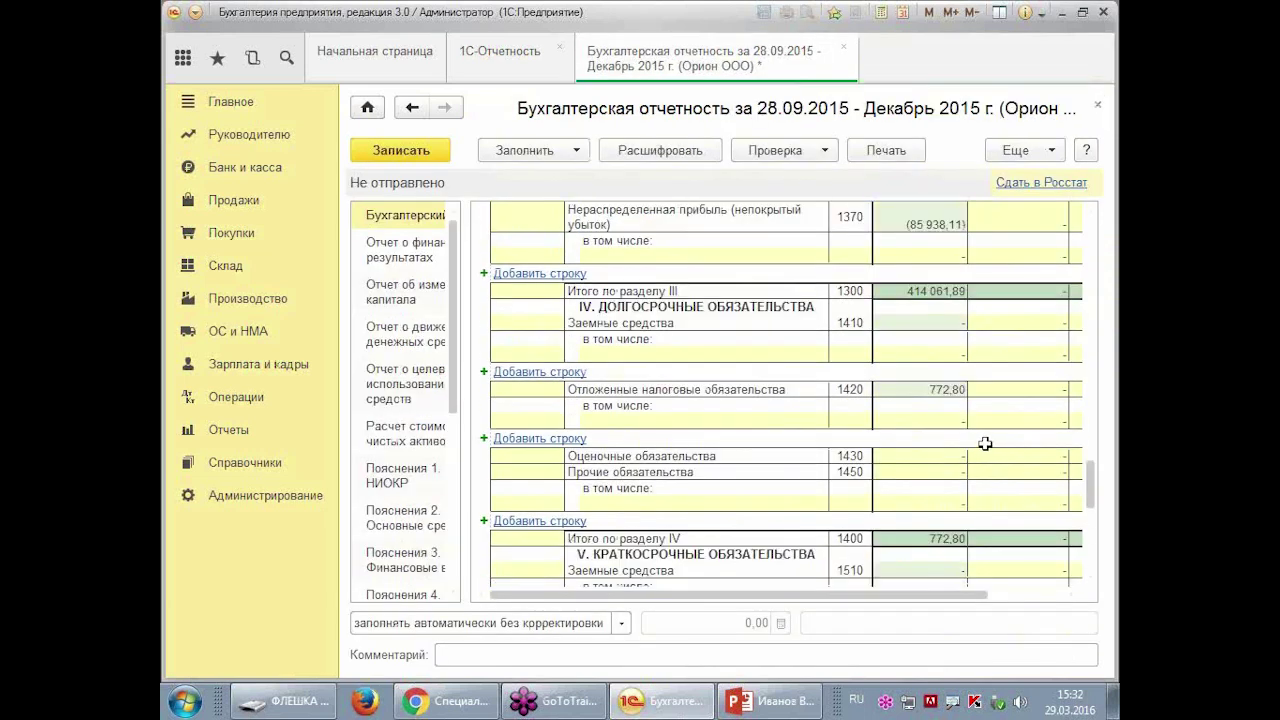
scroll(980, 435, "up", 4)
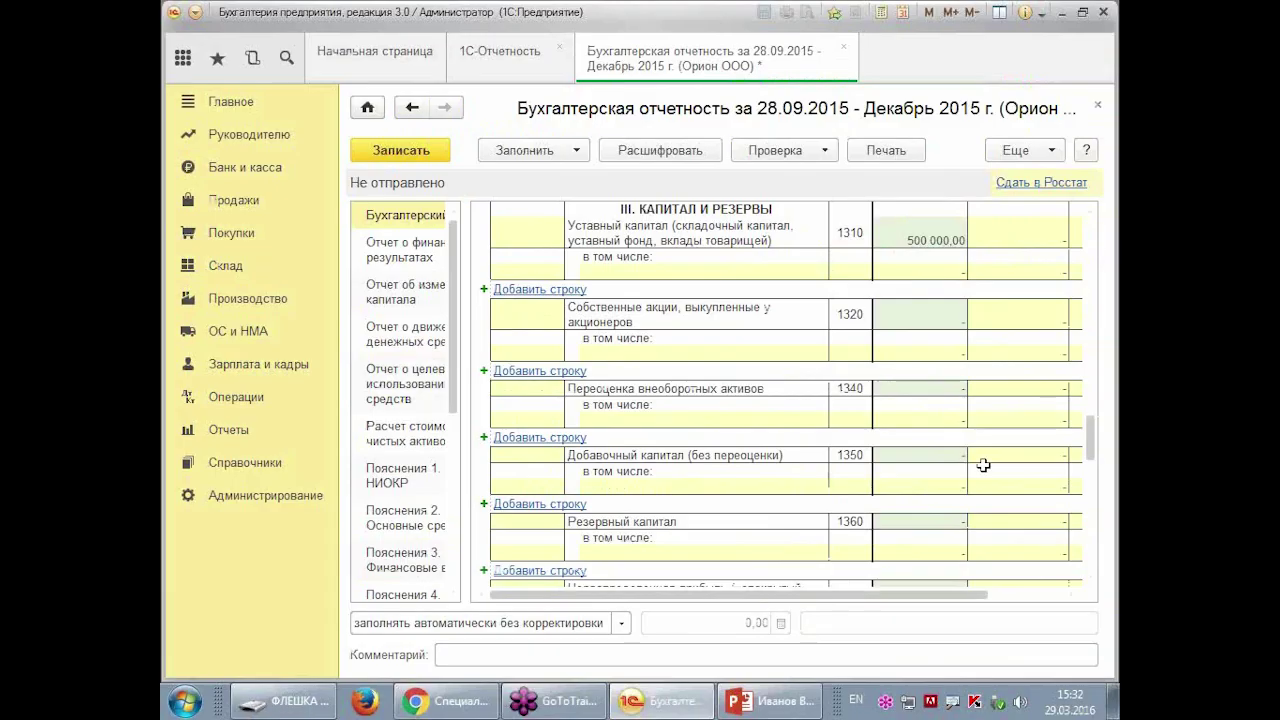
scroll(1005, 560, "down", 3)
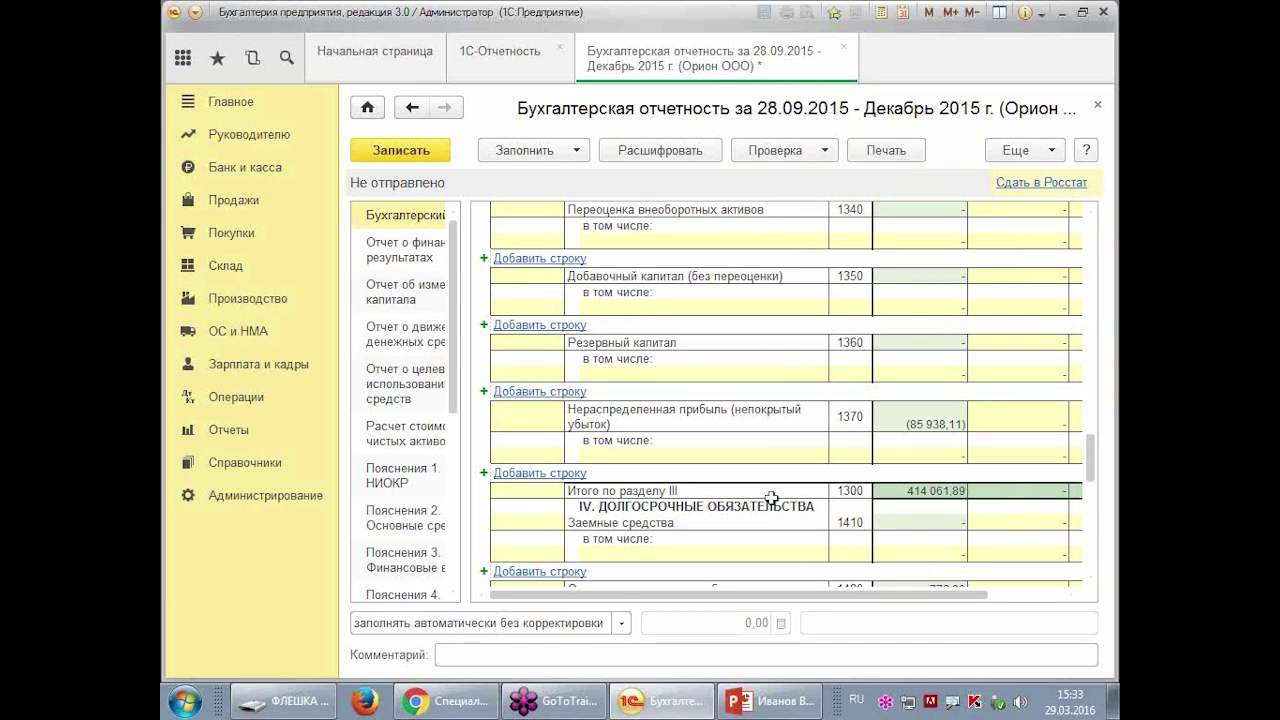
- Open the month-end closing («Закрытие месяца») for Орион ООО and set the period to Декабрь 2015
left_click(238, 404)
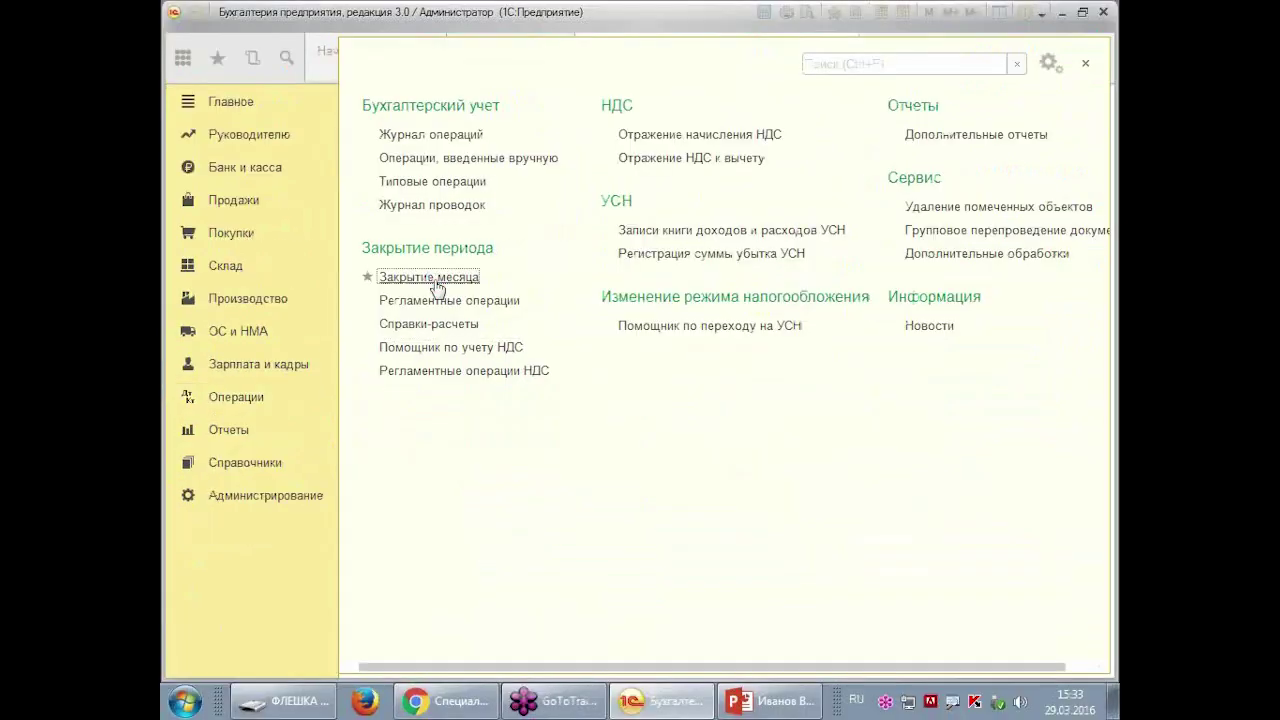
left_click(700, 172)
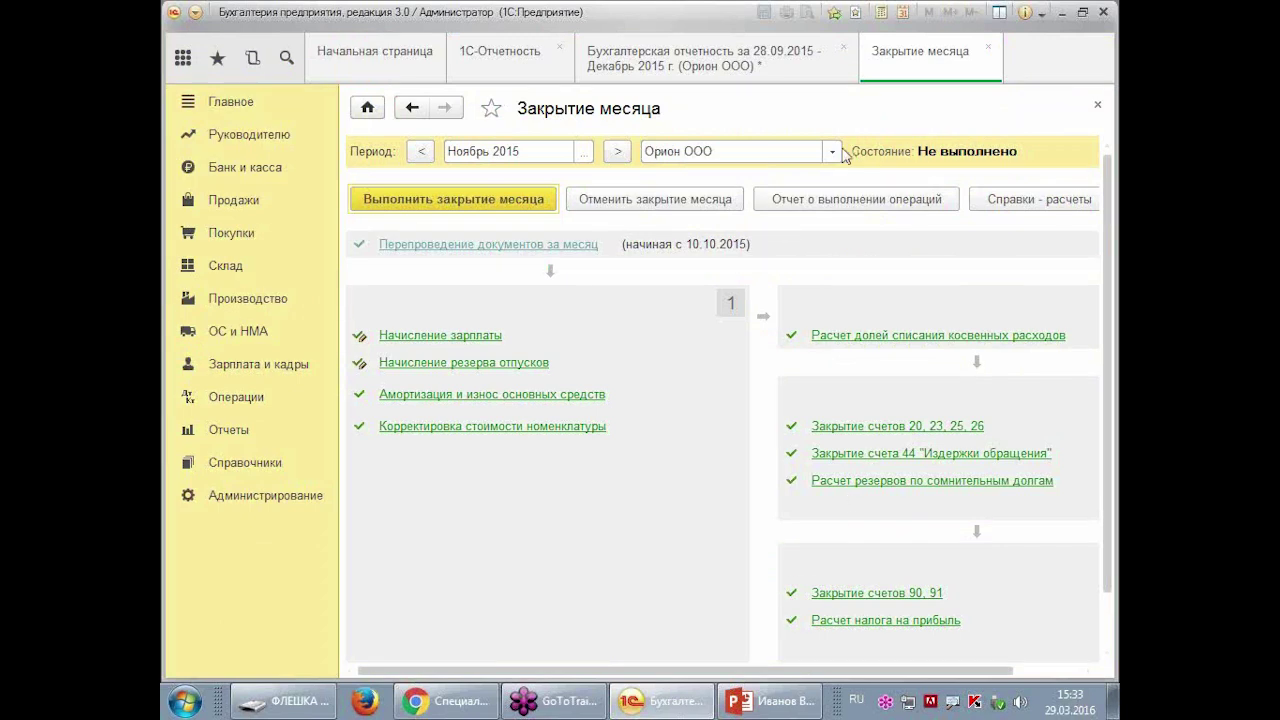
left_click(614, 151)
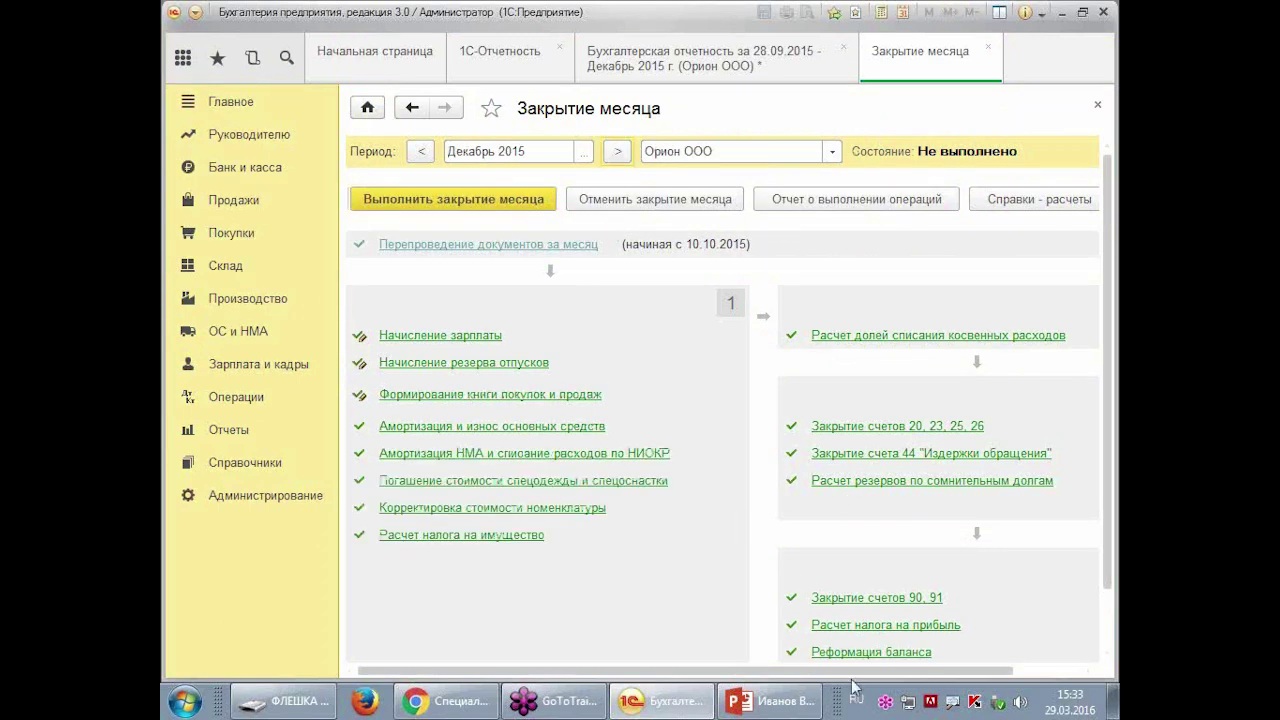
- View the «Налоговые активы и обязательства» calculation report for the December «Расчет налога на прибыль» operation and close it
left_click(857, 624)
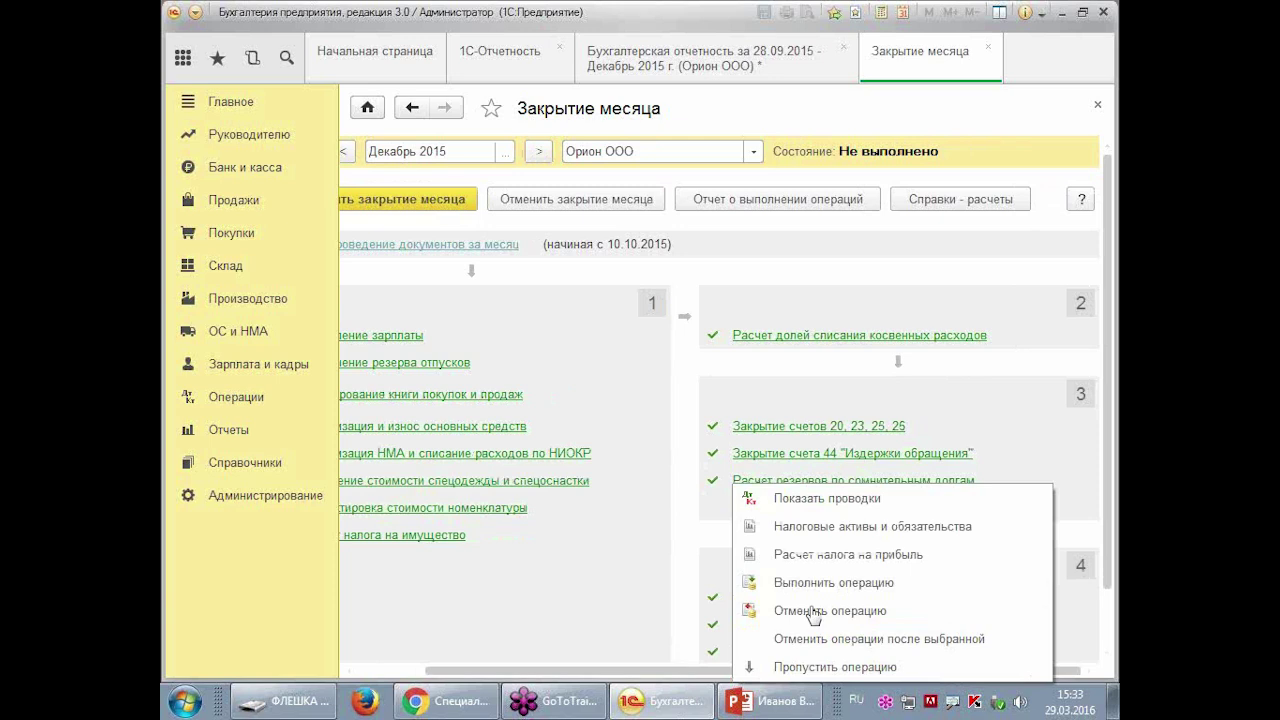
left_click(855, 526)
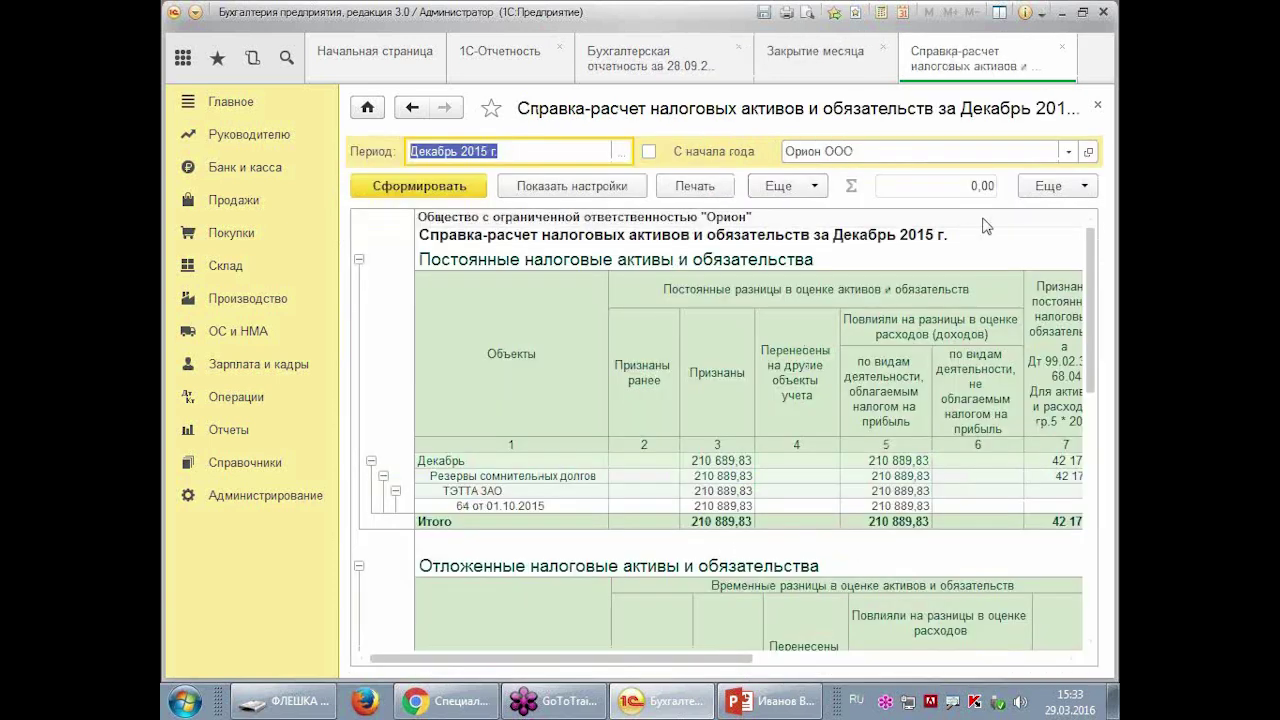
left_click(1098, 104)
- Open and generate the «Расчет налога на прибыль» calculation report for Декабрь 2015, Орион ООО, and close the messages area
left_click(824, 624)
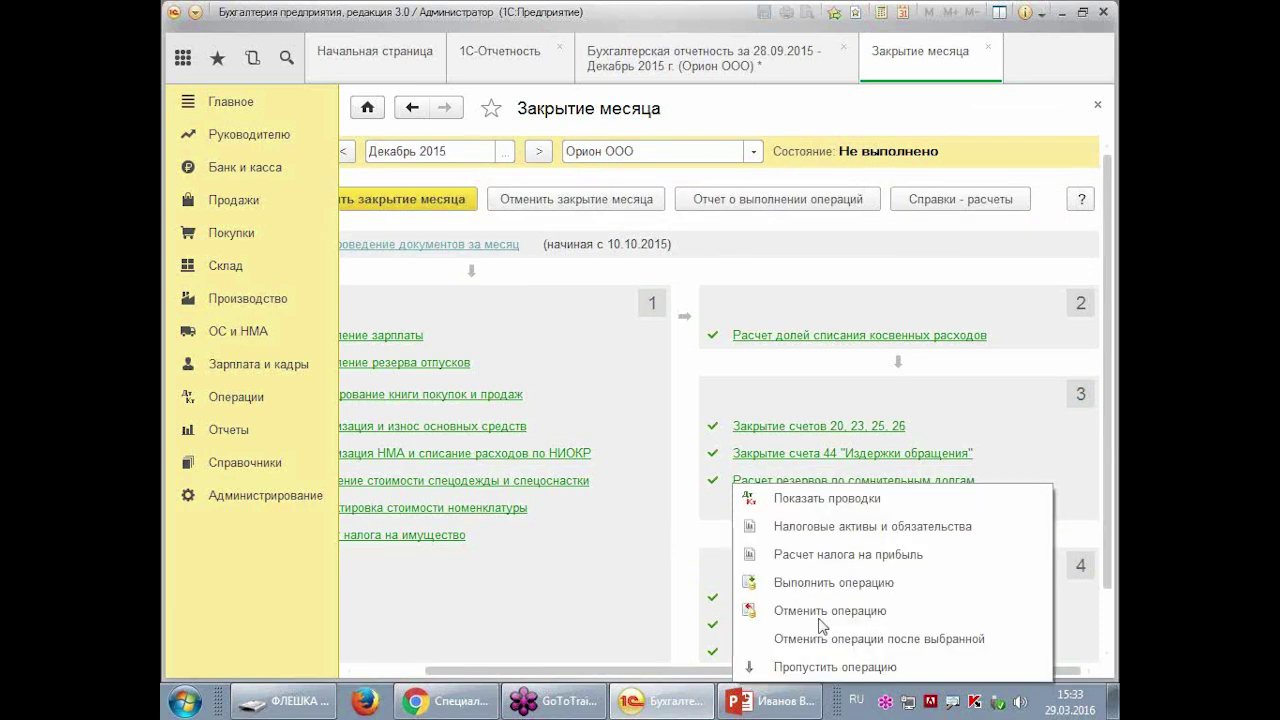
left_click(829, 555)
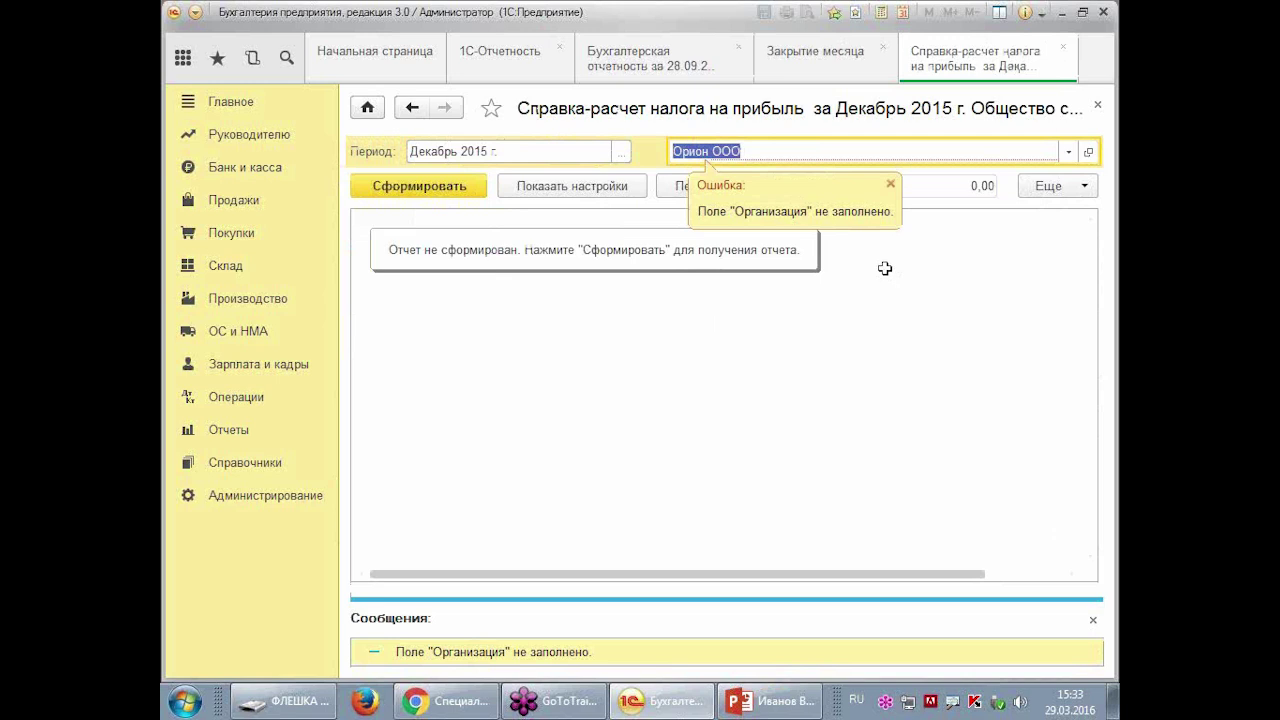
left_click(456, 182)
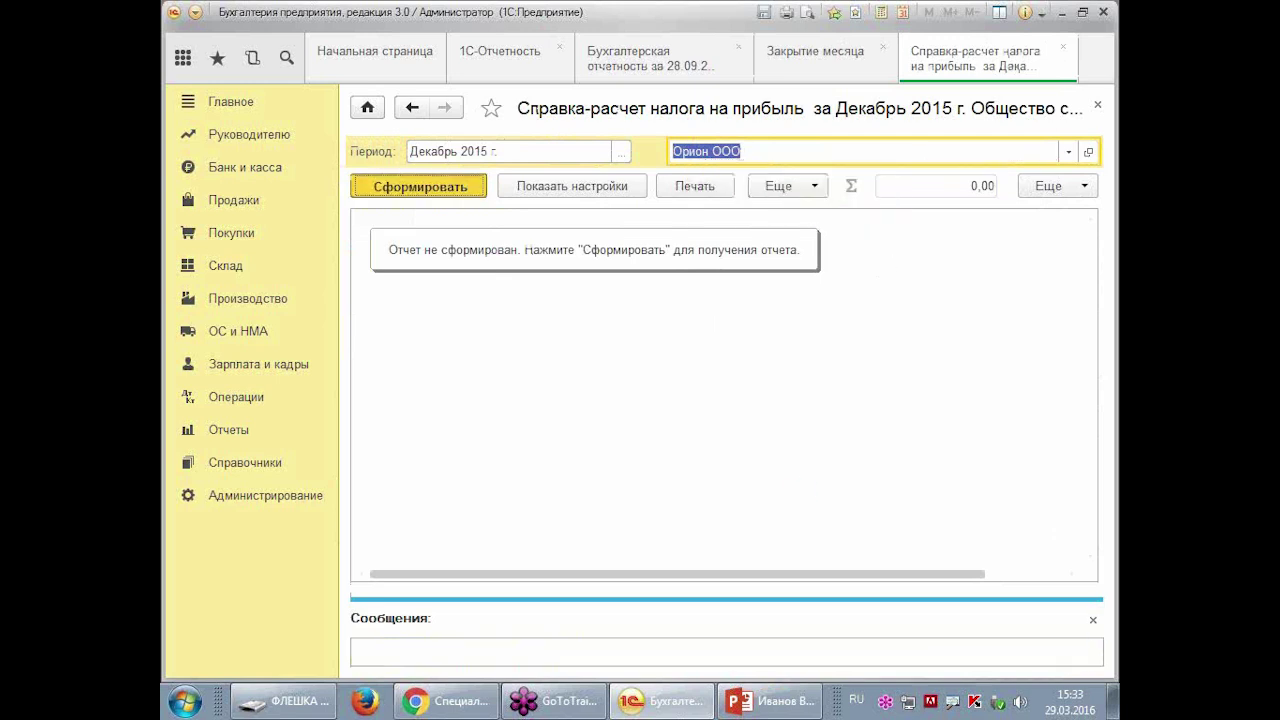
left_click(1023, 528)
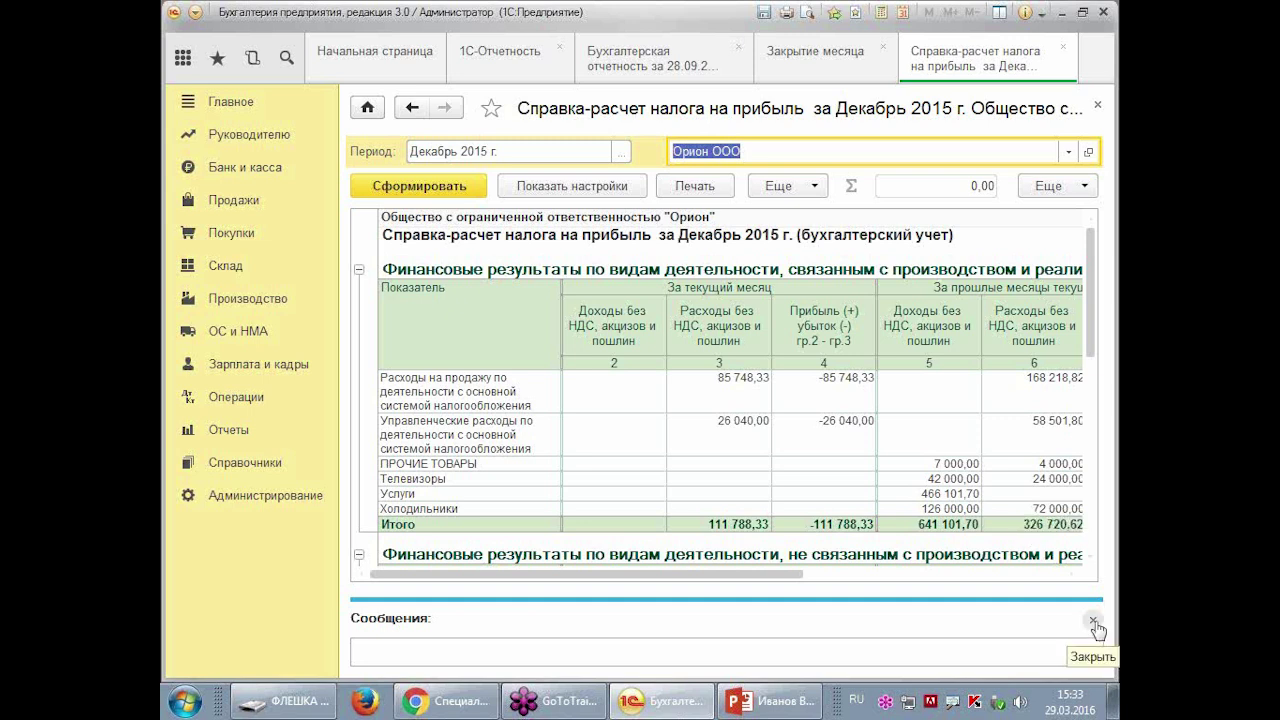
left_click(1094, 622)
- Examine the current-year income, expense and profit columns in the accounting-data sections of the profit tax report
left_click_drag(745, 660, 1005, 662)
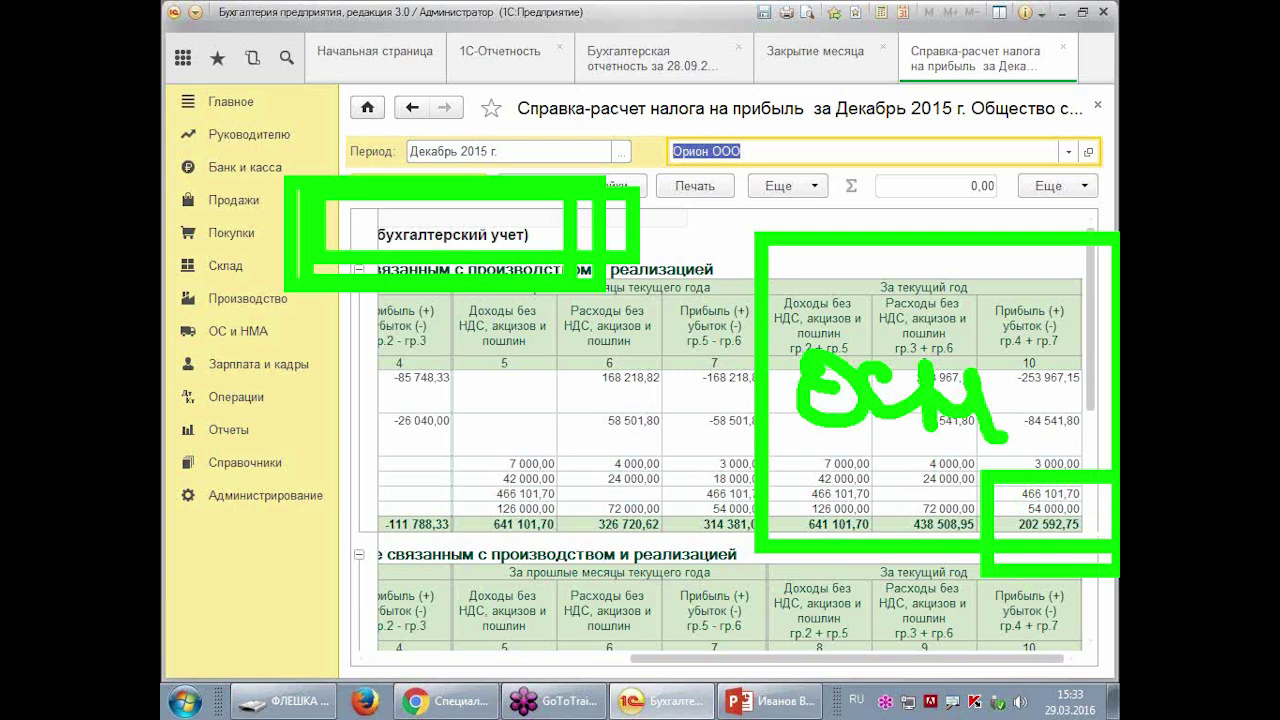
scroll(1097, 388, "down", 1)
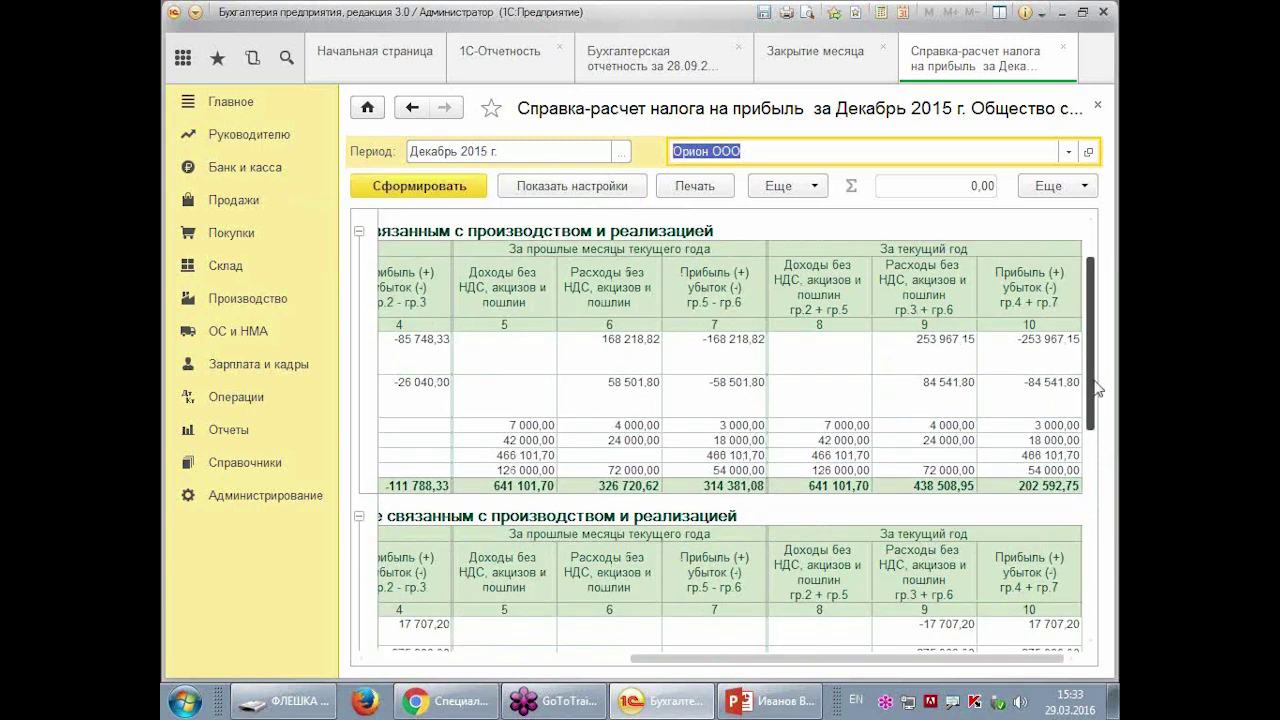
left_click_drag(1097, 388, 1094, 495)
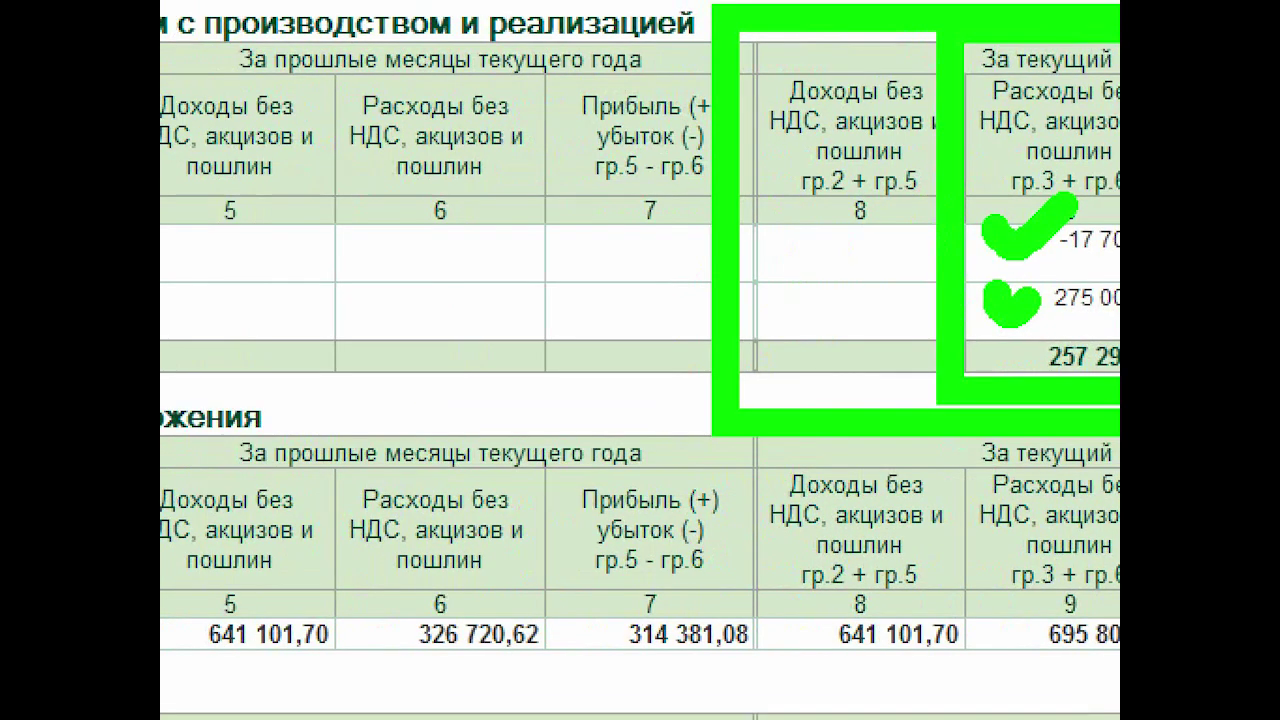
left_click_drag(465, 172, 460, 375)
left_click_drag(548, 222, 538, 350)
mouse_move(555, 282)
left_mouse_down()
mouse_move(620, 246)
mouse_move(570, 330)
left_mouse_up()
left_click_drag(634, 277, 662, 400)
mouse_move(405, 362)
left_mouse_down()
mouse_move(430, 425)
mouse_move(830, 488)
left_mouse_up()
left_click_drag(515, 5, 553, 188)
mouse_move(500, 112)
left_mouse_down()
mouse_move(550, 185)
mouse_move(630, 160)
left_mouse_up()
left_click_drag(600, 120, 690, 100)
left_click_drag(790, 72, 805, 182)
left_click_drag(772, 130, 815, 165)
mouse_move(835, 80)
left_mouse_down()
mouse_move(930, 110)
mouse_move(938, 190)
left_mouse_up()
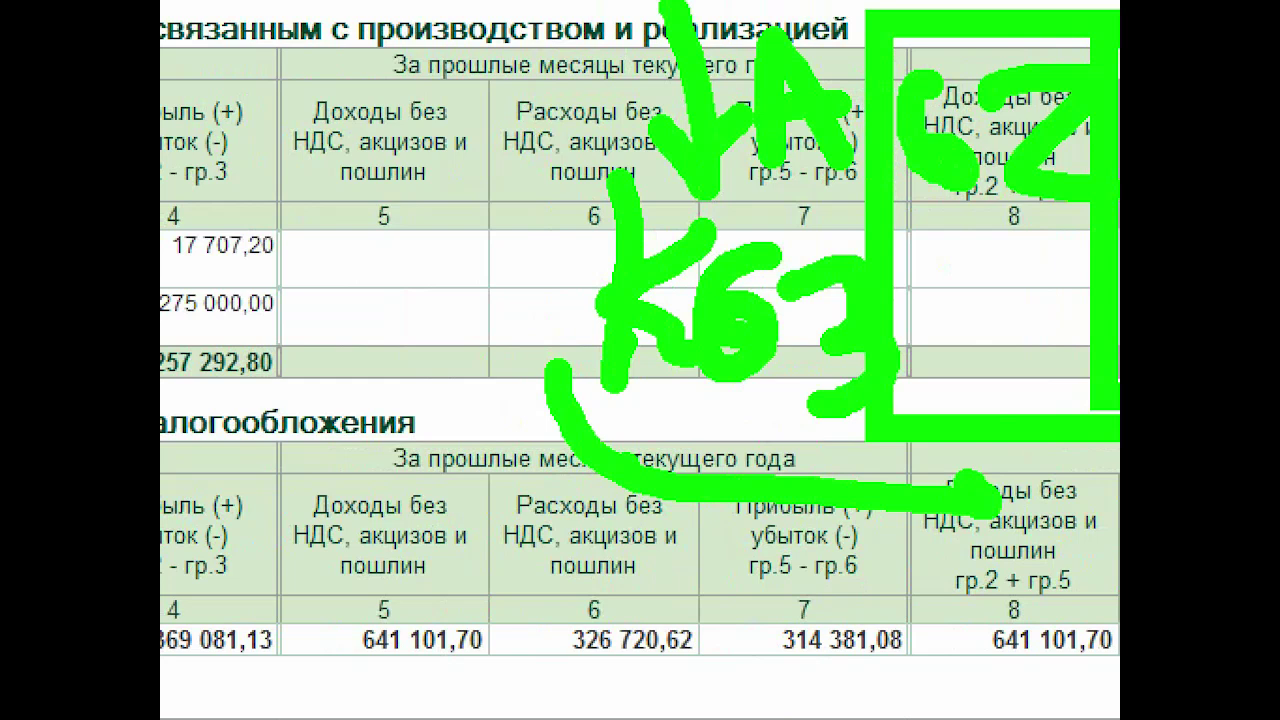
mouse_move(243, 163)
left_mouse_down()
mouse_move(200, 300)
mouse_move(270, 300)
left_mouse_up()
mouse_move(341, 53)
left_mouse_down()
mouse_move(350, 160)
mouse_move(410, 78)
mouse_move(436, 165)
left_mouse_up()
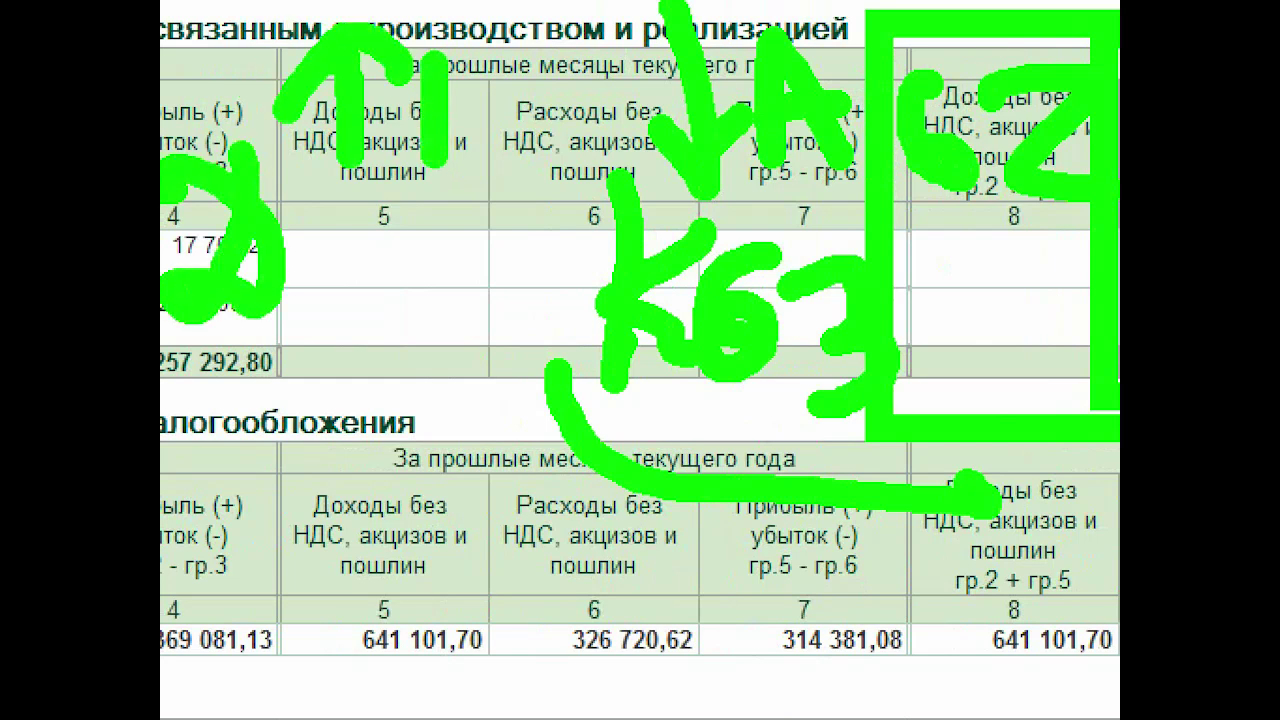
left_click_drag(442, 62, 444, 118)
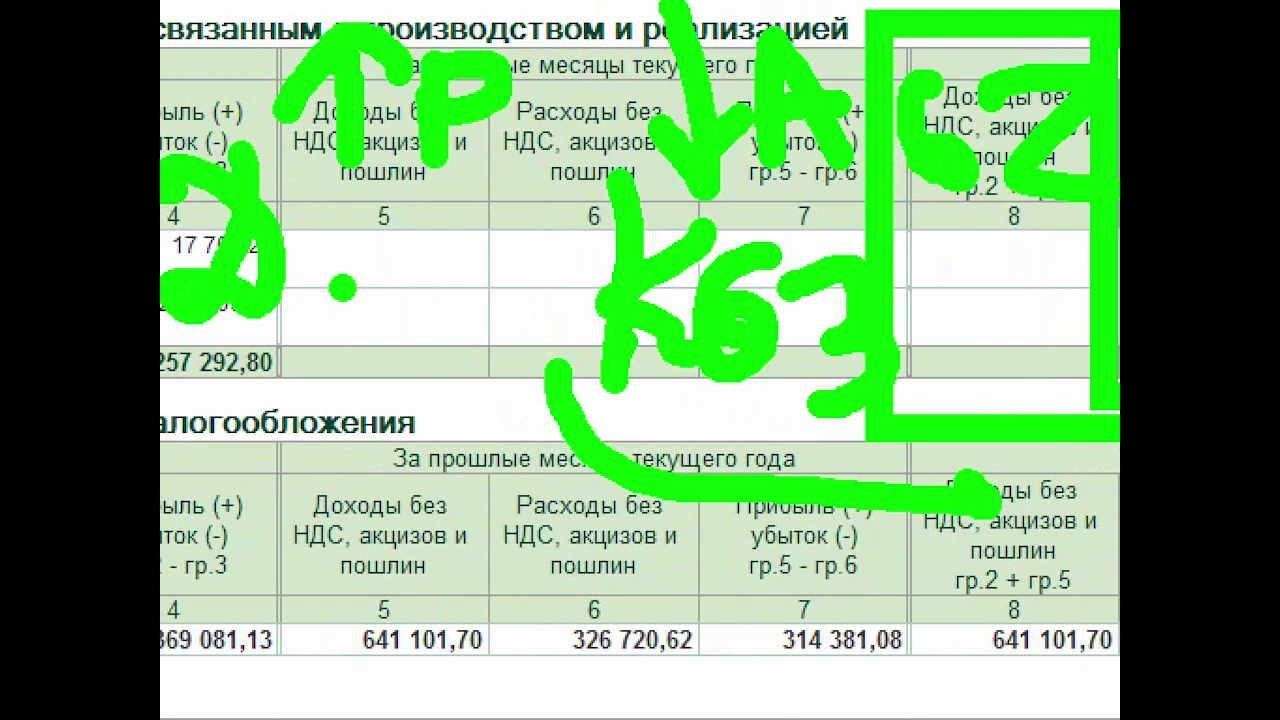
mouse_move(358, 235)
left_mouse_down()
mouse_move(340, 210)
mouse_move(315, 365)
mouse_move(458, 355)
left_mouse_up()
left_click_drag(462, 240, 600, 350)
left_click_drag(388, 362, 445, 362)
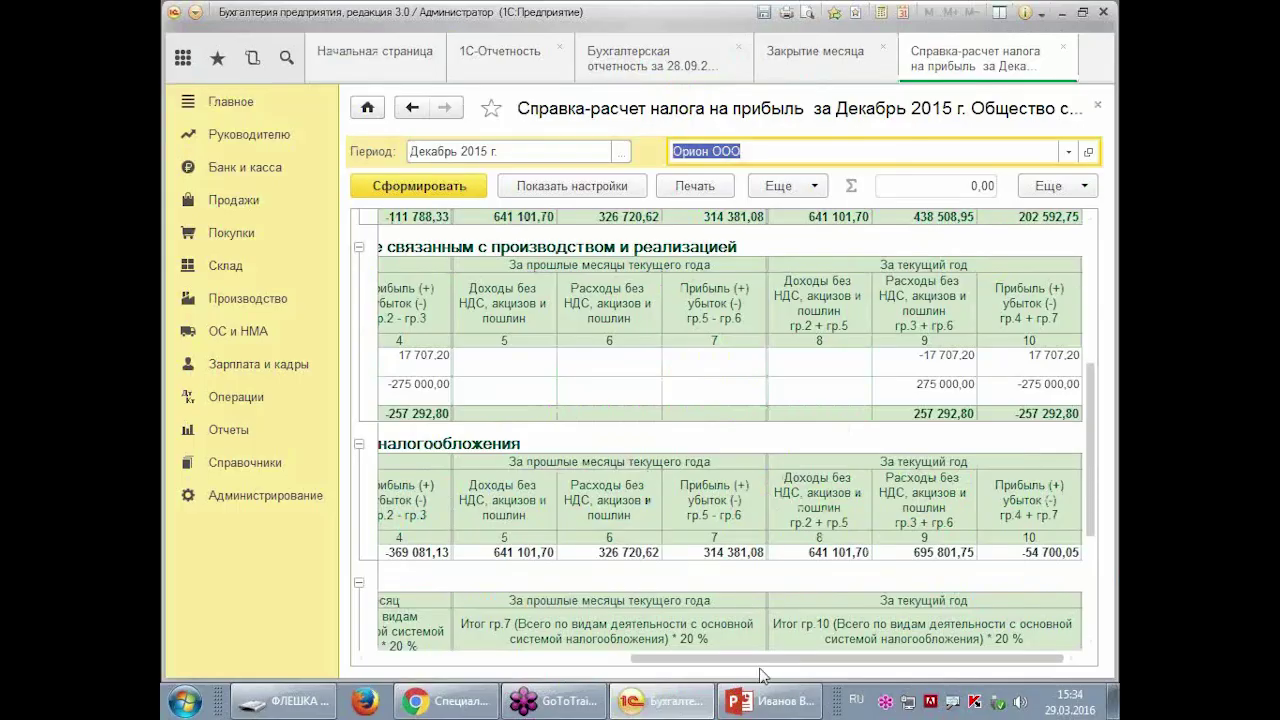
- Review the accounting-data report's current-year totals, from the operating results through the 20 % tax calculation
scroll(1093, 462, "up", 4)
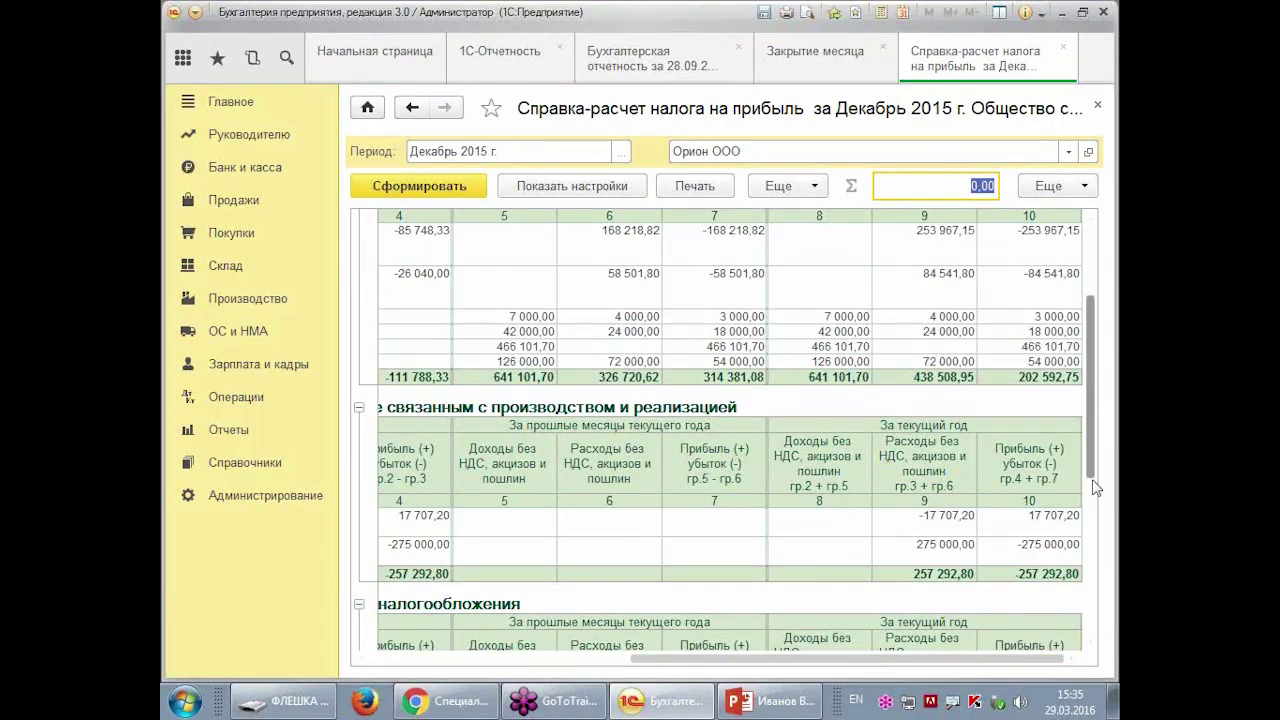
scroll(1108, 620, "down", 5)
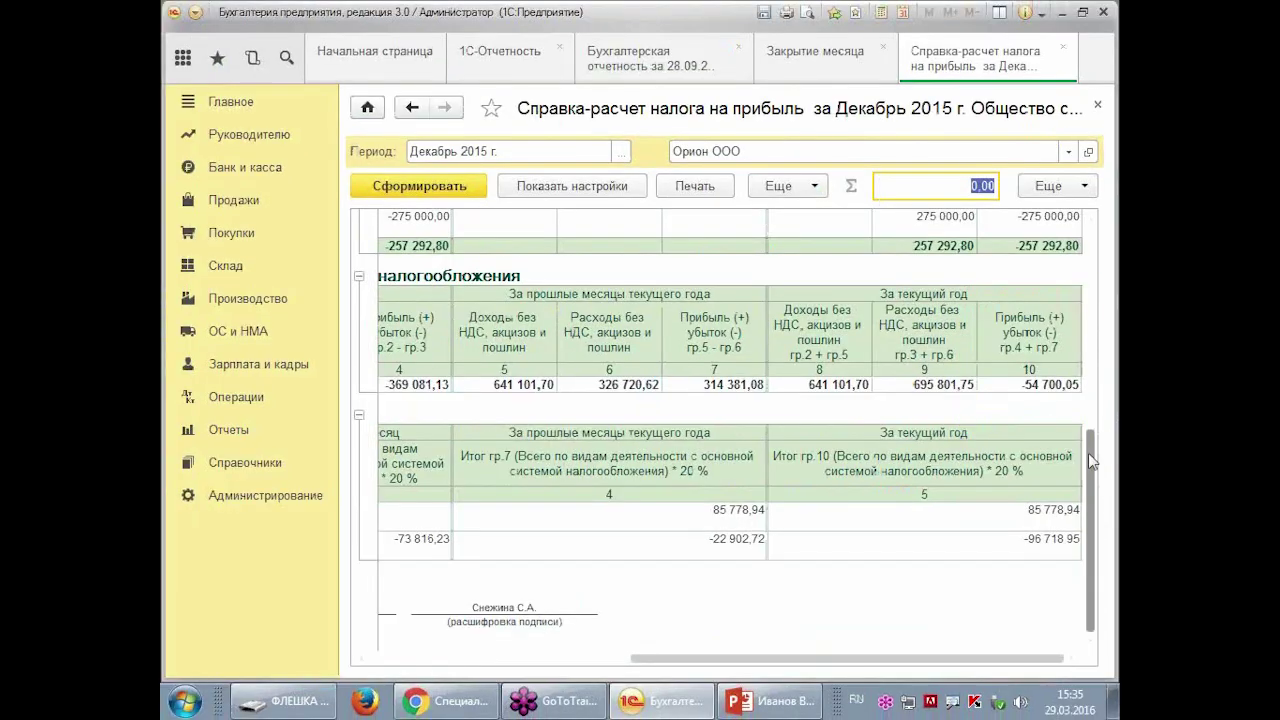
left_click_drag(1090, 495, 1104, 340)
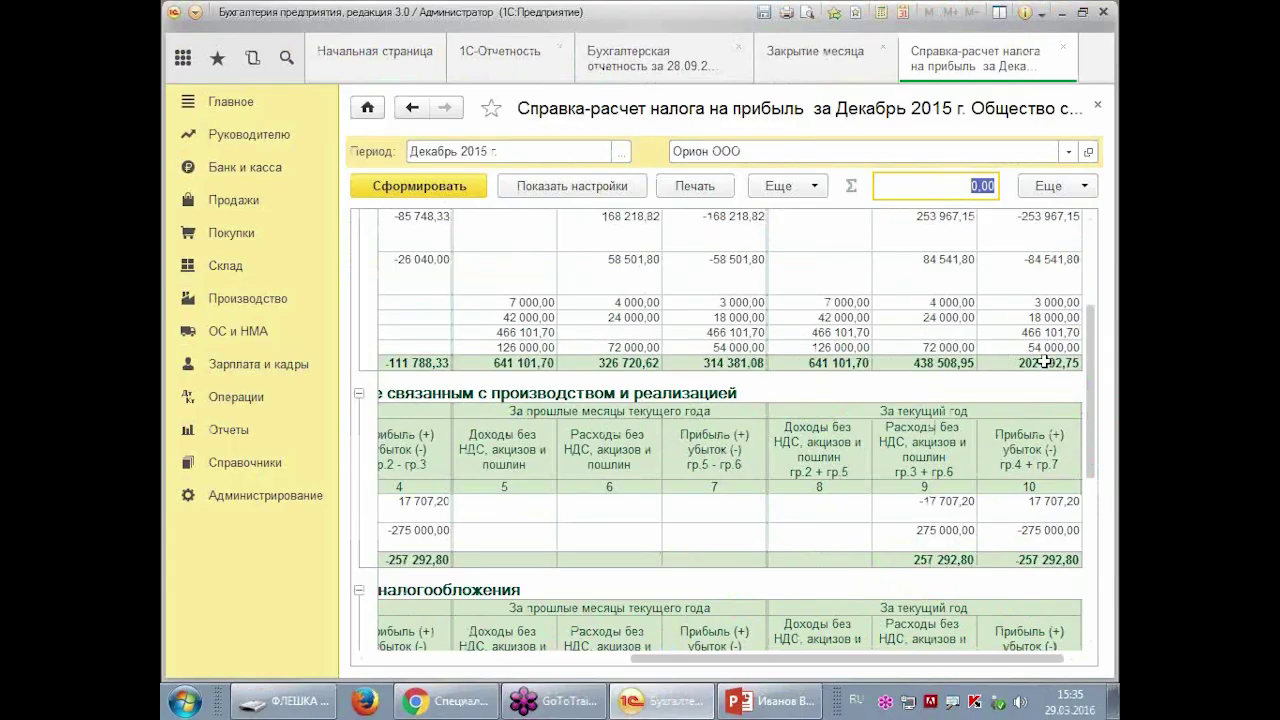
left_click_drag(1087, 364, 1080, 302)
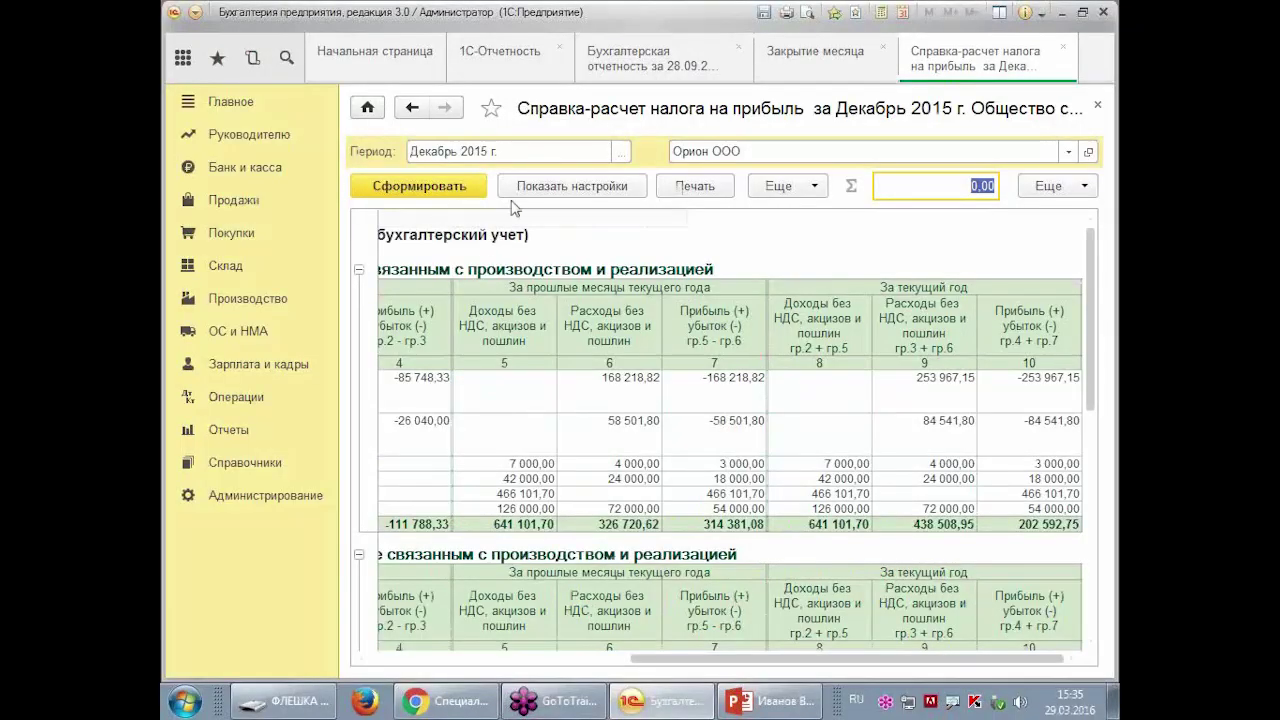
- Set the report's indicator to «НУ (данные налогового учета)» and regenerate it
left_click(516, 192)
mouse_move(394, 420)
left_mouse_down()
mouse_move(457, 500)
mouse_move(714, 410)
mouse_move(270, 395)
left_mouse_up()
left_click_drag(885, 190, 690, 390)
left_click_drag(690, 320, 700, 390)
left_click_drag(700, 395, 860, 342)
mouse_move(575, 205)
left_mouse_down()
mouse_move(965, 85)
mouse_move(590, 262)
left_mouse_up()
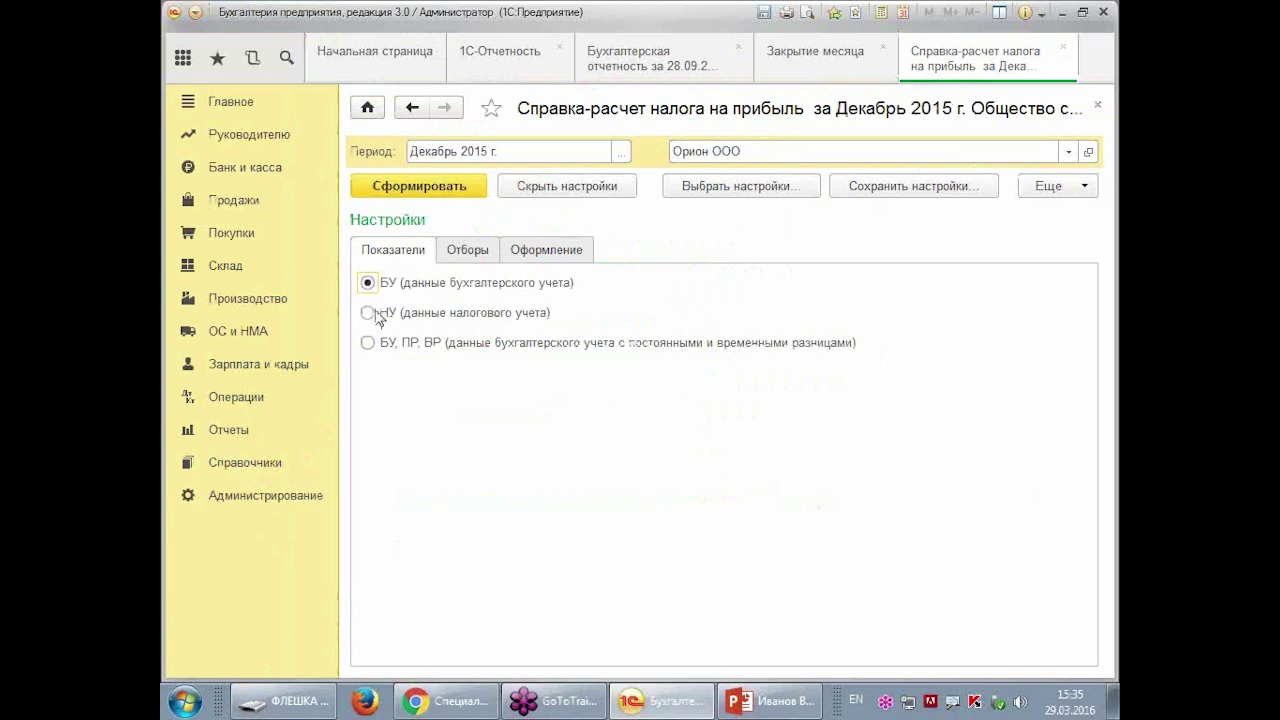
left_click(376, 312)
left_click(445, 188)
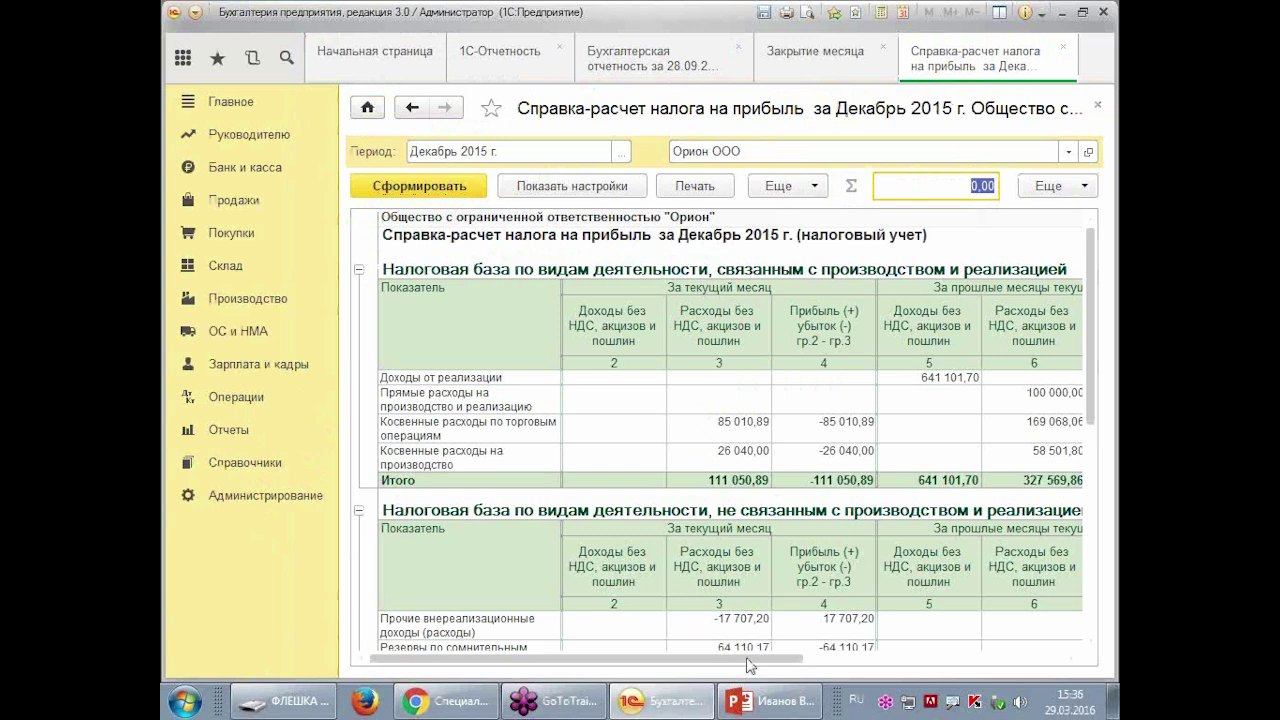
- Examine the current-year income, expenses and profit in the tax-base sections of the tax accounting report
left_click_drag(757, 658, 1017, 658)
scroll(1101, 406, "down", 5)
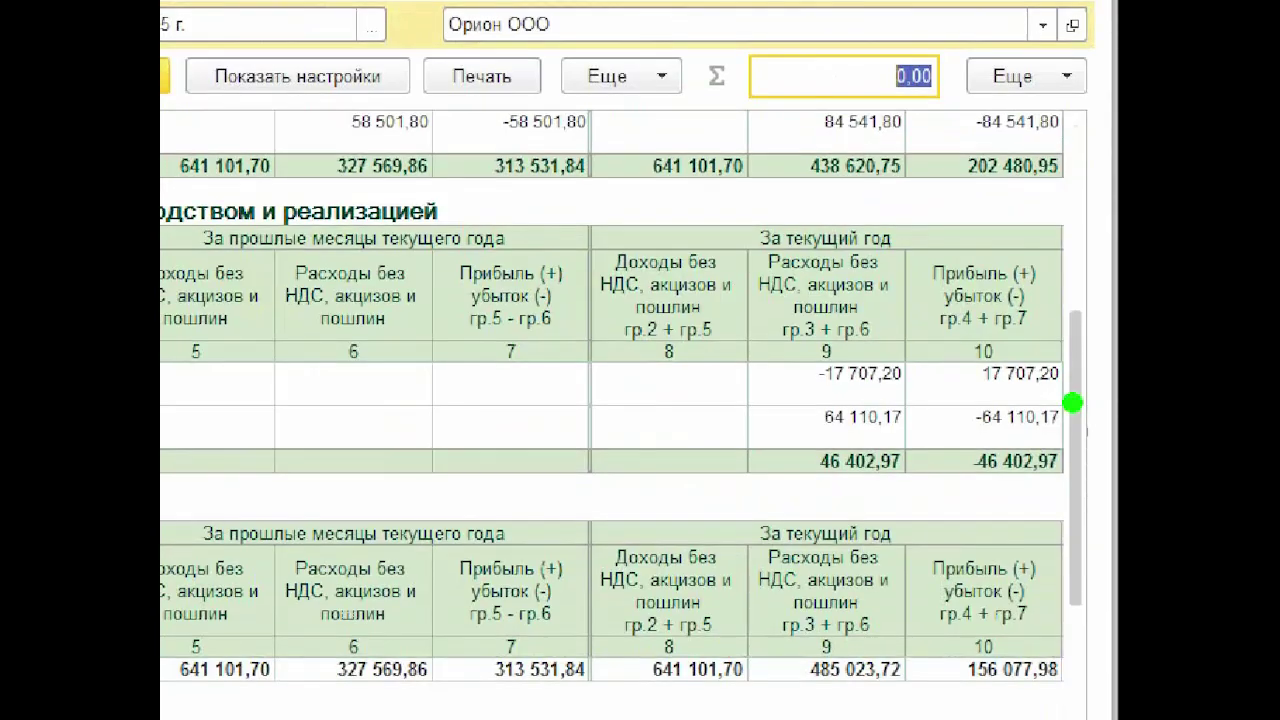
left_click_drag(981, 222, 1105, 275)
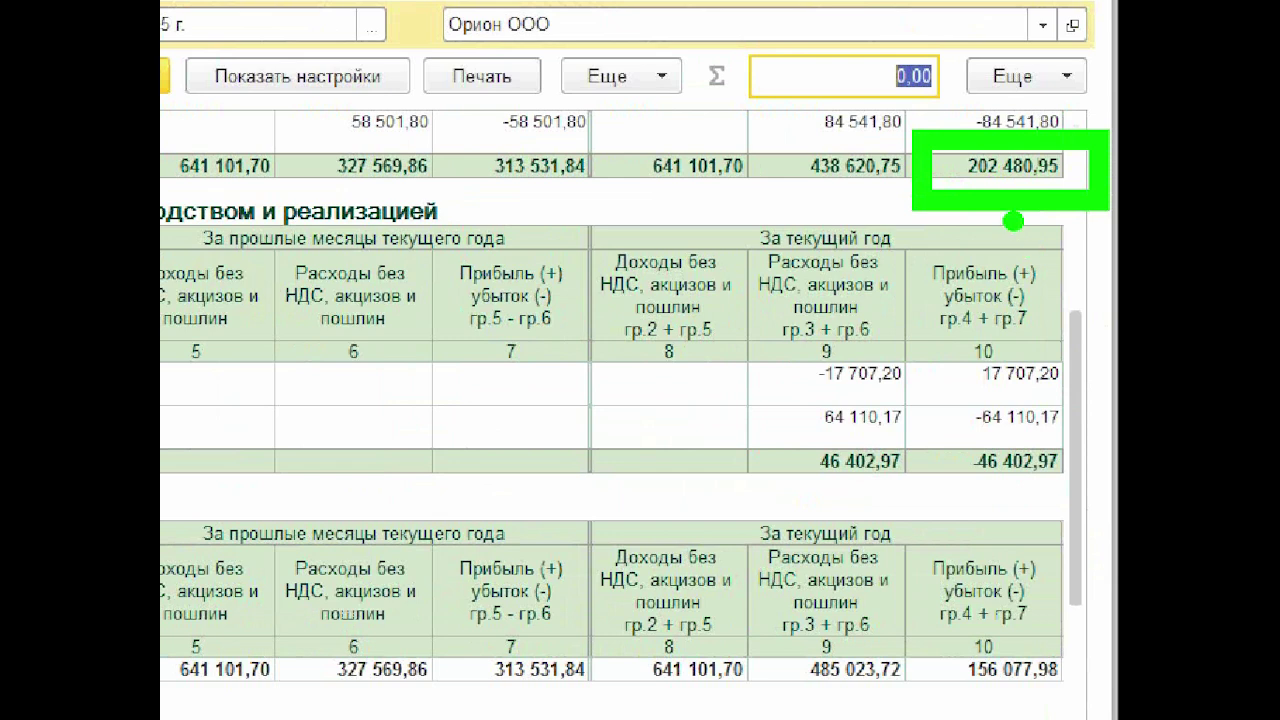
left_click(998, 184)
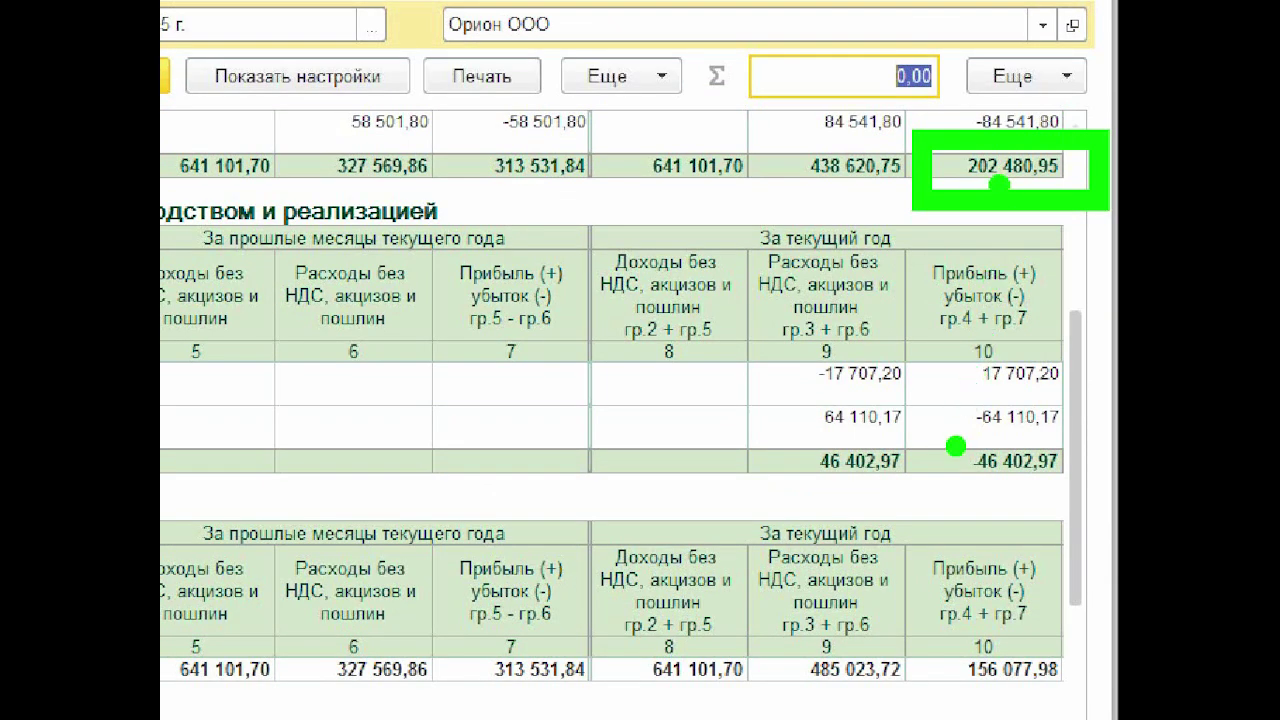
mouse_move(892, 98)
left_mouse_down()
mouse_move(960, 150)
mouse_move(1118, 222)
left_mouse_up()
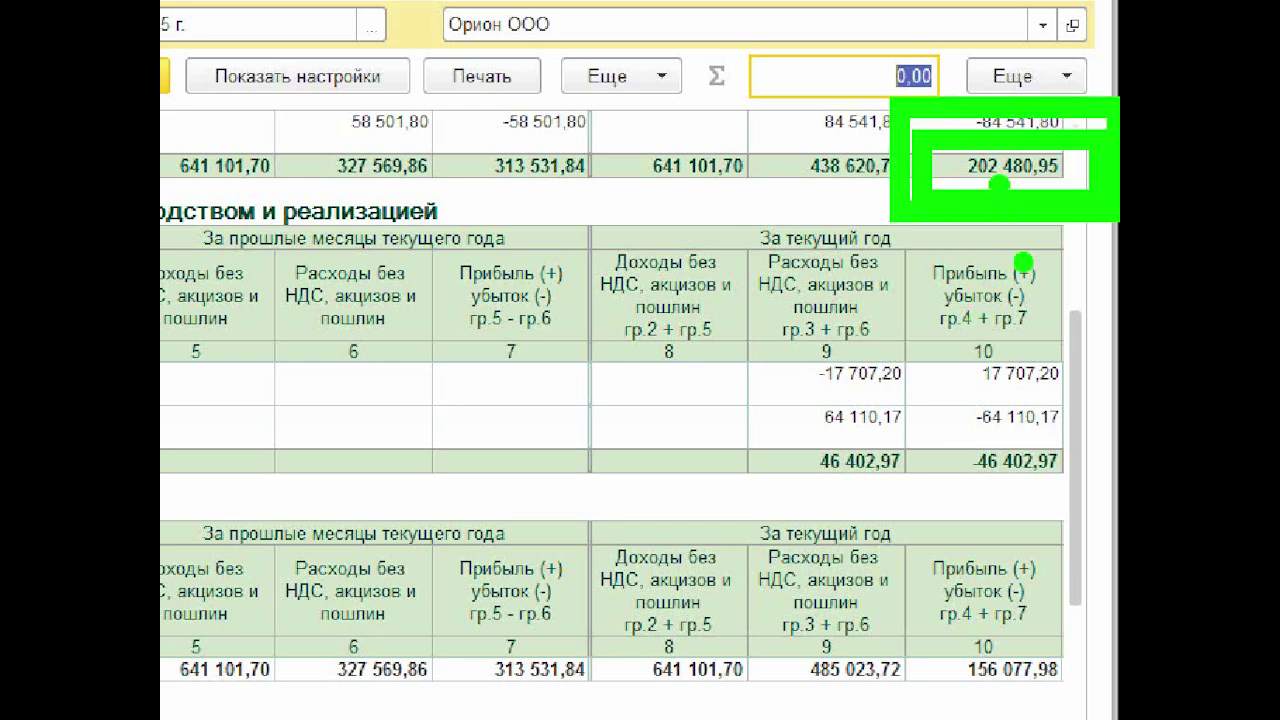
mouse_move(749, 297)
left_mouse_down()
mouse_move(1071, 525)
mouse_move(1092, 522)
left_mouse_up()
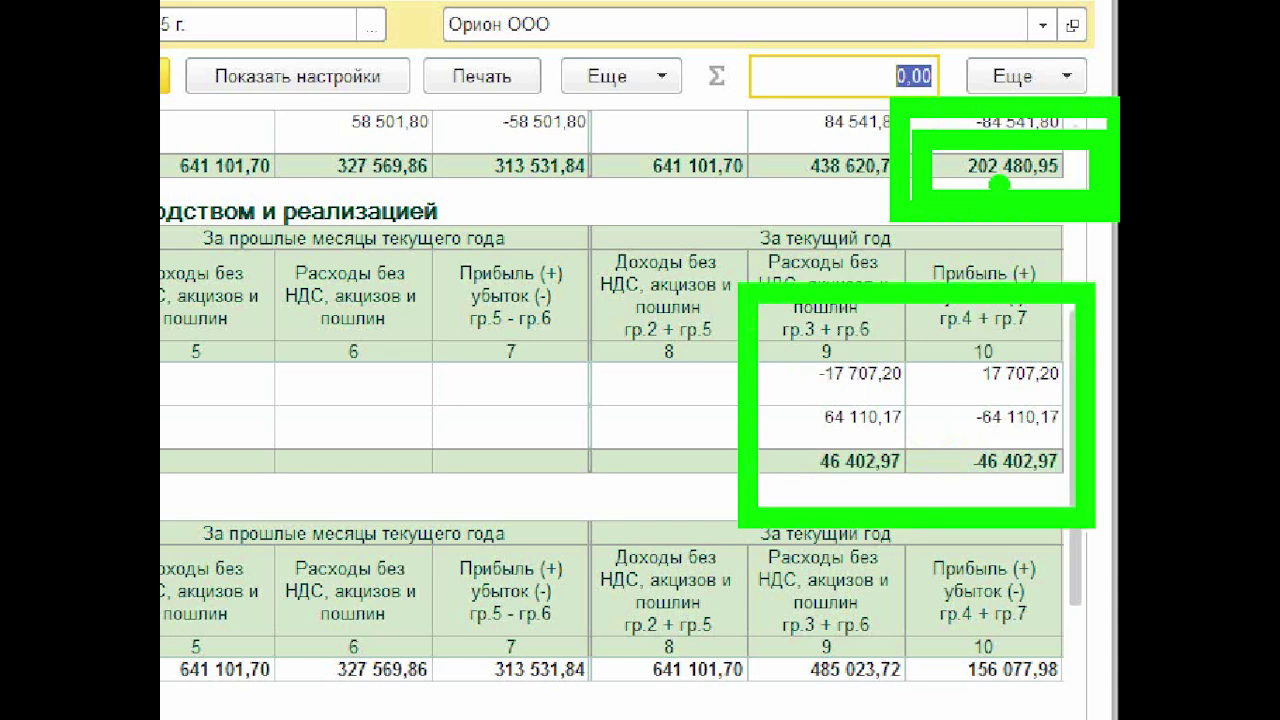
left_click_drag(587, 124, 768, 208)
left_click_drag(772, 384, 944, 449)
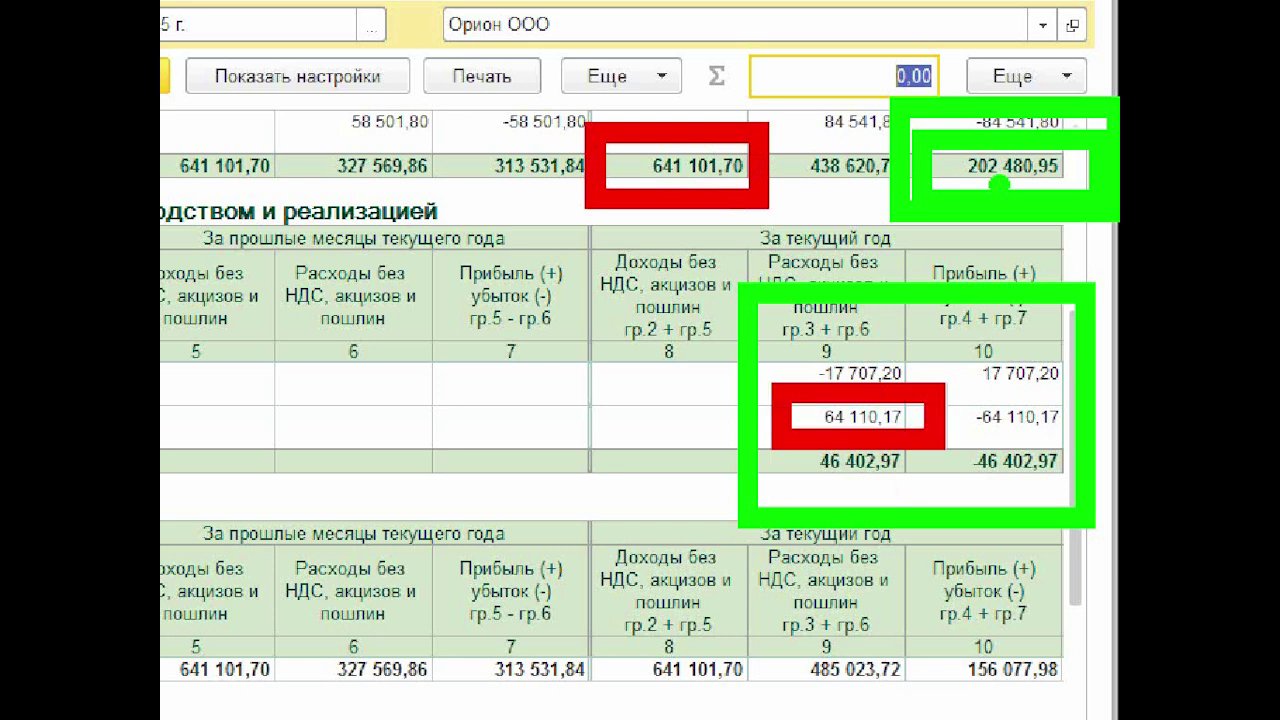
left_click_drag(590, 365, 612, 462)
left_click_drag(665, 378, 662, 382)
left_click_drag(755, 345, 700, 462)
left_click_drag(708, 355, 702, 360)
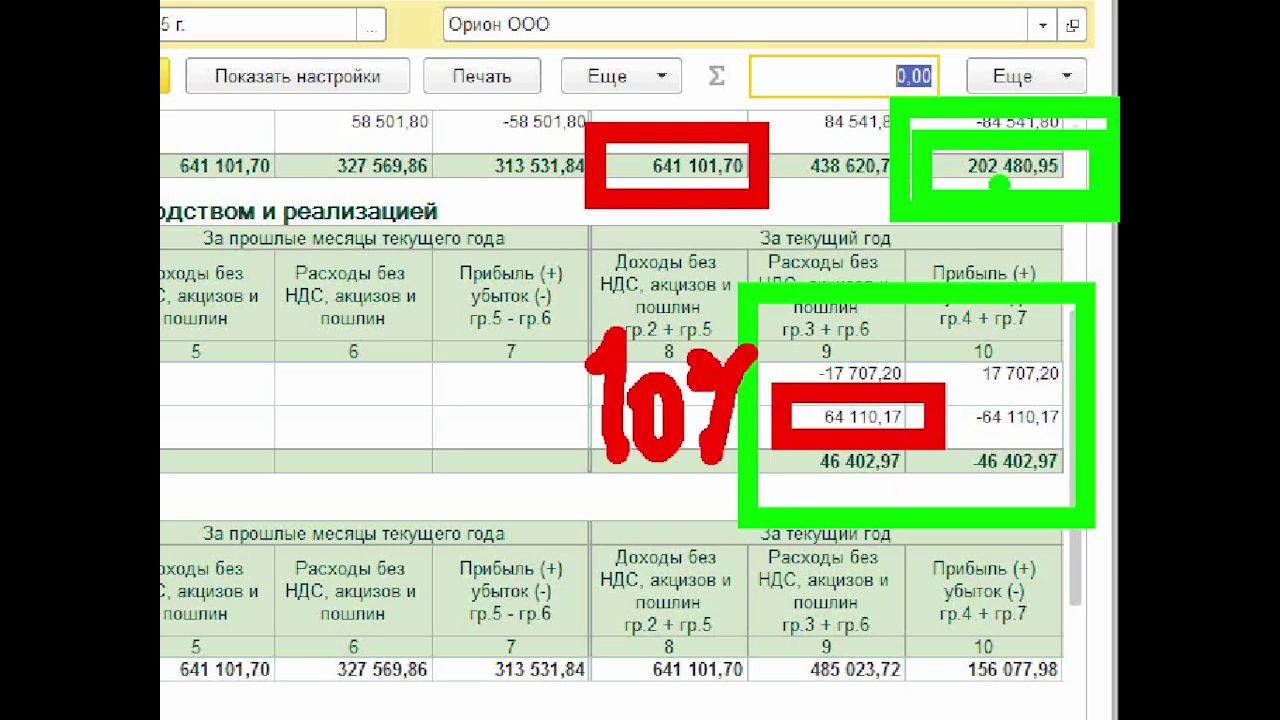
left_click_drag(750, 425, 745, 428)
mouse_move(586, 186)
left_mouse_down()
mouse_move(543, 229)
mouse_move(546, 395)
mouse_move(566, 422)
left_mouse_up()
left_click_drag(490, 447, 566, 425)
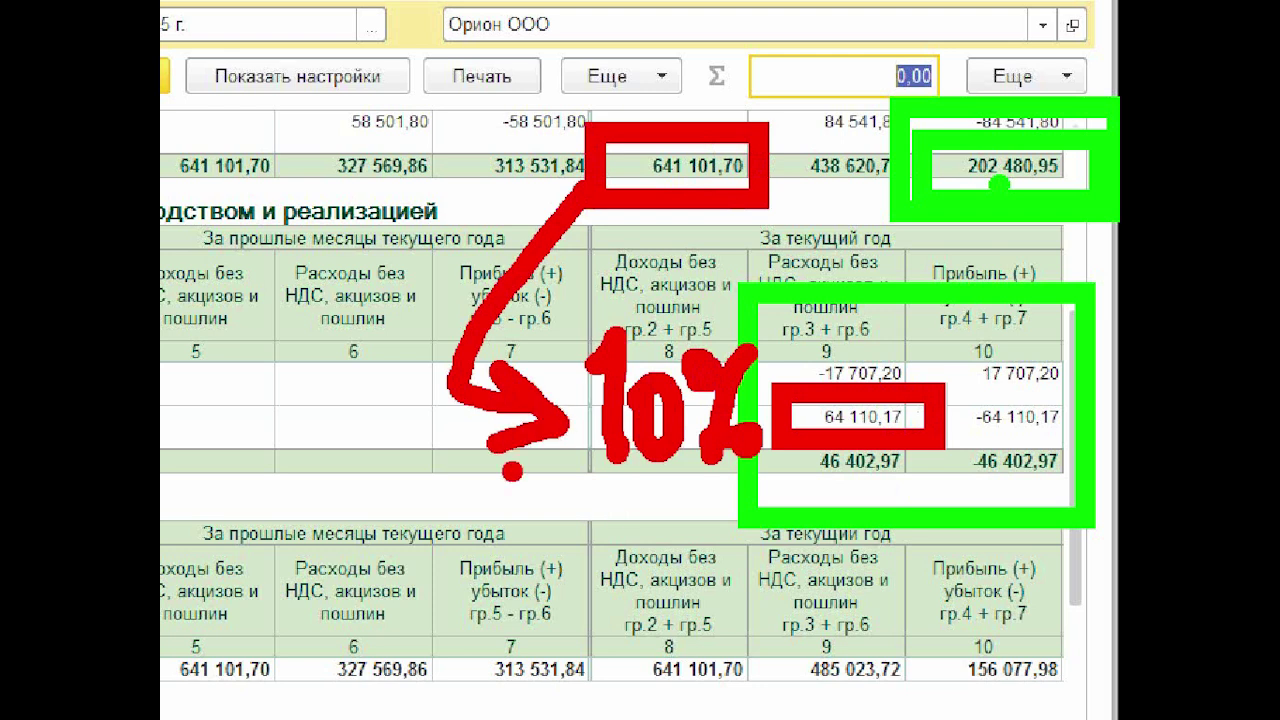
mouse_move(1111, 380)
left_mouse_down()
mouse_move(918, 430)
mouse_move(1107, 370)
left_mouse_up()
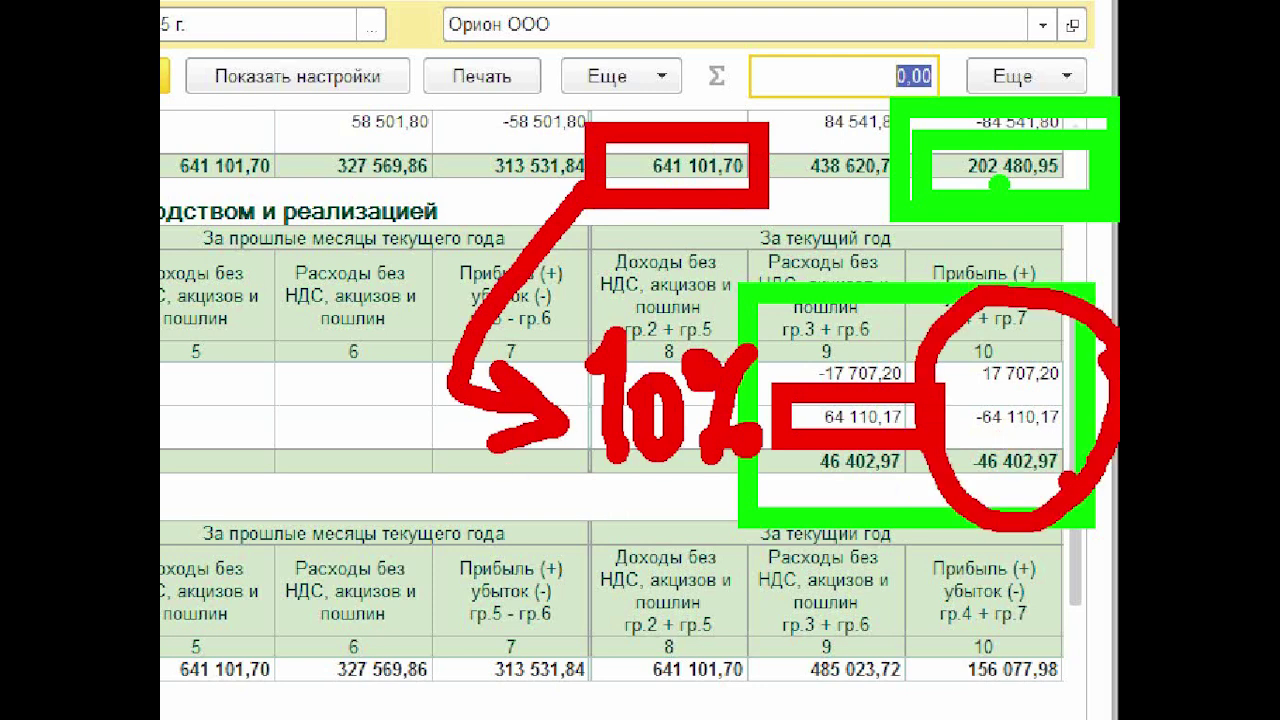
mouse_move(890, 135)
left_mouse_down()
mouse_move(1112, 130)
mouse_move(910, 100)
left_mouse_up()
key("Escape")
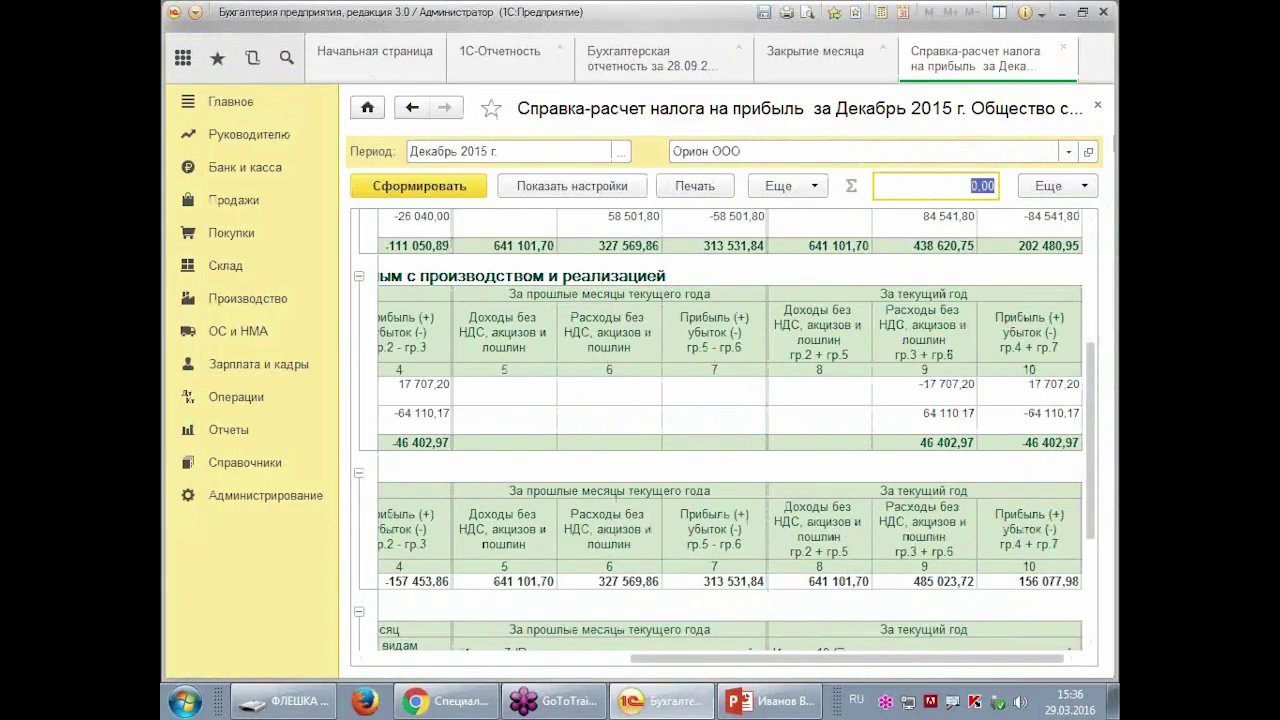
- Examine the current-year tax base and the 20 % profit tax calculation at the end of the report
scroll(1090, 433, "down", 5)
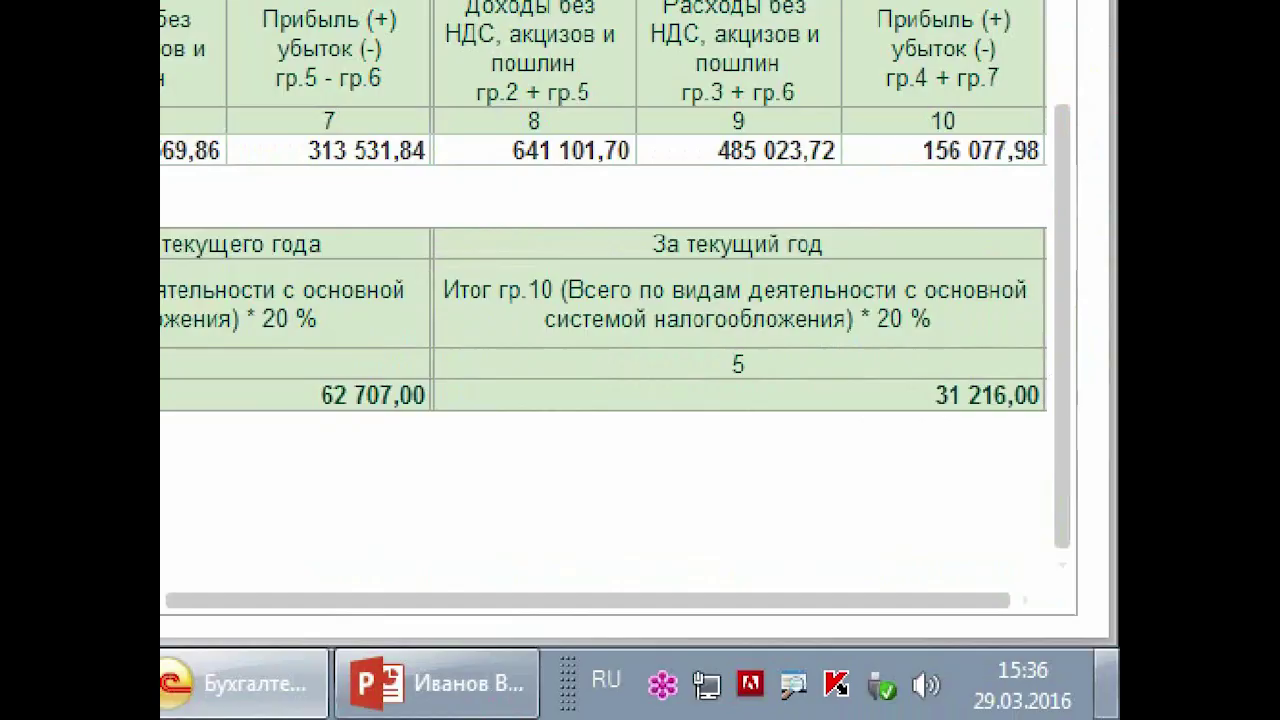
mouse_move(844, 29)
left_mouse_down()
mouse_move(1052, 218)
mouse_move(1032, 241)
left_mouse_up()
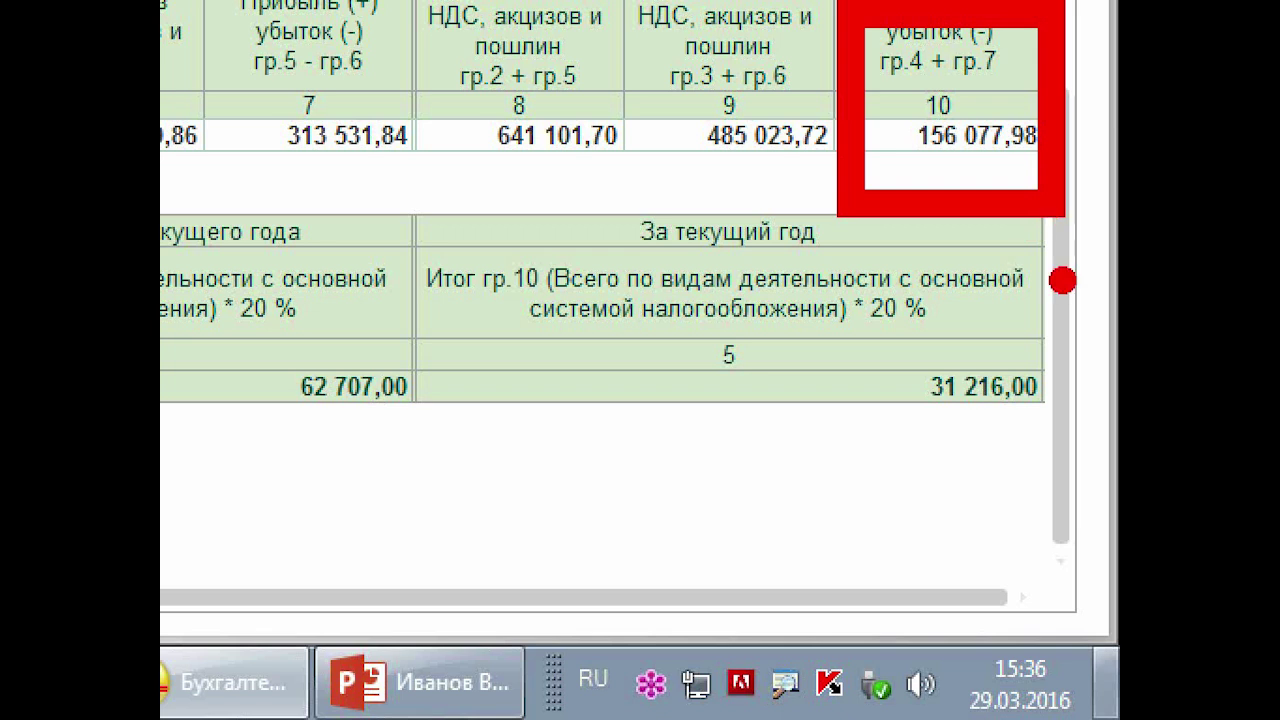
left_click_drag(860, 316, 1100, 478)
mouse_move(355, 352)
left_mouse_down()
mouse_move(325, 490)
mouse_move(410, 348)
left_mouse_up()
mouse_move(440, 345)
left_mouse_down()
mouse_move(485, 432)
mouse_move(470, 535)
left_mouse_up()
left_click(505, 522)
mouse_move(545, 412)
left_mouse_down()
mouse_move(572, 470)
mouse_move(550, 415)
left_mouse_up()
mouse_move(625, 415)
left_mouse_down()
mouse_move(590, 445)
mouse_move(625, 415)
left_mouse_up()
mouse_move(660, 420)
left_mouse_down()
mouse_move(642, 440)
mouse_move(680, 412)
left_mouse_up()
left_click_drag(208, 286, 735, 550)
left_click_drag(250, 434, 318, 432)
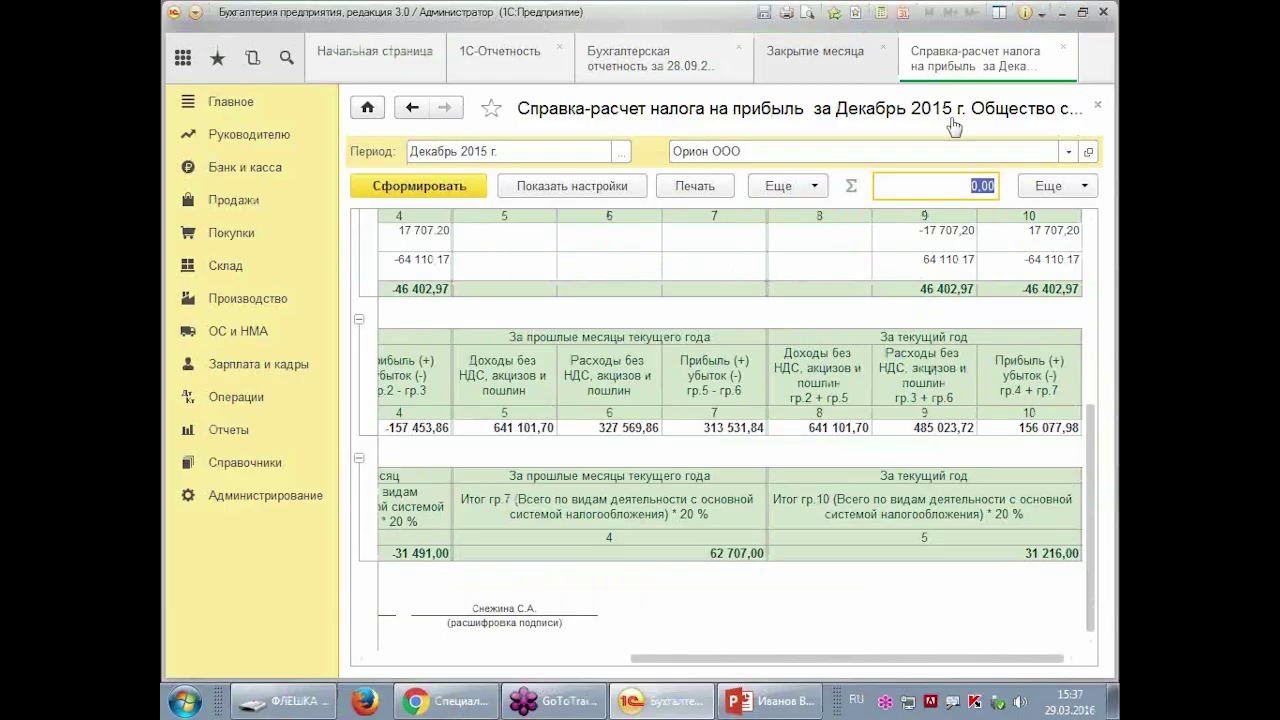
- Return to the «Бухгалтерская отчетность» for Декабрь 2015, widen its section list and open «Отчет о финансовых результатах»
left_click(704, 62)
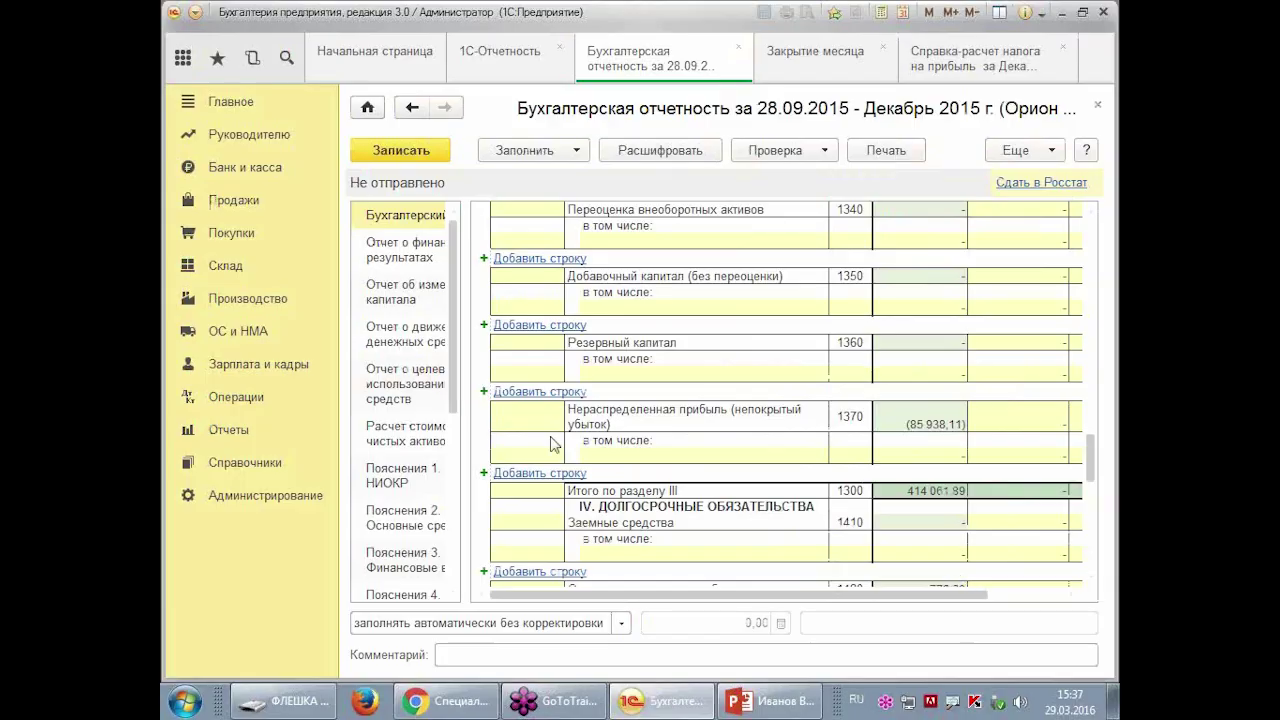
left_click_drag(463, 311, 497, 319)
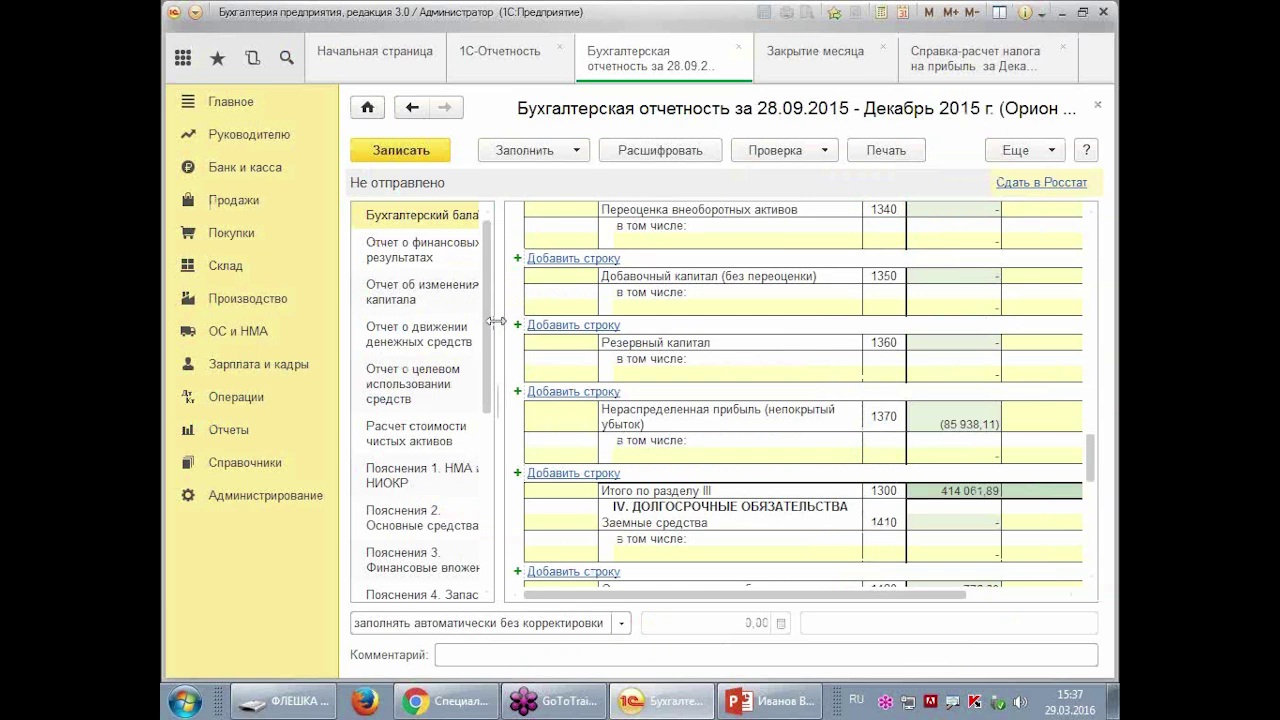
left_click(419, 258)
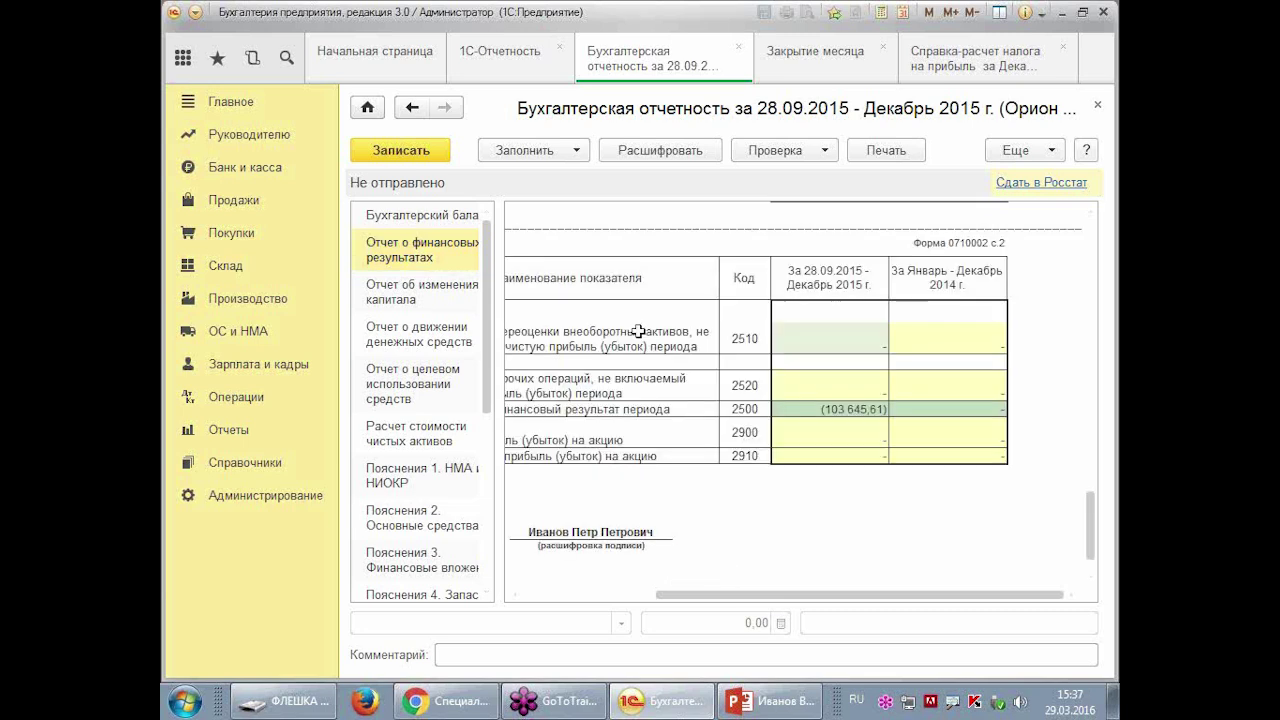
- Examine the financial results statement, from sales line 2110 through other expenses line 2350 to the period's result in line 2500
scroll(640, 331, "up", 5)
scroll(645, 330, "up", 5)
scroll(646, 325, "up", 5)
scroll(823, 366, "down", 7)
scroll(823, 366, "up", 5)
scroll(868, 465, "down", 1)
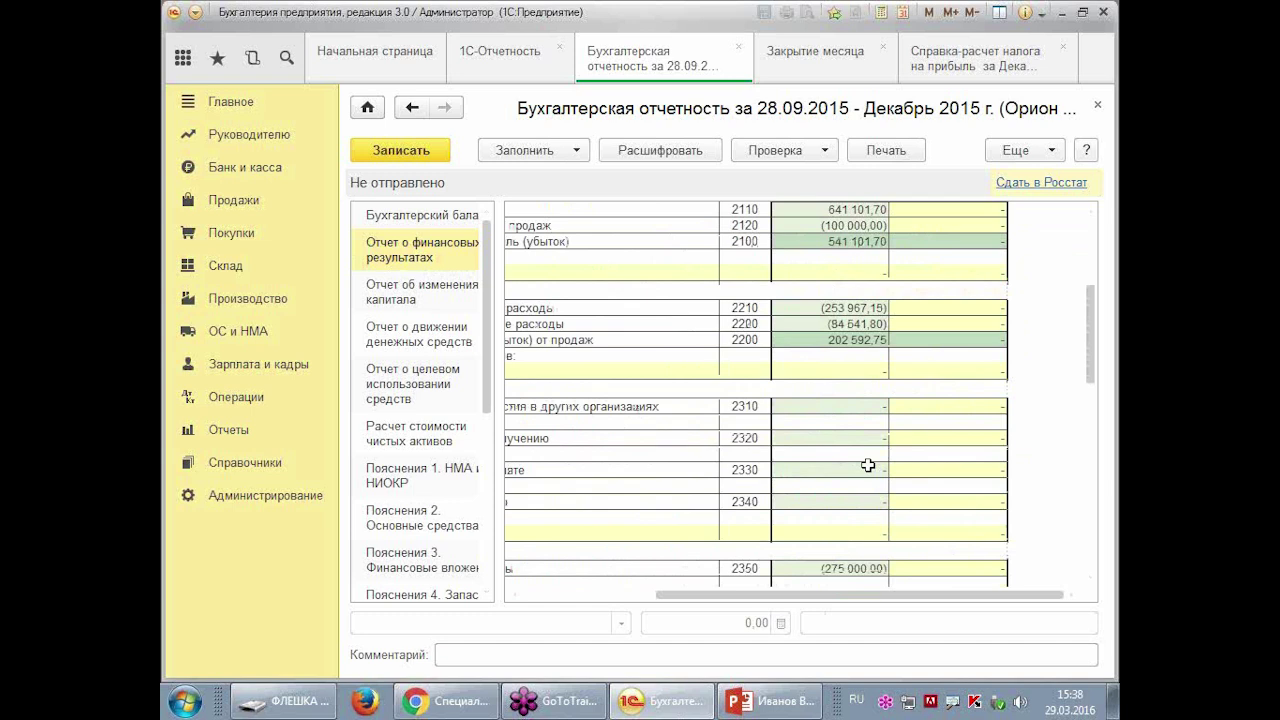
scroll(868, 465, "down", 4)
scroll(892, 514, "down", 8)
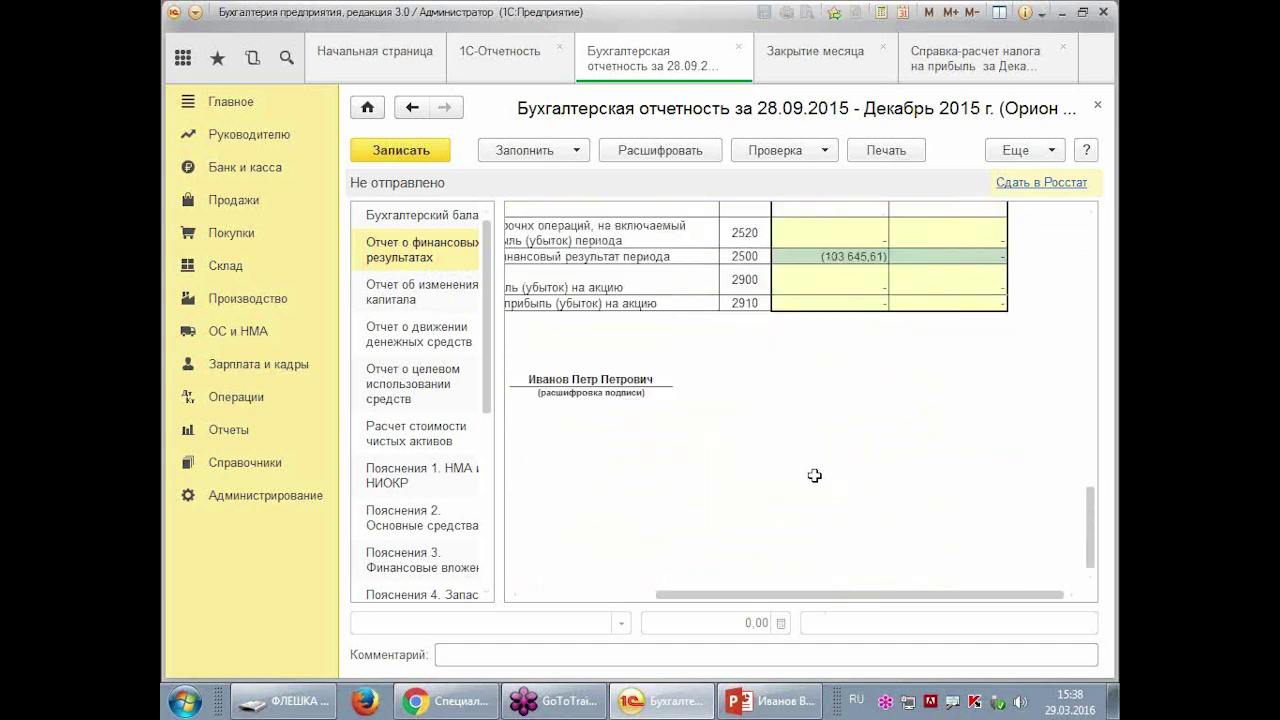
- Examine the profit tax lines 2410 to 2460 of the financial results statement and select the deferred tax assets value in line 2450
scroll(961, 375, "up", 6)
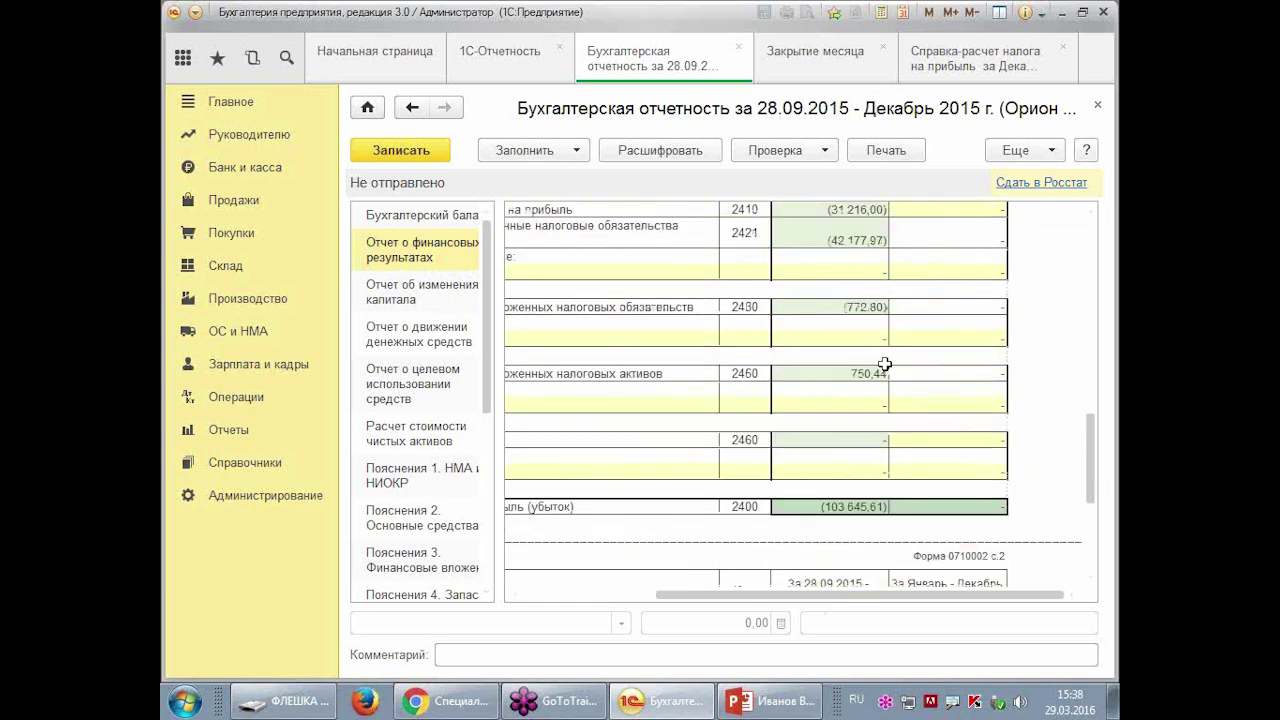
scroll(872, 350, "up", 1)
left_click(858, 428)
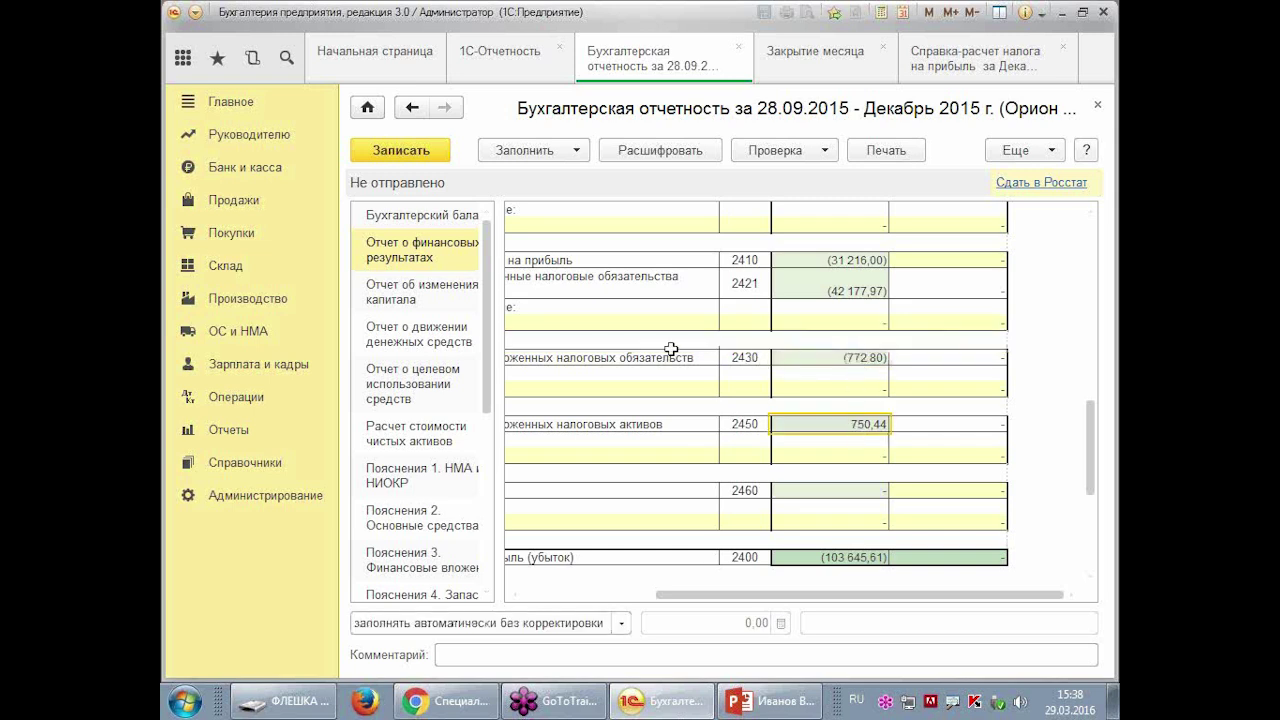
- Open «Отчет об изменениях капитала» and examine line 3300 as of 31 December 2015 across its columns and the net assets in line 3600
left_click(389, 292)
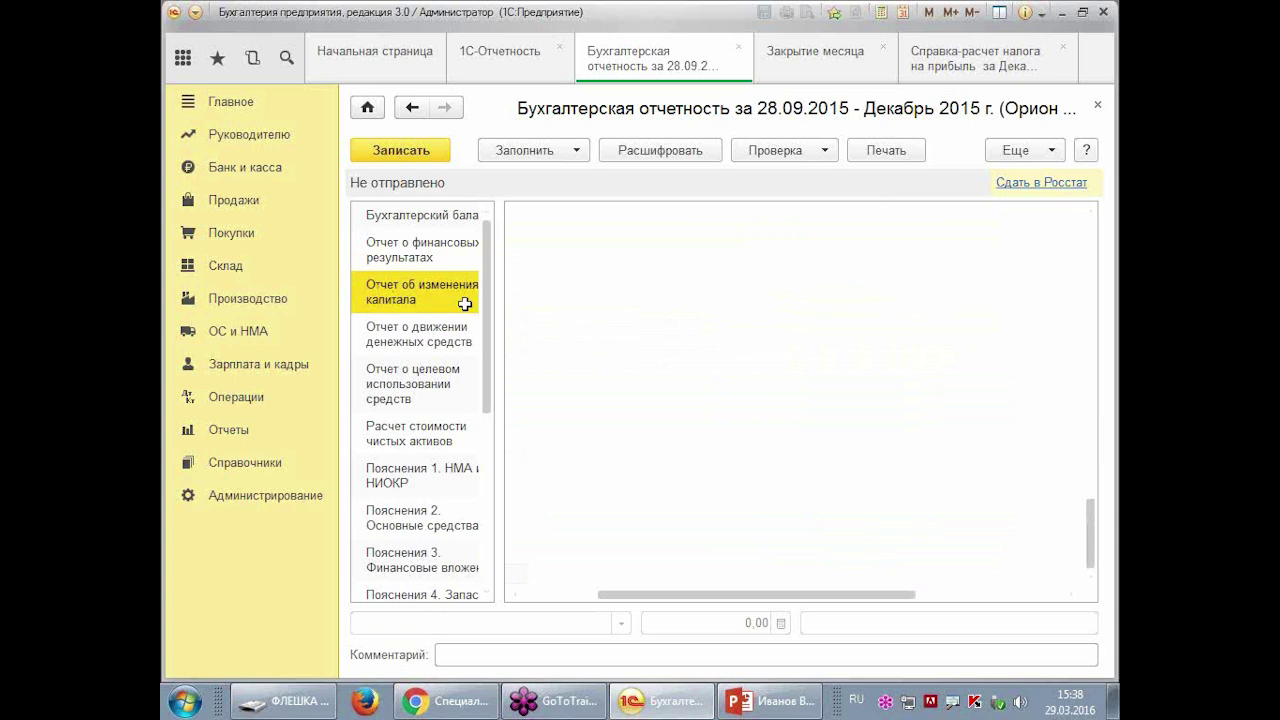
scroll(689, 394, "up", 8)
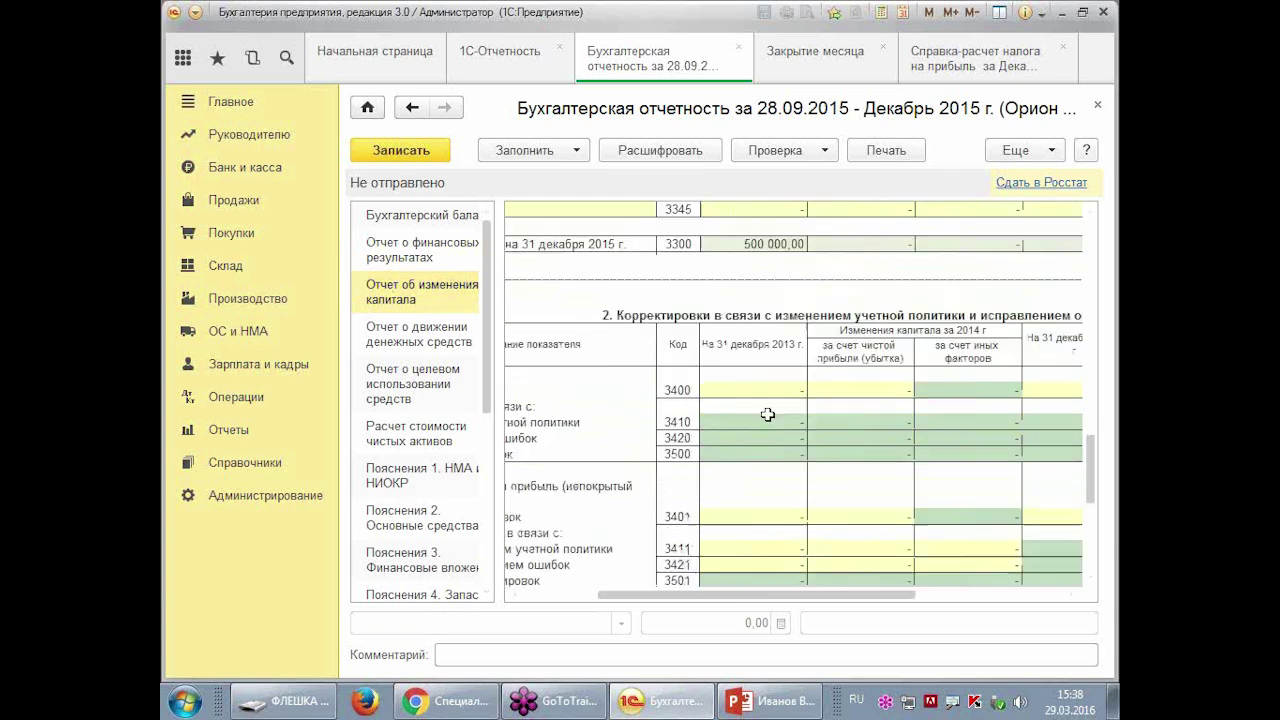
scroll(798, 424, "up", 2)
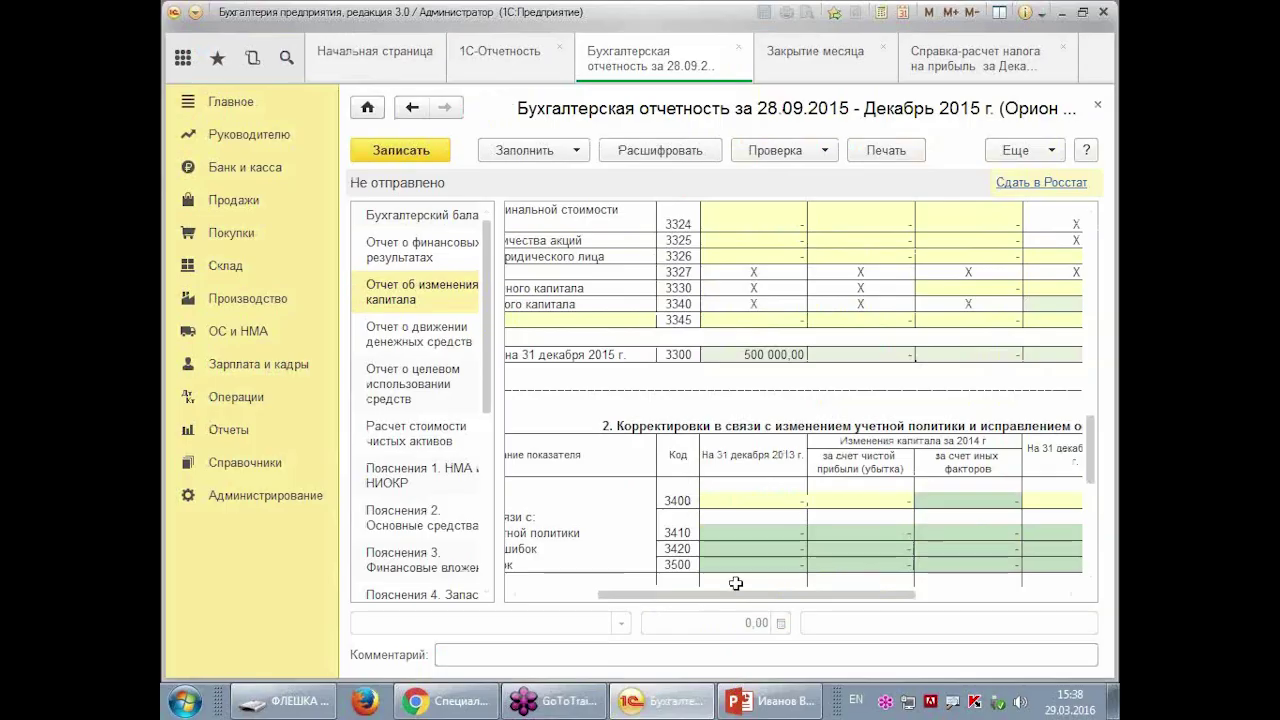
left_click_drag(770, 594, 918, 594)
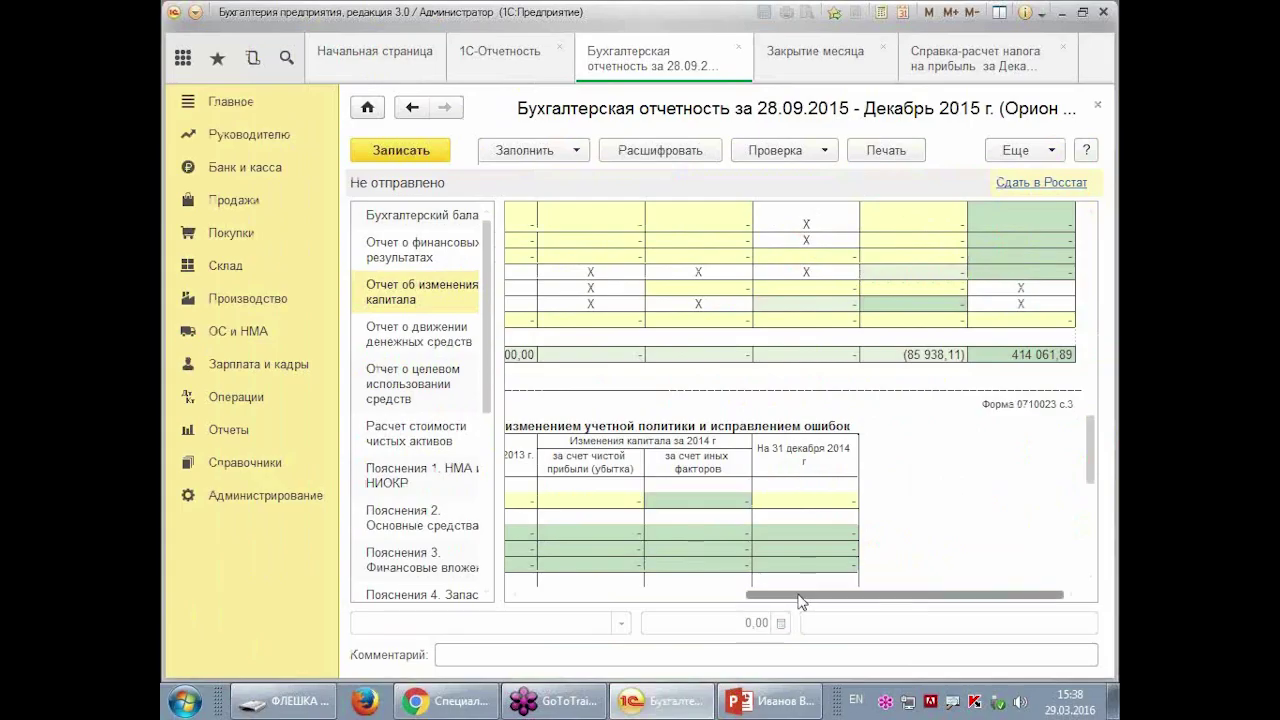
left_click_drag(800, 597, 535, 579)
key("alt+shift")
scroll(1045, 469, "right", 5)
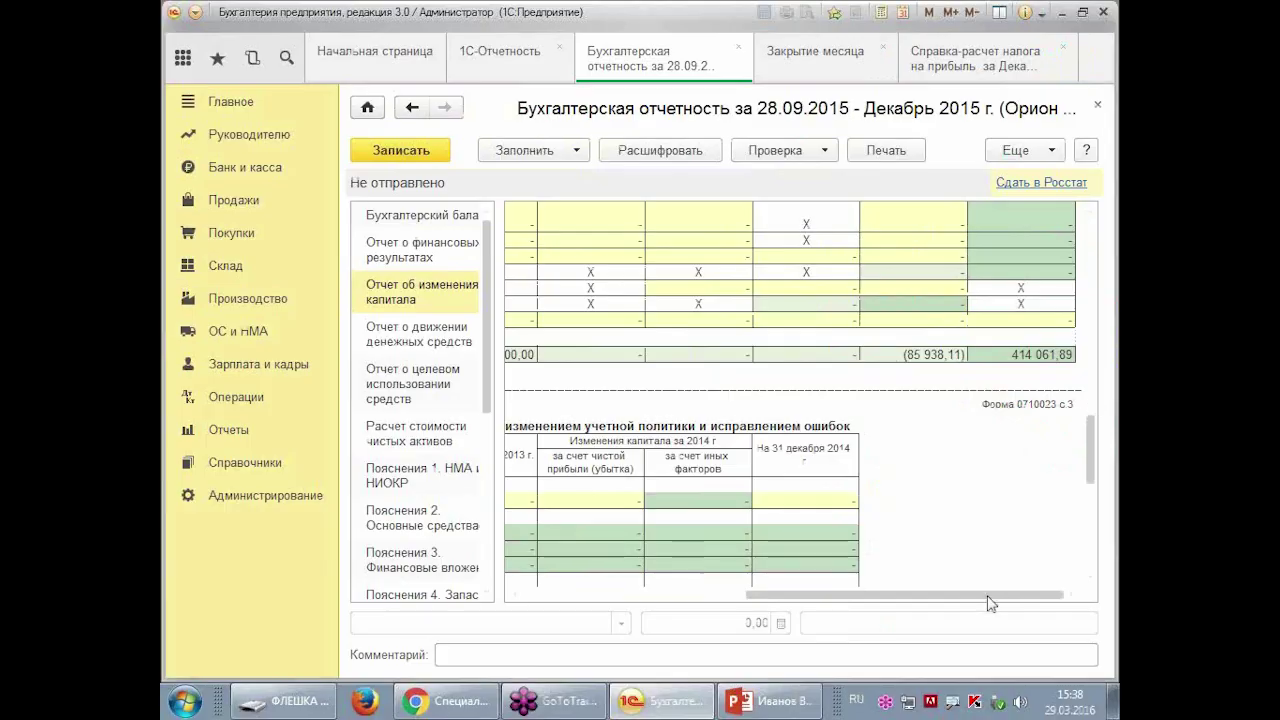
left_click_drag(991, 598, 672, 615)
scroll(946, 480, "down", 5)
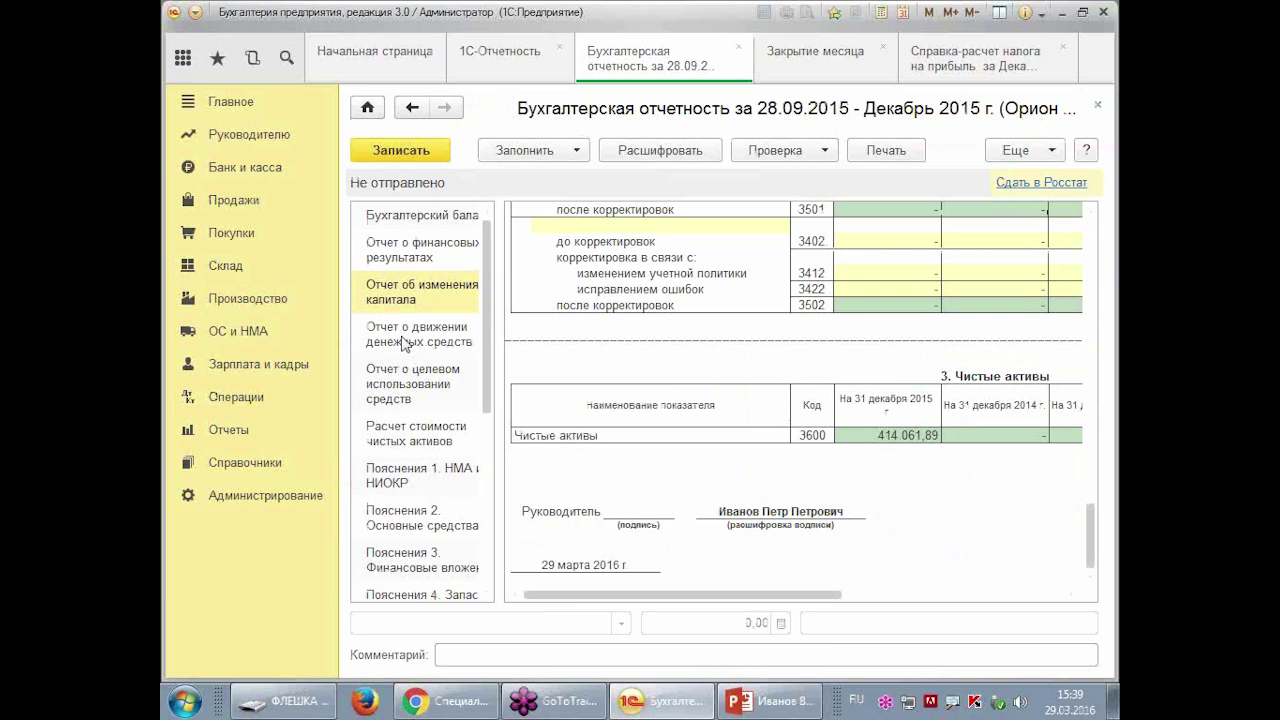
- Open «Отчет о движении денежных средств» and examine its lines from receipts 4110 through payments 4120 to the closing cash balance in 4500
left_click(405, 335)
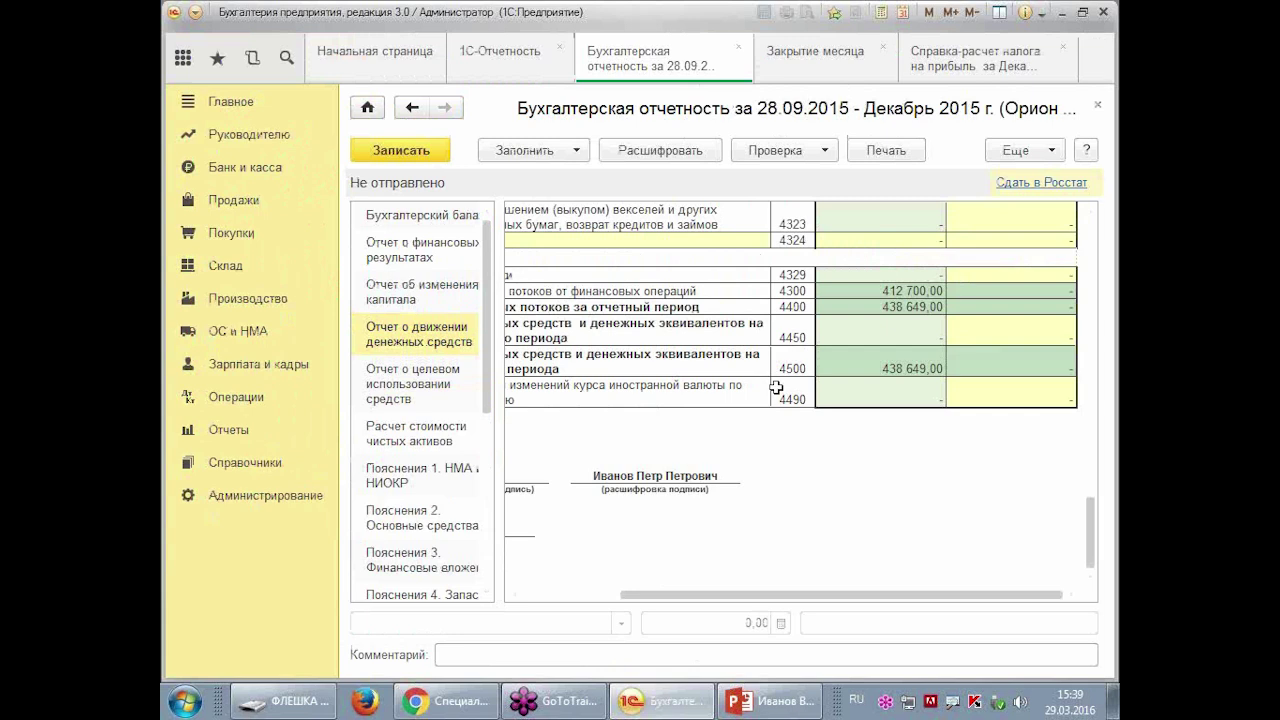
scroll(776, 387, "up", 10)
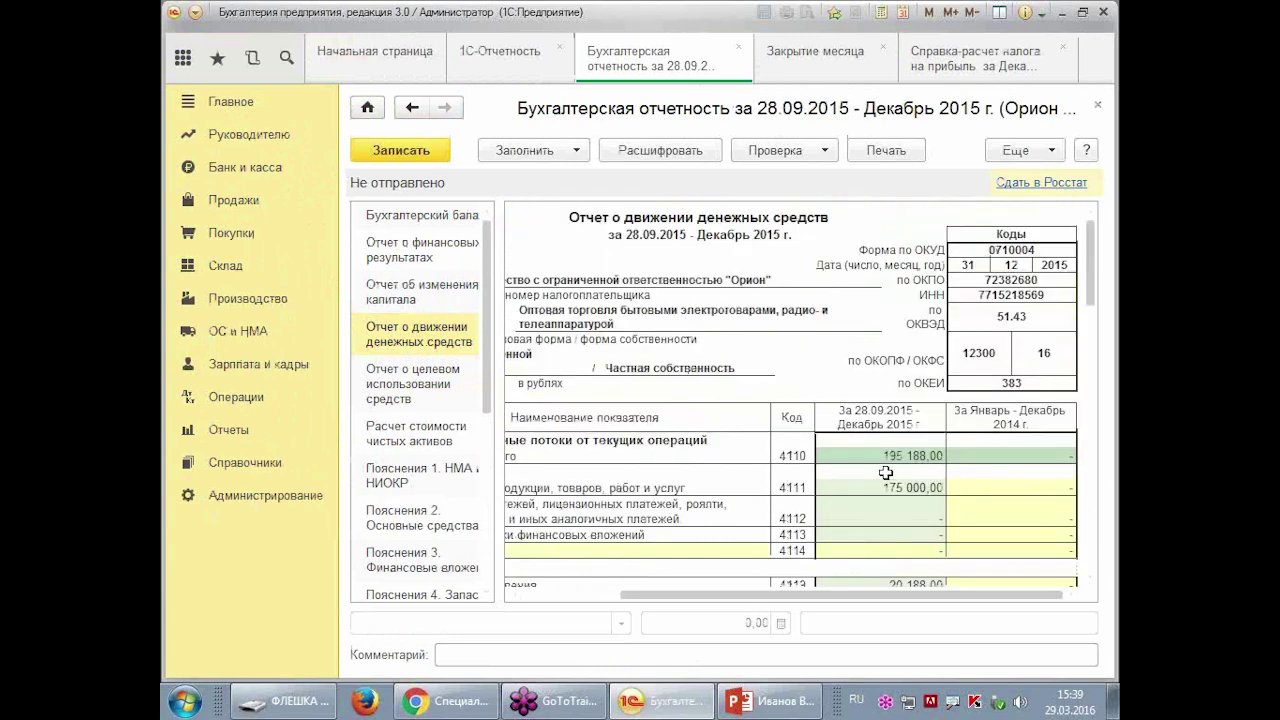
left_click_drag(721, 597, 571, 593)
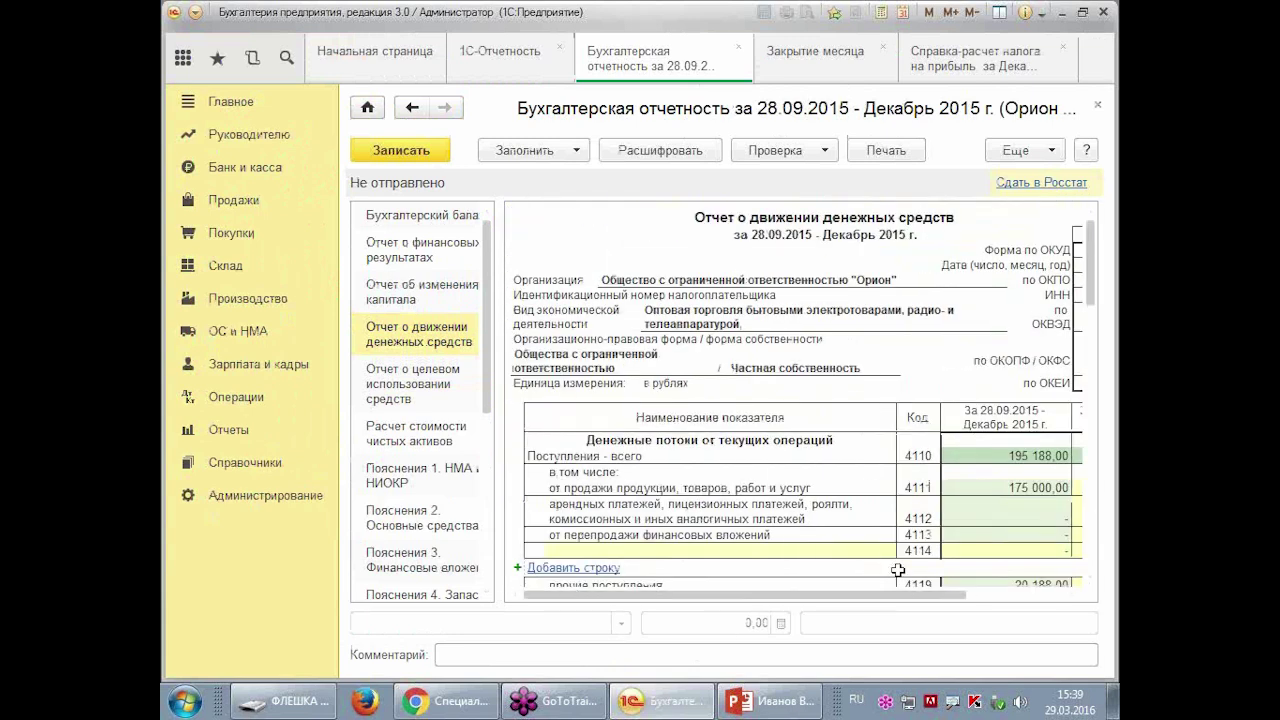
scroll(957, 521, "down", 5)
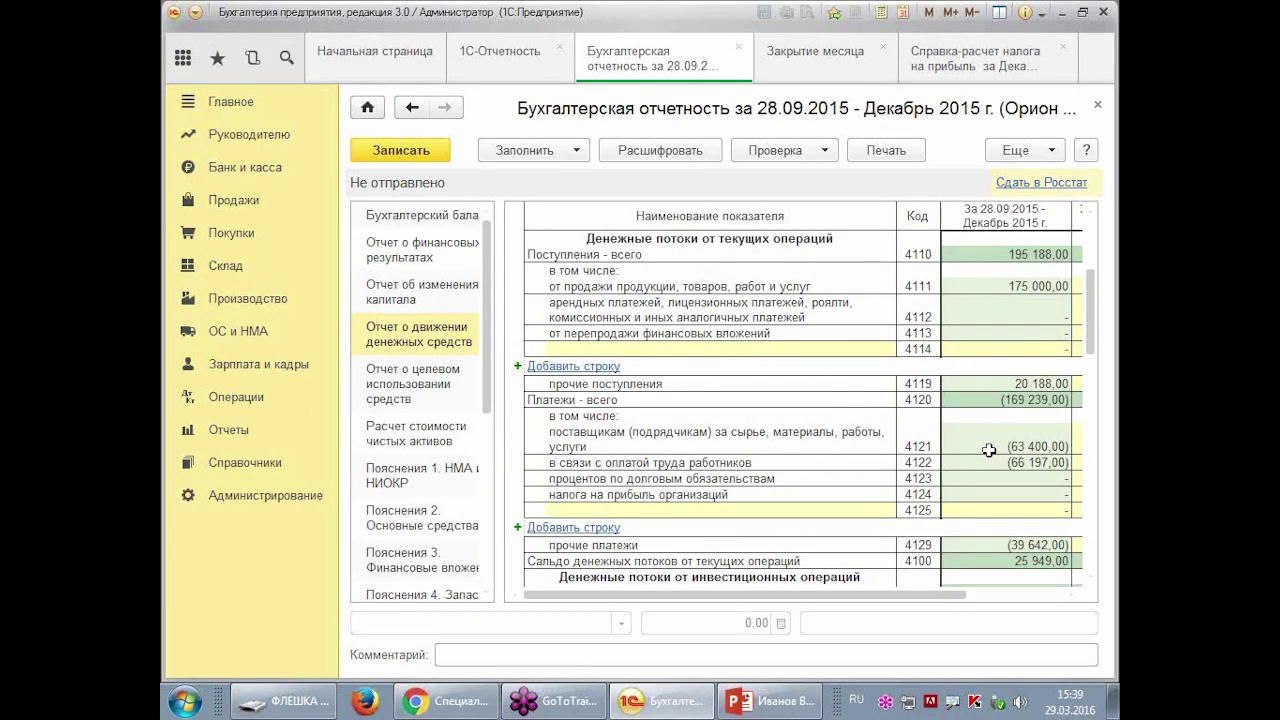
scroll(986, 407, "down", 15)
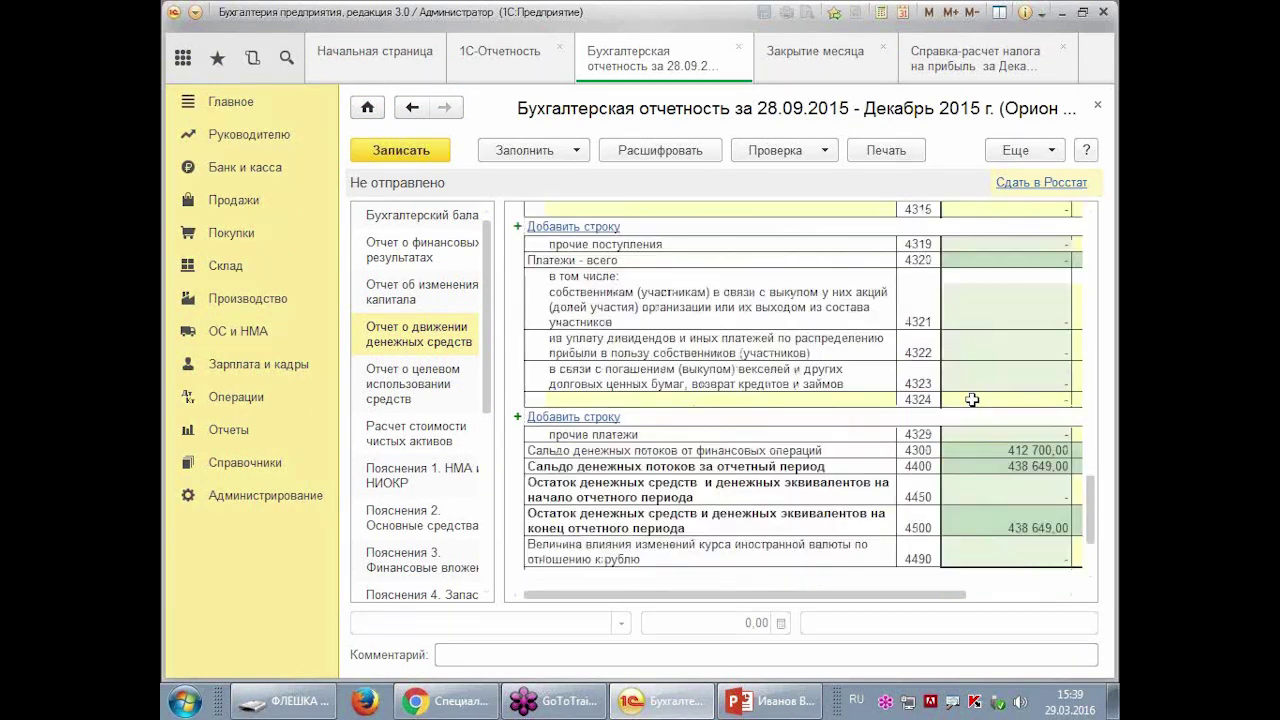